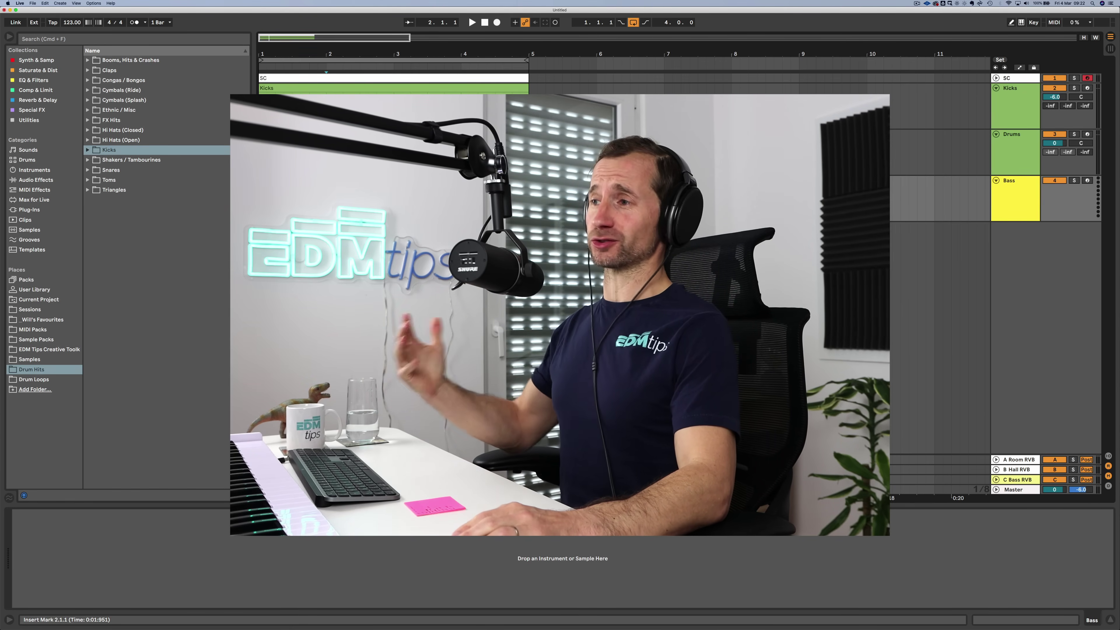
Step: Save the Live Set in the Sessions folder under the name "Sugar and Coffee"
mouse_move(337, 54)
mouse_down()
mouse_move(336, 73)
mouse_move(434, 75)
mouse_move(327, 52)
mouse_up()
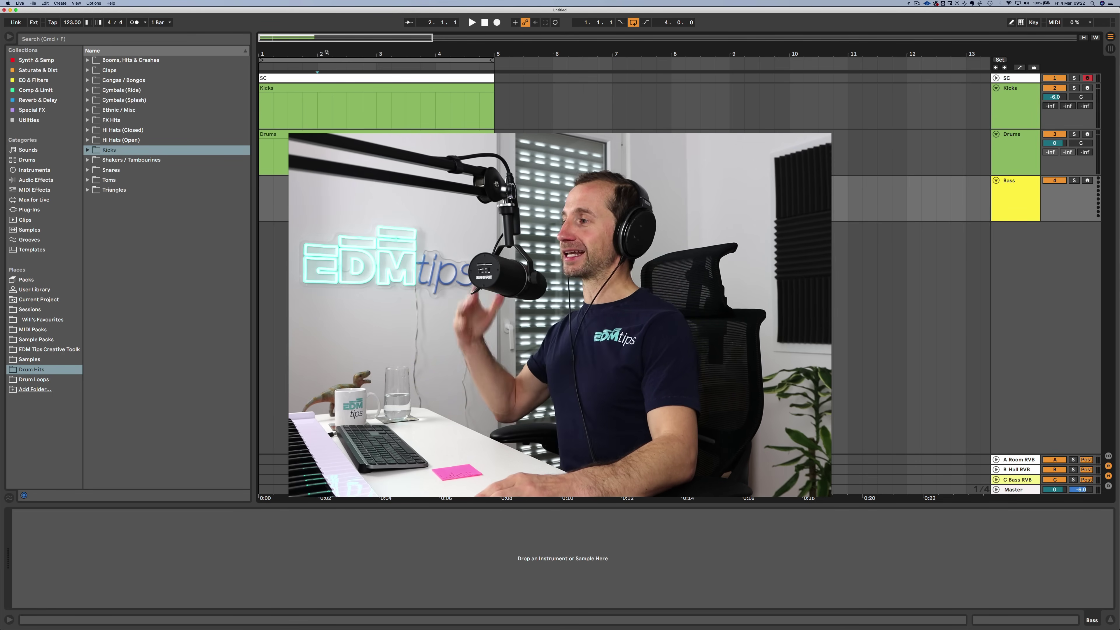
key(super+s)
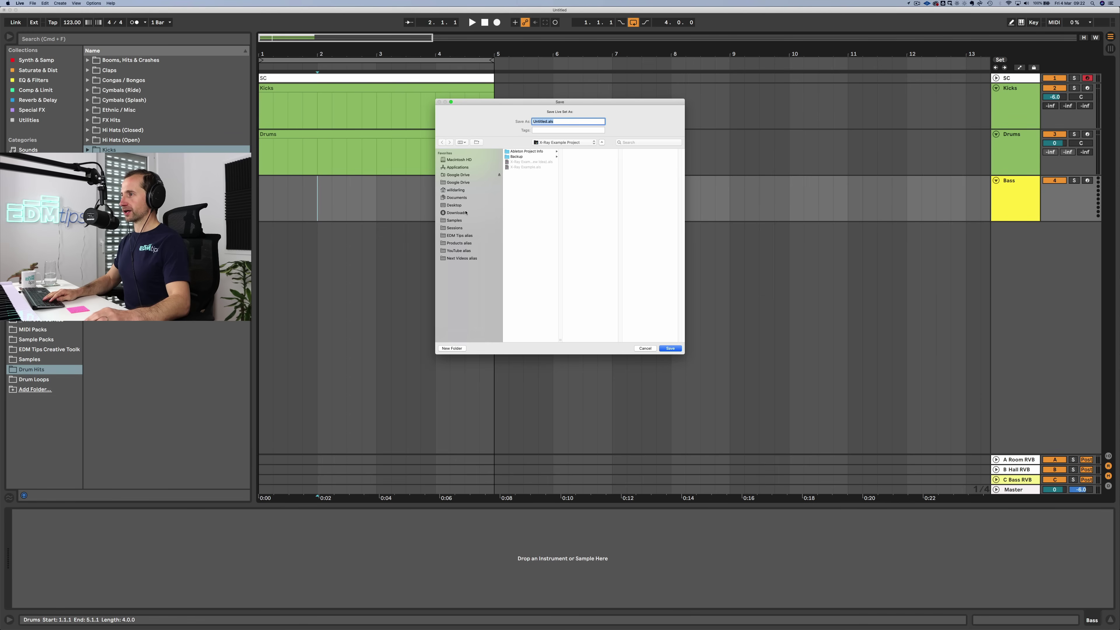
click(465, 212)
click(455, 228)
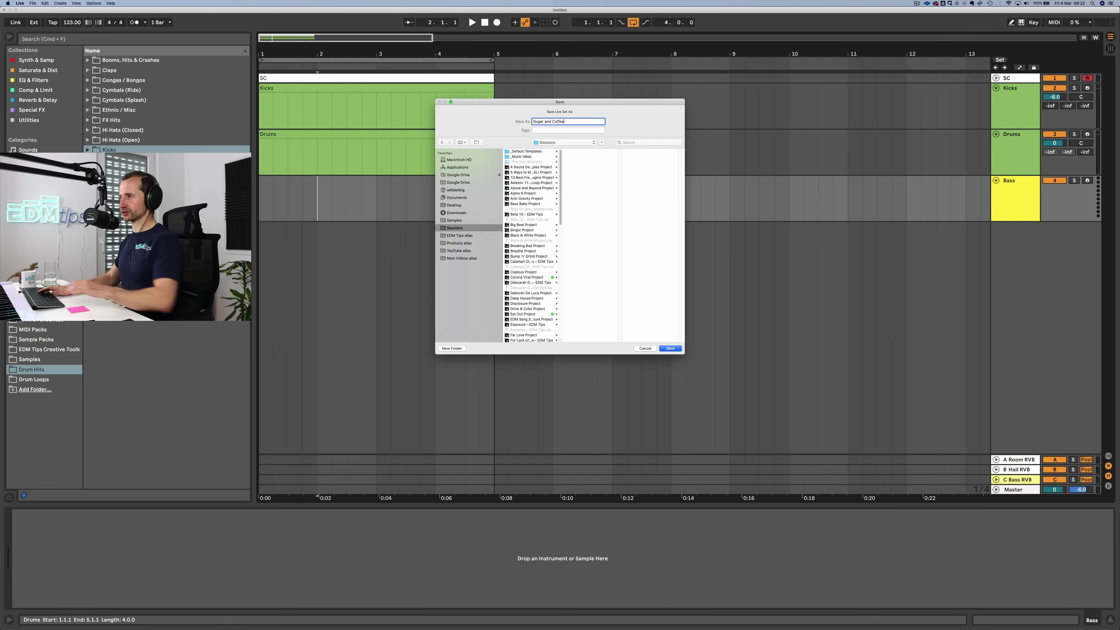
key(Return)
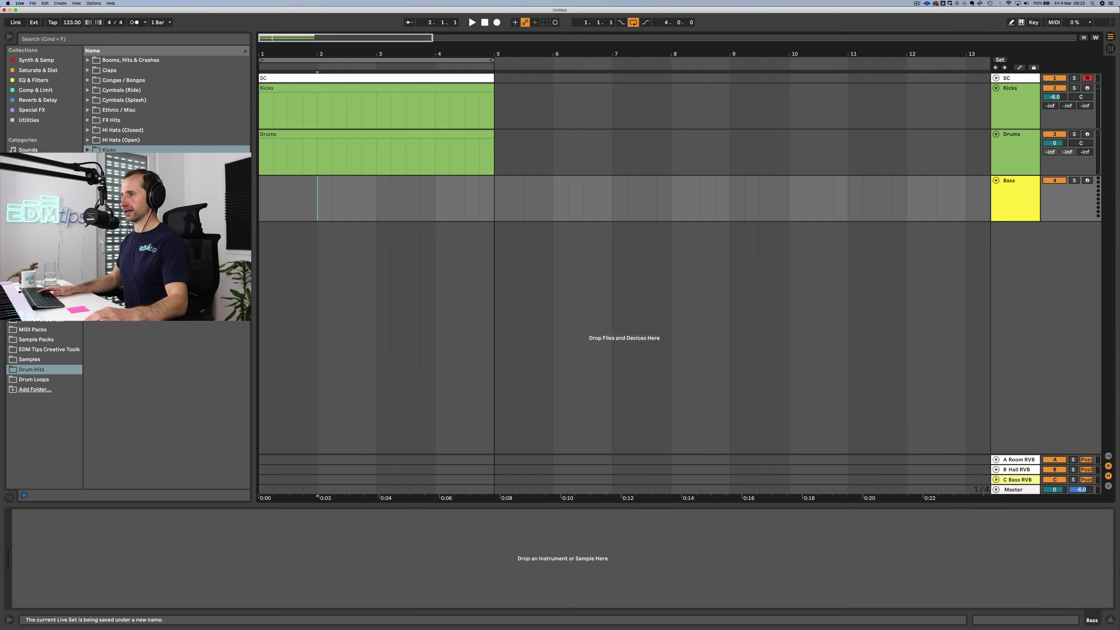
Step: Set the song tempo to 122 BPM
click(72, 22)
text(1)
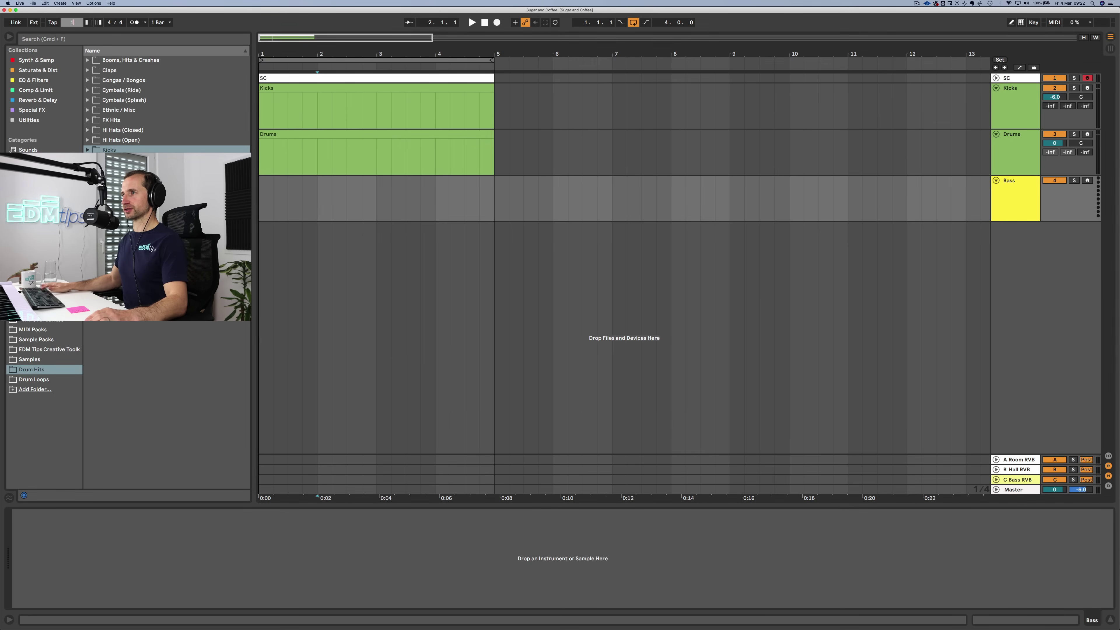
text(22)
key(Return)
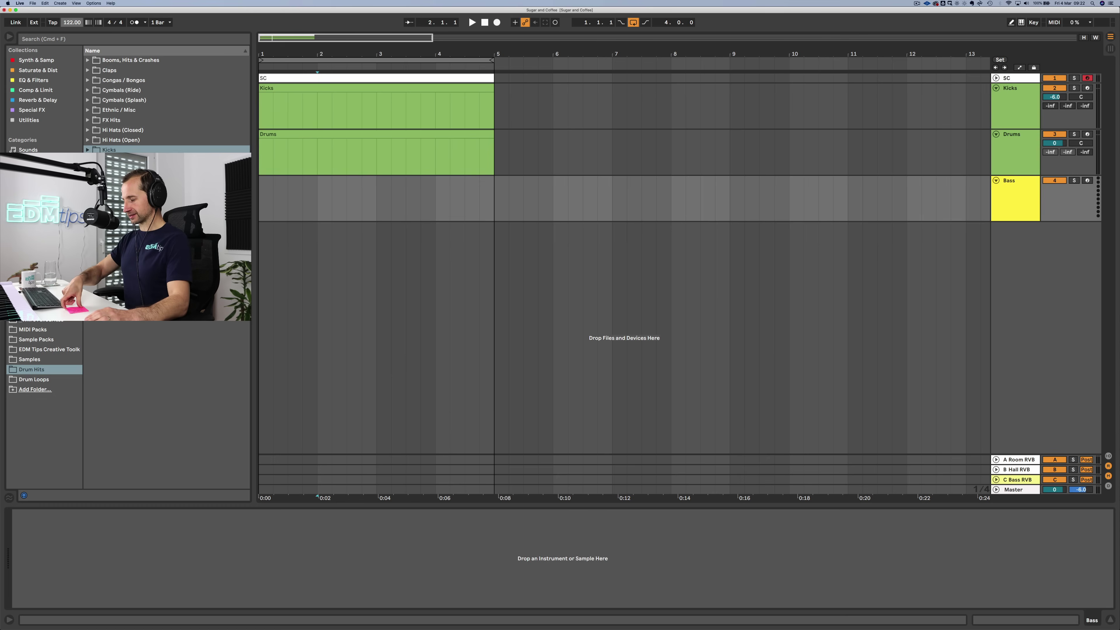
Step: Replace the Main Kick sample on the Kicks track with the first sample from the favourites' Drum Hits > Kicks folder
click(1014, 181)
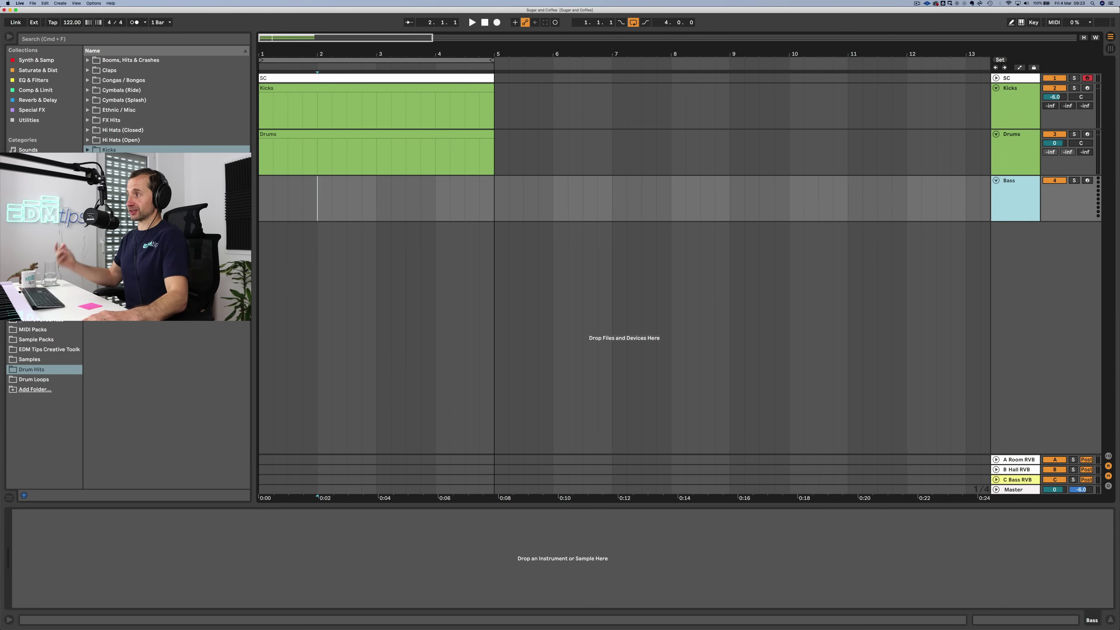
click(1015, 88)
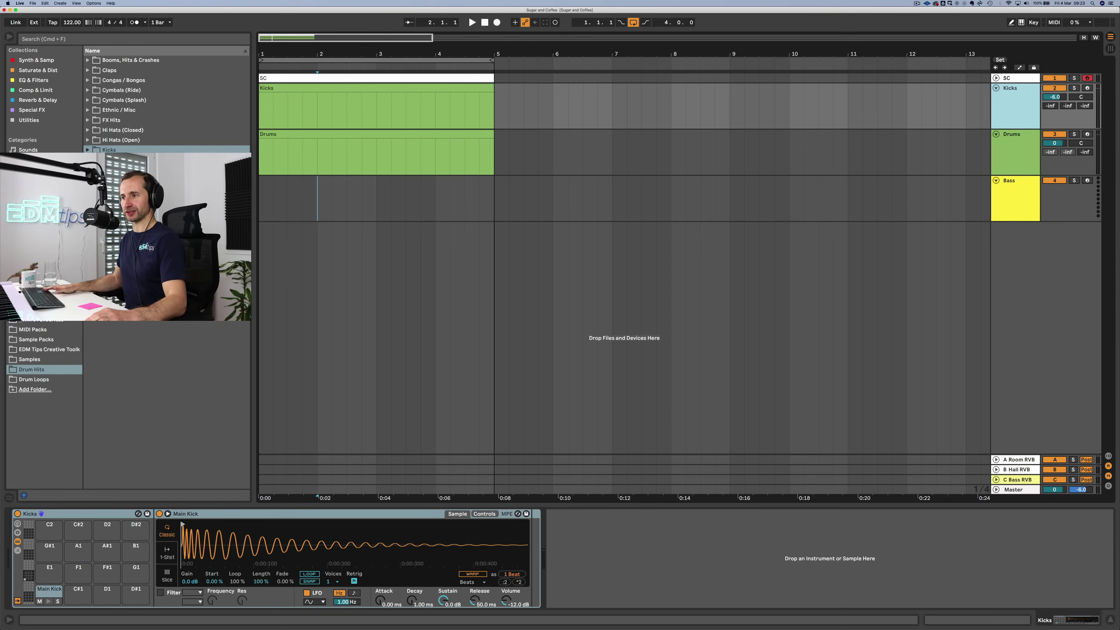
click(41, 319)
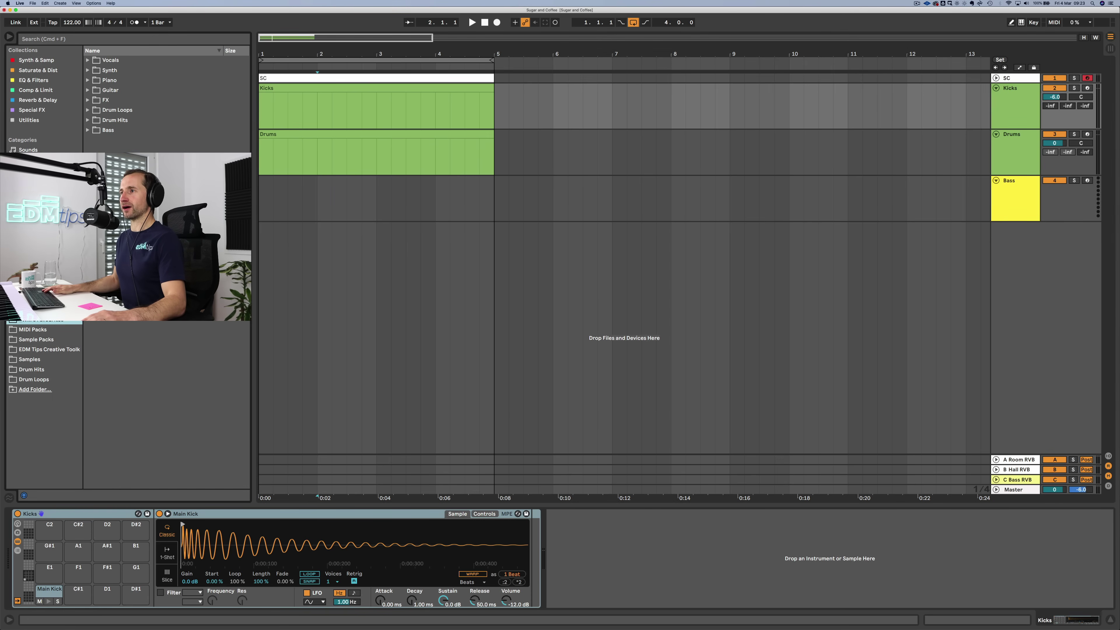
key(Right)
key(Up)
key(Right)
key(Down)
key(Down)
key(Down)
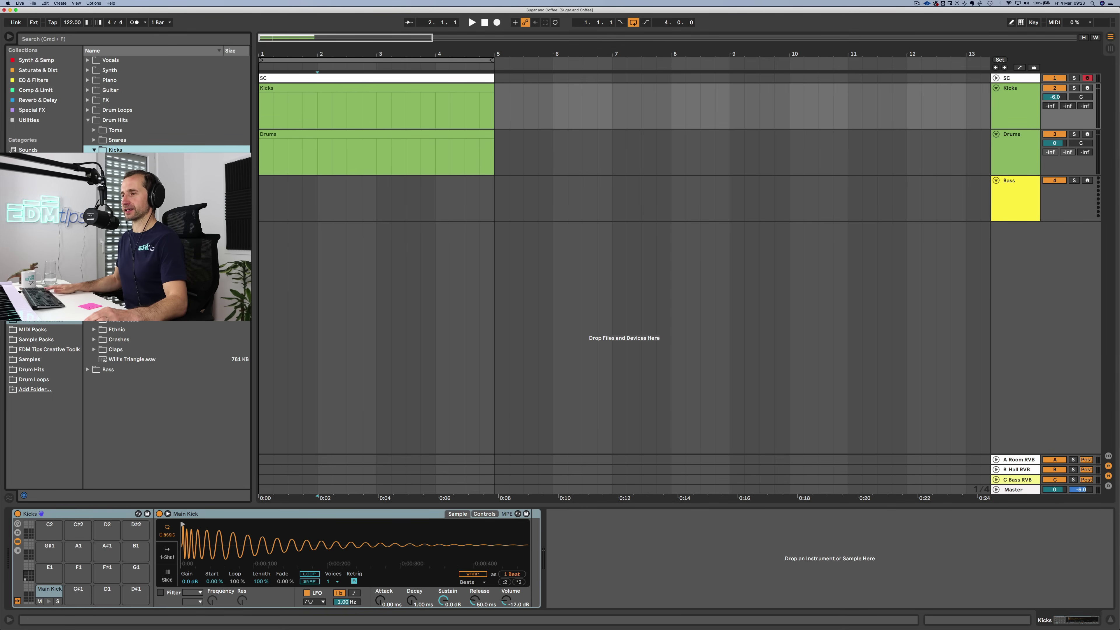
key(Down)
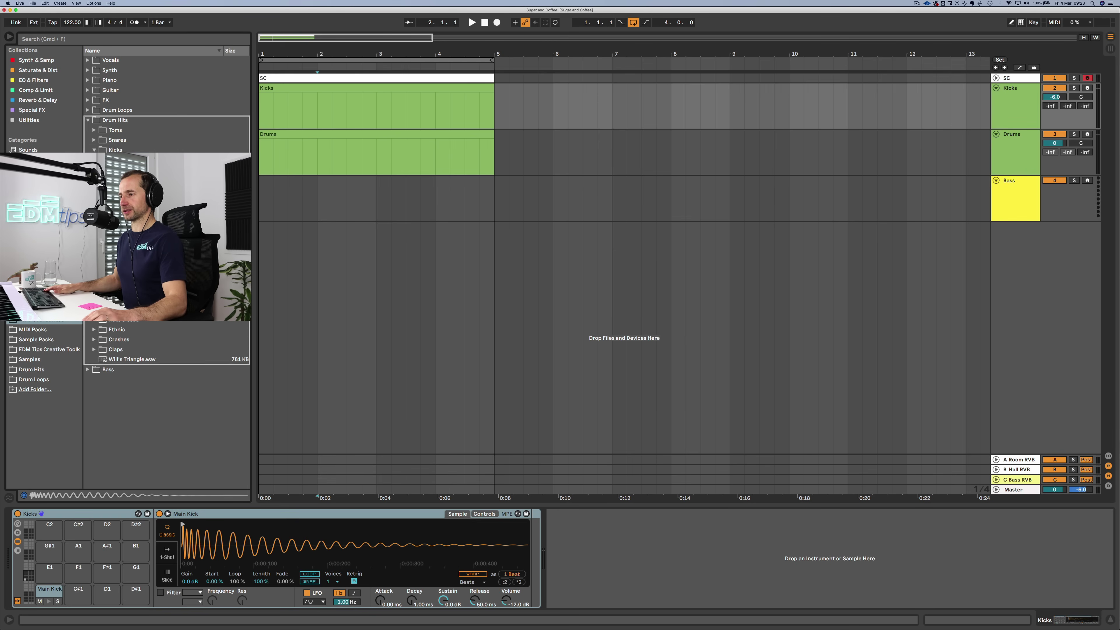
drag(128, 160, 353, 545)
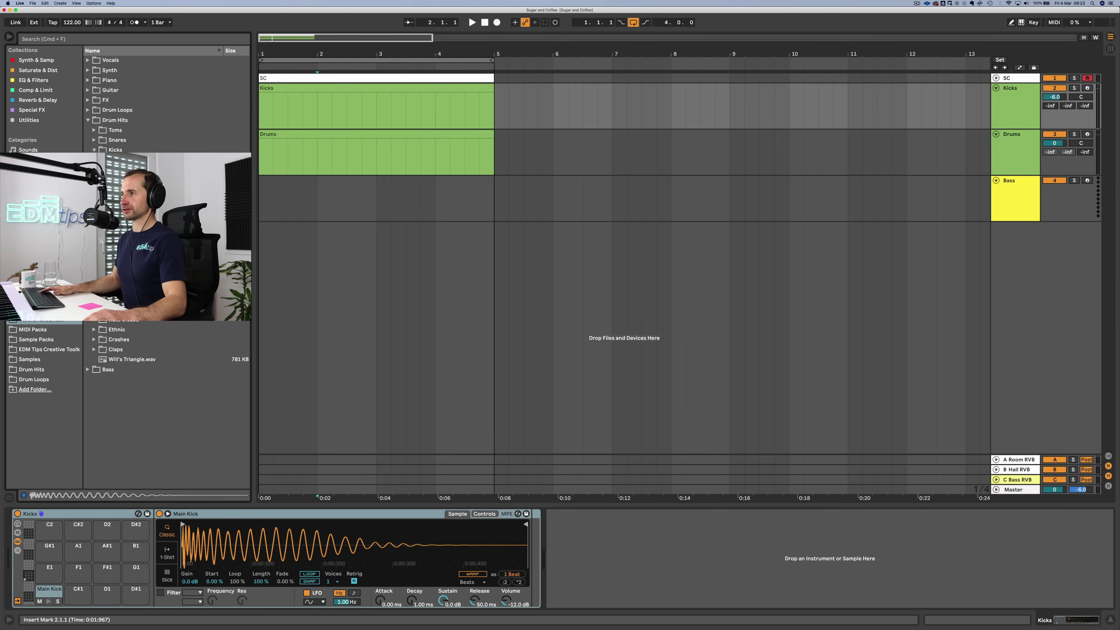
Step: Add an eighth-note Main Kick hit at the start of the Kicks clip and select the clip's whole first beat
double_click(352, 88)
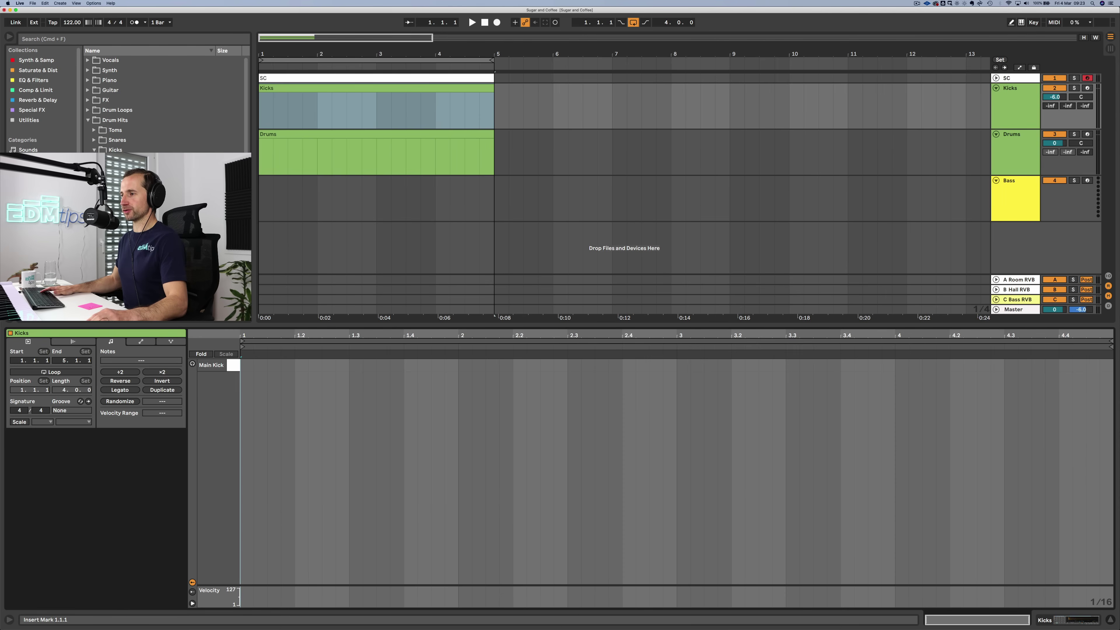
double_click(246, 365)
drag(253, 365, 291, 366)
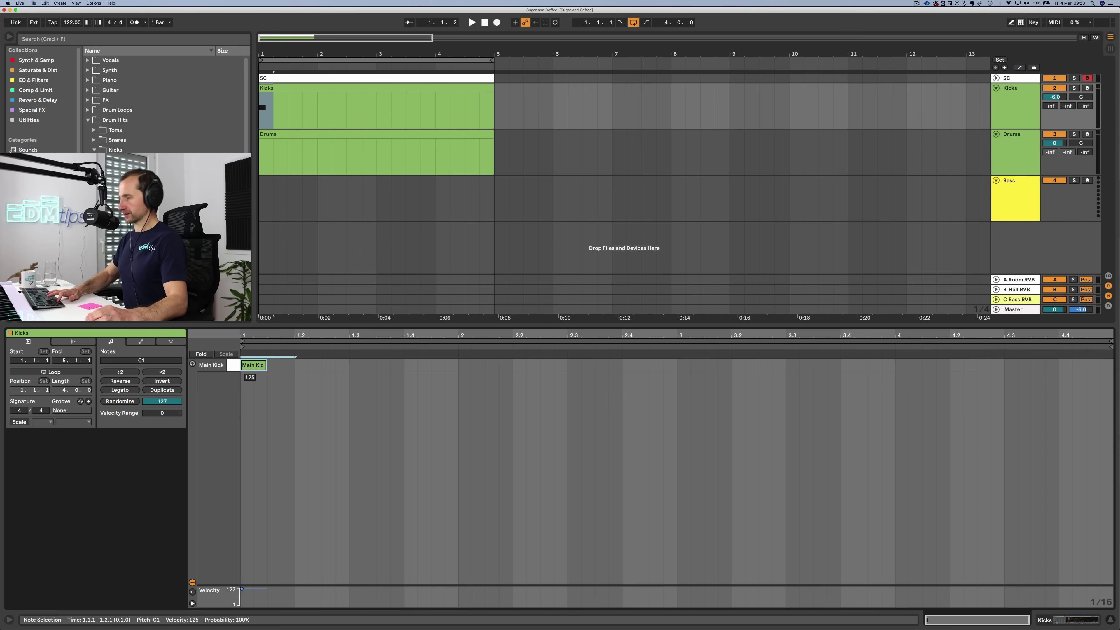
Step: Duplicate the first beat's kick across all four bars so a hit falls on every beat
key(super+d)
key(super+d)
key(super+d)
key(super+d)
key(super+d)
key(super+d)
key(super+d)
key(super+d)
key(super+d)
key(super+d)
key(super+d)
key(super+d)
key(super+d)
key(super+d)
key(super+d)
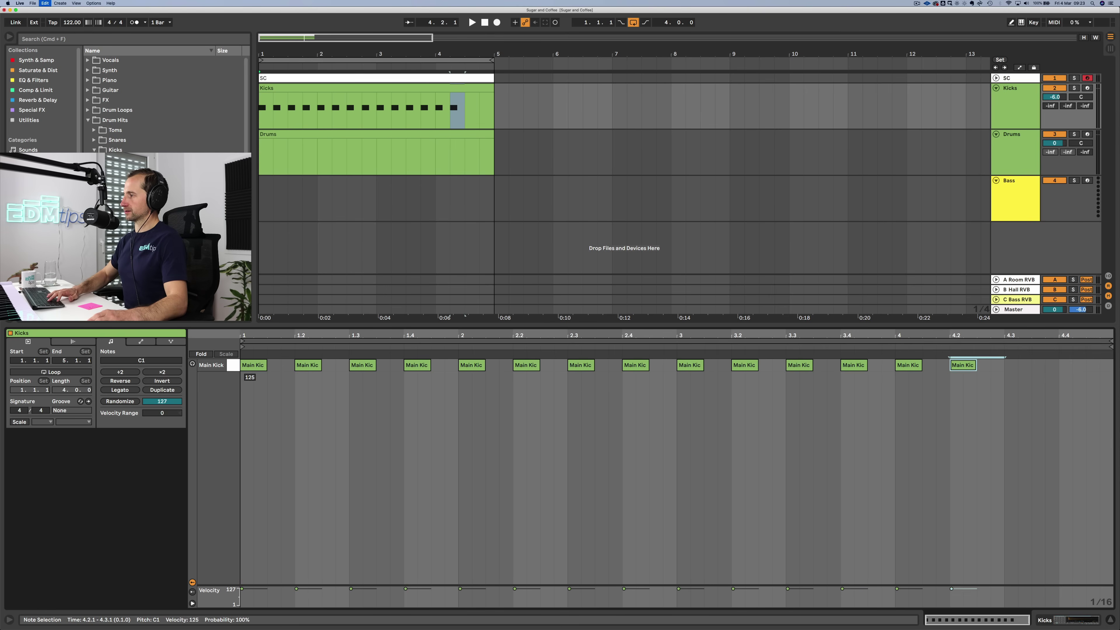
Step: Play the kick loop and set the Main Kick's Simpler release to 72.1 ms
key(shift+Tab)
key(space)
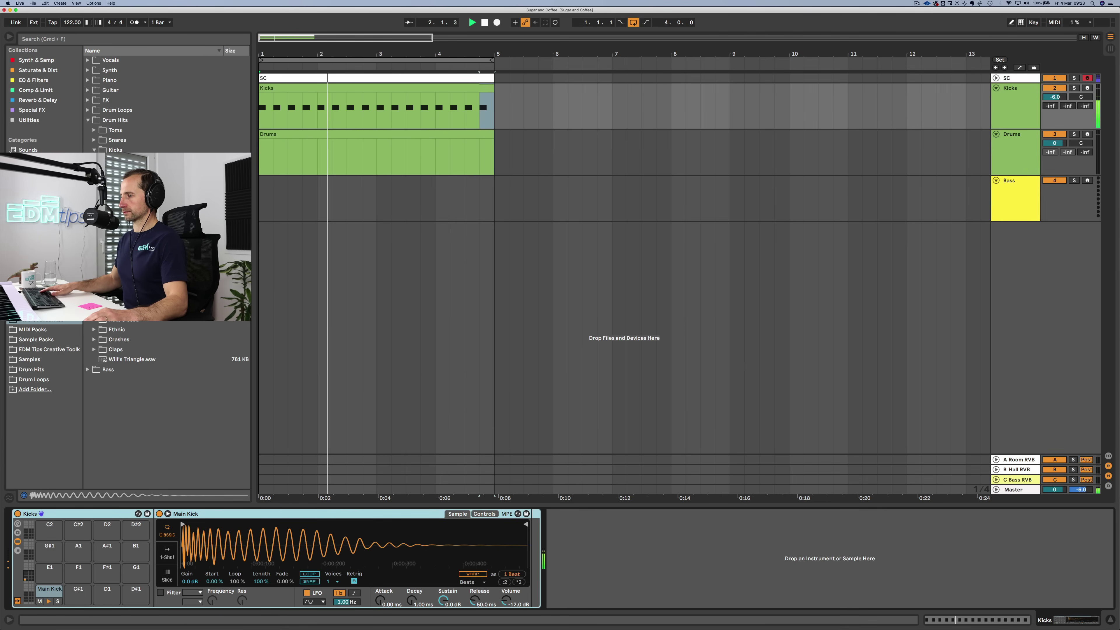
drag(475, 600, 474, 594)
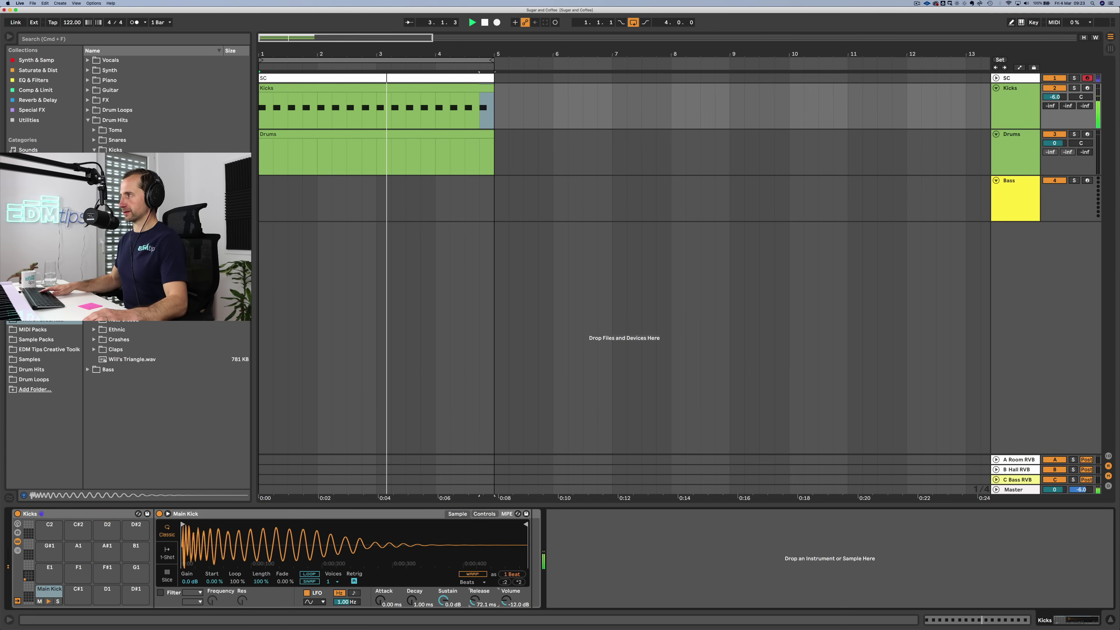
key(space)
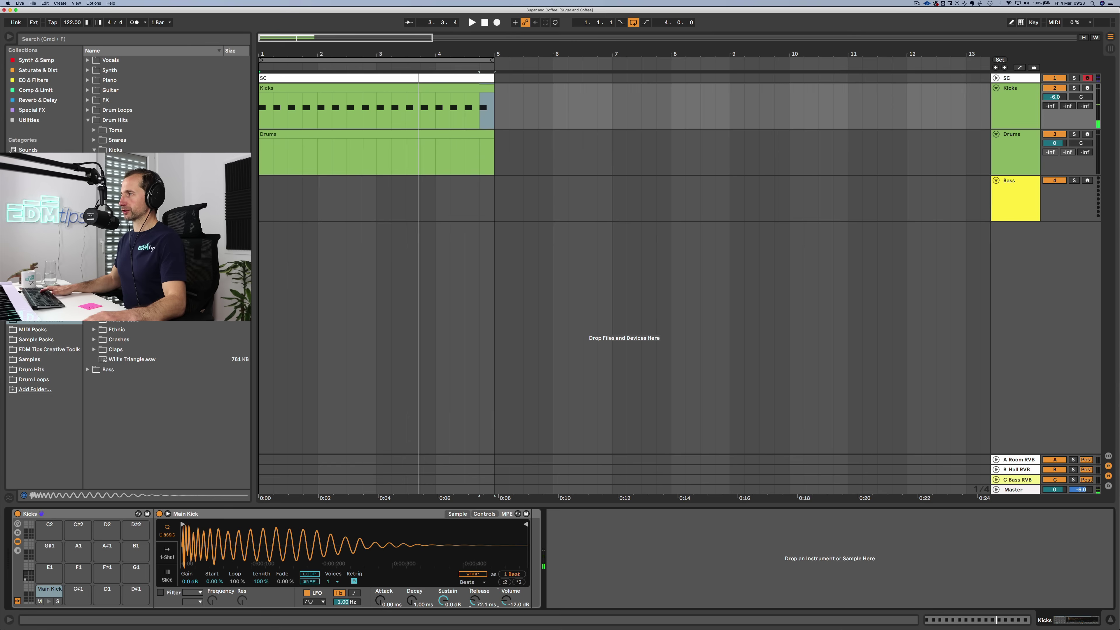
click(1012, 134)
key(Down)
key(Up)
key(Tab)
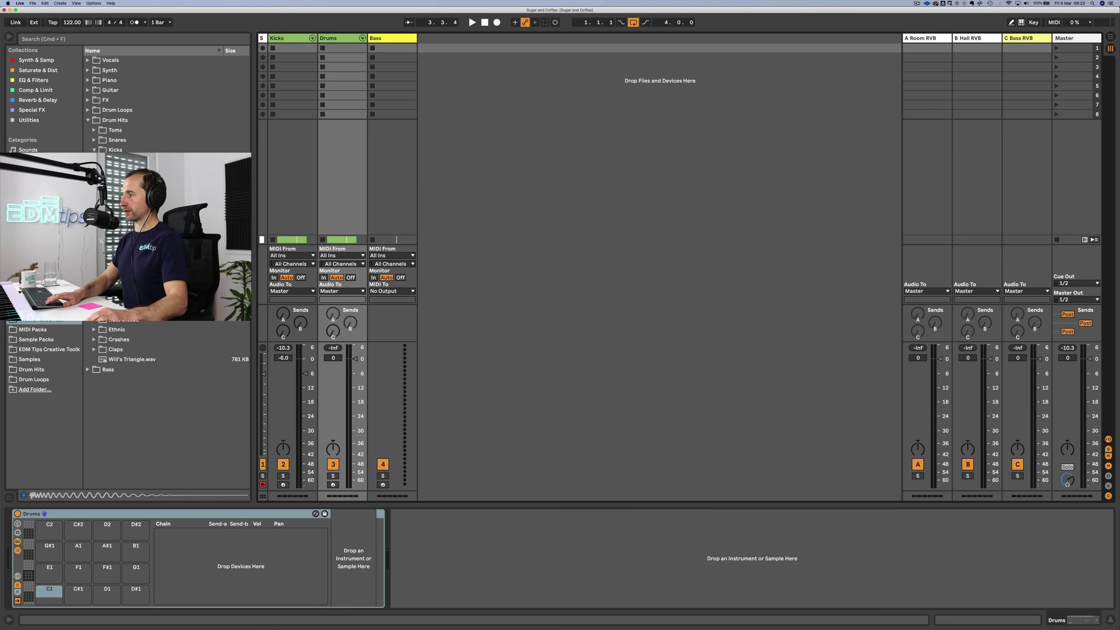
key(Tab)
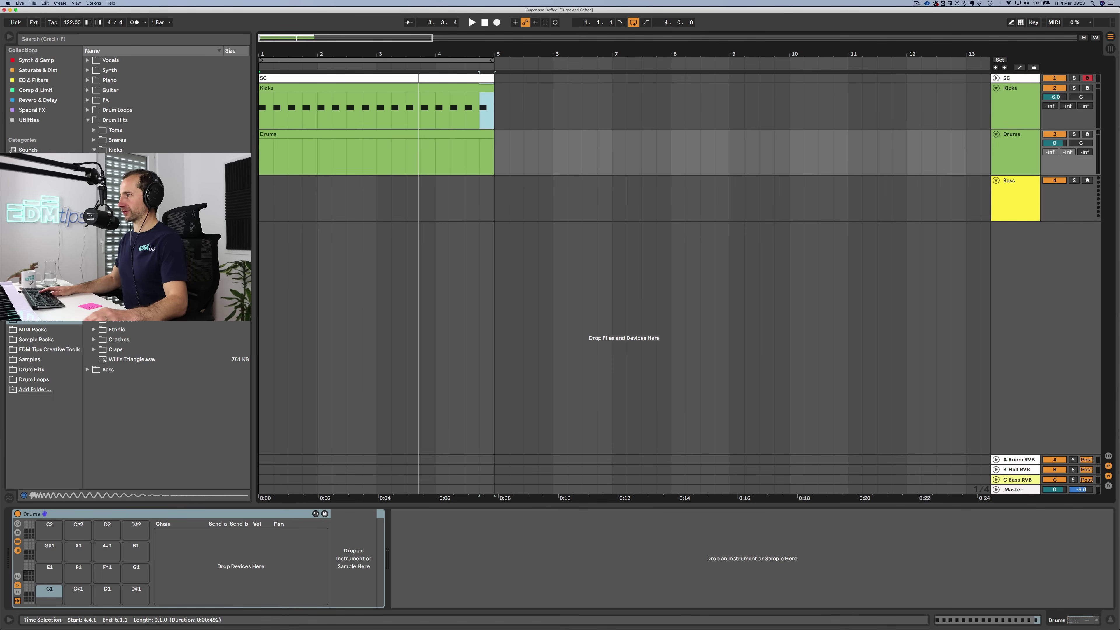
Step: Insert a MIDI track below Bass, name it Piano and give it a light blue colour
key(Down)
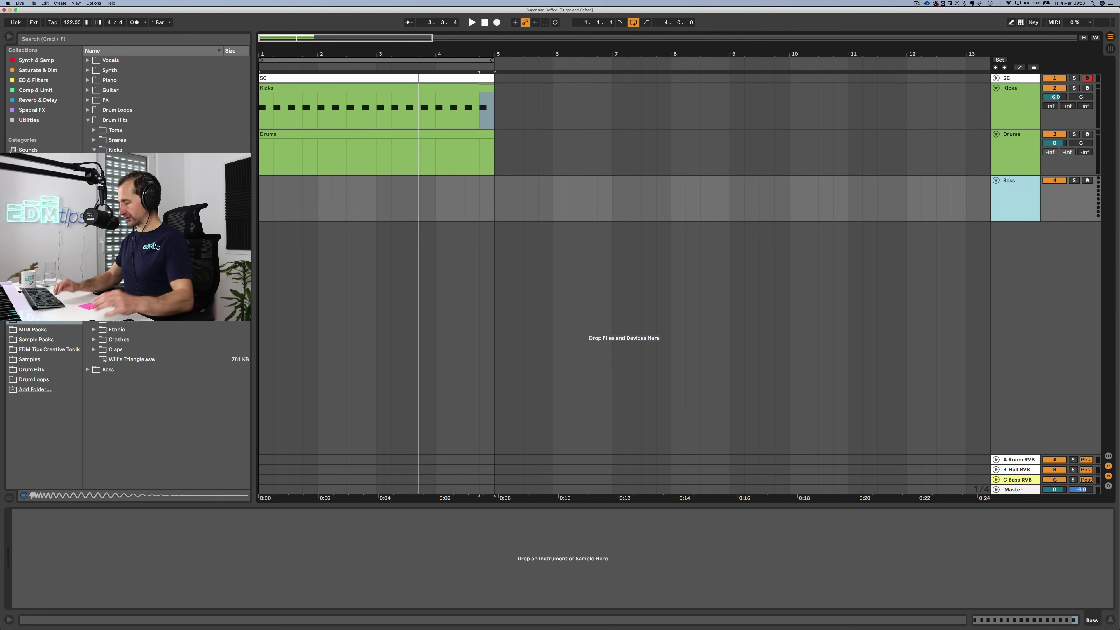
key(super+shift+t)
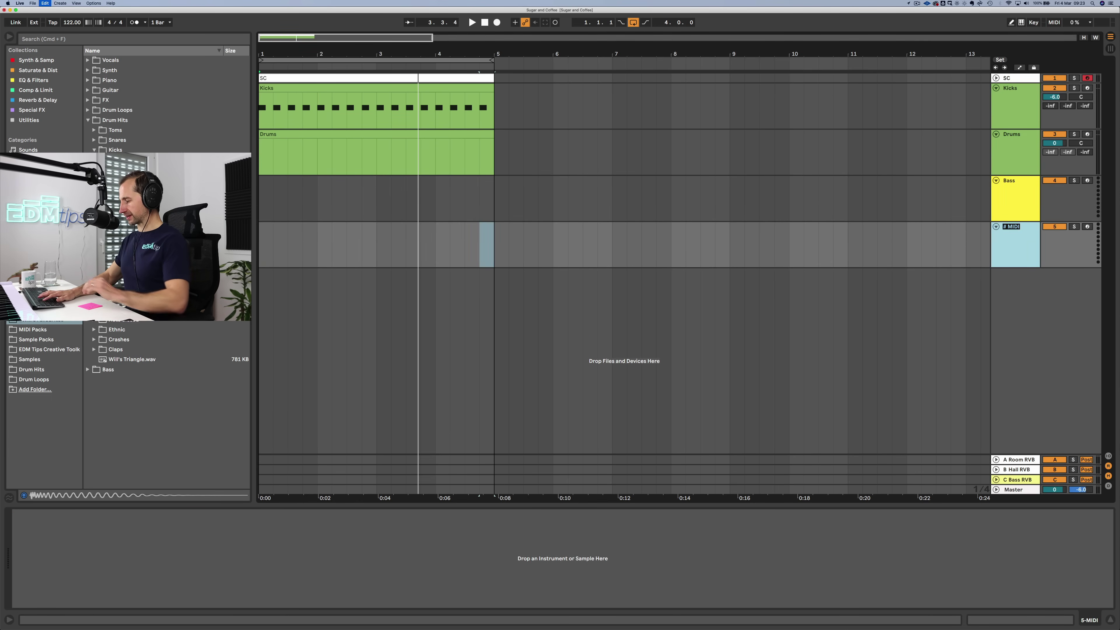
key(Return)
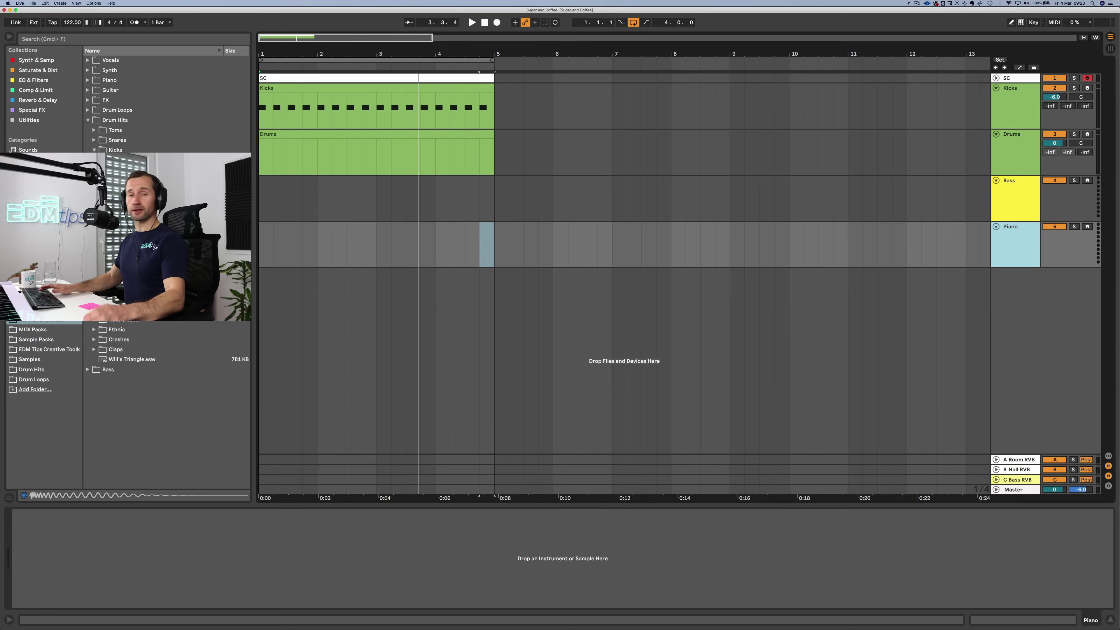
right_click(882, 240)
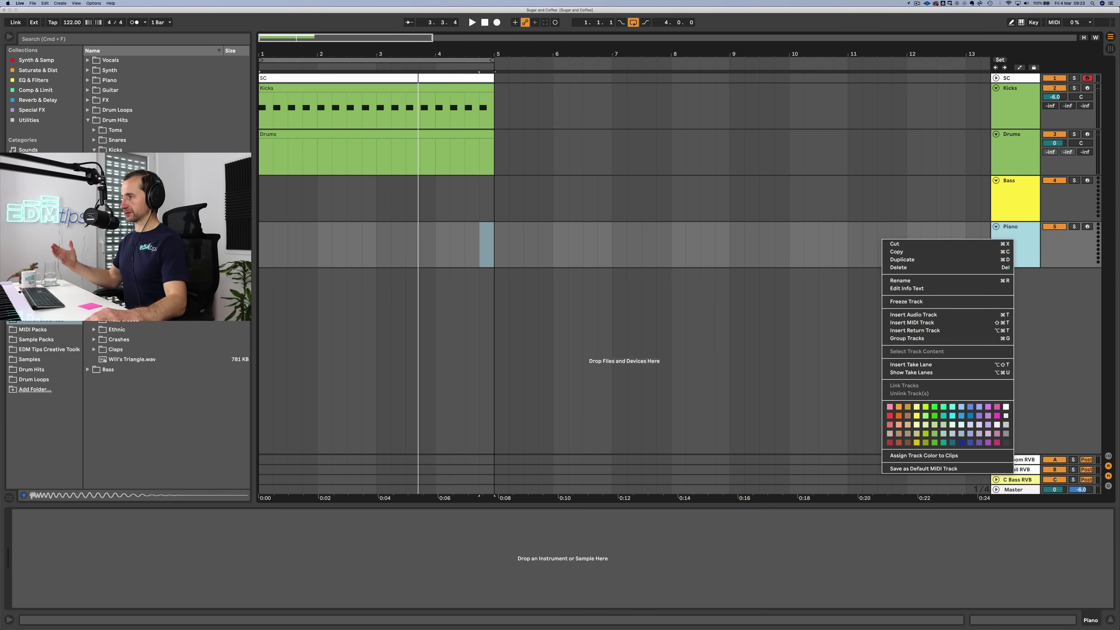
click(961, 406)
key(super+z)
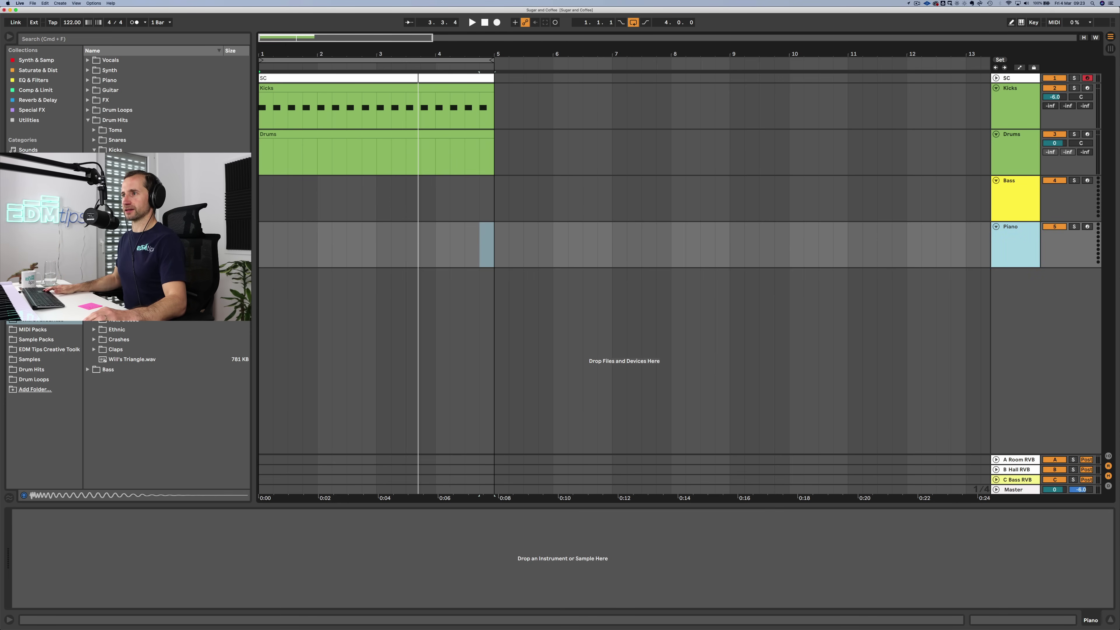
Step: Collapse the Drum Hits folder and display the Synth & Samp collection
click(88, 120)
click(37, 60)
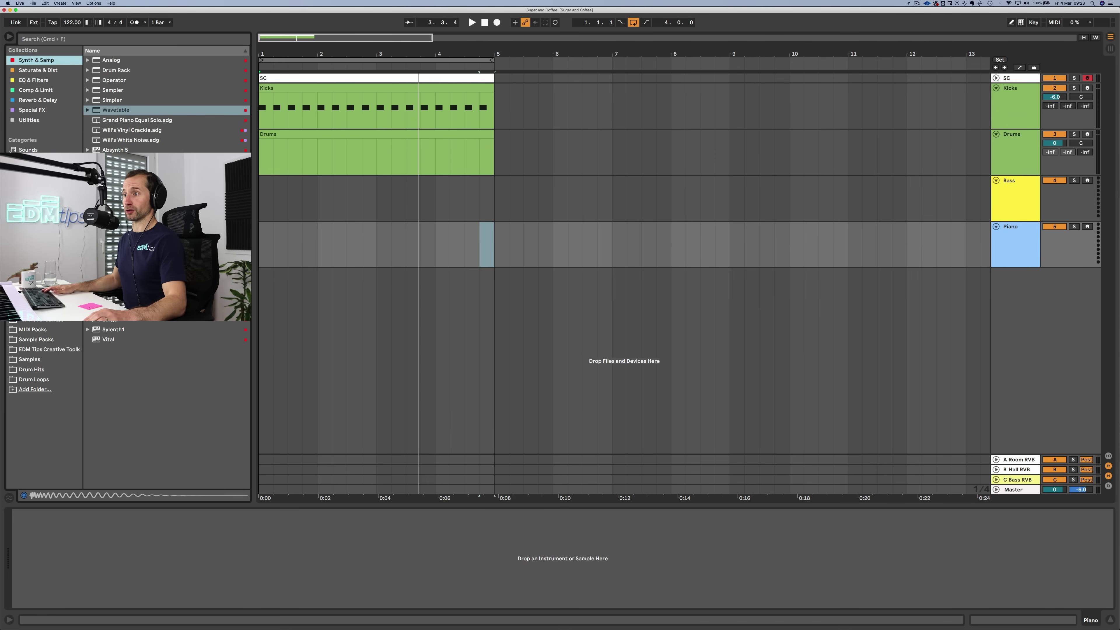
click(28, 151)
key(super+f)
text(piasno)
key(BackSpace)
key(BackSpace)
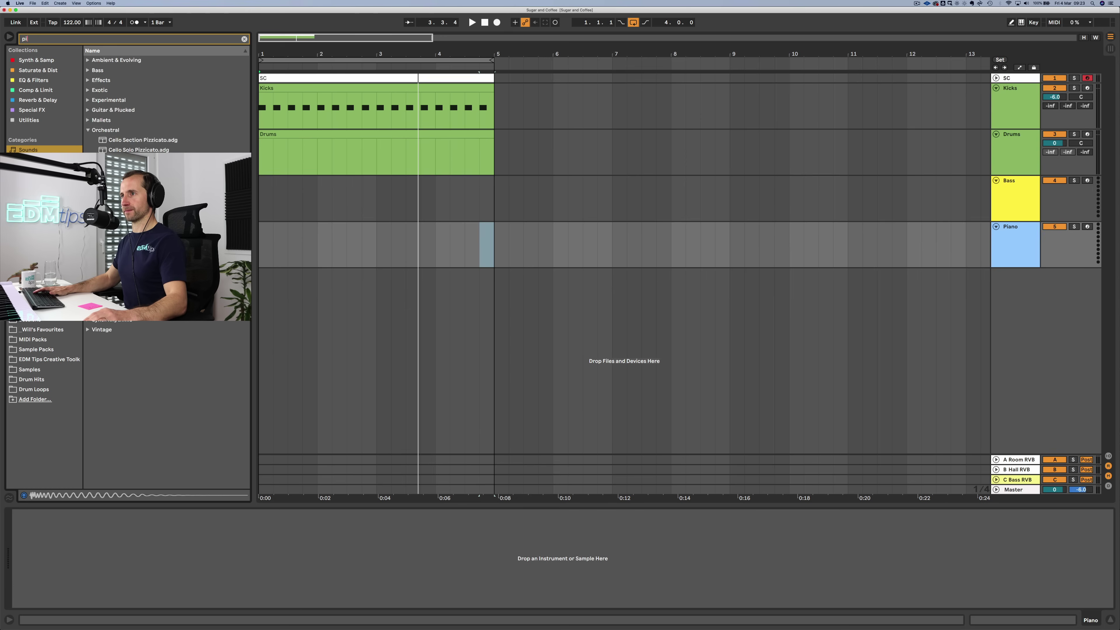
key(BackSpace)
key(BackSpace)
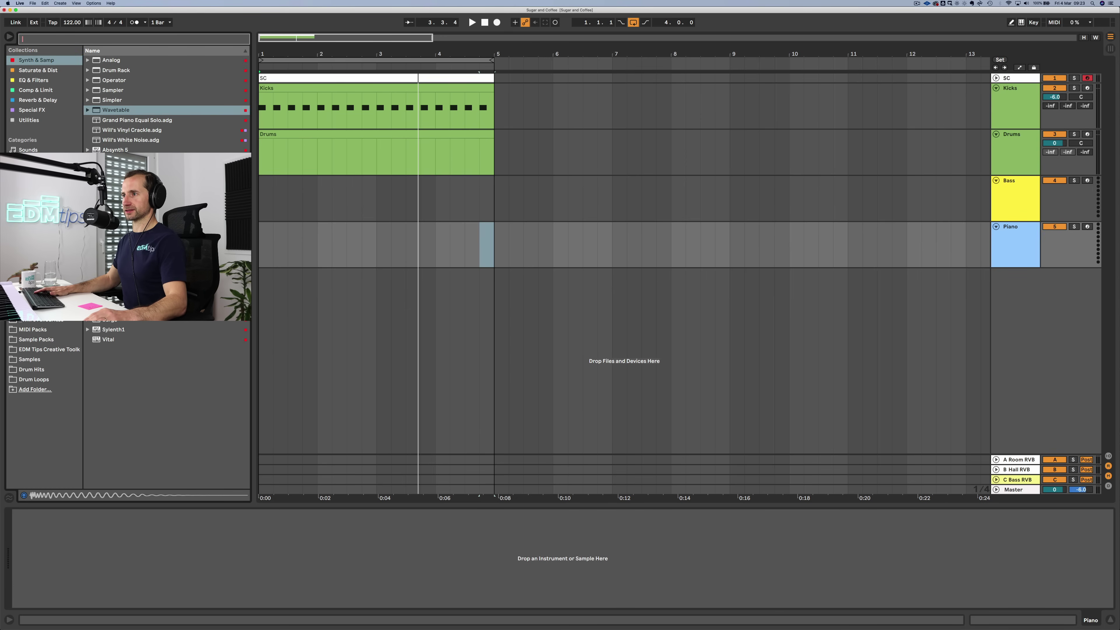
Step: Load Grand Piano Equal Solo.adg onto the Piano track and create an empty MIDI clip there spanning bars 1 to 4
key(Down)
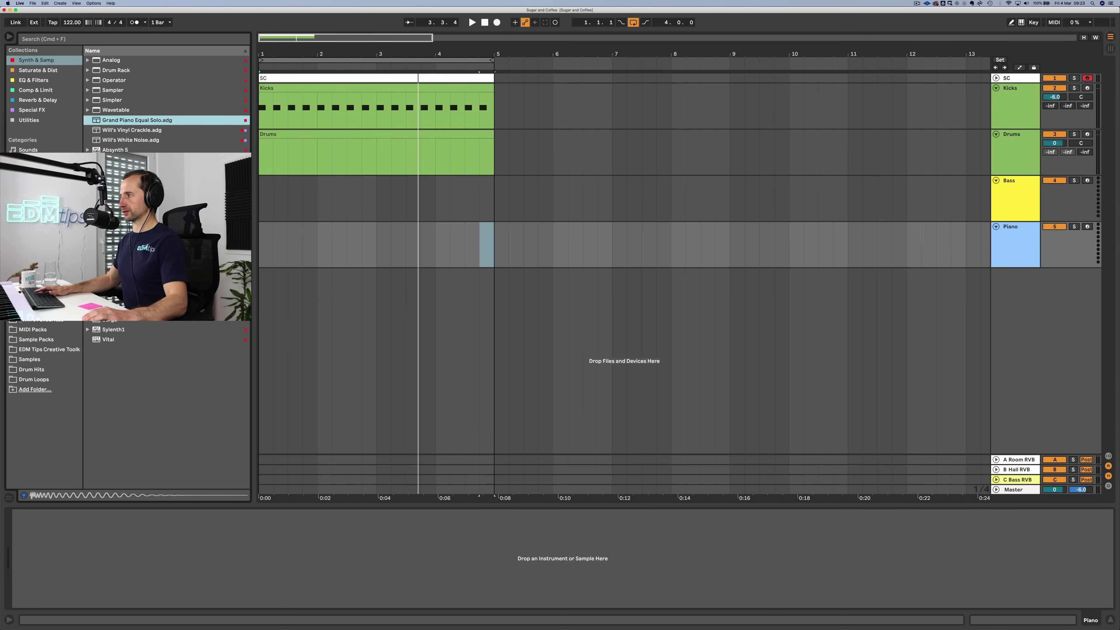
key(Return)
drag(261, 245, 491, 244)
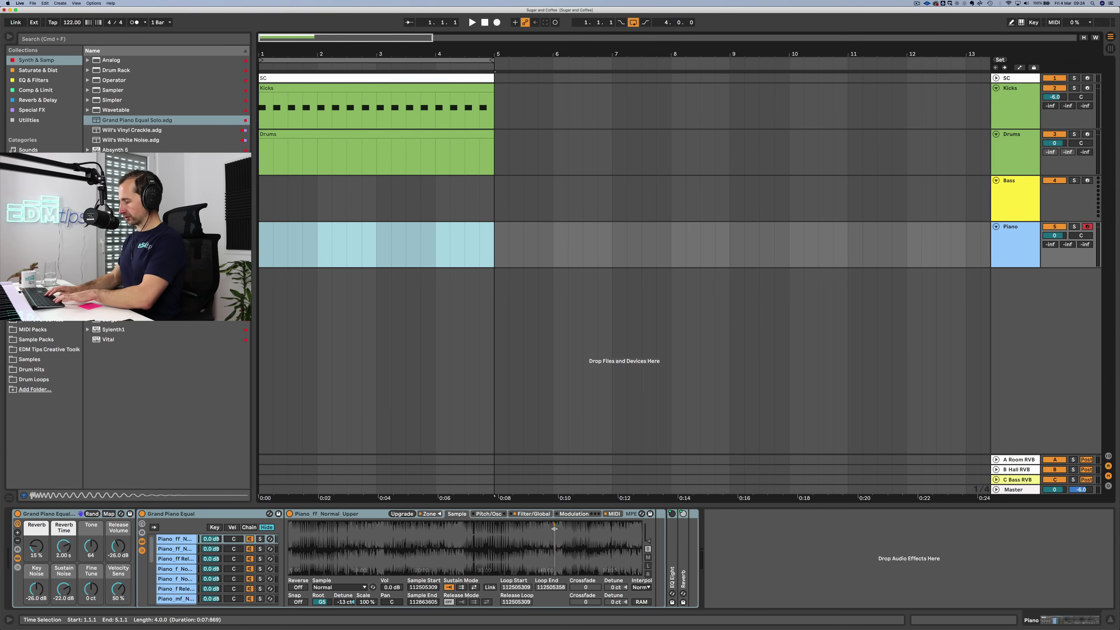
key(super+shift+m)
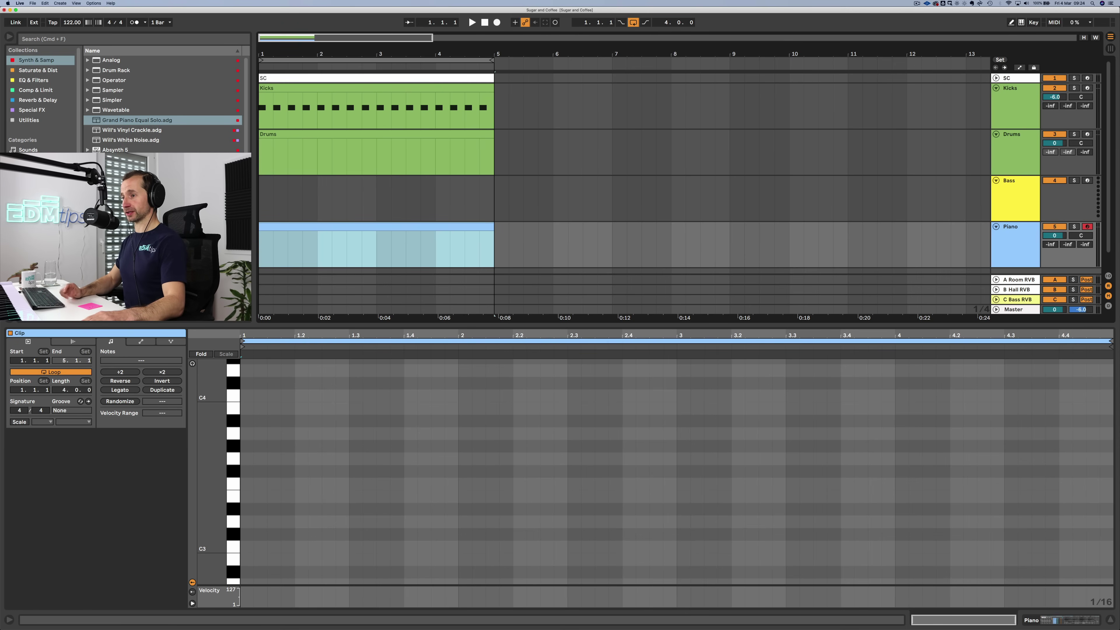
Step: Set the Piano clip's scale to C Minor and limit the note editor to the keys of that scale
click(19, 422)
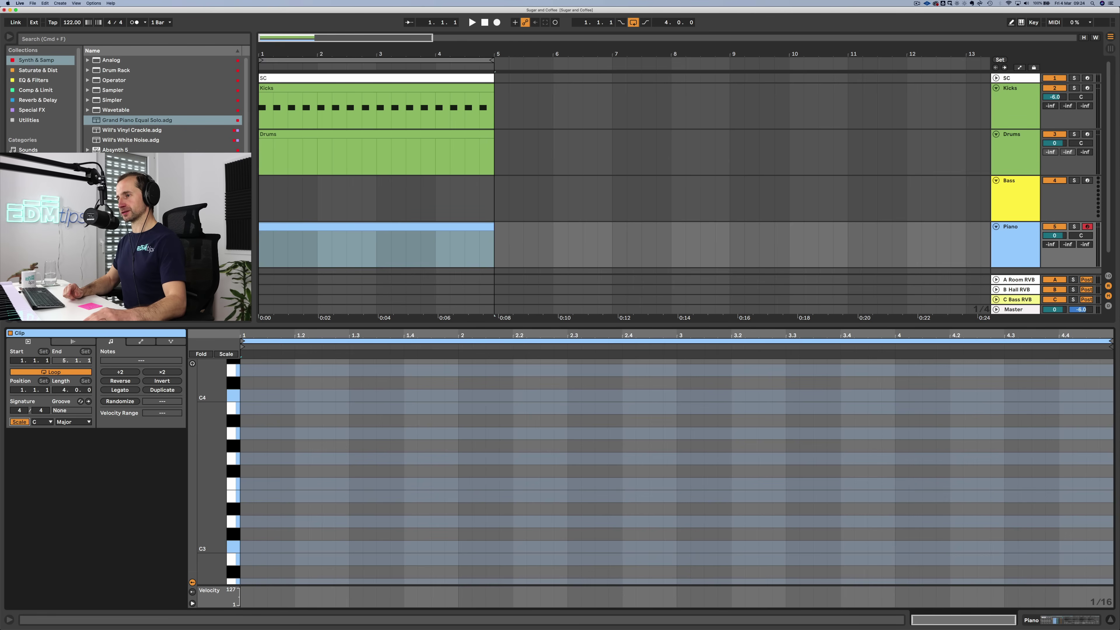
click(73, 422)
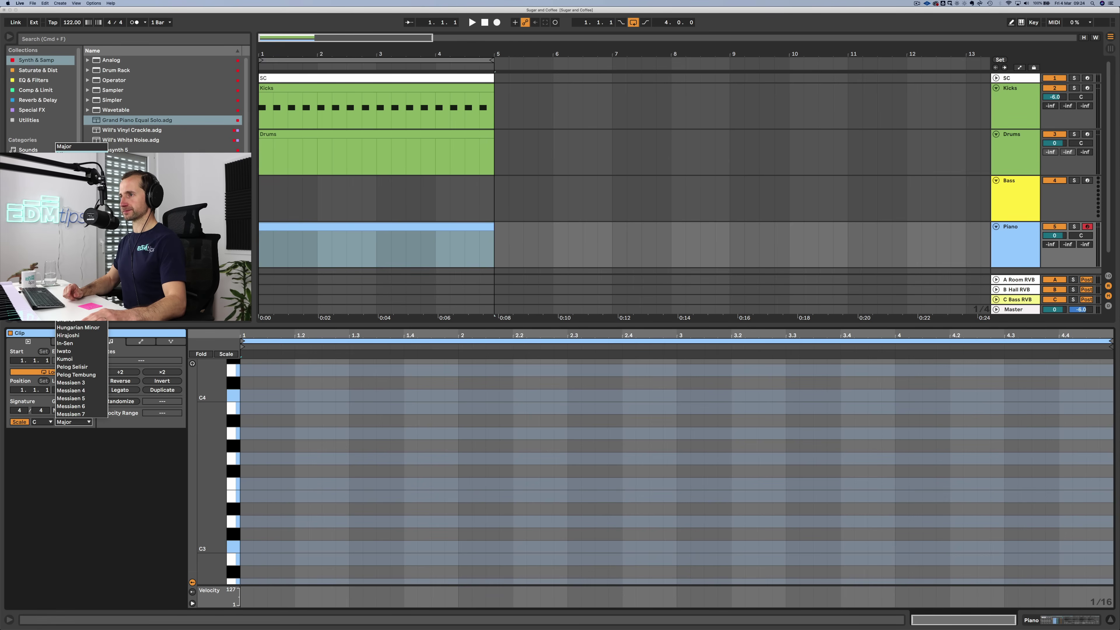
click(71, 154)
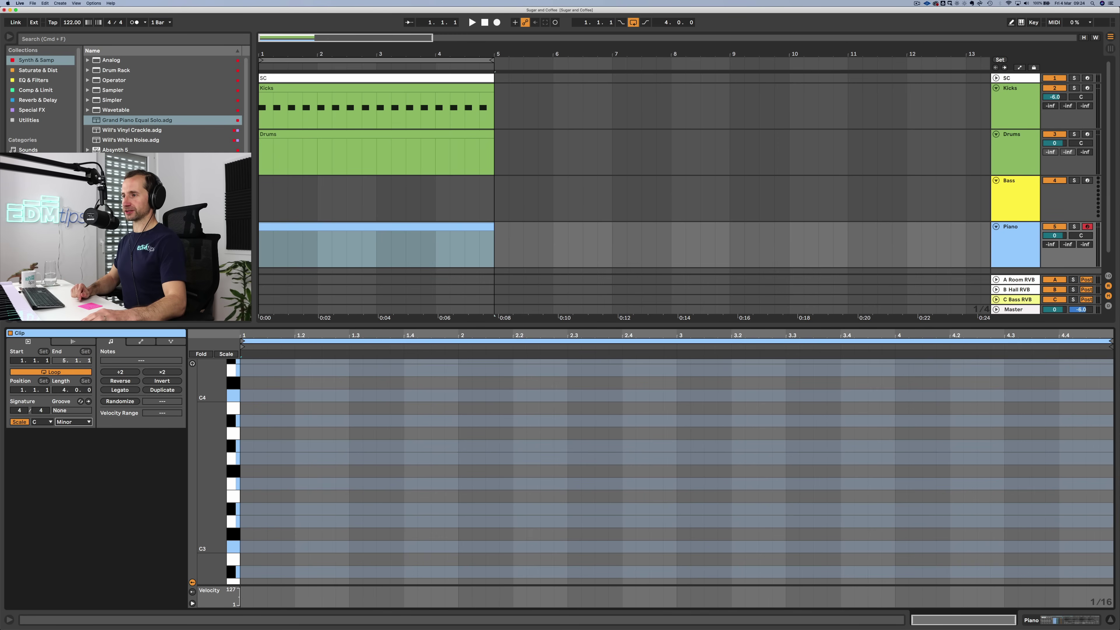
click(226, 354)
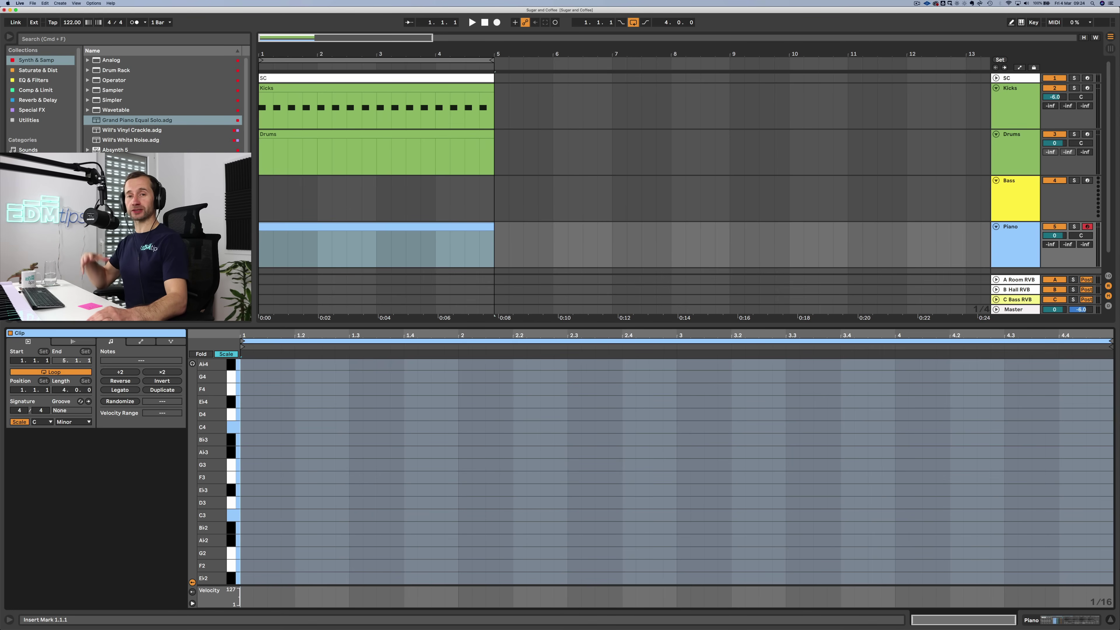
Step: Draw a C3 note from 1.1.1 to 1.2.3 in the Piano clip, then duplicate it directly behind and lower the copy to A♭2
double_click(248, 515)
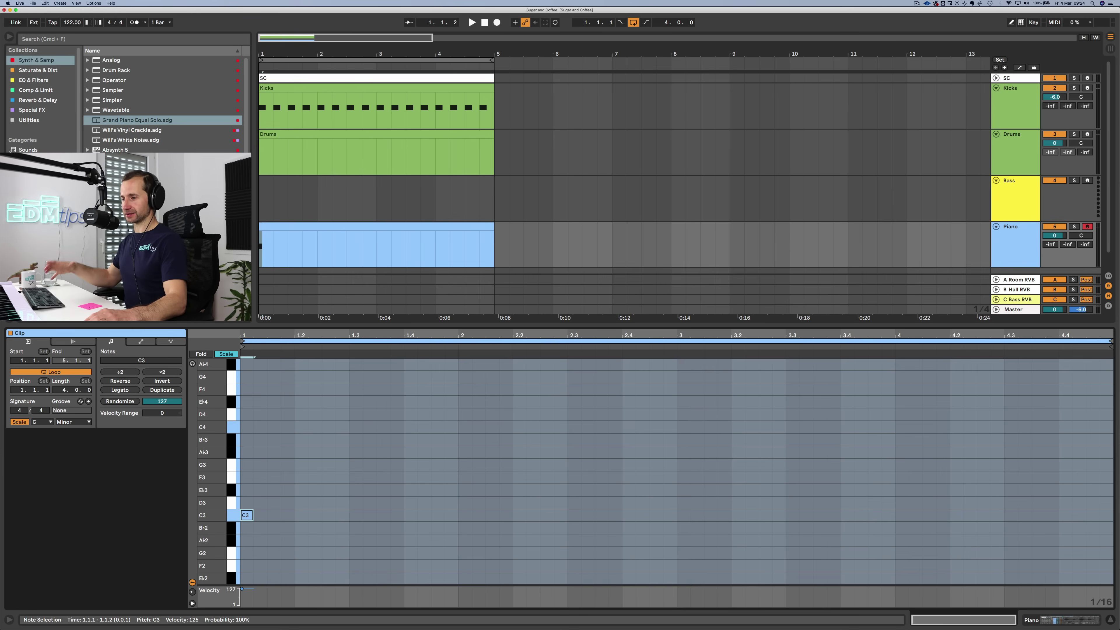
drag(252, 516, 322, 515)
key(space)
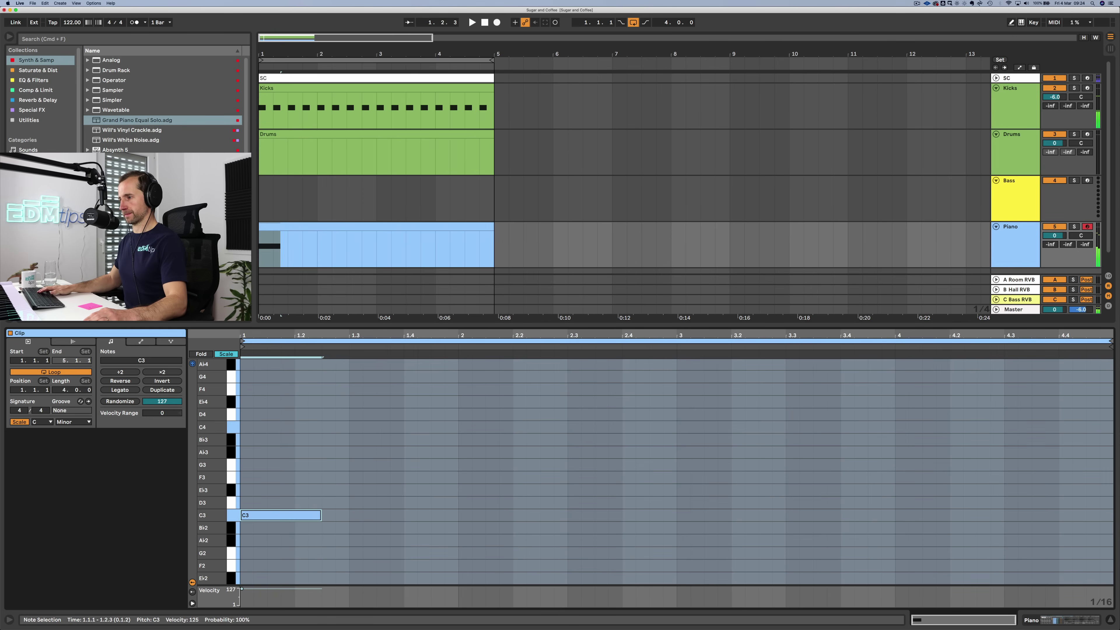
key(super+d)
key(Down)
key(Down)
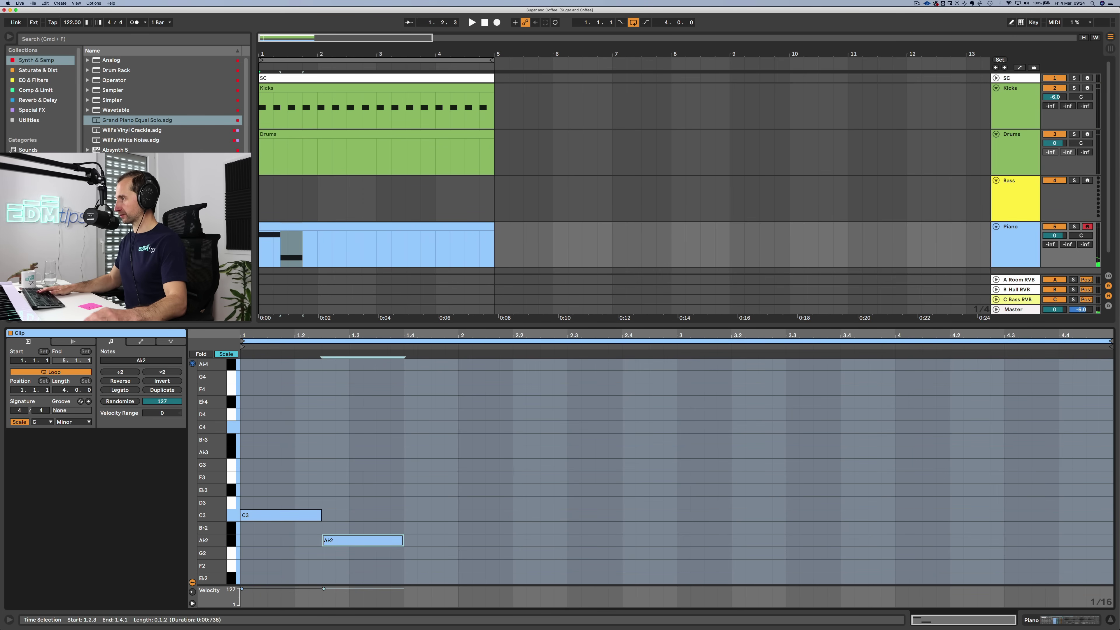
Step: Set the Piano track's volume to -6 dB and play back the first two notes with the kick
click(1055, 236)
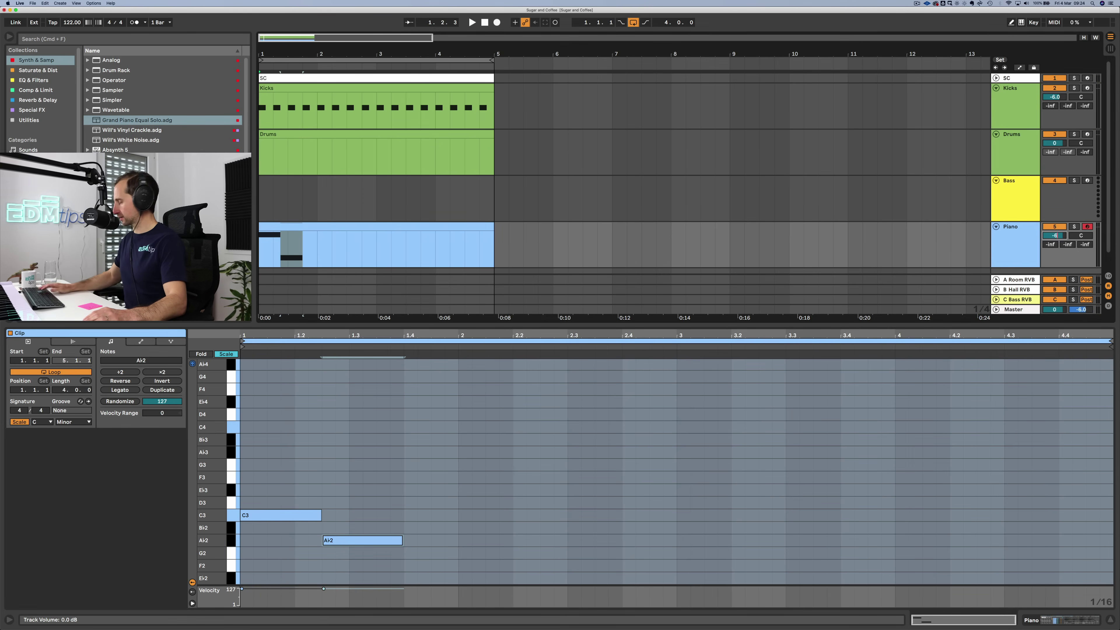
key(Return)
key(space)
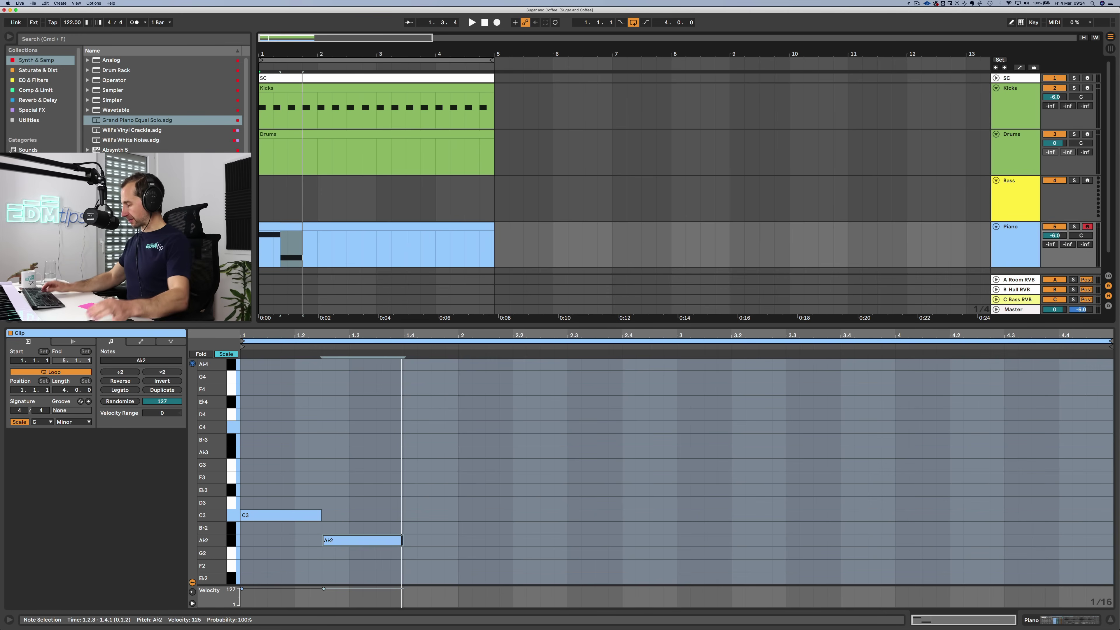
key(space)
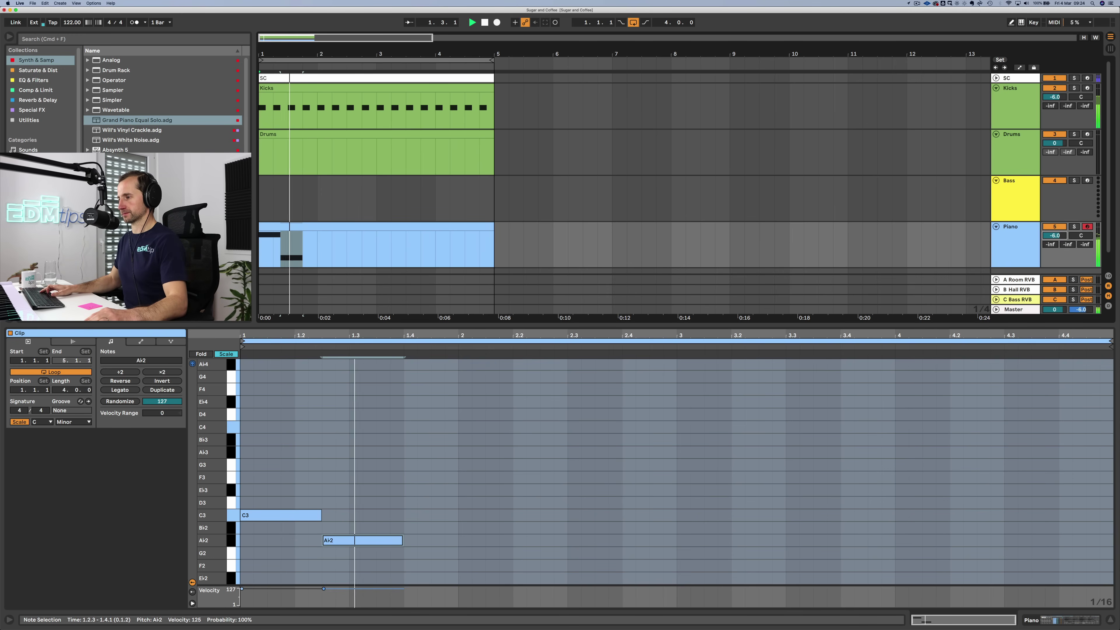
key(space)
Step: Add an F2 note from 1.4.3 to the start of bar 3 and lengthen the A♭2 note to meet it
drag(362, 541, 677, 566)
key(space)
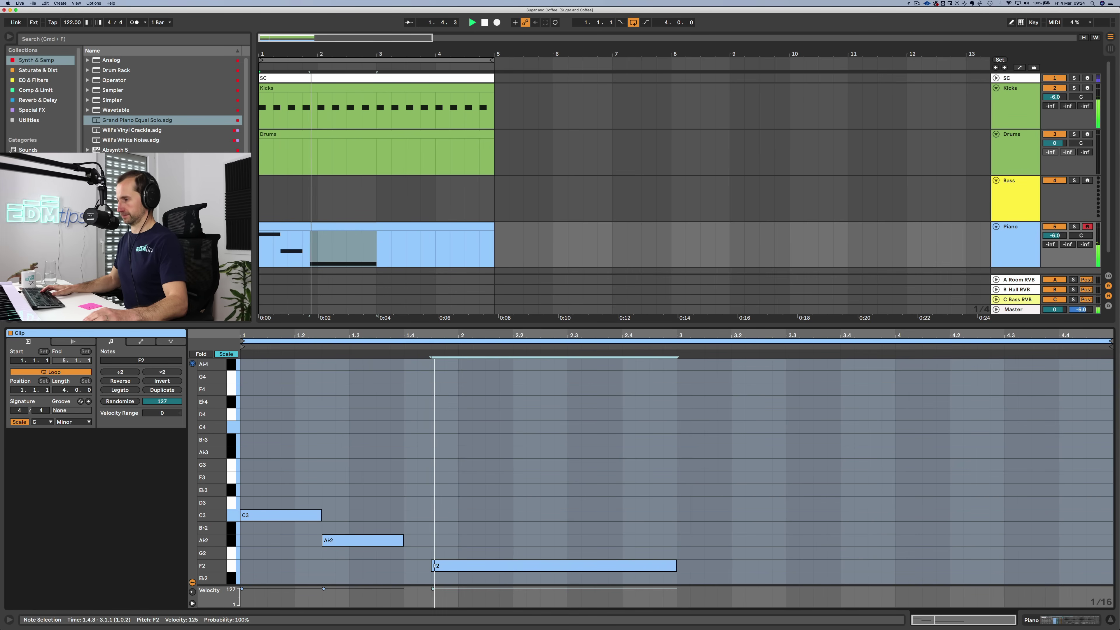
key(space)
drag(403, 541, 431, 541)
Step: Duplicate the three-note bass phrase into bars 3 and 4 and play it back
drag(590, 583, 242, 511)
key(super+d)
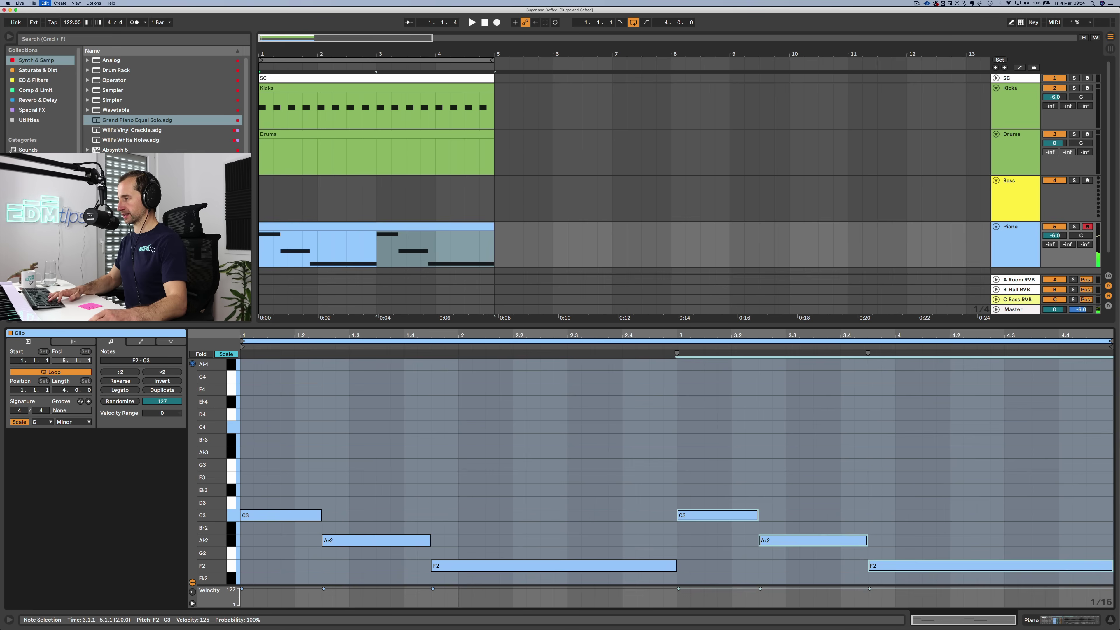
click(745, 463)
key(space)
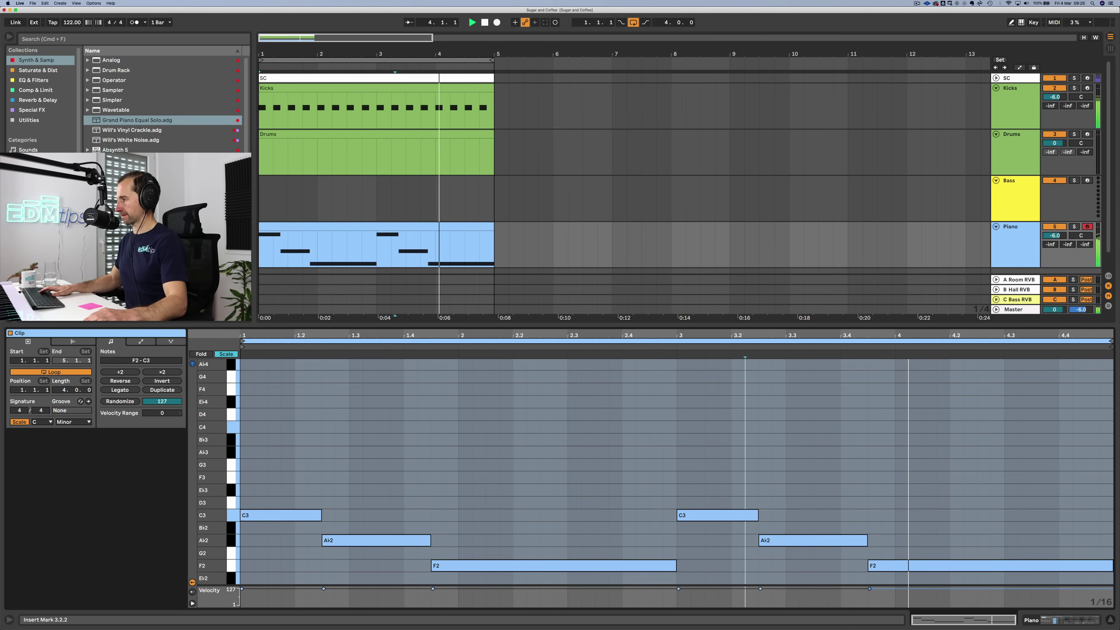
key(space)
Step: Shorten the last F2 note to end at 4.3.3 and add a G2 note from there to the clip's end
click(953, 565)
drag(1111, 566, 1031, 565)
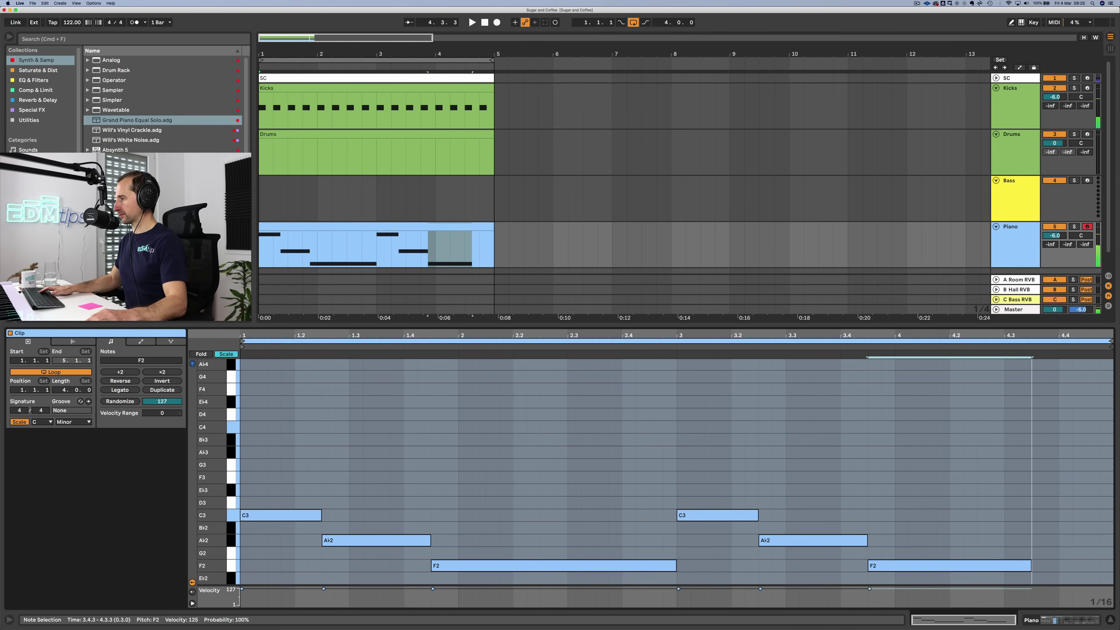
key(Right)
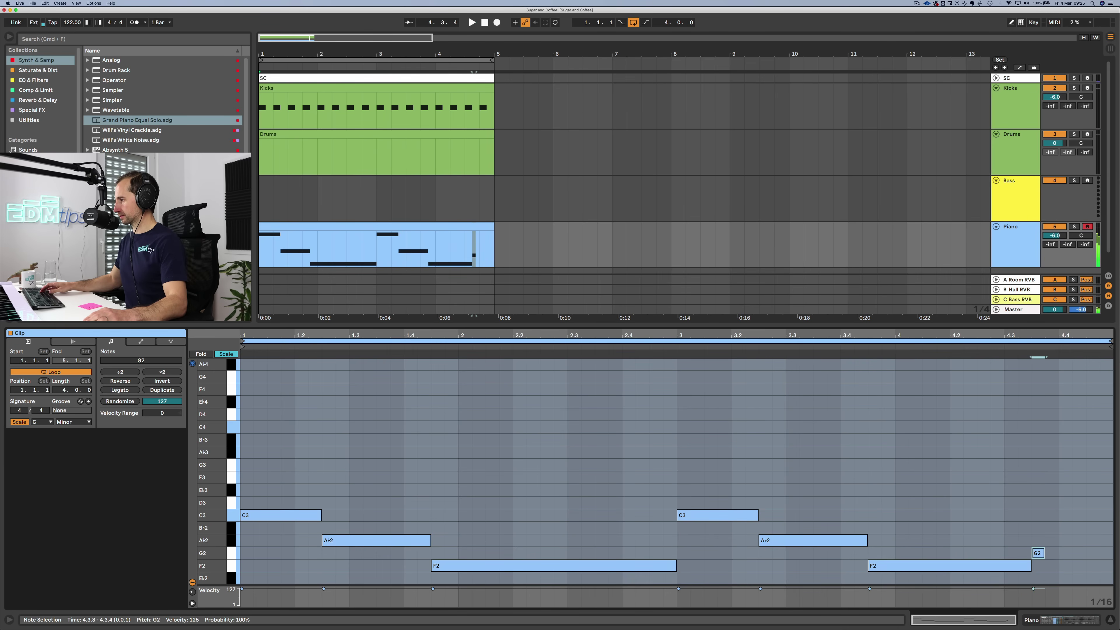
key(Right)
key(Right)
key(Right)
key(Right)
key(Right)
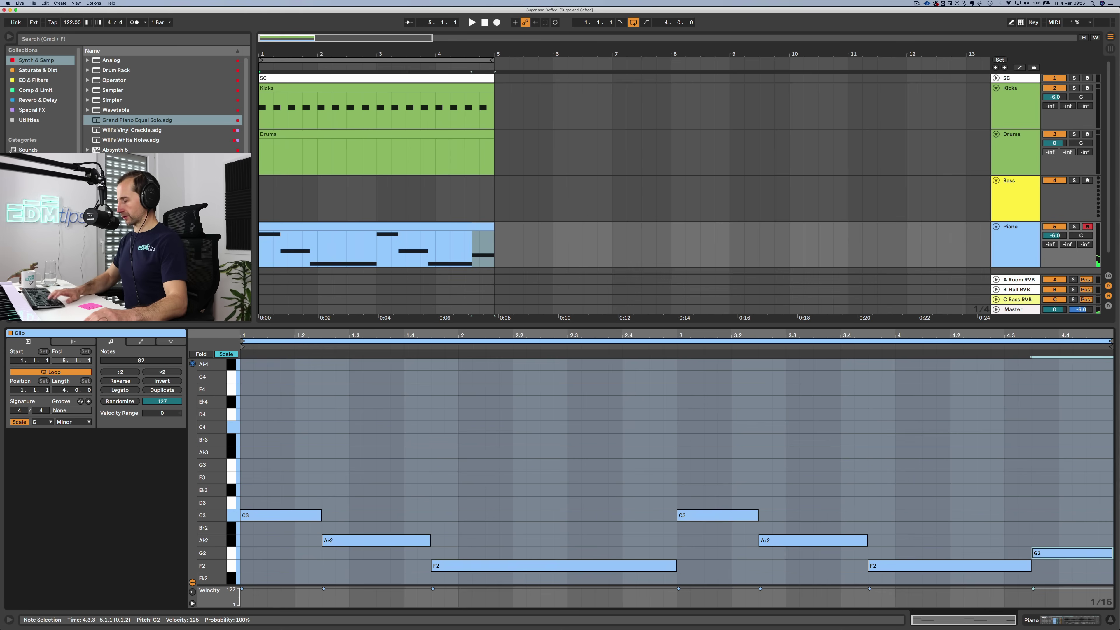
Step: Switch off the note preview and transpose all the Piano clip's notes down one octave
scroll(656, 472, down, 4)
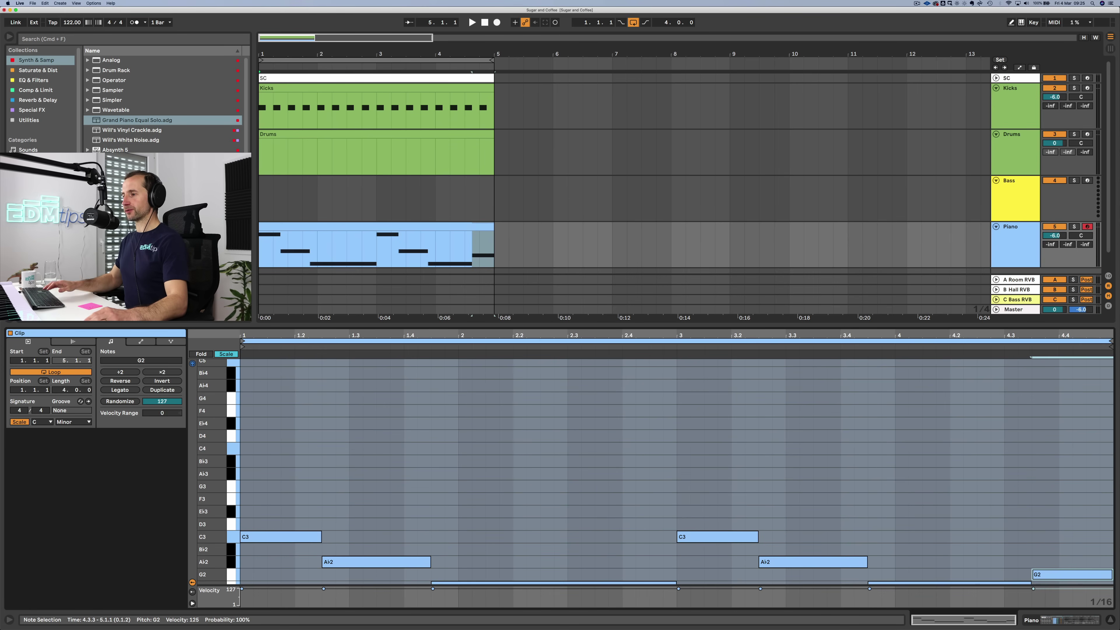
click(192, 363)
drag(299, 424, 1048, 559)
key(shift+Down)
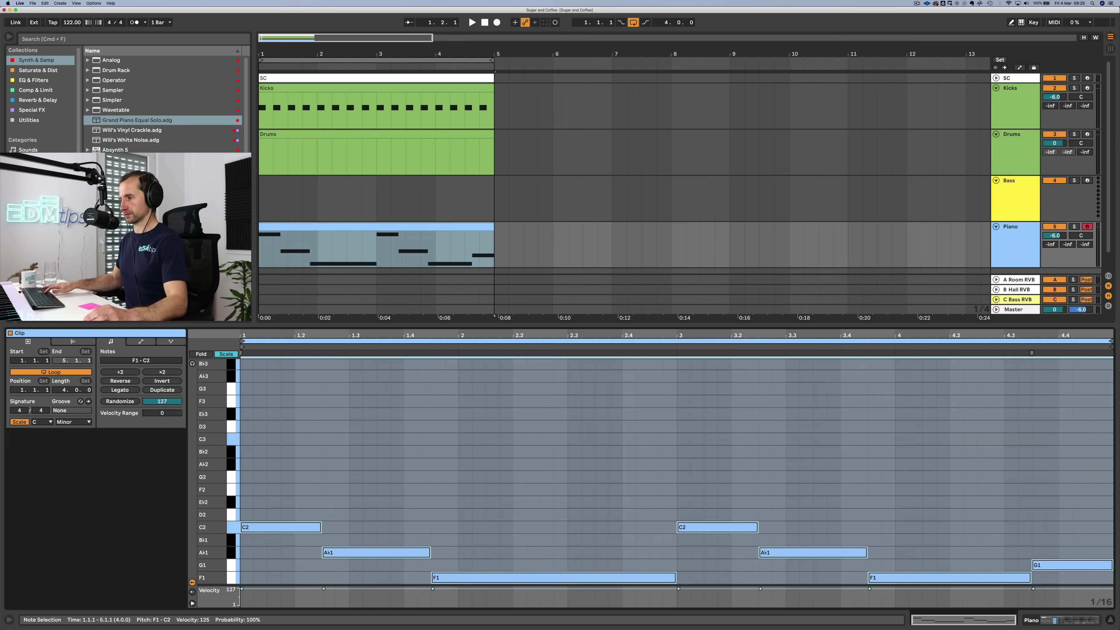
click(355, 477)
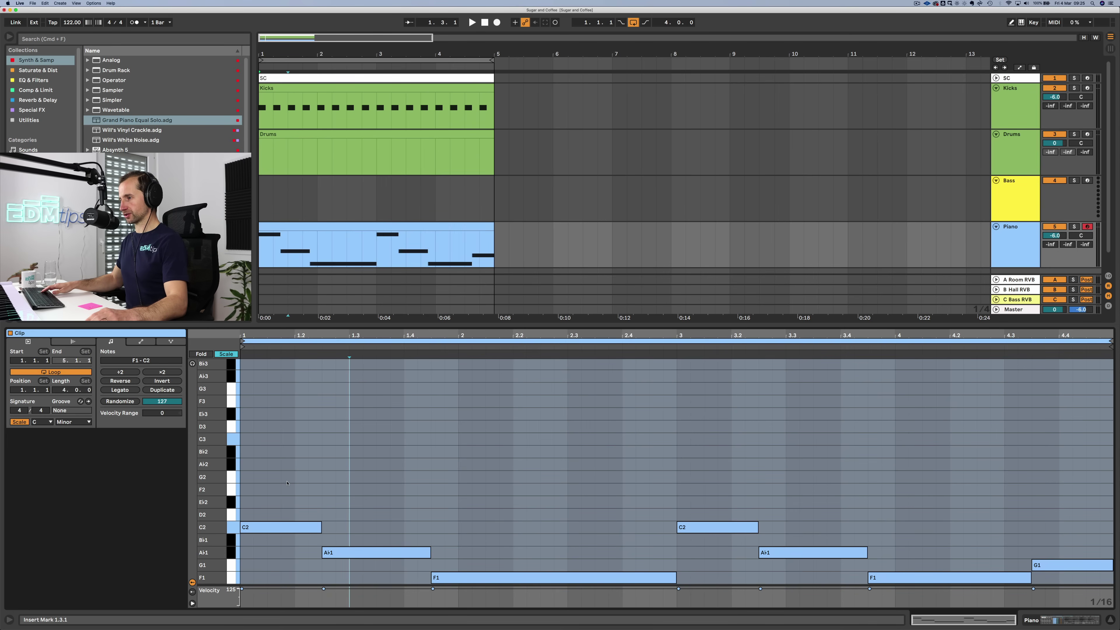
scroll(288, 479, down, 1)
click(296, 472)
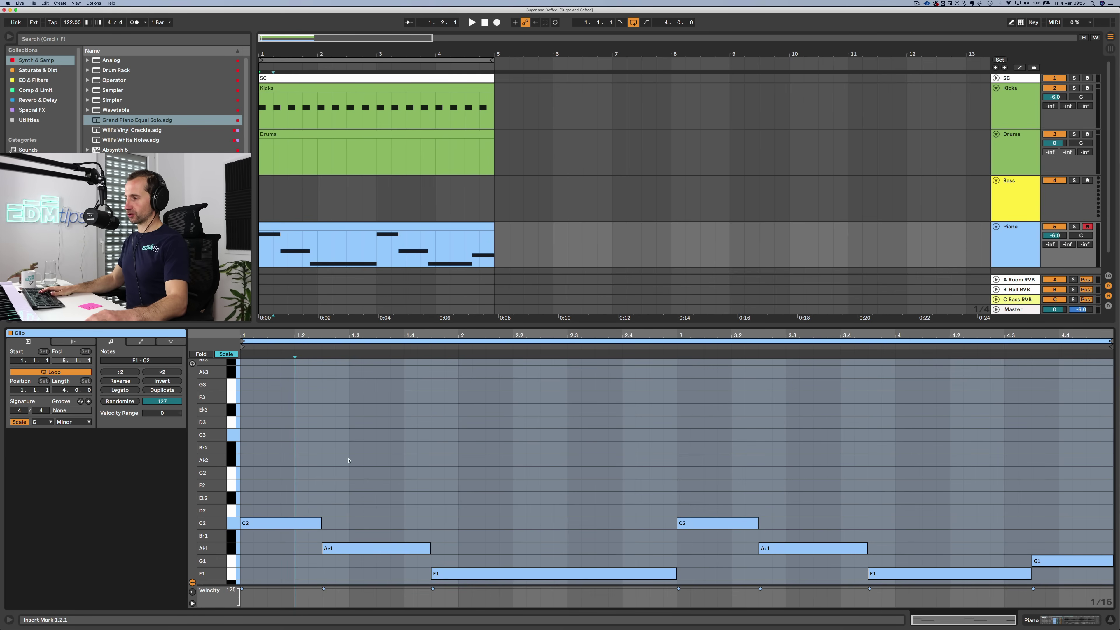
Step: Copy the first C2 note to C3, E♭3 and G3 to build a C minor chord above it
click(290, 526)
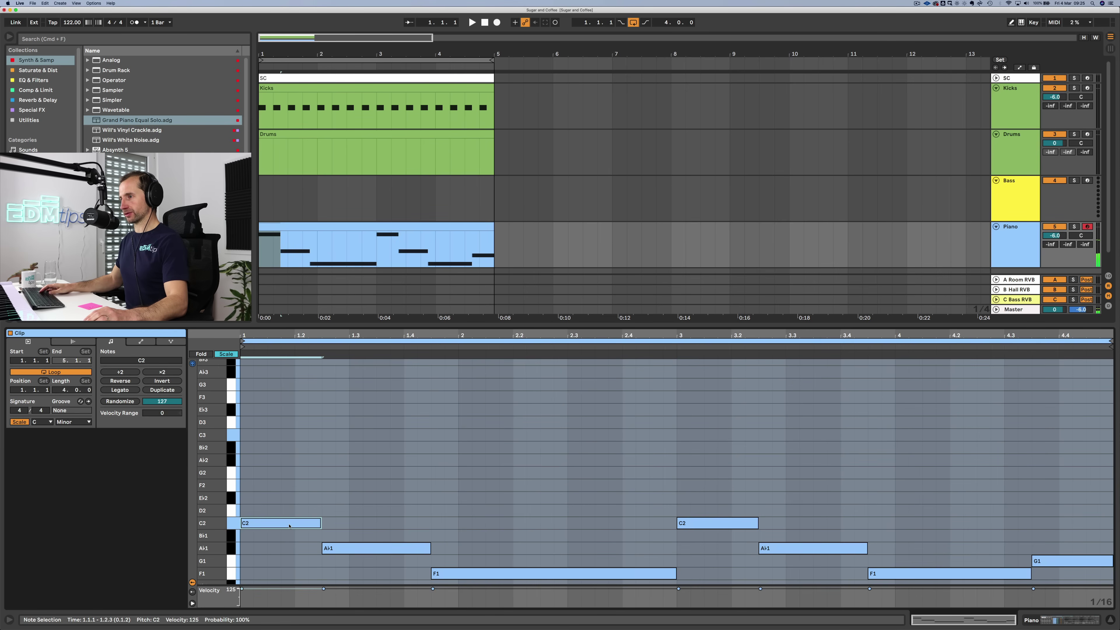
scroll(288, 518, up, 3)
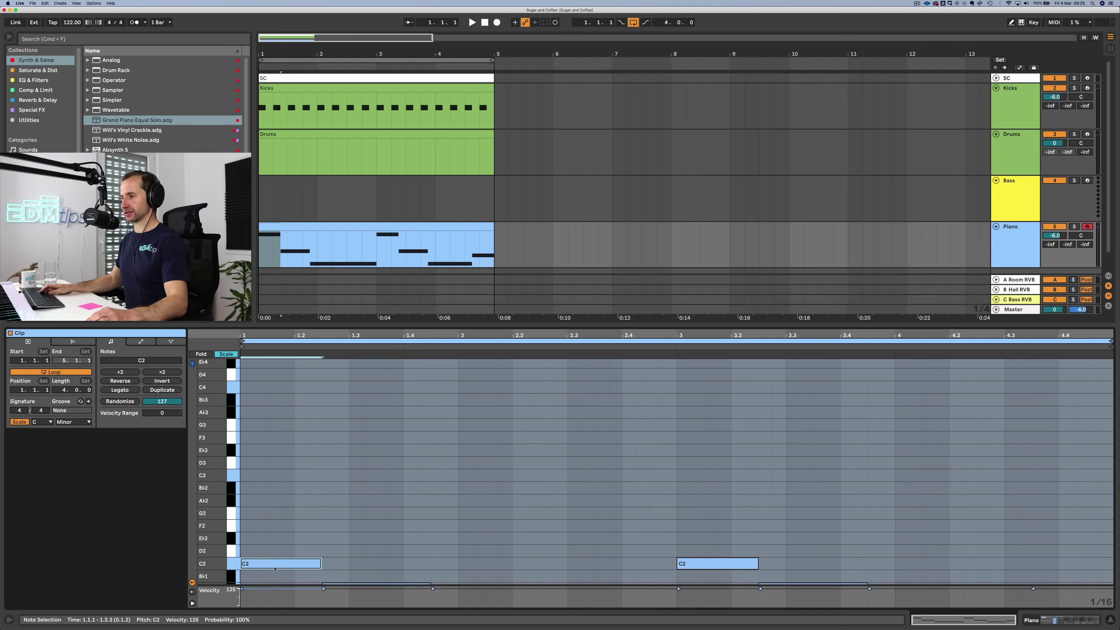
drag(275, 570, 271, 392)
key(shift+Down)
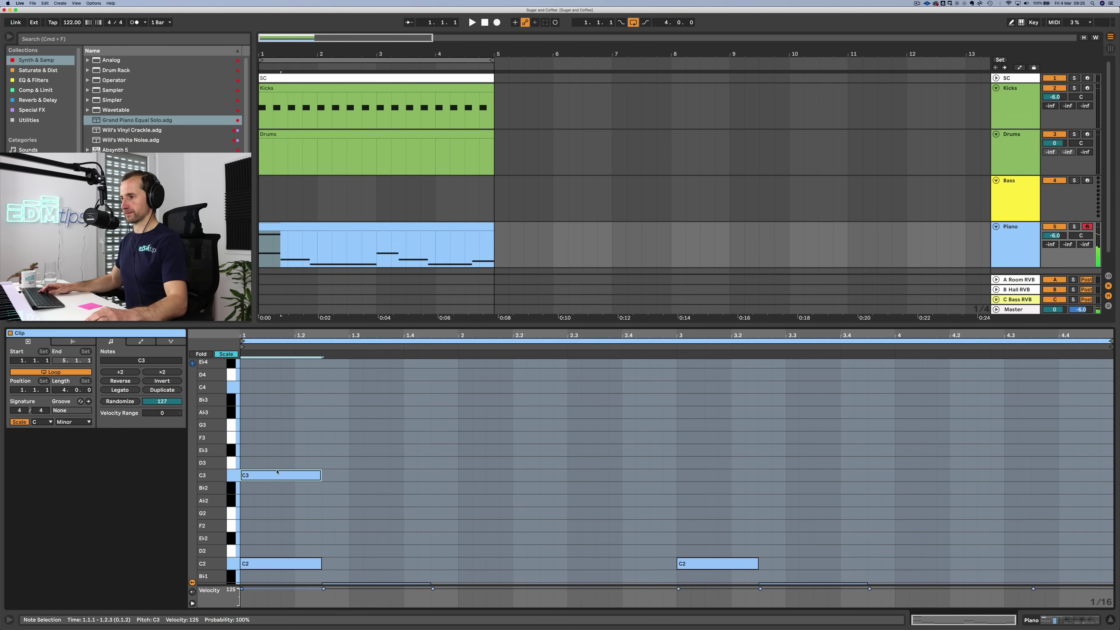
drag(277, 476, 278, 425)
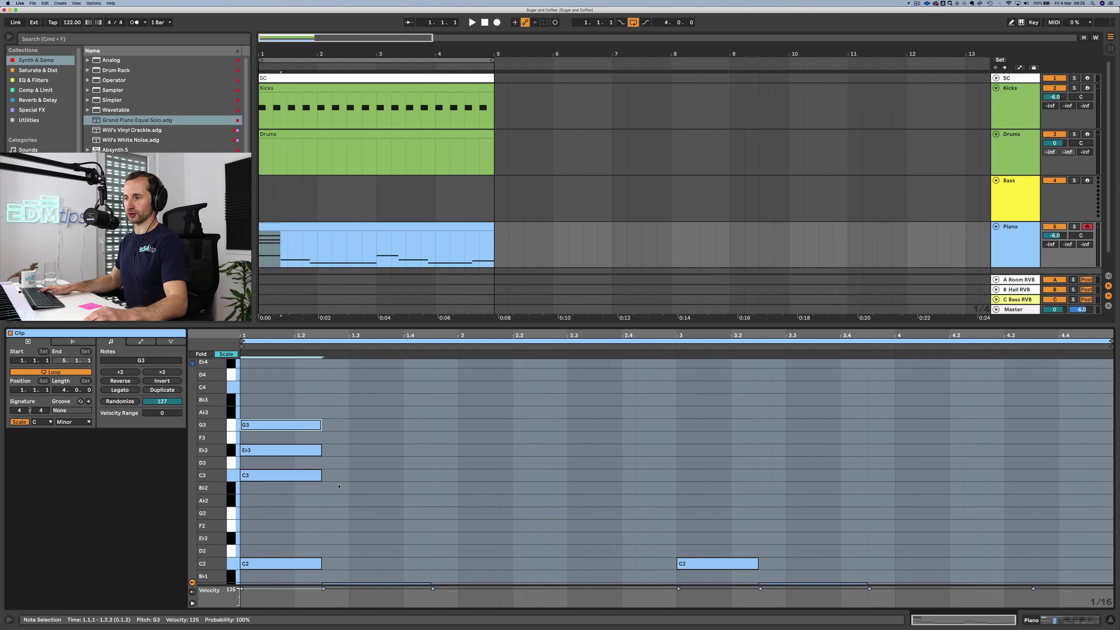
Step: Duplicate the C3, E♭3 and G3 chord over the first A♭1 note and extend the copy to 1.4.3
scroll(276, 505, down, 2)
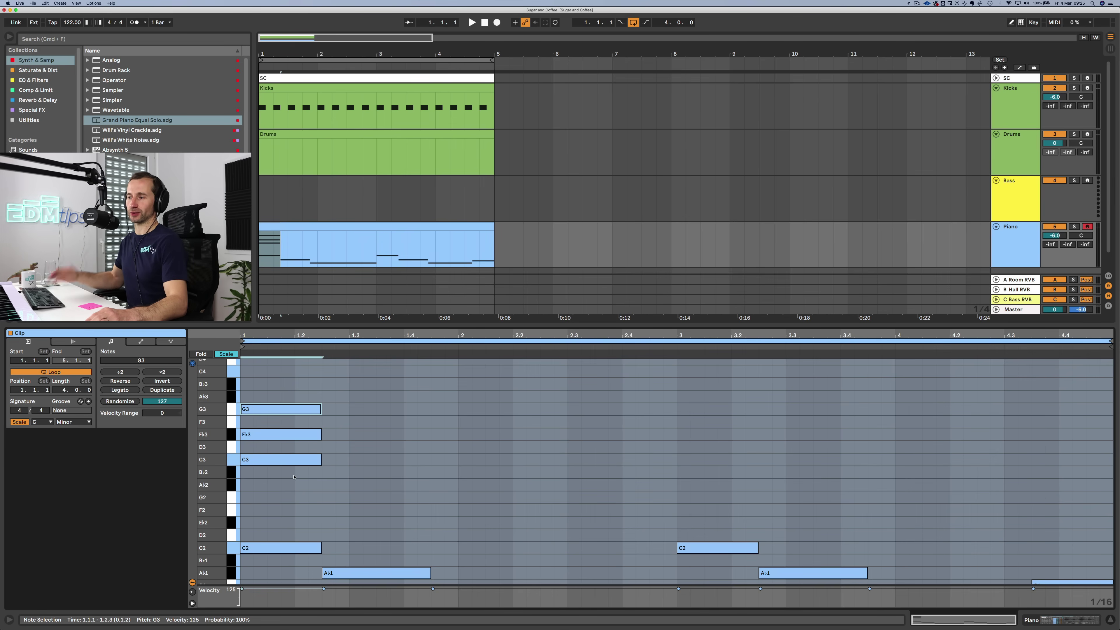
drag(293, 477, 292, 400)
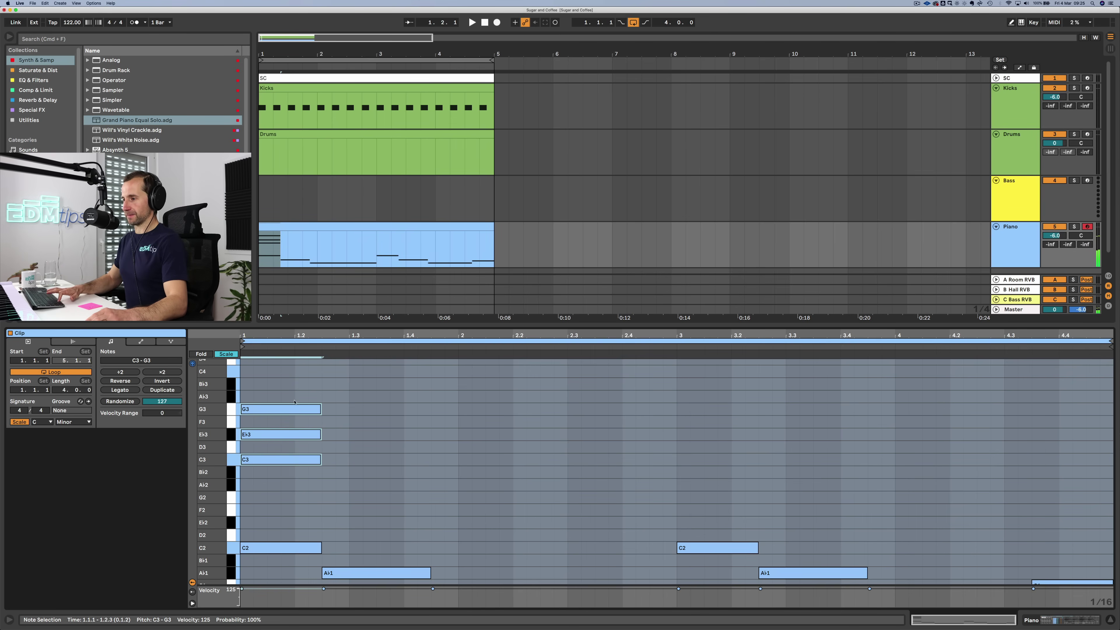
key(super+d)
drag(402, 411, 444, 411)
scroll(448, 414, down, 2)
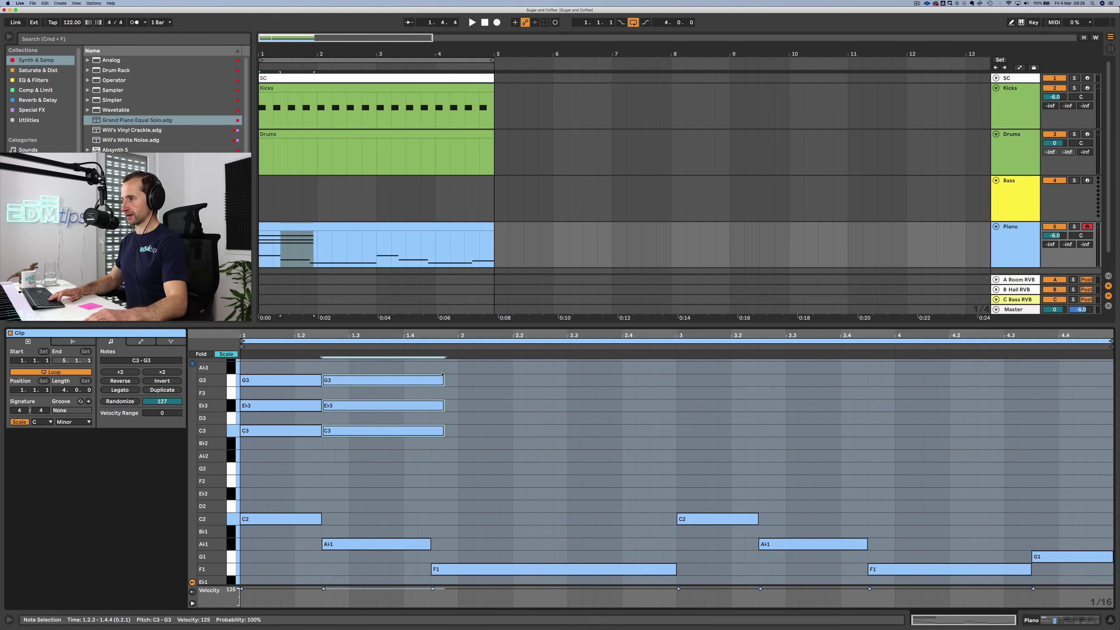
drag(438, 380, 426, 380)
Step: Duplicate the chord at 1.4.3 and stretch the copy to the start of bar 3 while the loop plays
key(super+d)
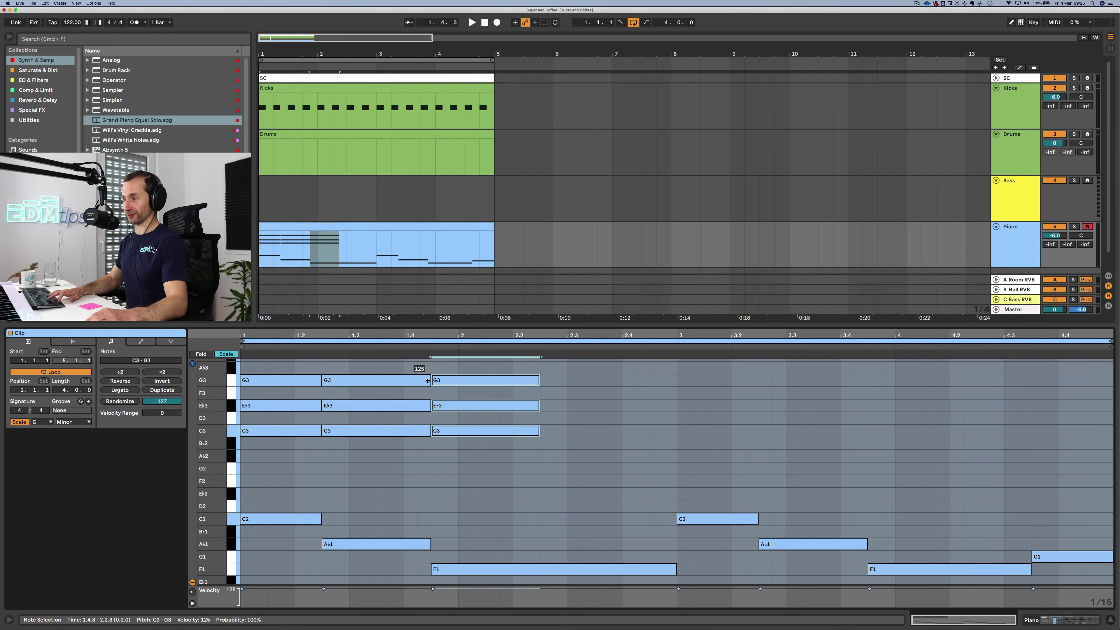
key(space)
drag(538, 379, 670, 380)
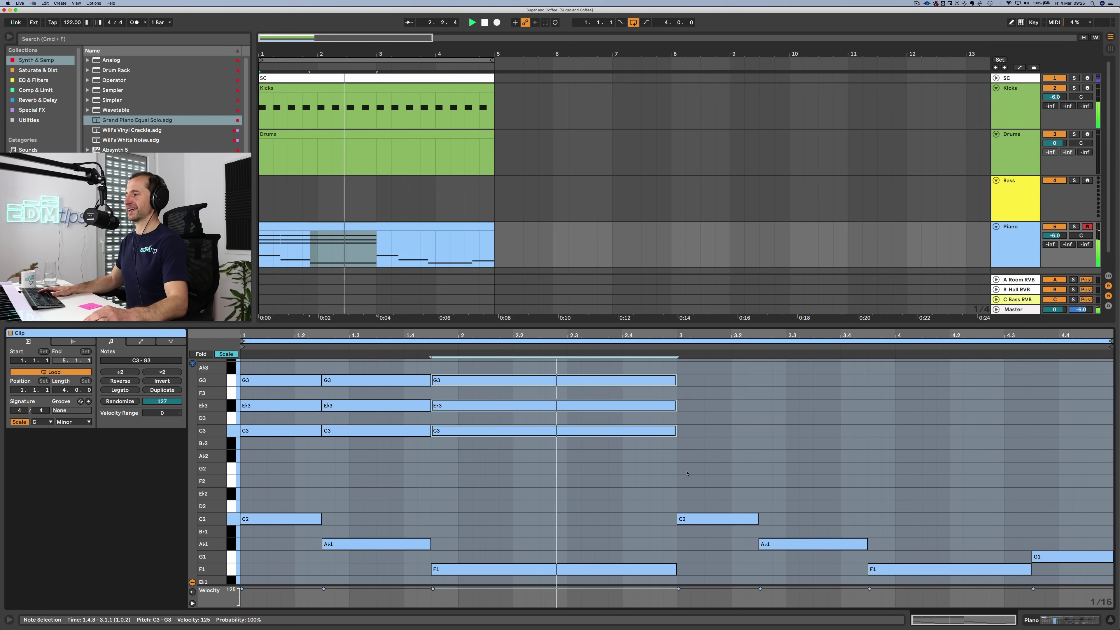
scroll(617, 482, up, 2)
key(space)
Step: Duplicate the three chords of bars 1 and 2 into bars 3 and 4 and play the progression
drag(603, 474, 295, 382)
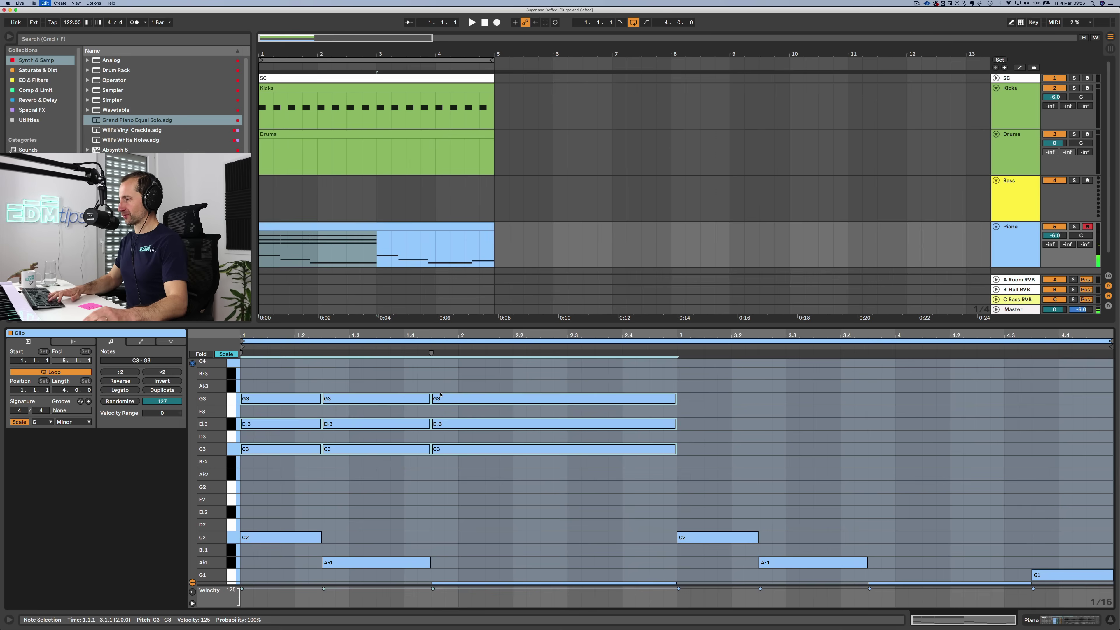
key(super+d)
click(417, 411)
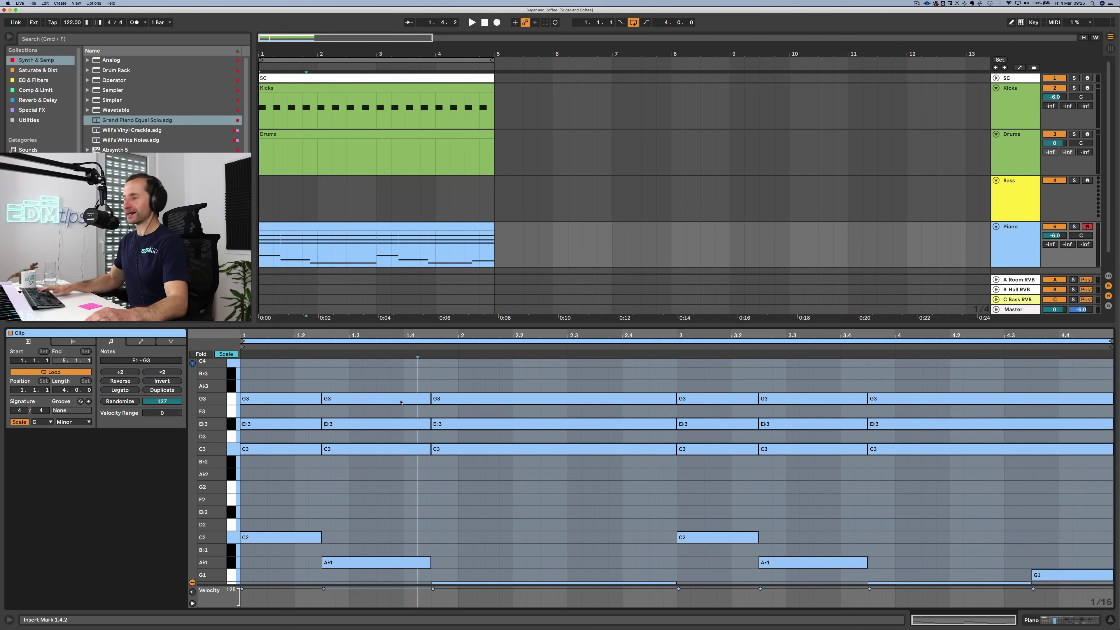
click(400, 402)
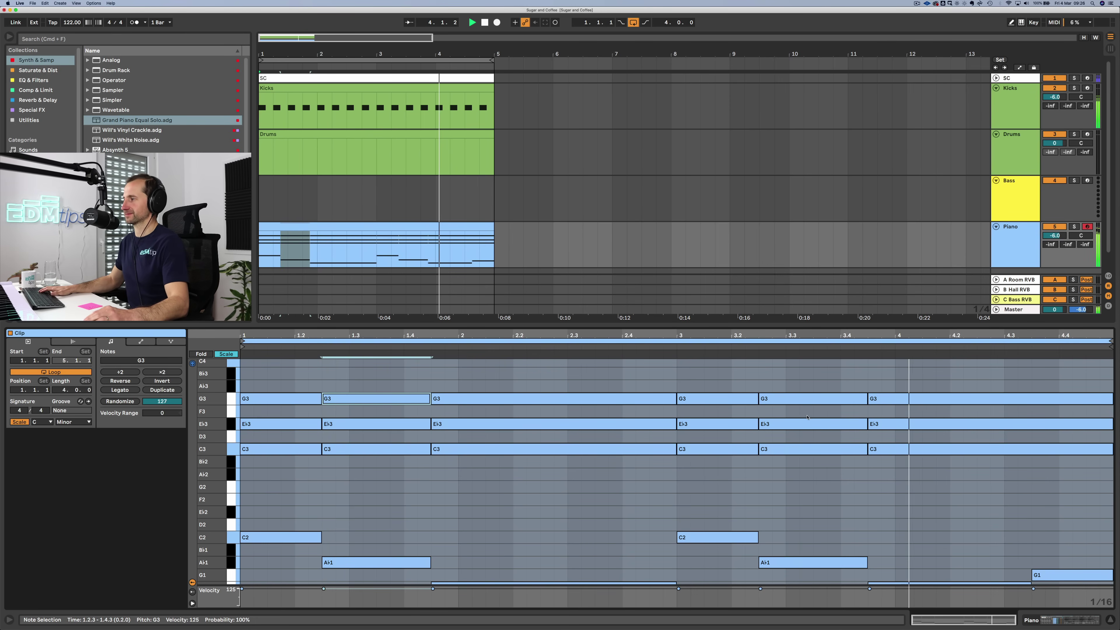
key(space)
Step: Split the last chord at 4.3.3 so F3, E♭3 and C3 sound over G1 to the clip's end, and play it
mouse_move(1113, 400)
mouse_down()
mouse_move(1032, 400)
mouse_move(1112, 411)
mouse_up()
double_click(1039, 411)
drag(1097, 478, 1091, 450)
double_click(1038, 424)
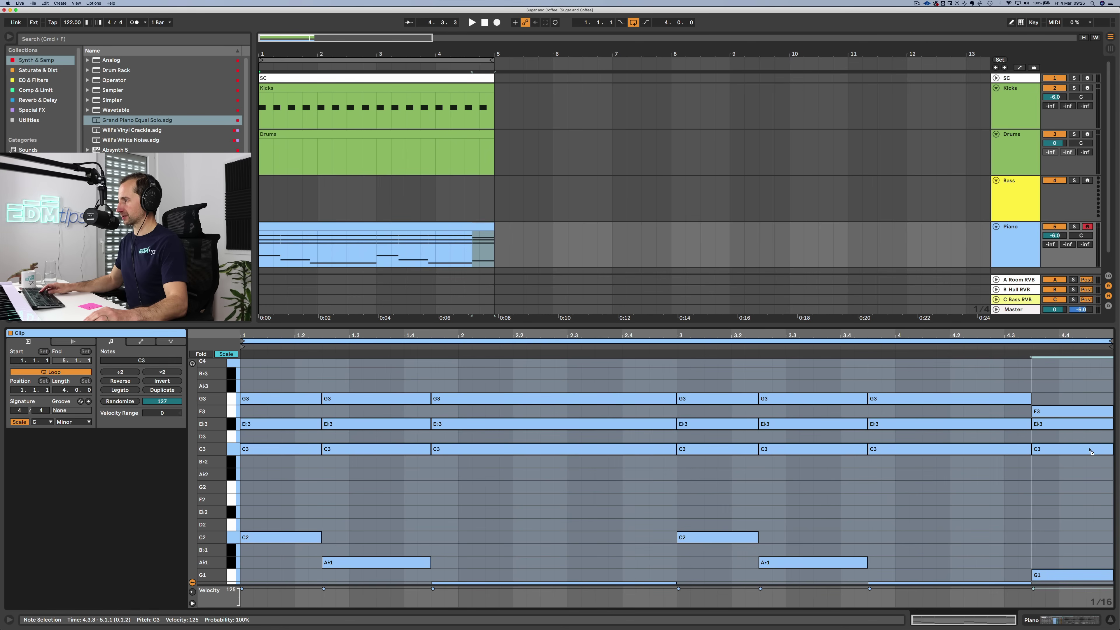
key(space)
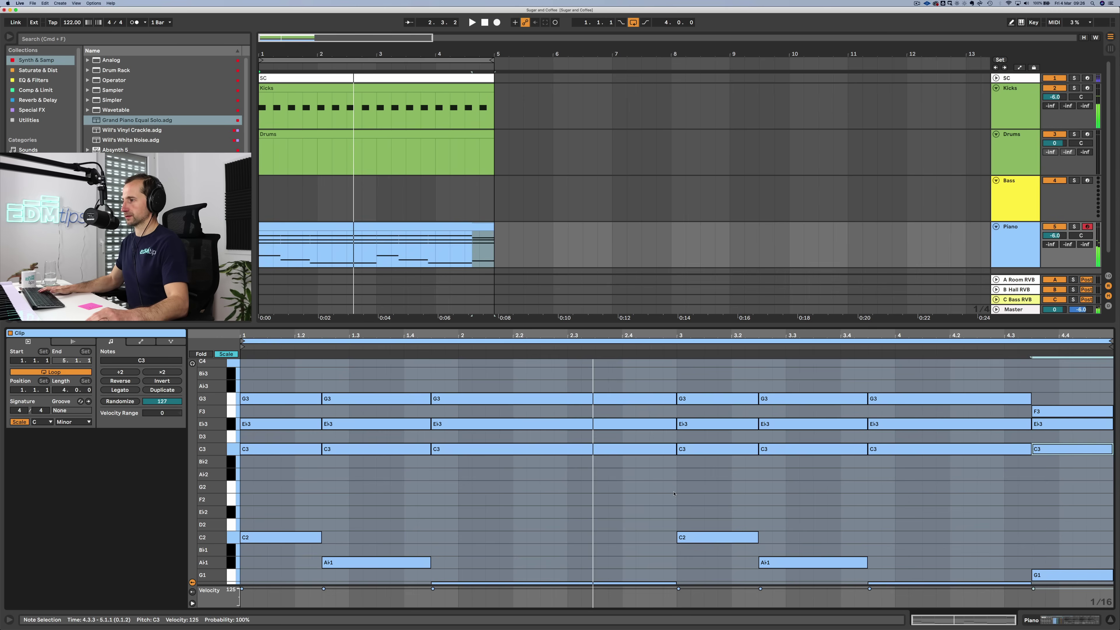
Step: Shorten the third chord to end at 2.3.3 and add a short G3, E♭3 and C3 chord from 2.3.3 to 2.4.2
key(space)
drag(664, 463, 602, 399)
double_click(612, 399)
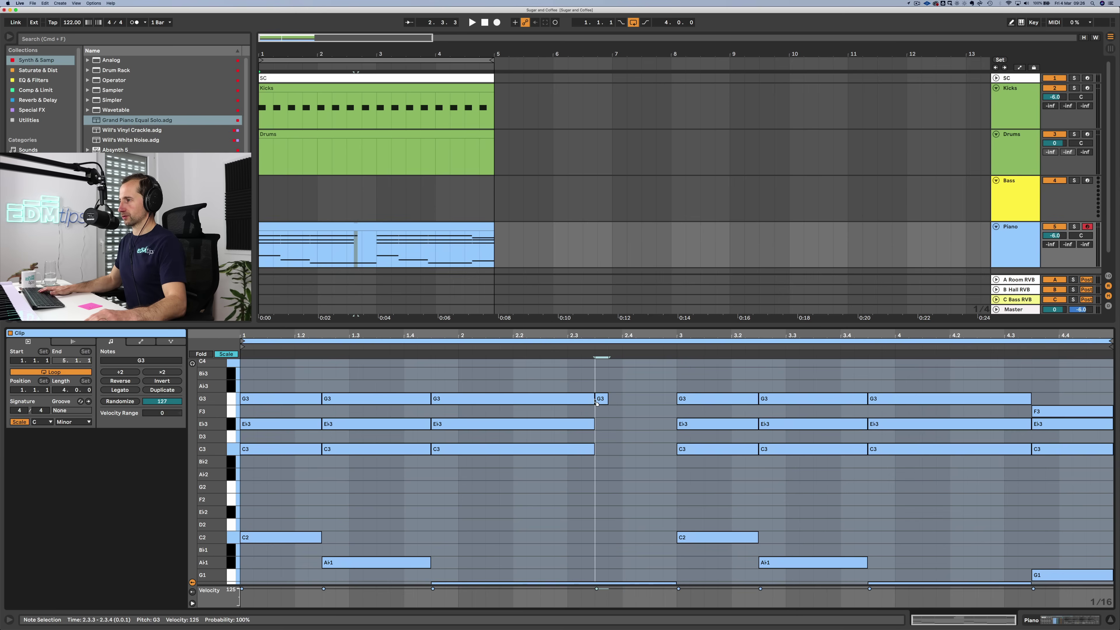
double_click(599, 423)
double_click(599, 449)
drag(601, 465, 635, 399)
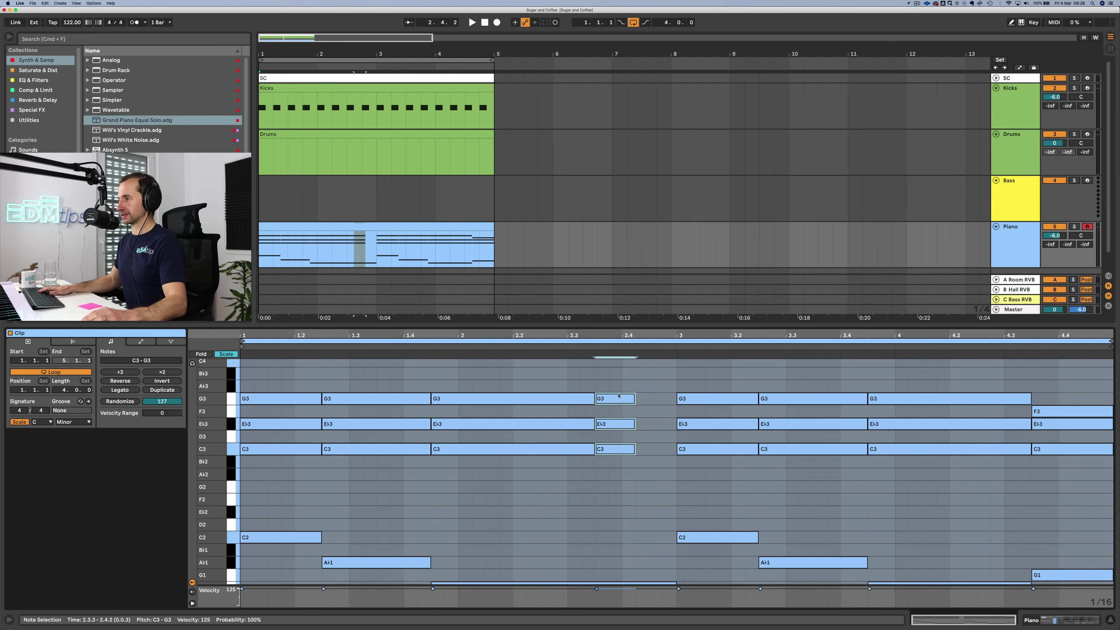
Step: Play back the added short chord and duplicate it to fill the gap up to bar 3
click(538, 349)
key(space)
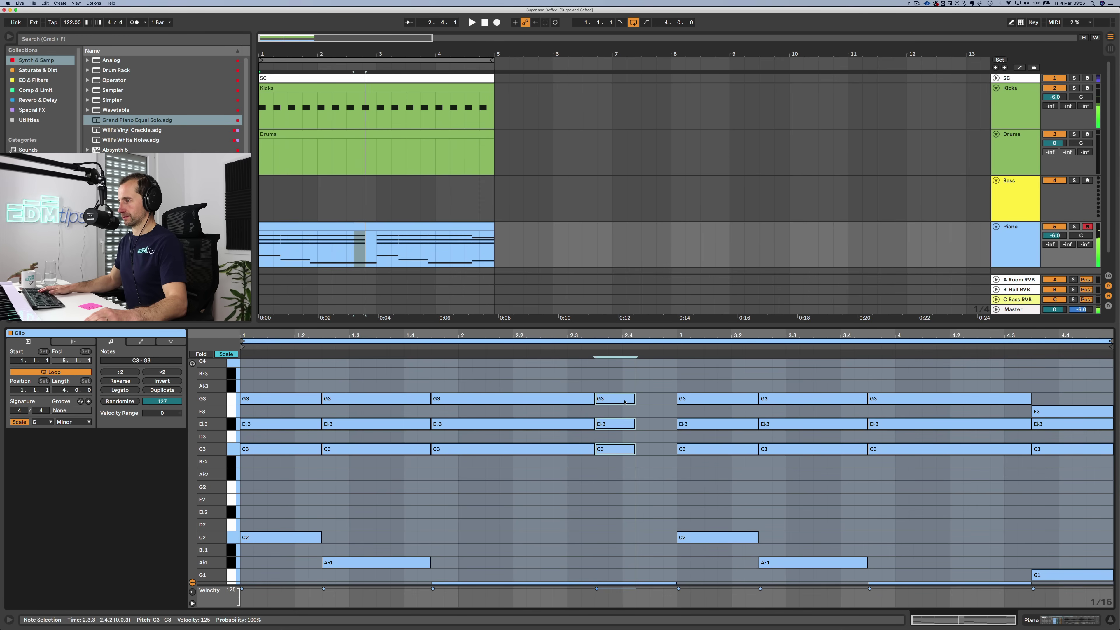
key(super+d)
Step: Play the loop, display the Piano track's devices and lower the track's volume to -7.8 dB
key(space)
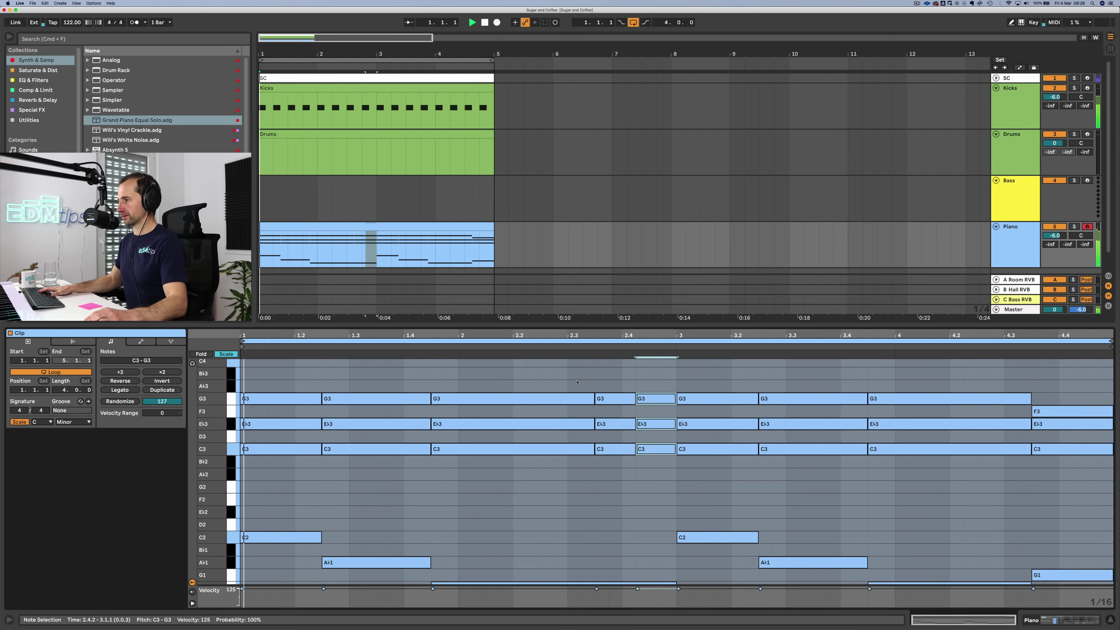
key(shift+Tab)
drag(1054, 236, 1055, 243)
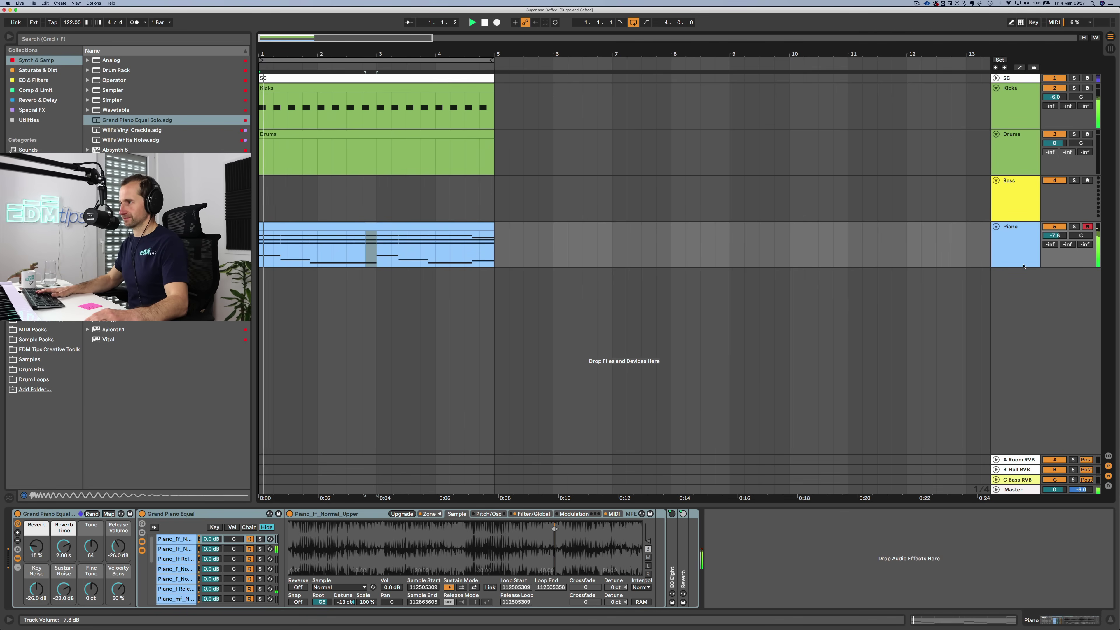
Step: Raise the last bass note in the Piano clip, at 4.3.3, from G1 to B♭1 and play the loop
key(space)
double_click(367, 253)
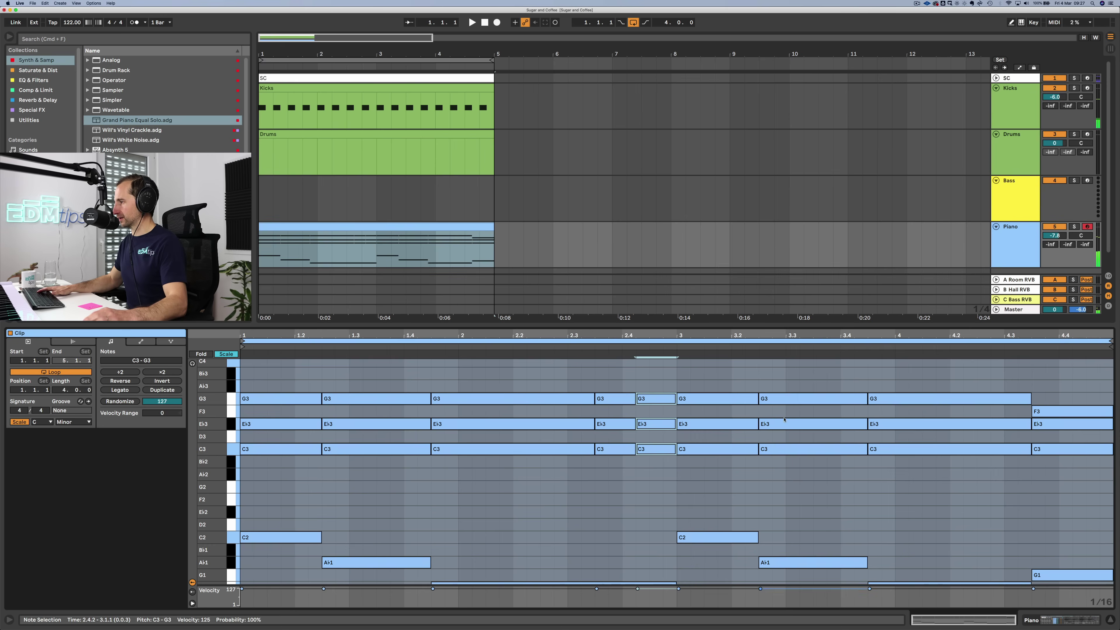
click(1045, 575)
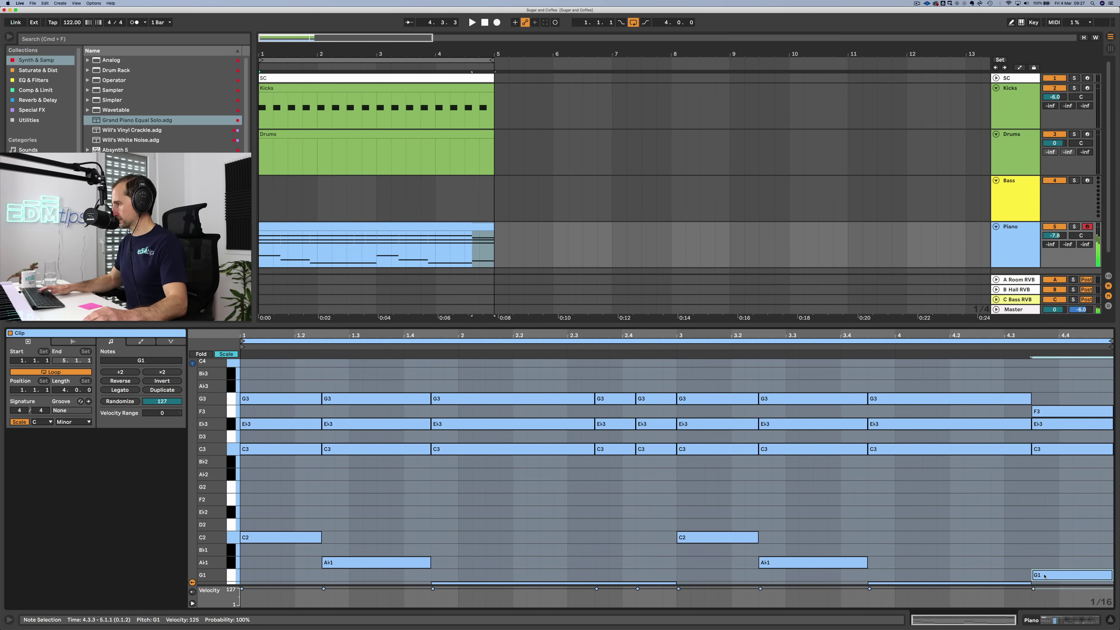
key(Up)
key(space)
key(Up)
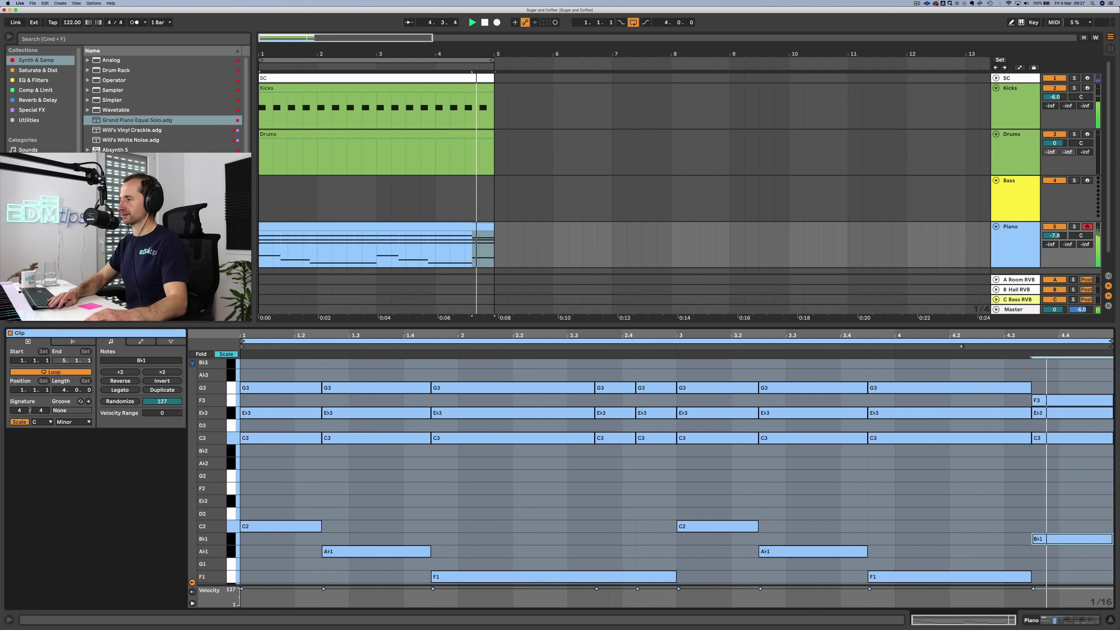
Step: Lower the Piano track's volume to -10.0 dB, set its B-Hall RVB send to -4.4 dB and play the loop
key(shift+Tab)
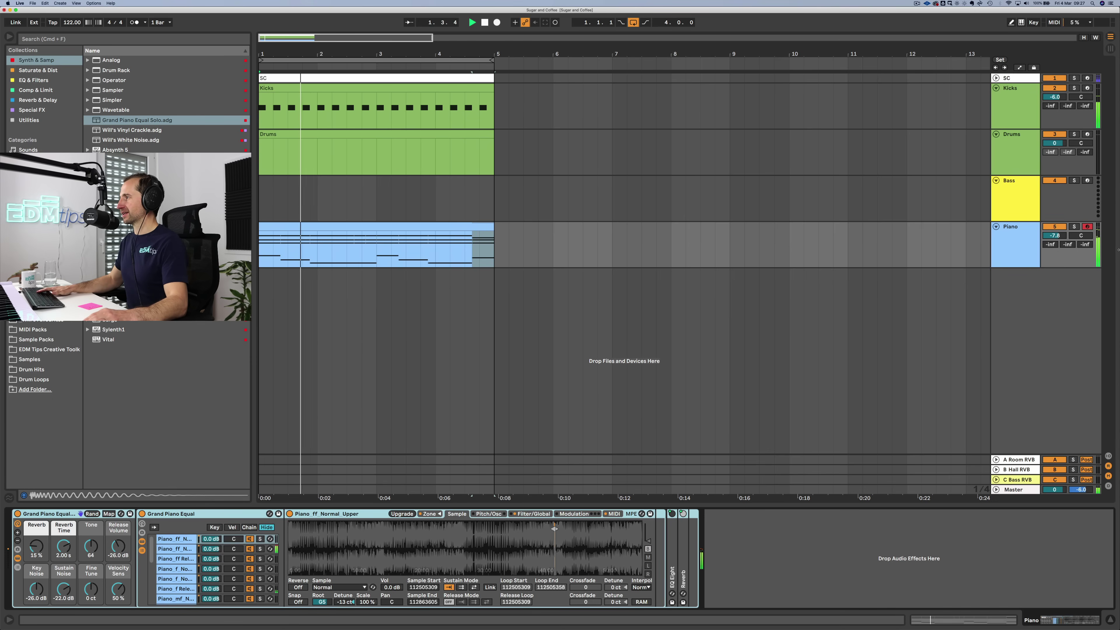
drag(1061, 240, 1053, 263)
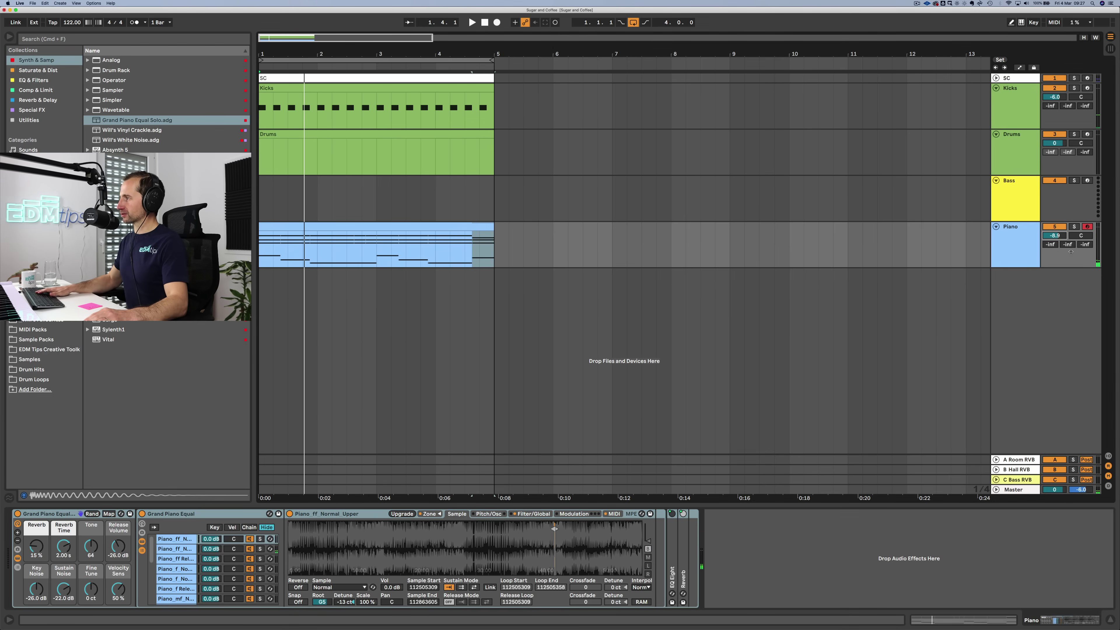
key(Tab)
click(974, 39)
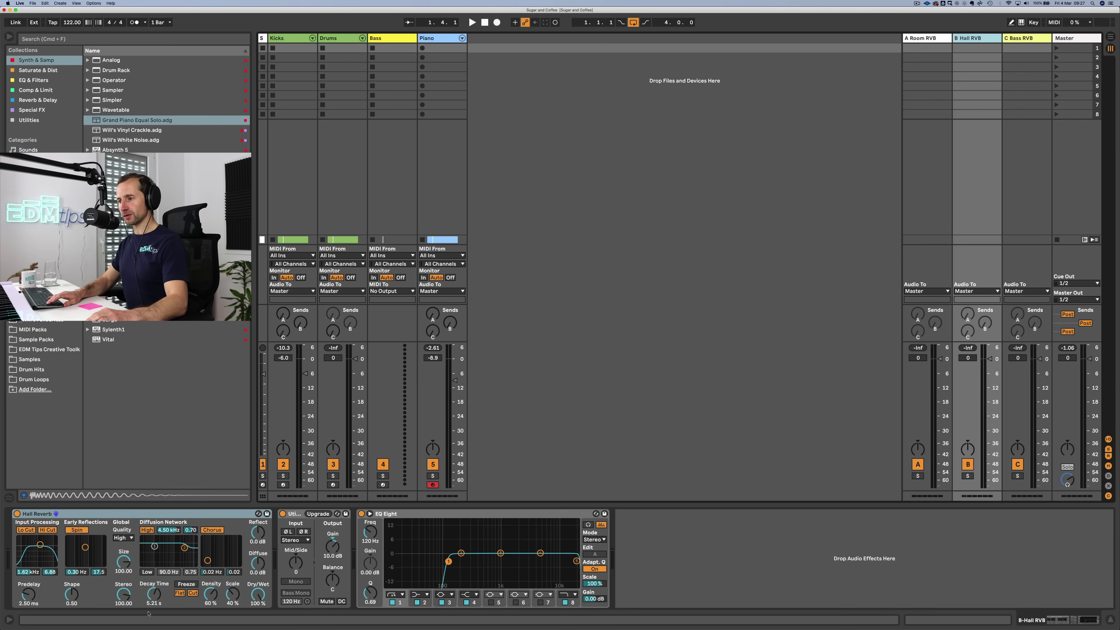
key(Tab)
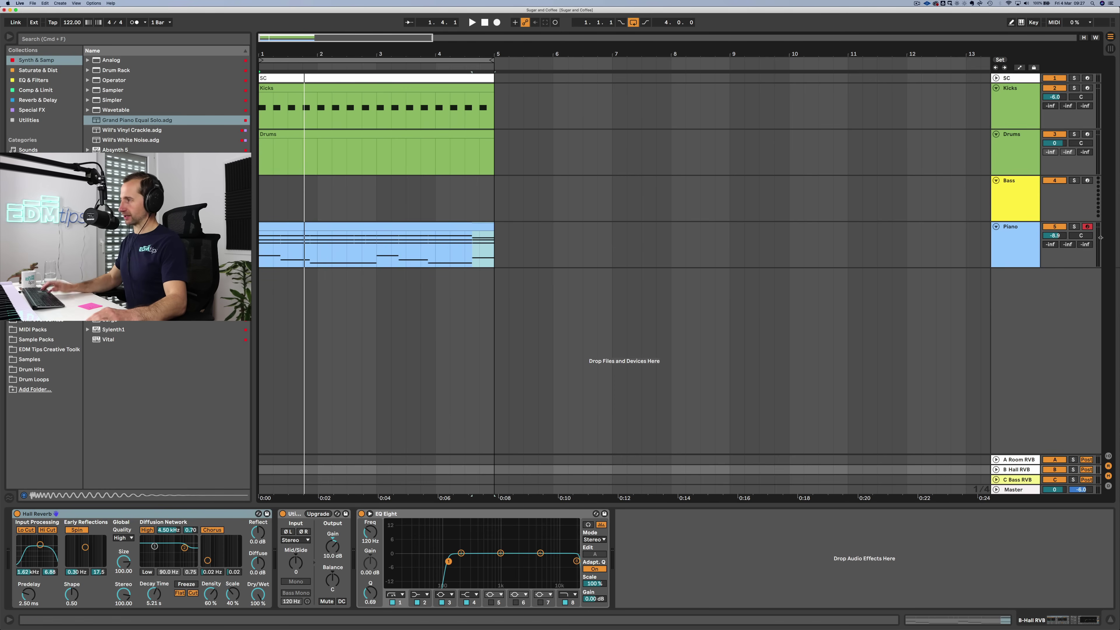
drag(1072, 242, 1060, 238)
key(space)
key(space)
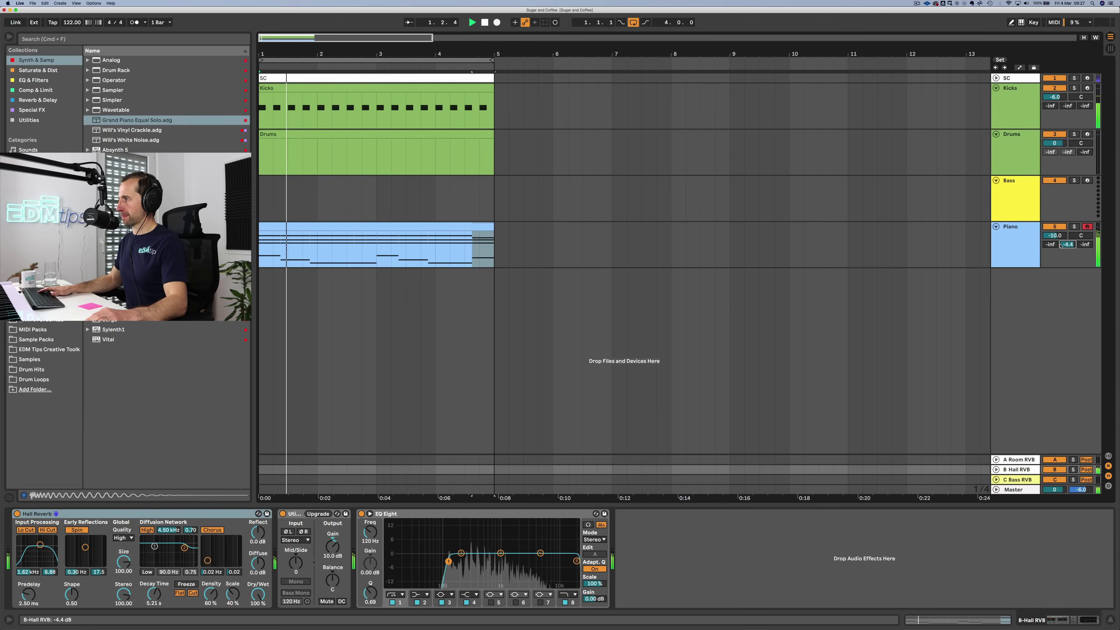
Step: Lengthen the Hall Reverb's decay time to 7.82 s and reduce the Piano track's B-Hall RVB send to -11.0 dB
key(Tab)
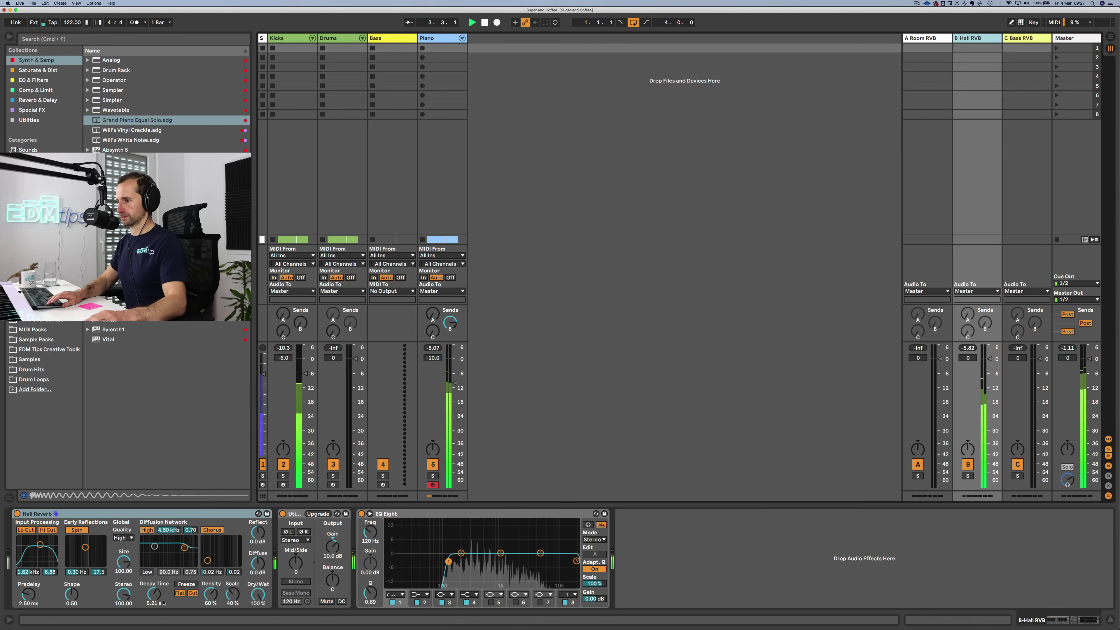
mouse_move(154, 594)
mouse_down()
mouse_move(154, 576)
mouse_move(159, 599)
mouse_up()
key(Tab)
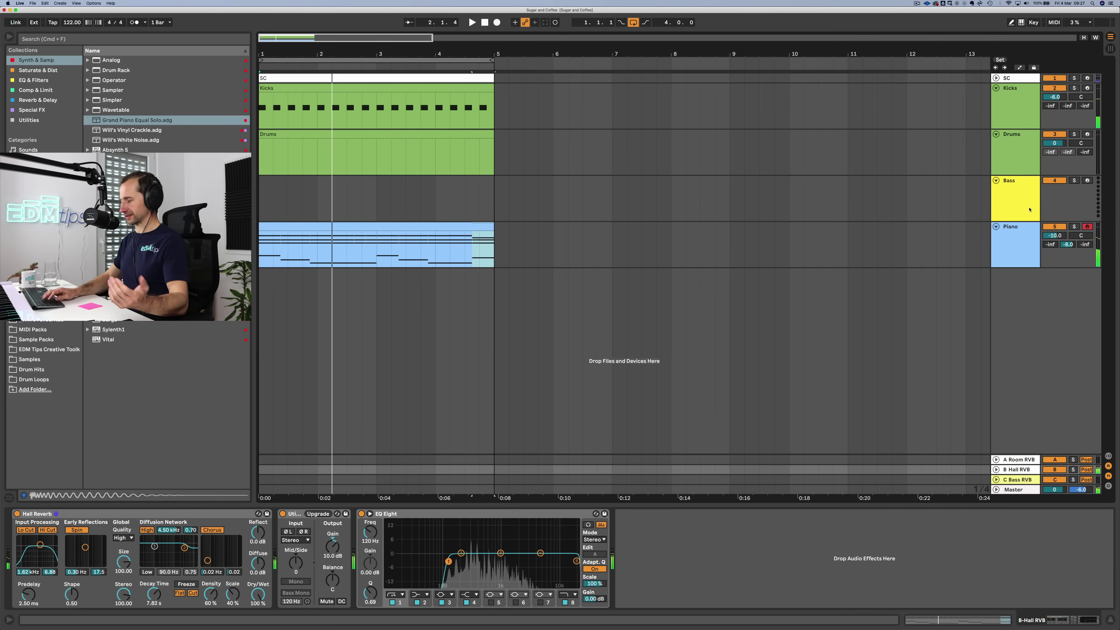
drag(1067, 244, 1066, 248)
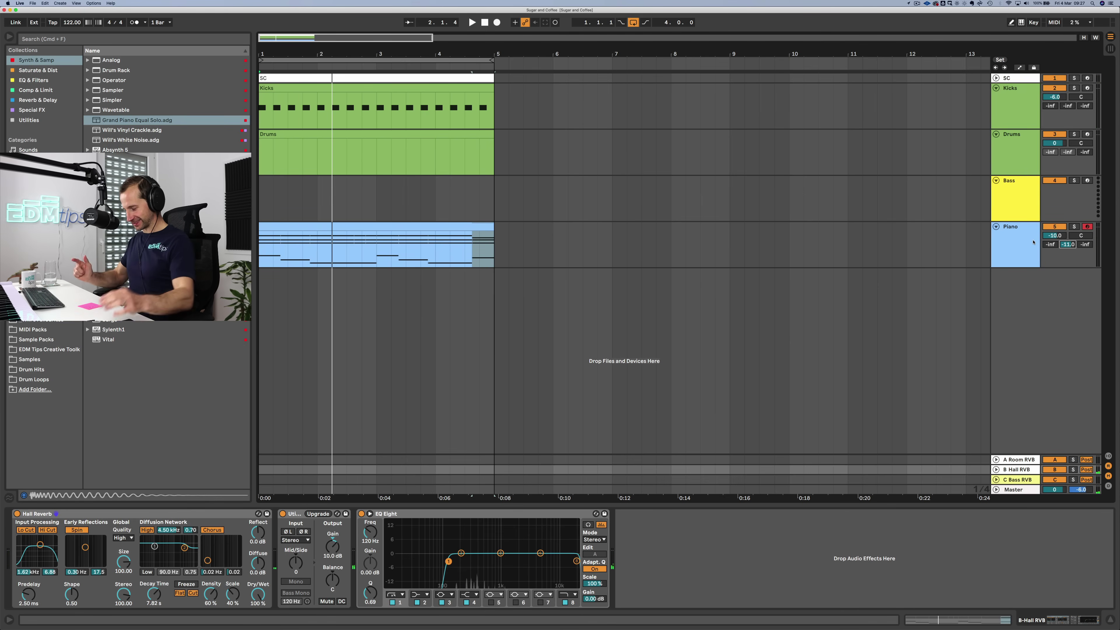
Step: Insert an empty MIDI clip across bars 1 to 4 of the Bass track and name it Bass
click(1014, 193)
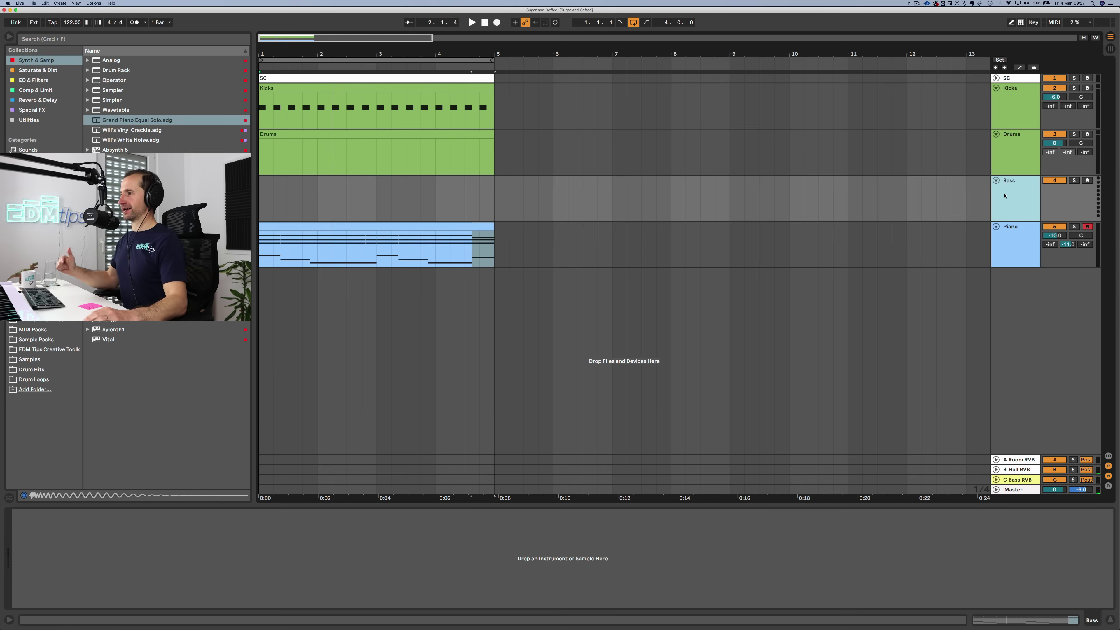
drag(490, 197, 263, 200)
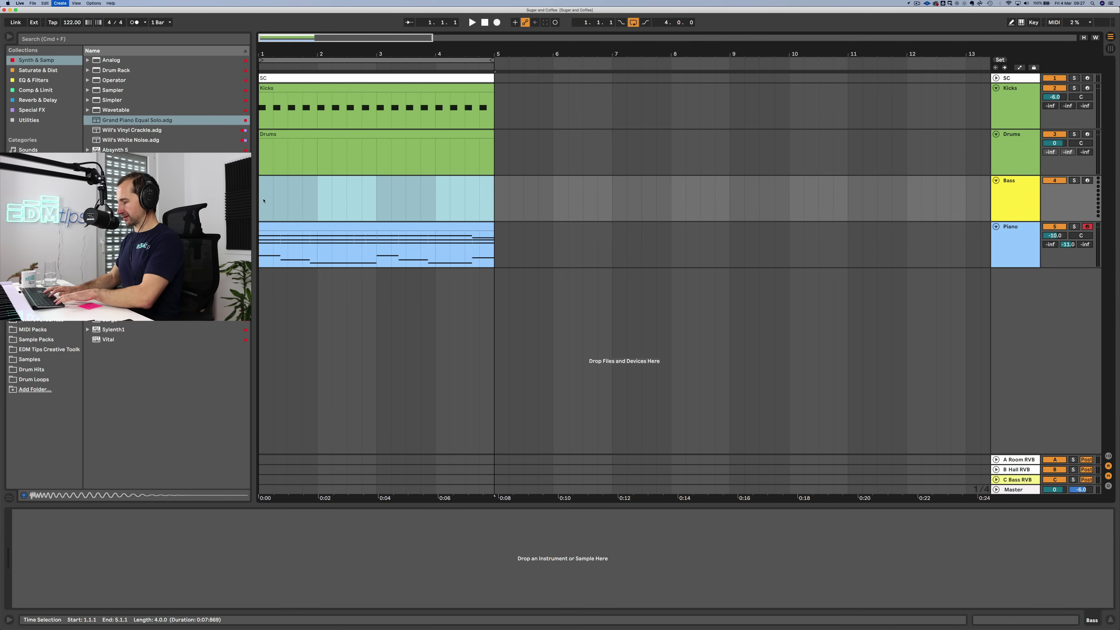
key(super+shift+m)
key(shift+Tab)
click(270, 179)
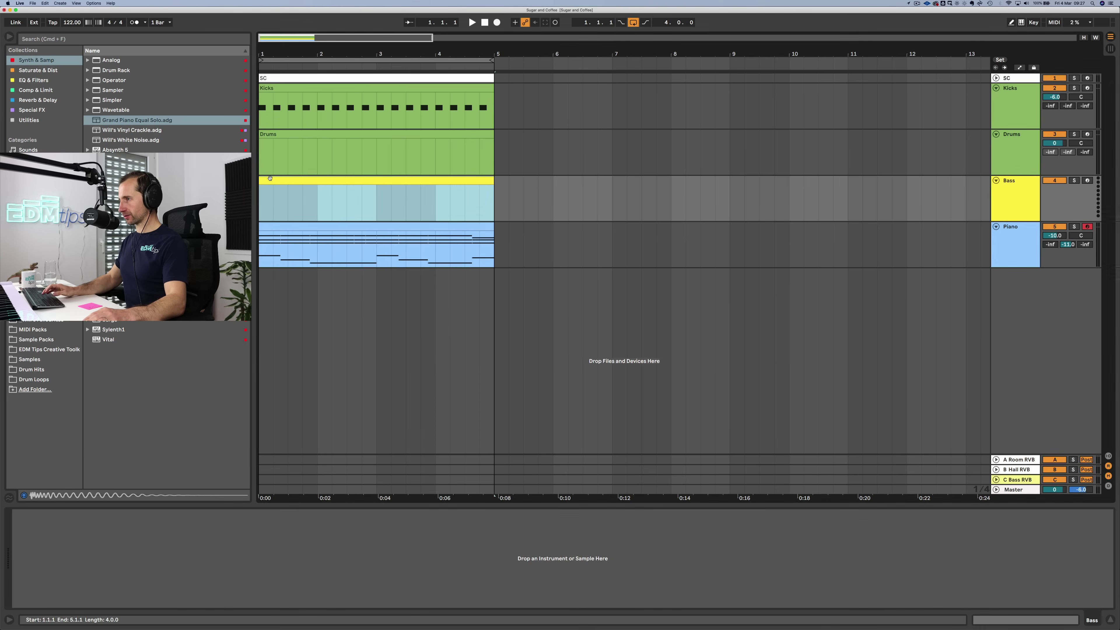
key(super+r)
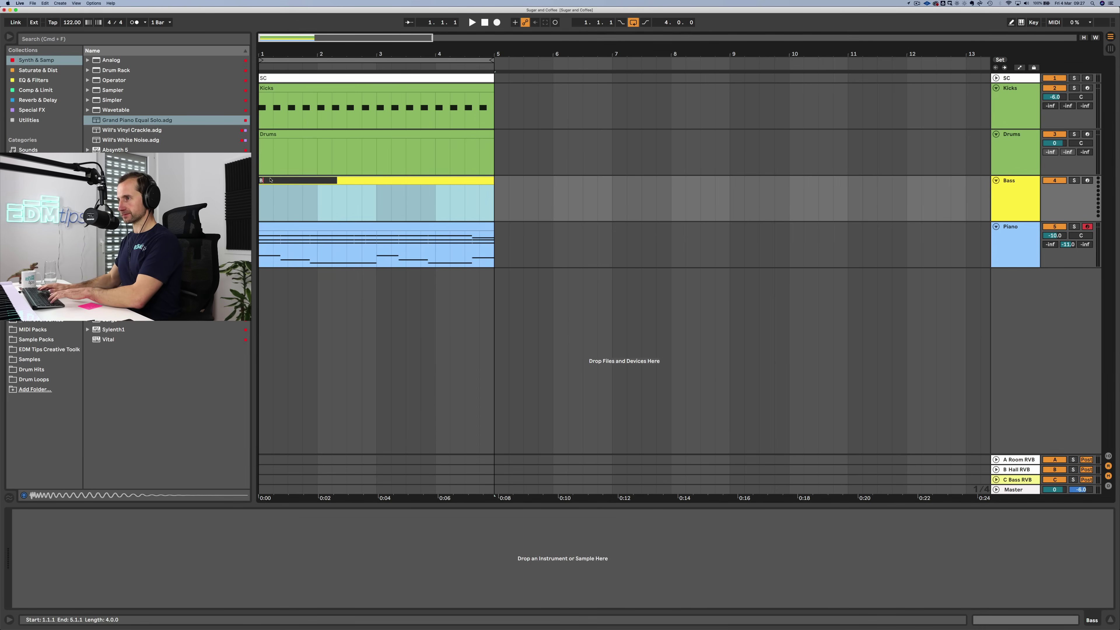
key(Return)
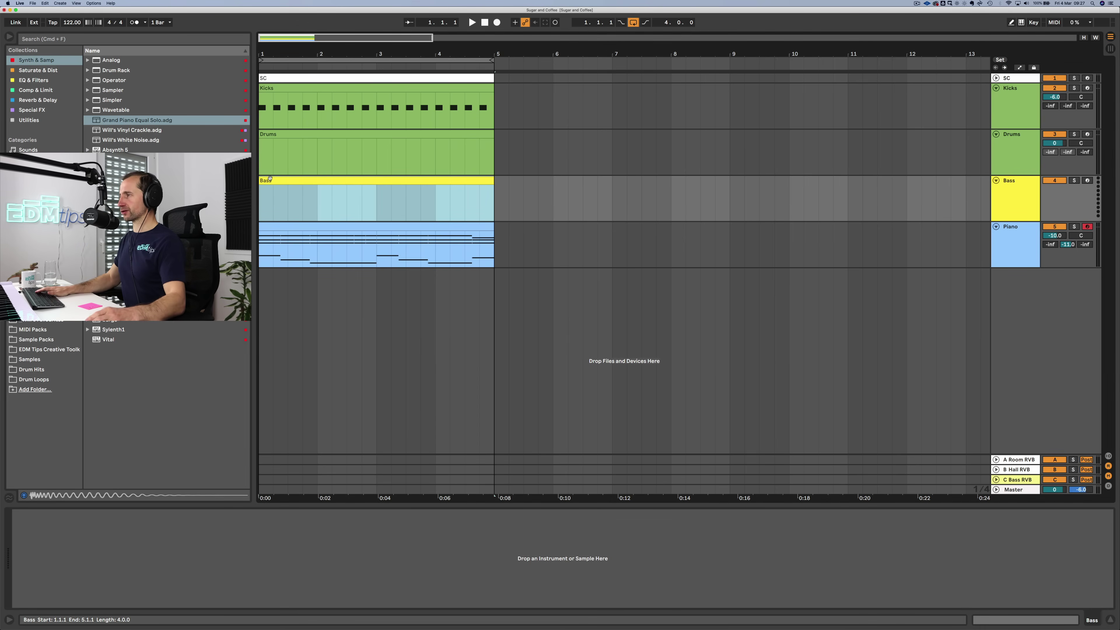
Step: Load the default Wavetable instrument onto the Bass track
click(1009, 197)
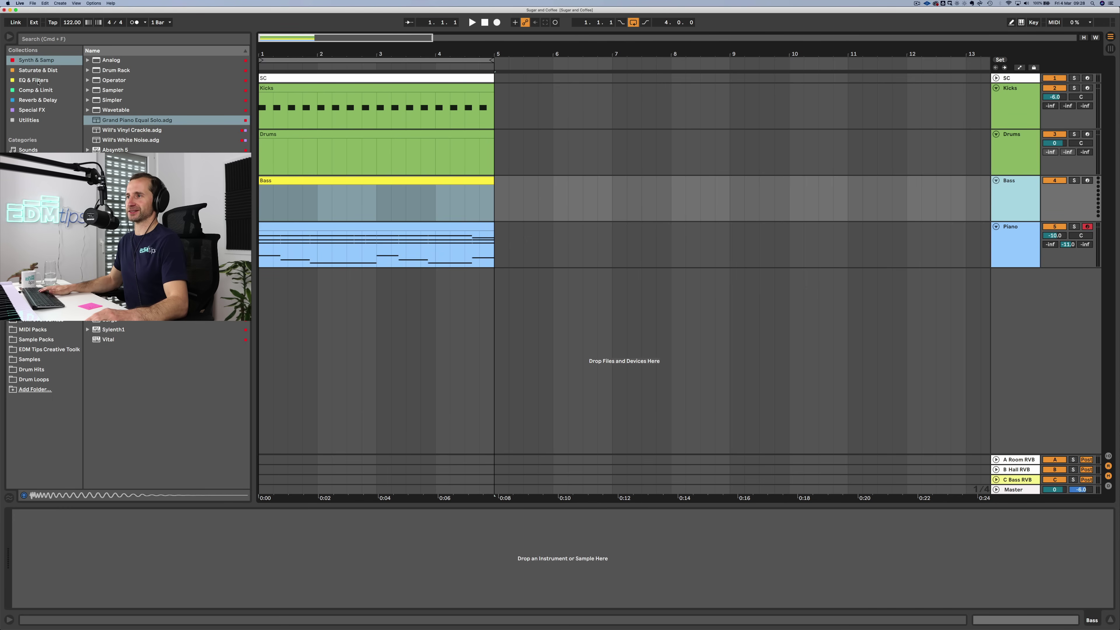
click(116, 109)
drag(302, 195, 300, 192)
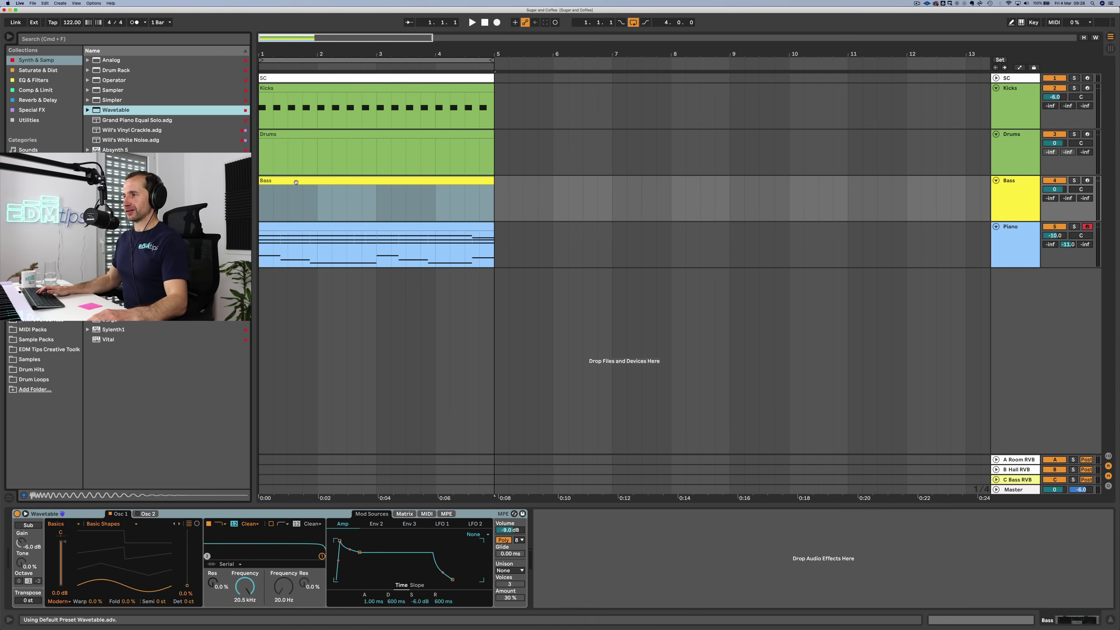
Step: Copy the low notes from F1 to C2 in the Piano clip into the start of the Bass clip
double_click(304, 250)
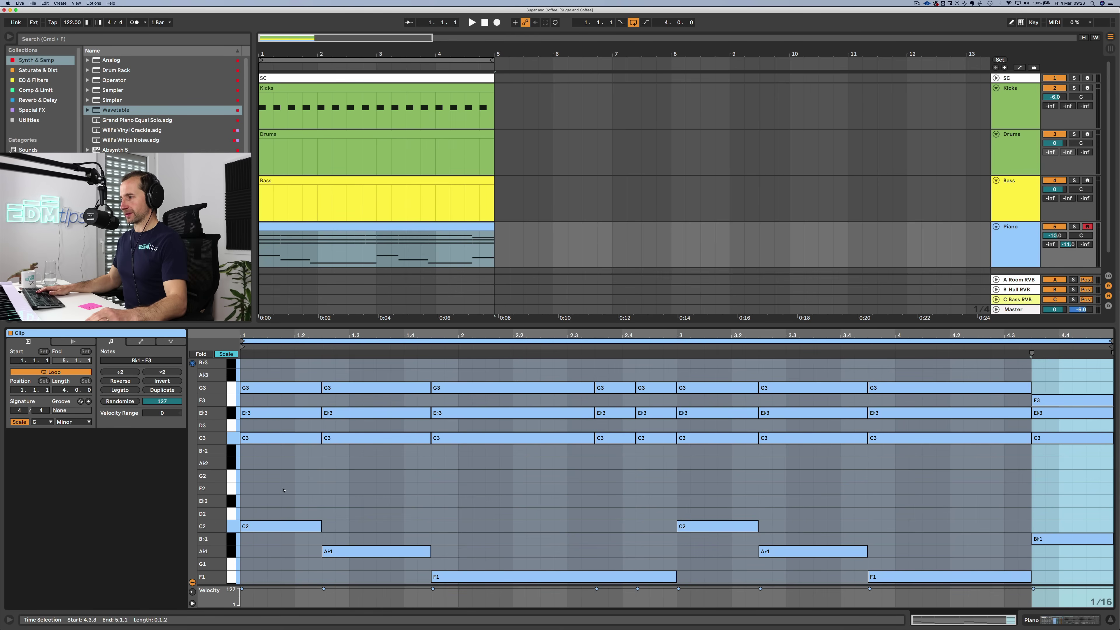
drag(282, 494, 1113, 597)
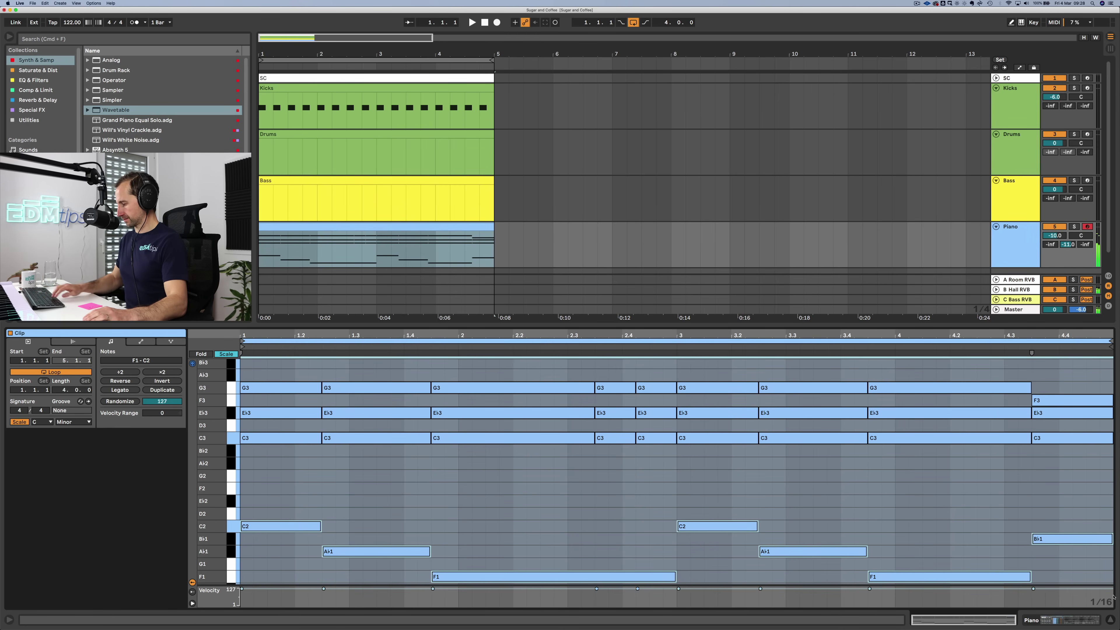
key(shift+Tab)
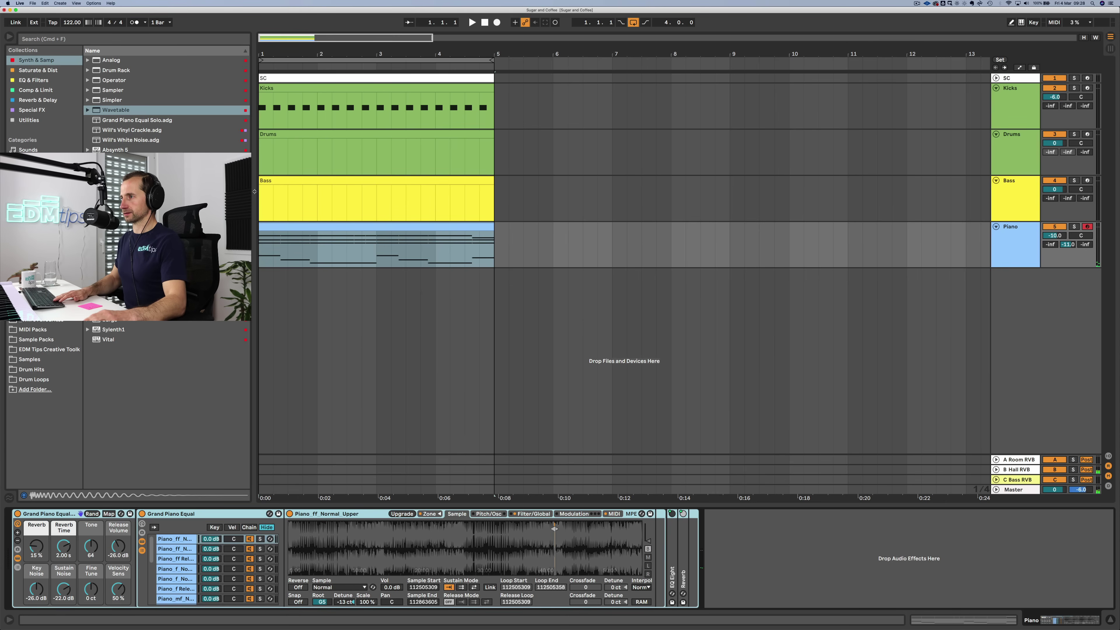
double_click(287, 181)
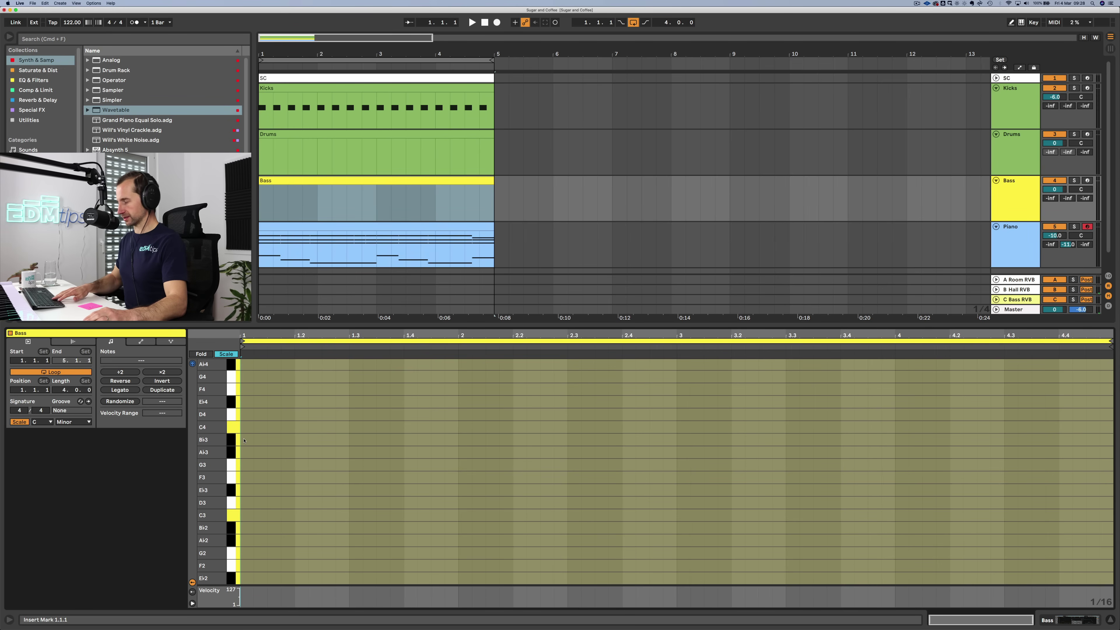
key(super+v)
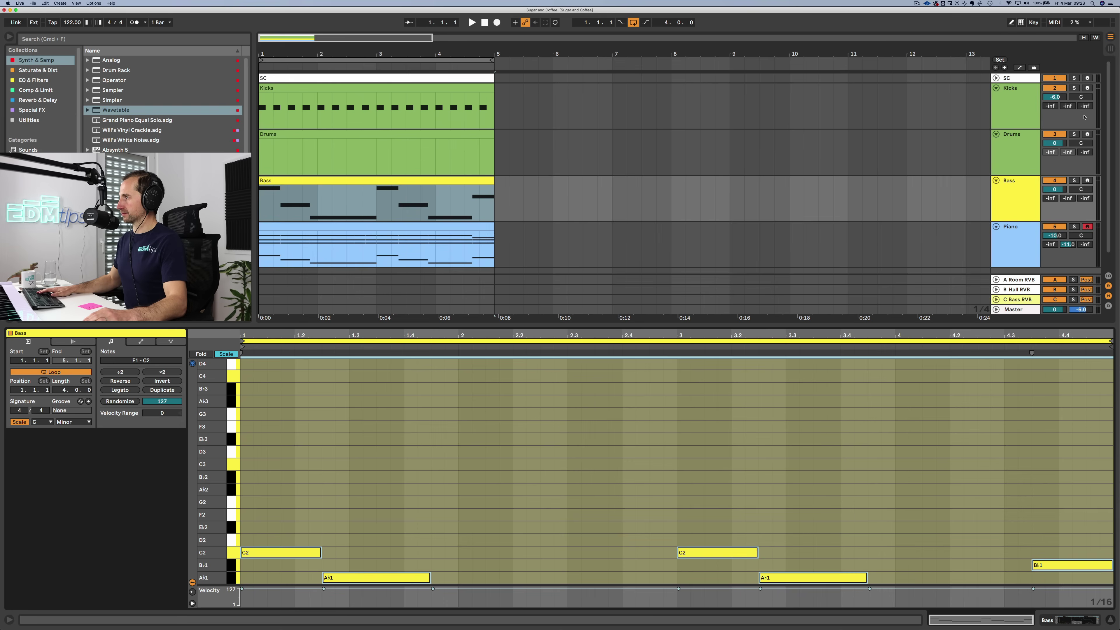
Step: Solo the Bass track, transpose all its notes down one octave to F0–C1, and play them
click(1075, 180)
click(425, 501)
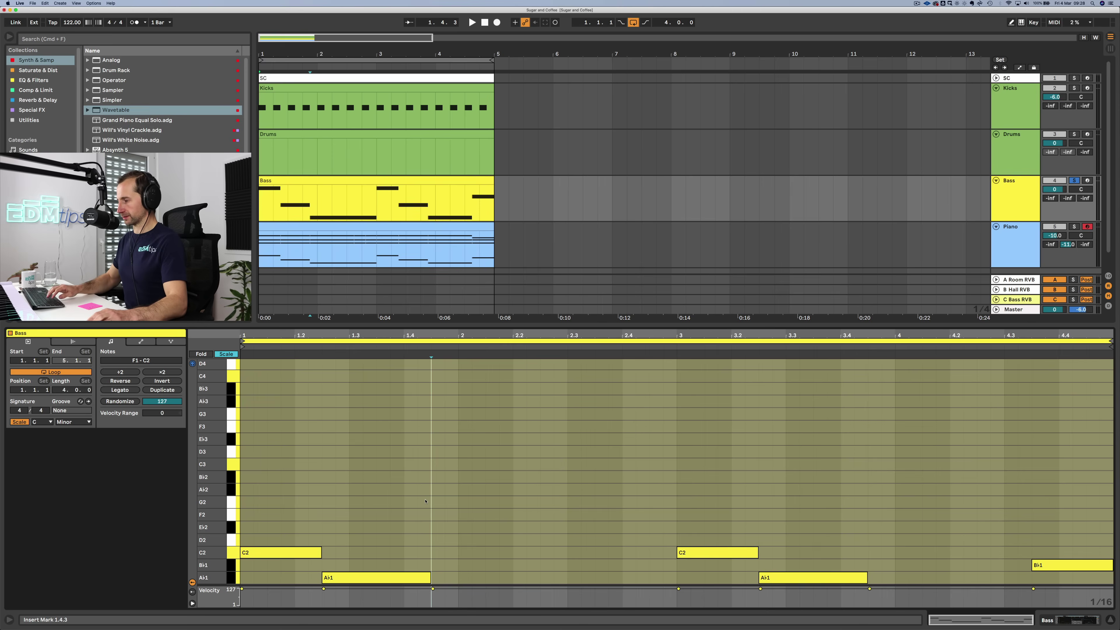
key(super+a)
key(shift+Down)
key(space)
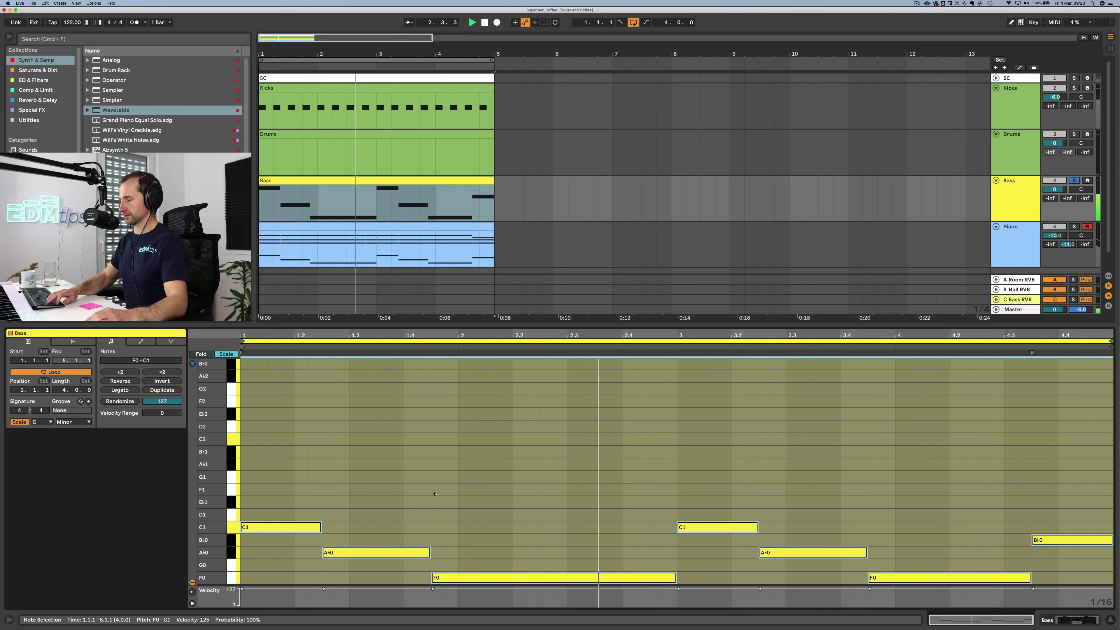
Step: Switch the Bass track's Wavetable from Poly to Mono and play back the bass line
key(shift+Tab)
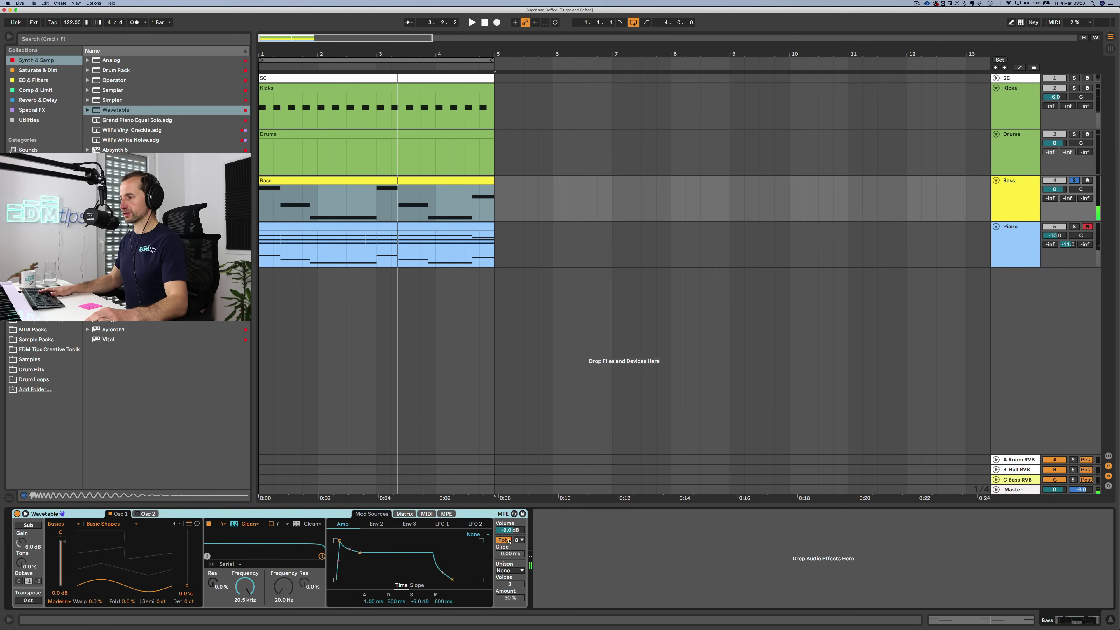
click(504, 540)
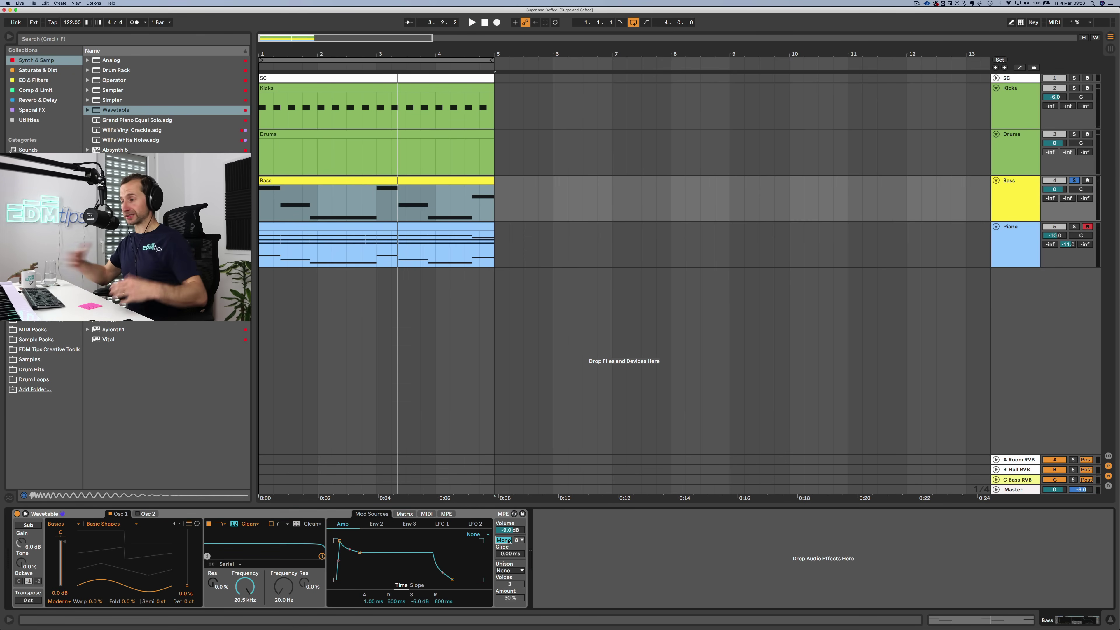
key(space)
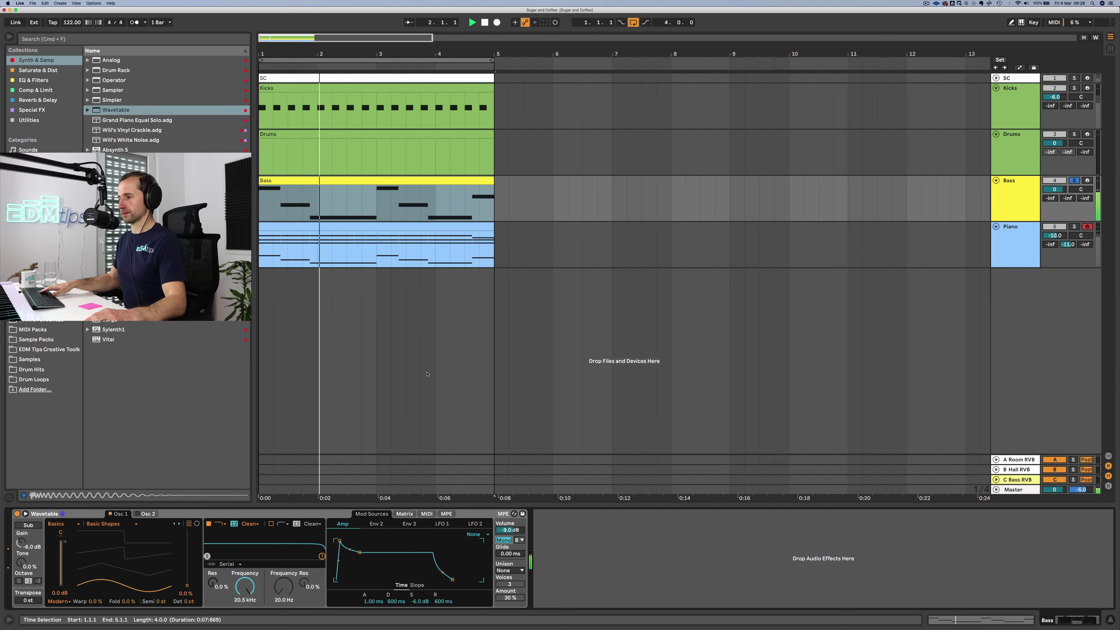
key(space)
Step: Add an EQ Eight after Wavetable on the Bass track and turn off its first band
click(25, 81)
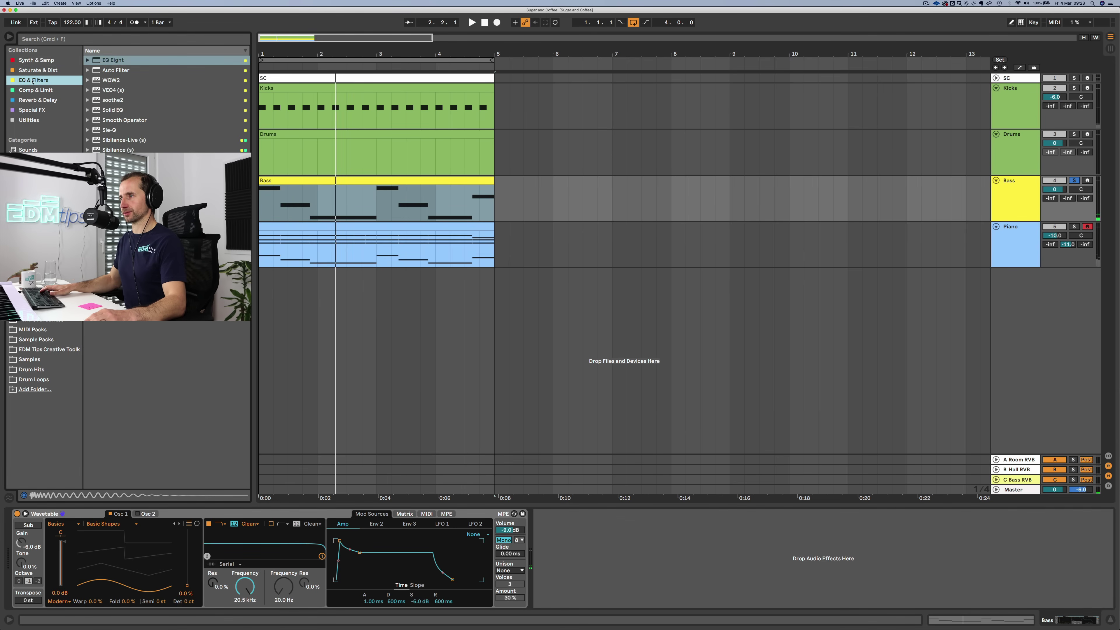
drag(109, 65, 441, 140)
drag(589, 466, 589, 550)
click(569, 602)
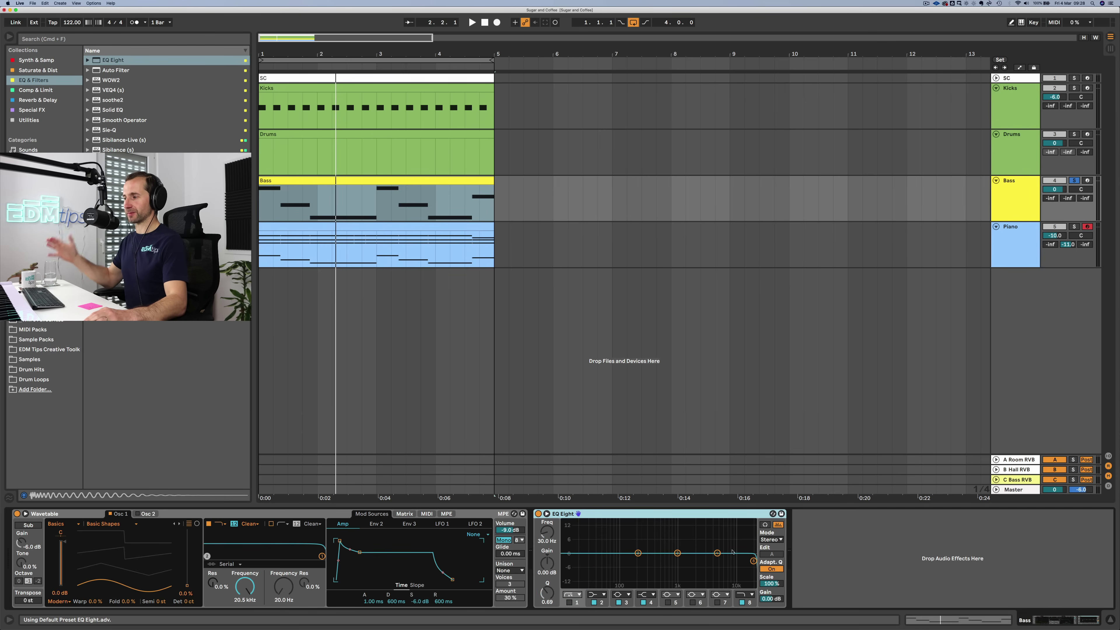
Step: Play the bass and lower the EQ Eight's high-cut band 8 to 156 Hz
click(753, 562)
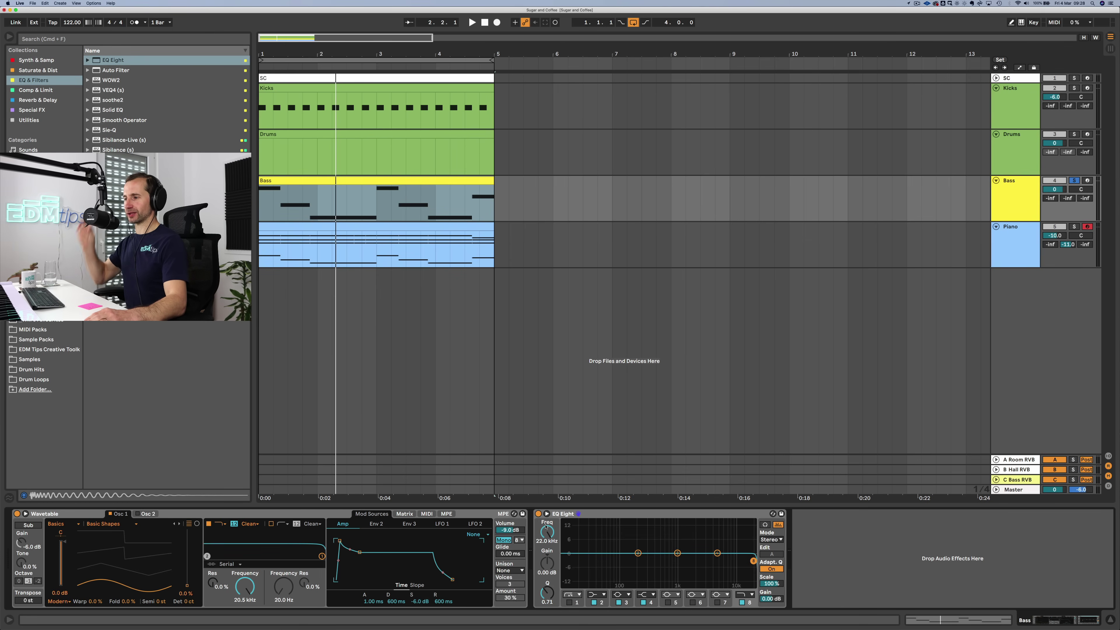
key(space)
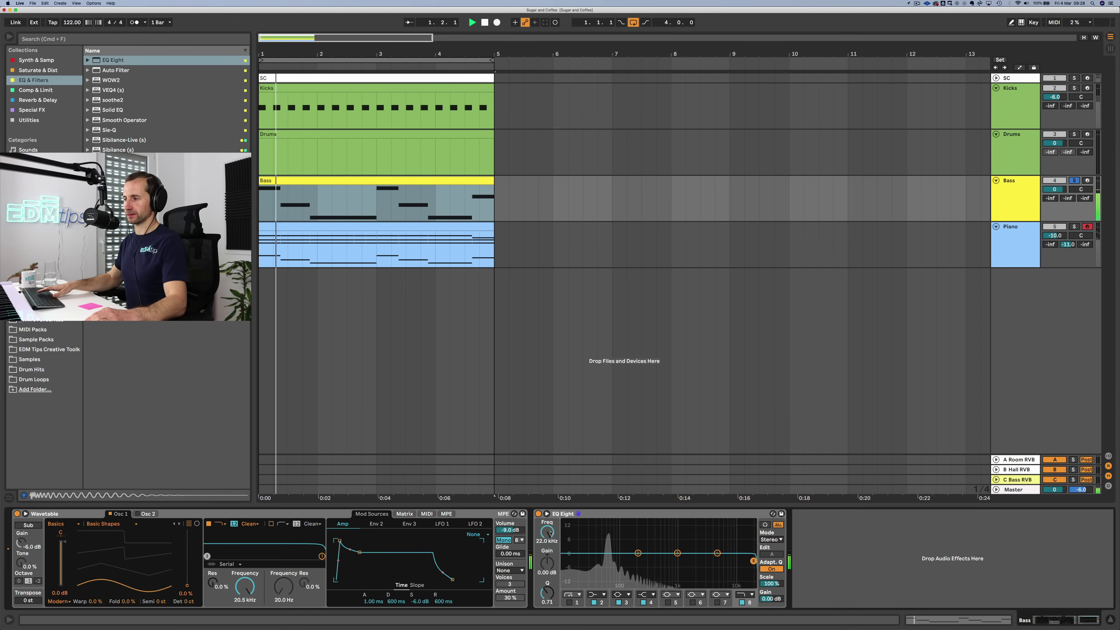
drag(549, 535, 550, 593)
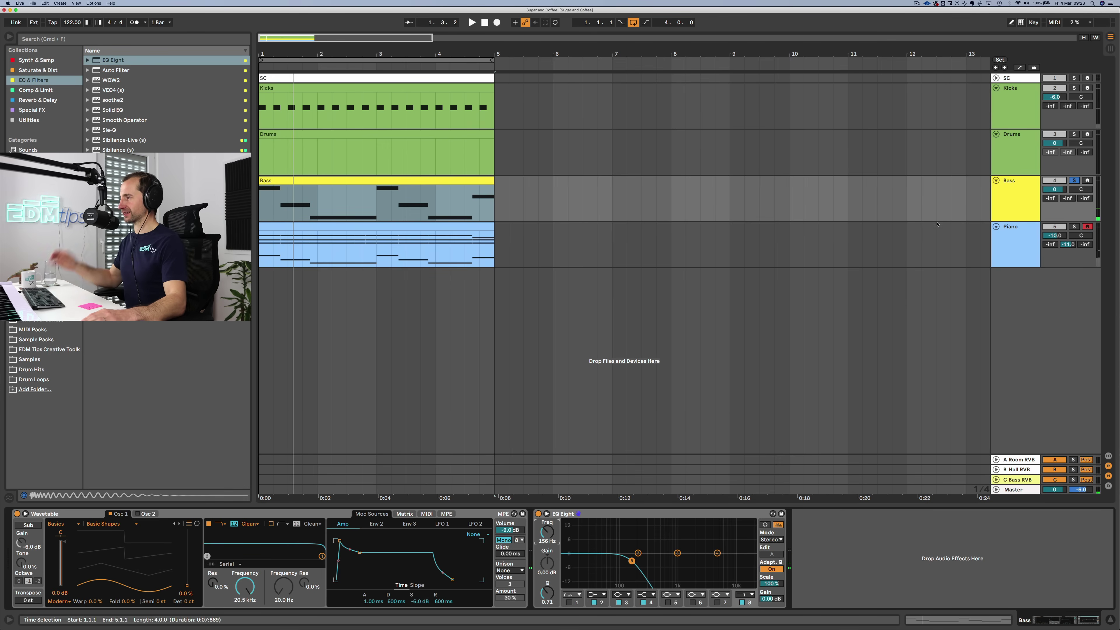
Step: Duplicate the Bass track together with its clip and devices
click(1007, 198)
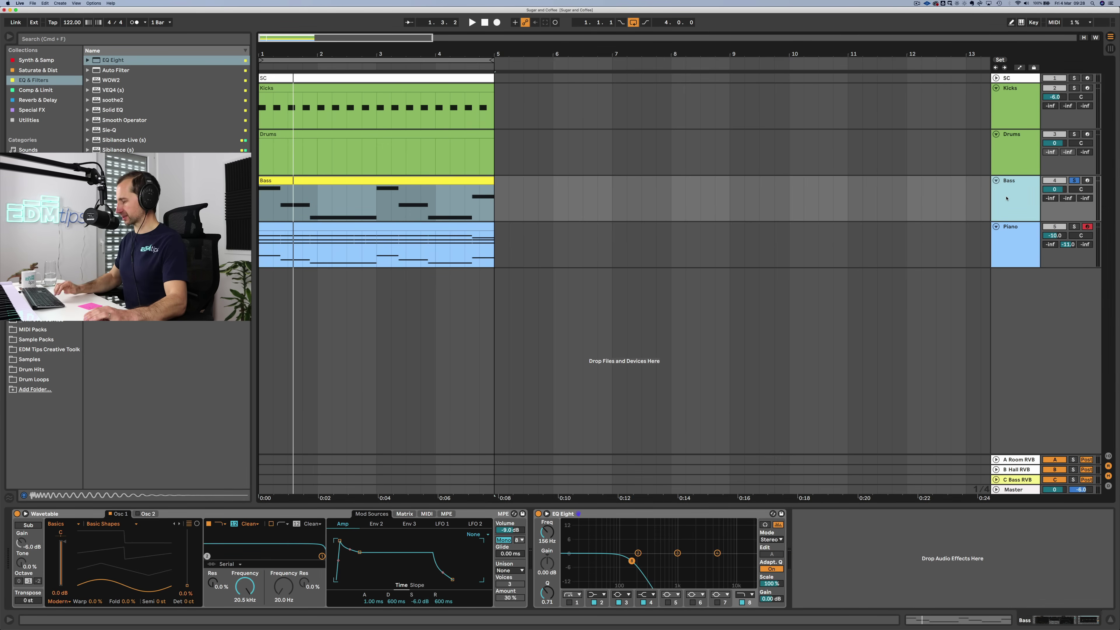
key(super+d)
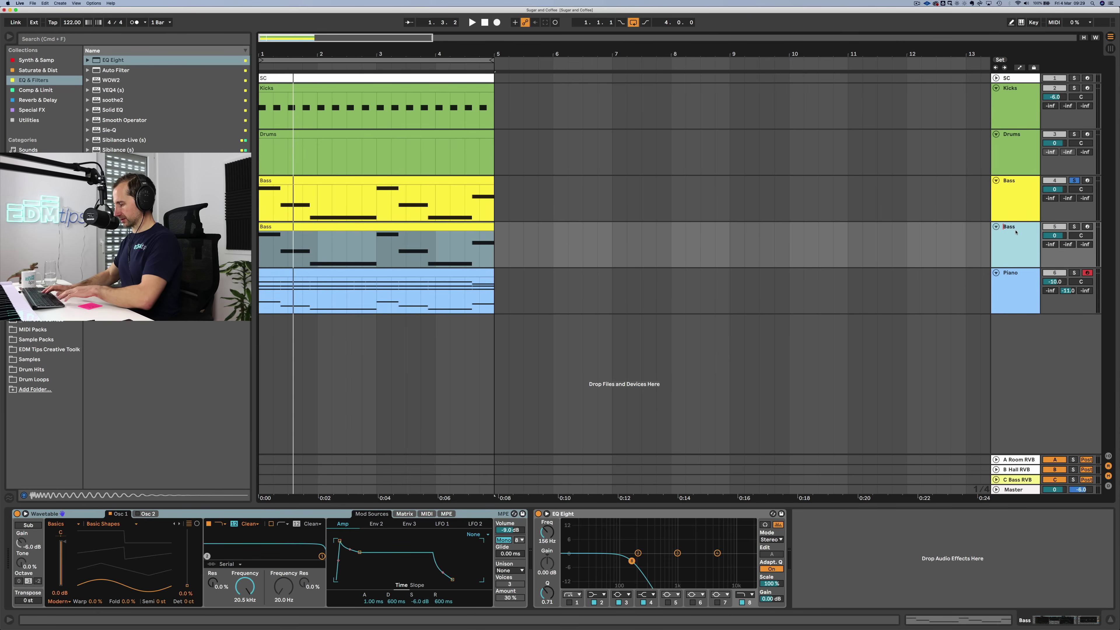
Step: Rename the duplicated bass track's clip as Sub Bass
click(285, 226)
key(super+r)
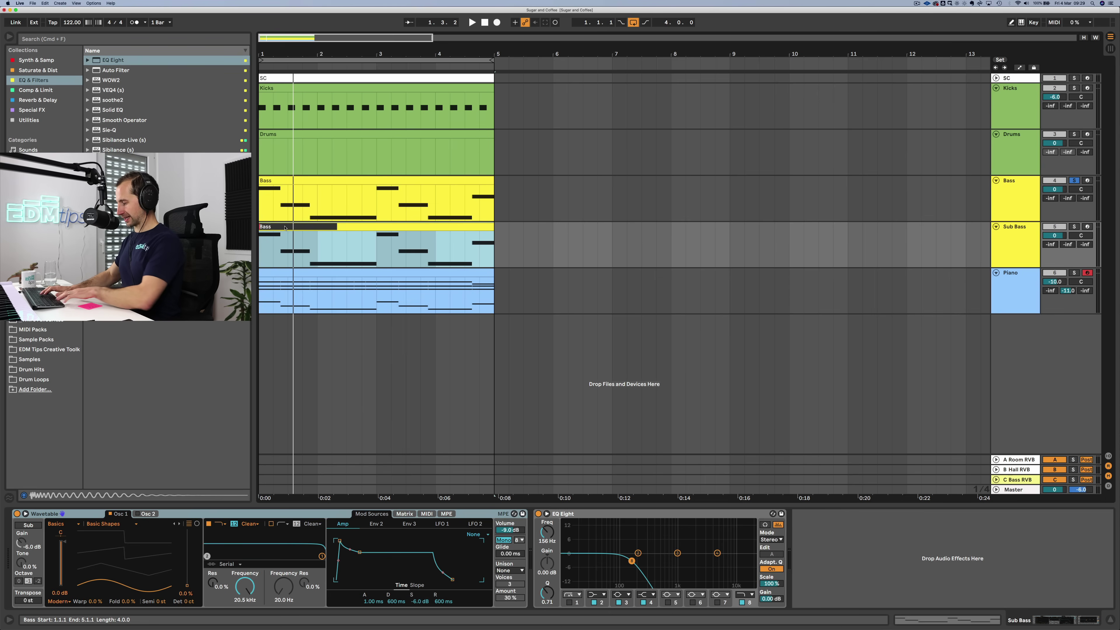
text(Sub Bass)
key(Return)
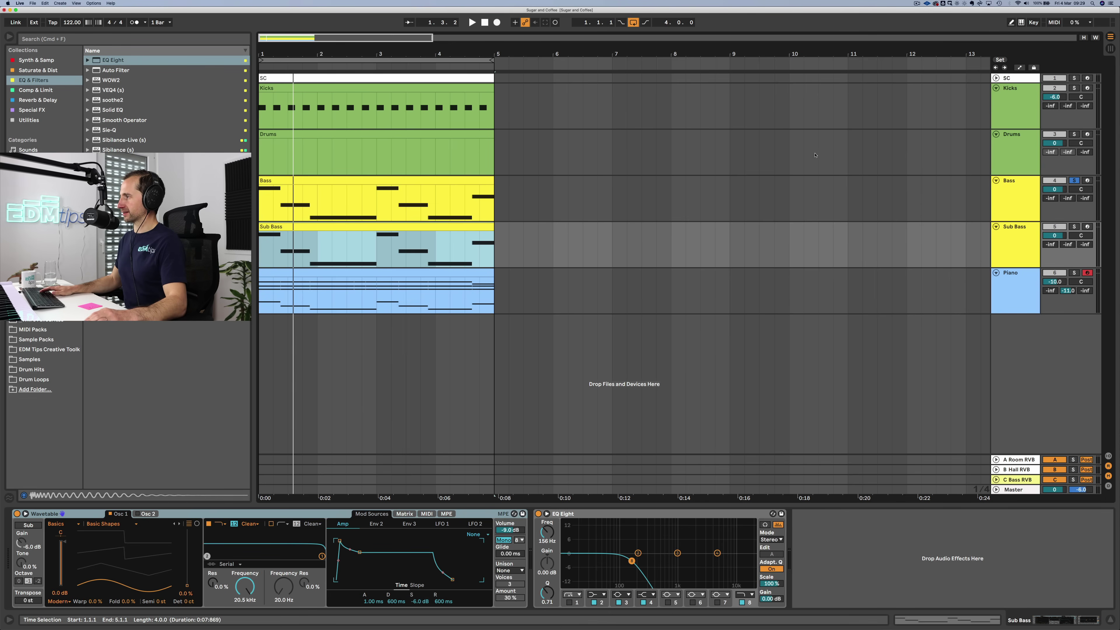
Step: Rename the original Bass track and its clip as Brass Bass
click(1022, 243)
click(1020, 190)
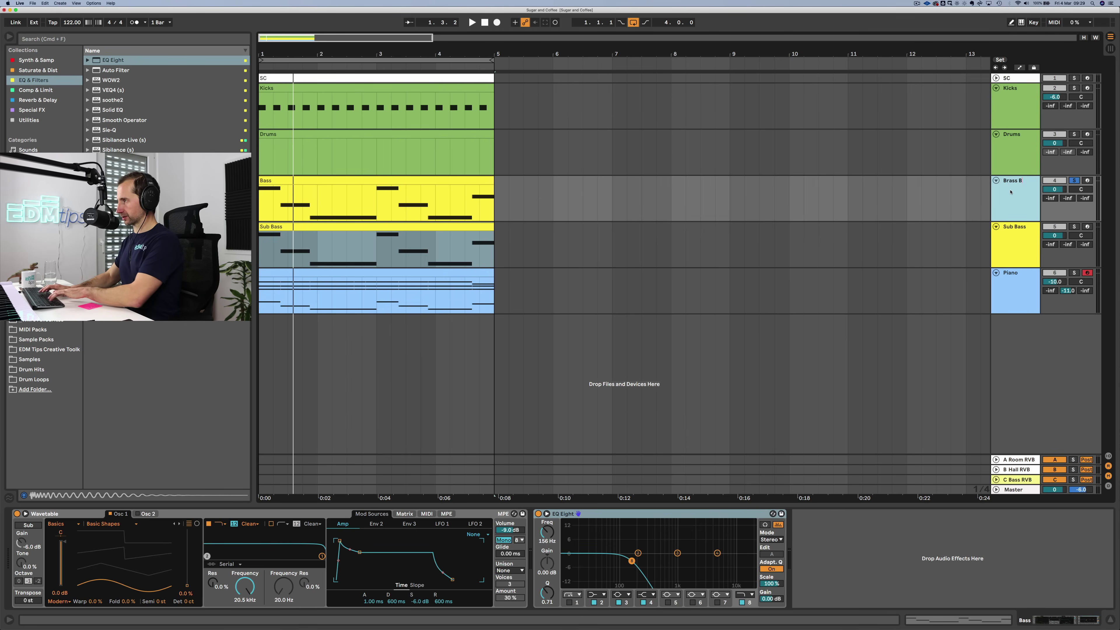
click(266, 182)
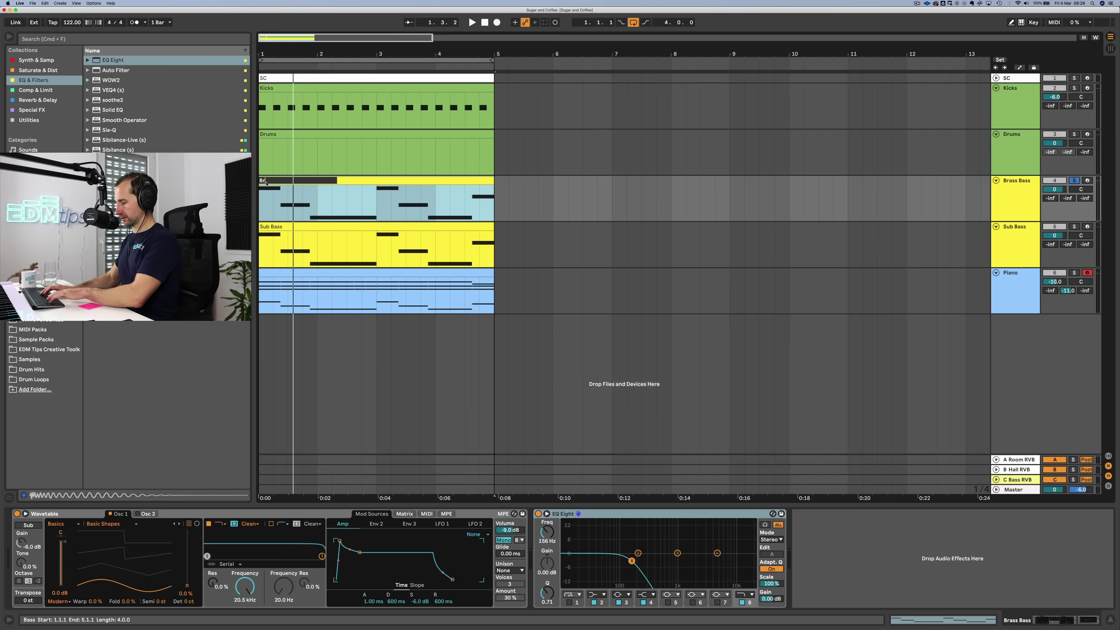
text(ss Bas)
key(Return)
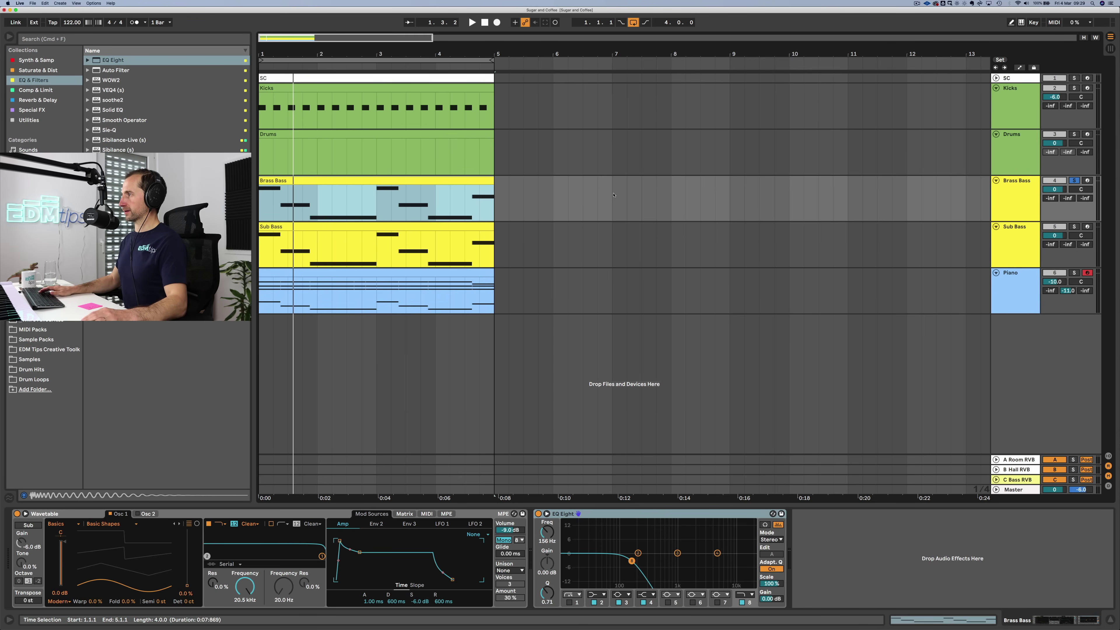
Step: On the Brass Bass track's EQ Eight, replace the high cut with a band 1 low cut at 122 Hz and play it back
click(1032, 201)
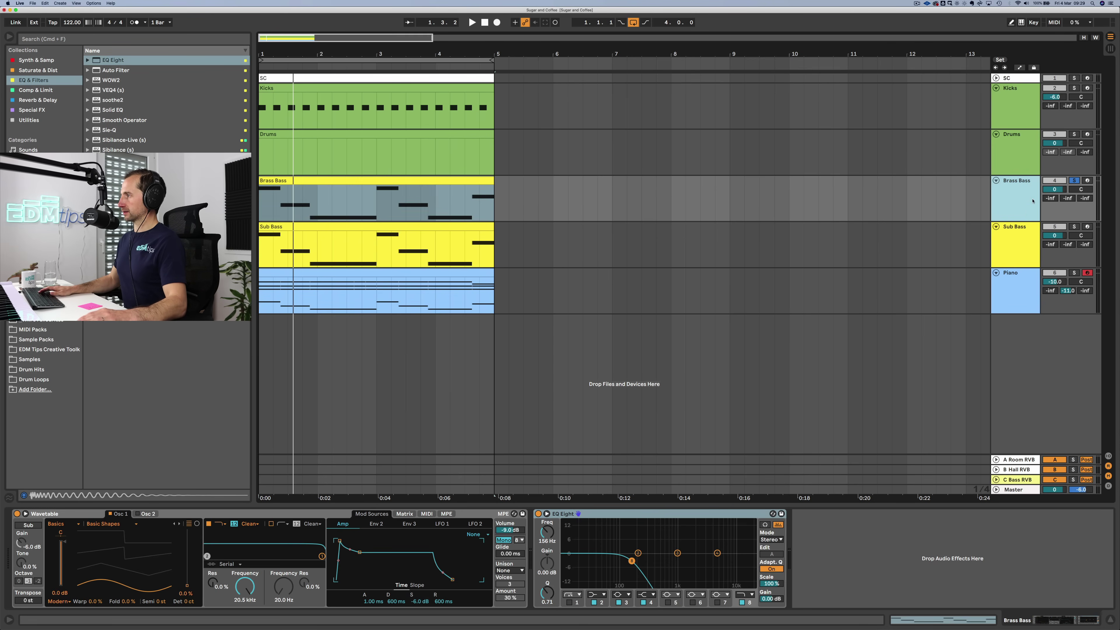
click(666, 515)
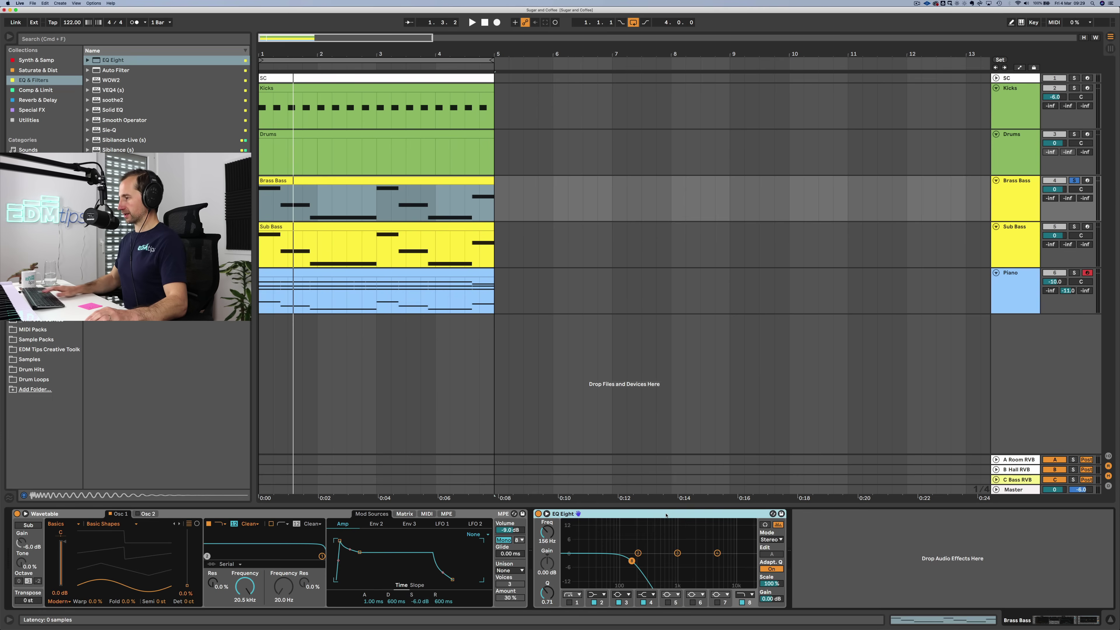
click(1073, 181)
click(1074, 181)
click(1027, 195)
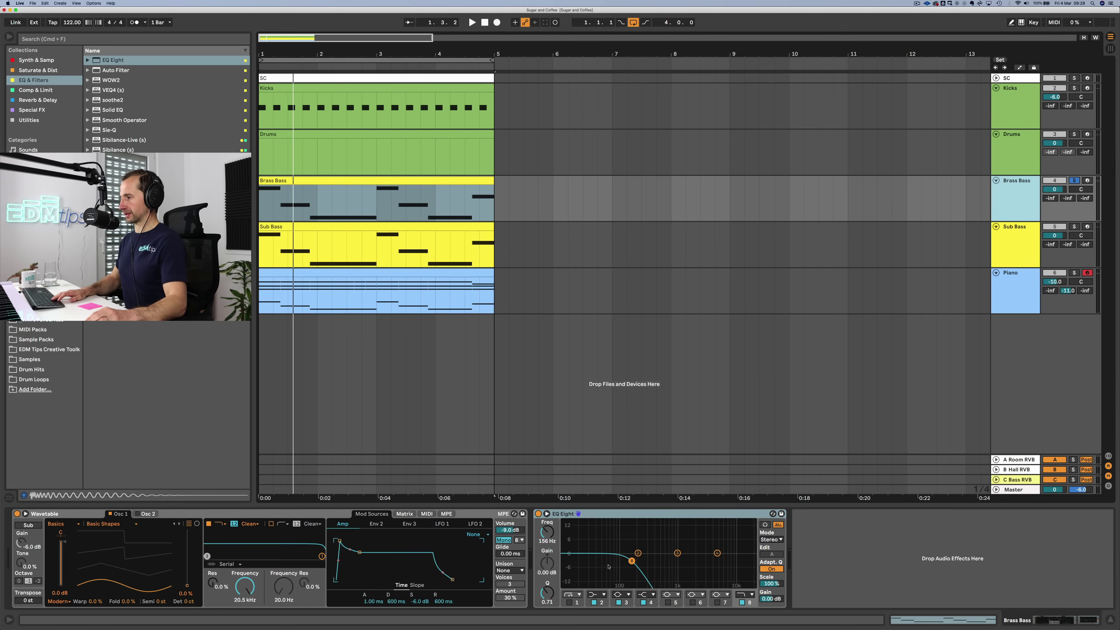
click(568, 603)
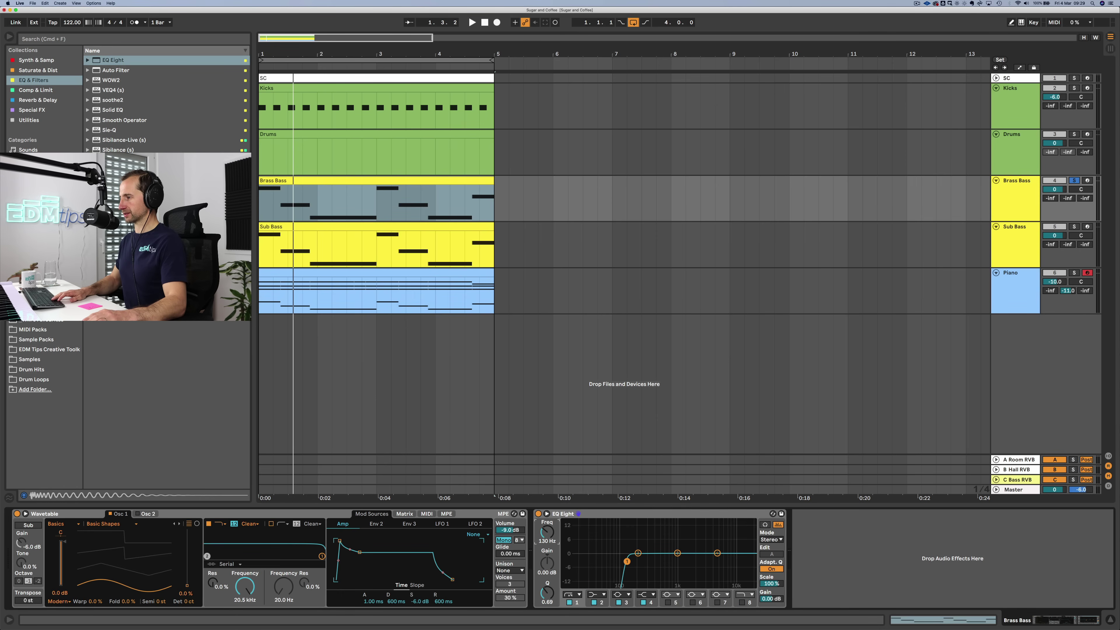
key(space)
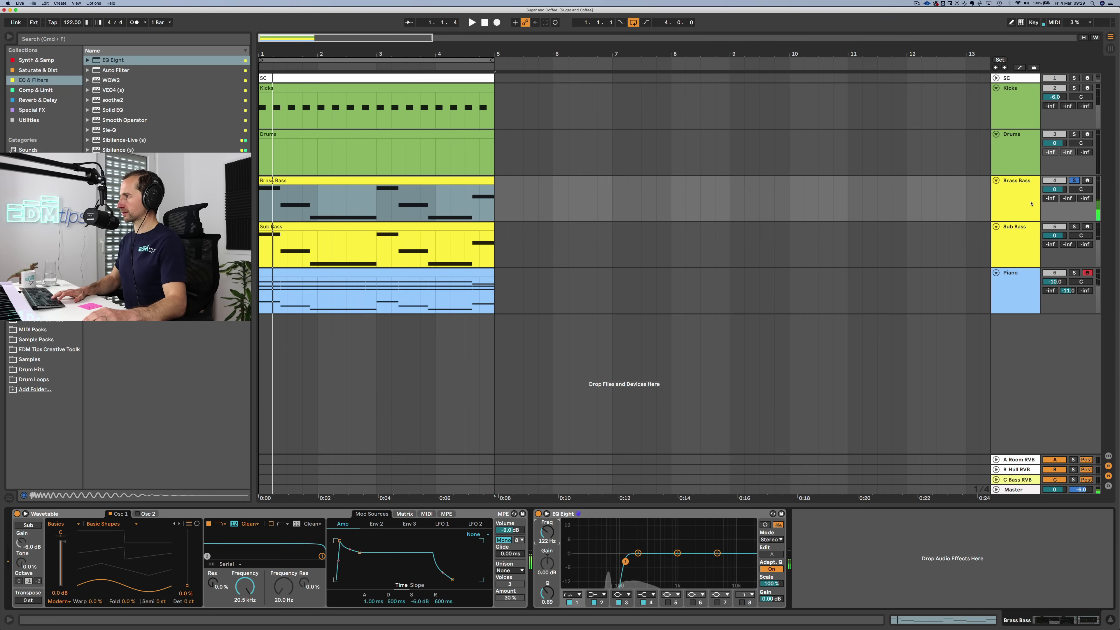
click(1032, 204)
key(space)
key(space)
key(space)
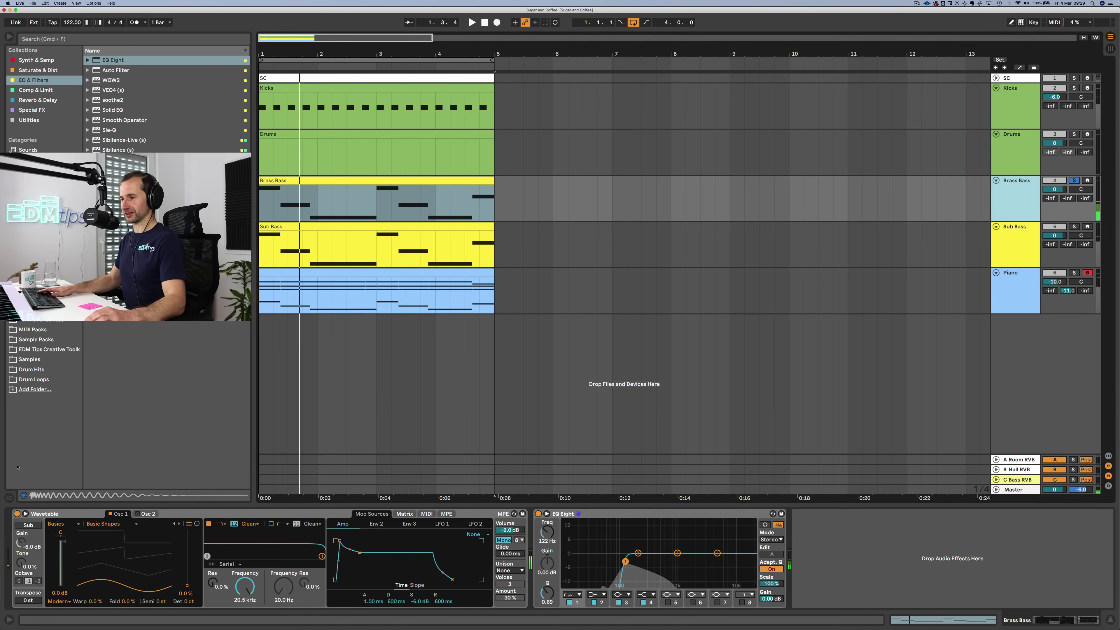
Step: Set the Brass Bass Wavetable's Osc 1 position to 66 % and lower its first filter's frequency to 755 Hz during playback
drag(119, 576, 120, 551)
key(space)
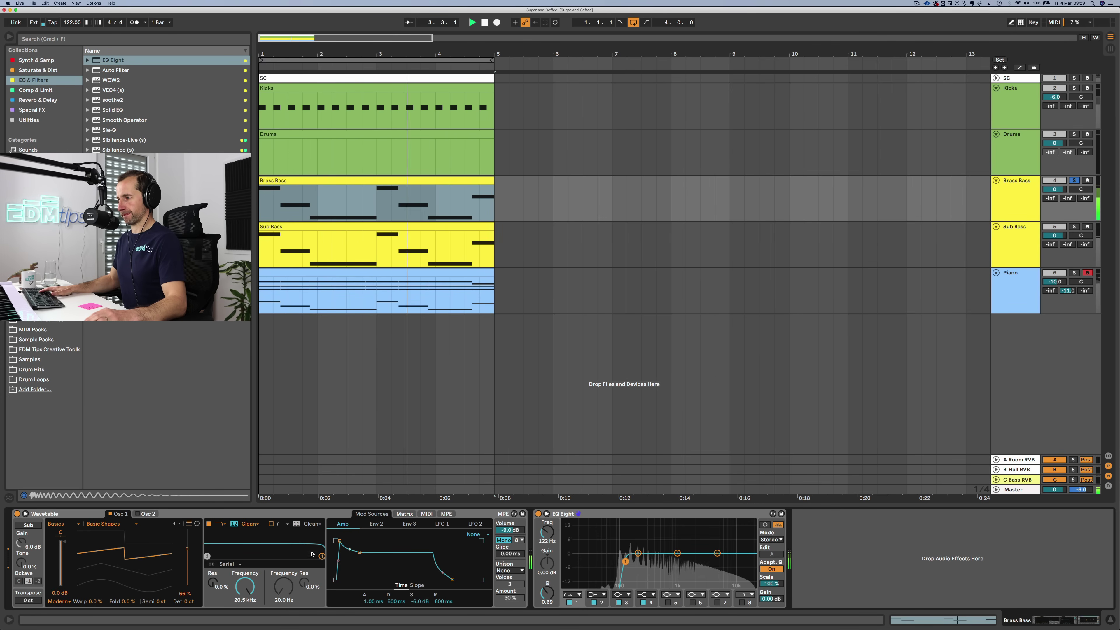
drag(232, 573, 233, 591)
key(space)
Step: Modulate Filter 1 Freq with Env 2 by 67 and lower the filter frequency to 45.6 Hz
click(378, 524)
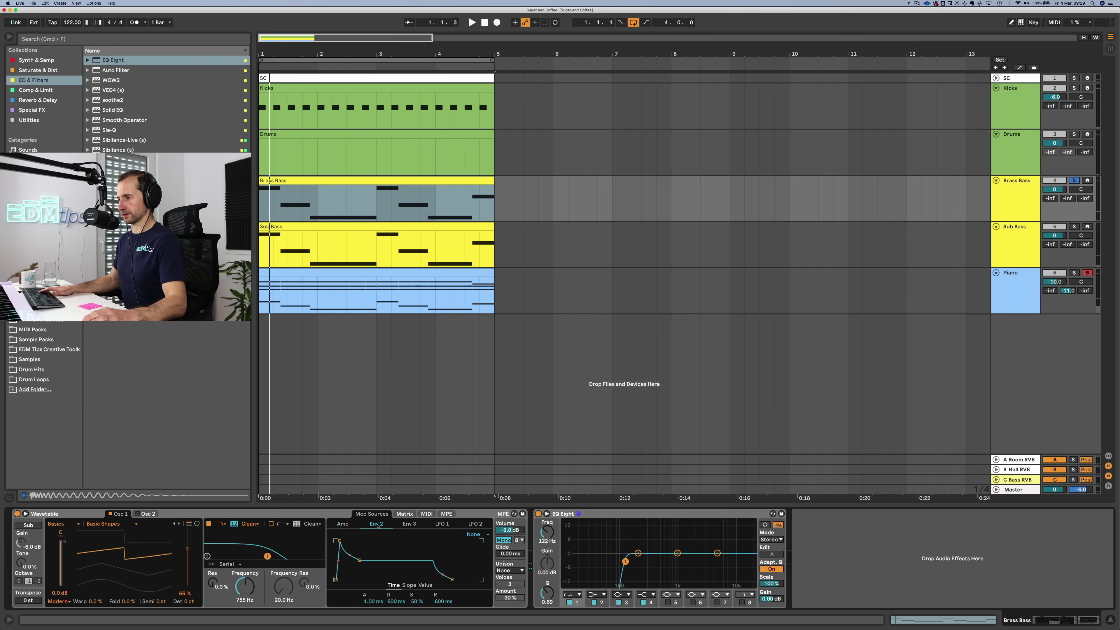
click(402, 515)
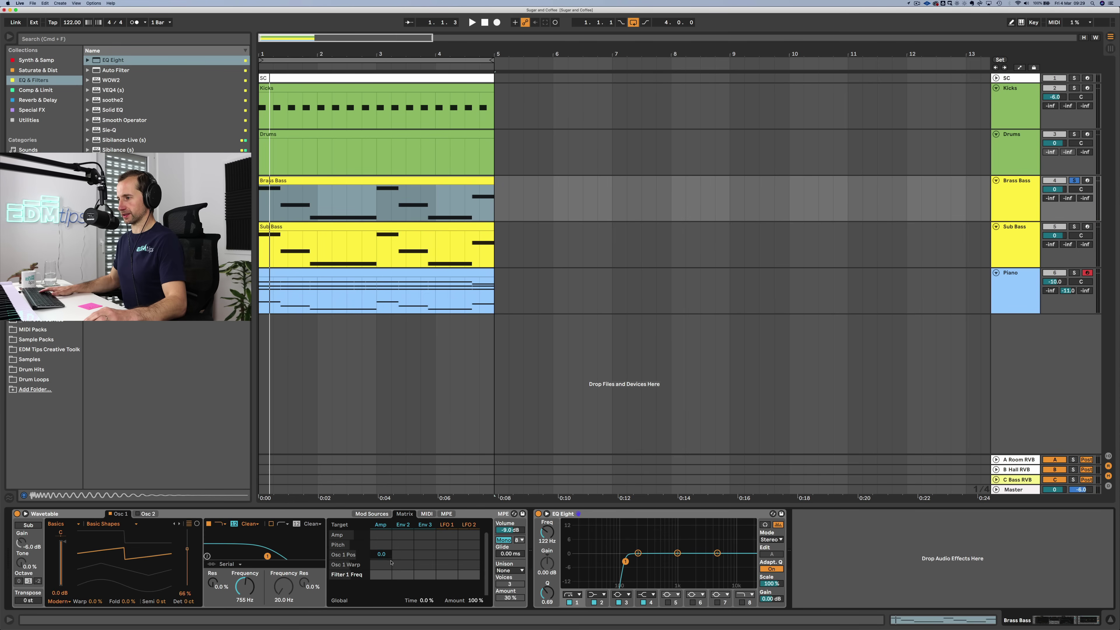
drag(403, 574, 403, 557)
key(space)
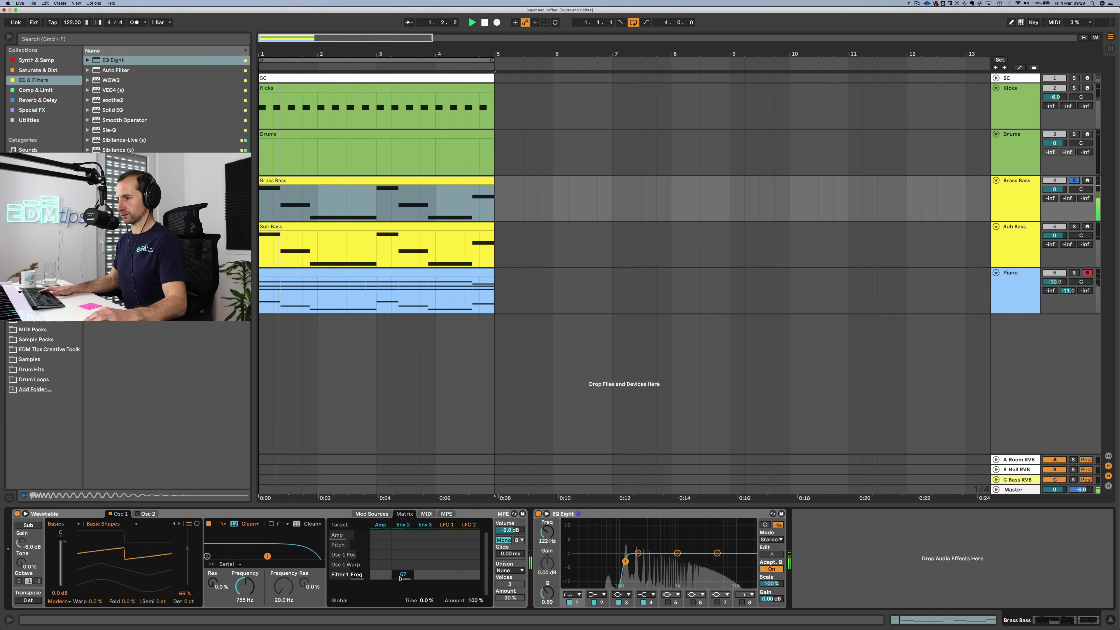
drag(245, 586, 244, 624)
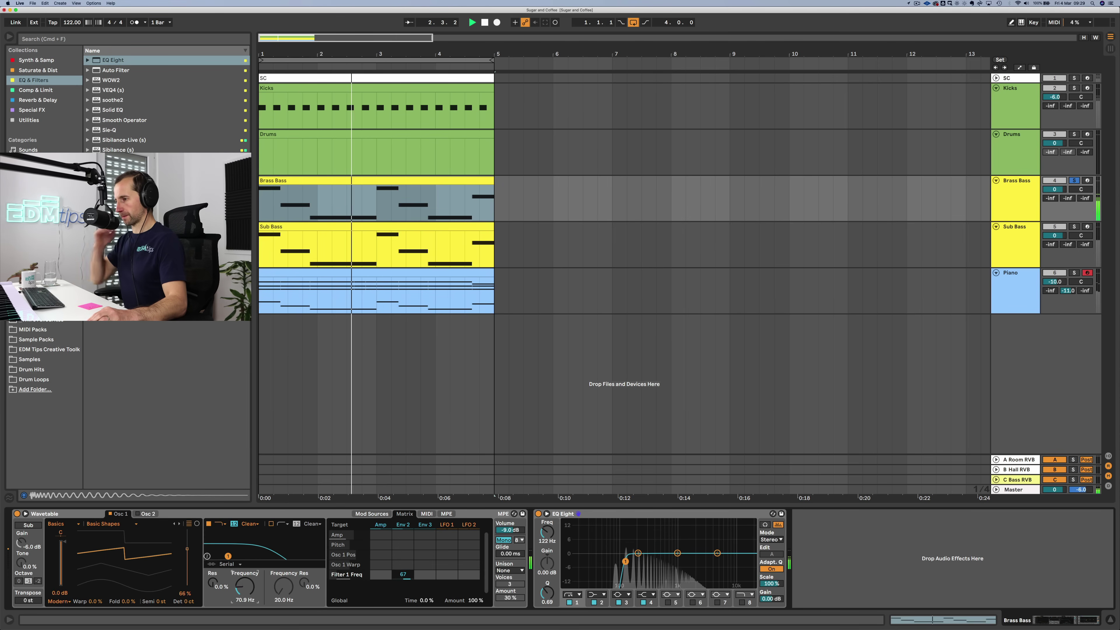
click(372, 514)
drag(244, 587, 245, 594)
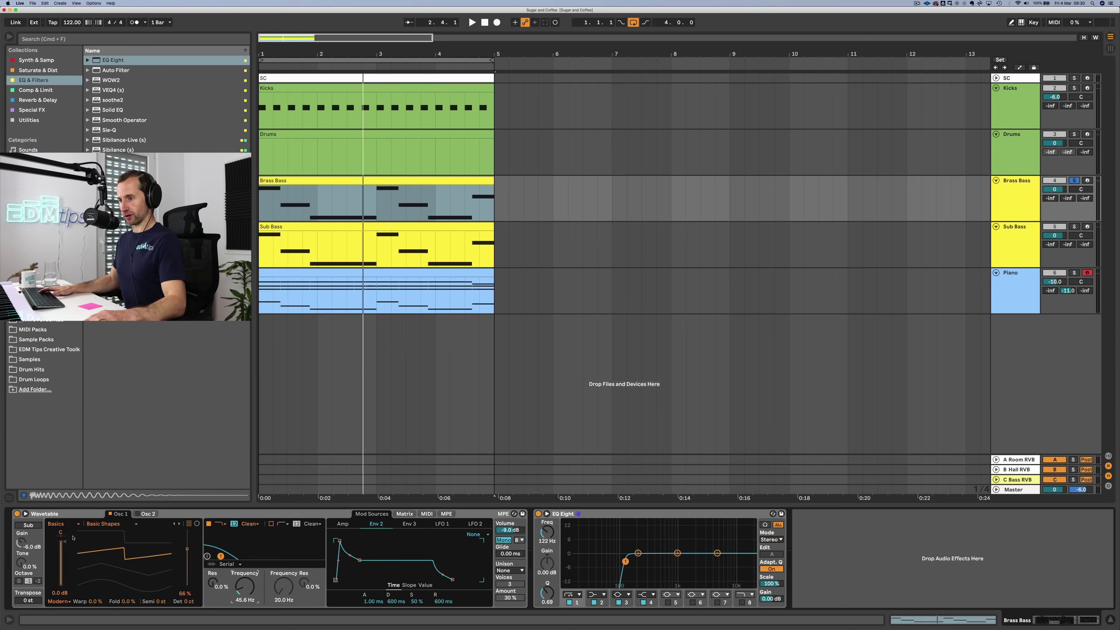
Step: Turn on the Wavetable's Osc 2 using Basic Shapes at a 66 % wave position
click(70, 526)
click(71, 521)
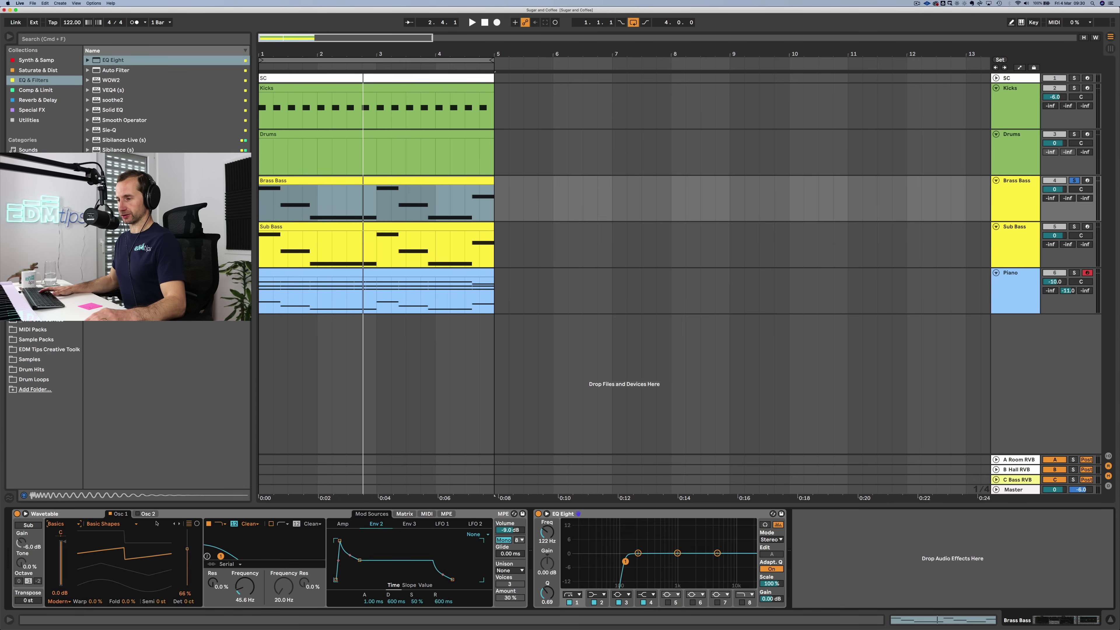
click(138, 517)
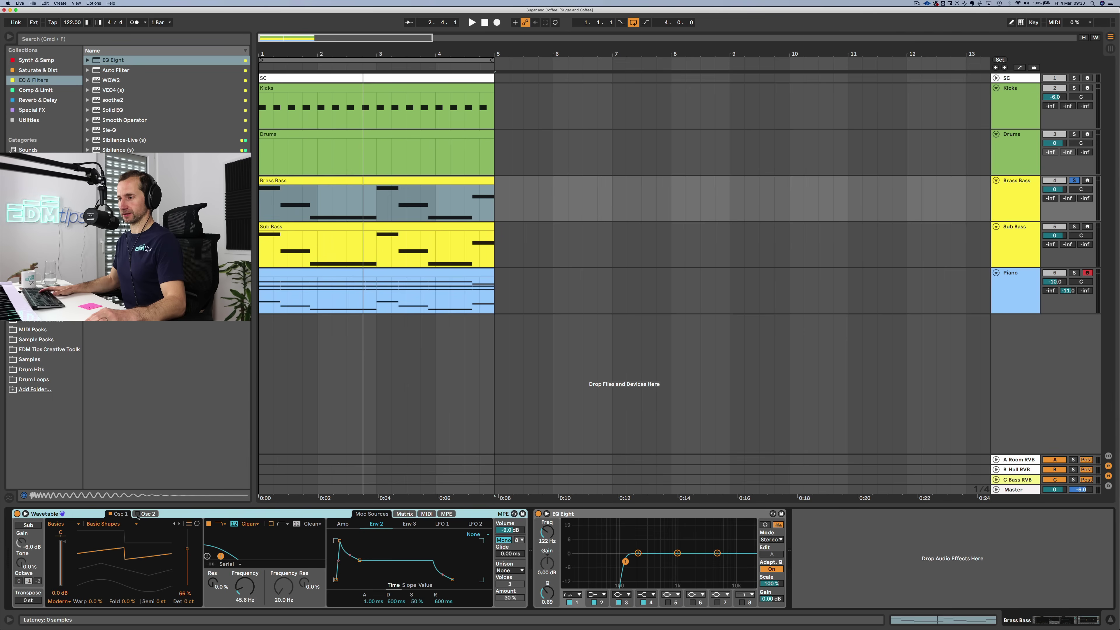
click(148, 514)
click(119, 514)
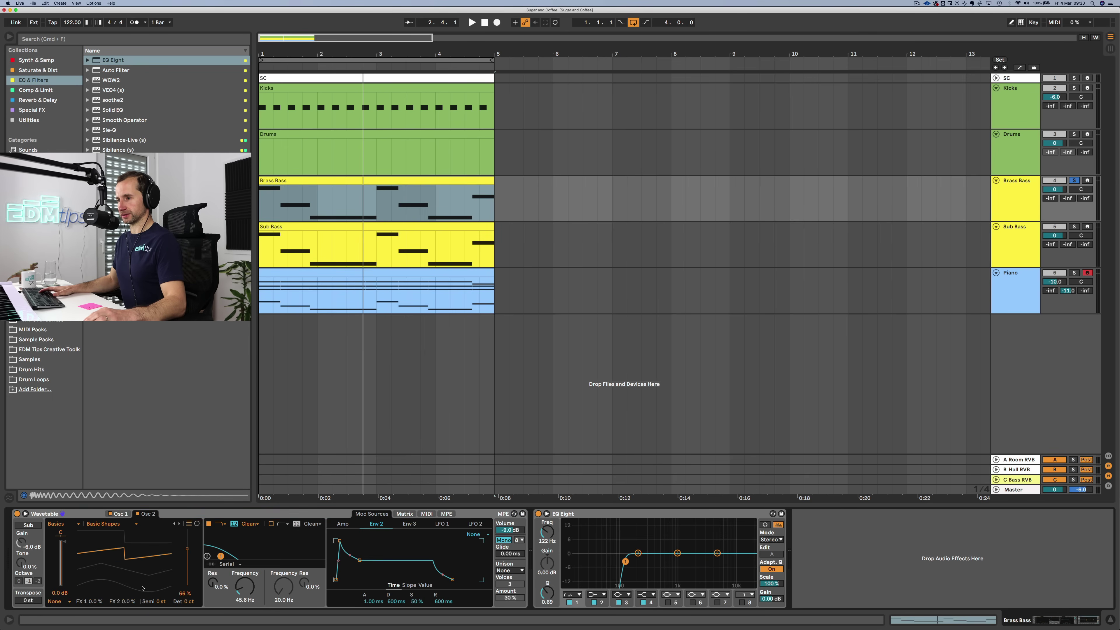
Step: Detune Osc 2 to -33 ct during playback and lower the first filter's frequency to 20 Hz
key(space)
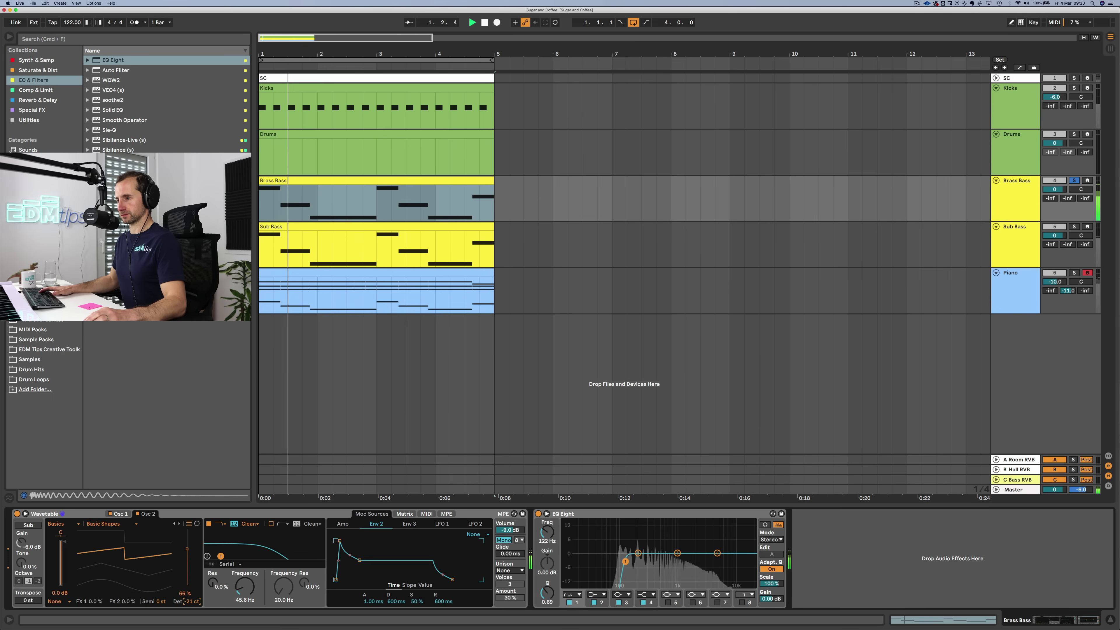
drag(188, 603, 244, 605)
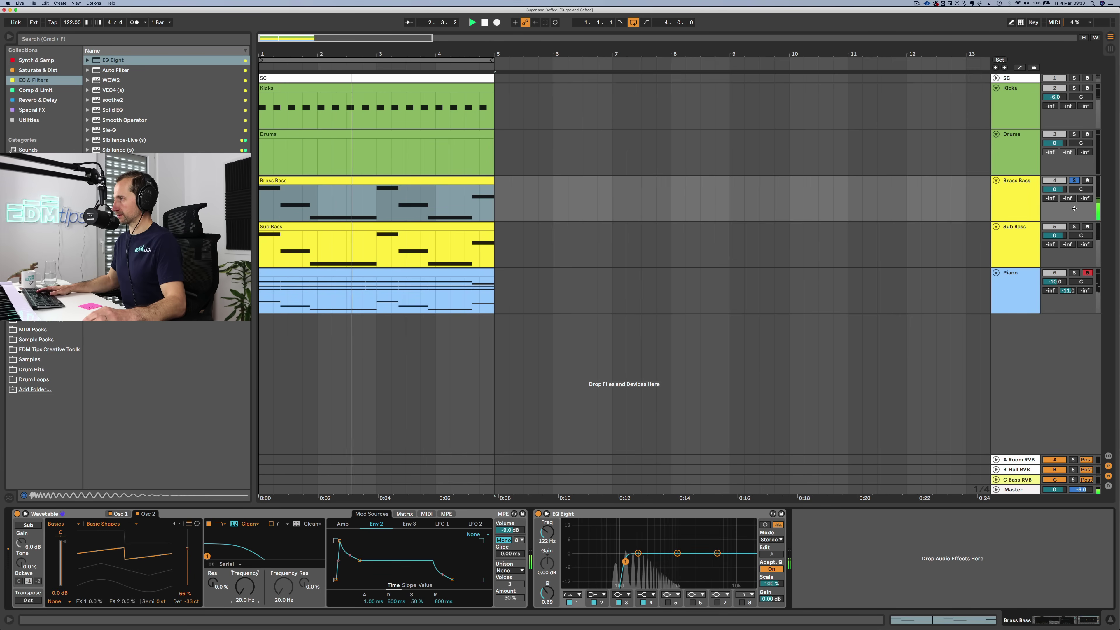
click(1010, 190)
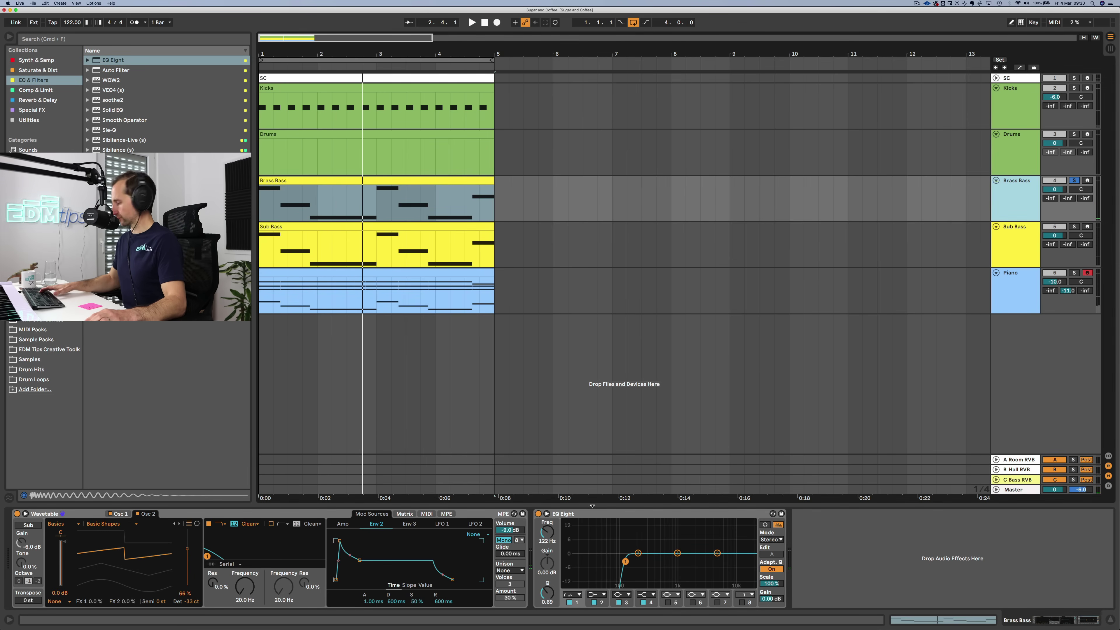
Step: Set the Wavetable's unison mode to Shimmer and raise its amount to 33 %
click(508, 570)
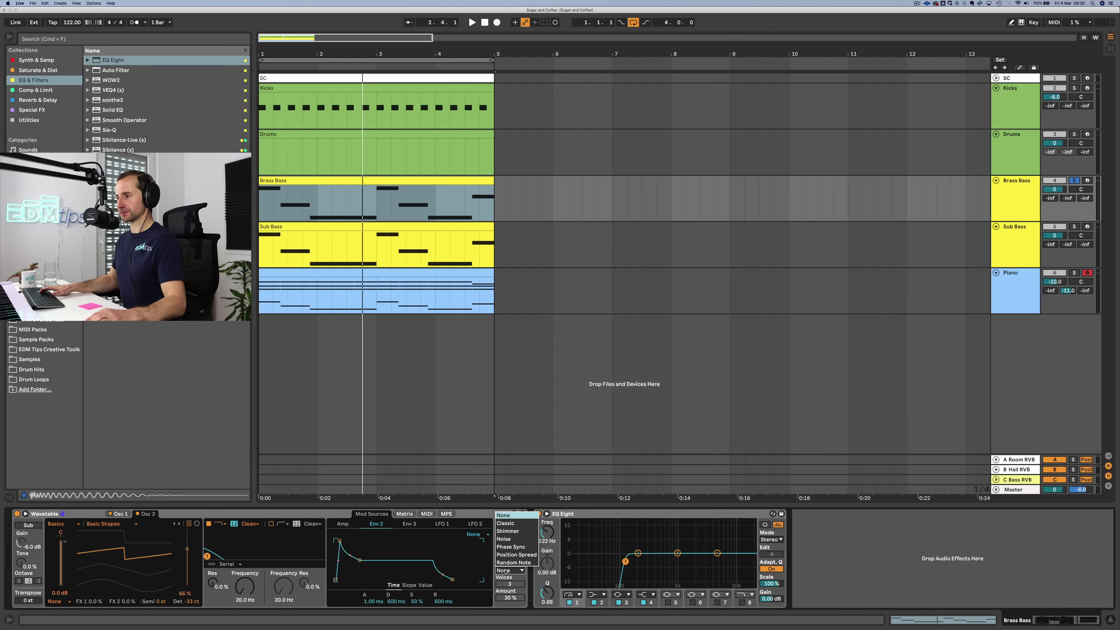
click(508, 532)
key(space)
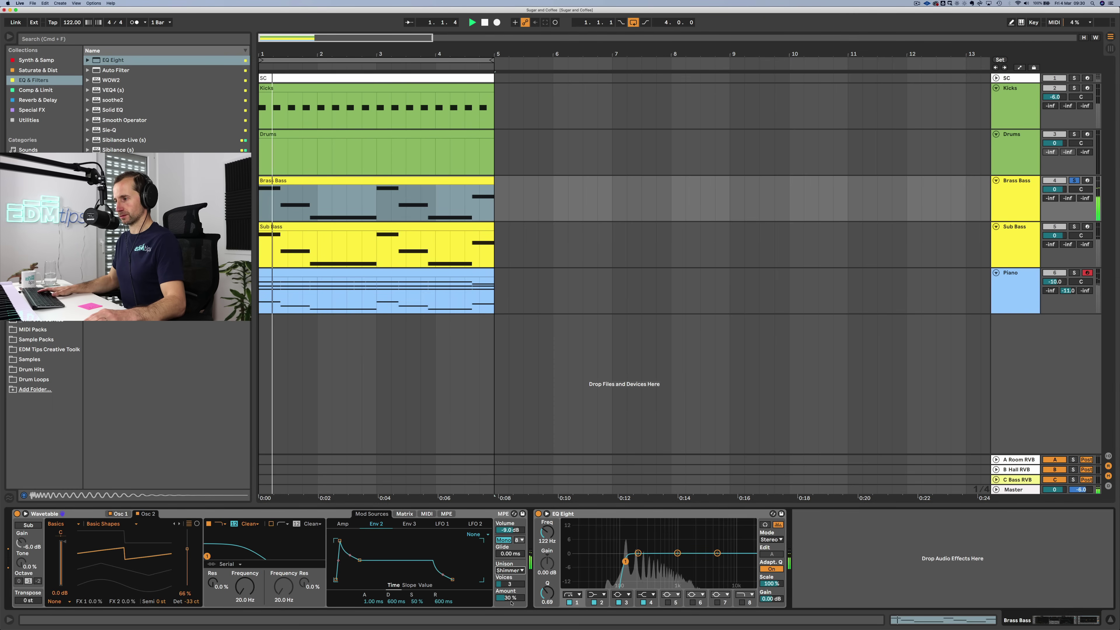
drag(511, 599, 511, 594)
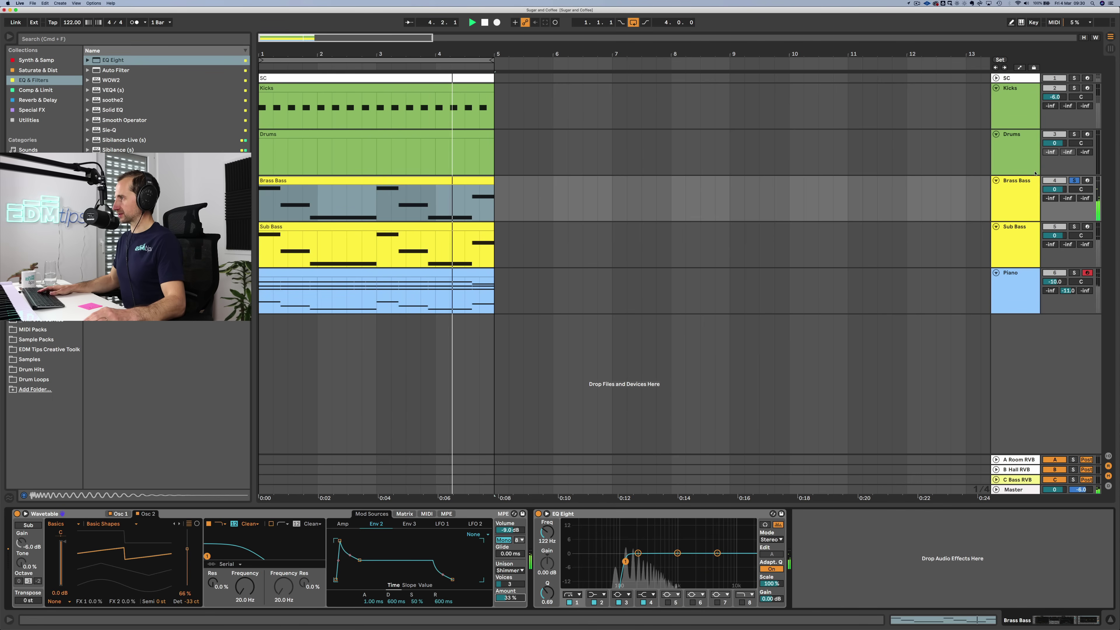
Step: Solo Sub Bass together with Brass Bass and set Env 2's decay to 525 ms and sustain to 49 %
click(1073, 227)
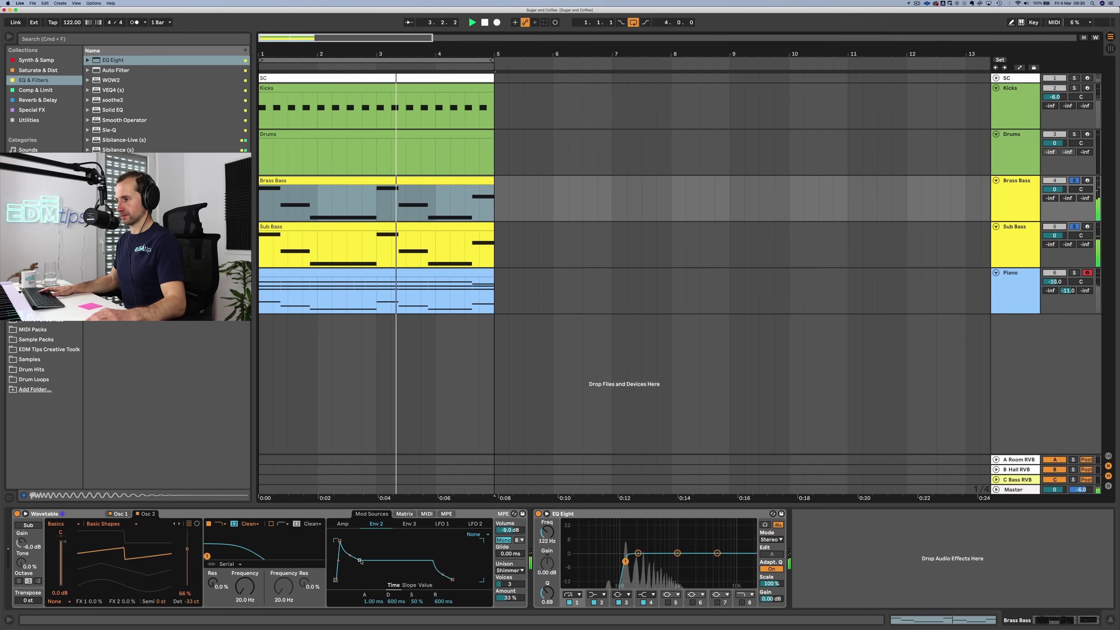
mouse_move(361, 562)
mouse_down()
mouse_move(358, 575)
mouse_move(359, 561)
mouse_up()
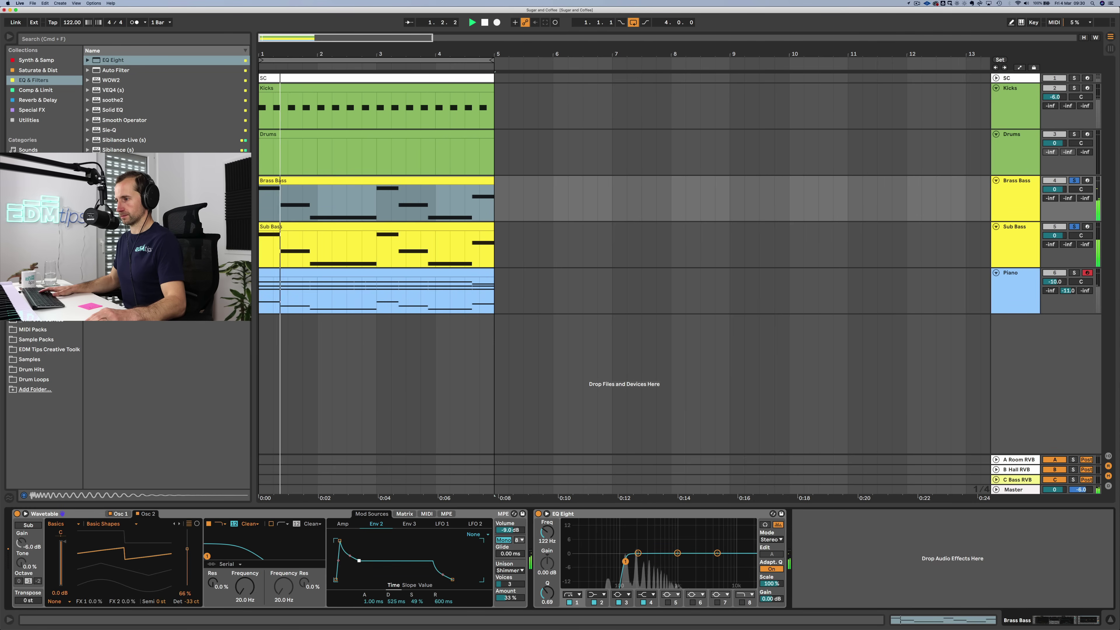
mouse_move(245, 587)
mouse_down()
mouse_move(245, 551)
mouse_move(245, 587)
mouse_up()
key(space)
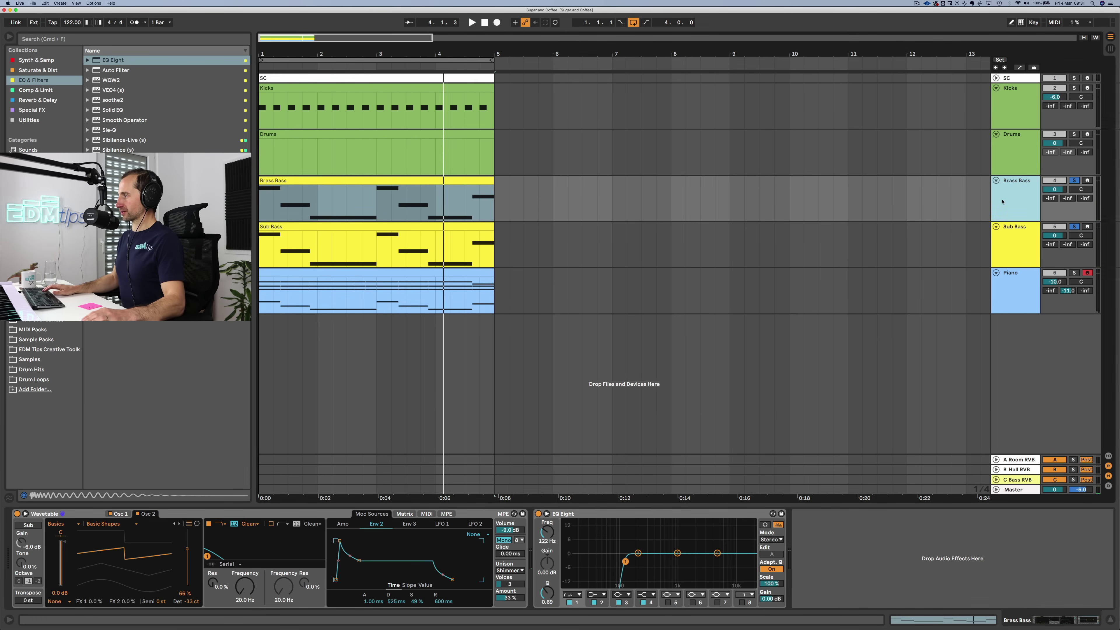
Step: Group the Brass Bass and Sub Bass tracks into an orange group named BASS
click(999, 256)
key(super+g)
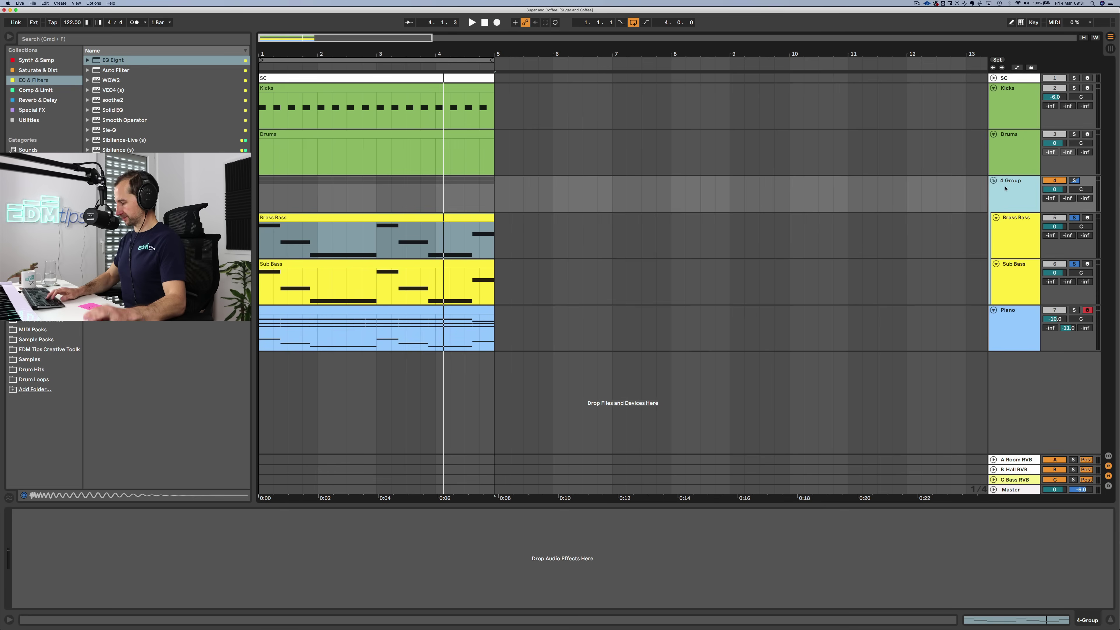
text(BASS)
key(Return)
right_click(1006, 189)
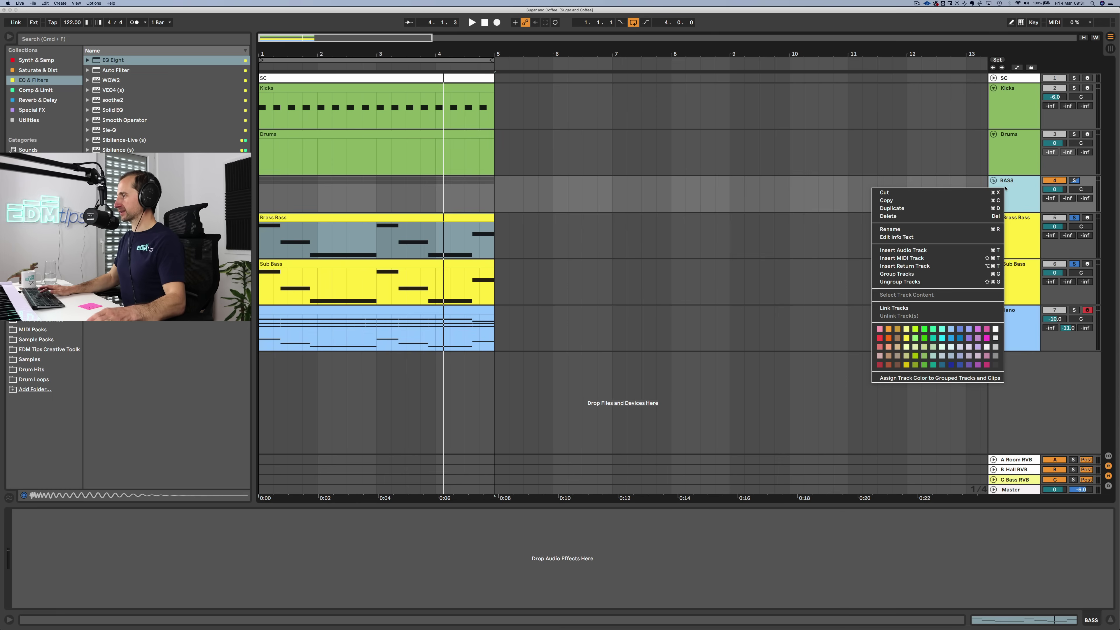
click(889, 337)
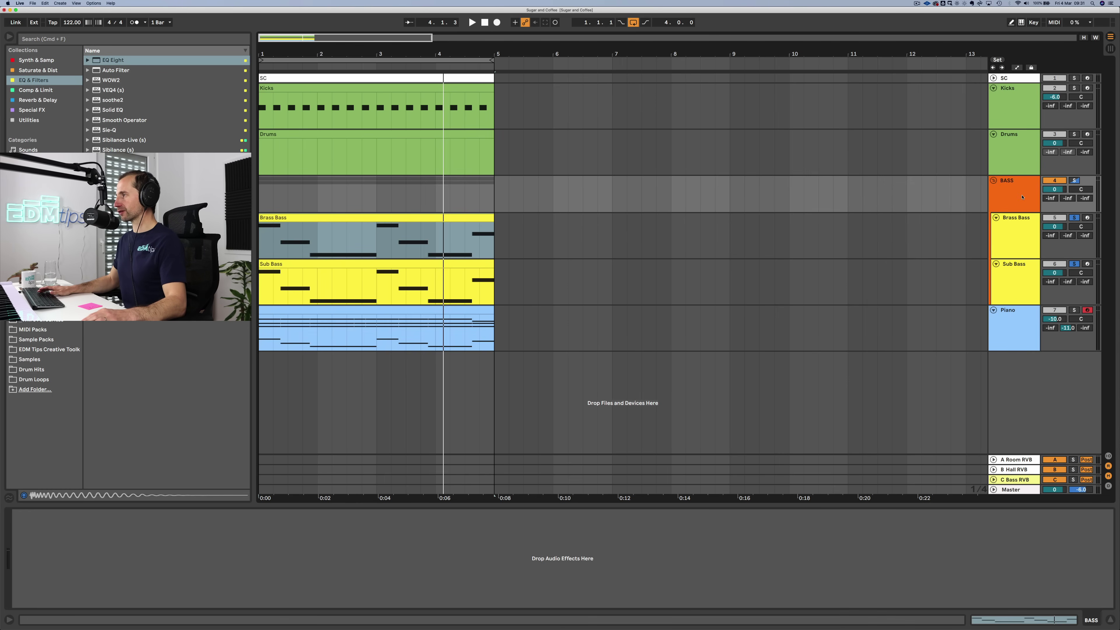
click(1019, 192)
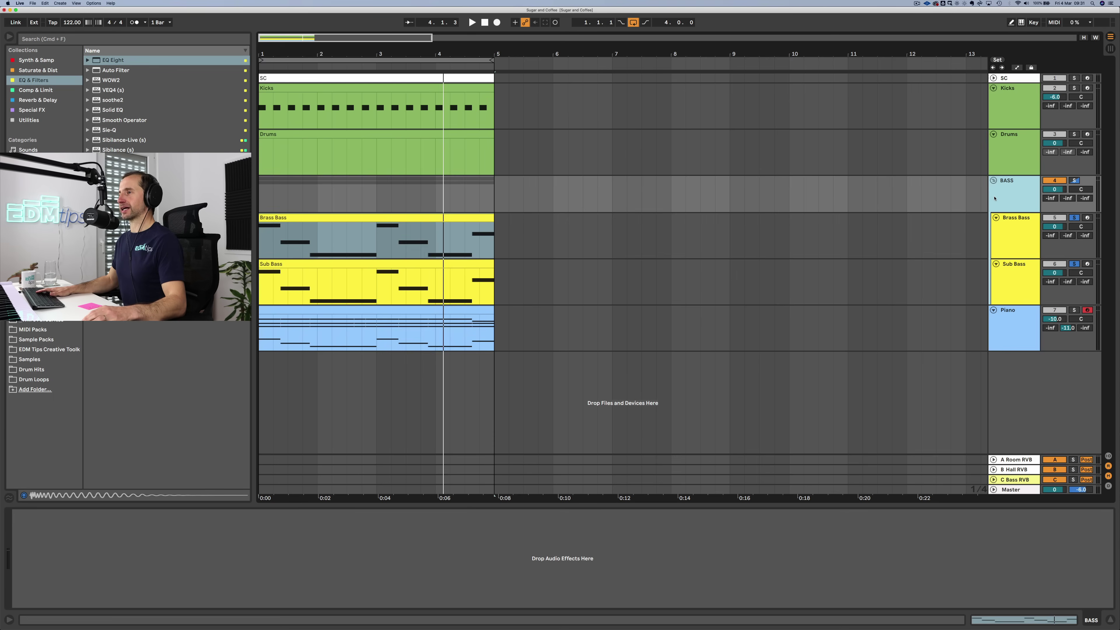
Step: Unfold the SC track and open its MIDI clip to examine the sidechain trigger notes
click(995, 79)
click(994, 79)
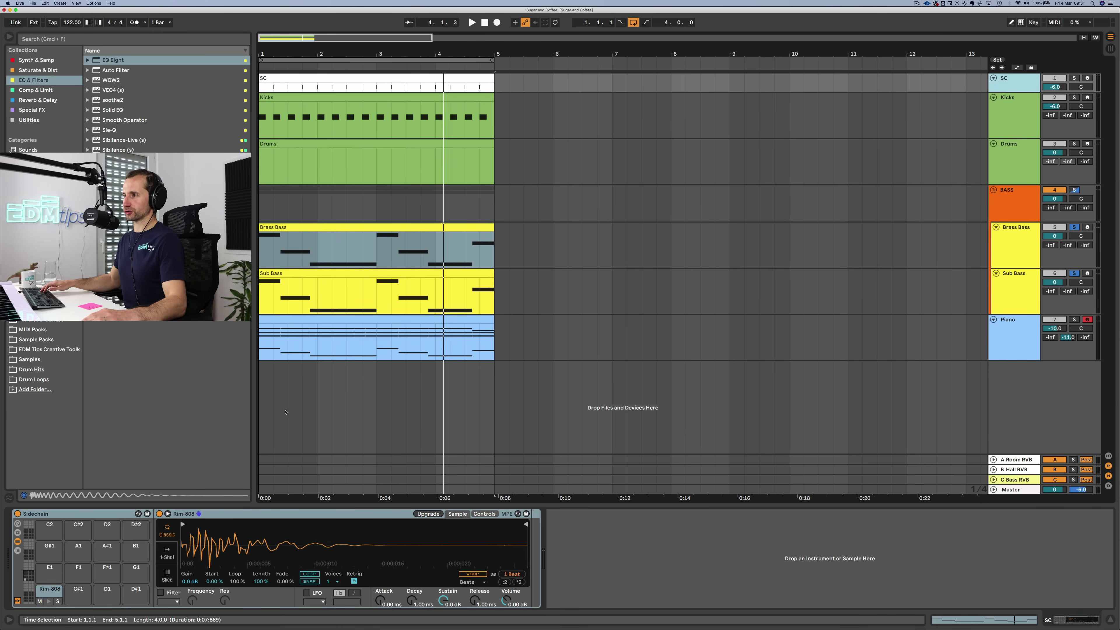
double_click(277, 78)
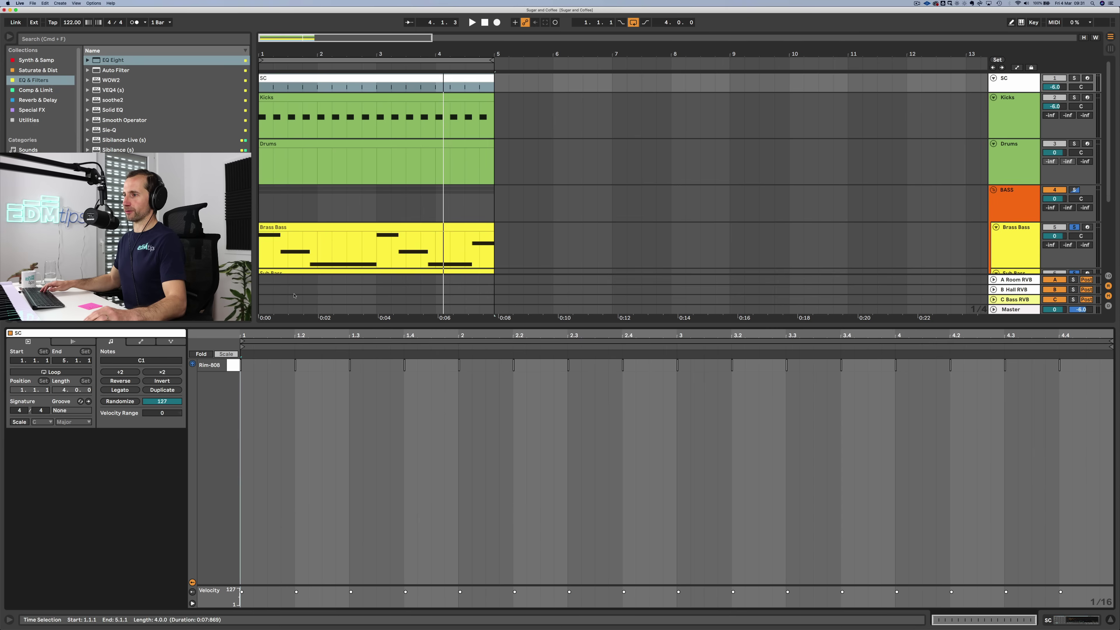
Step: Close the SC clip's notes, check that track's output routing in the In/Out section, and fold the SC track
click(266, 365)
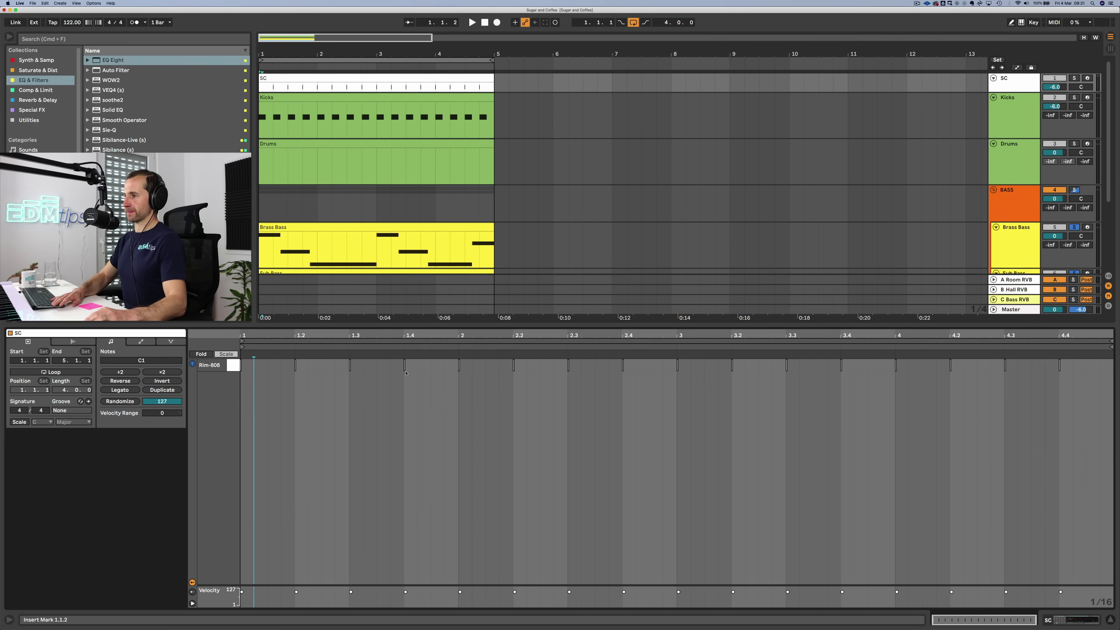
key(shift+Tab)
click(1108, 456)
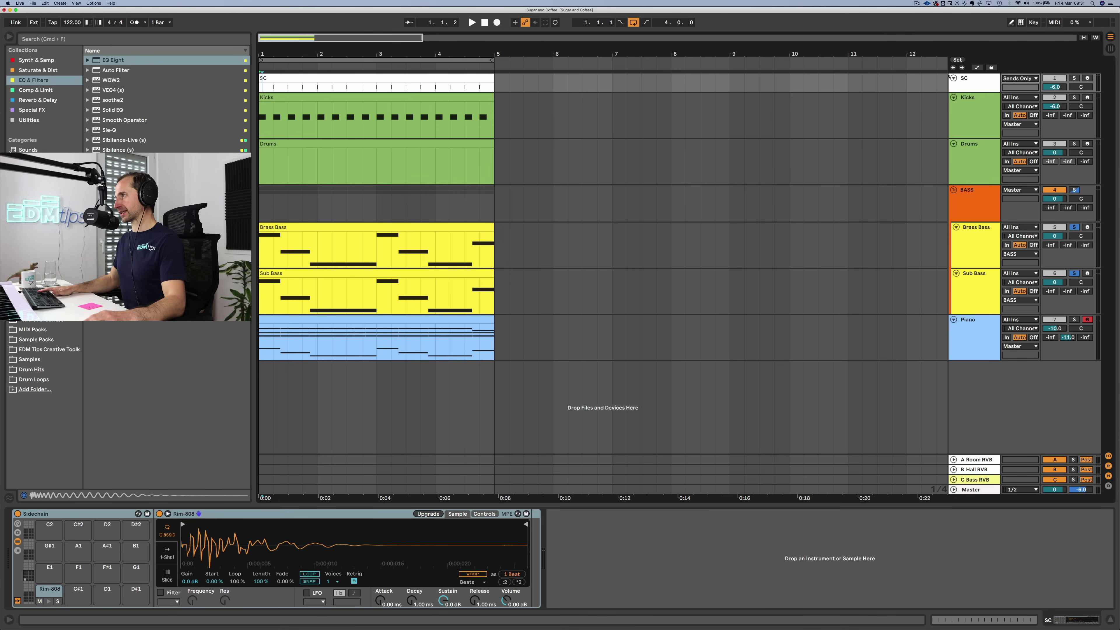
click(1013, 79)
click(982, 83)
click(954, 79)
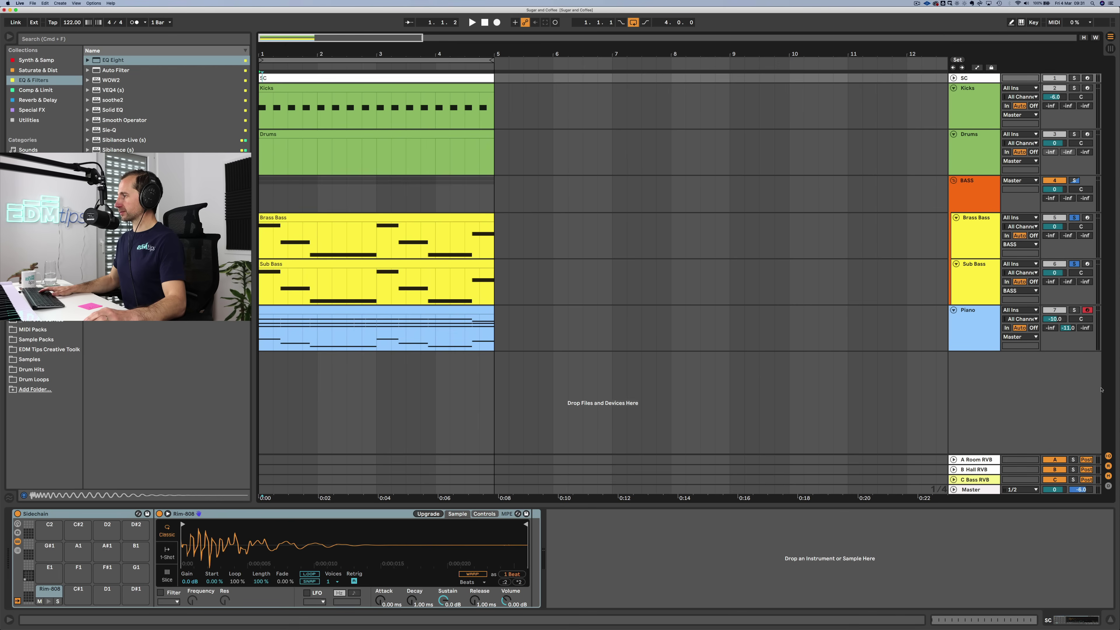
click(1108, 456)
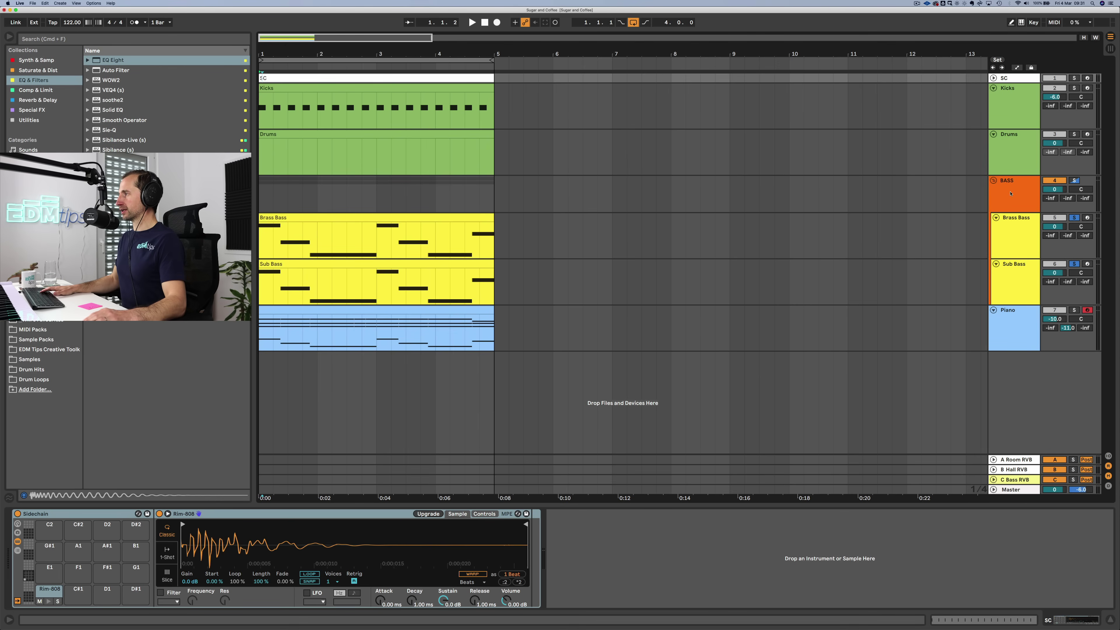
Step: Add a Compressor to the BASS group and enable its sidechain with audio coming from the SC track
click(1028, 201)
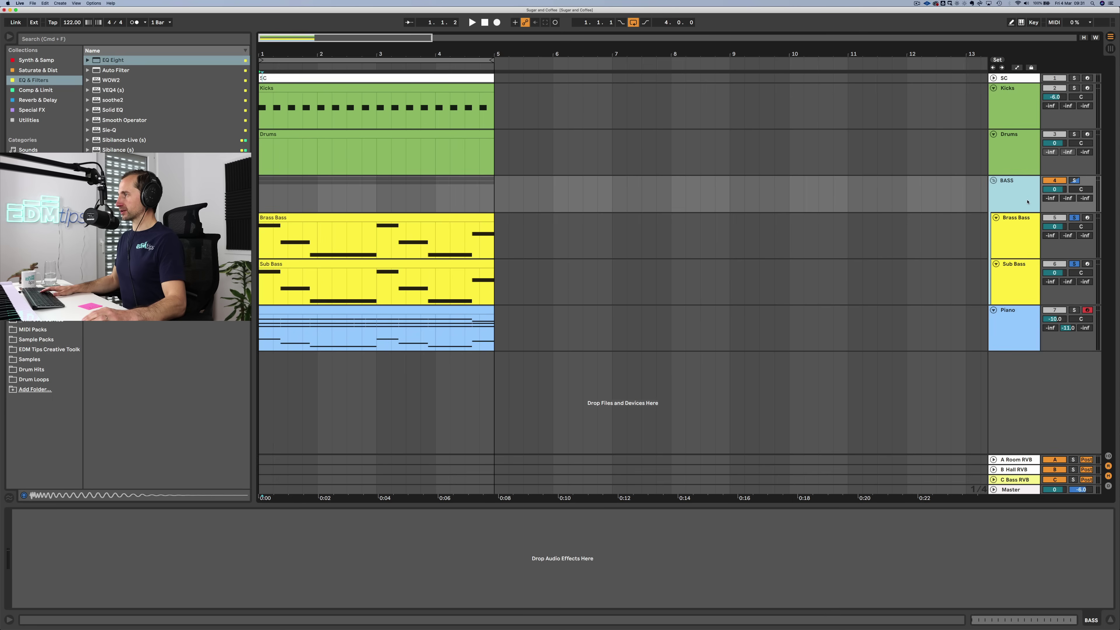
click(42, 92)
drag(113, 63, 167, 537)
click(26, 514)
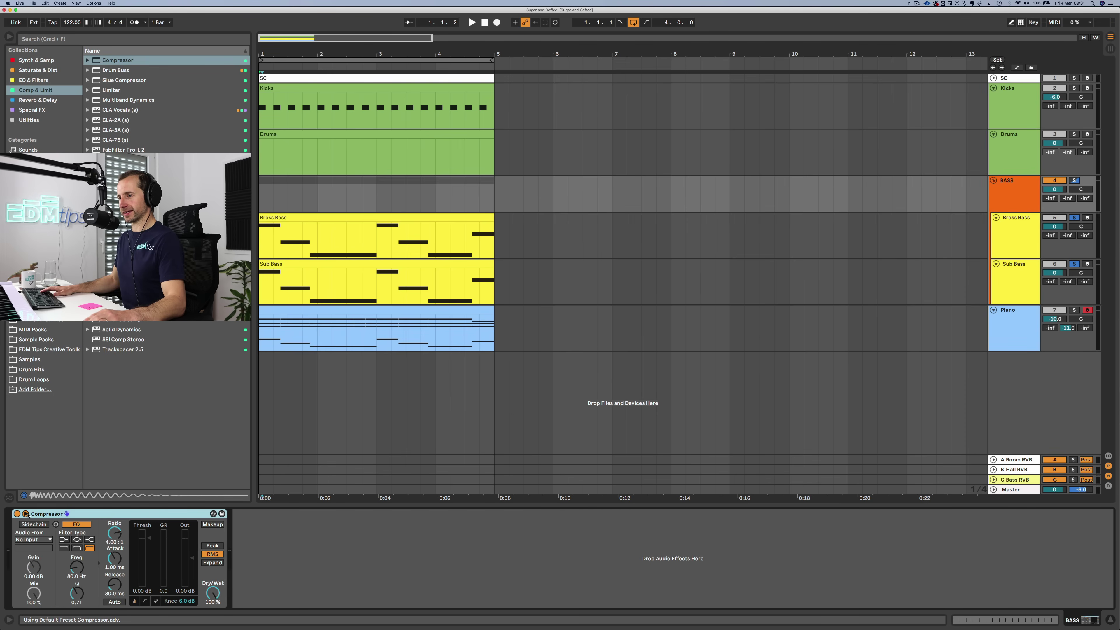
click(31, 524)
click(30, 541)
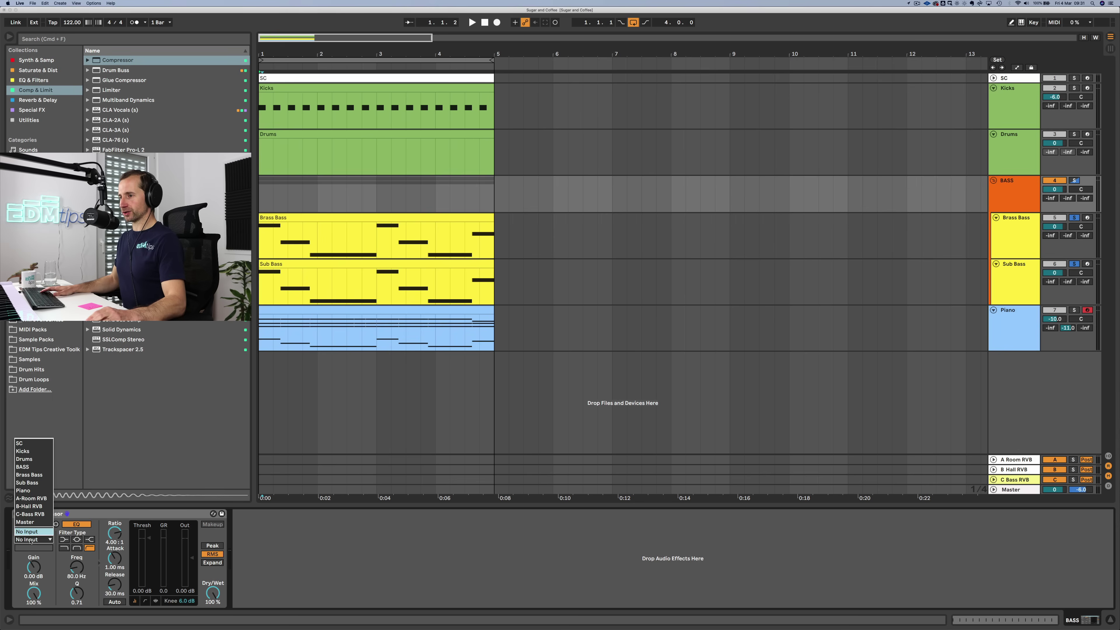
click(26, 442)
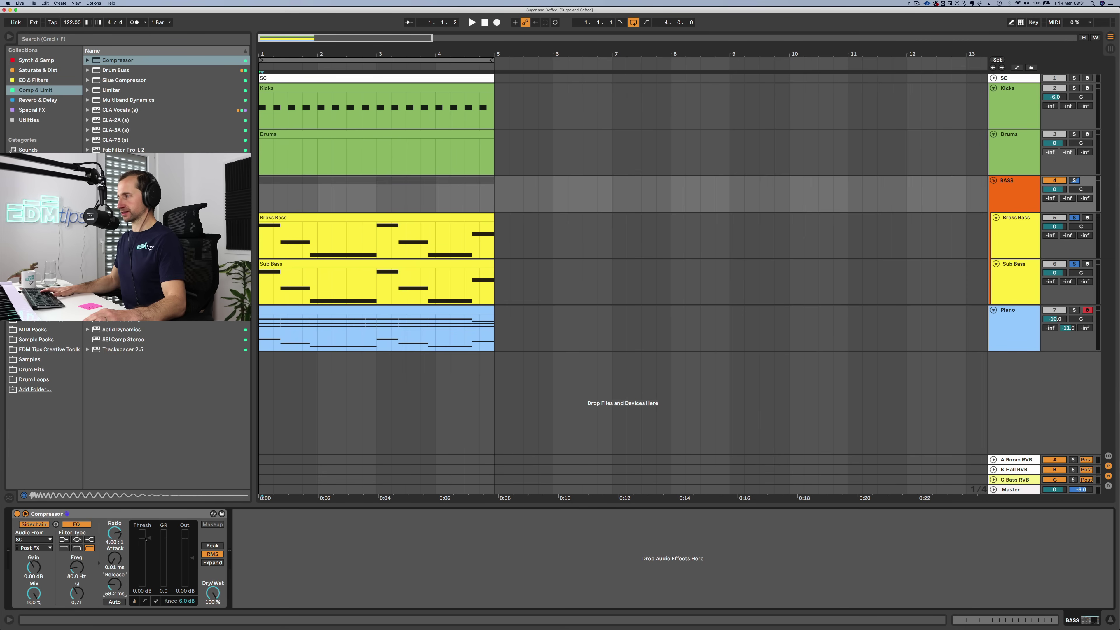
Step: During playback, set the BASS compressor's threshold to -inf dB, release to 27.7 ms and ratio to 1.00 : 1
key(space)
drag(149, 539, 115, 626)
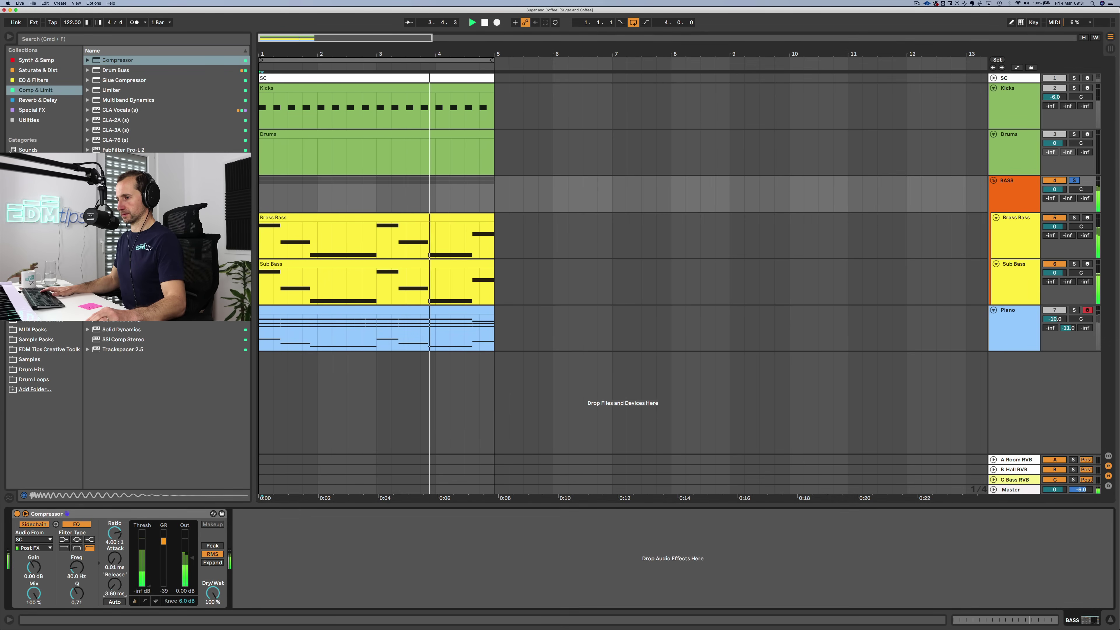
drag(115, 585, 114, 565)
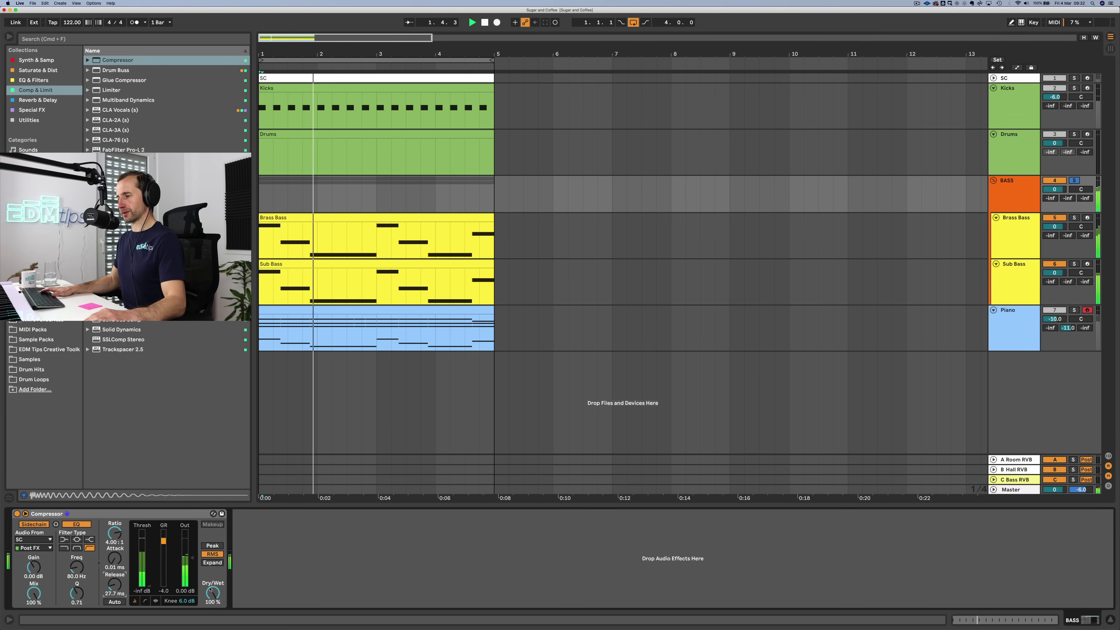
drag(115, 533, 115, 570)
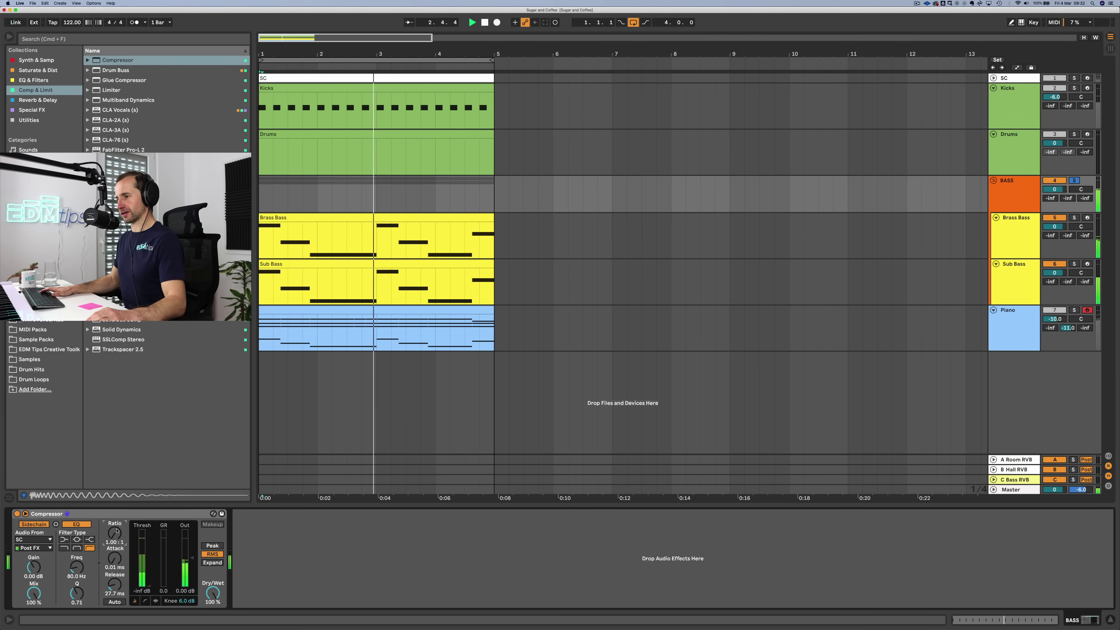
Step: Rename the BASS group's compressor as SC Pump
click(47, 515)
key(super+r)
text(C Pump)
key(Return)
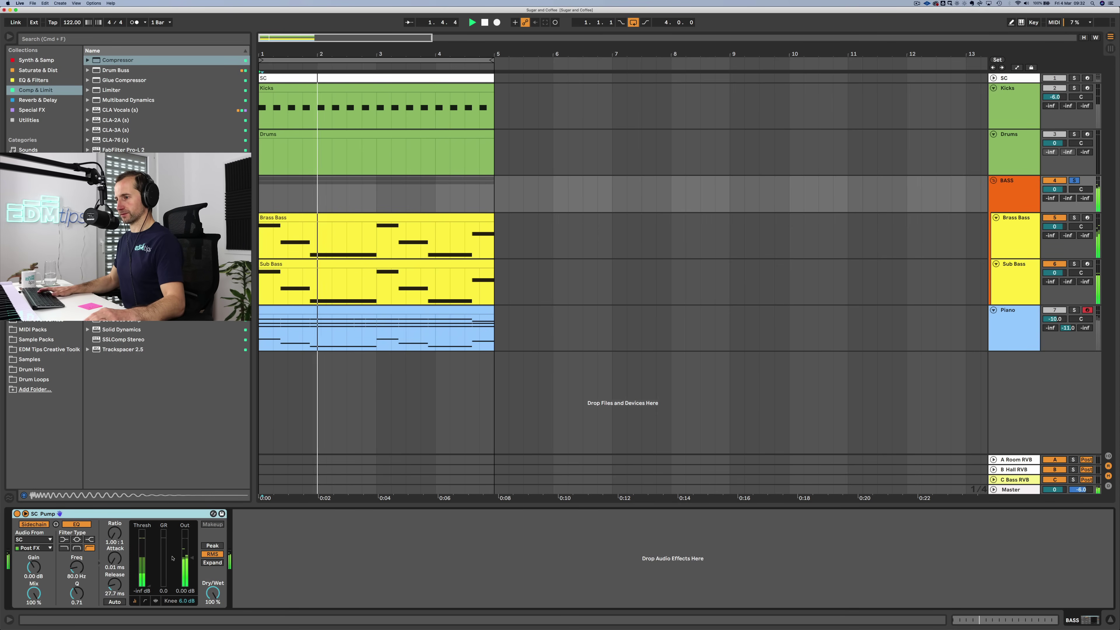
Step: Raise SC Pump's ratio to 1.38 : 1, stop playback and unsolo the BASS group
drag(114, 534, 114, 530)
key(space)
click(1075, 181)
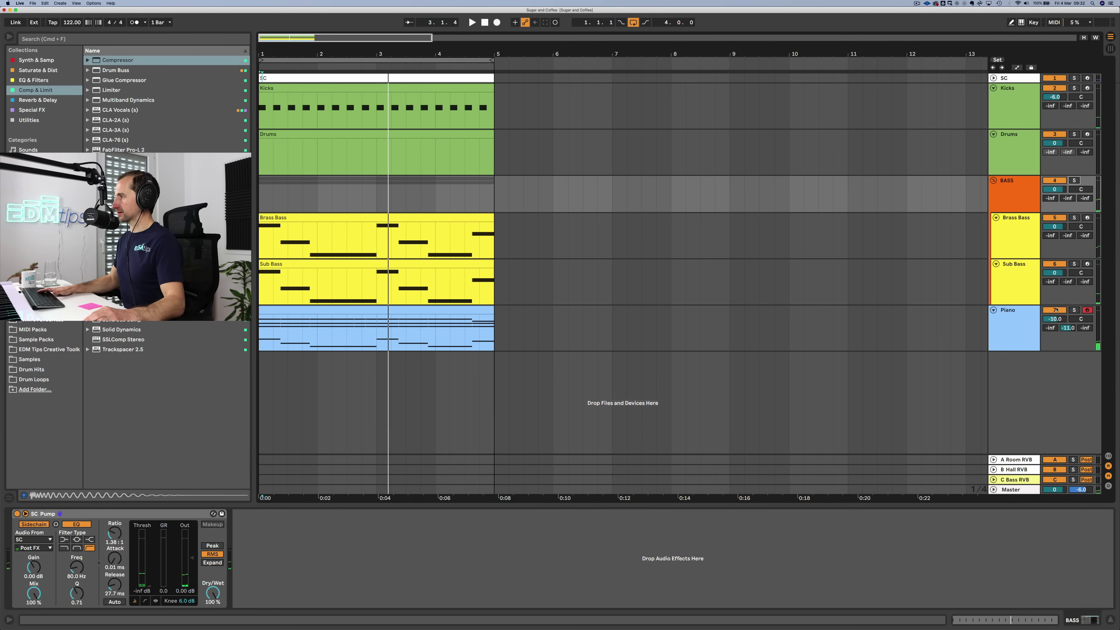
Step: Copy SC Pump from the BASS group to the end of the Piano track's device chain and set the copy's ratio to 1.58 : 1
click(1011, 164)
click(1009, 190)
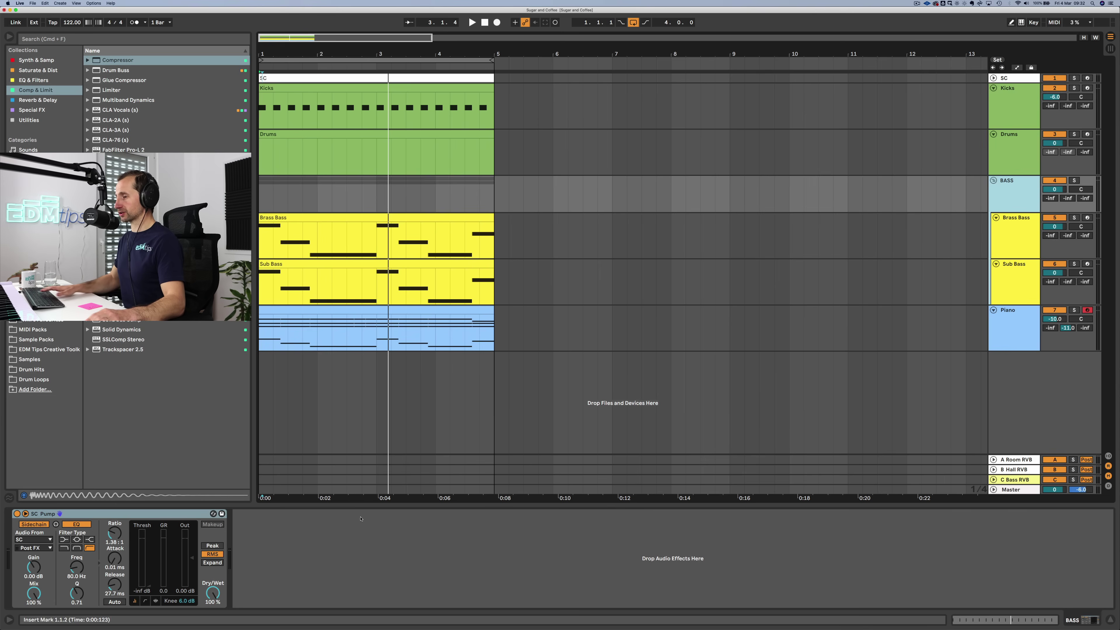
click(142, 515)
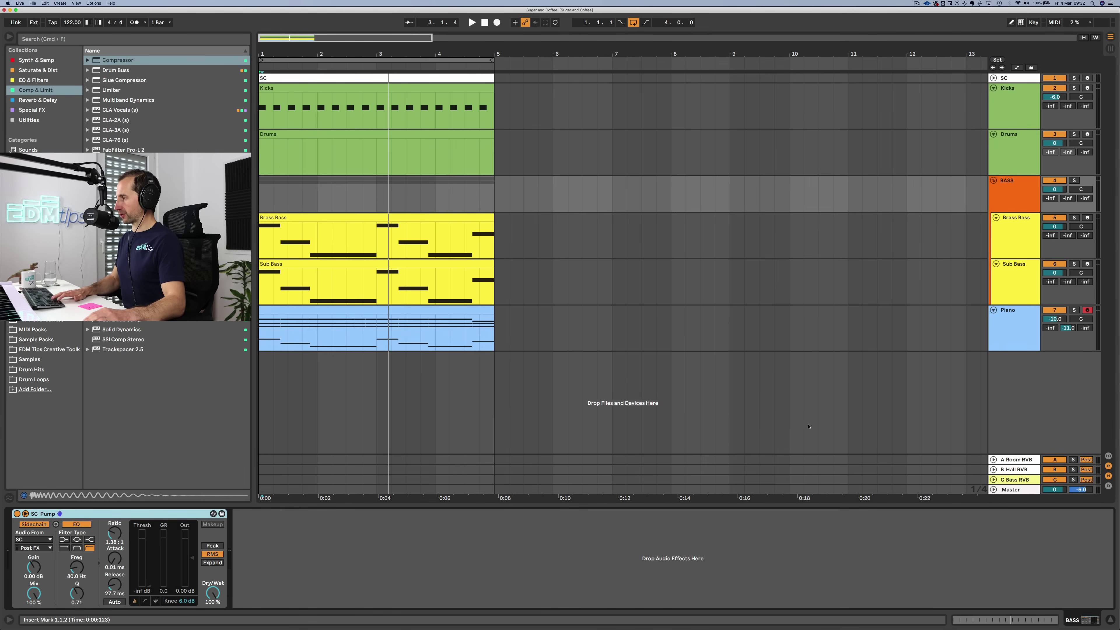
click(967, 342)
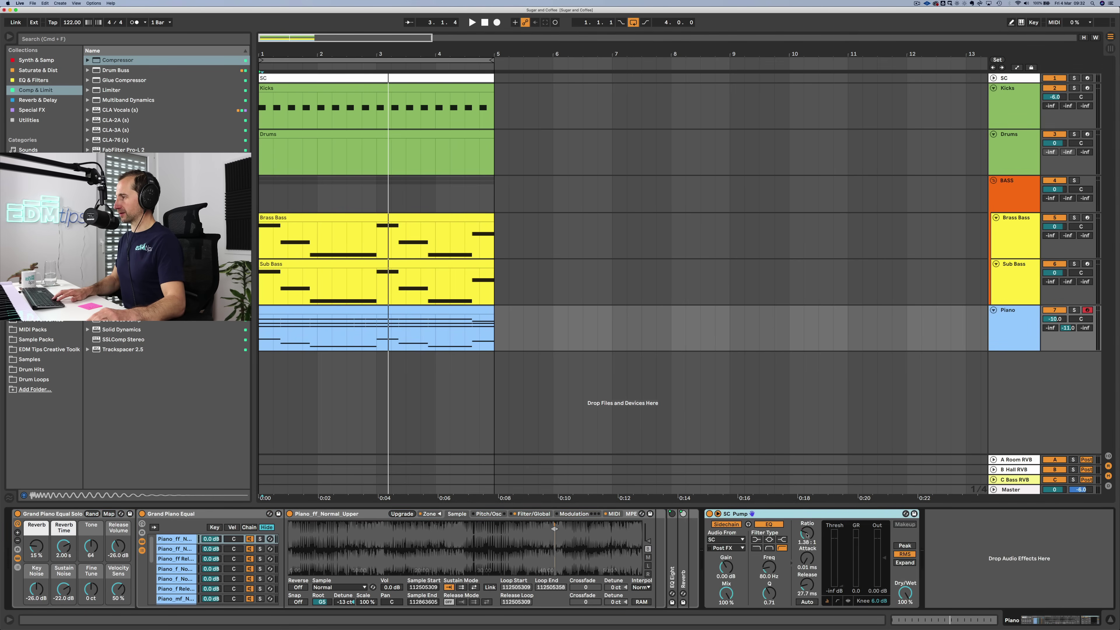
key(space)
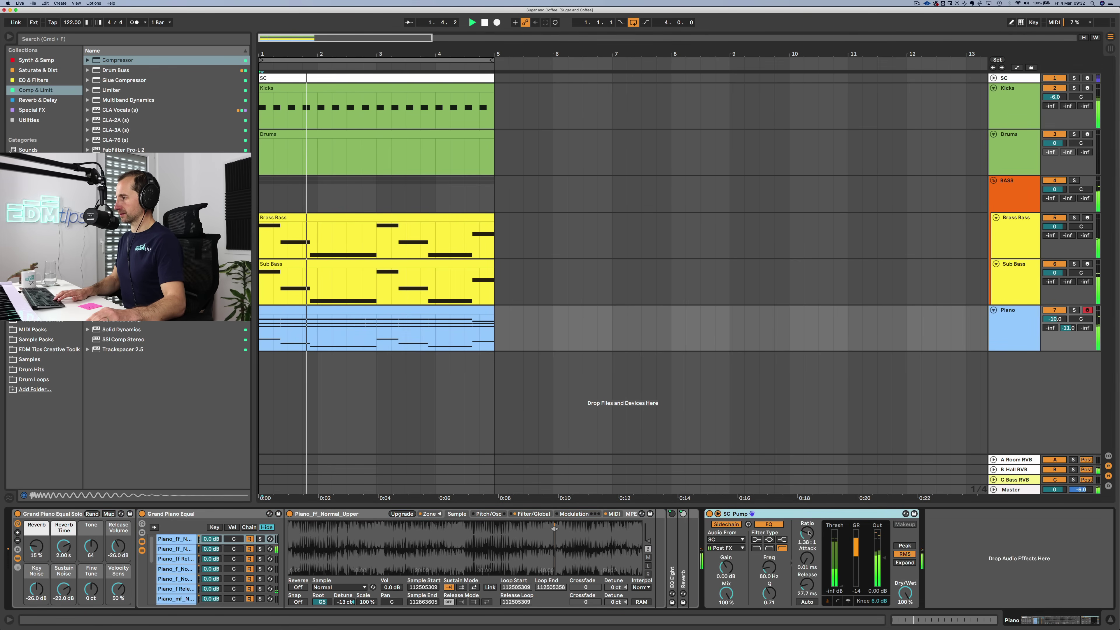
drag(804, 532, 805, 527)
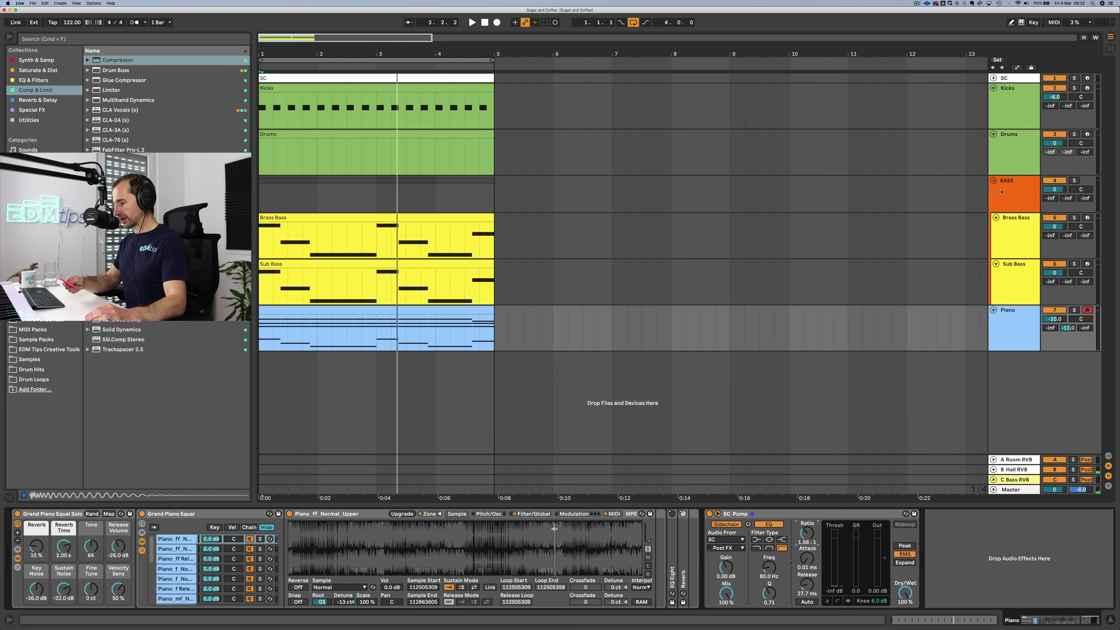
Step: Fold the BASS group and select the Drums track to show its empty drum rack
click(1001, 137)
click(993, 180)
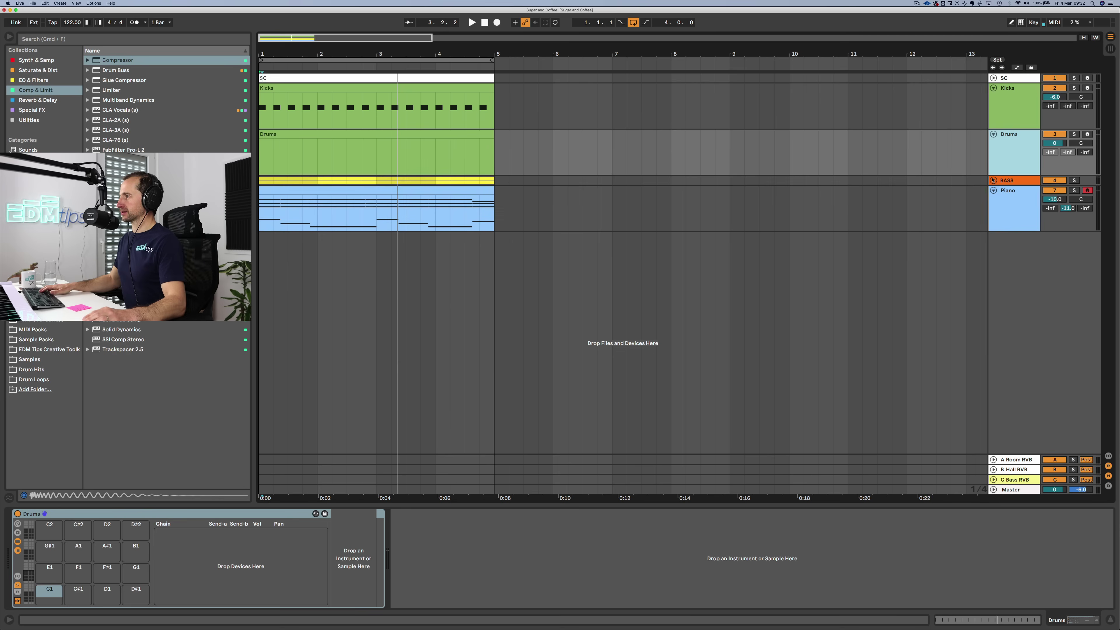
click(1006, 118)
click(1009, 151)
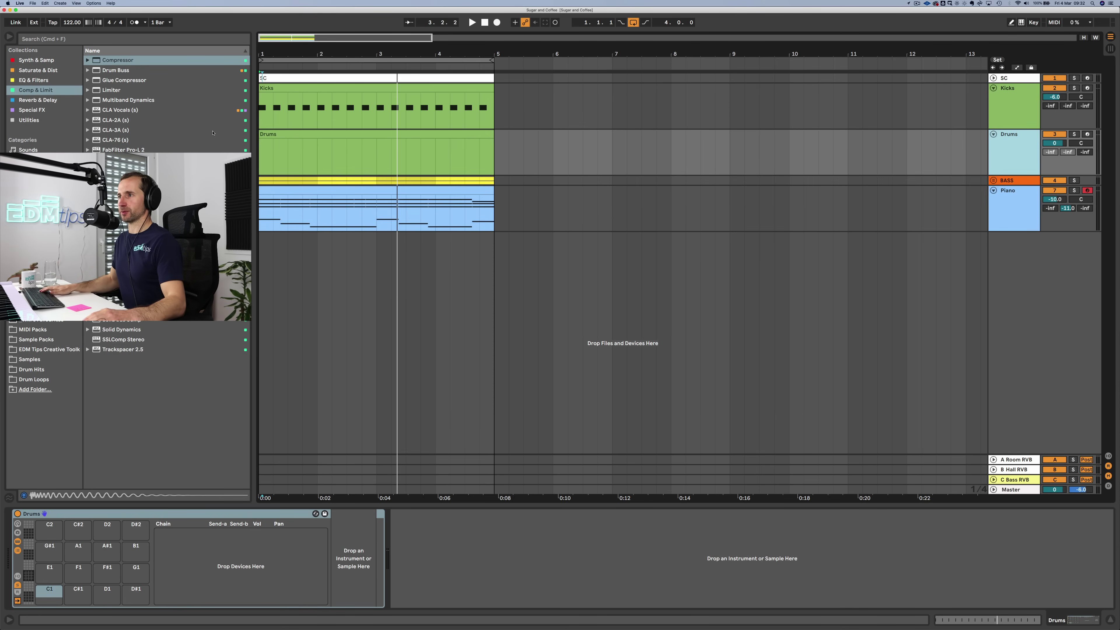
Step: Find the Dance Clap sample in the Drum Hits folder and load it onto the C1 pad of the Drums rack
click(38, 80)
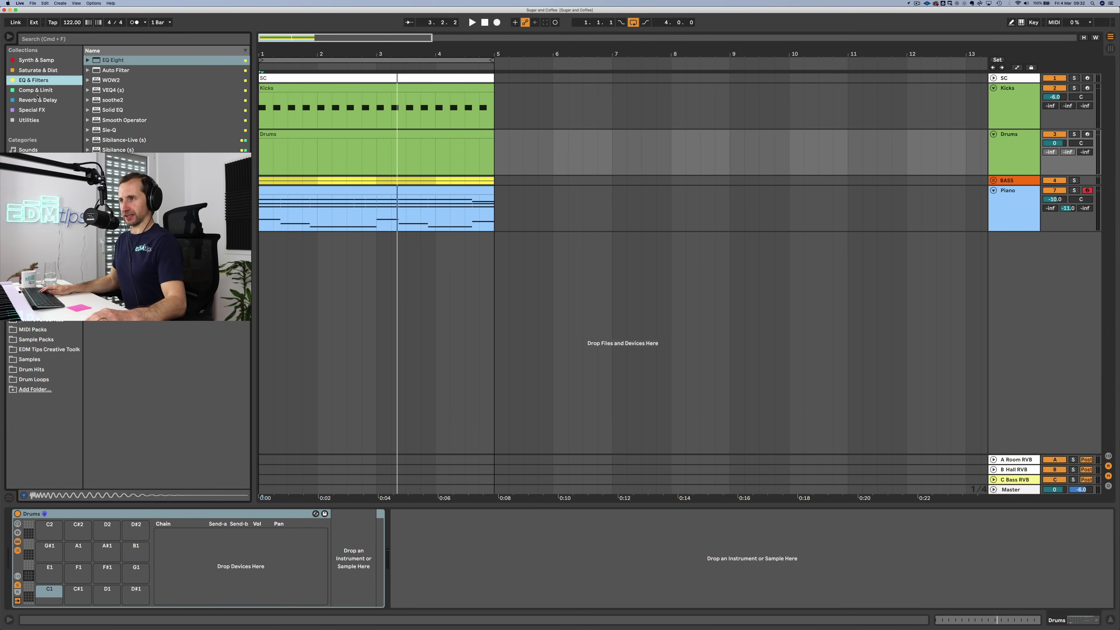
click(37, 324)
click(118, 117)
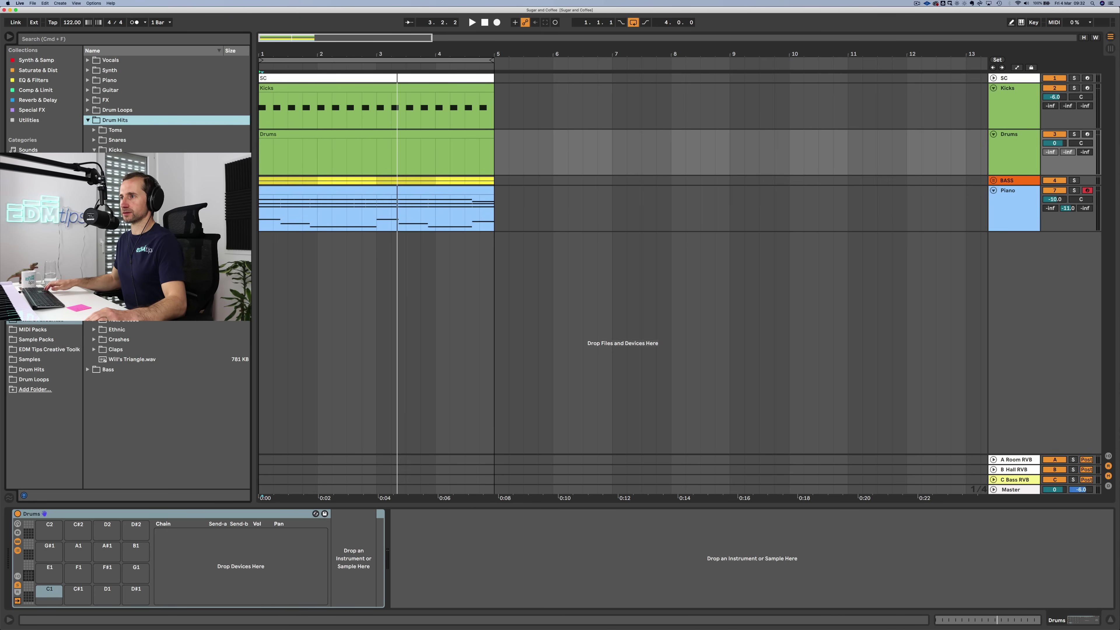
click(119, 150)
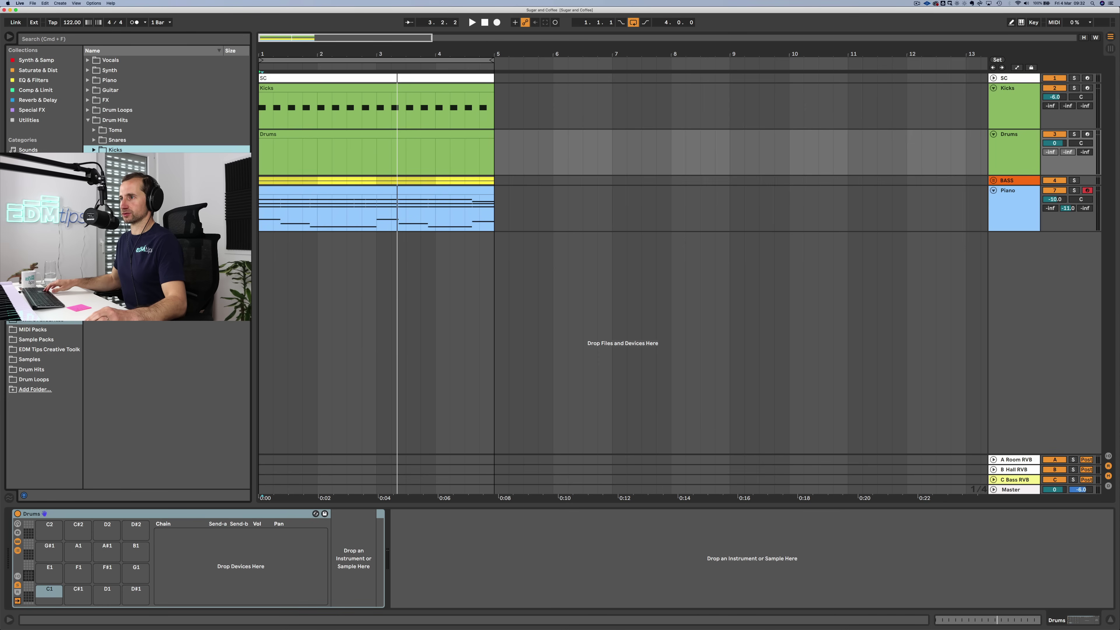
click(118, 169)
key(Down)
key(Down)
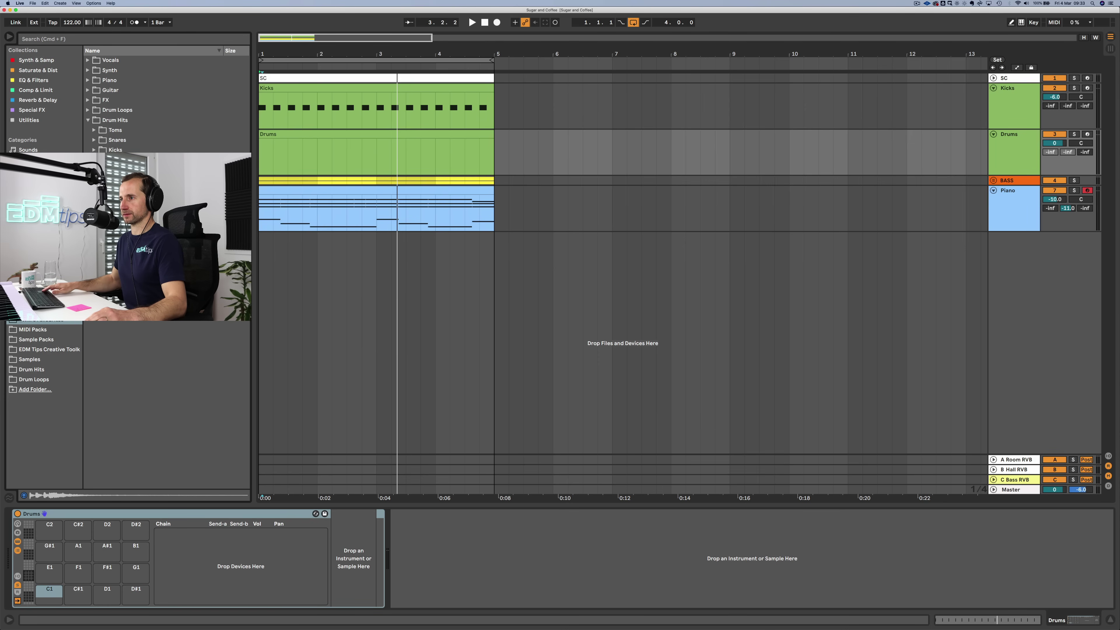
drag(118, 190, 56, 594)
Step: Load the 909 Open Hat sample onto the C#1 pad and enable its filter with the frequency at 481 Hz
click(113, 120)
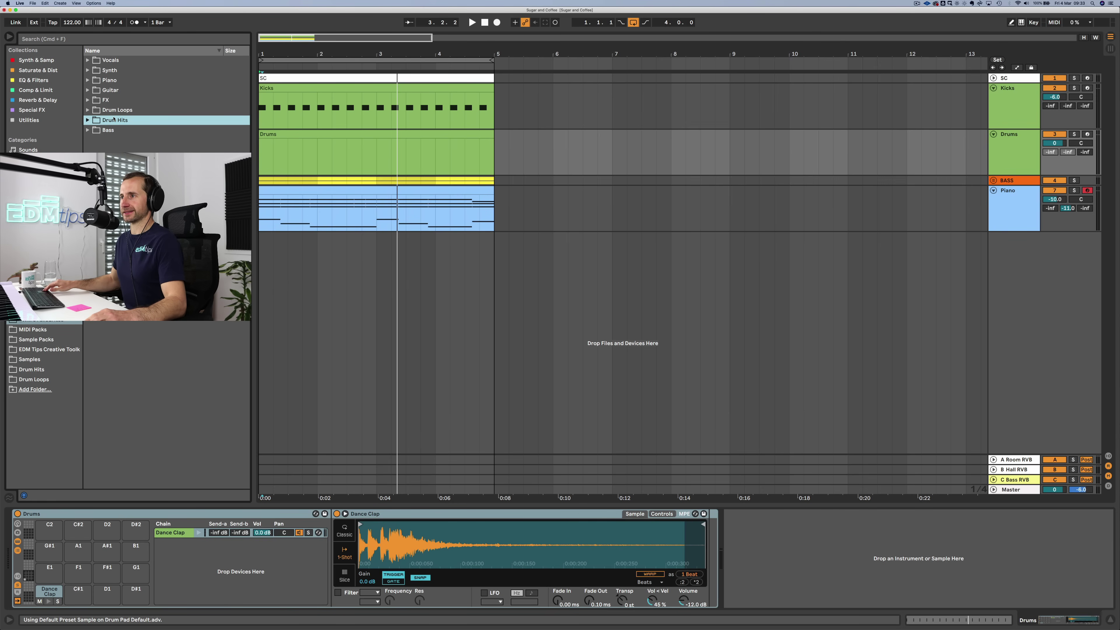
click(113, 120)
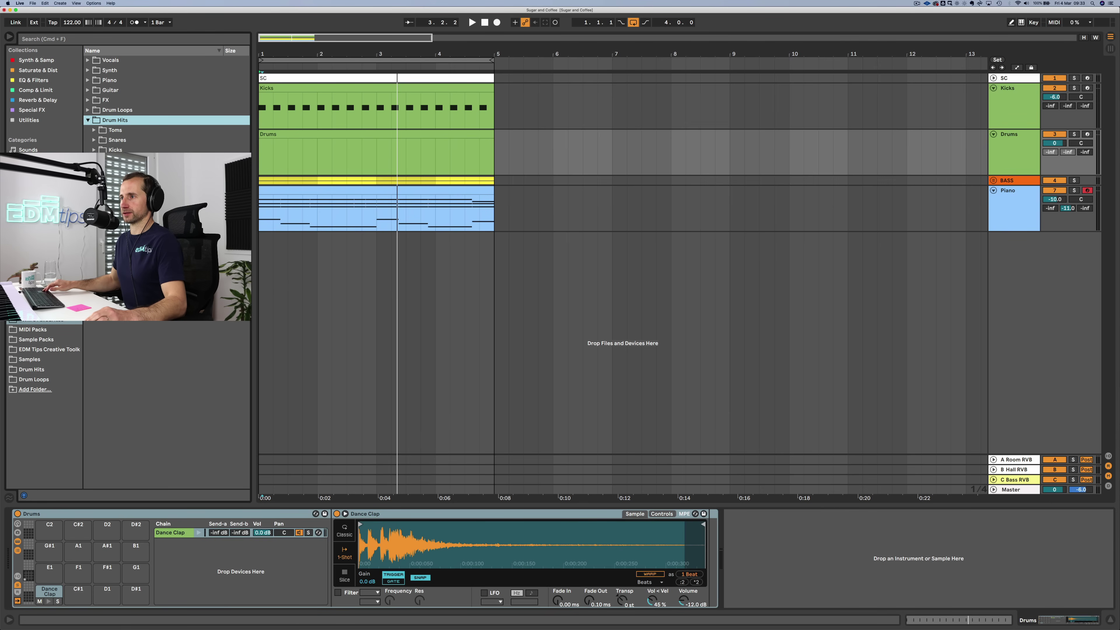
click(116, 170)
drag(128, 212, 195, 556)
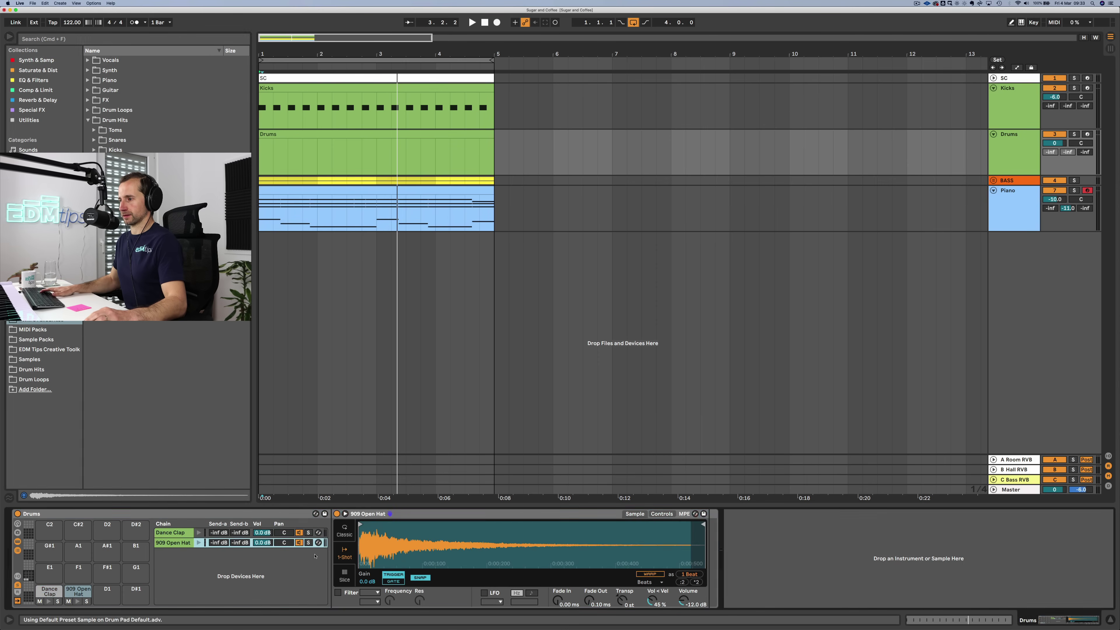
click(338, 592)
click(368, 593)
click(367, 569)
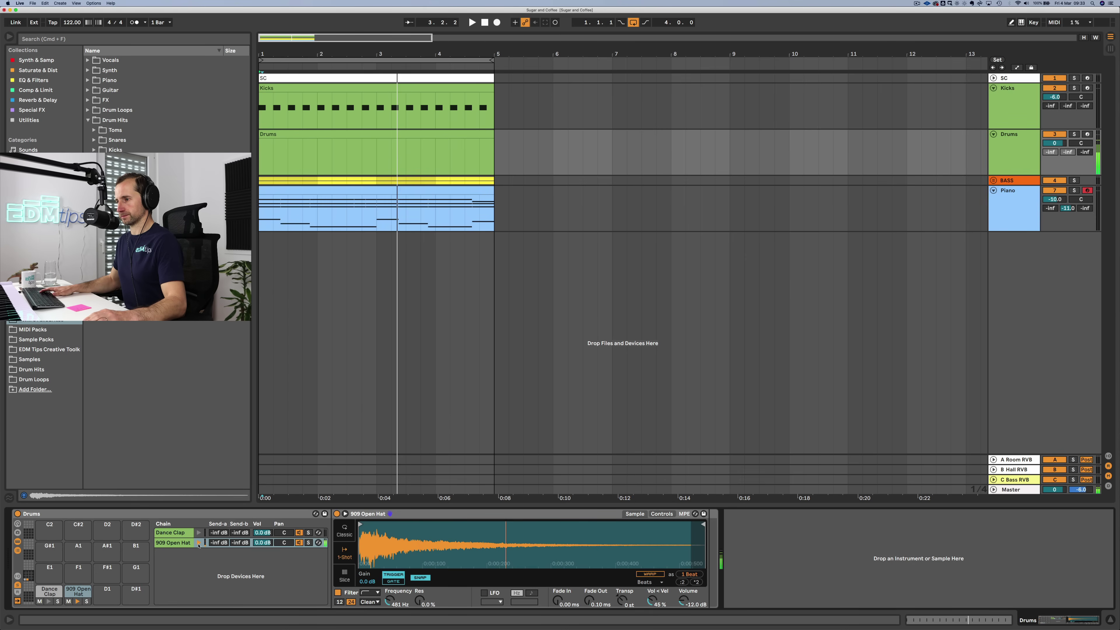
Step: Open the Drums MIDI clip and add a Dance Clap note on beat 1.2
click(272, 134)
double_click(272, 134)
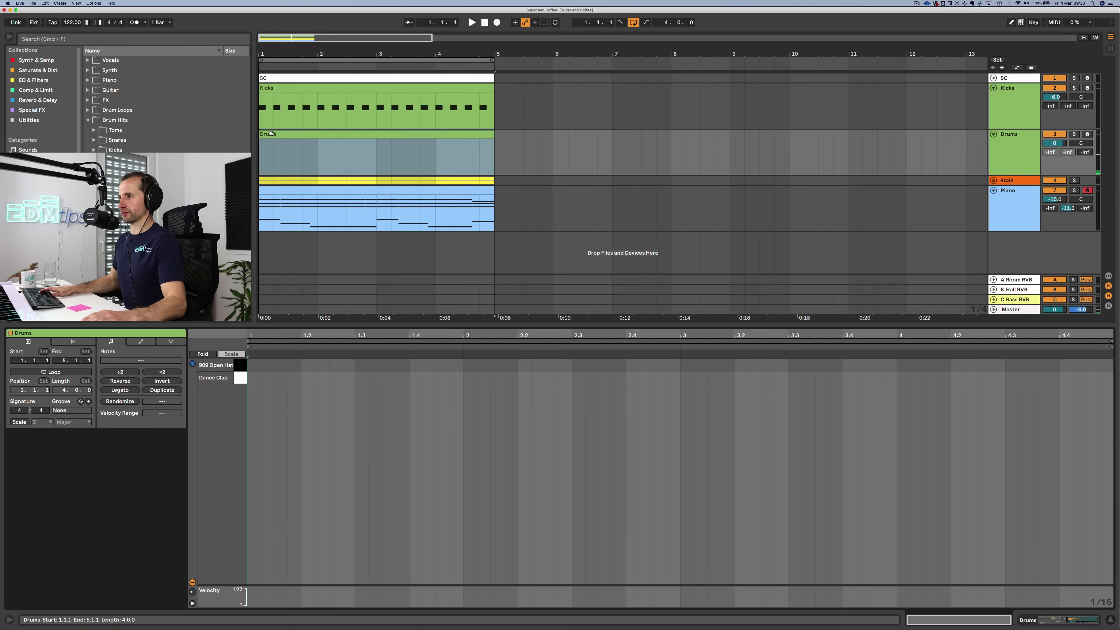
key(space)
double_click(306, 382)
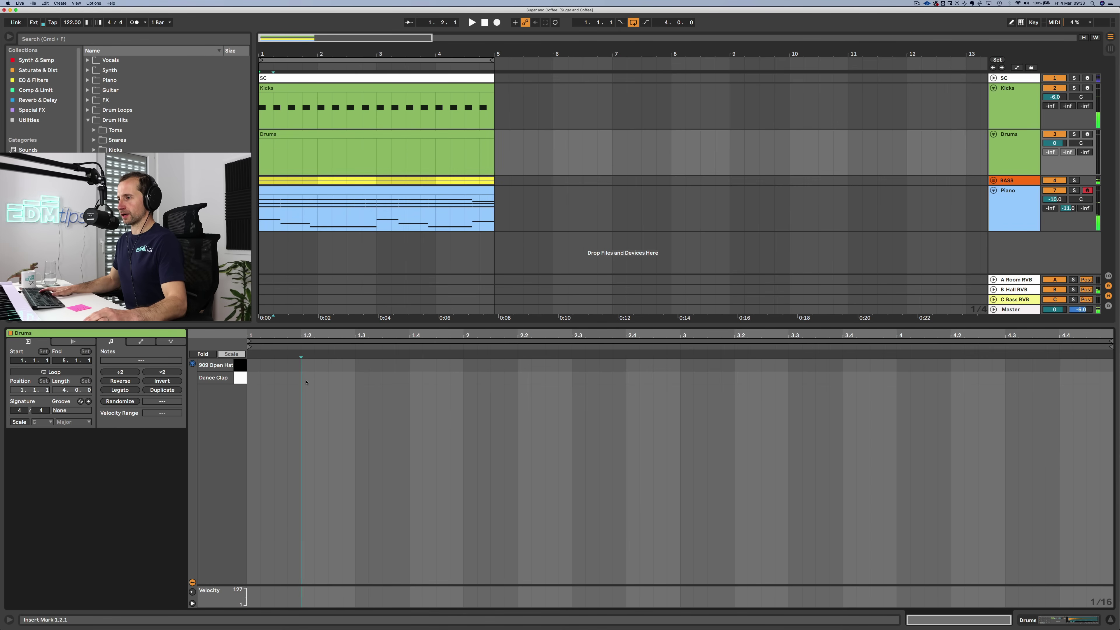
key(space)
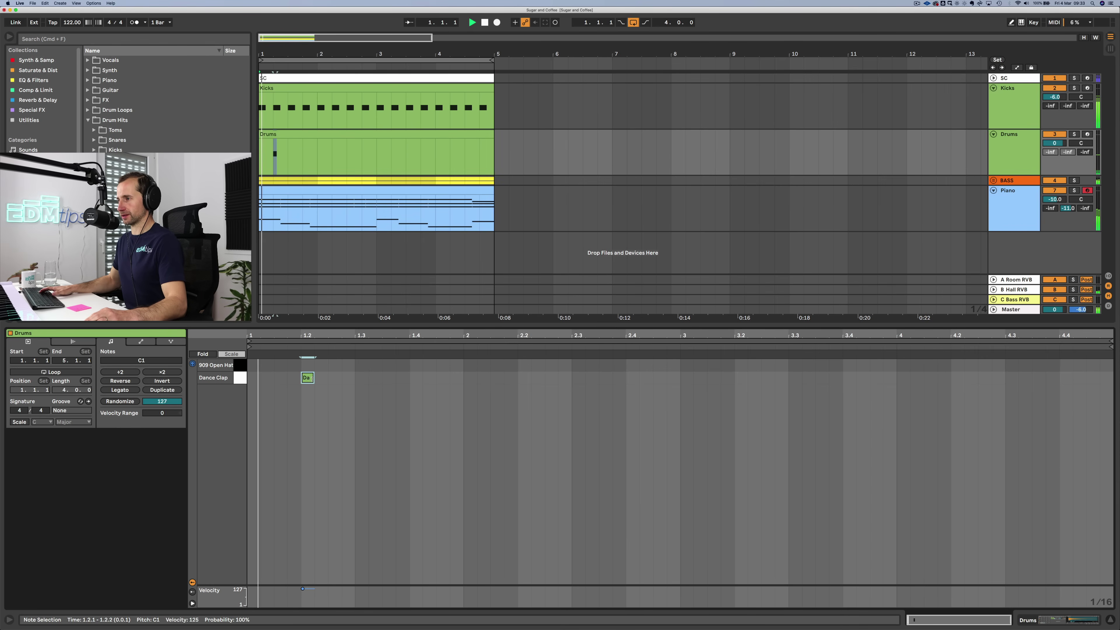
Step: Lengthen the clap note to an eighth and duplicate the two-beat range 1.1 to 1.3 across all four bars
drag(313, 379, 248, 377)
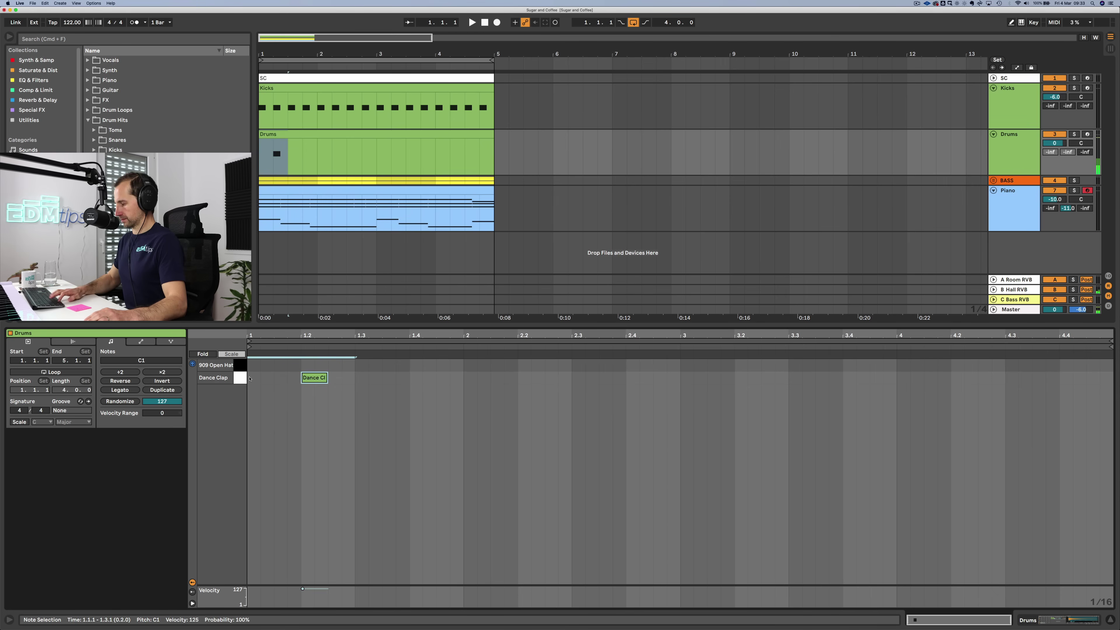
key(super+d)
key(super+d)
key(super+d)
key(super+d)
key(super+d)
key(super+d)
key(super+d)
key(super+d)
Step: Play the loop and lower the chain volumes to -1.0 dB for Dance Clap and -5.0 dB for 909 Open Hat
key(space)
key(shift+Tab)
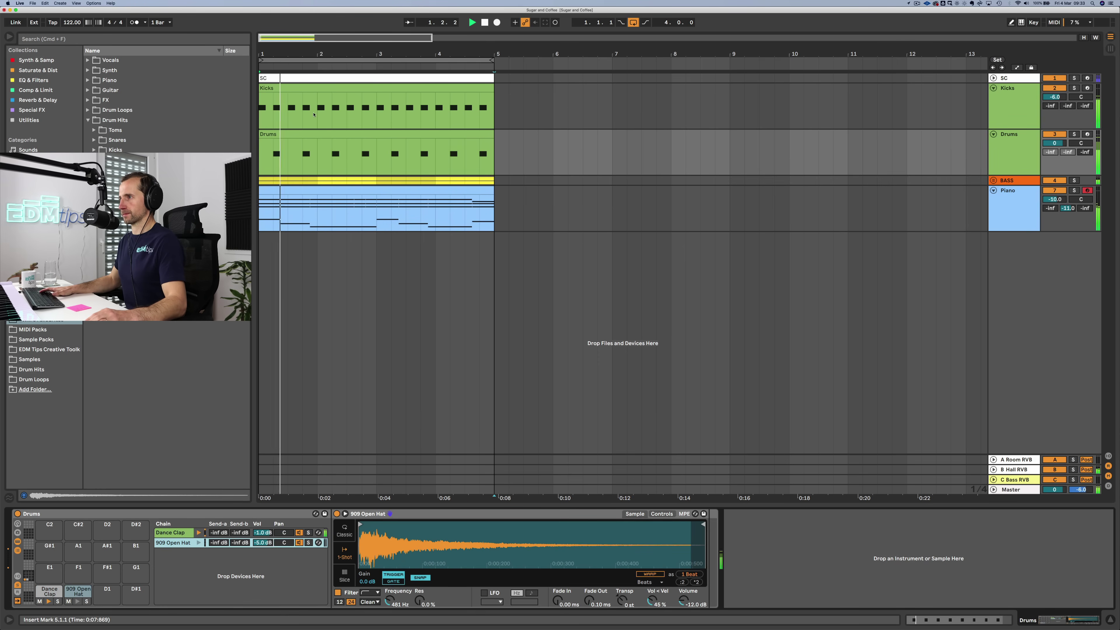
key(space)
Step: Open the Drums MIDI clip and add an eighth-note 909 Open Hat on the offbeat between 1.1 and 1.2
double_click(346, 135)
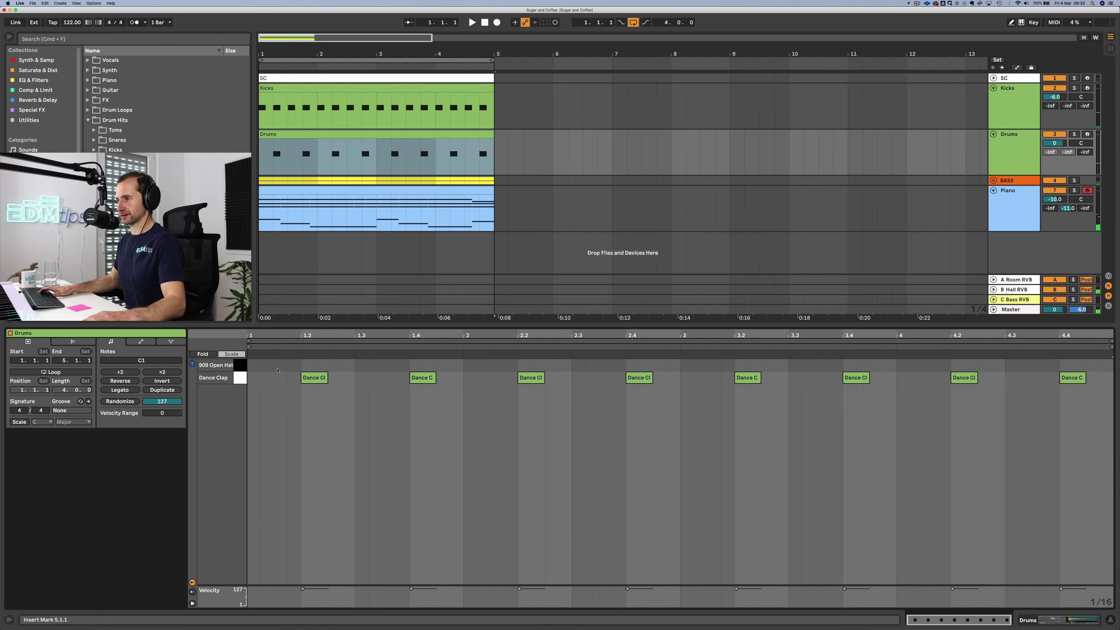
double_click(280, 366)
drag(285, 368, 296, 364)
Step: Duplicate the one-beat open hat pattern from 1.1 to 1.2 on every beat across all four bars
click(254, 369)
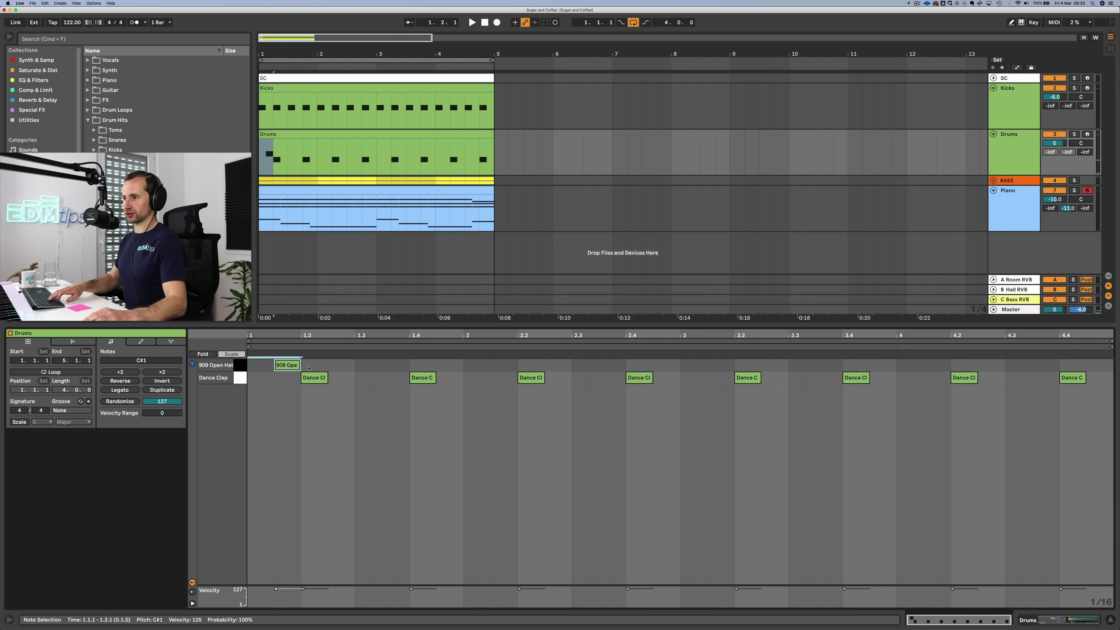
key(super+d)
key(super+d)
key(super+d)
key(super+d)
key(super+d)
key(super+d)
key(super+d)
key(super+d)
key(super+d)
key(super+d)
key(super+d)
key(super+d)
key(super+d)
key(super+d)
key(super+d)
Step: Switch the 909 Open Hat sampler to Classic mode, with filter frequency 411 Hz and chain volume -6.8 dB, while playing the loop
key(shift+Tab)
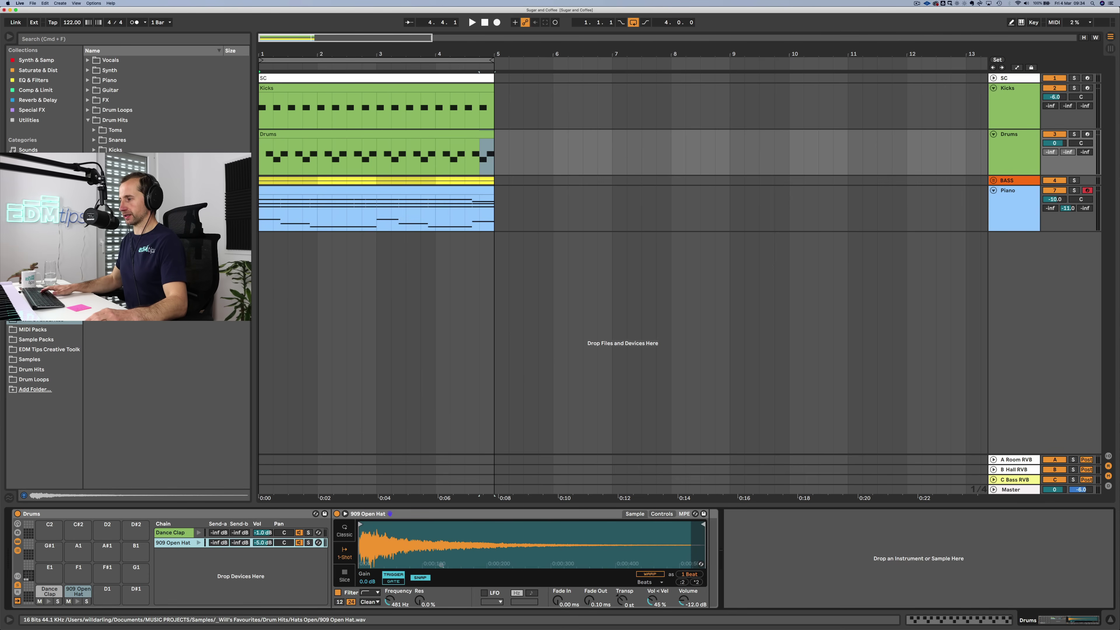
click(345, 531)
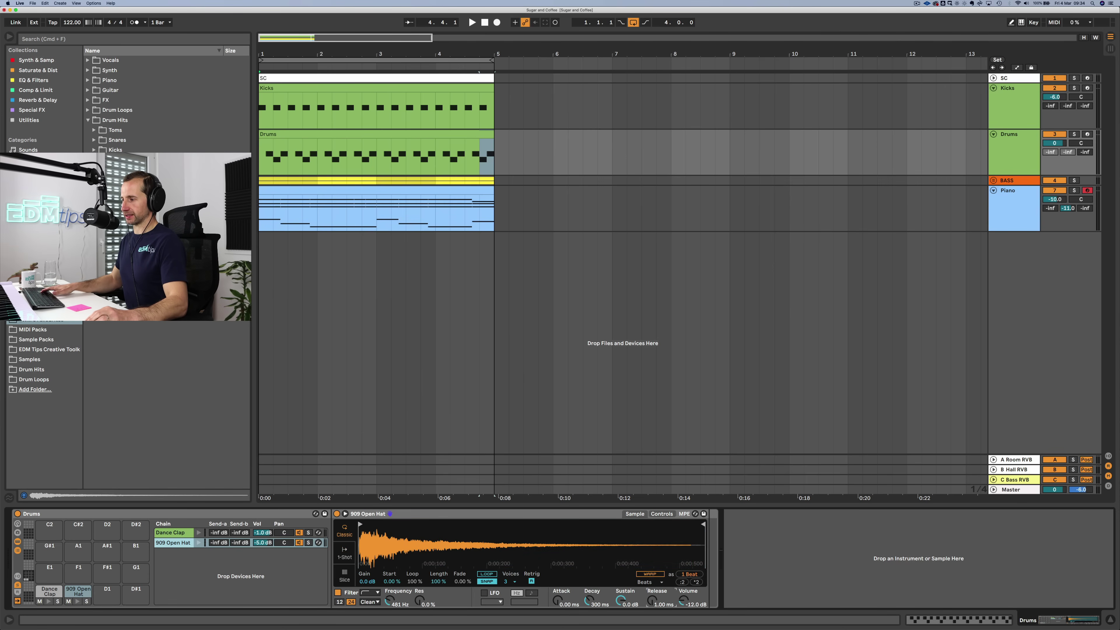
key(space)
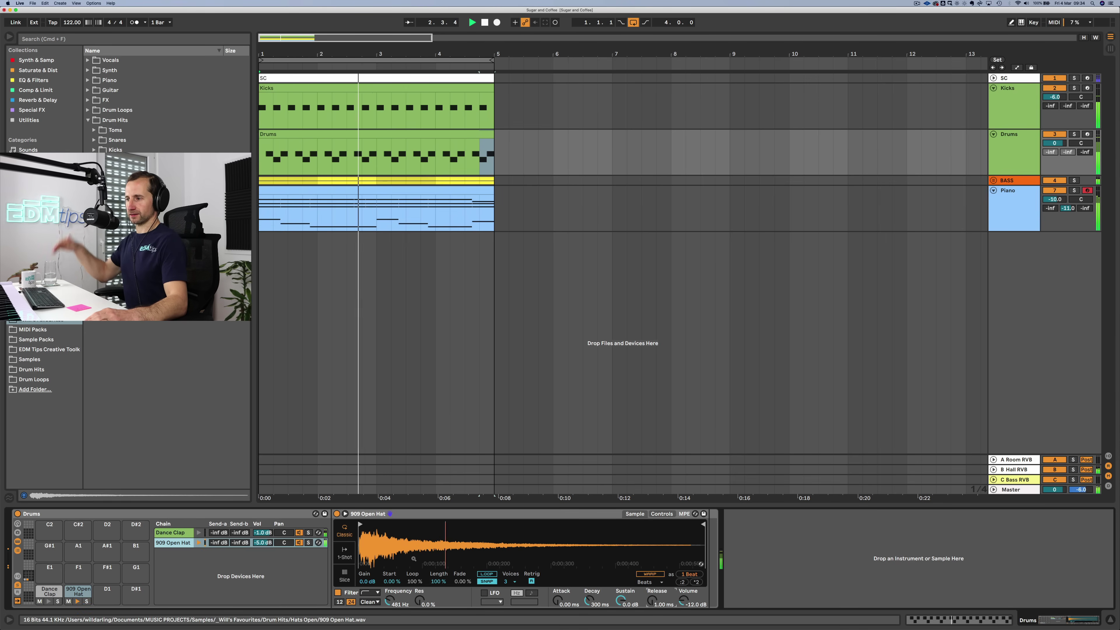
drag(389, 601, 390, 604)
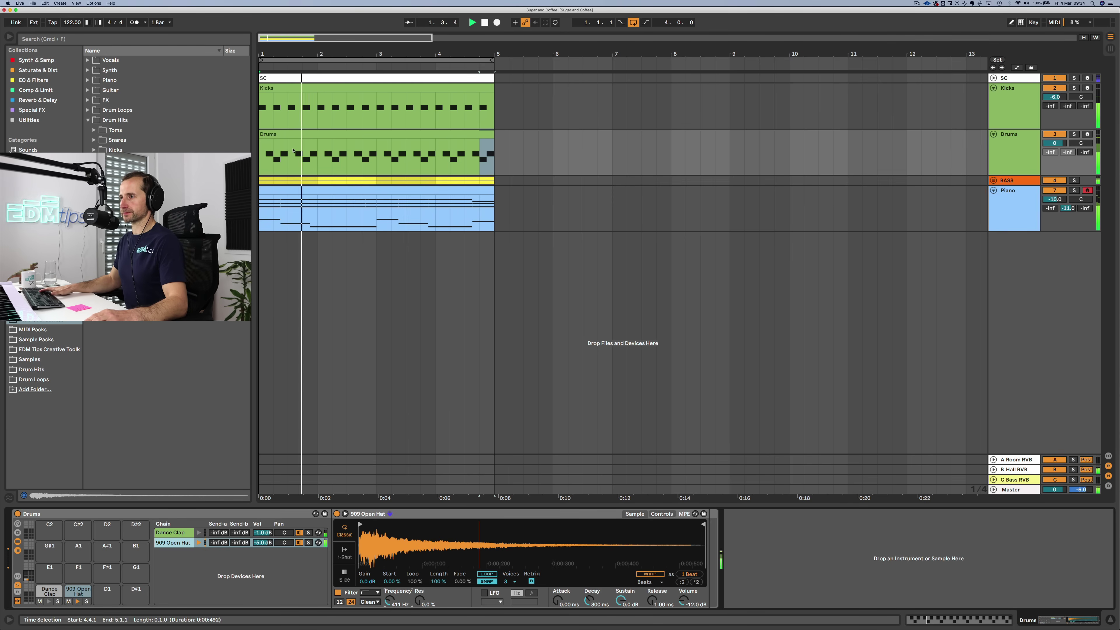
drag(262, 542, 263, 546)
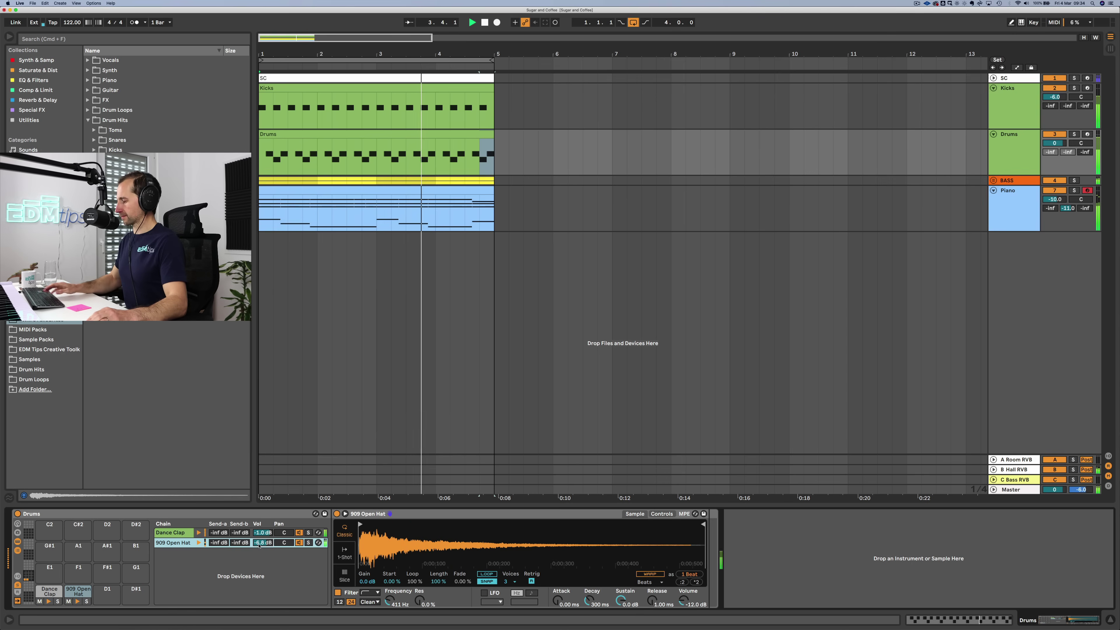
key(space)
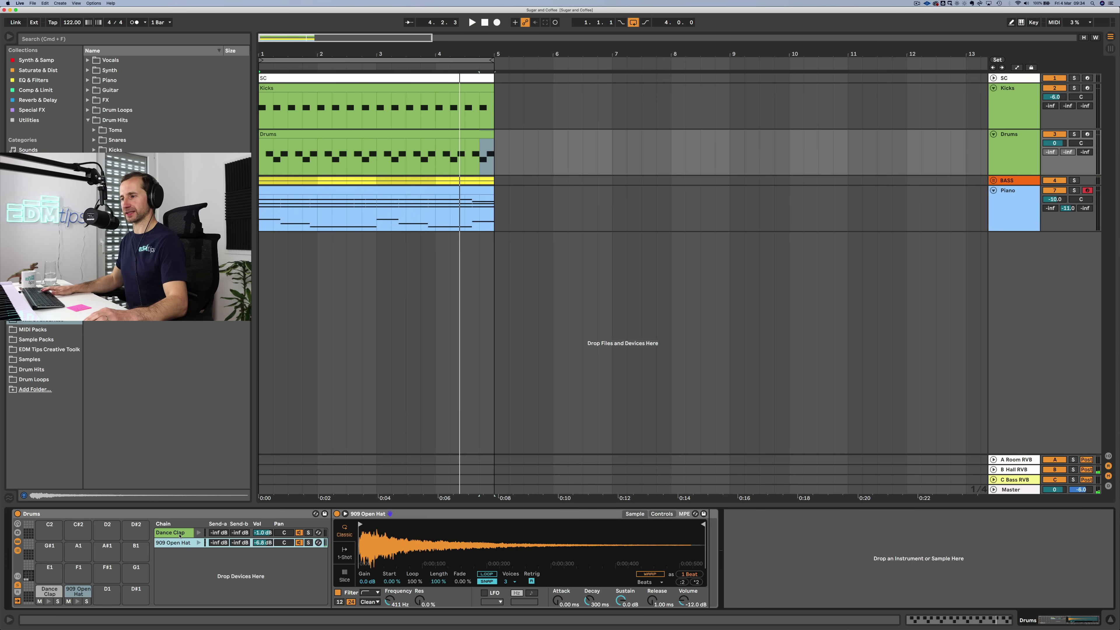
Step: Examine the effect devices on the A Room RVB return track from the mixer view
key(Tab)
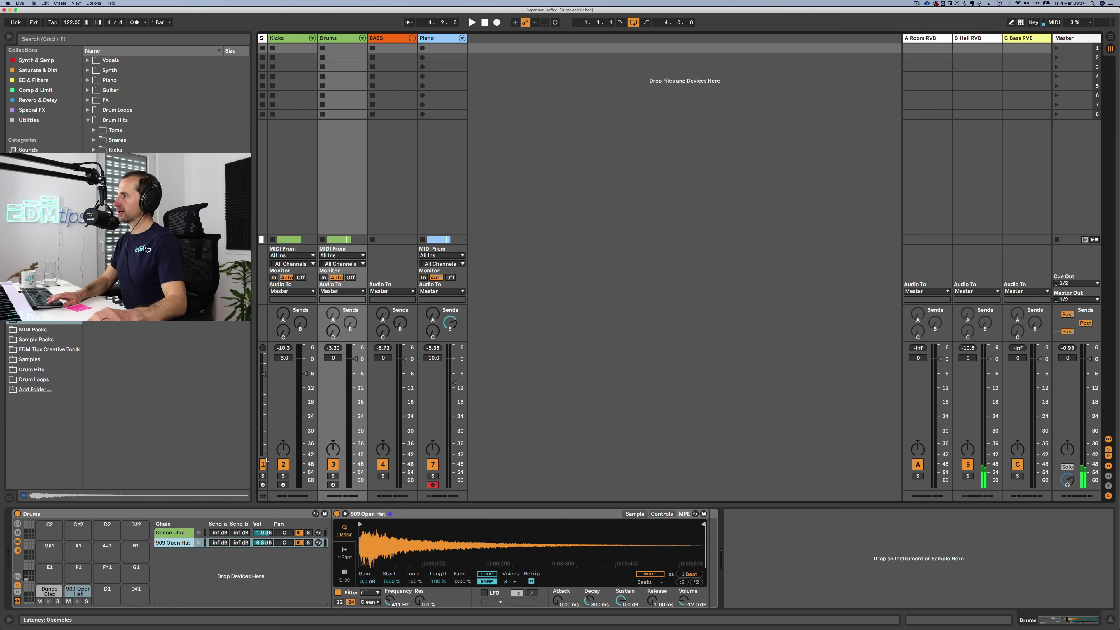
click(927, 40)
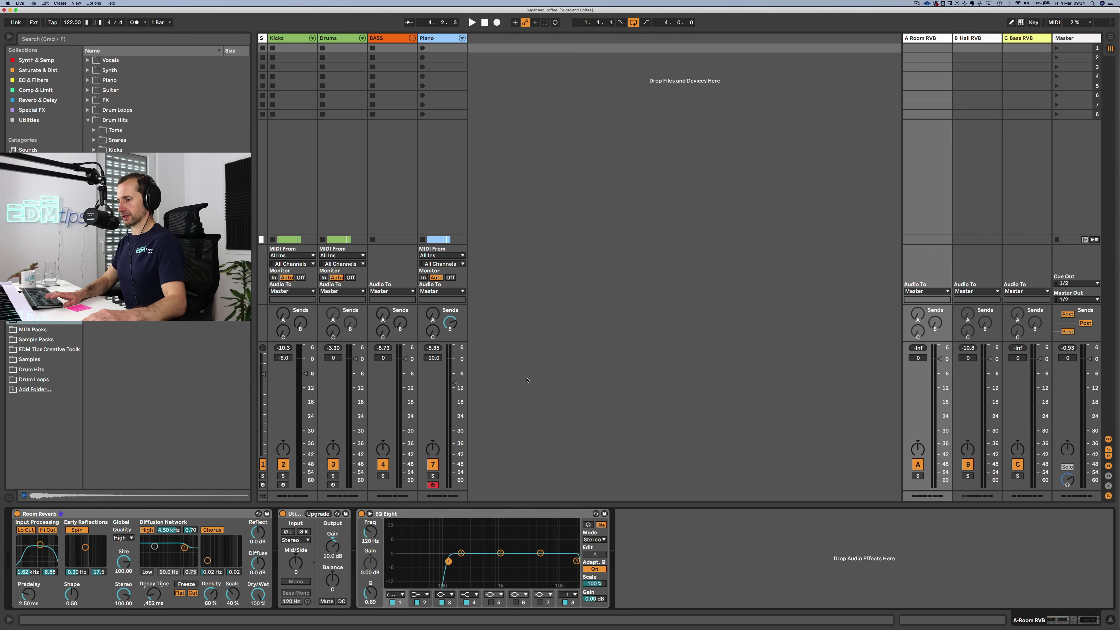
key(Tab)
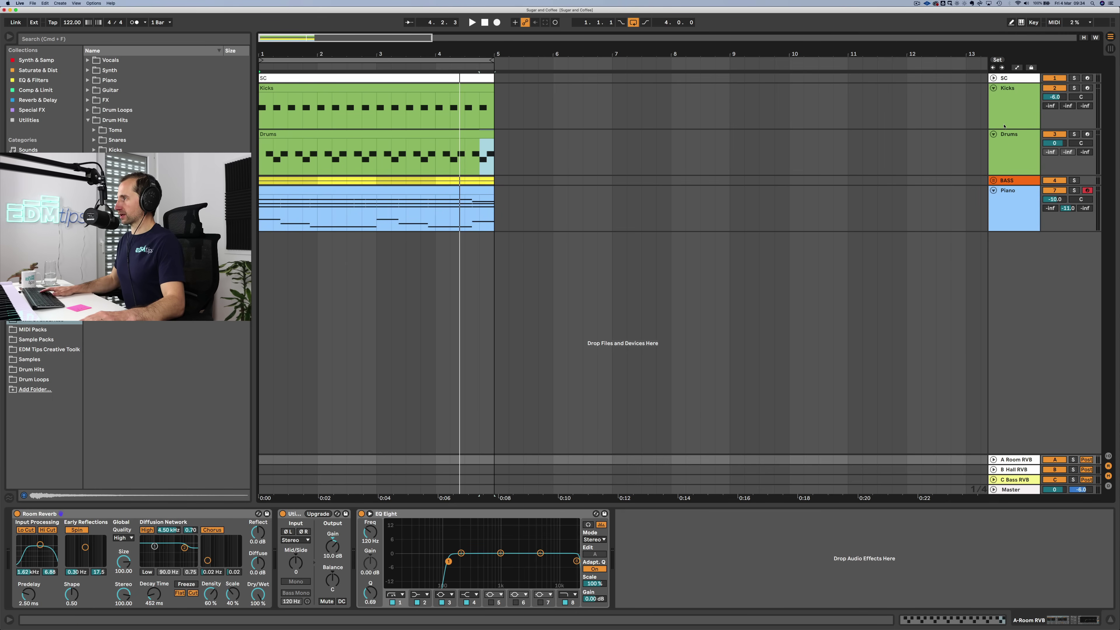
Step: Review the Drums rack's return chains and the output routing options of the a Reverb chain
click(1005, 144)
click(18, 575)
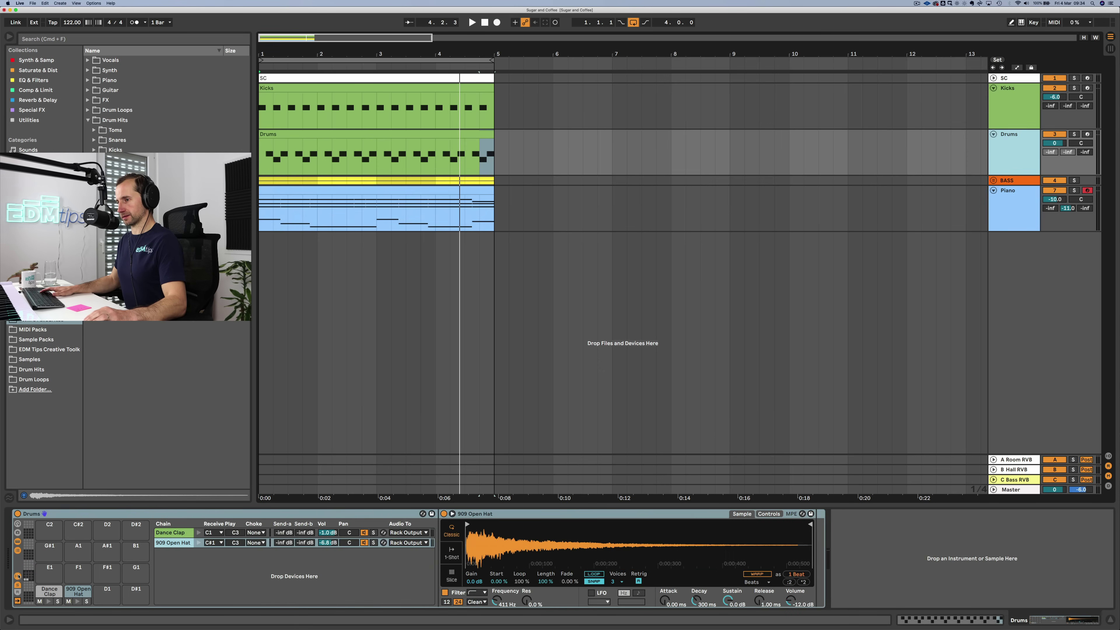
click(19, 575)
click(17, 575)
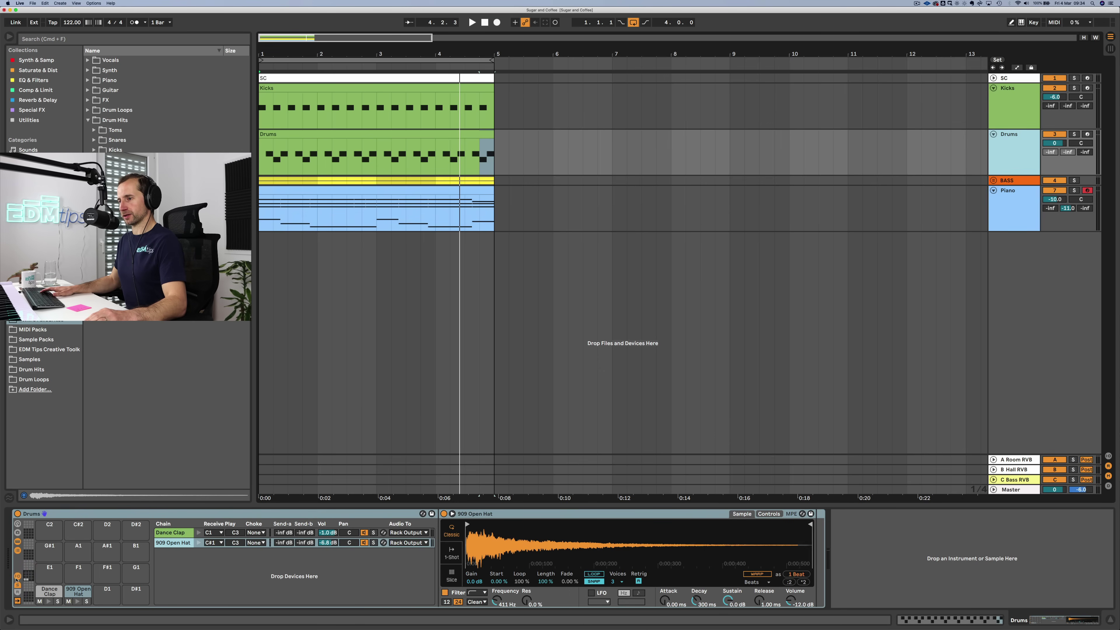
click(17, 592)
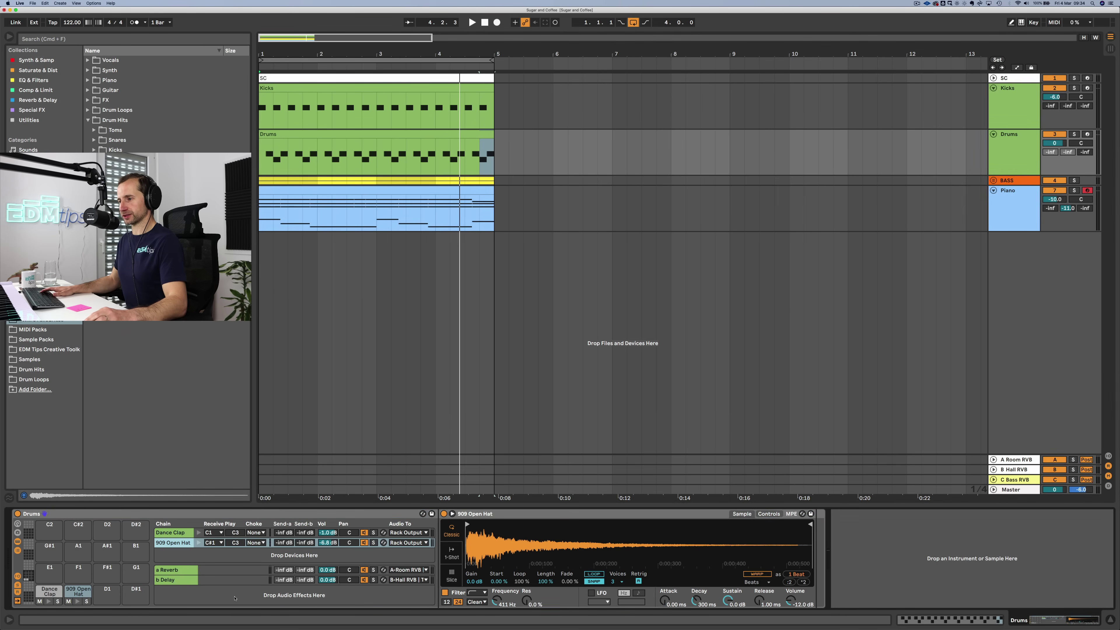
click(215, 595)
click(400, 569)
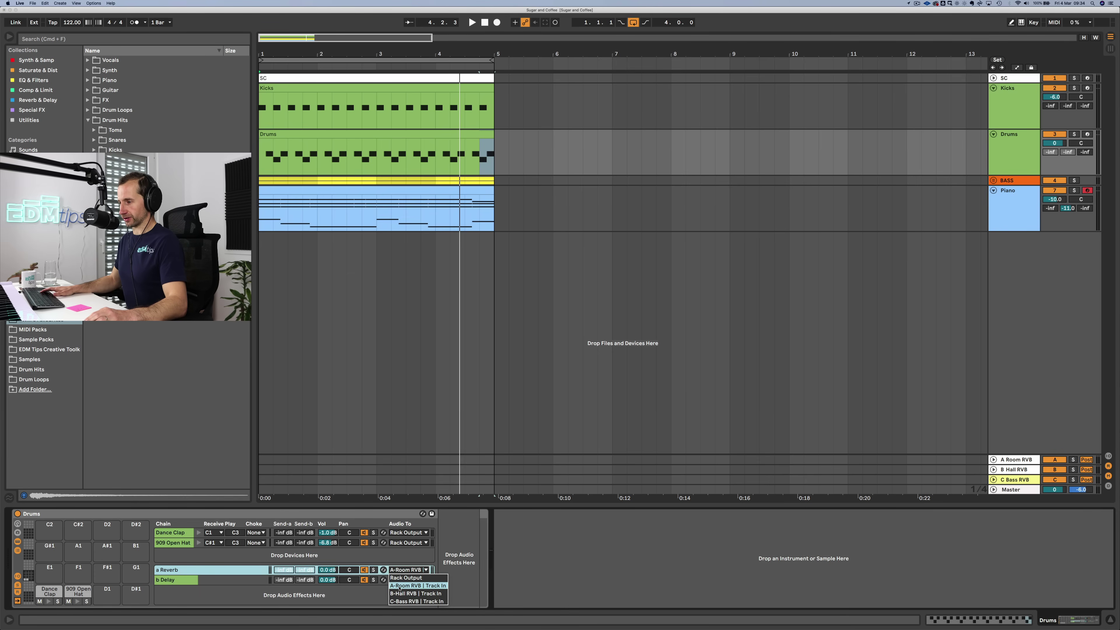
click(345, 599)
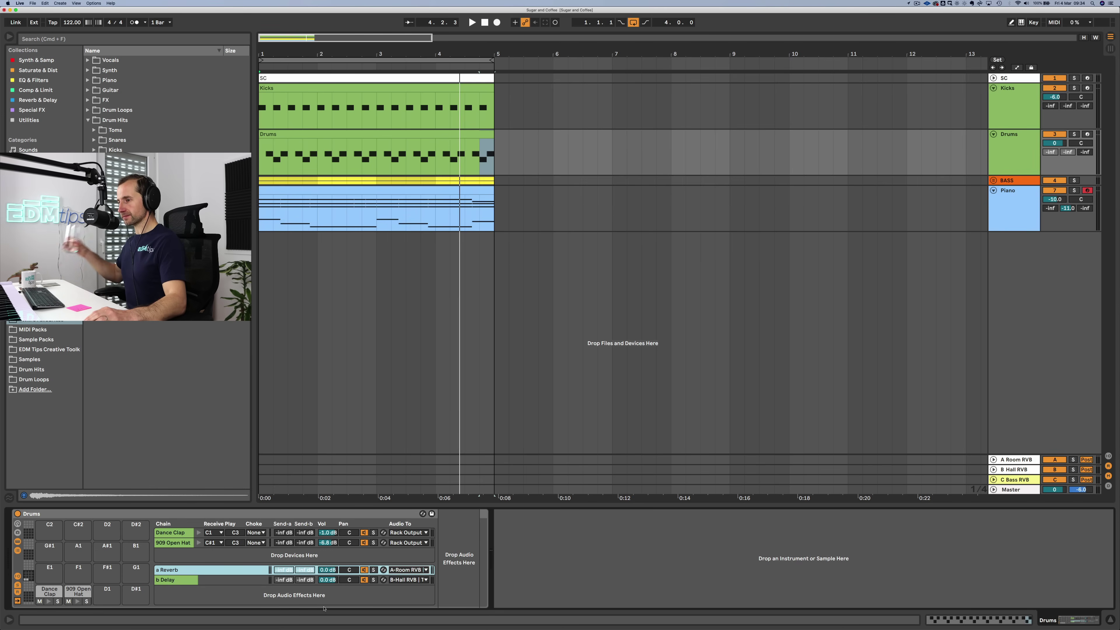
click(17, 592)
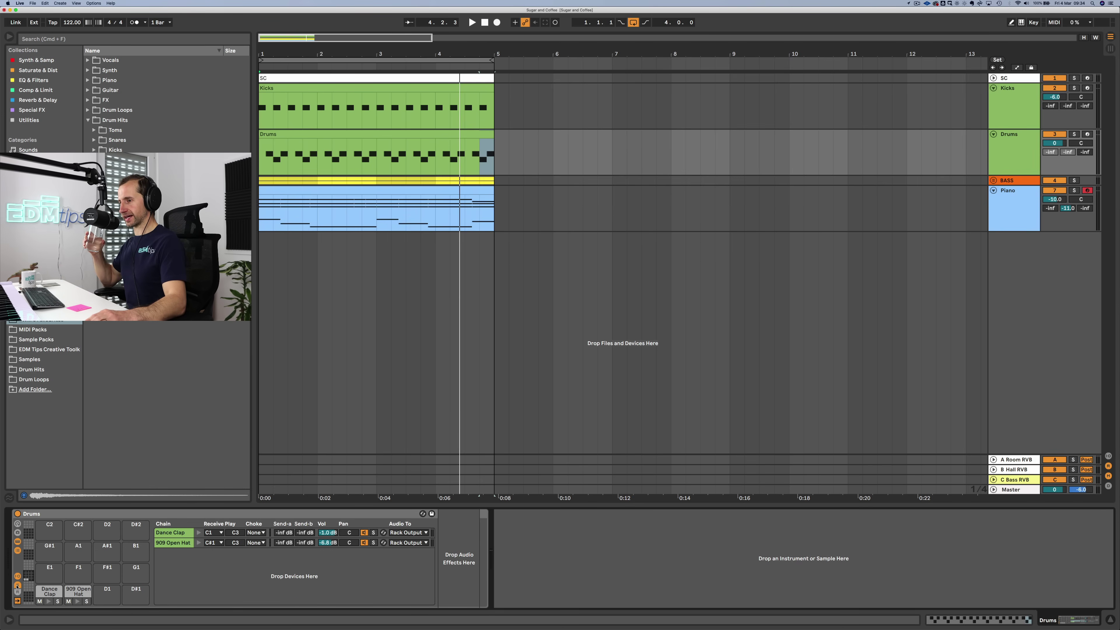
click(17, 576)
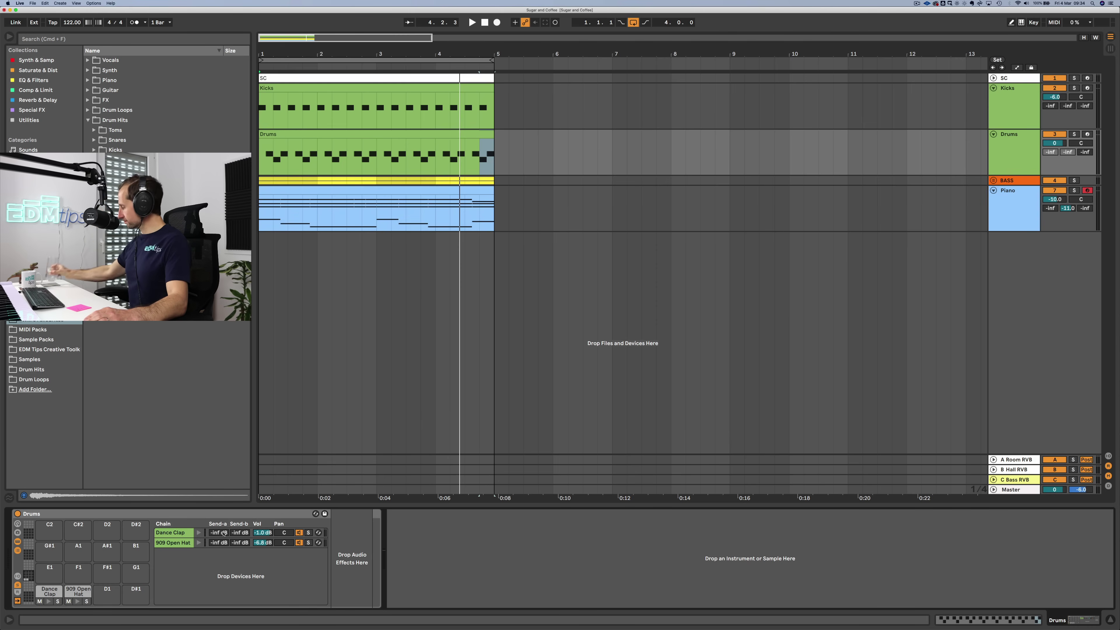
Step: Play the loop and set Send-a to -7.5 dB for Dance Clap and -1.6 dB for 909 Open Hat
key(space)
drag(223, 533, 223, 521)
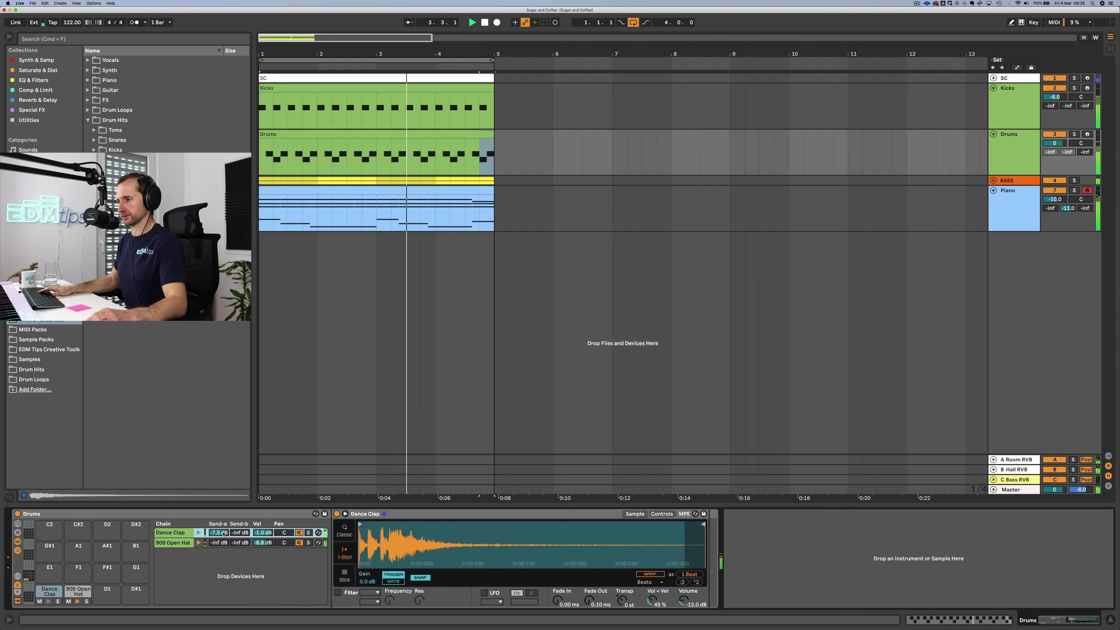
drag(219, 546, 220, 513)
Step: Lower the 909 Open Hat chain volume to -7.4 dB, stop playback and save the set
drag(264, 545, 264, 546)
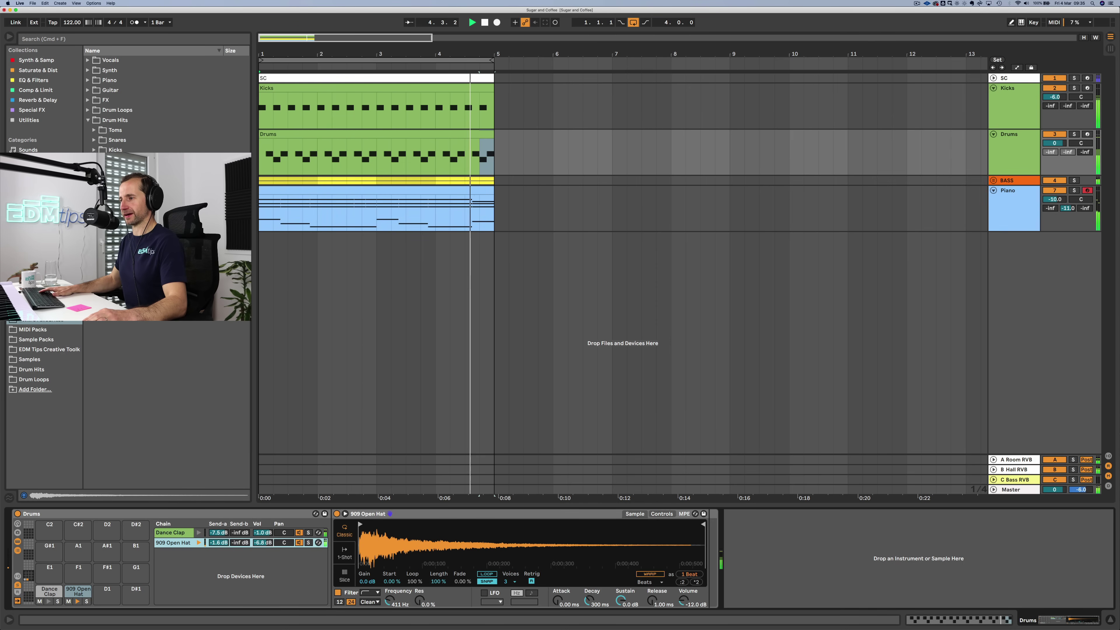
key(space)
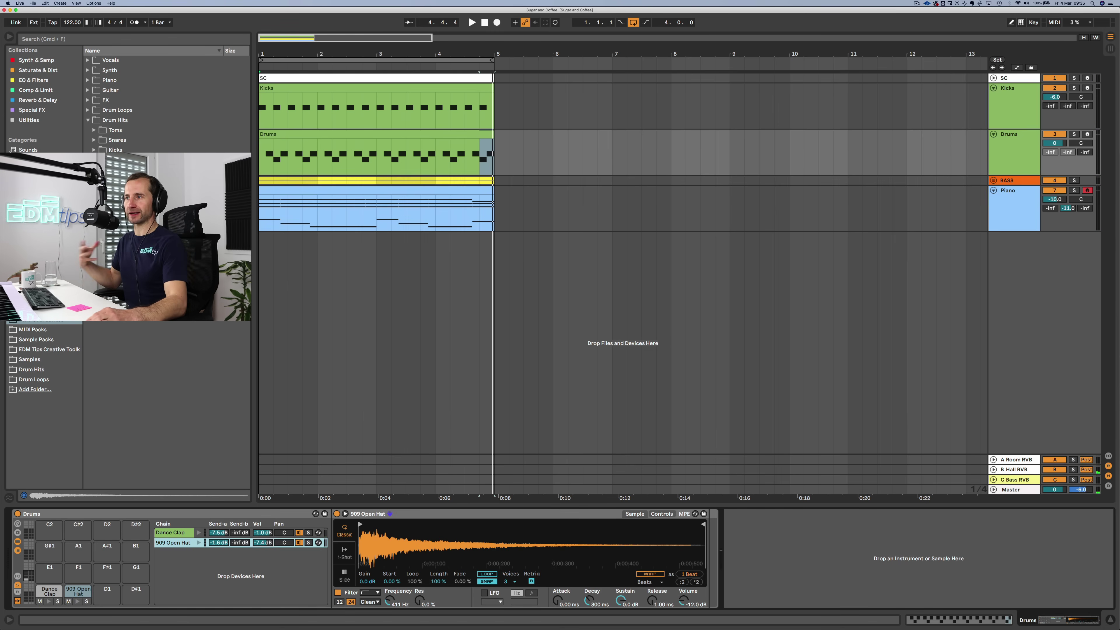
key(super+s)
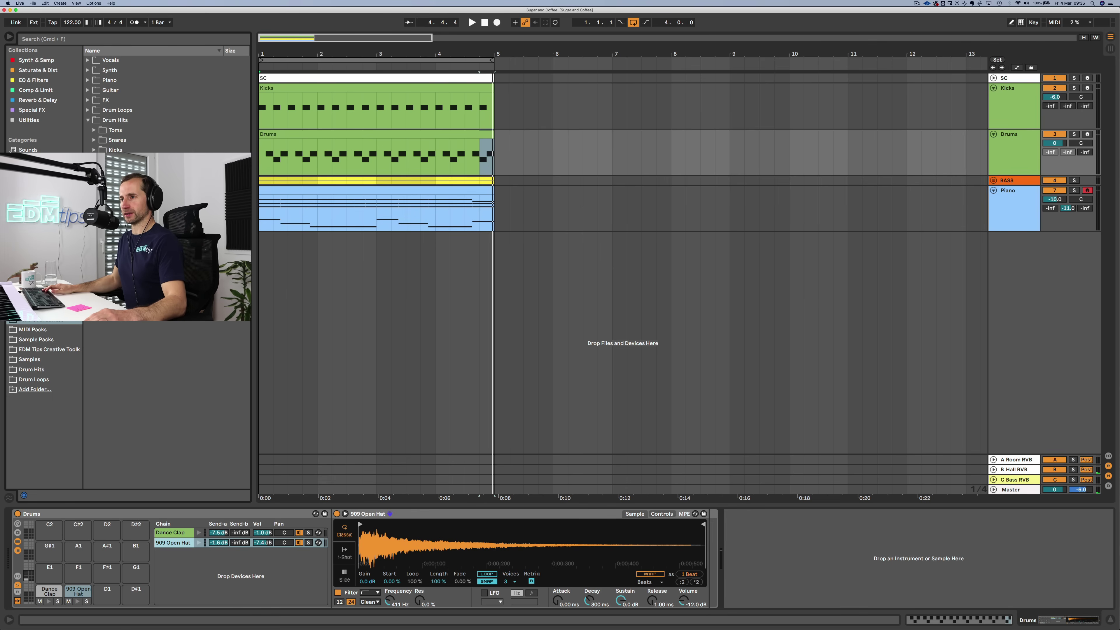
Step: Browse the Drum Hits library to Claps and expand the VEH3 Claps folder
click(35, 373)
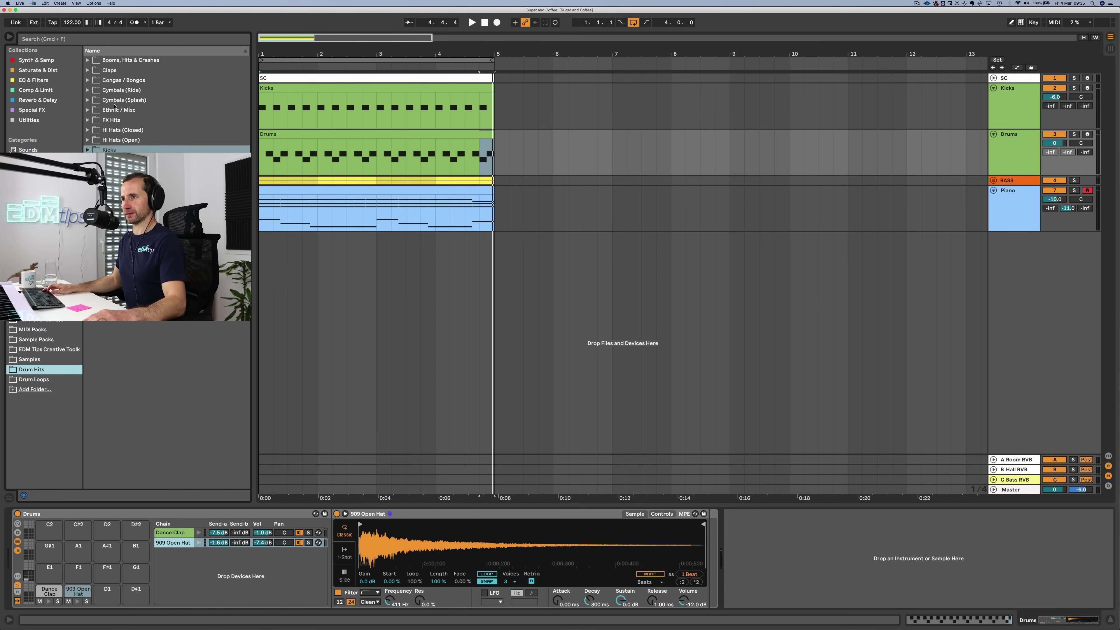
click(116, 72)
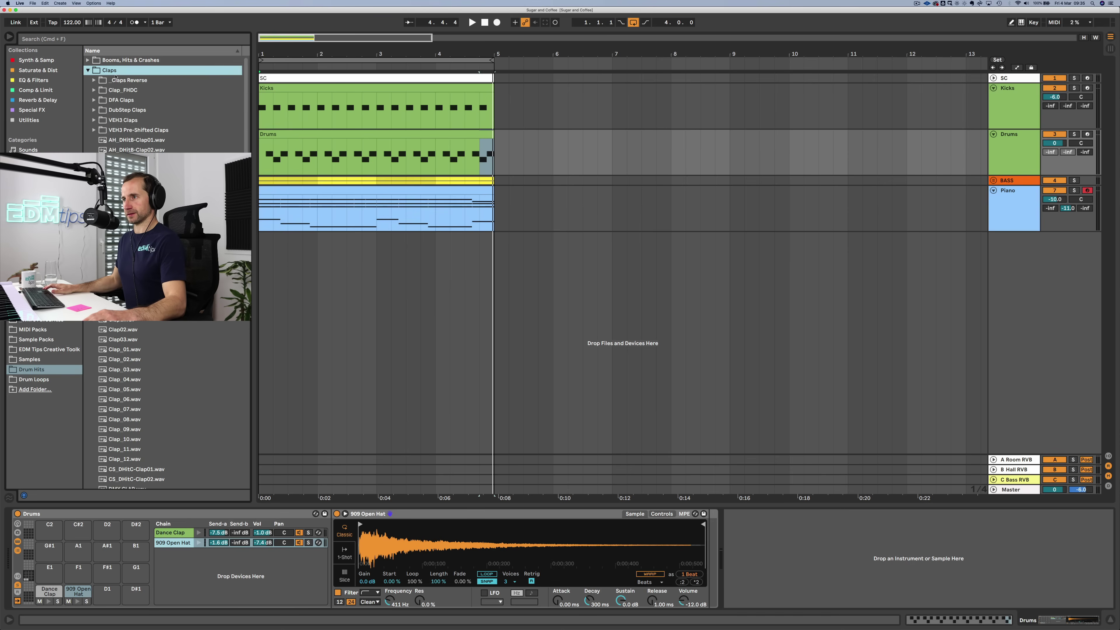
click(121, 124)
key(Right)
Step: Audition the VEH3 clap samples and load VEH3 Claps 006 onto the D1 pad of the Drums rack
key(Down)
key(Down)
key(Down)
key(Up)
key(Up)
key(Down)
key(Down)
key(Down)
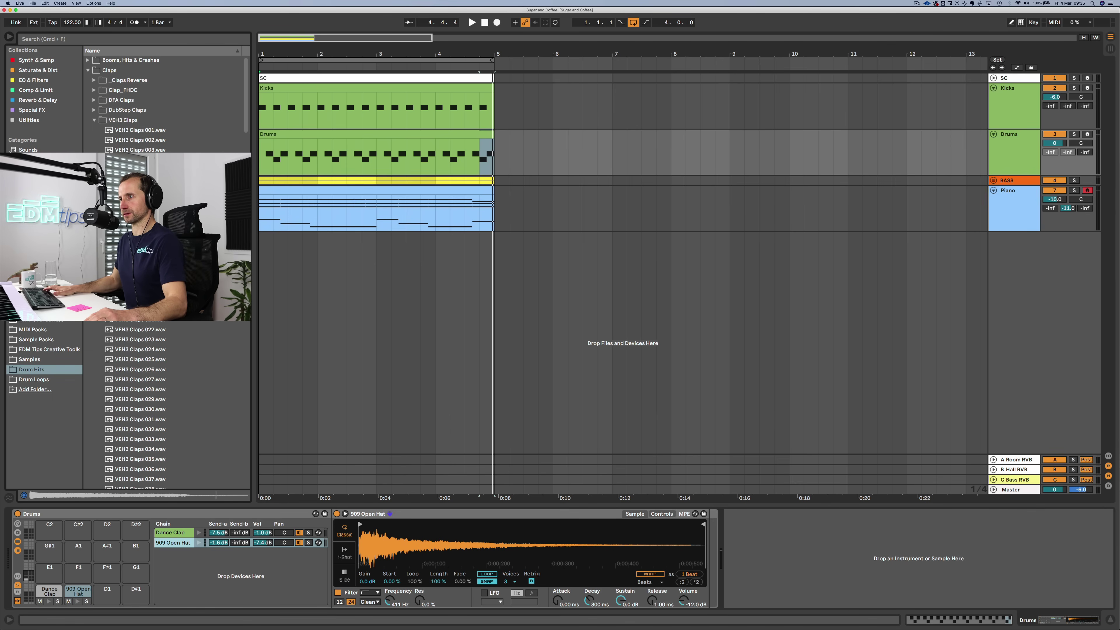
drag(130, 537, 188, 555)
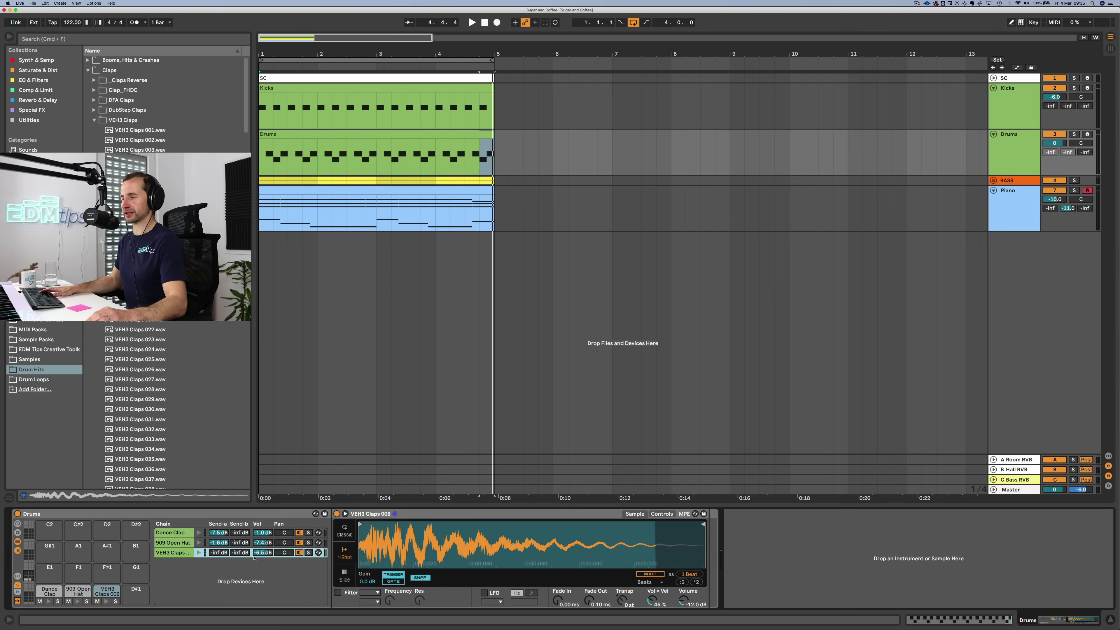
Step: Copy all the Dance Clap notes in the Drums clip up to the VEH3 Claps 006 row
double_click(268, 147)
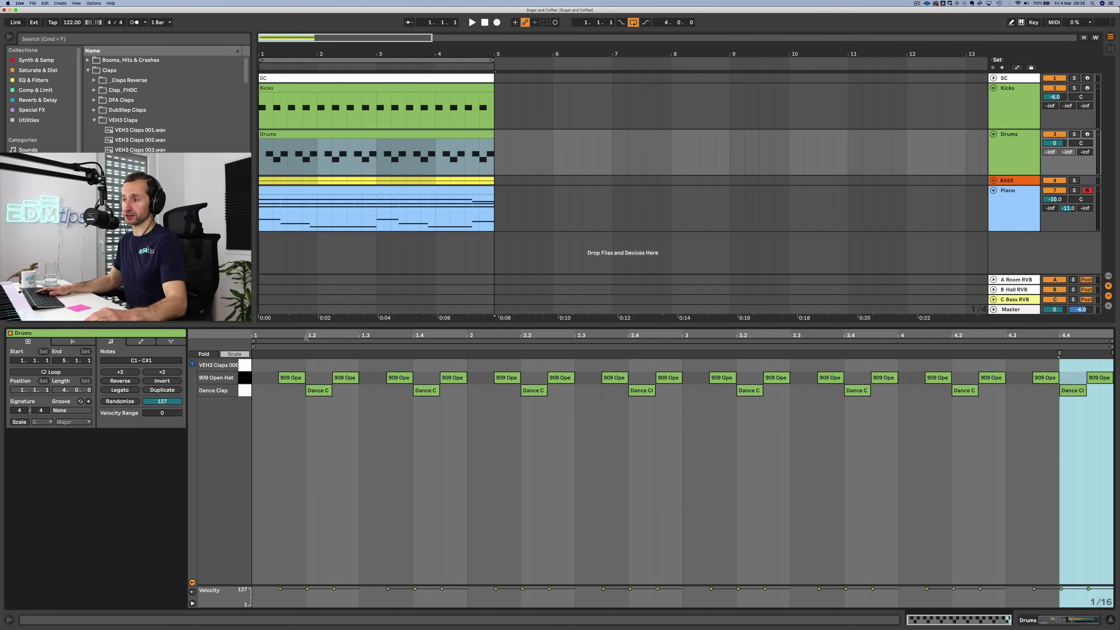
click(249, 392)
drag(314, 391, 330, 369)
key(shift+Tab)
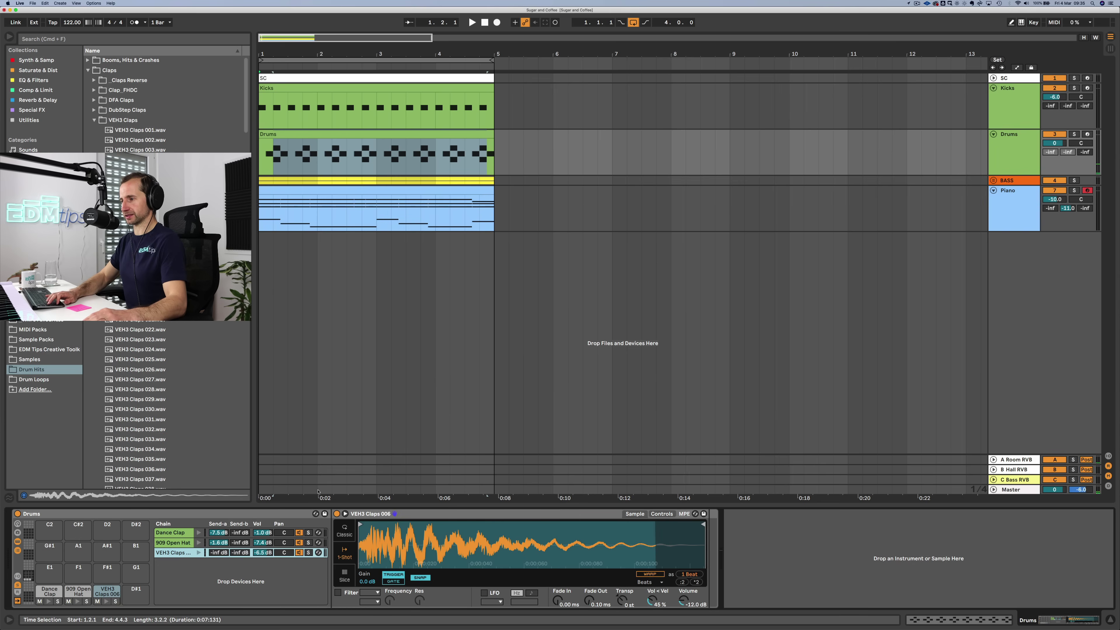
Step: Play the loop and lower the VEH3 Claps 006 chain volume to -8.4 dB
key(space)
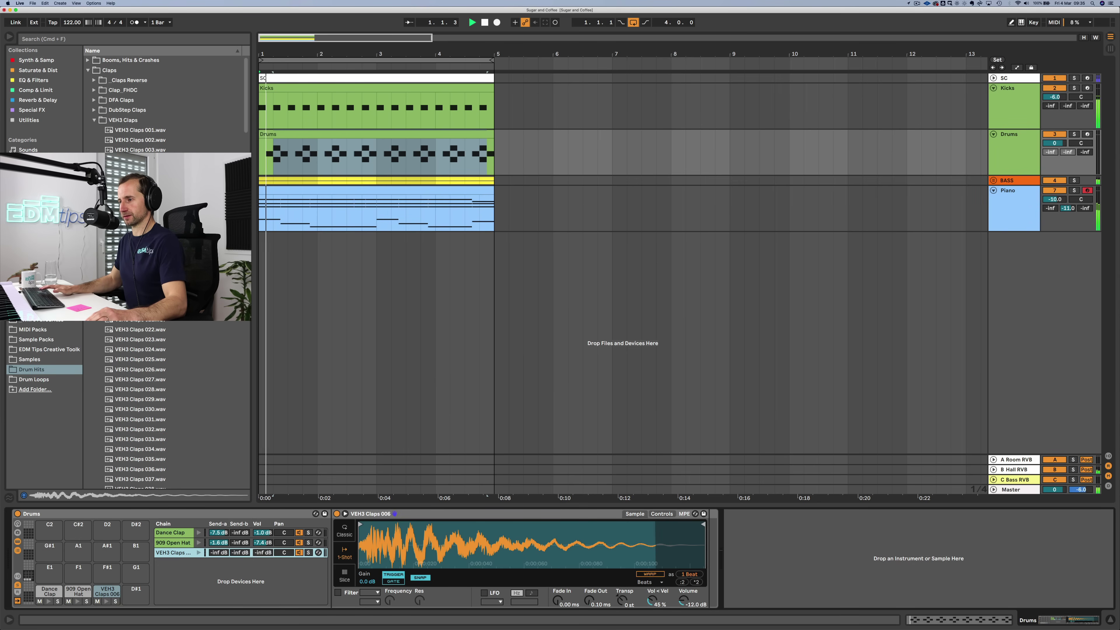
mouse_move(263, 552)
mouse_down()
mouse_move(263, 537)
mouse_move(264, 559)
mouse_up()
key(space)
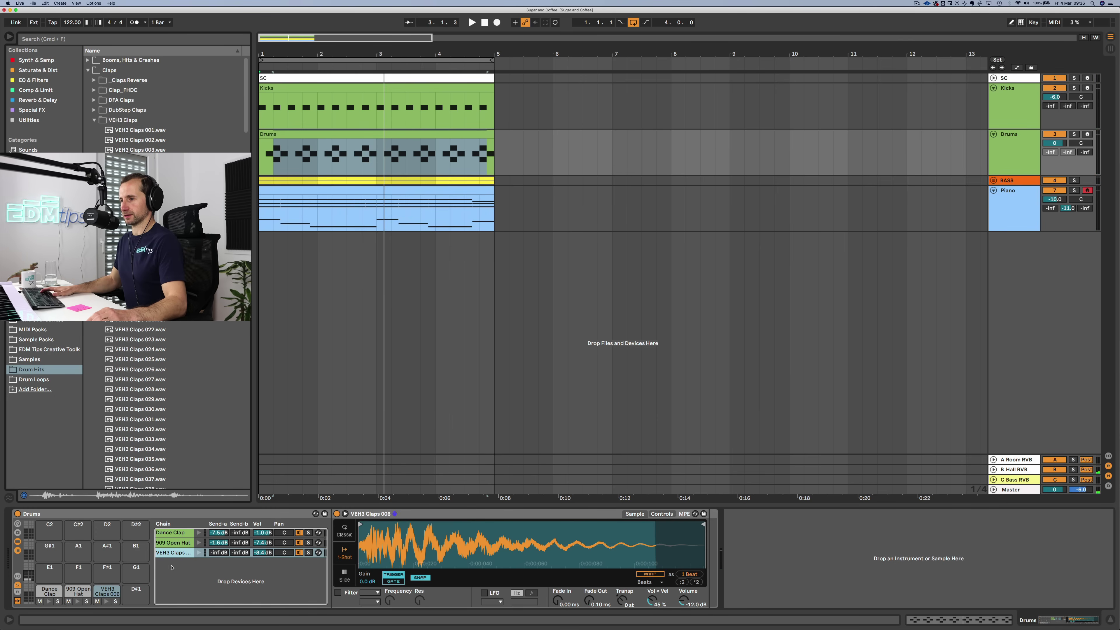
Step: Load VEH3 Claps 017 onto the D#1 pad and add a short note for it starting just before beat 1.2
drag(172, 567, 185, 568)
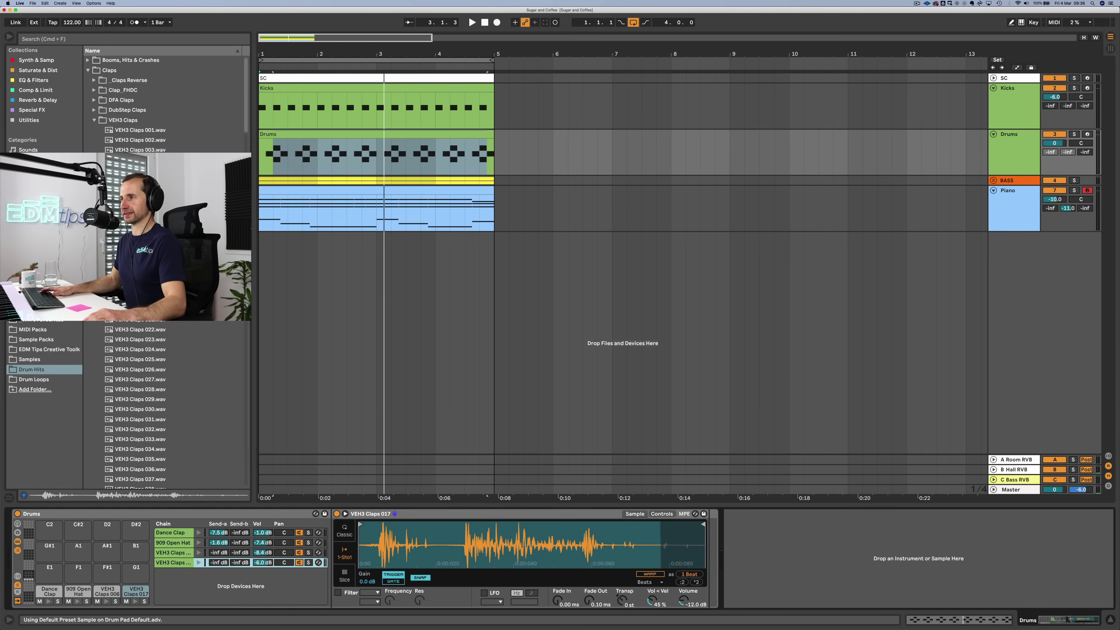
double_click(276, 141)
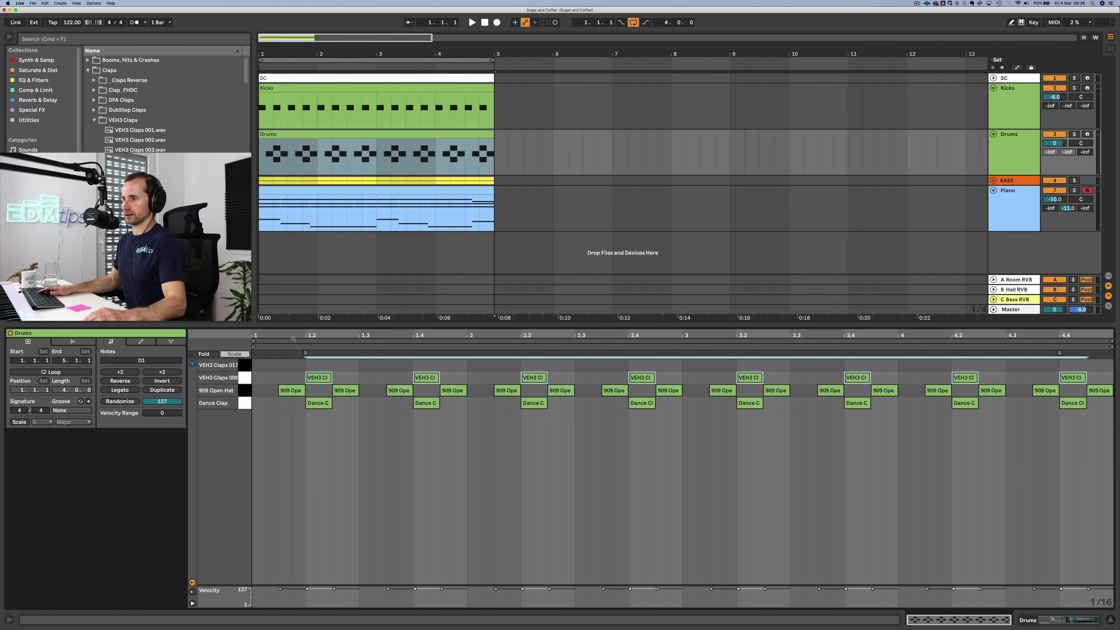
scroll(315, 366, up, 5)
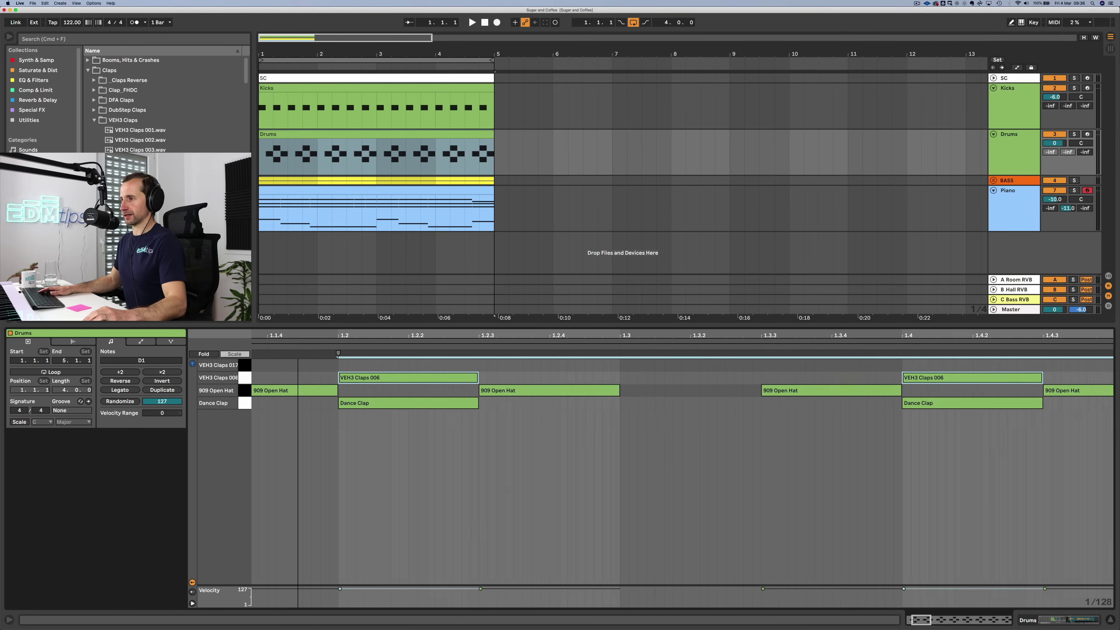
double_click(325, 365)
drag(328, 365, 374, 365)
Step: Play back the layered clap and nudge the VEH3 Claps 017 note slightly earlier, ahead of beat 1.2
key(space)
key(Right)
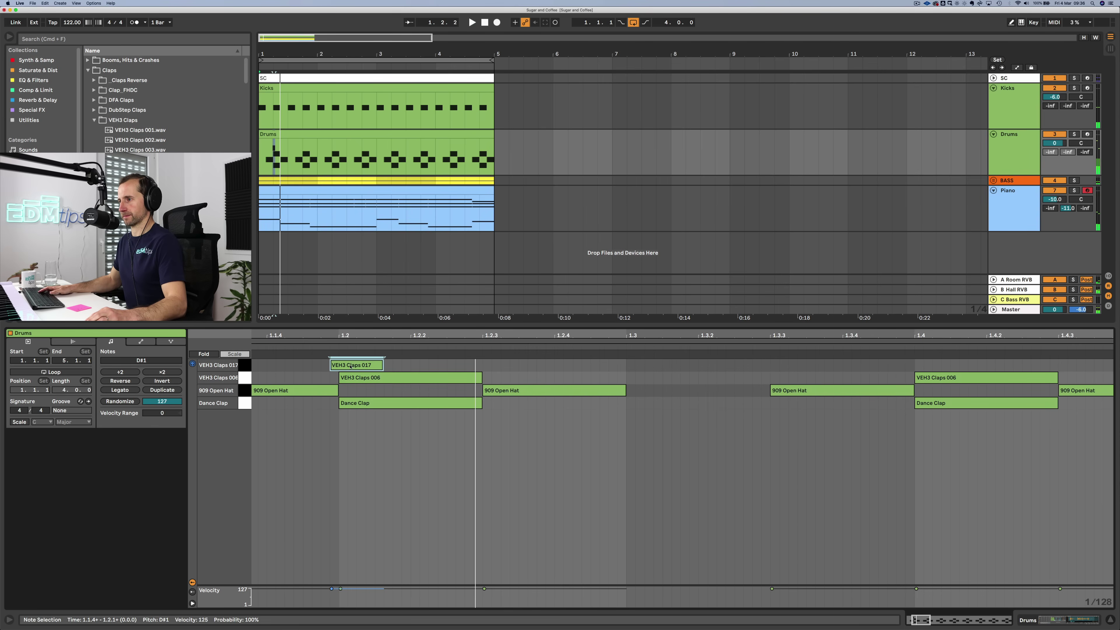
key(super+Left)
key(super+Left)
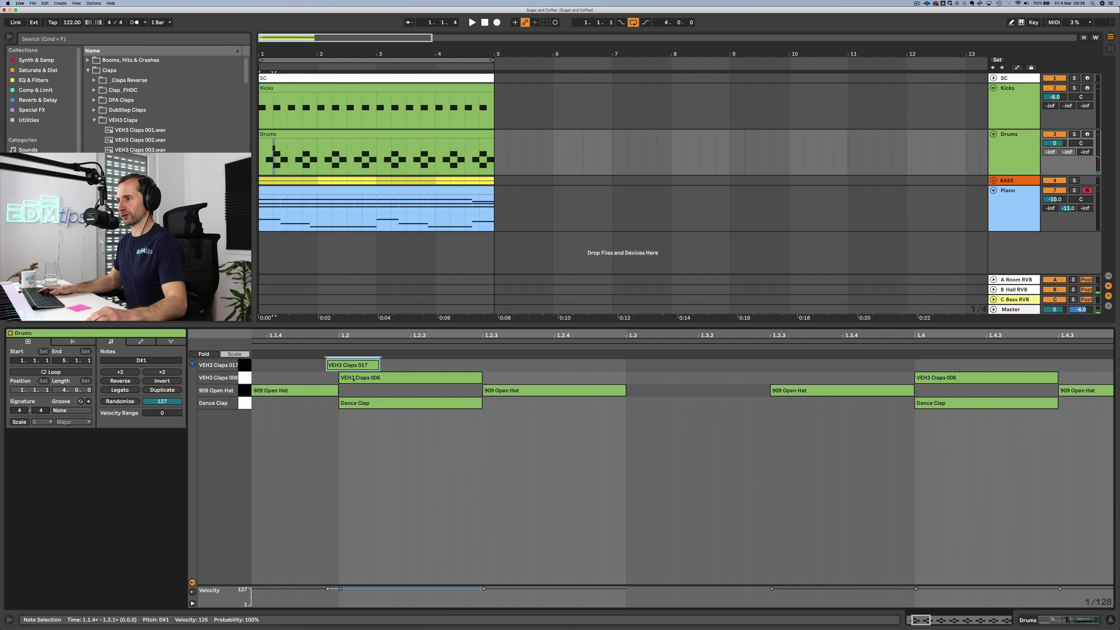
Step: Play back the layered clap at beat 1.2 in the Drums clip, then stop playback
click(353, 378)
key(space)
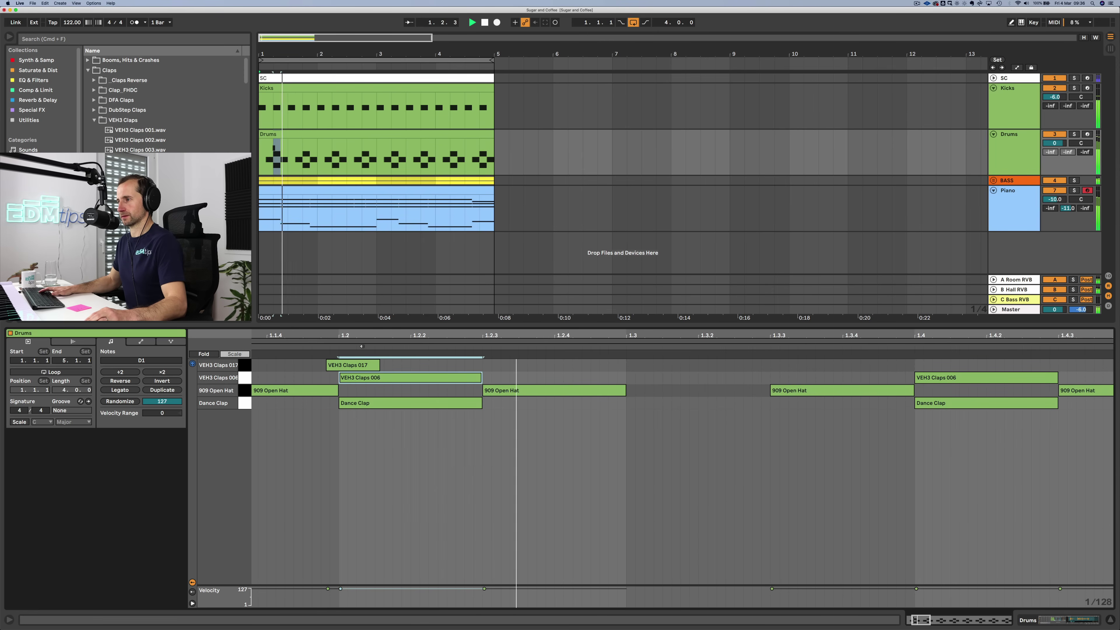
drag(363, 336, 363, 278)
key(space)
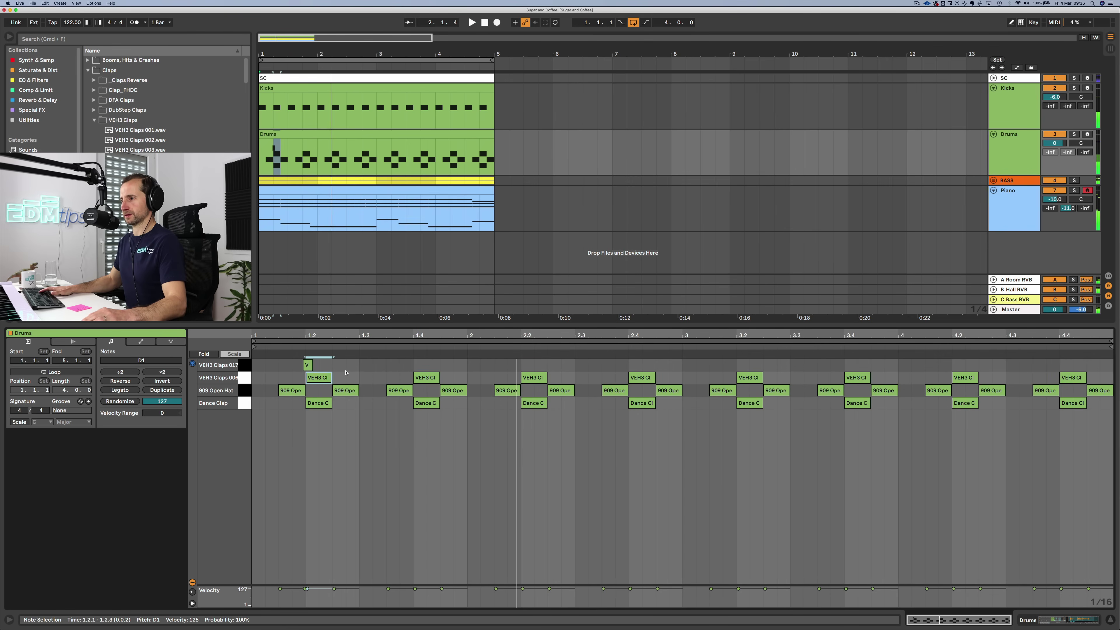
drag(413, 366, 260, 370)
key(super+d)
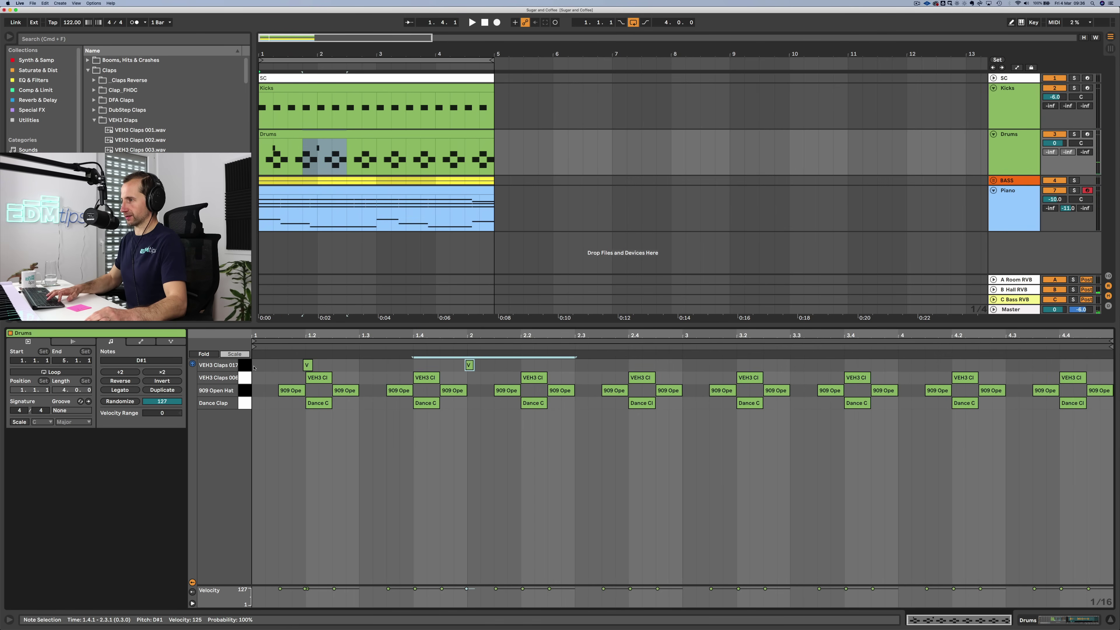
key(Delete)
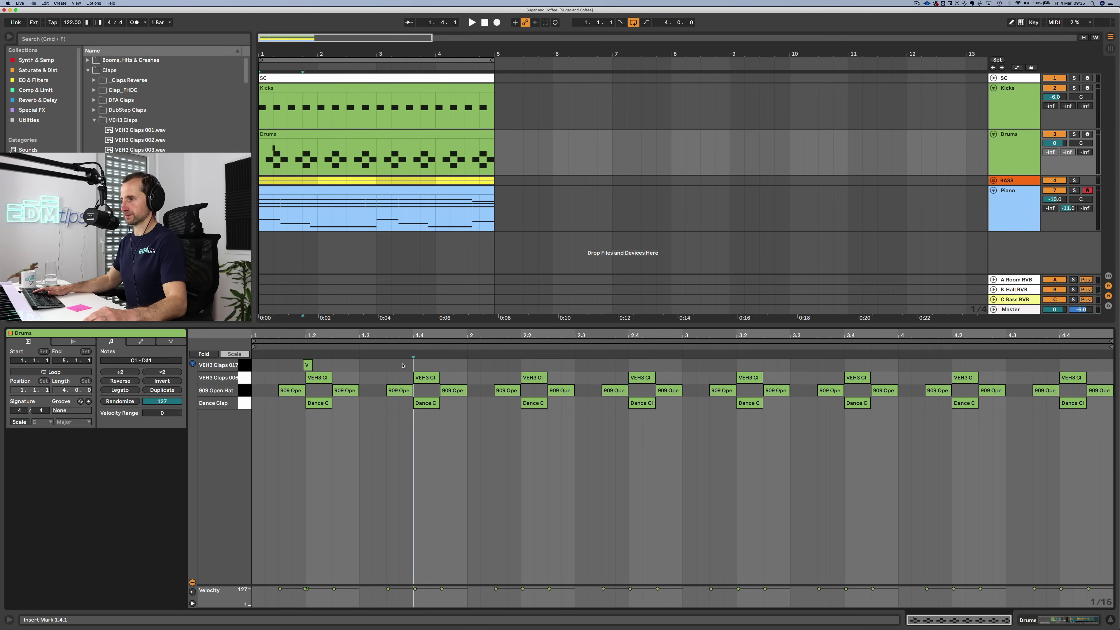
Step: Duplicate the first bar of the VEH3 Claps 017 row into bars 2, 3 and 4 of the Drums clip
drag(408, 369, 252, 369)
key(super+d)
key(super+d)
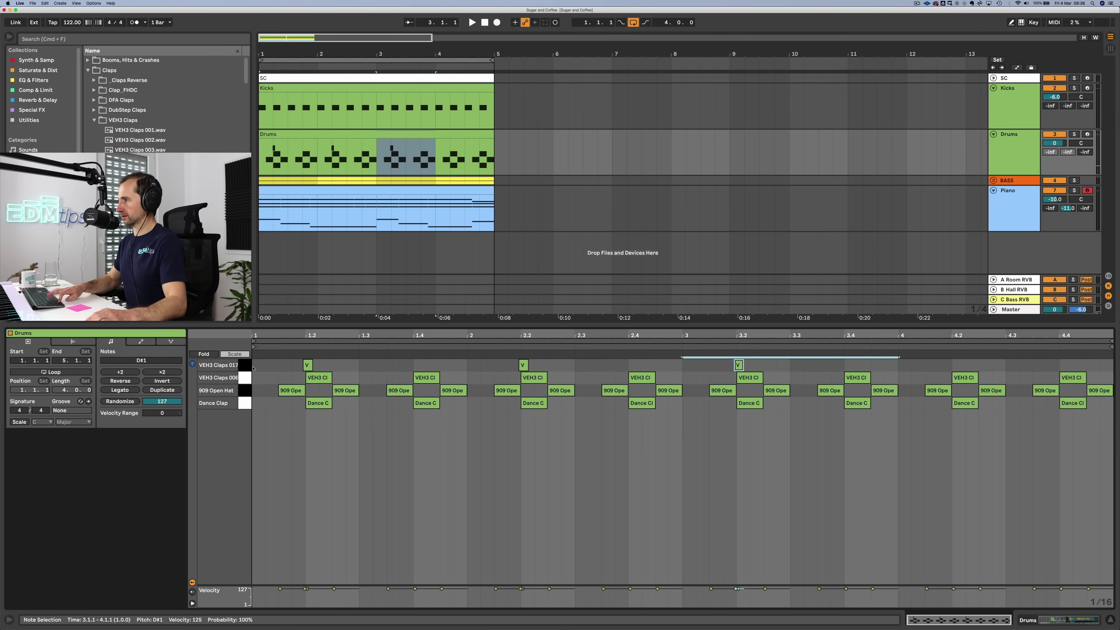
key(super+d)
Step: Play the loop and shape the 909 Open Hat with 832 ms decay, -inf dB sustain and a chain volume of -6.0 dB
key(space)
key(shift+Tab)
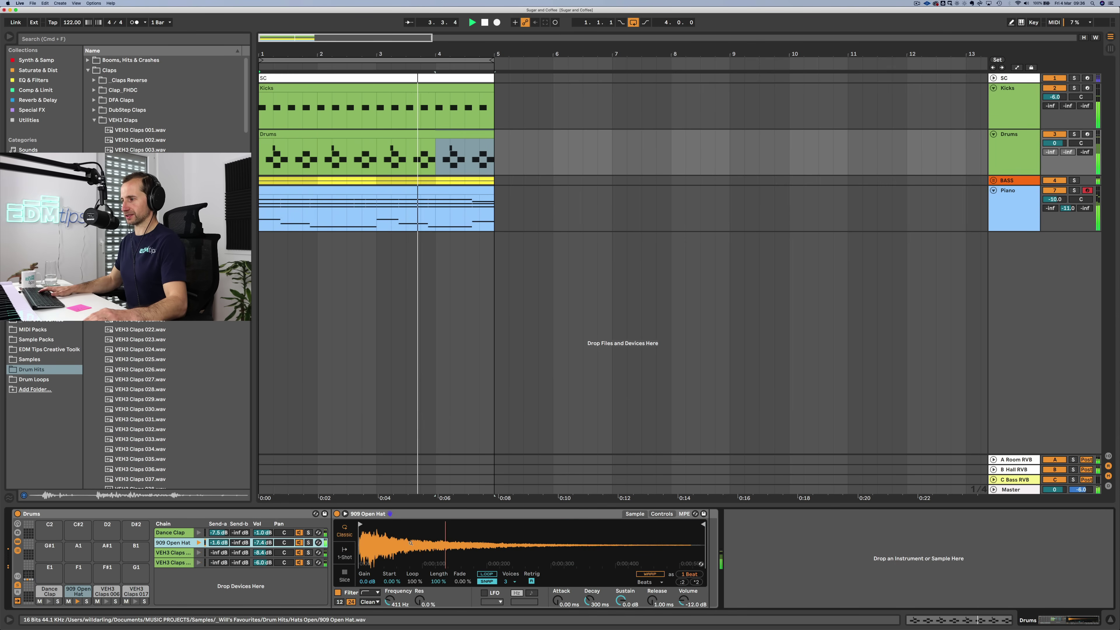
drag(621, 601, 590, 587)
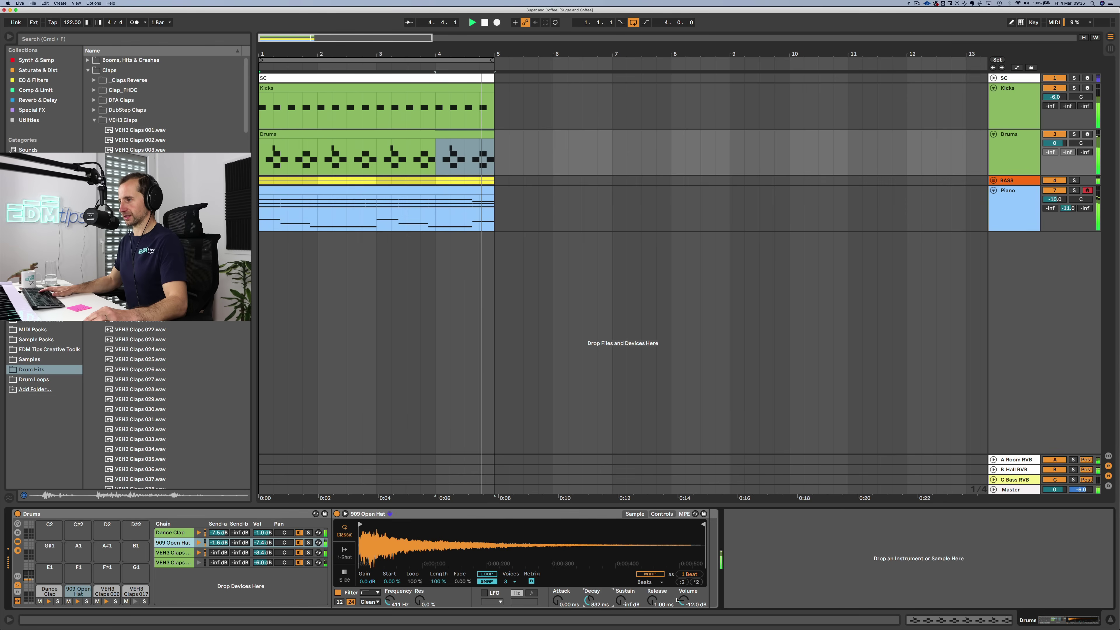
drag(261, 547, 261, 540)
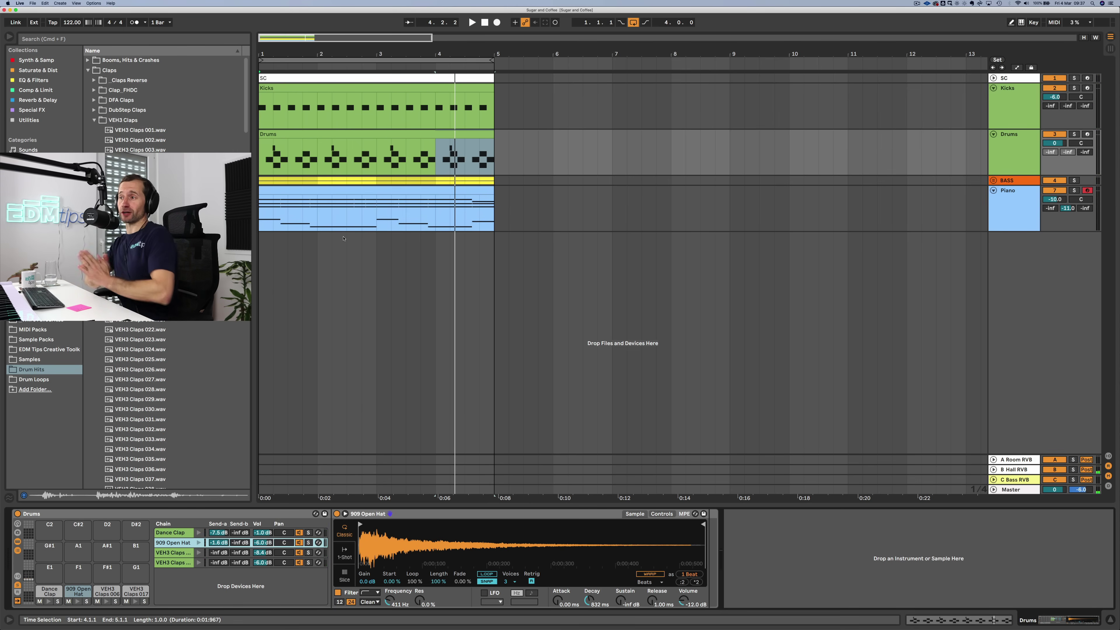
Step: Audition the shaker samples in the Drum Hits folder and load VEH1 Shaker - 06 onto the E1 pad
click(135, 120)
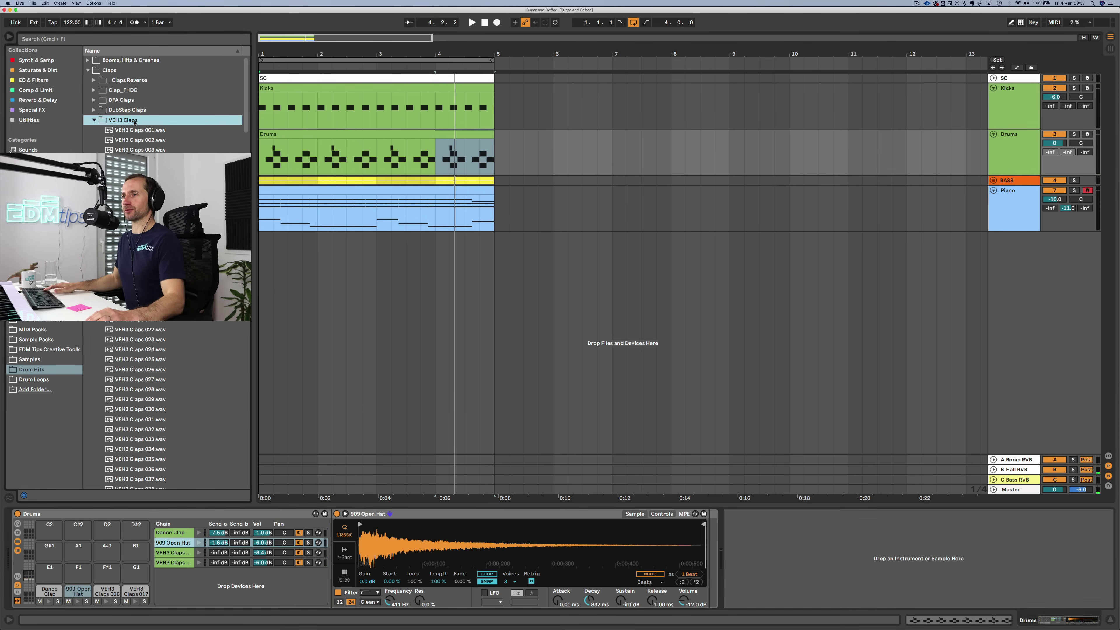
click(129, 70)
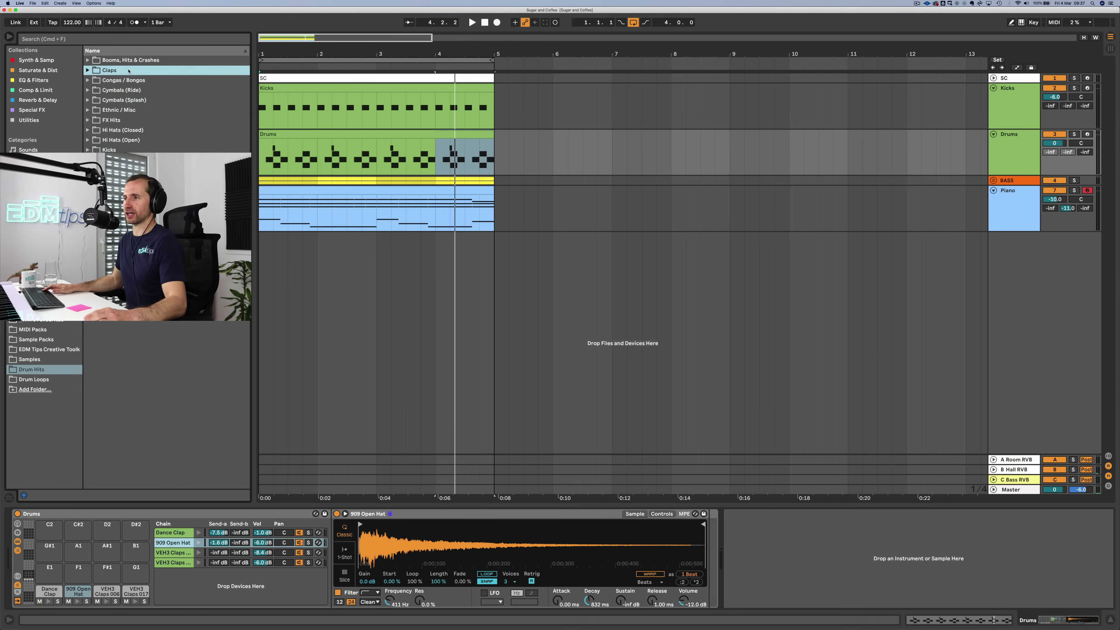
click(124, 180)
scroll(168, 406, up, 5)
key(Down)
key(Down)
key(Down)
key(Up)
key(Down)
key(Down)
key(Down)
key(Down)
key(Up)
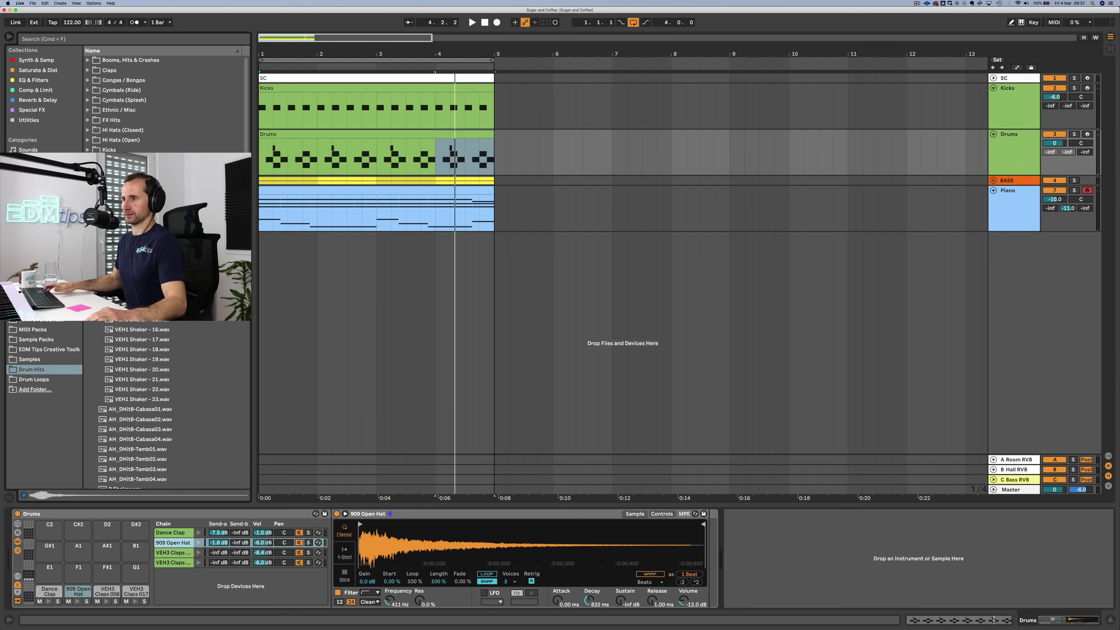
drag(140, 230, 239, 587)
Step: Add four consecutive sixteenth notes for VEH1 Shaker - 06 across the first beat of the Drums clip
double_click(264, 141)
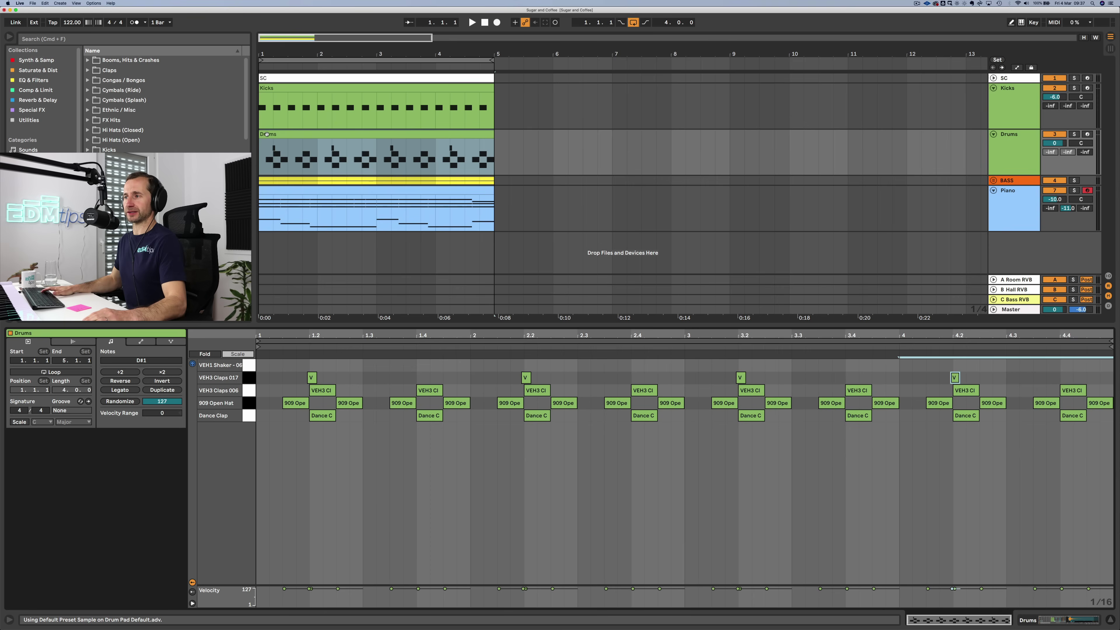
double_click(261, 366)
double_click(276, 366)
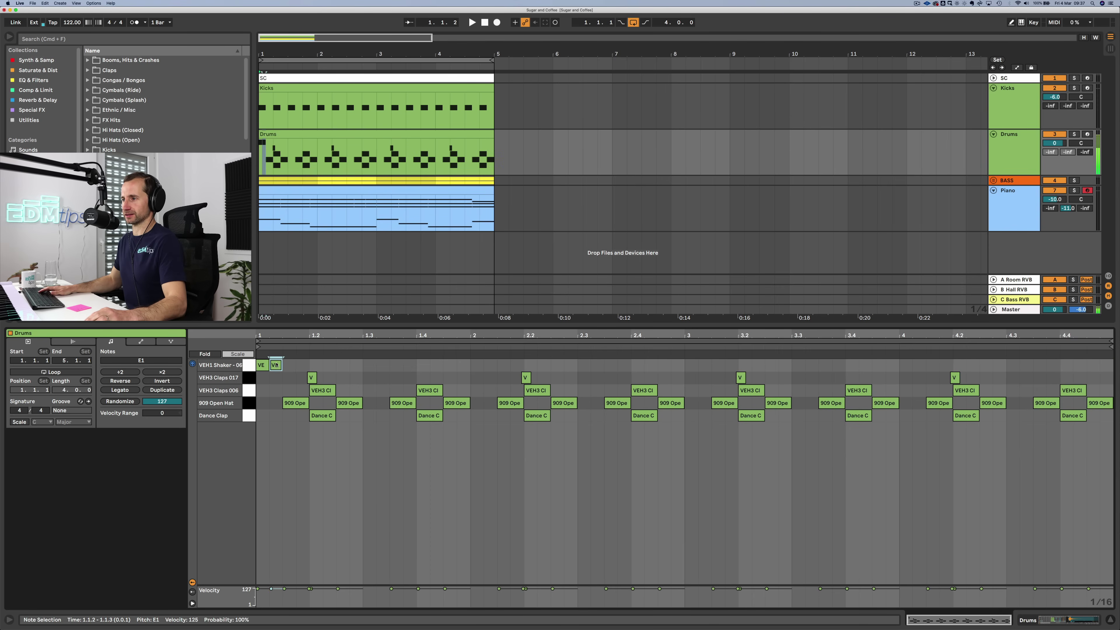
double_click(302, 365)
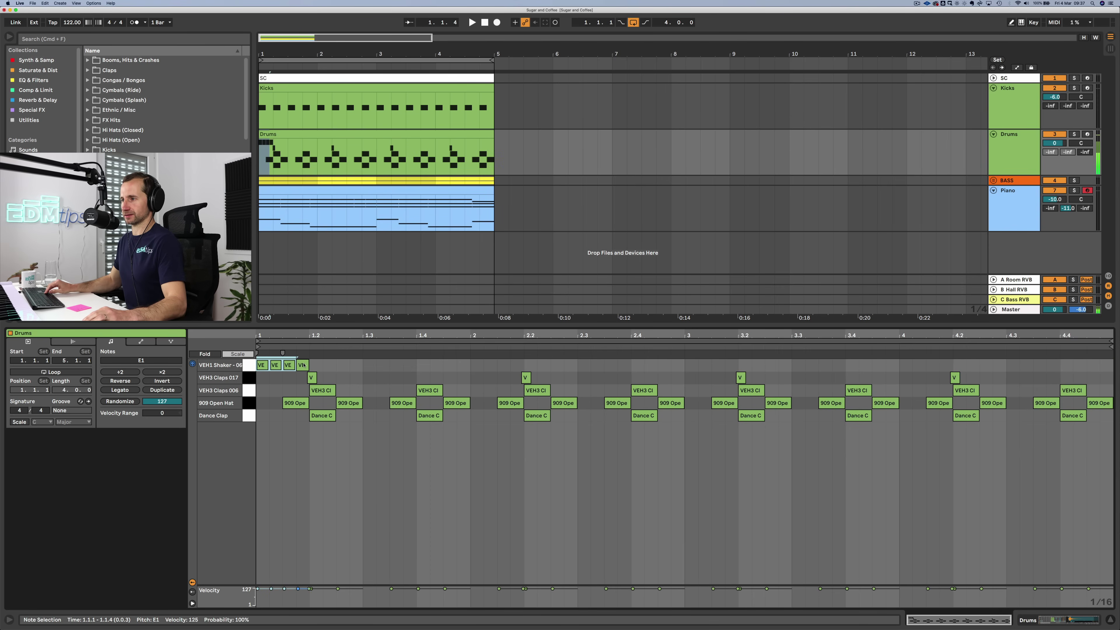
Step: Duplicate the one-beat VEH1 Shaker - 06 pattern until it fills all four bars of the Drums clip
key(super+d)
key(super+d)
key(super+d)
key(super+d)
key(super+d)
key(super+d)
key(super+d)
key(super+d)
key(super+d)
key(super+d)
key(super+d)
key(super+d)
key(super+d)
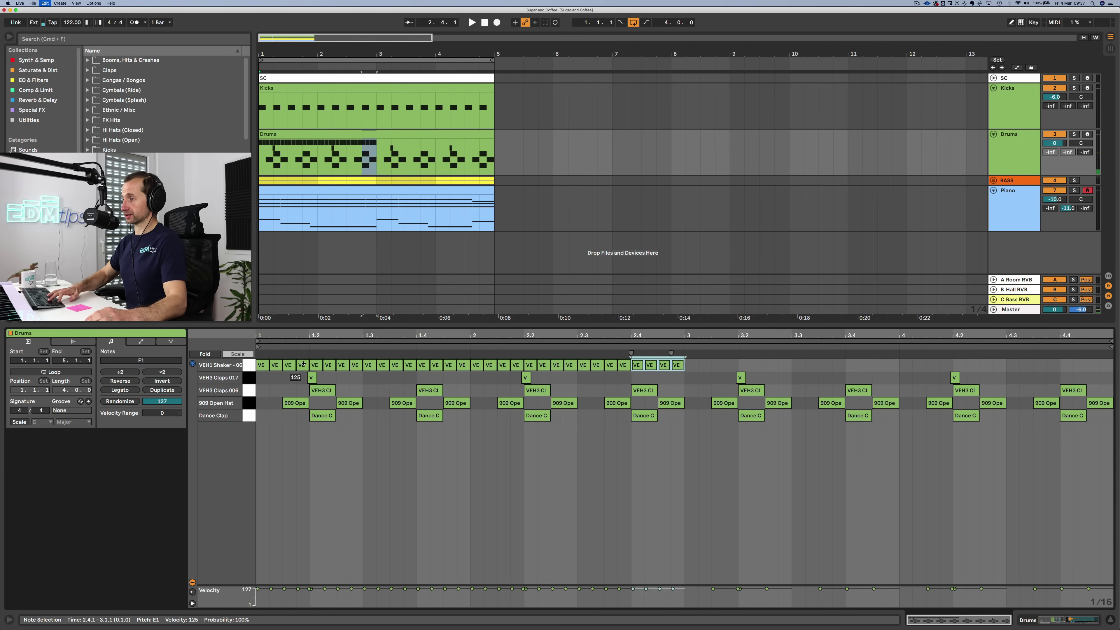
key(super+d)
key(super+d)
Step: Play the loop and set the VEH1 Shaker - 06 chain volume to -16.2 dB
key(shift+Tab)
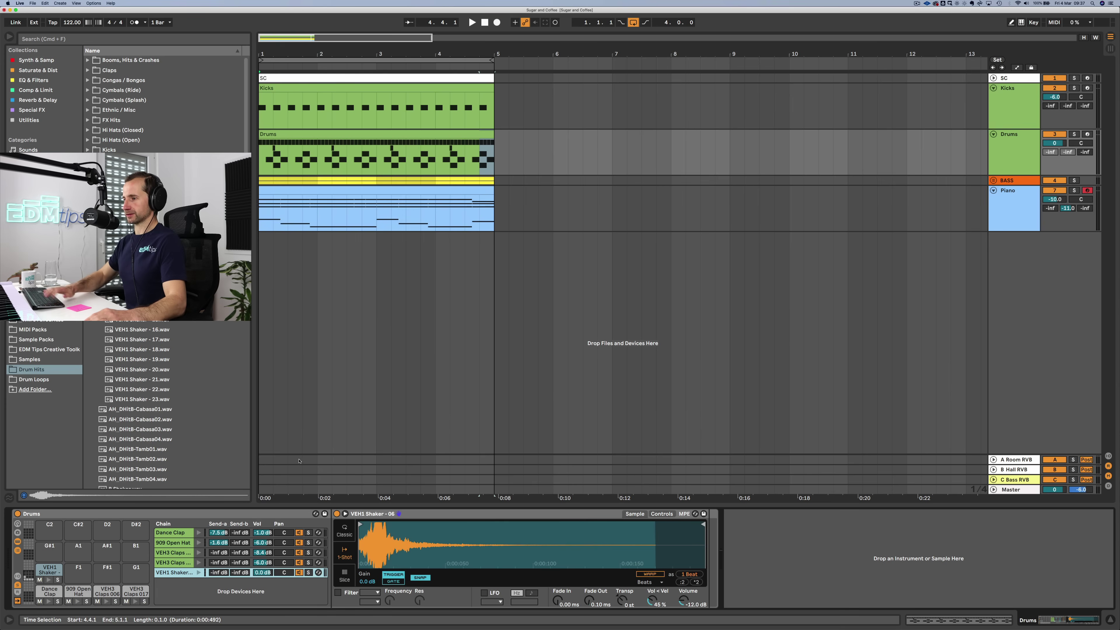
key(space)
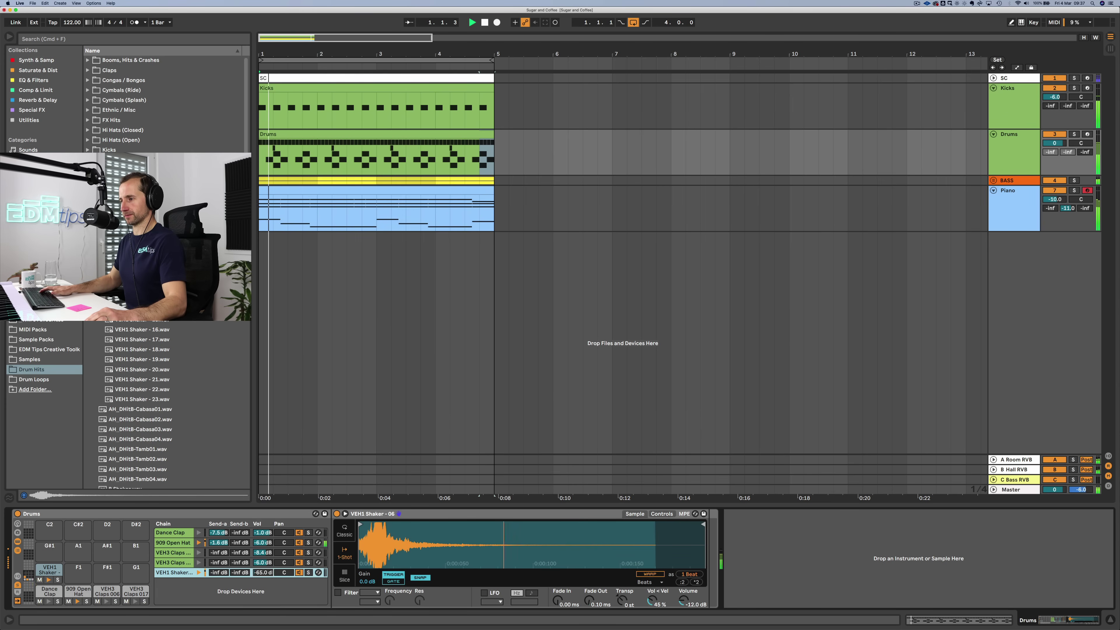
drag(263, 572, 262, 562)
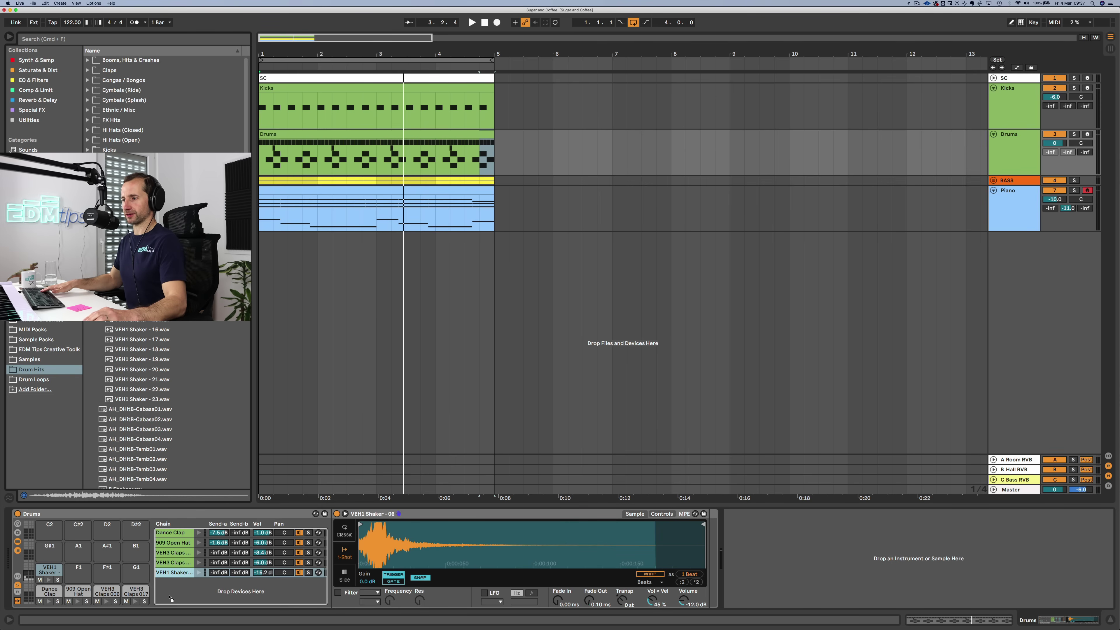
Step: Load VEH1 Shaker - 08 onto the F1 pad at -16.0 dB and pan the two shaker chains to opposite sides
drag(169, 594, 170, 594)
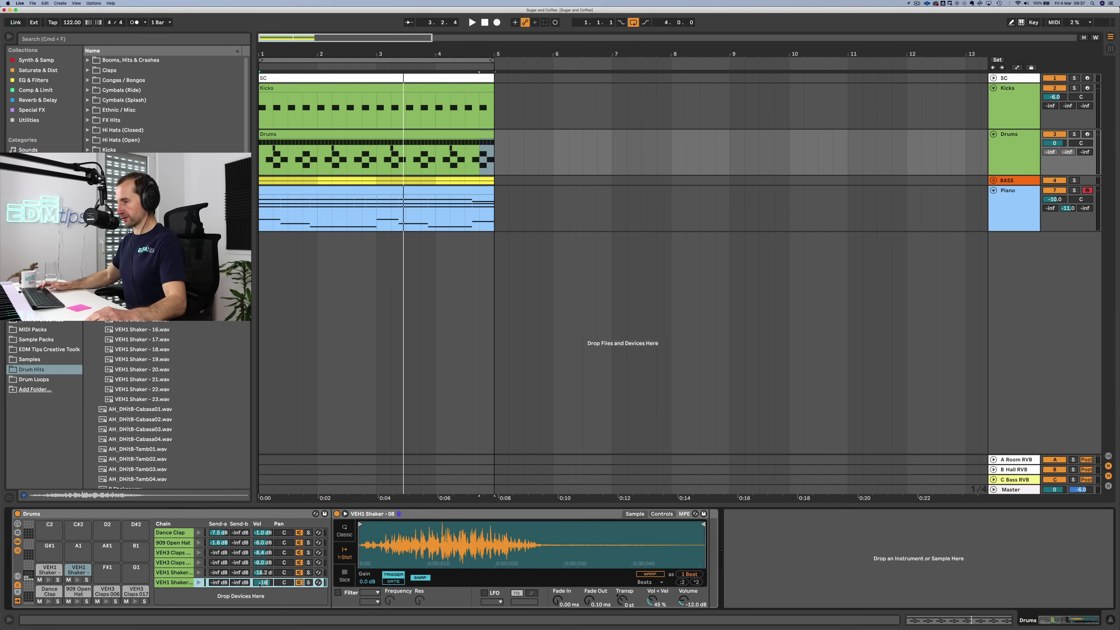
drag(284, 572, 284, 580)
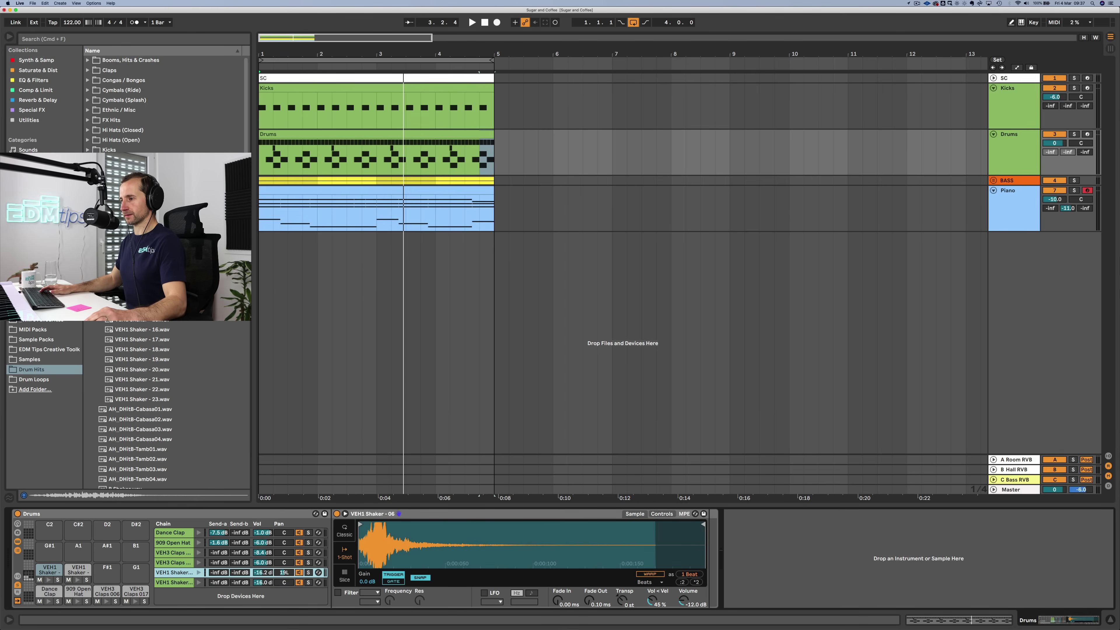
Step: Copy all VEH1 Shaker - 06 notes in the Drums clip up to the VEH1 Shaker - 08 row
double_click(286, 132)
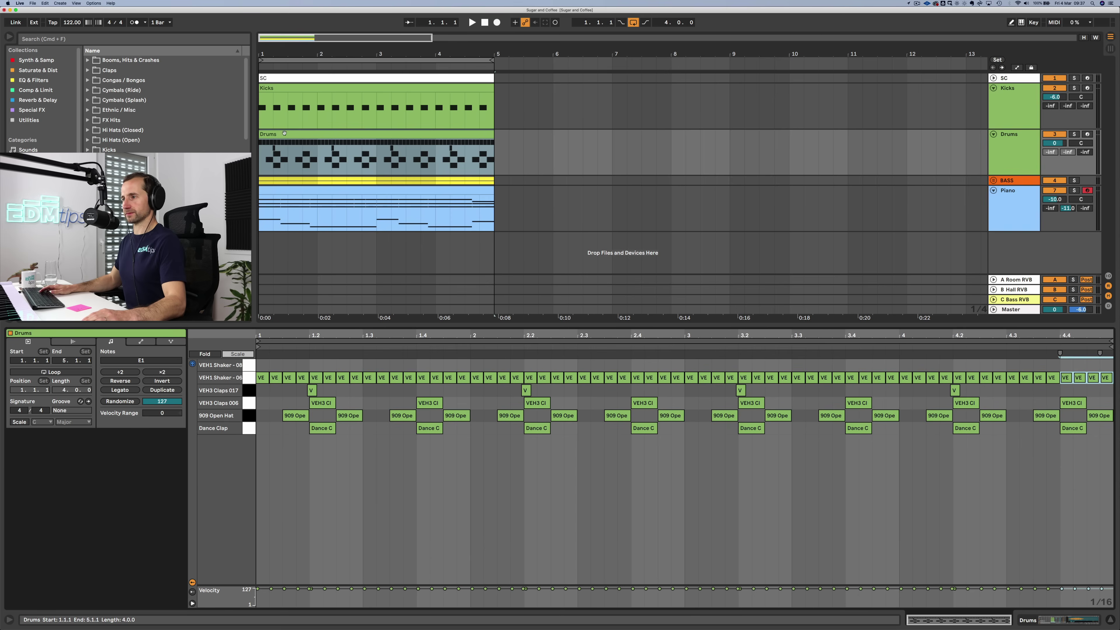
click(249, 377)
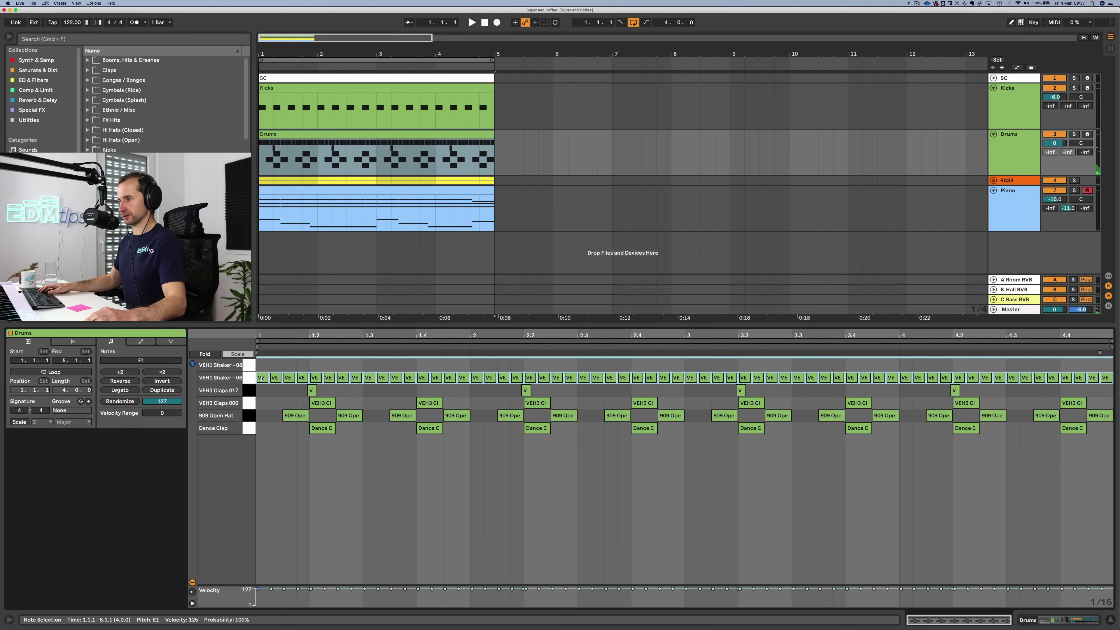
drag(262, 378, 263, 366)
Step: Play the loop and widen the panning to 34L for VEH1 Shaker - 06 and 45R for VEH1 Shaker - 08
key(space)
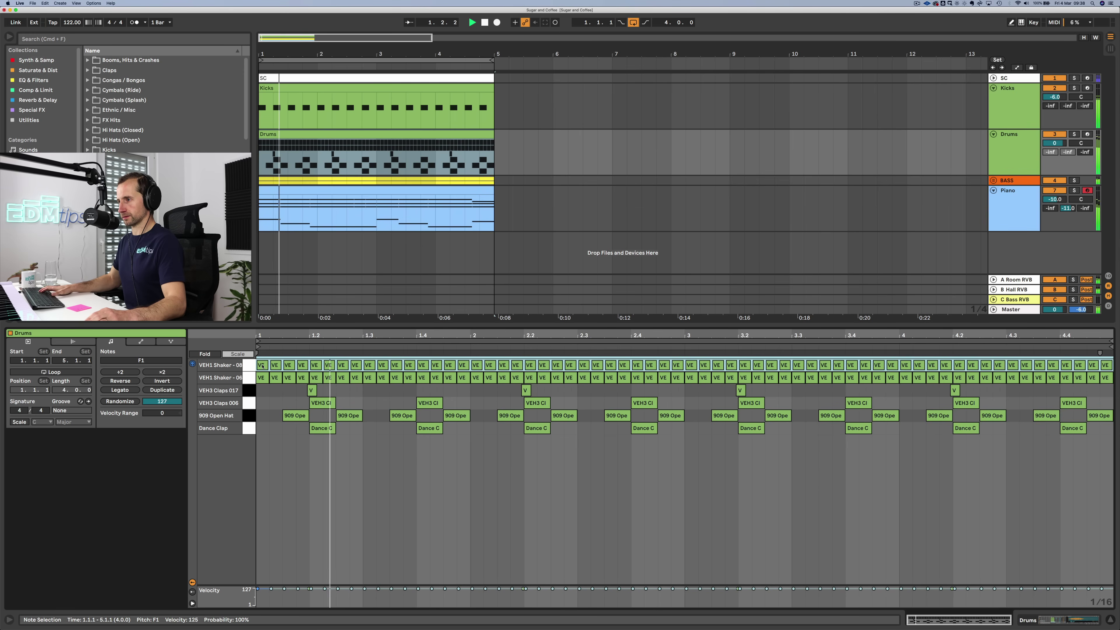
key(shift+Tab)
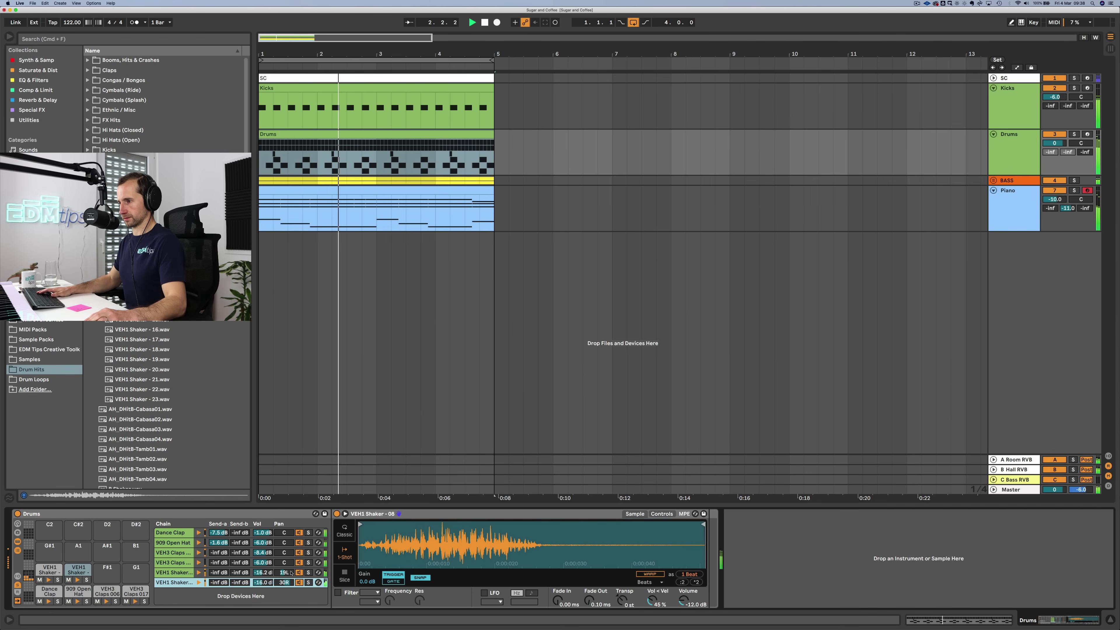
drag(287, 574, 289, 572)
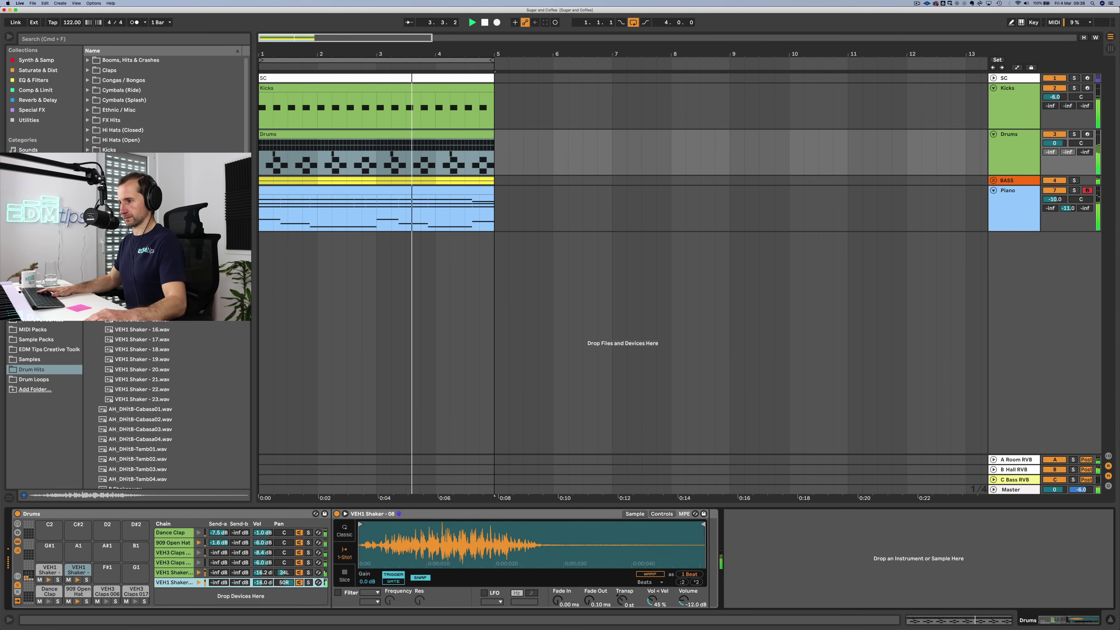
Step: Group the two VEH1 Shaker chains into a nested rack named SHAKERS
shift+click(172, 582)
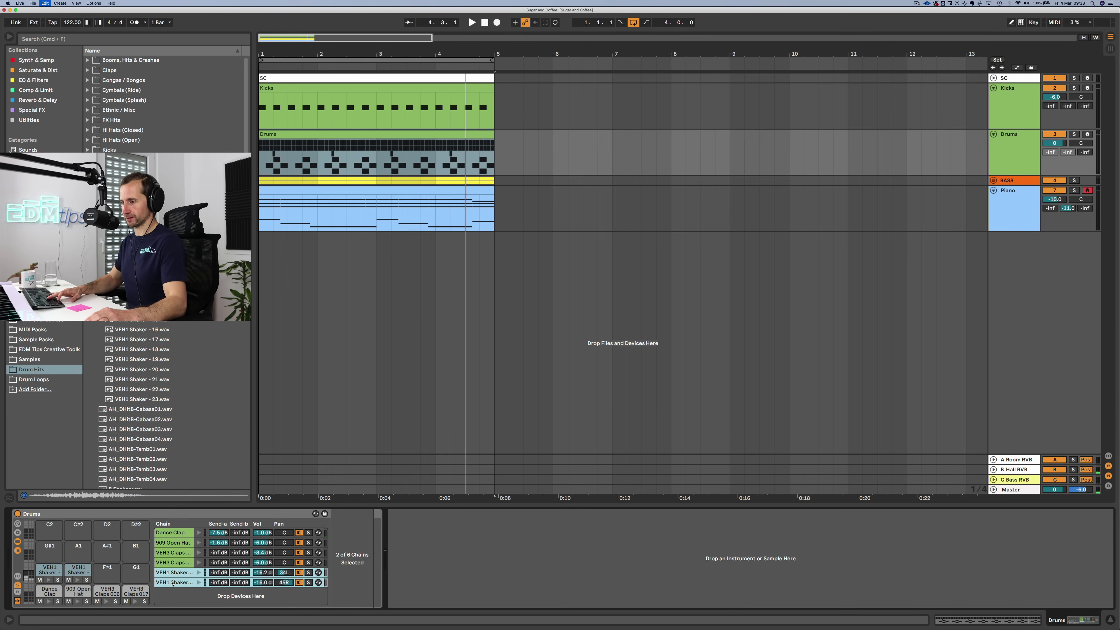
key(super+g)
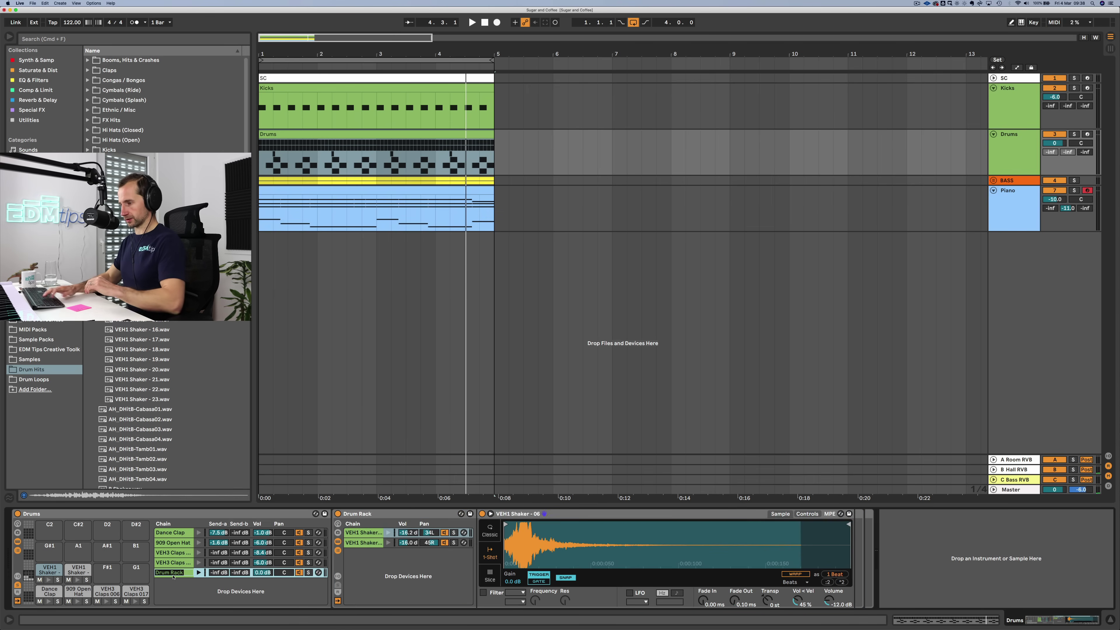
text(SHAKERS)
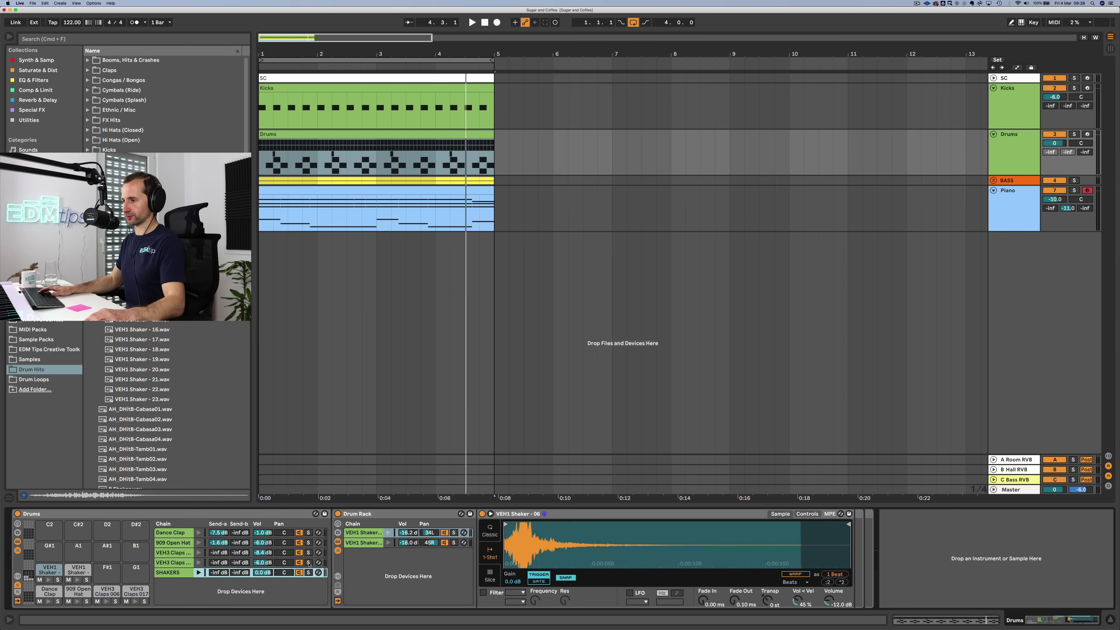
Step: Solo the SHAKERS chain and Drums track, then balance them with VEH1 Shaker - 06 panned 41L and VEH1 Shaker - 08 at -7.4 dB
click(309, 572)
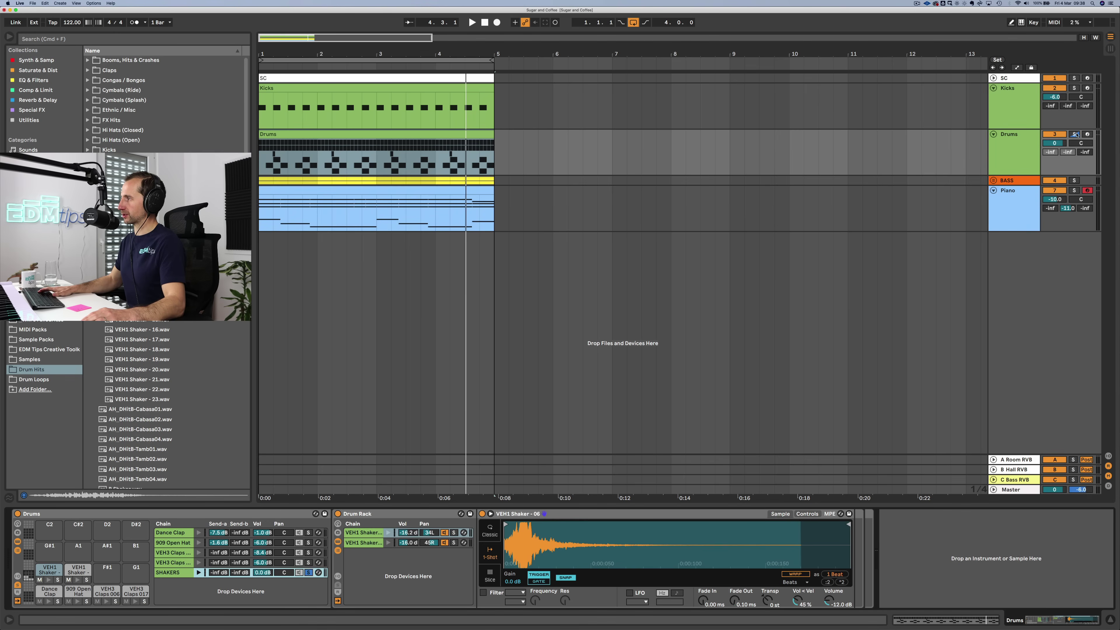
key(space)
mouse_move(426, 533)
mouse_down()
mouse_move(409, 540)
mouse_move(409, 525)
mouse_up()
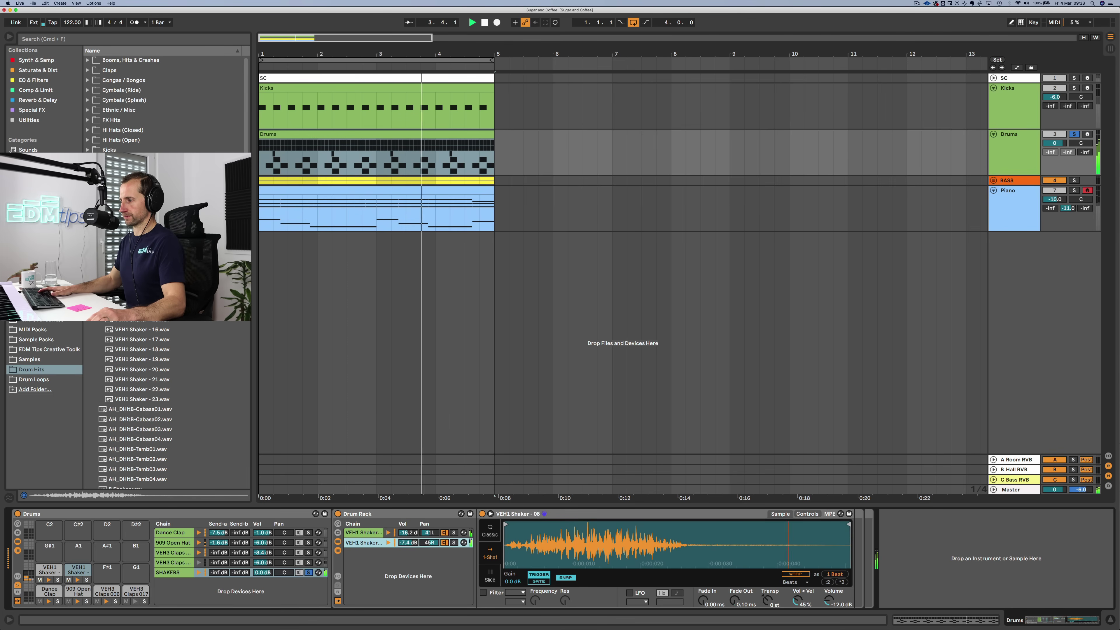
Step: Add EQ Eight after the SHAKERS rack and cut the lows with a filter at 1.80 kHz while playing the loop
click(382, 515)
click(27, 80)
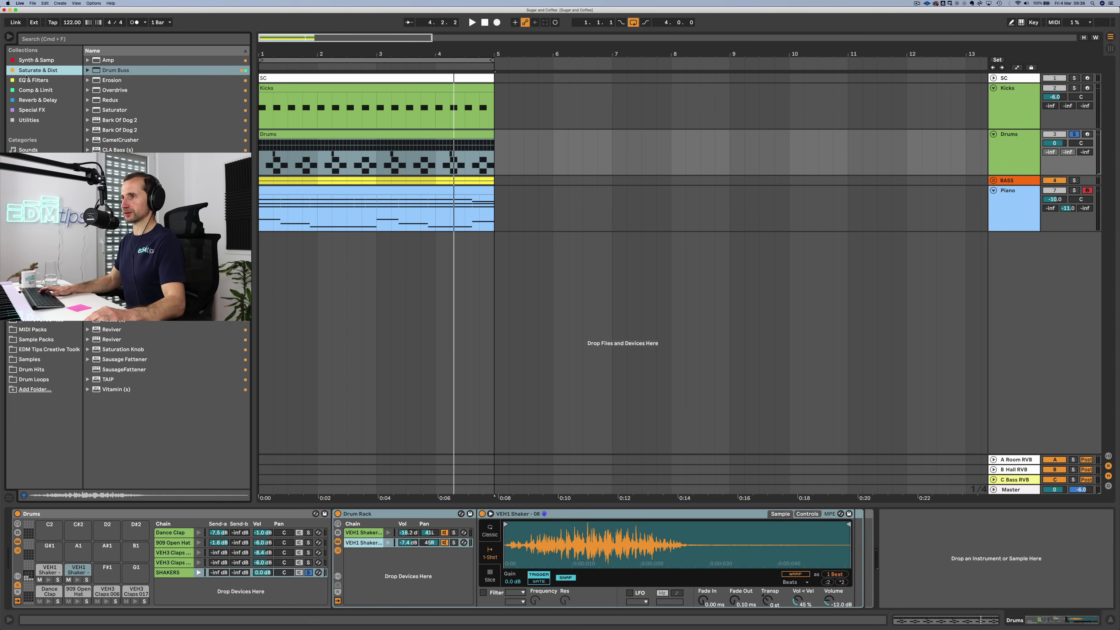
click(100, 62)
mouse_move(705, 353)
mouse_down()
mouse_move(822, 517)
mouse_move(860, 540)
mouse_move(874, 512)
mouse_move(874, 528)
mouse_up()
key(space)
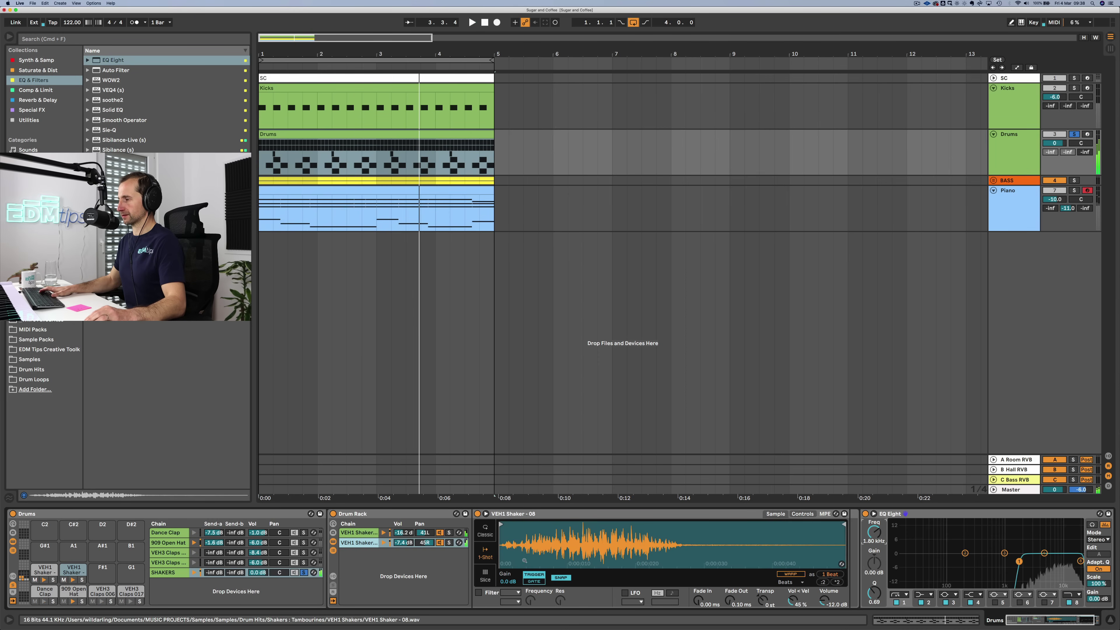
key(space)
Step: Copy the SC Pump compressor from the BASS track and place it after the SHAKERS rack, before EQ Eight
click(972, 180)
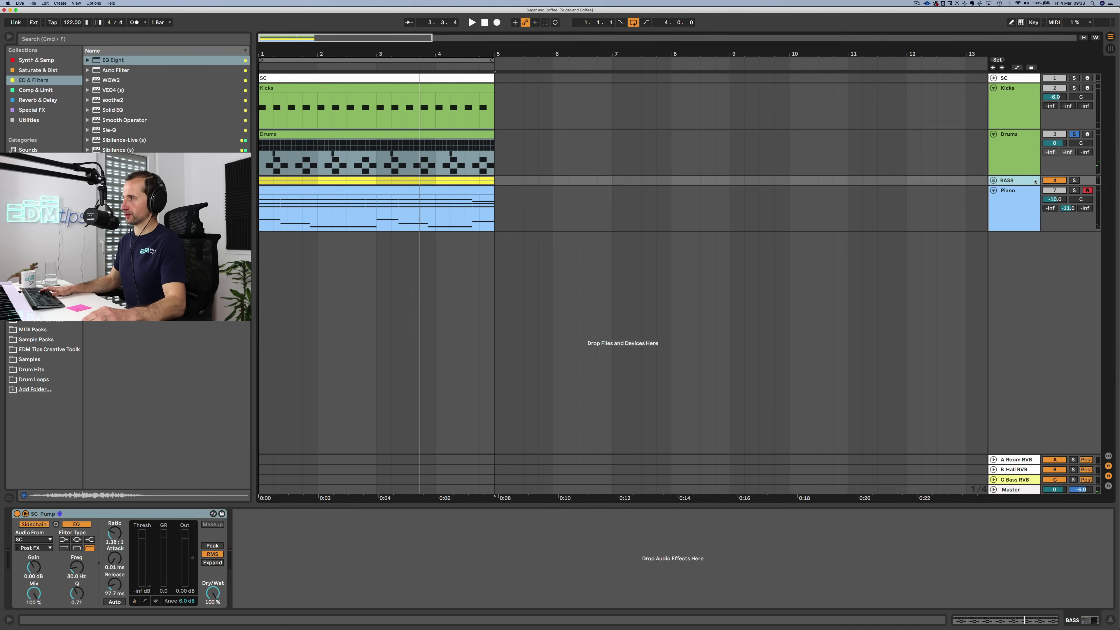
click(156, 514)
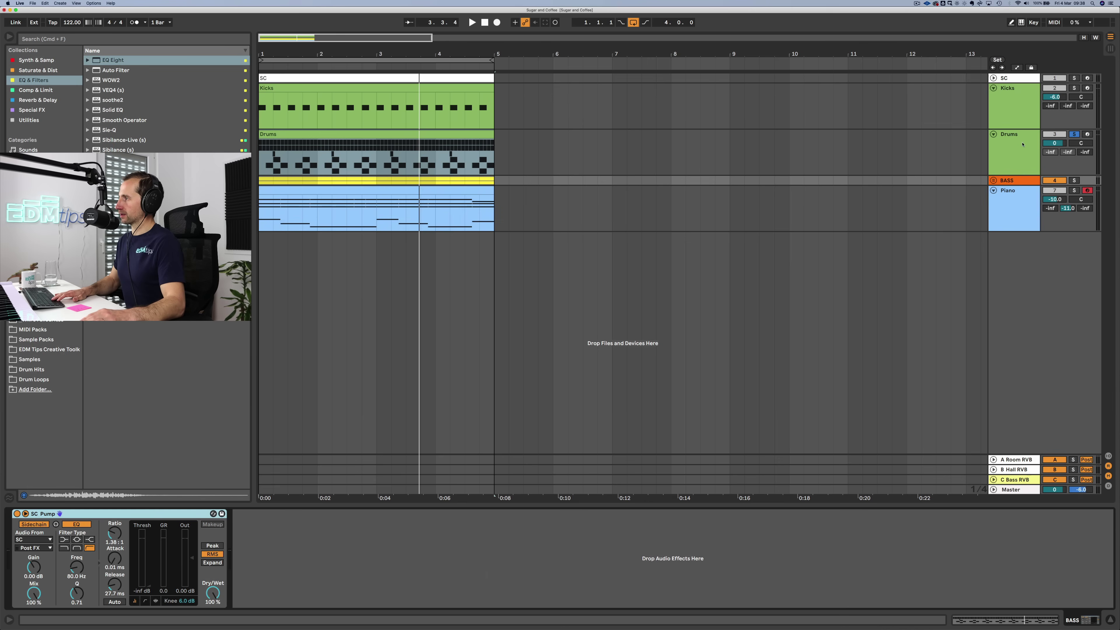
key(Up)
click(933, 513)
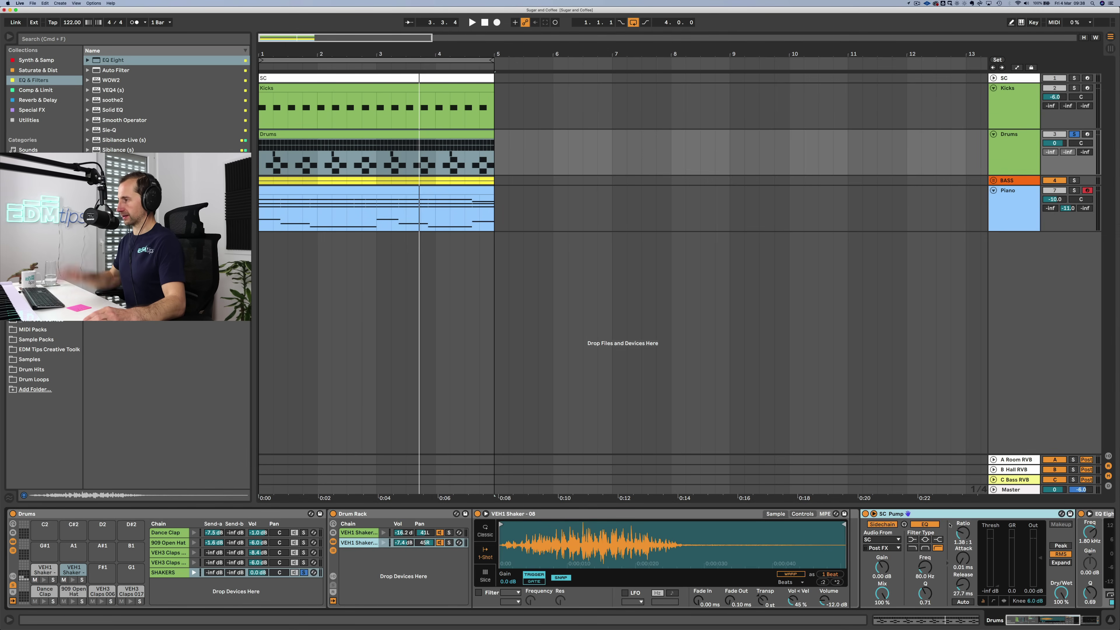
Step: Move the SC Pump compressor after EQ Eight in the SHAKERS chain and raise its ratio to 1.83:1 while the loop plays
scroll(949, 523, right, 5)
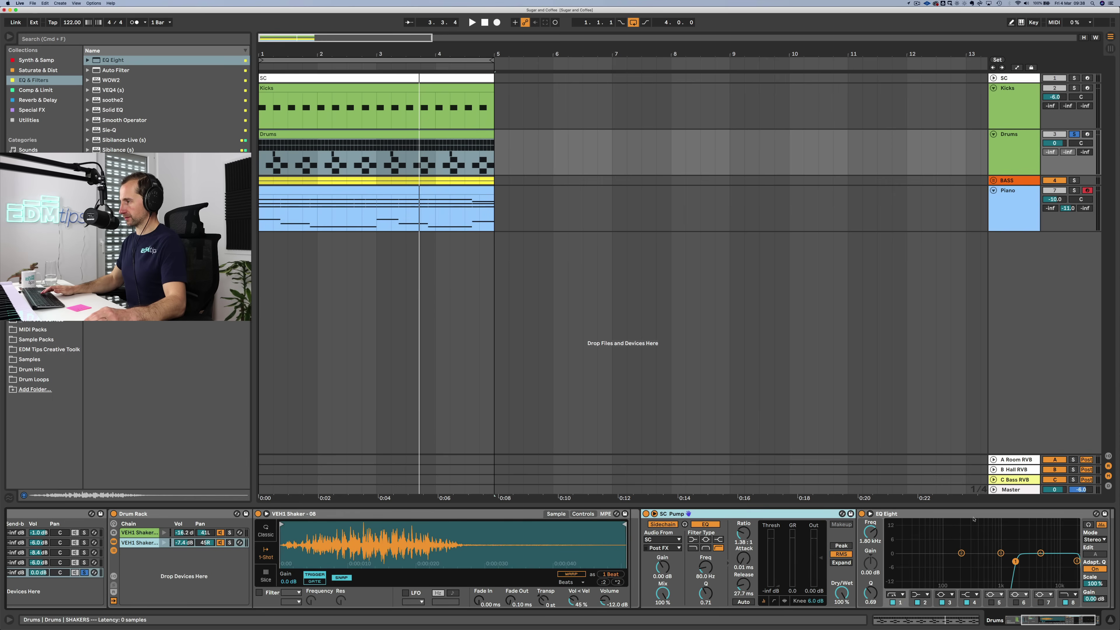
drag(954, 513, 703, 535)
key(space)
drag(998, 533, 997, 472)
drag(998, 532, 998, 534)
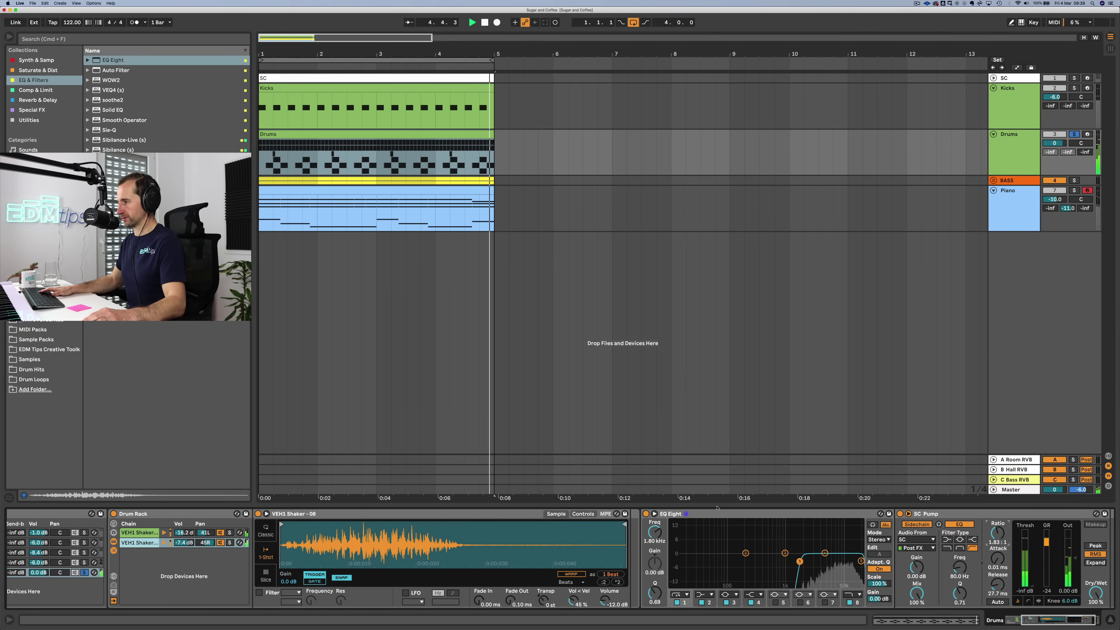
Step: Find Chorus-Ensemble among the Pitch & Modulation audio effects and insert it before EQ Eight in the SHAKERS chain
click(31, 90)
click(31, 81)
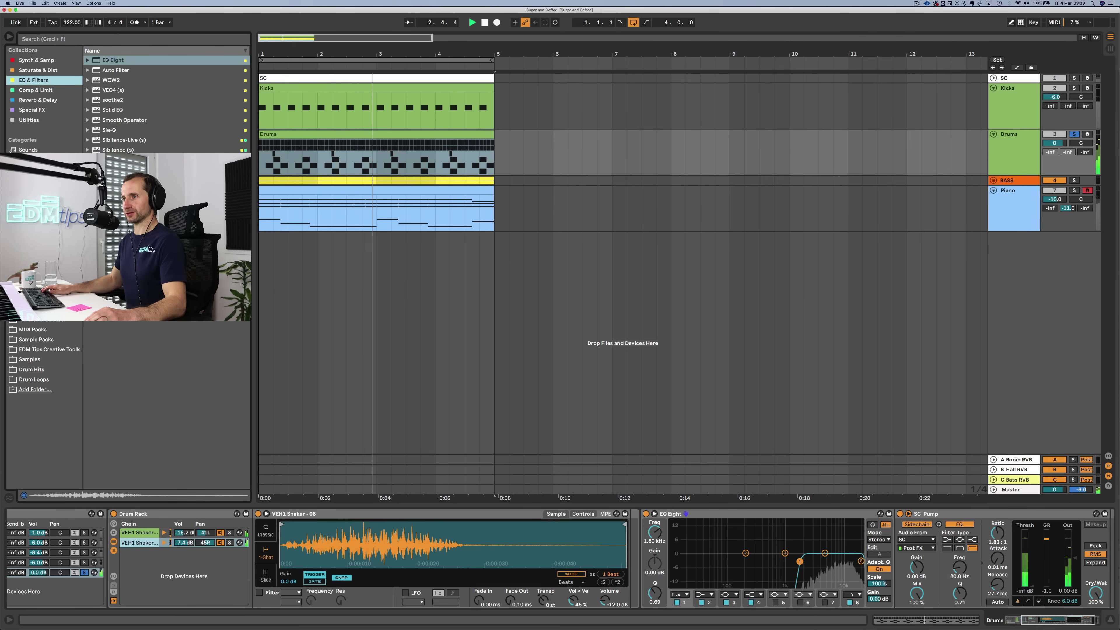
click(35, 180)
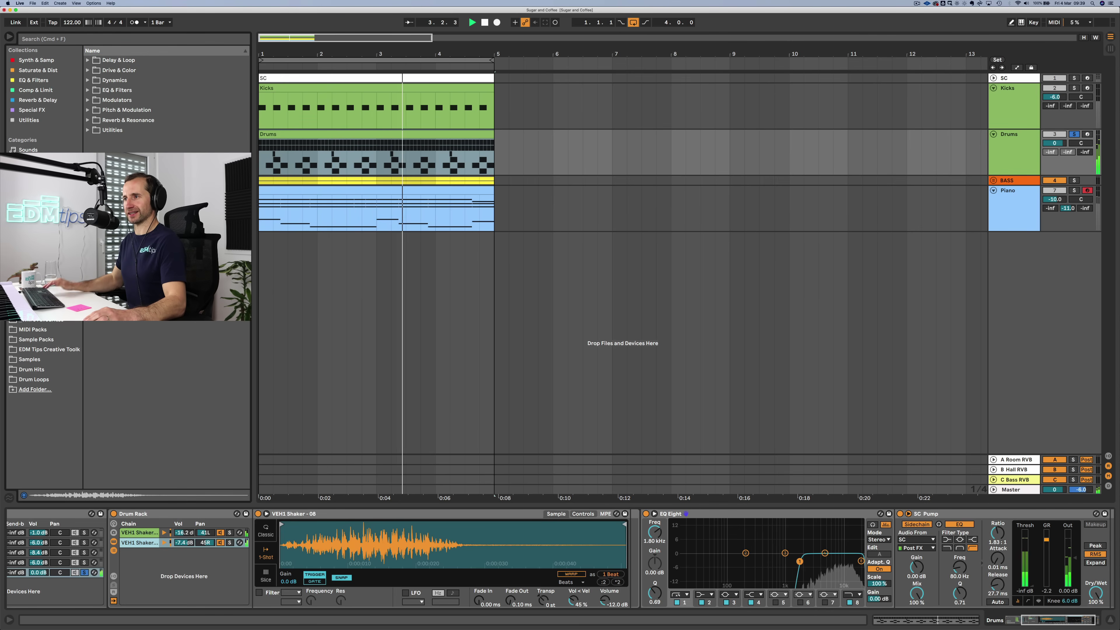
click(117, 101)
key(Left)
key(Down)
key(Down)
key(Up)
key(Up)
key(Up)
key(Up)
key(Up)
key(Down)
key(Down)
key(Down)
key(Down)
key(Right)
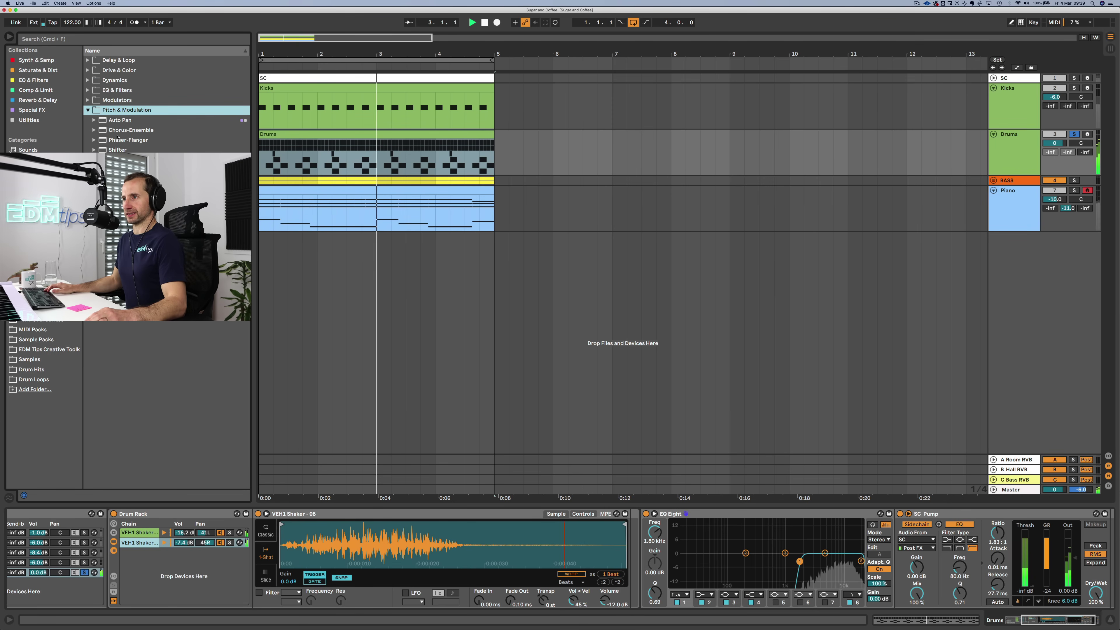
click(117, 135)
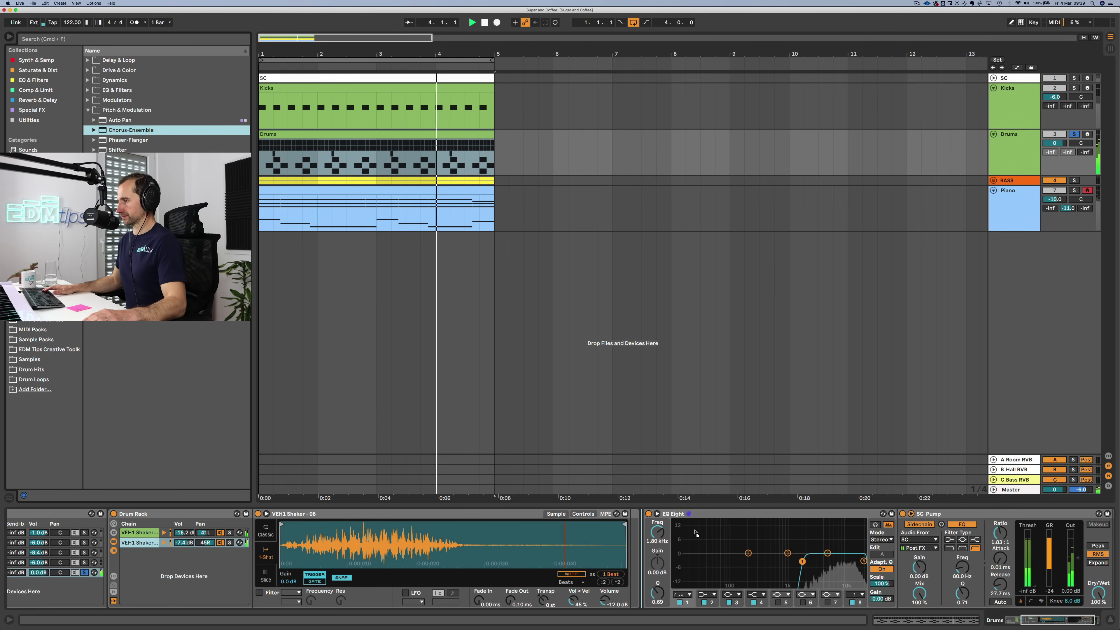
key(Return)
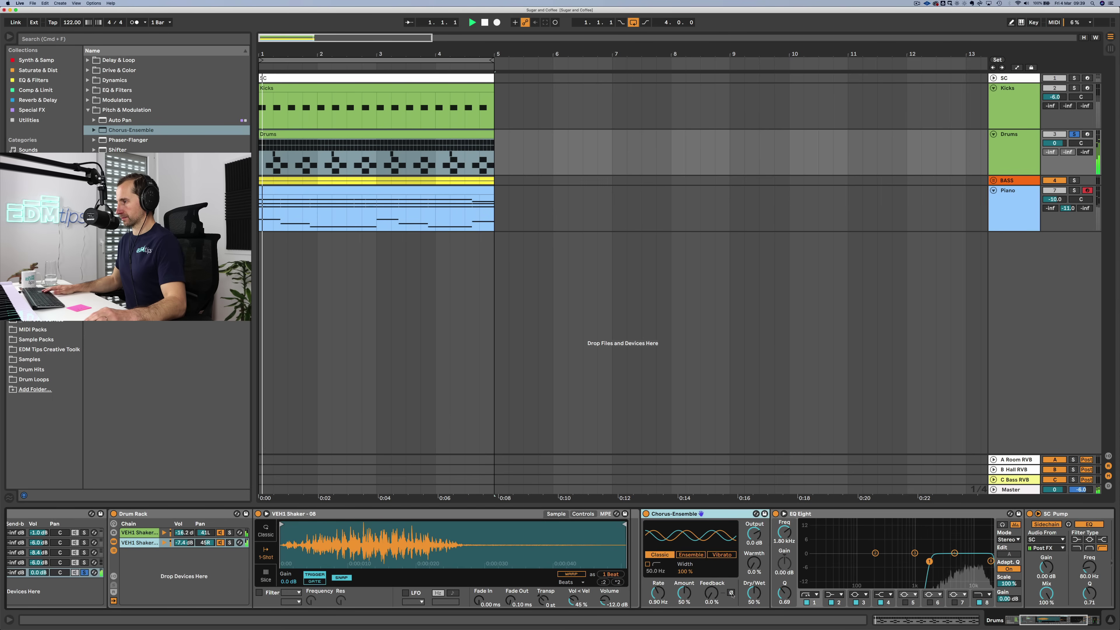
Step: Set Chorus-Ensemble to Ensemble mode with 67% dry/wet and compare the shakers with the effect bypassed and active
drag(754, 593, 754, 566)
click(691, 555)
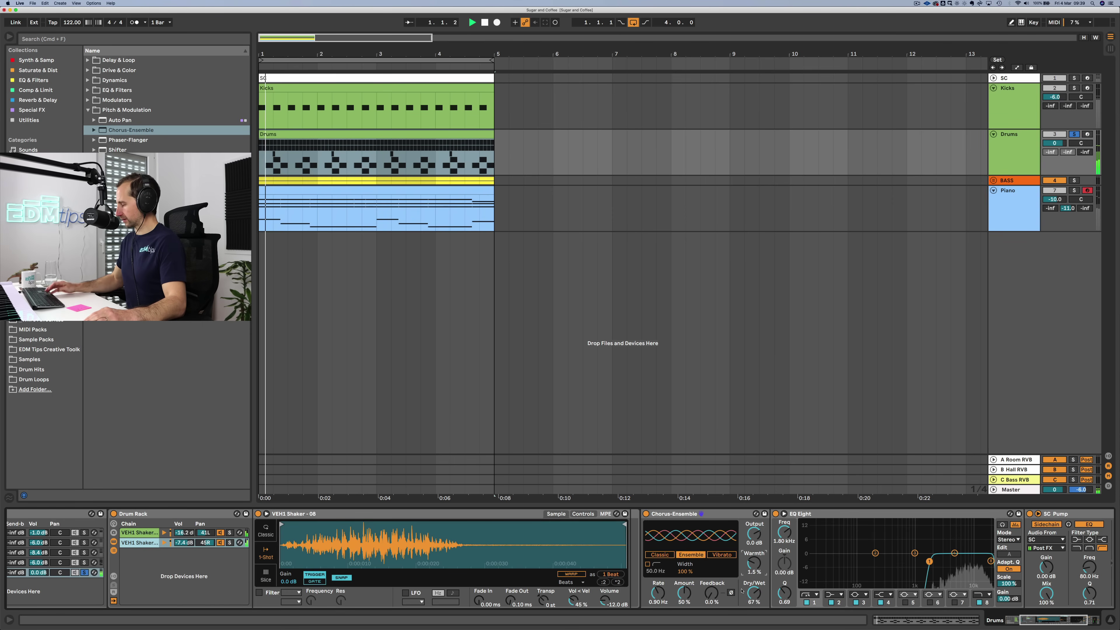
click(646, 514)
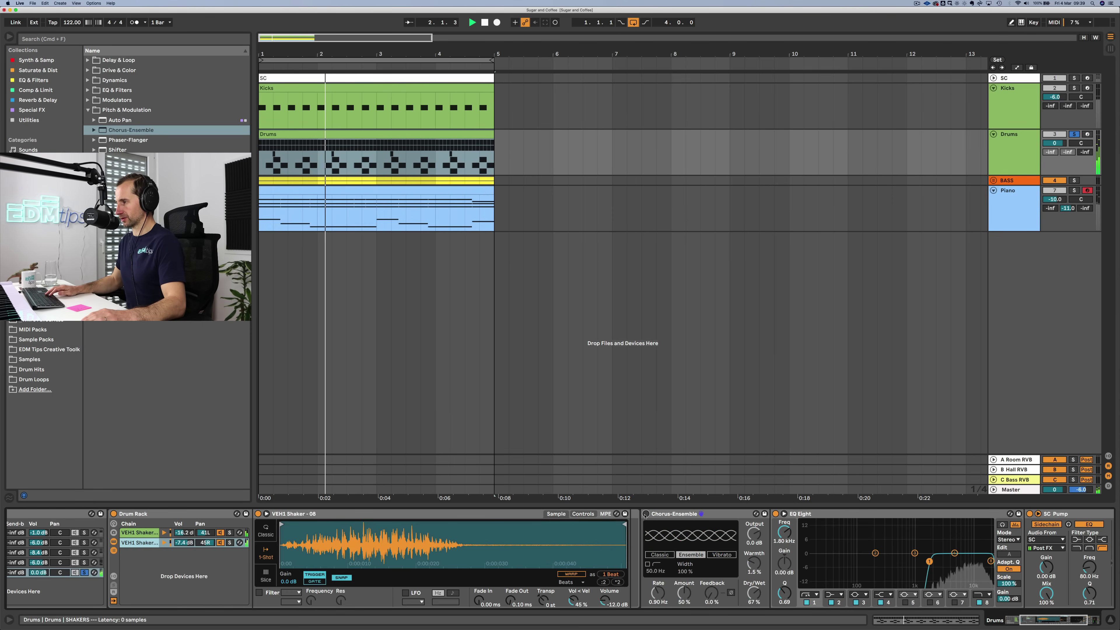
click(646, 514)
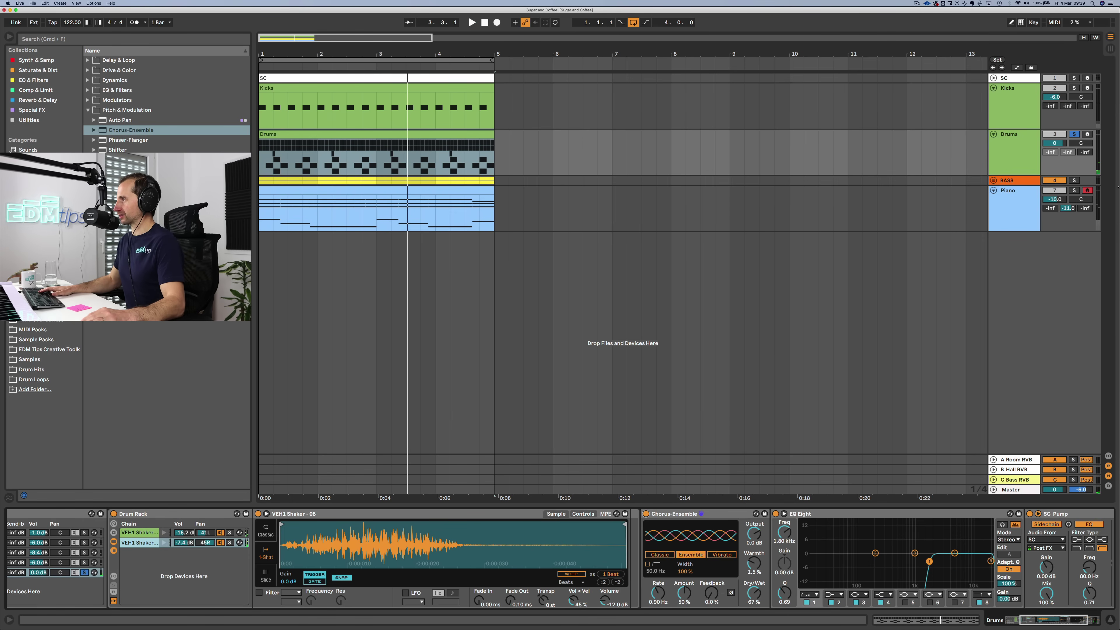
Step: Unsolo the Drums track and the SHAKERS chain, and mute the BASS and Piano tracks while playing the loop
click(1076, 135)
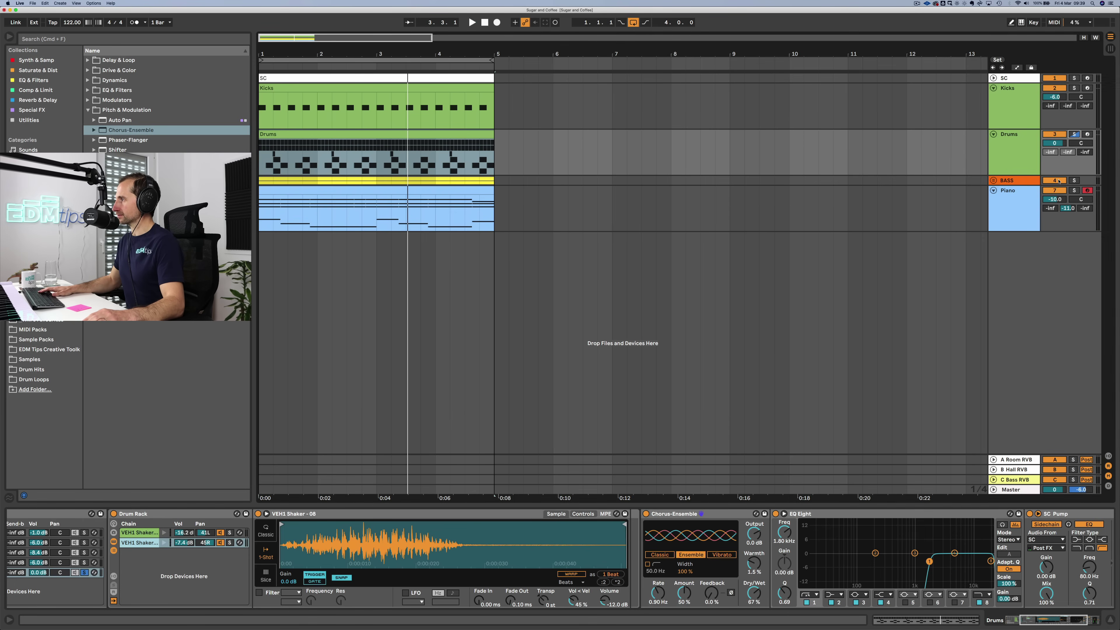
click(1058, 189)
key(space)
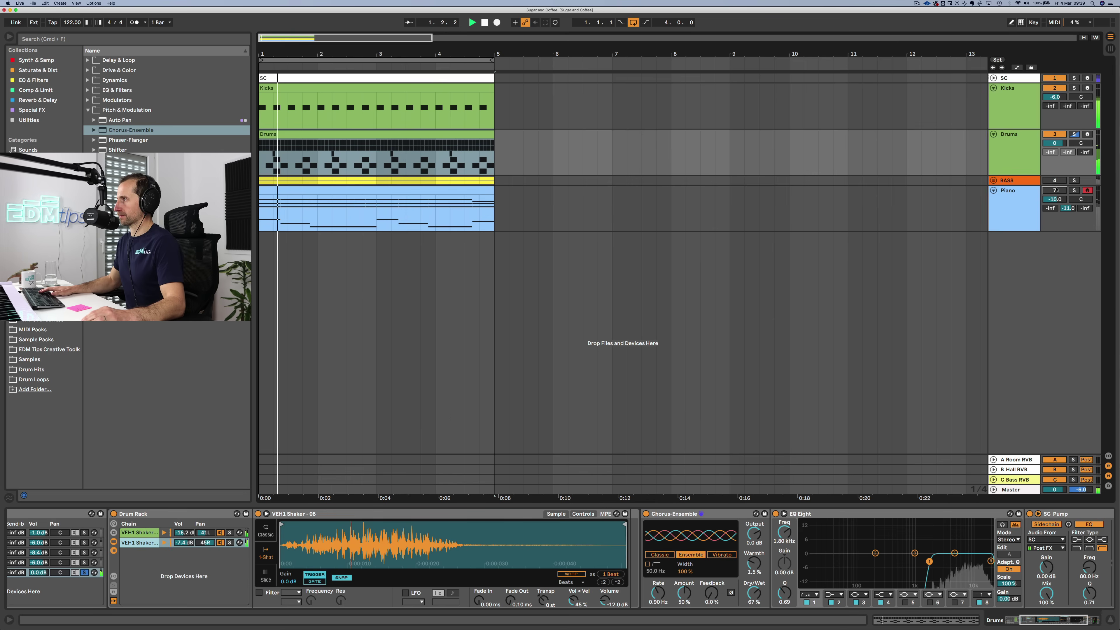
click(84, 572)
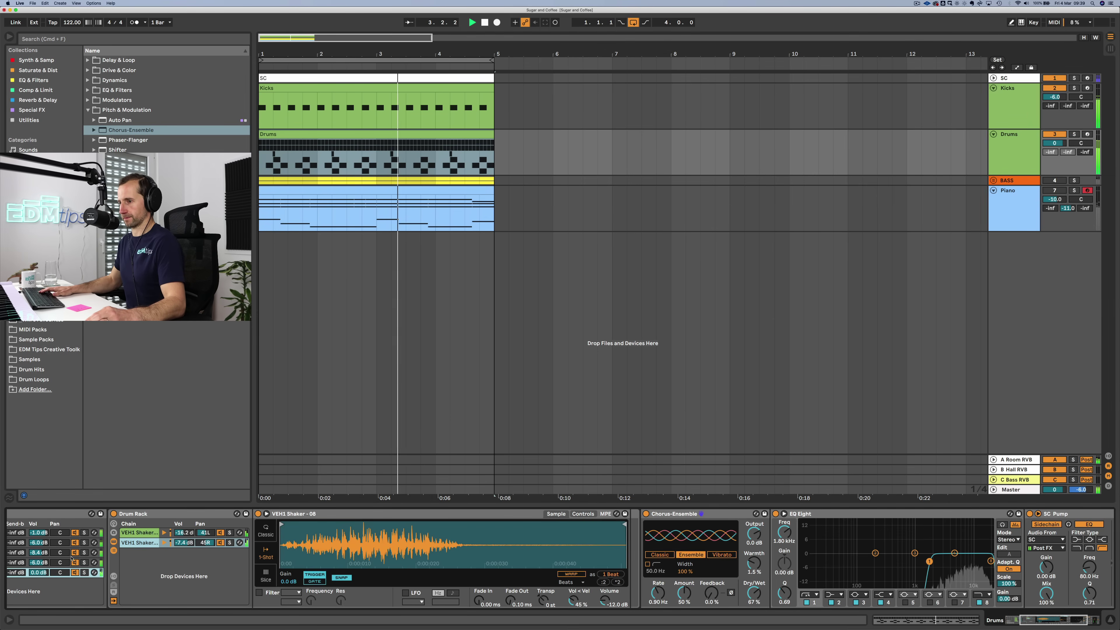
Step: Lower the VEH3 Claps 006 chain to -21.5 dB and set the Kicks track volume to -5.0 dB
scroll(221, 556, left, 5)
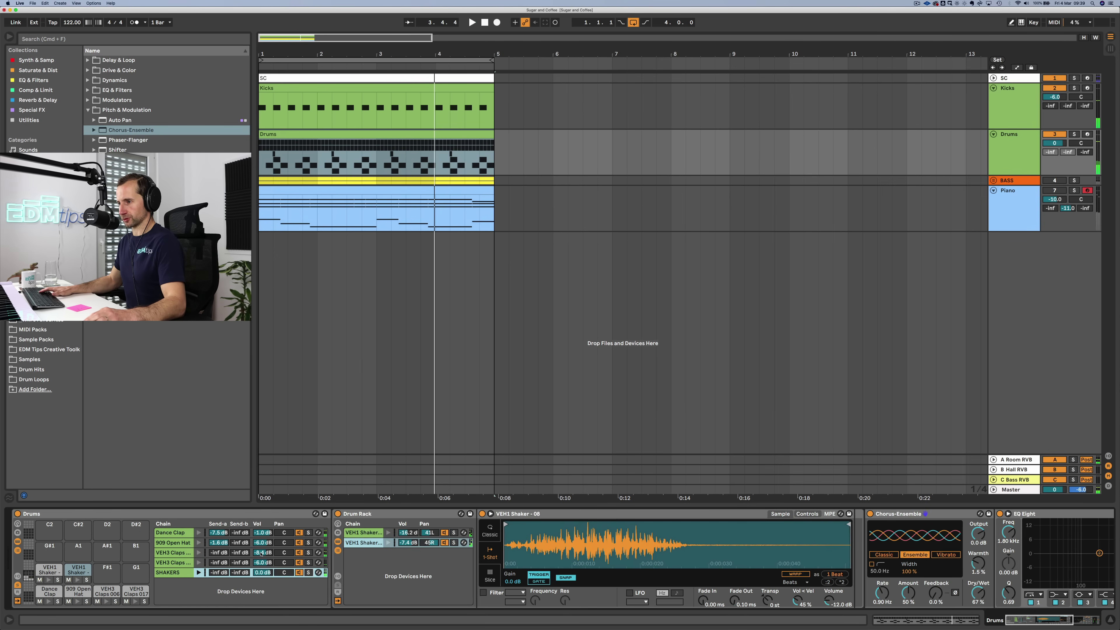
mouse_move(264, 553)
mouse_down()
mouse_move(263, 587)
mouse_move(263, 545)
mouse_up()
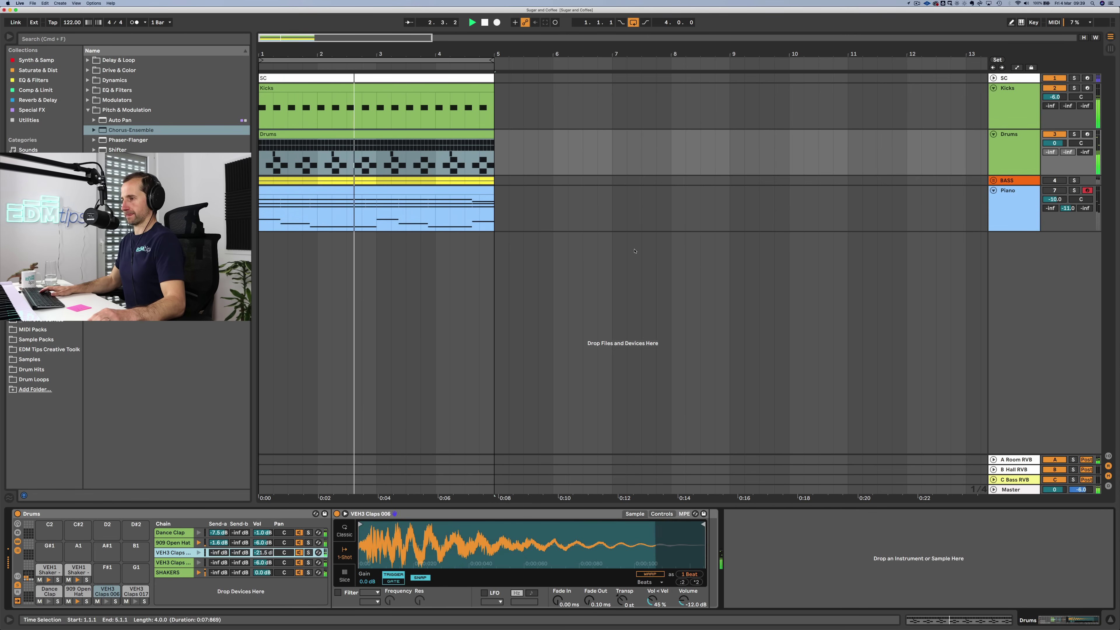
drag(1055, 97, 1055, 92)
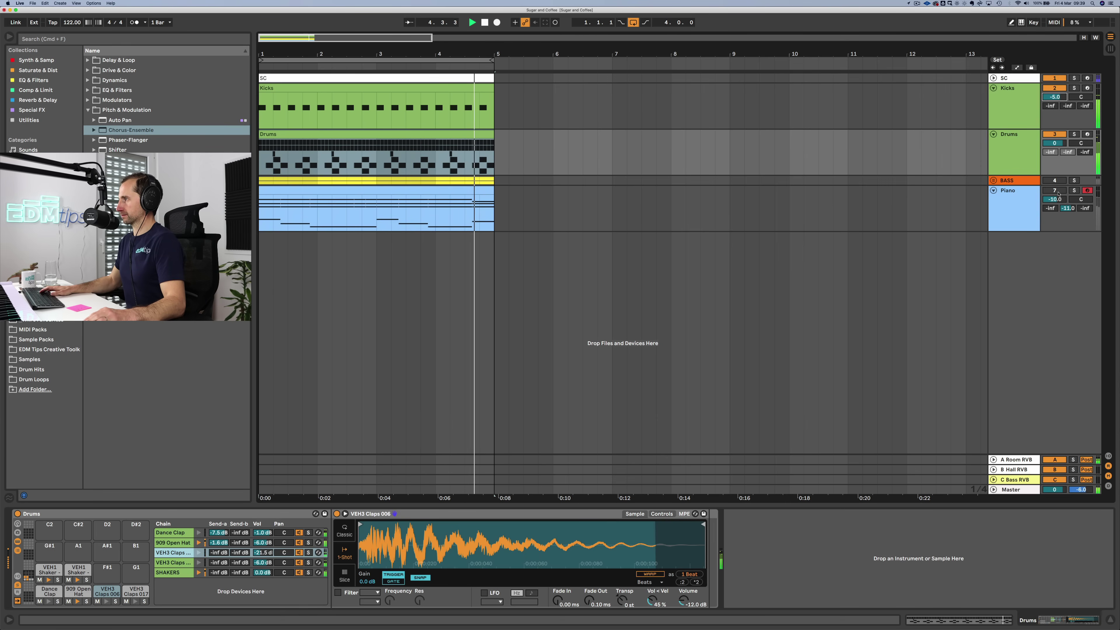
Step: Audition clap samples in the Drums > Claps folder of the EDM Tips Creative Tools pack
double_click(375, 138)
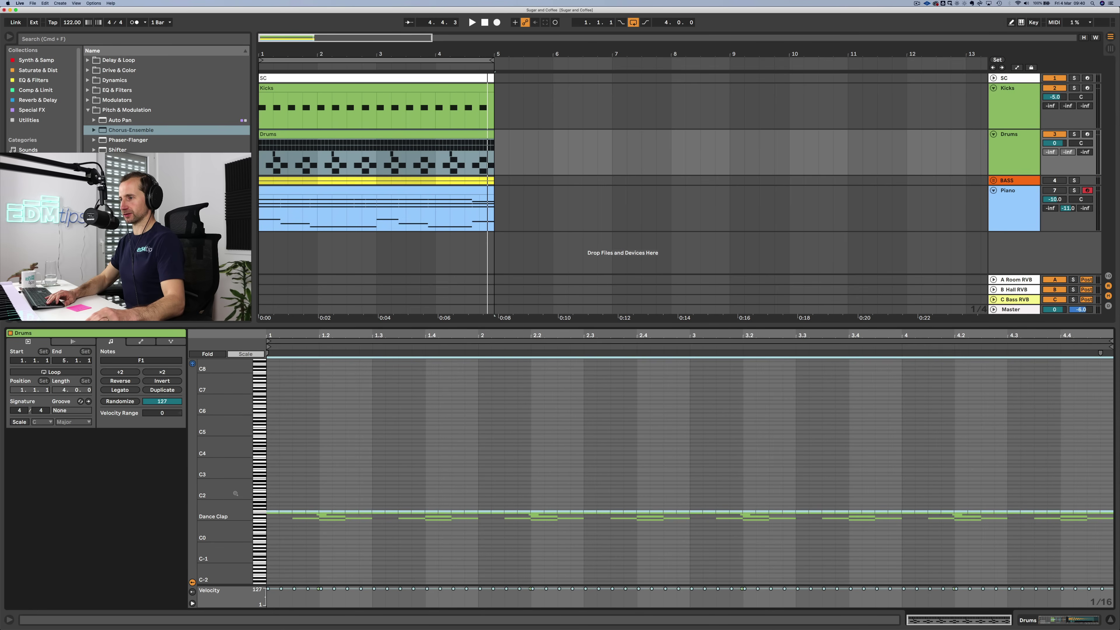
key(shift+Tab)
click(175, 532)
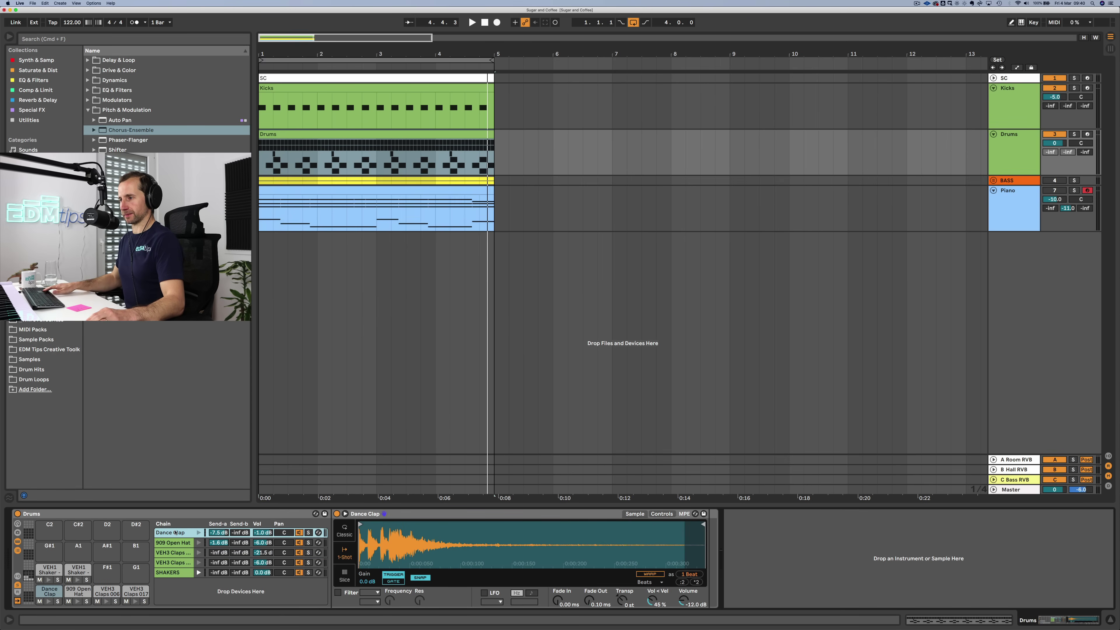
click(37, 374)
click(88, 160)
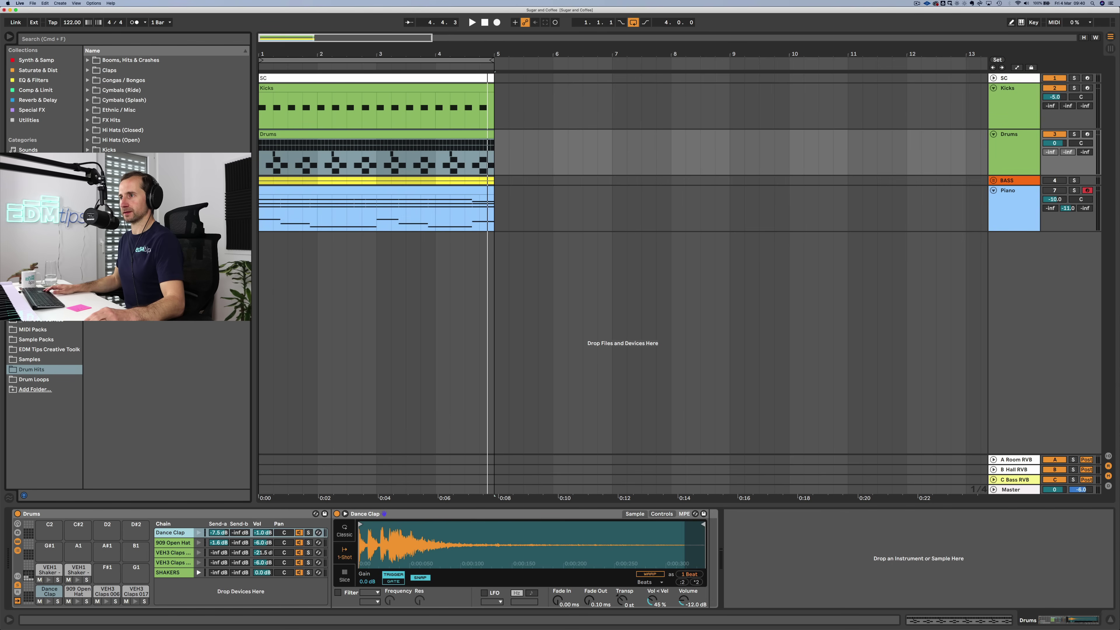
click(44, 349)
click(110, 60)
key(Down)
key(Right)
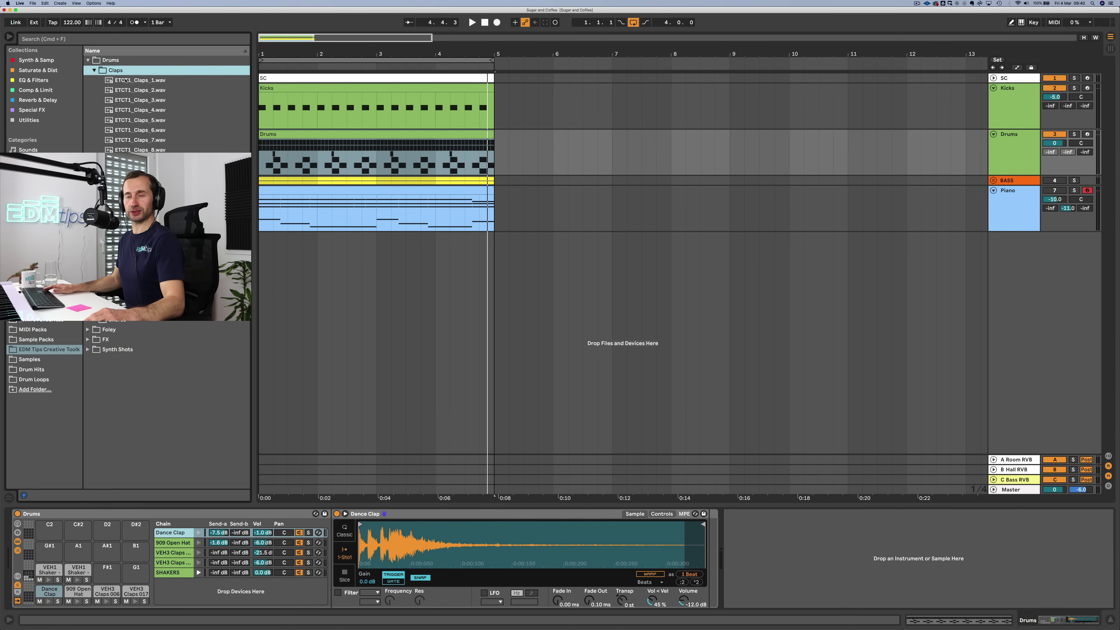
click(140, 180)
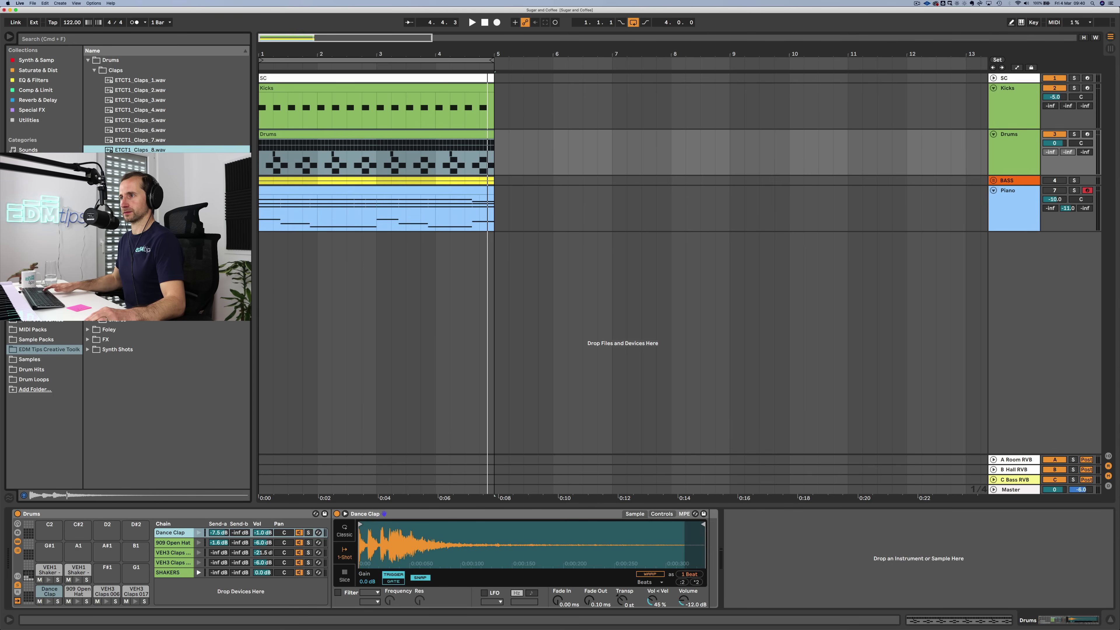
key(Up)
key(Down)
key(Down)
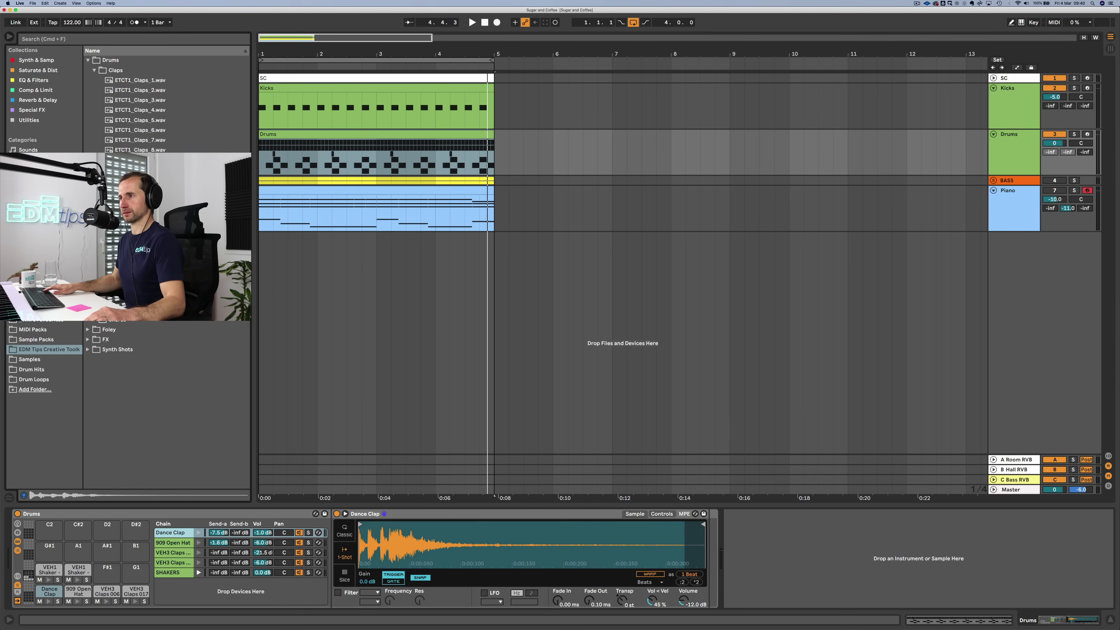
Step: Try layering ETCT1_Claps_8 on the Dance Clap pad, play the loop, and delete the added chain
drag(202, 558, 186, 582)
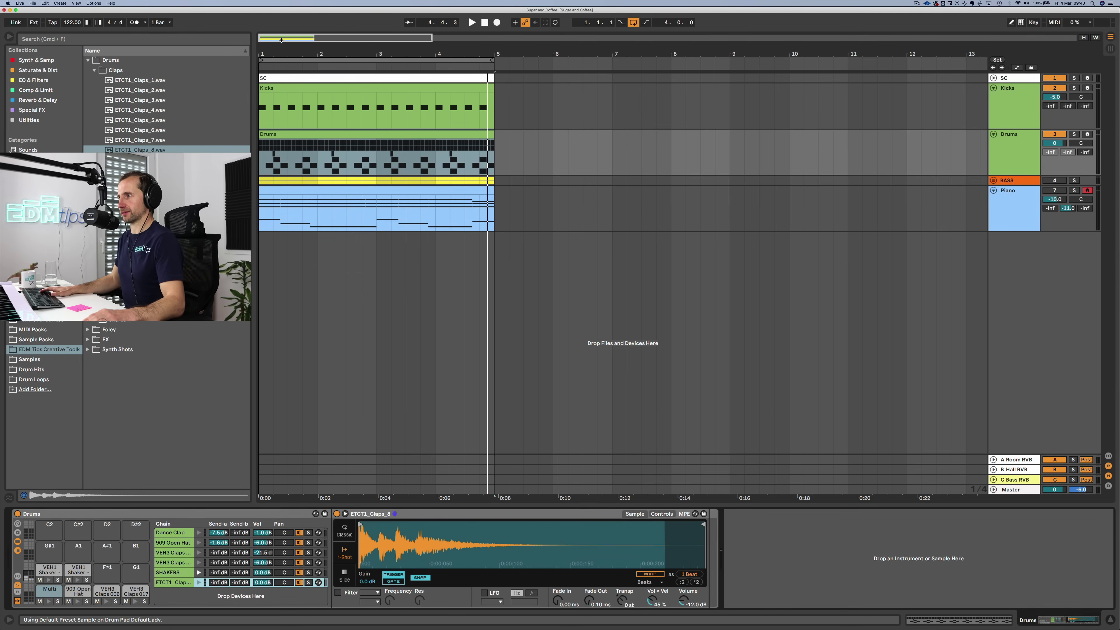
double_click(431, 134)
key(space)
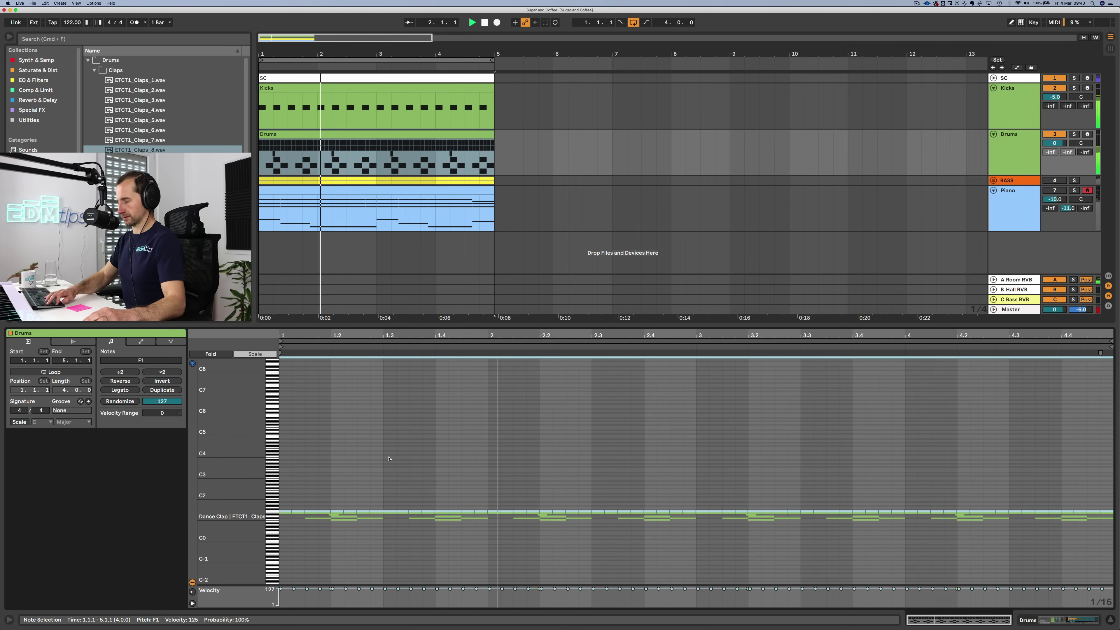
key(shift+Tab)
key(space)
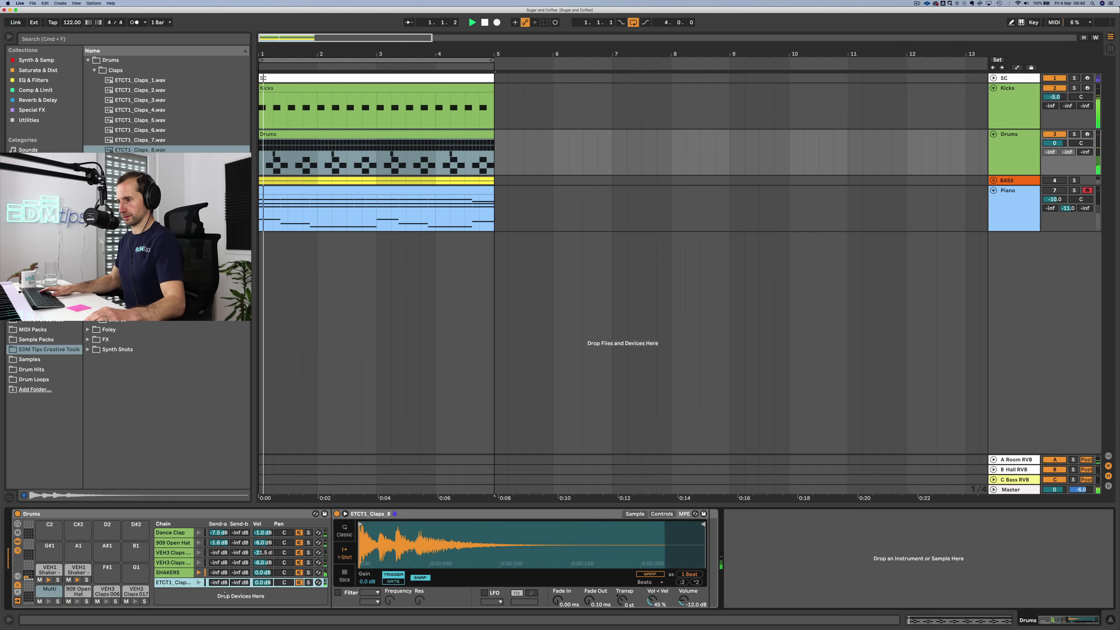
key(space)
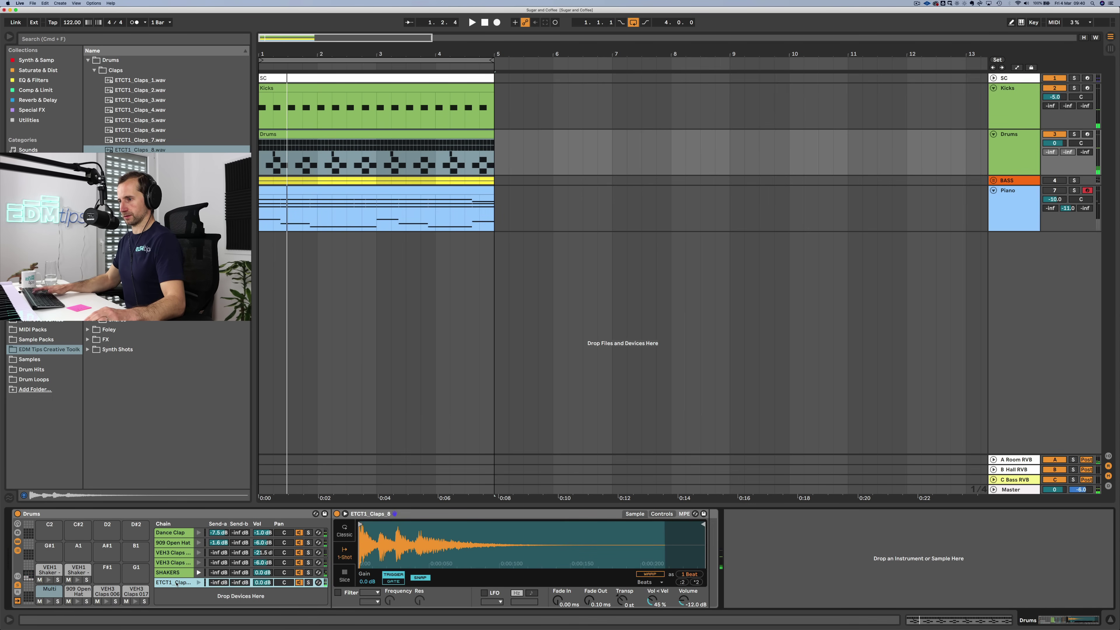
key(Delete)
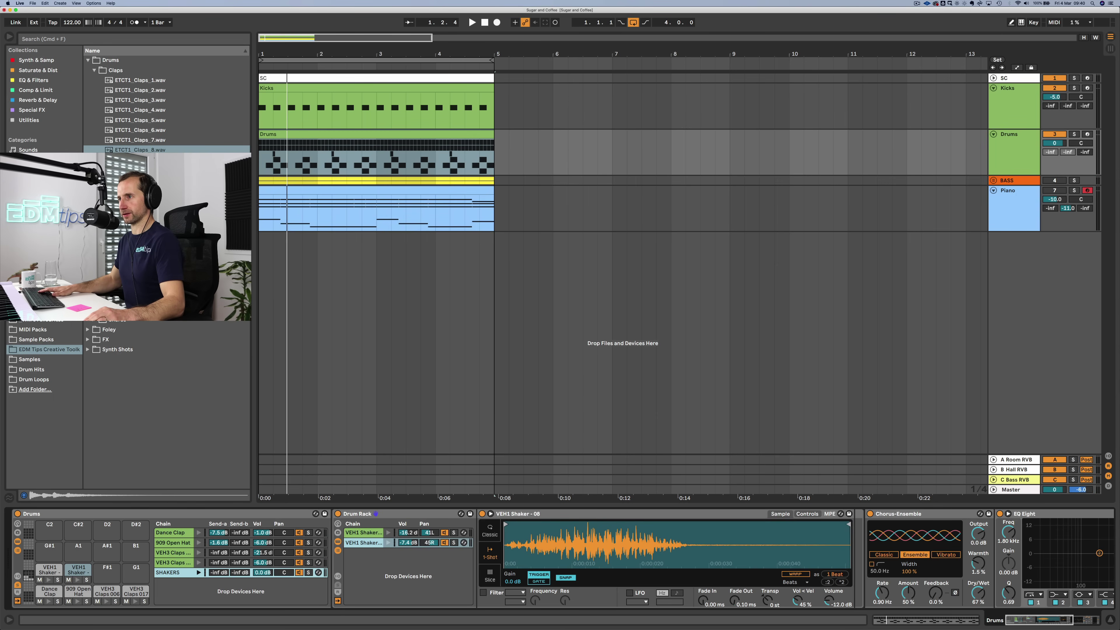
Step: Load ETCT1_Claps_8.wav onto the empty F#1 pad of the Drums rack and start the loop
drag(170, 532, 175, 601)
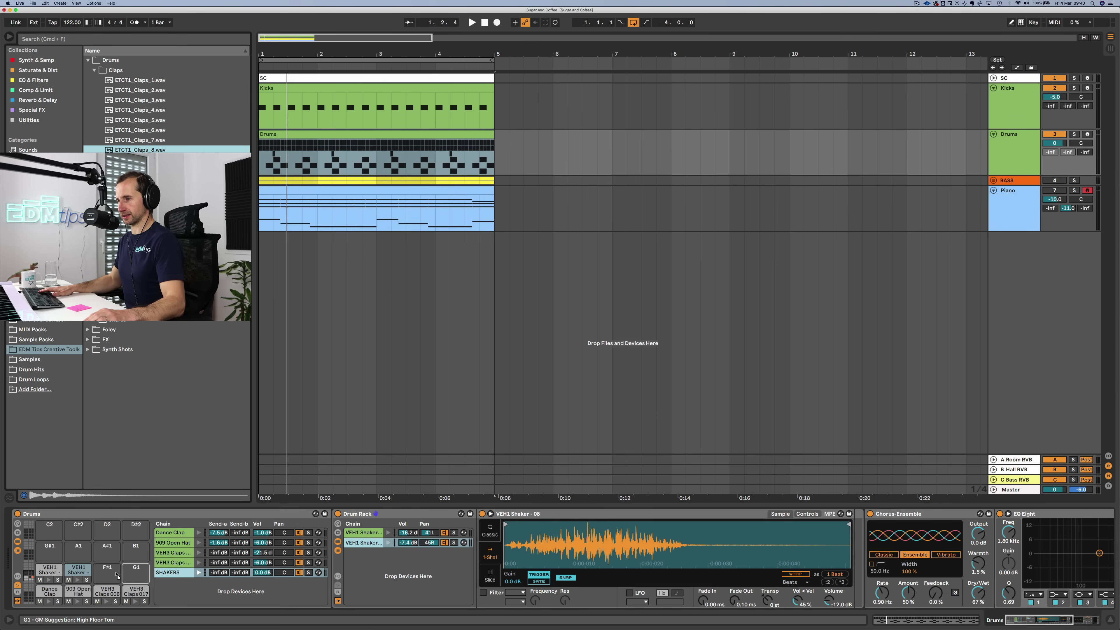
drag(109, 575, 169, 247)
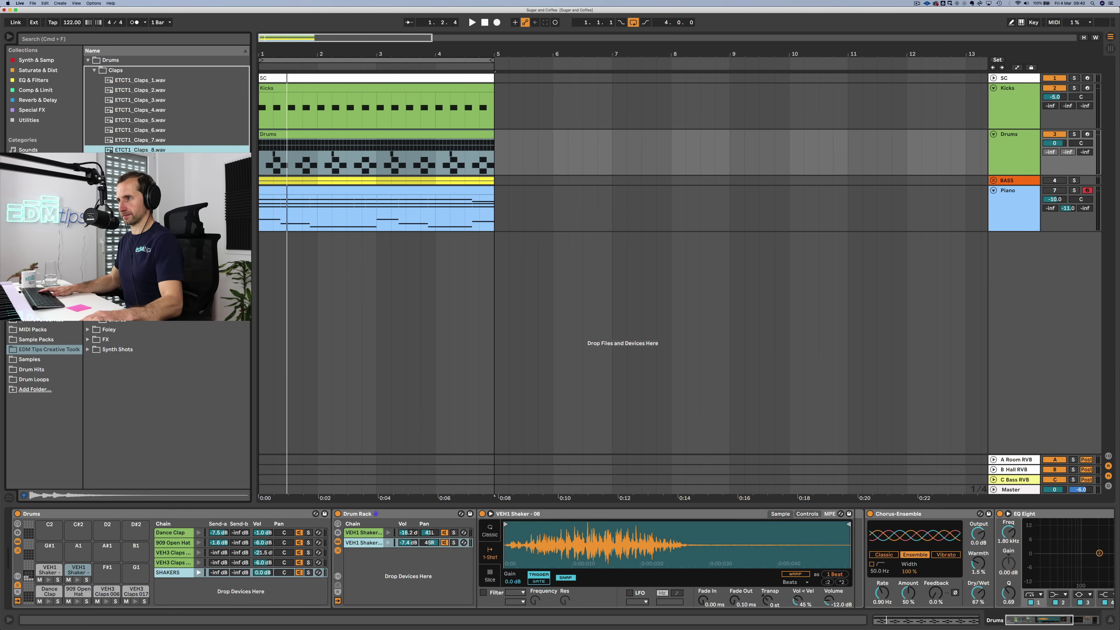
drag(111, 150, 103, 578)
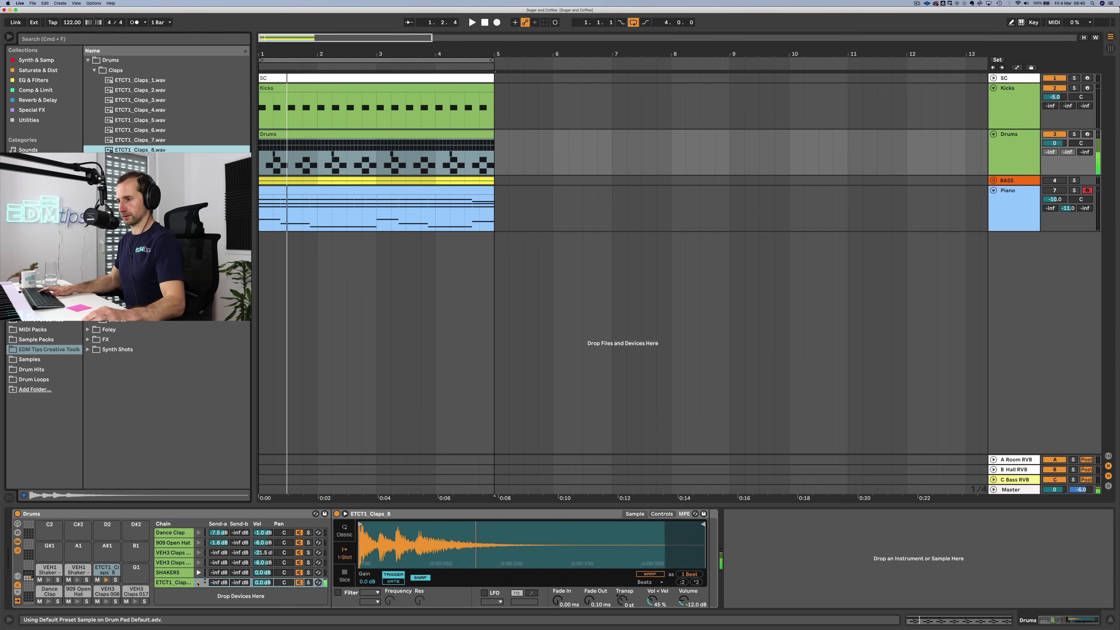
key(space)
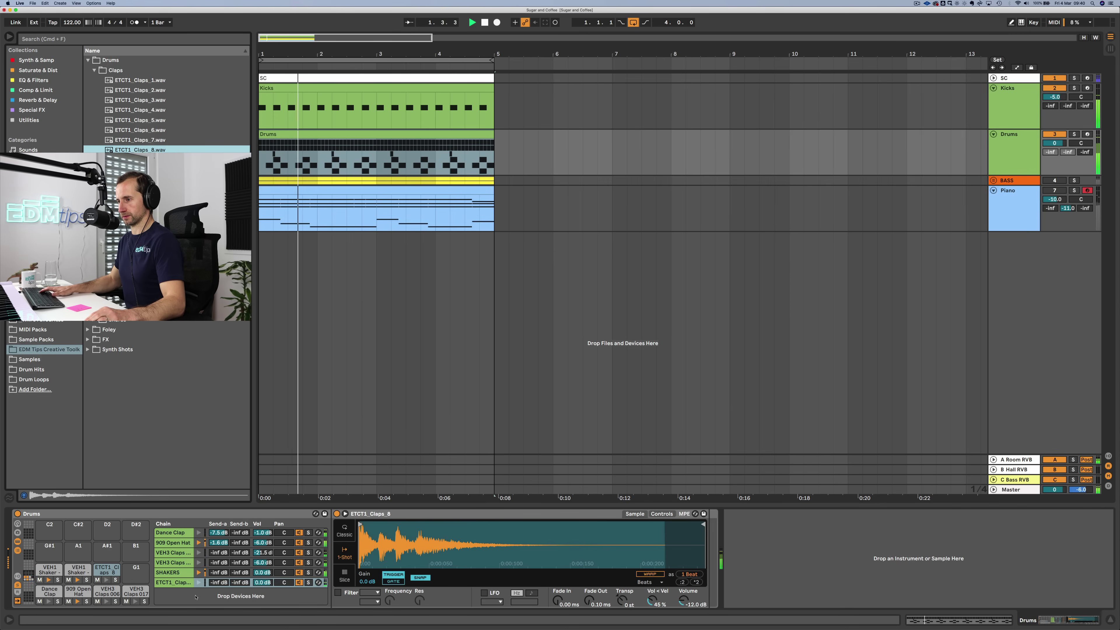
Step: Add ETCT1_Claps_8 notes at 2.3.3, 2.4.1 and 2.4.2 in the Drums clip, and return to the rack's devices
click(317, 167)
double_click(347, 133)
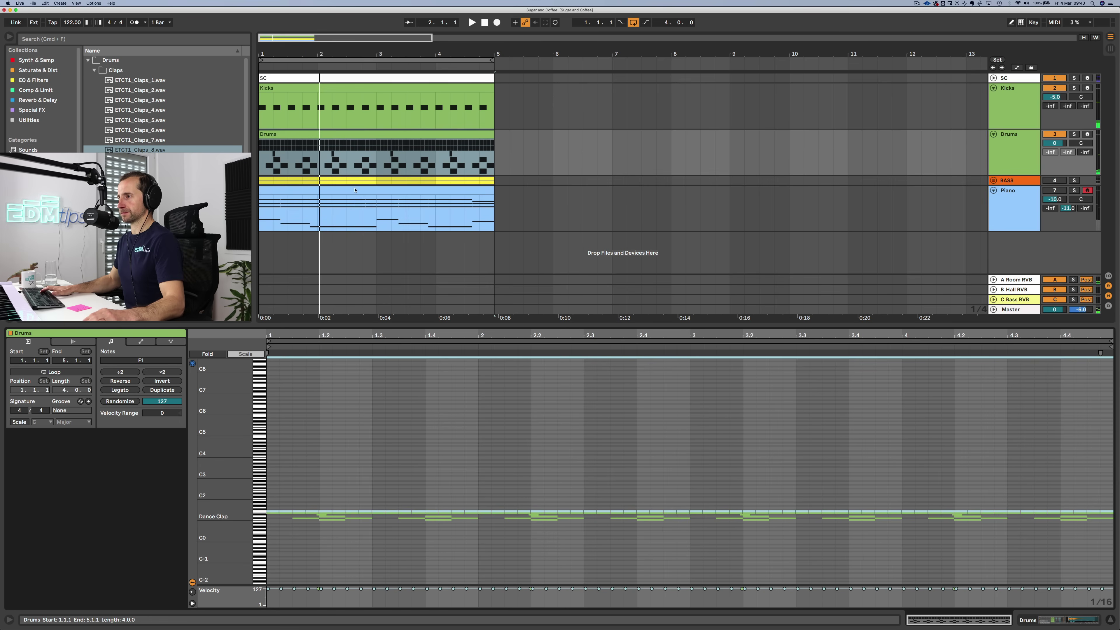
drag(249, 514, 287, 444)
key(space)
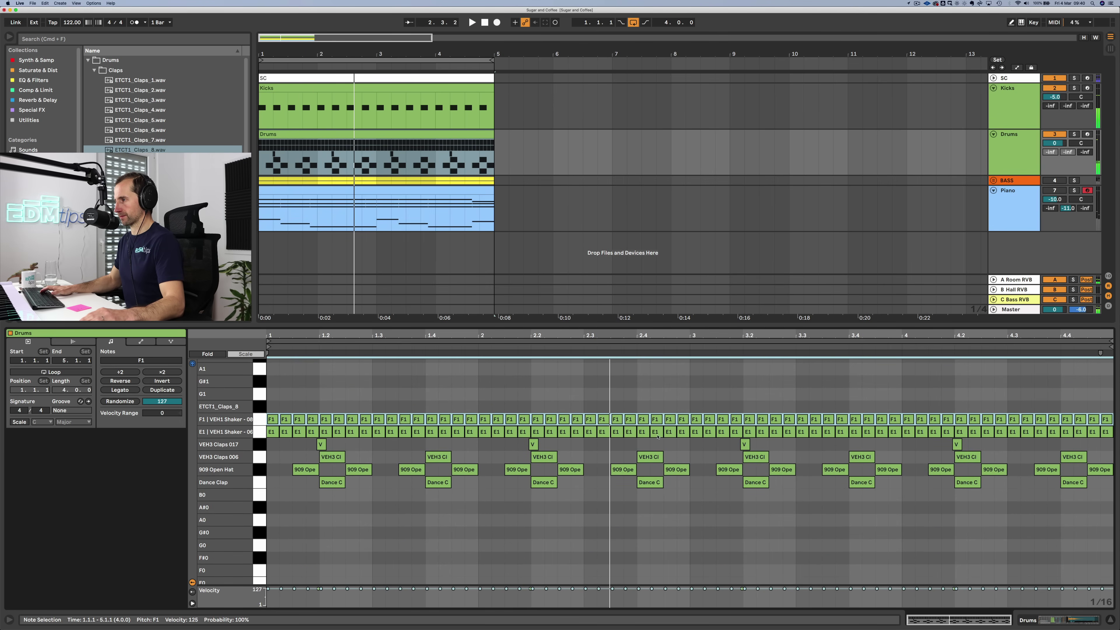
double_click(618, 406)
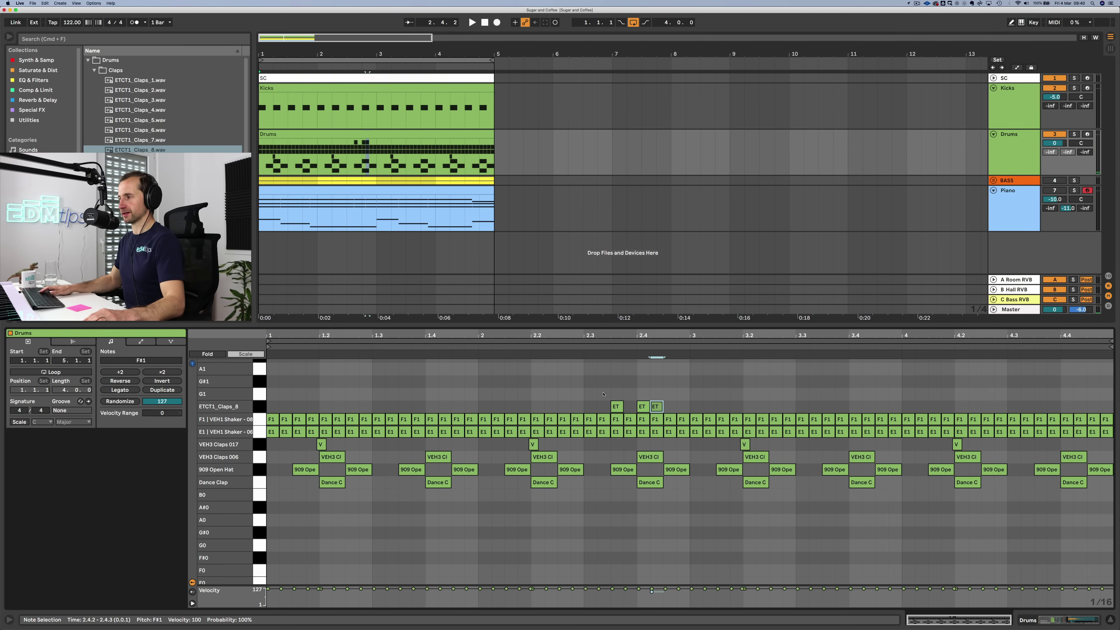
key(shift+Tab)
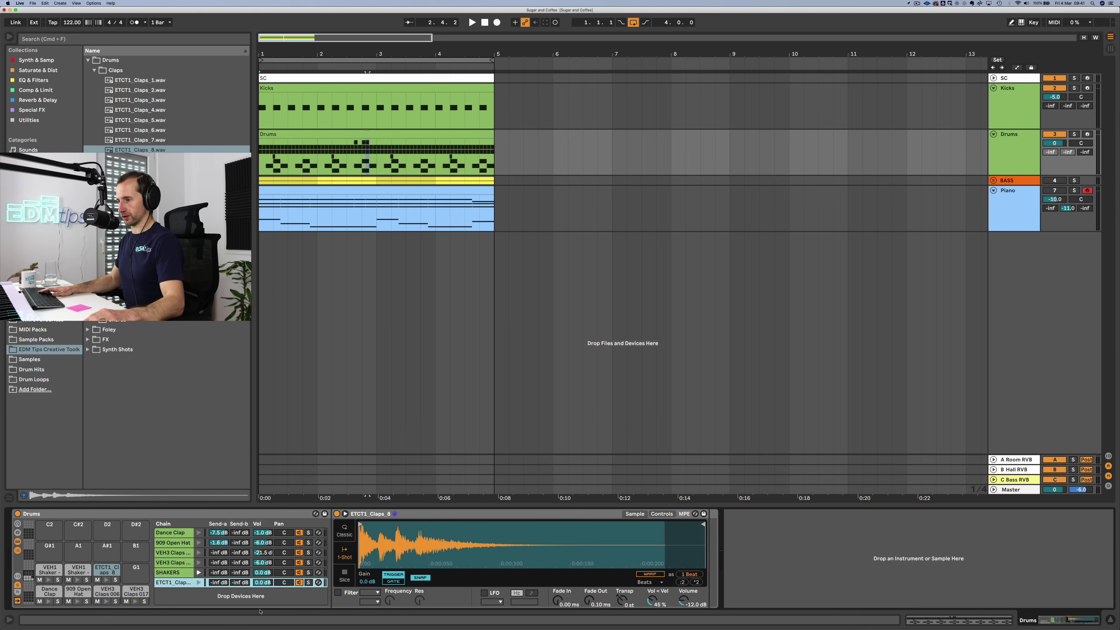
Step: Move the three ETCT1_Claps_8 notes in the Drums clip to 4.3.3, 4.4.1 and 4.4.2, and play back that spot
key(space)
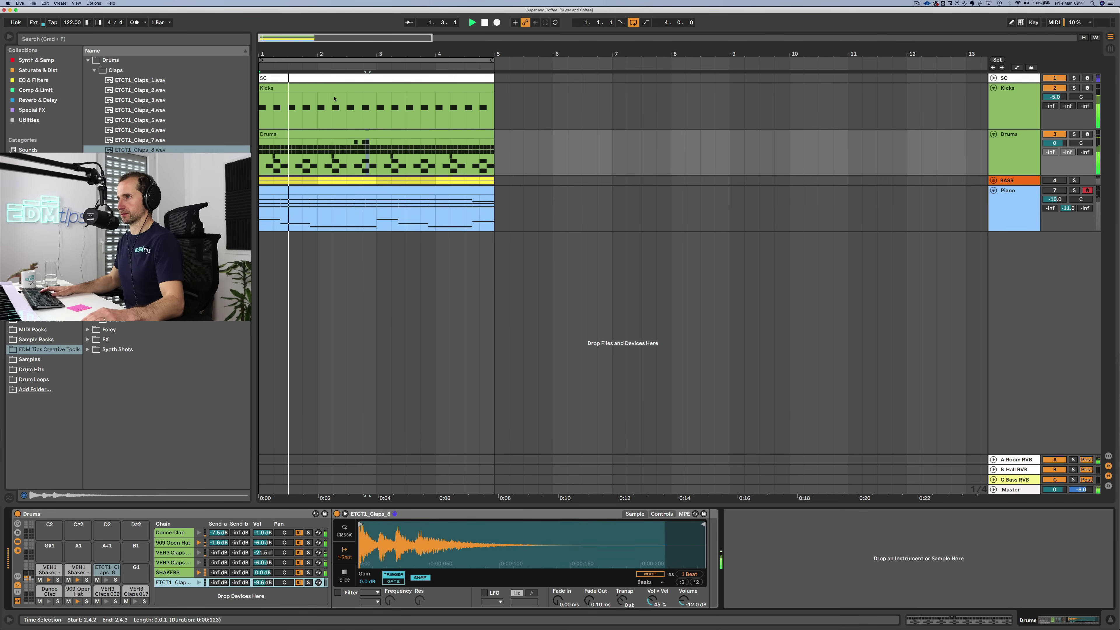
click(347, 130)
key(space)
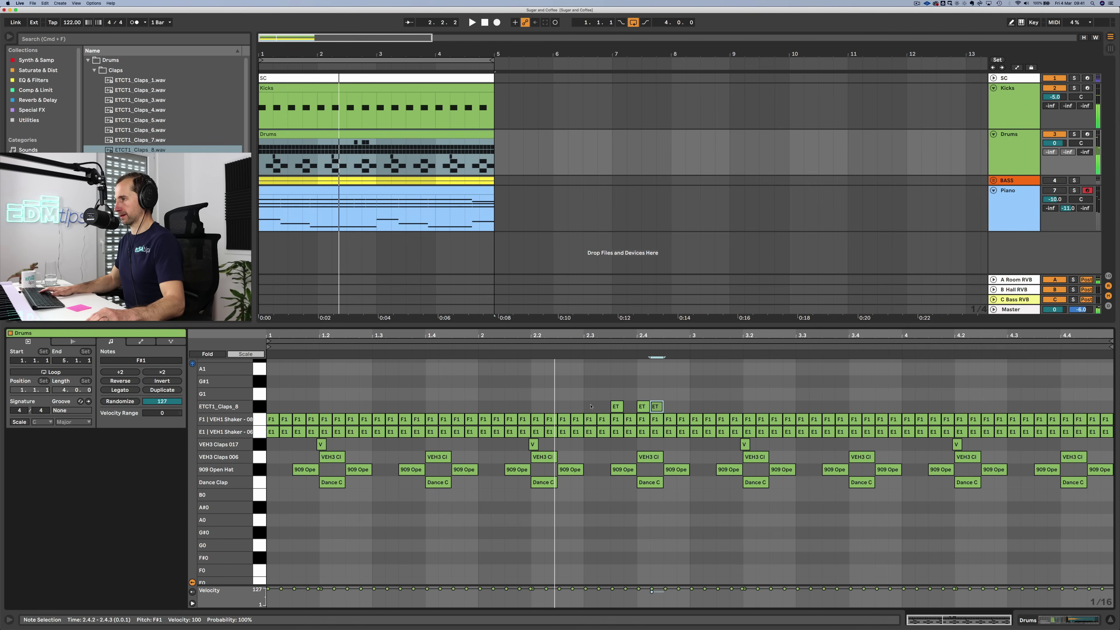
click(623, 408)
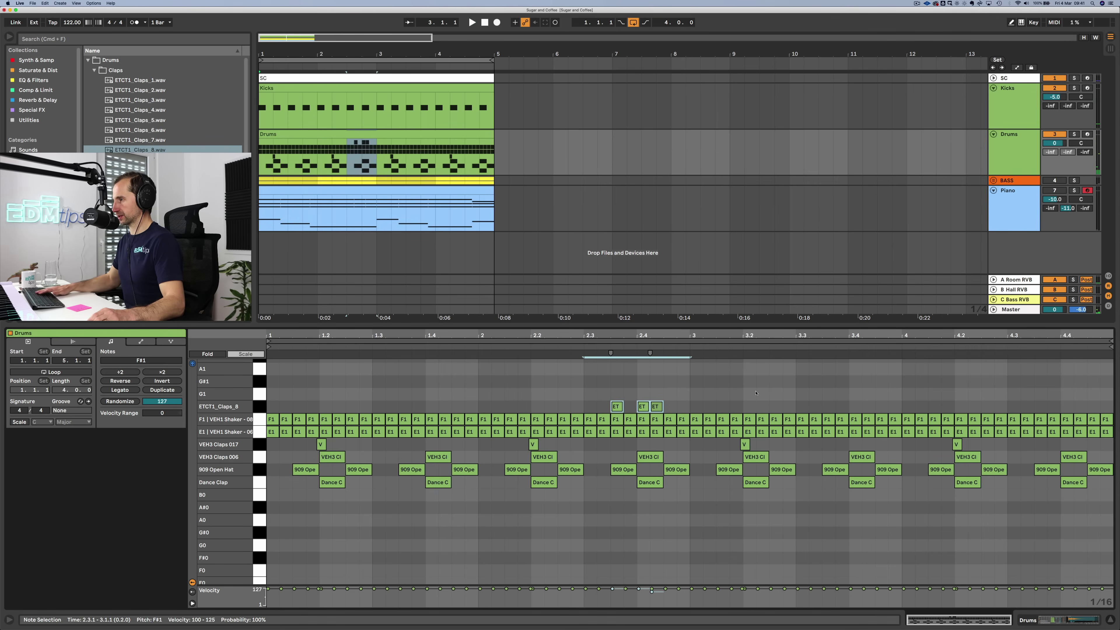
key(Delete)
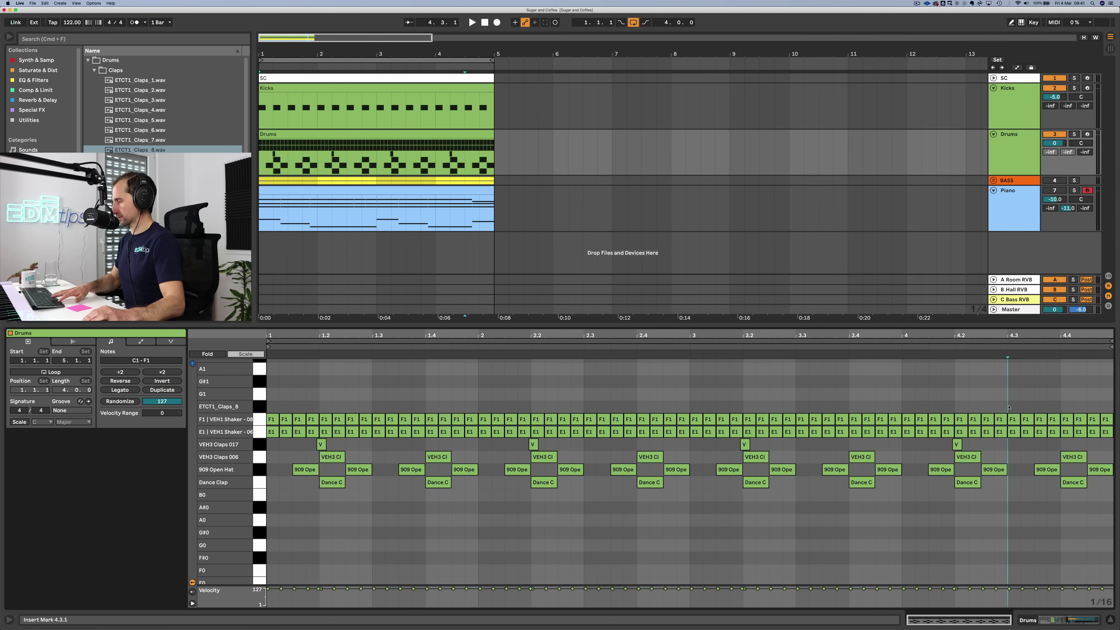
key(super+v)
key(space)
click(985, 347)
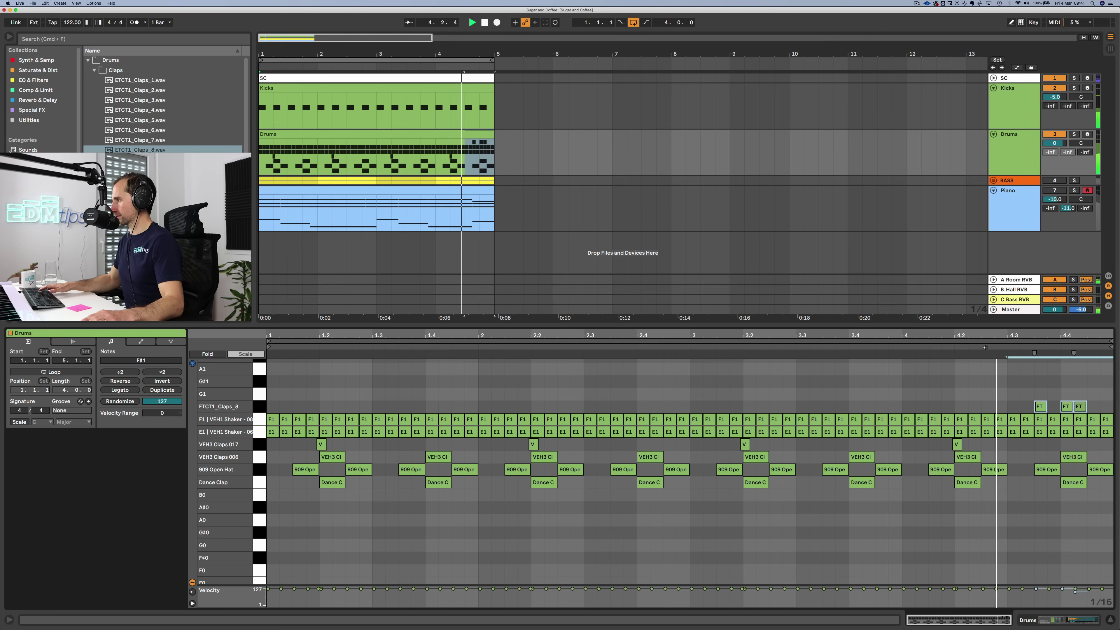
key(space)
Step: Add an ETCT1_Claps_8 note at 4.4.4, start the loop, and return to the Drums rack's devices
click(1093, 409)
double_click(1094, 409)
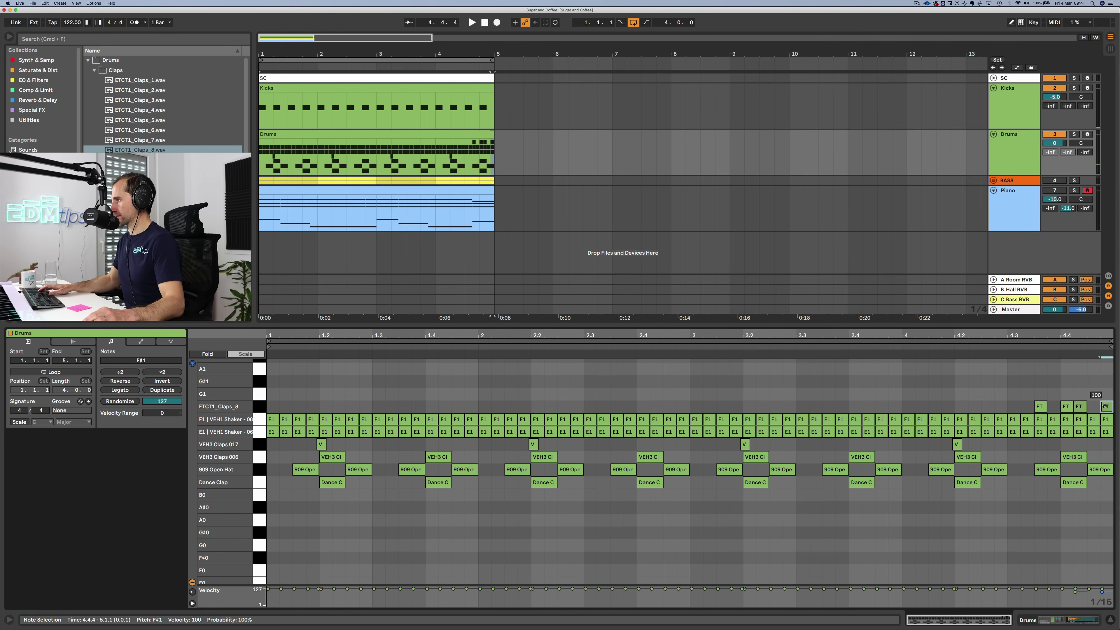
key(space)
key(shift+Tab)
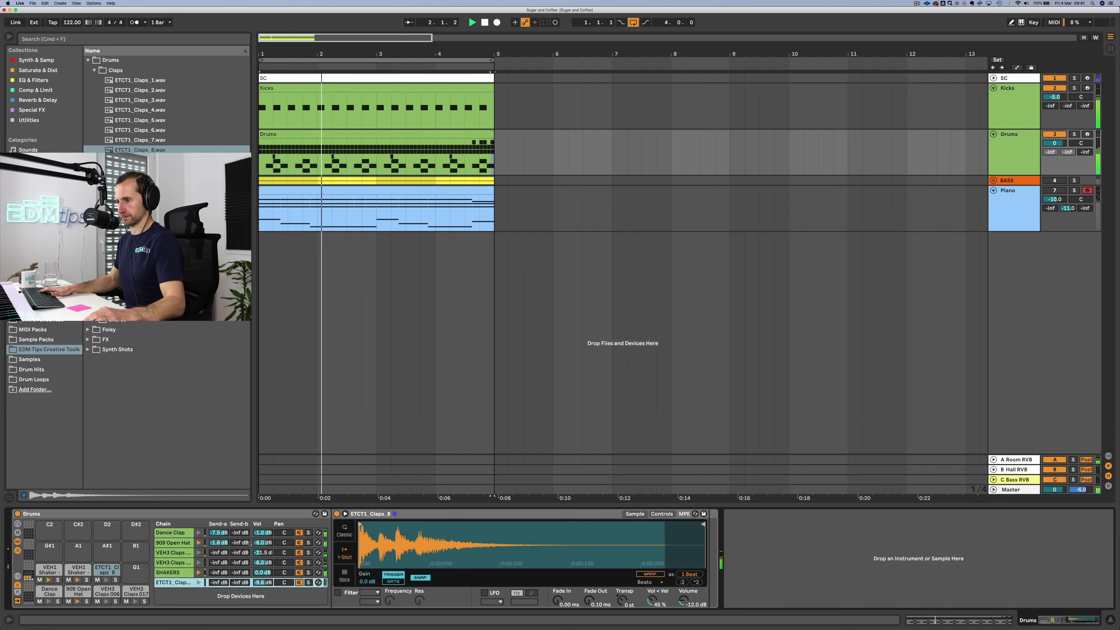
Step: Silence the 909 Open Hat chain and set the Dance Clap chain's volume to -6.8 dB
click(260, 542)
drag(262, 535, 260, 552)
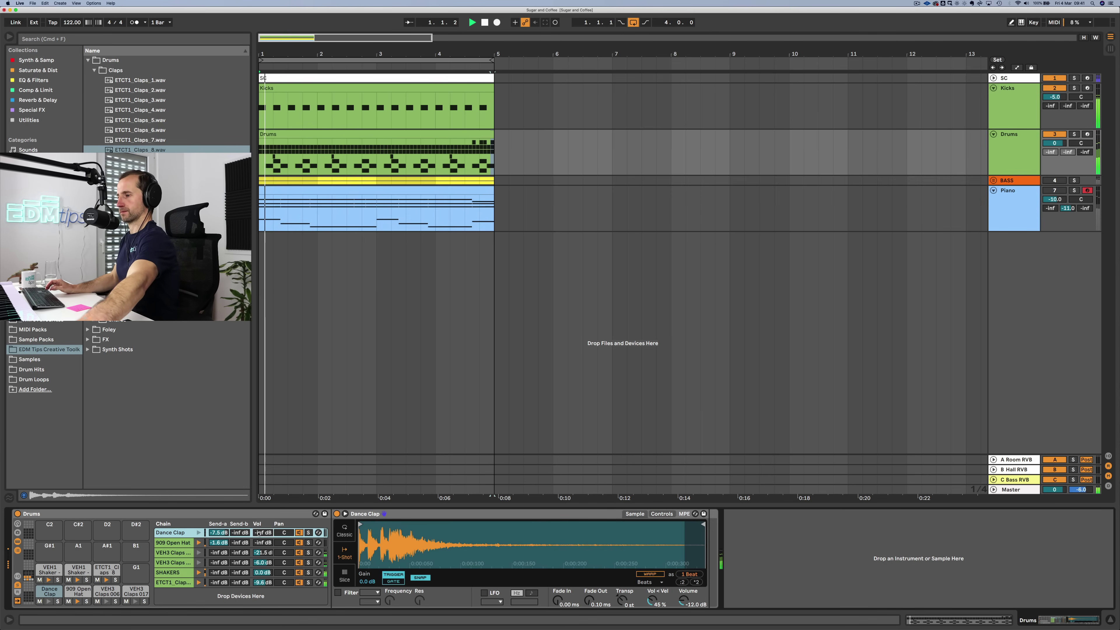
mouse_move(263, 533)
mouse_down()
mouse_move(263, 511)
mouse_move(259, 529)
mouse_up()
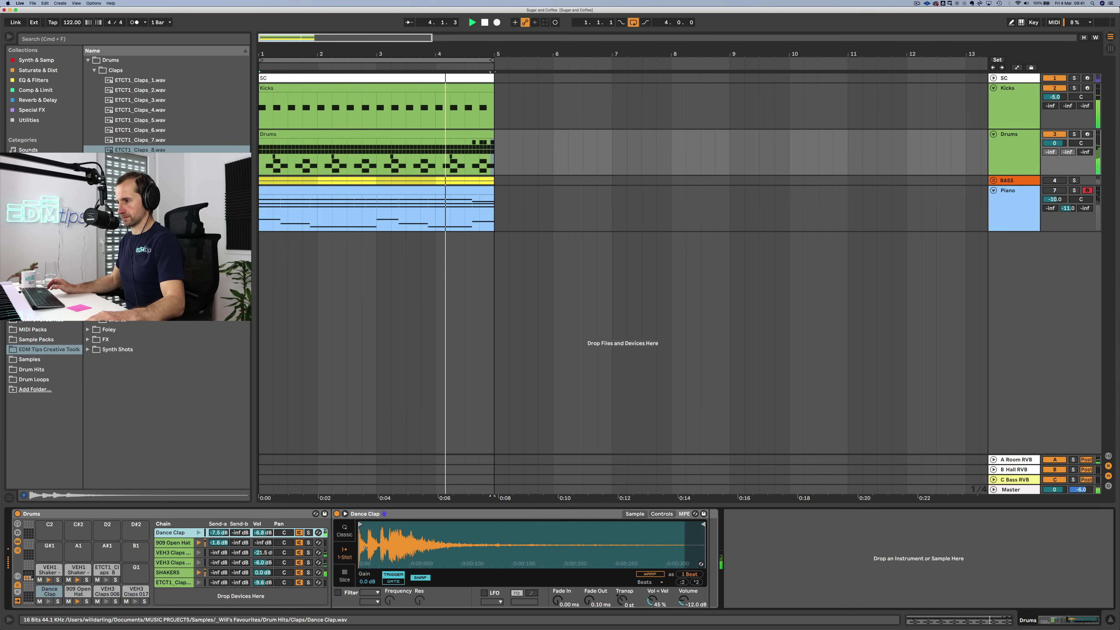
Step: Switch the Dance Clap Simpler to Classic mode and shape its envelope with a 1.18 s decay and -13 dB sustain
click(345, 531)
drag(655, 604, 619, 599)
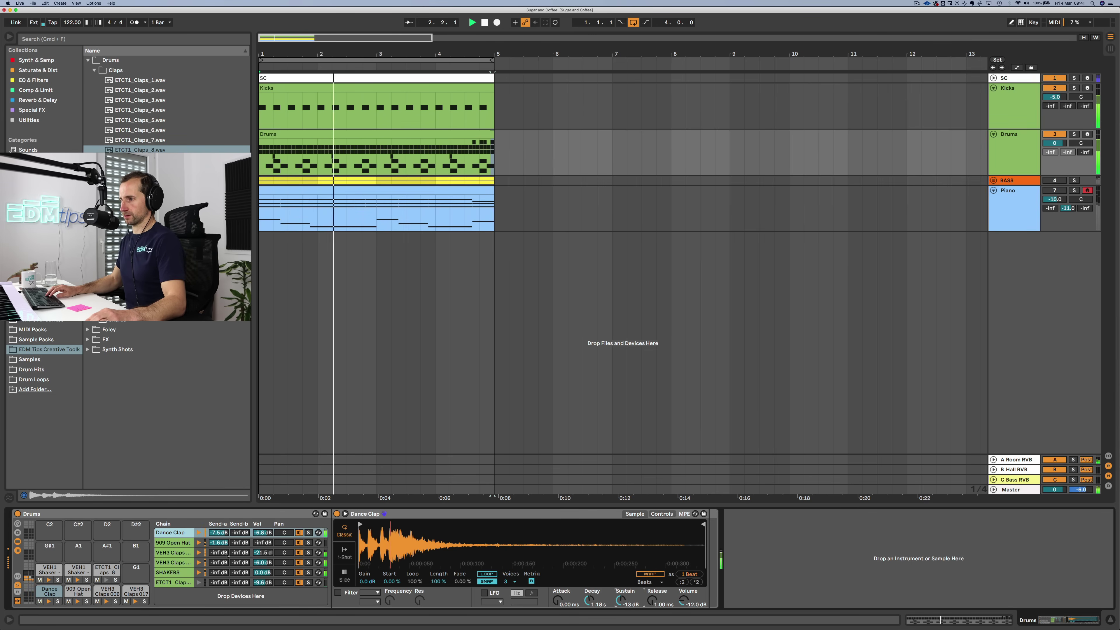
Step: Try a 493 ms decay on the 909 Open Hat and undo it, setting its chain volume to -9.0 dB and Send-a to -7.2 dB
drag(261, 544, 261, 542)
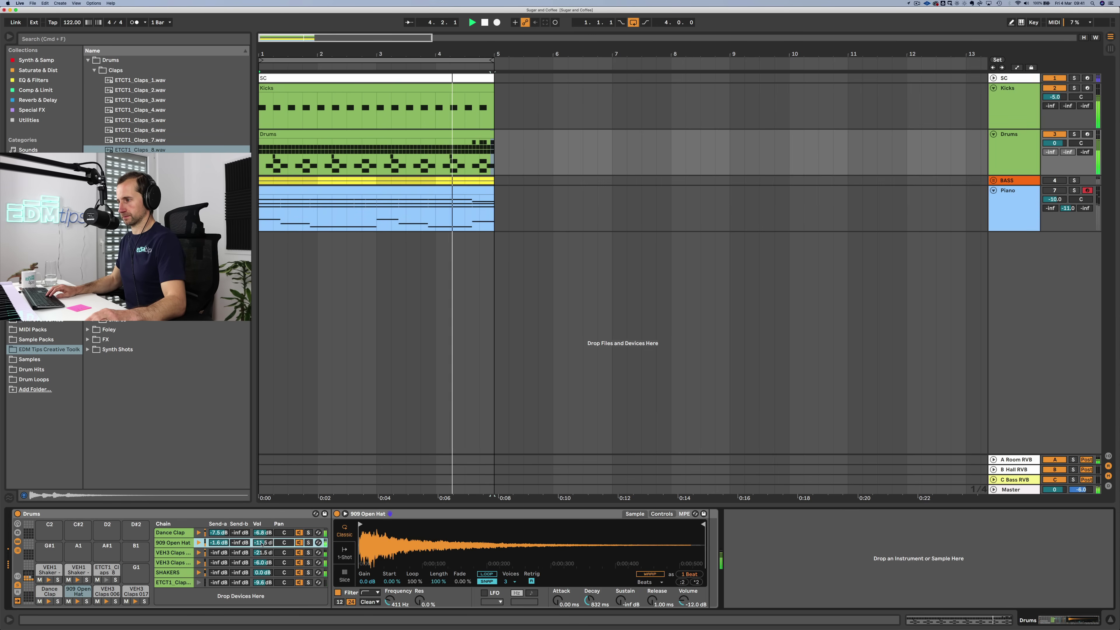
drag(593, 603, 593, 601)
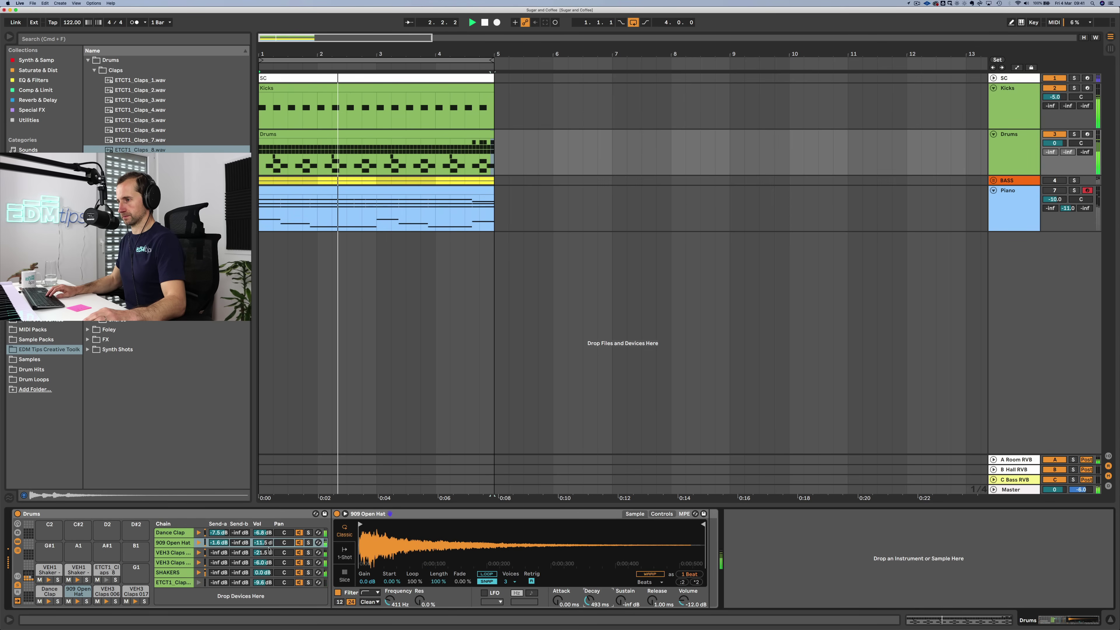
key(super+z)
drag(216, 545, 261, 544)
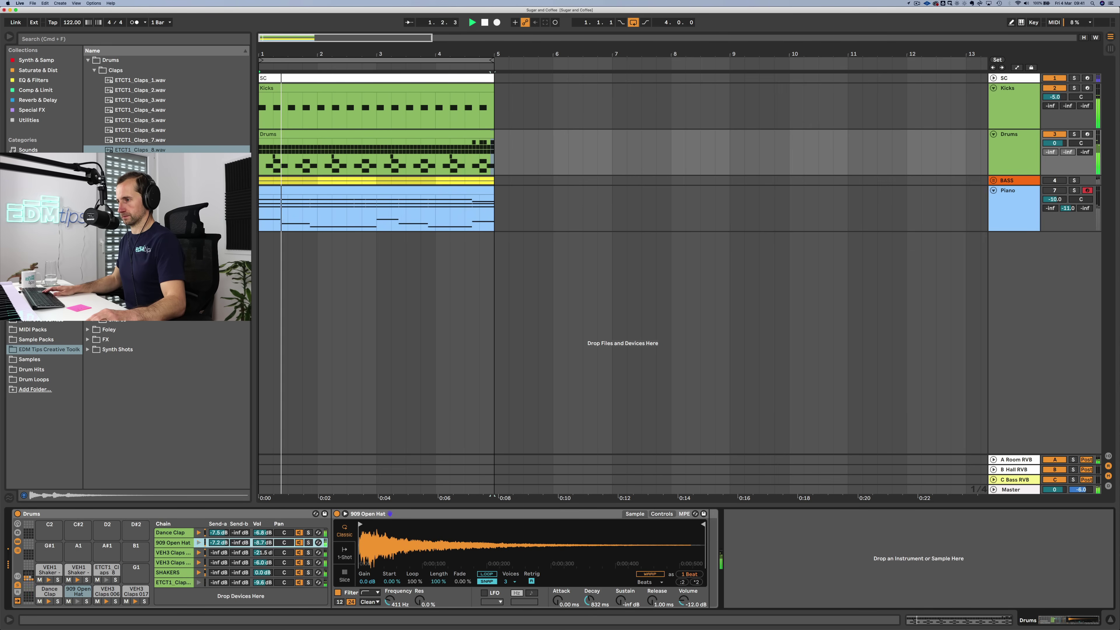
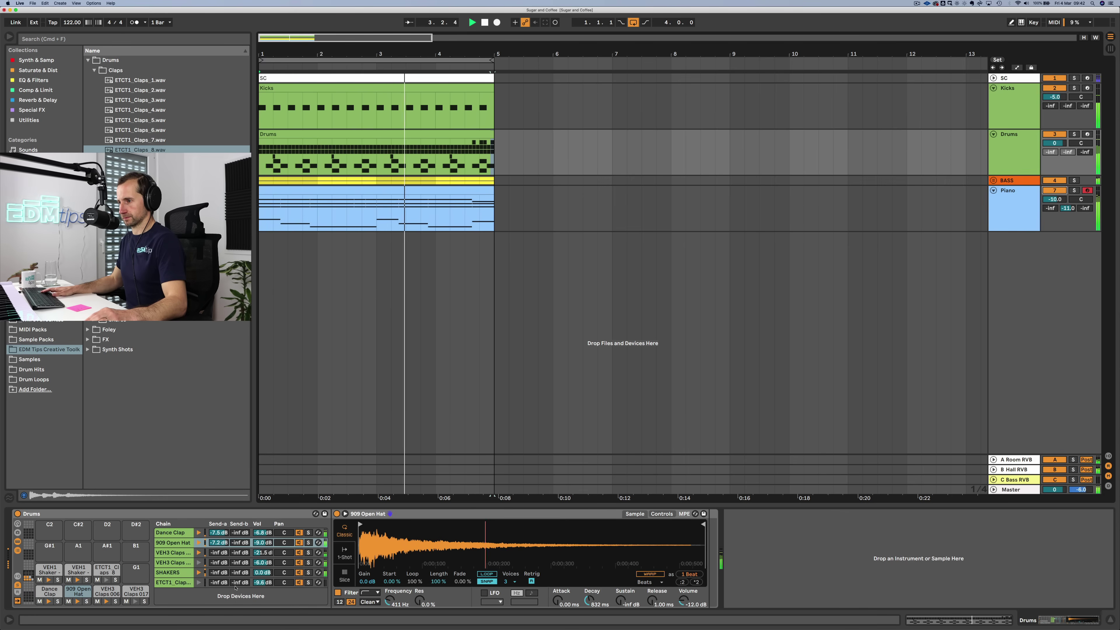
Step: Set the VEH3 Claps 017 chain's volume to -12.0 dB and the Dance Clap chain's to -5.0 dB, and stop playback
click(263, 562)
shift+click(261, 572)
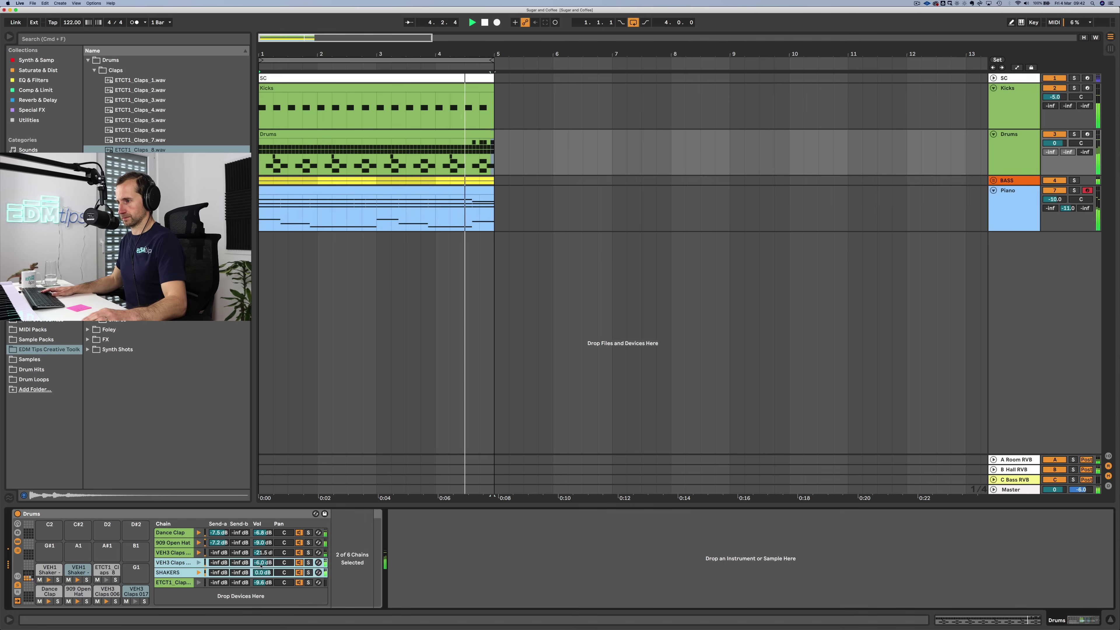
click(182, 562)
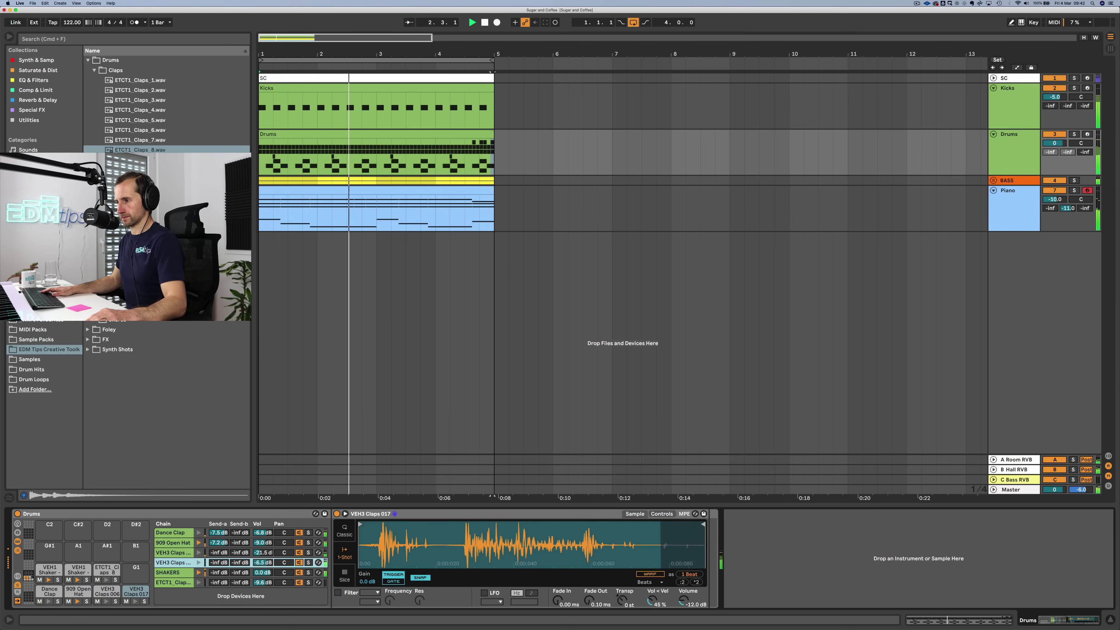
drag(260, 566, 265, 531)
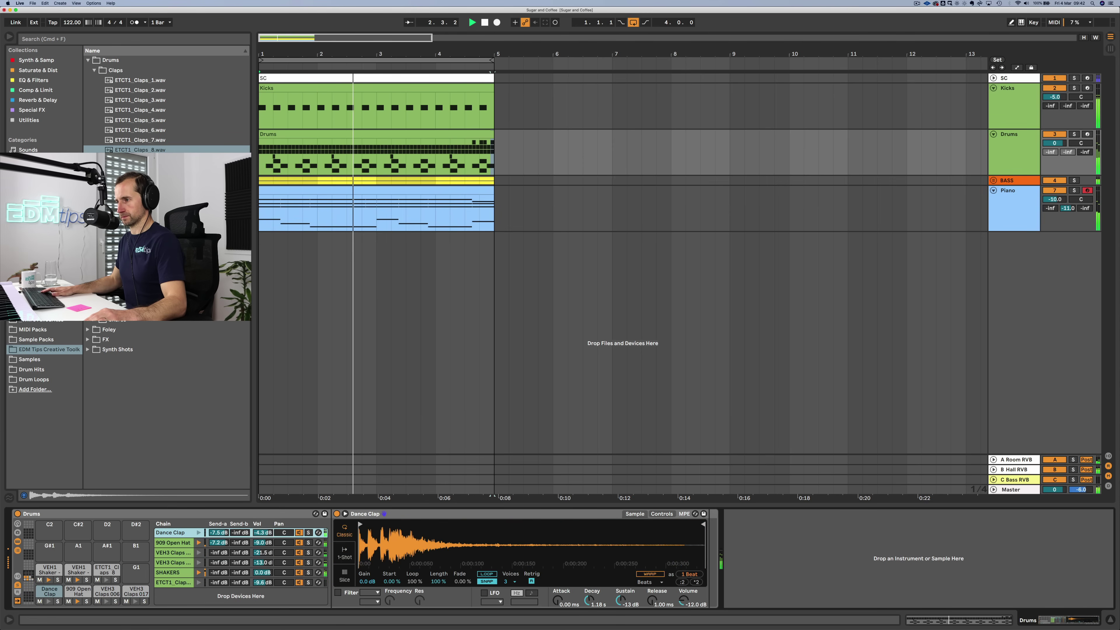
click(261, 564)
key(space)
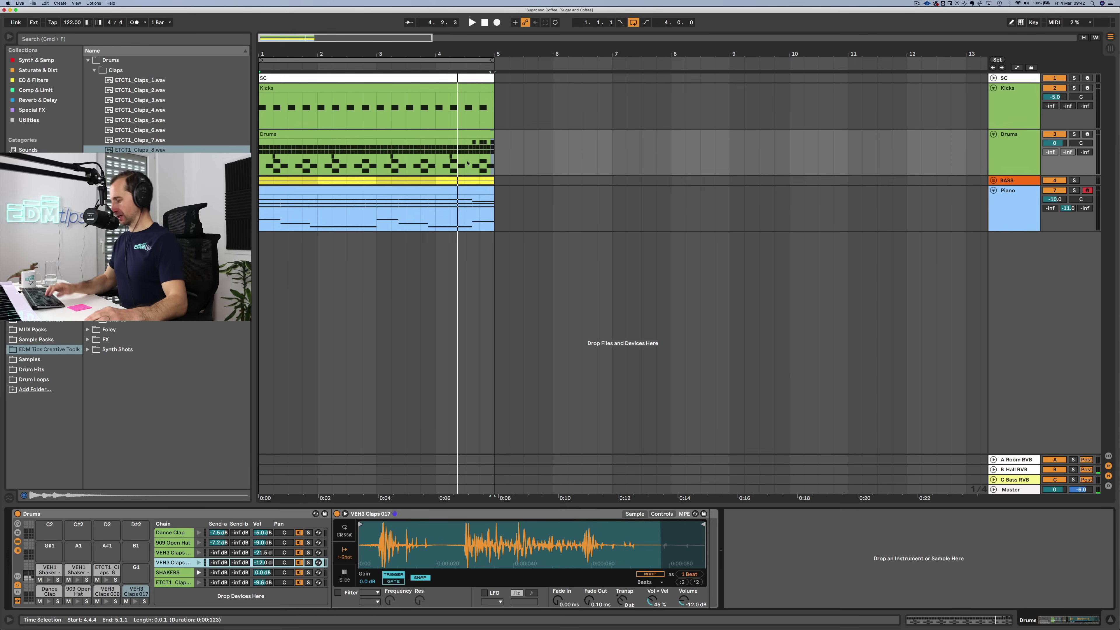
Step: Insert a MIDI track named Kalimba below Piano and colour it light blue
click(1016, 209)
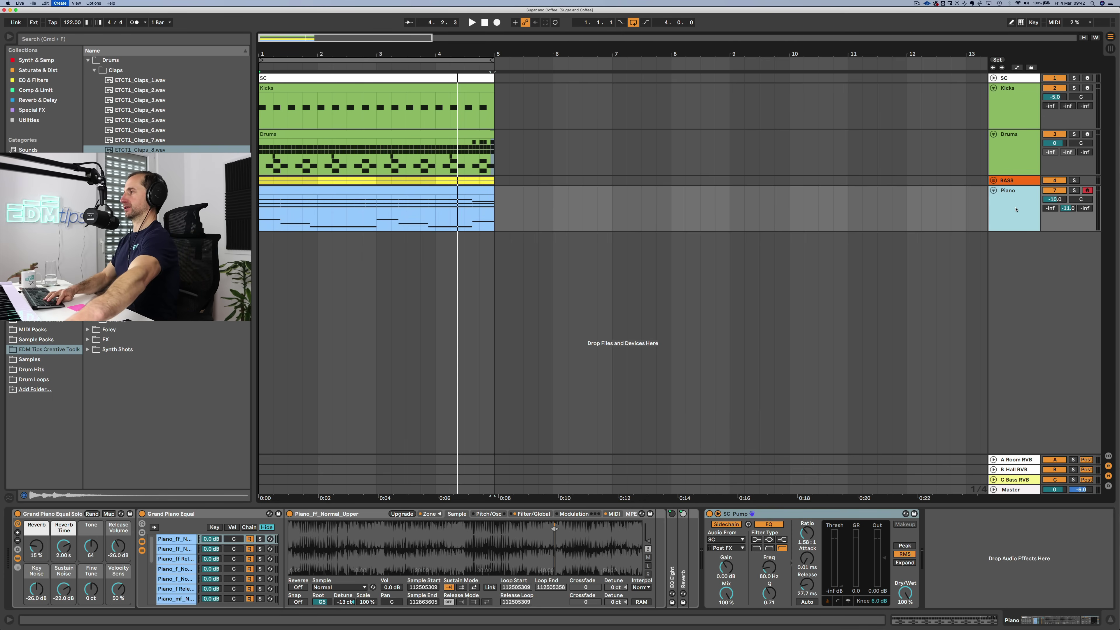
key(super+shift+t)
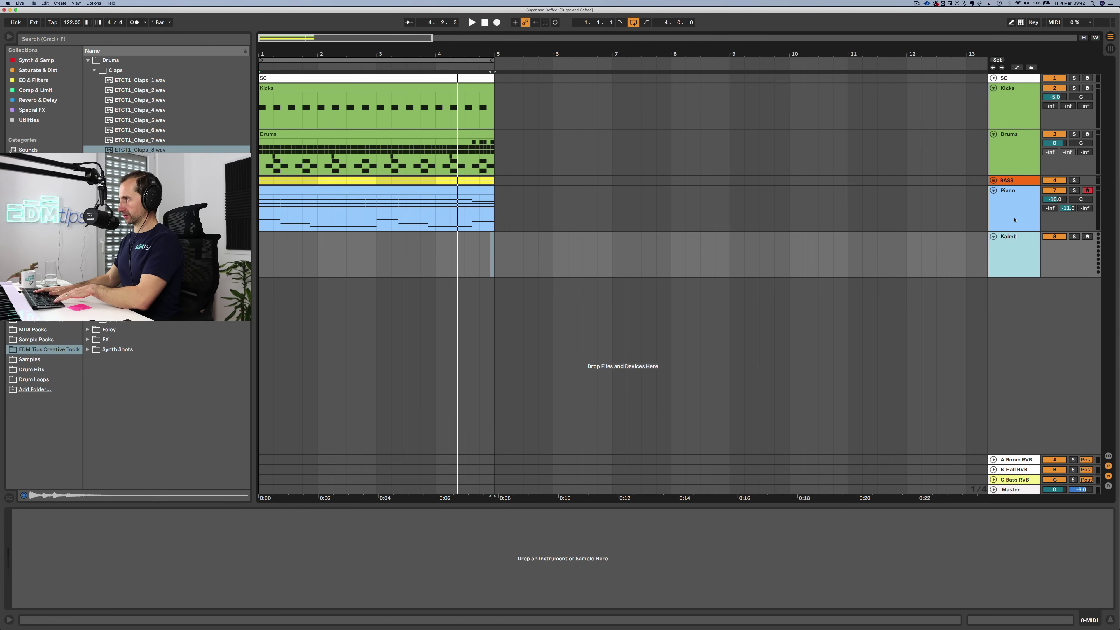
key(Return)
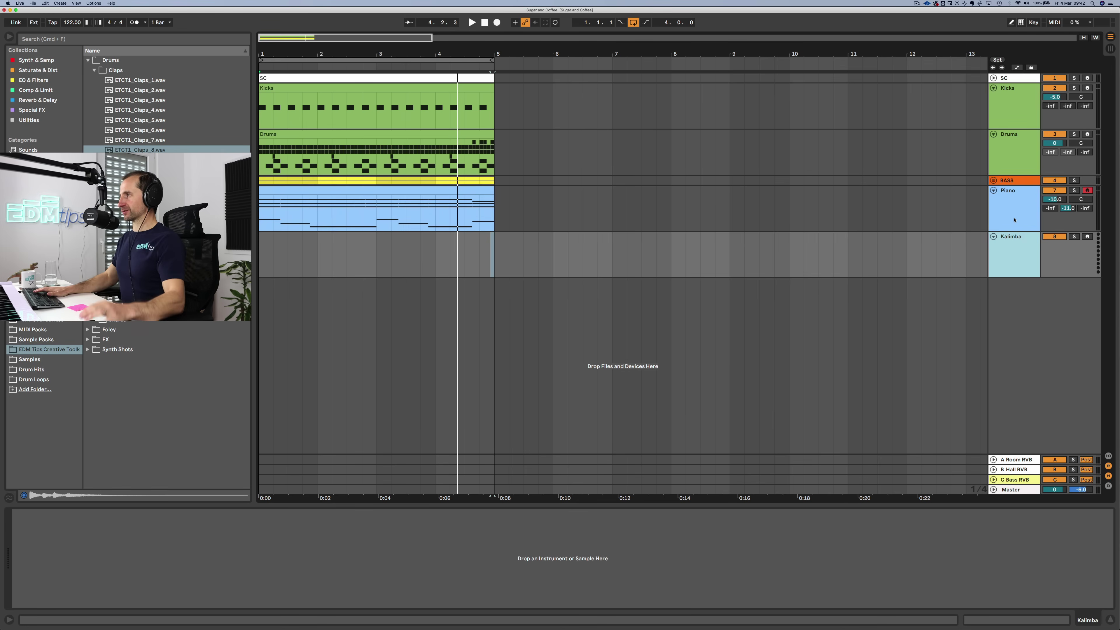
right_click(1014, 259)
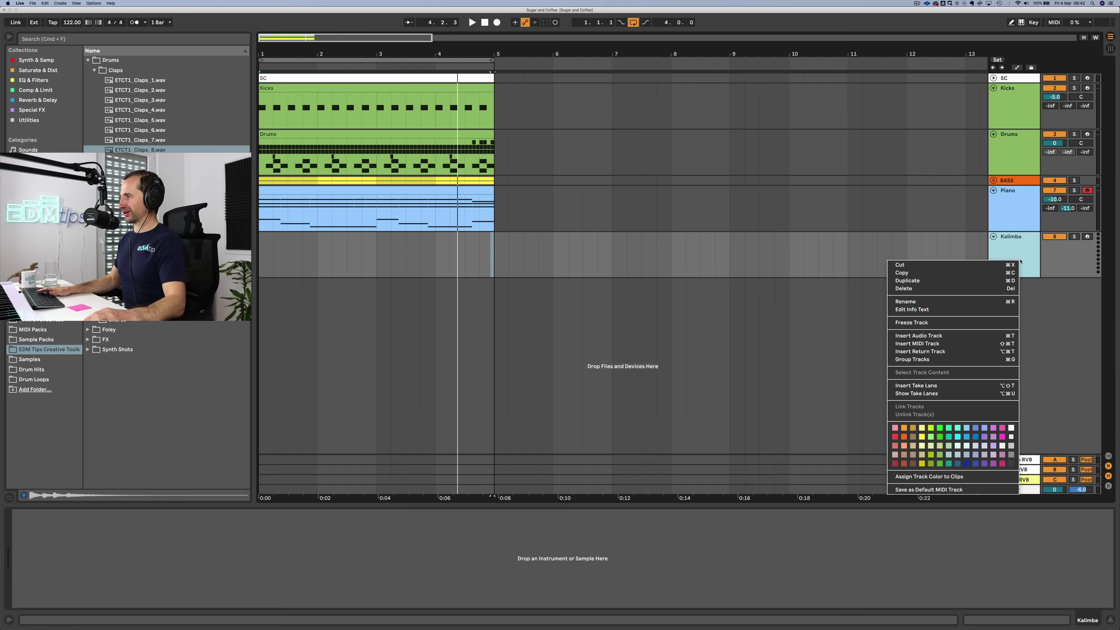
click(966, 428)
click(1013, 238)
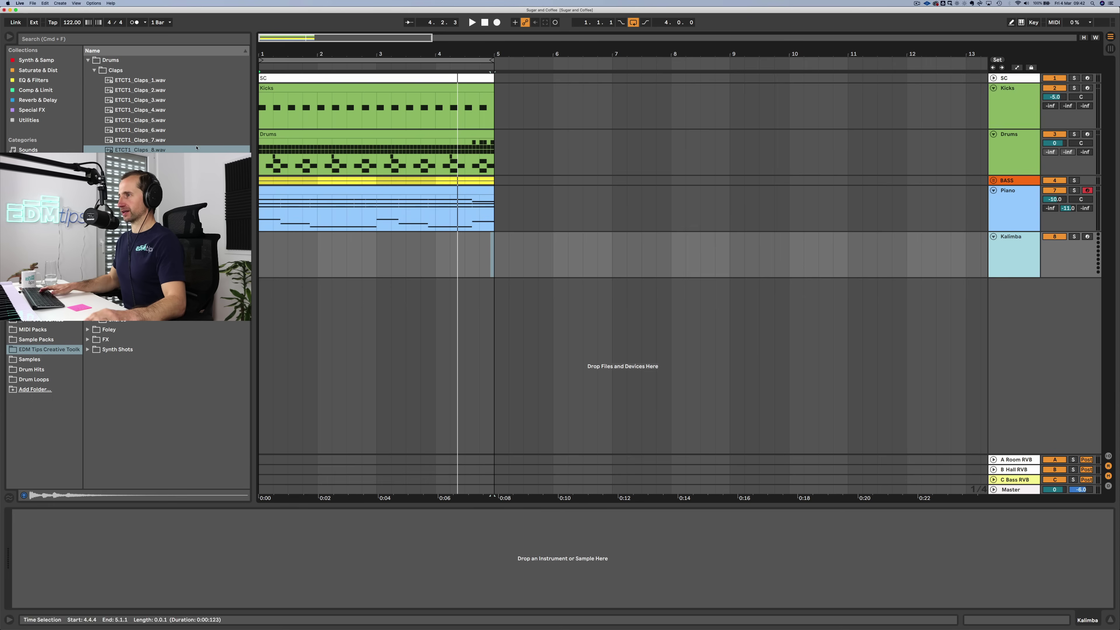
Step: Search the browser's Sounds category for "marimba"
click(43, 60)
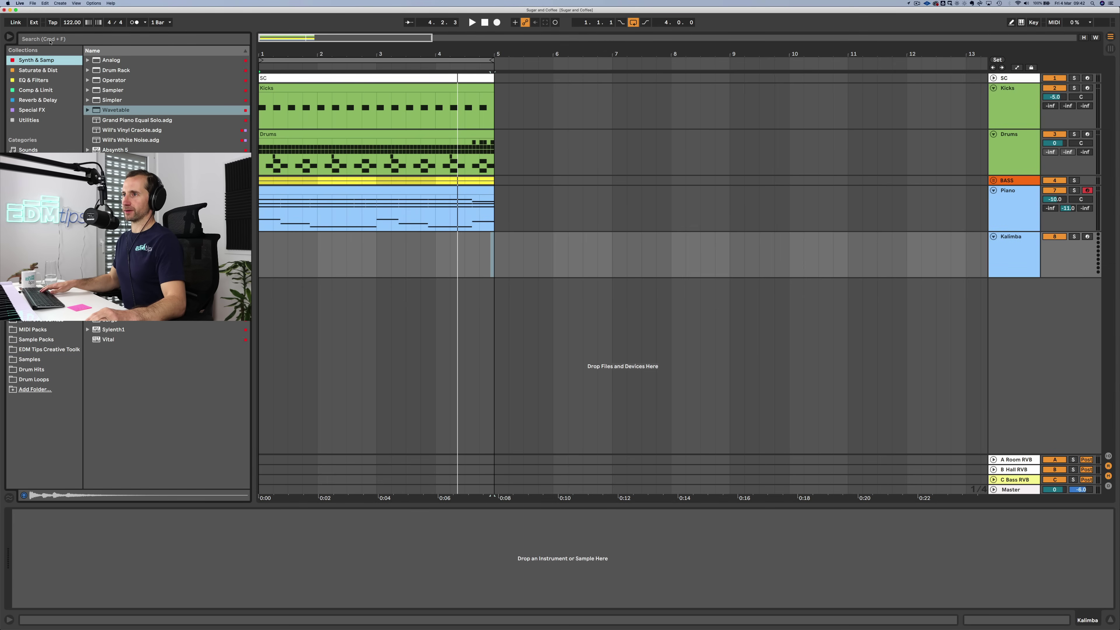
click(31, 150)
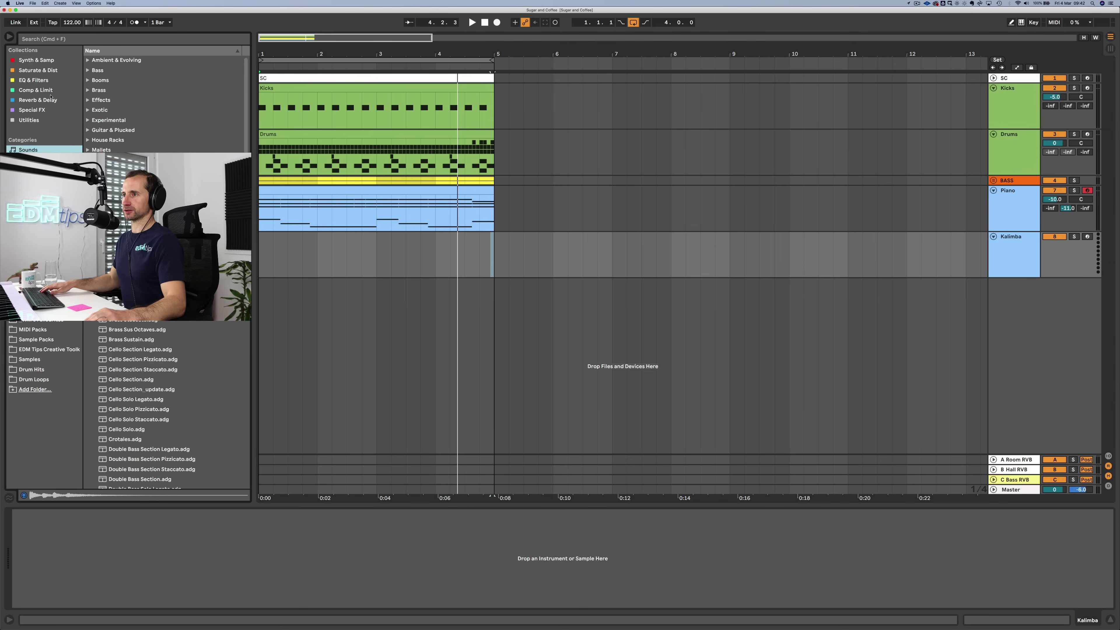
click(60, 40)
text(marim)
Step: Audition the Orchestral marimba presets, from Marimba Cloth Hits.adg through the SC Marimba racks
click(127, 80)
click(127, 91)
click(127, 80)
click(127, 101)
key(Down)
key(Down)
key(Down)
key(Down)
key(Down)
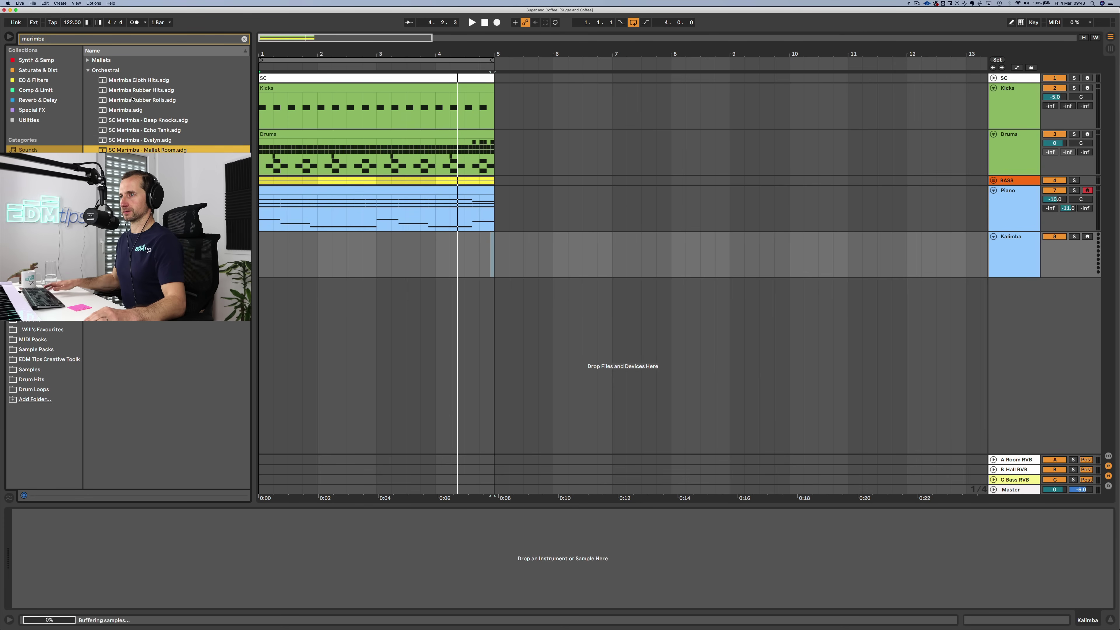
key(Down)
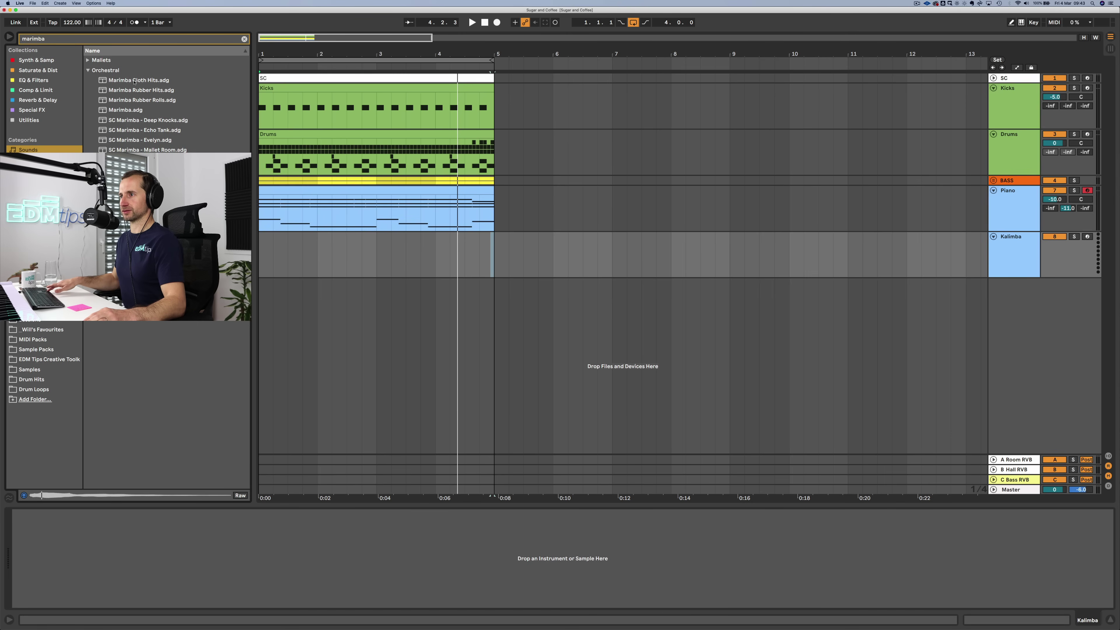
Step: Load Marimba Cloth Hits.adg onto the Kalimba track and rename the track Marimba
click(134, 81)
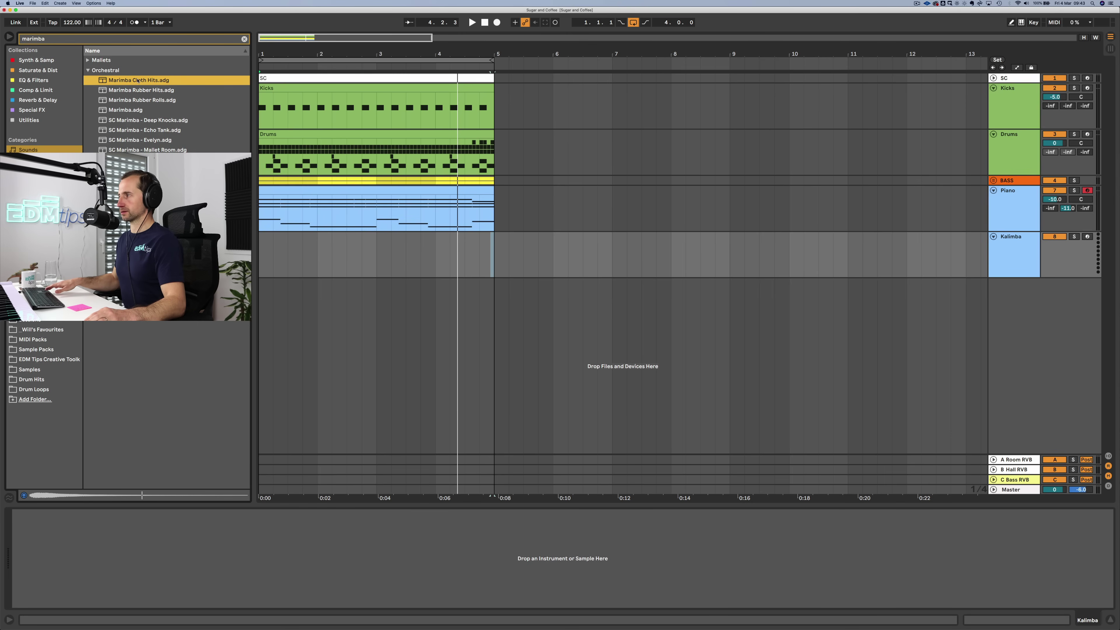
key(Return)
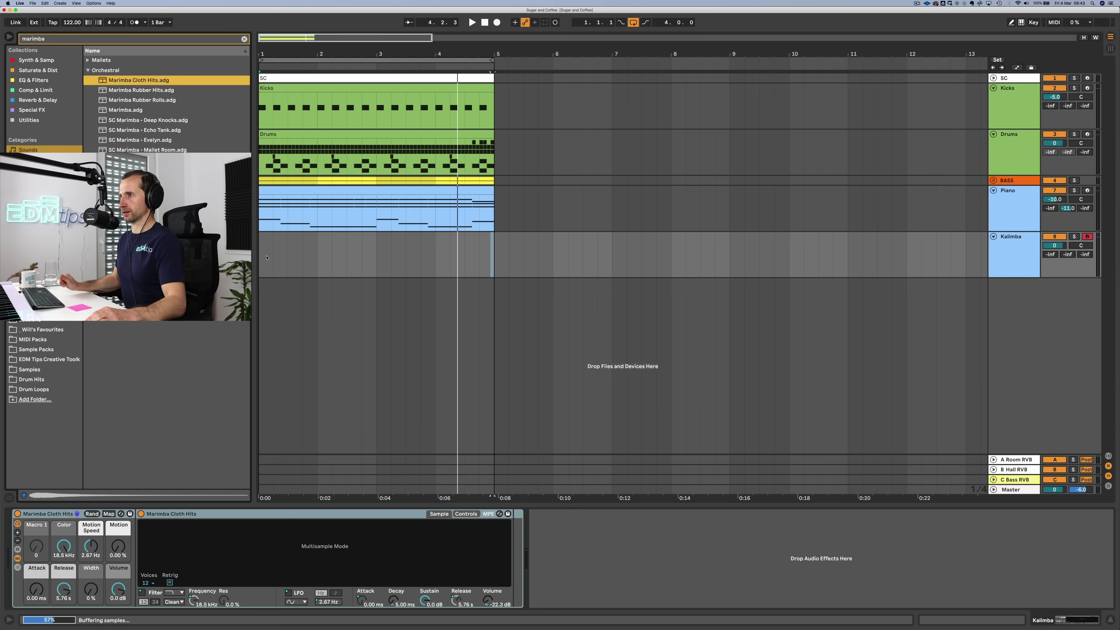
key(super+r)
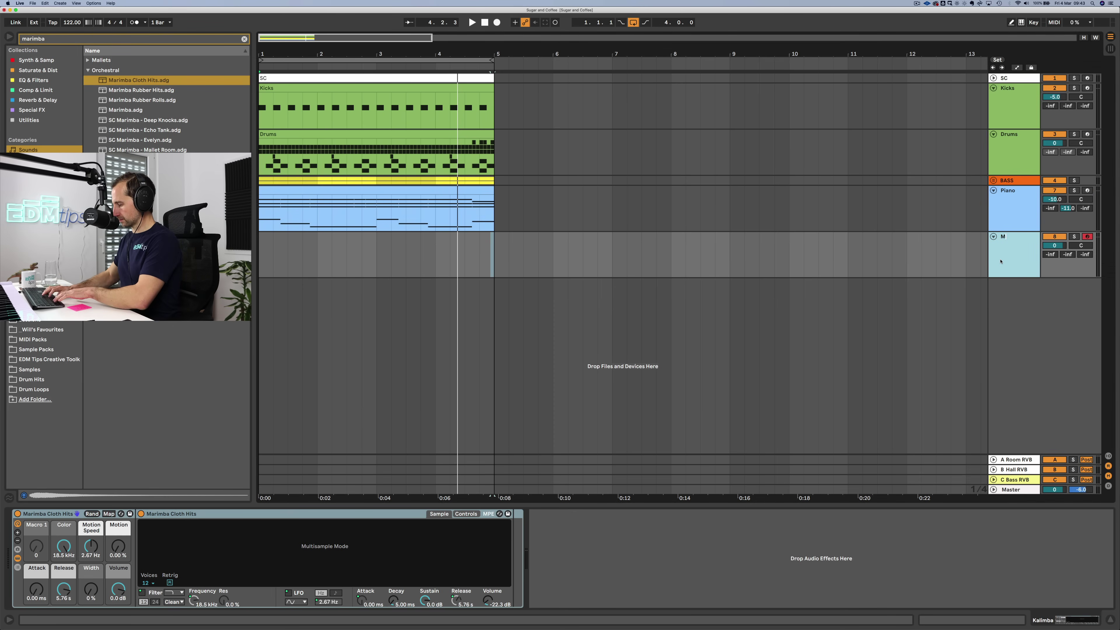
key(Return)
Step: Play the loop and lower the Piano track's volume to -11.4 dB and its Send B to -14.4 dB
key(space)
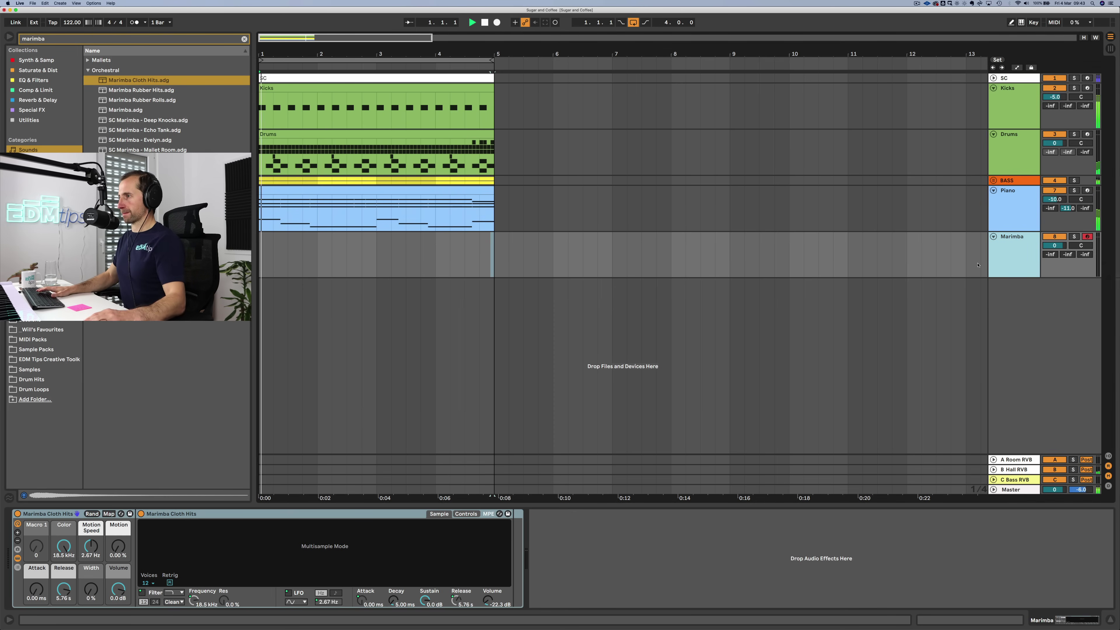
drag(1062, 201, 1060, 209)
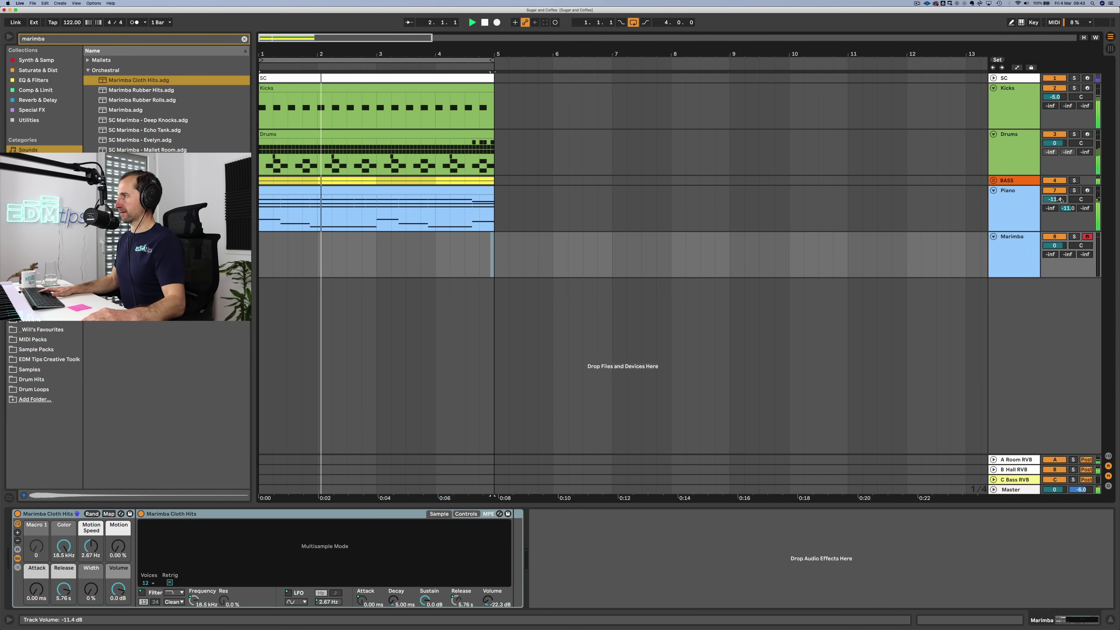
click(1003, 210)
Step: Create an empty four-bar MIDI clip from bar 1 to bar 5 on the Marimba track and name it Marimba
drag(492, 253, 262, 261)
key(space)
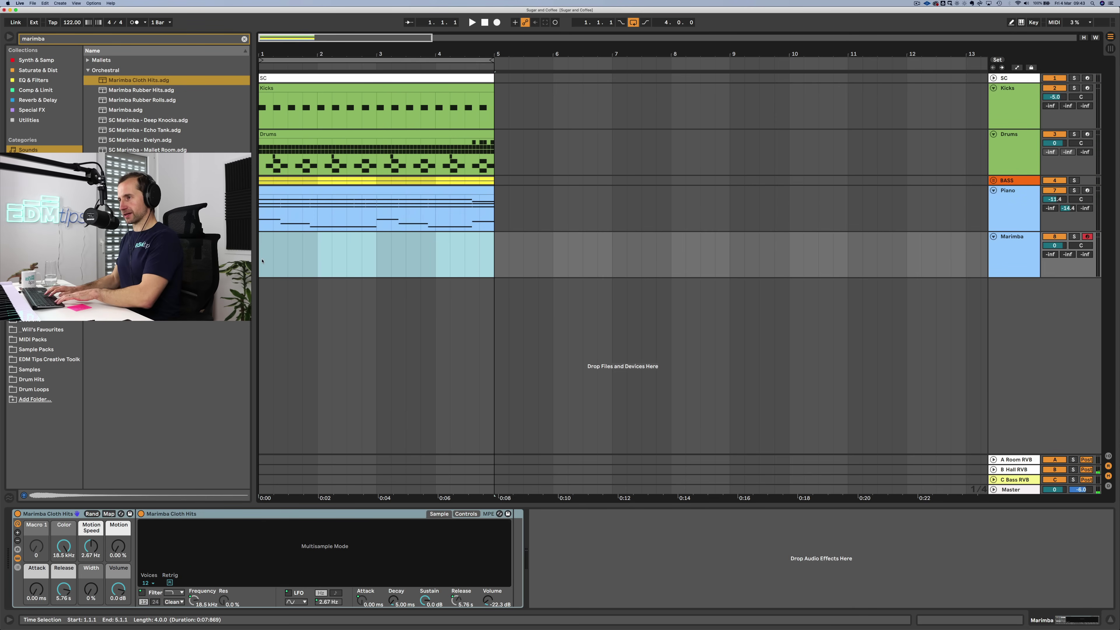
key(super+shift+m)
key(super+r)
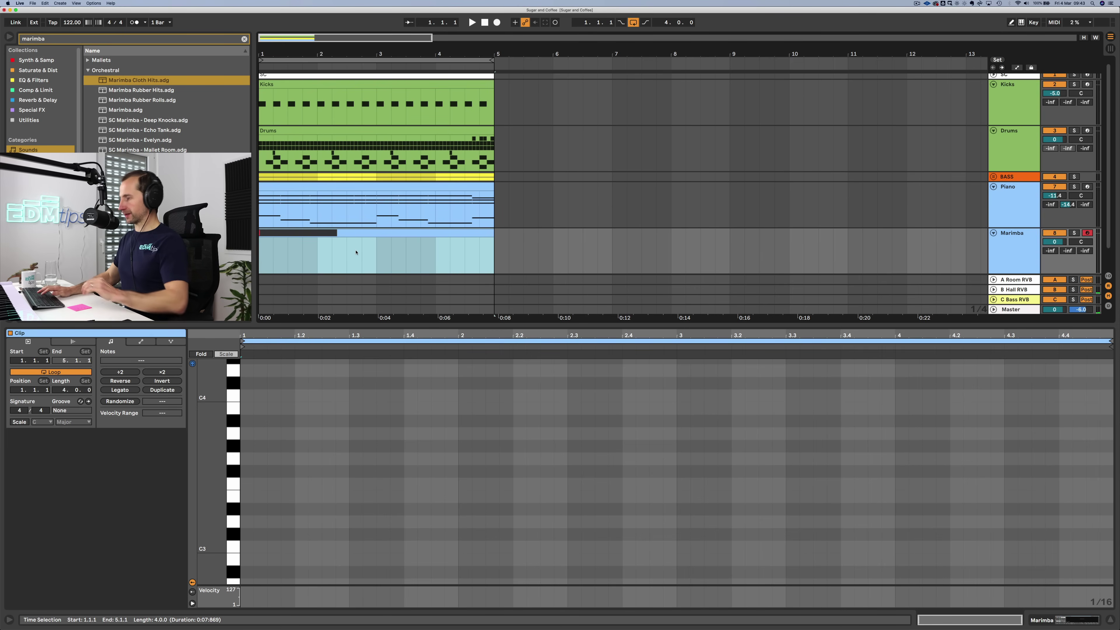
text(Marimba)
key(Return)
click(266, 364)
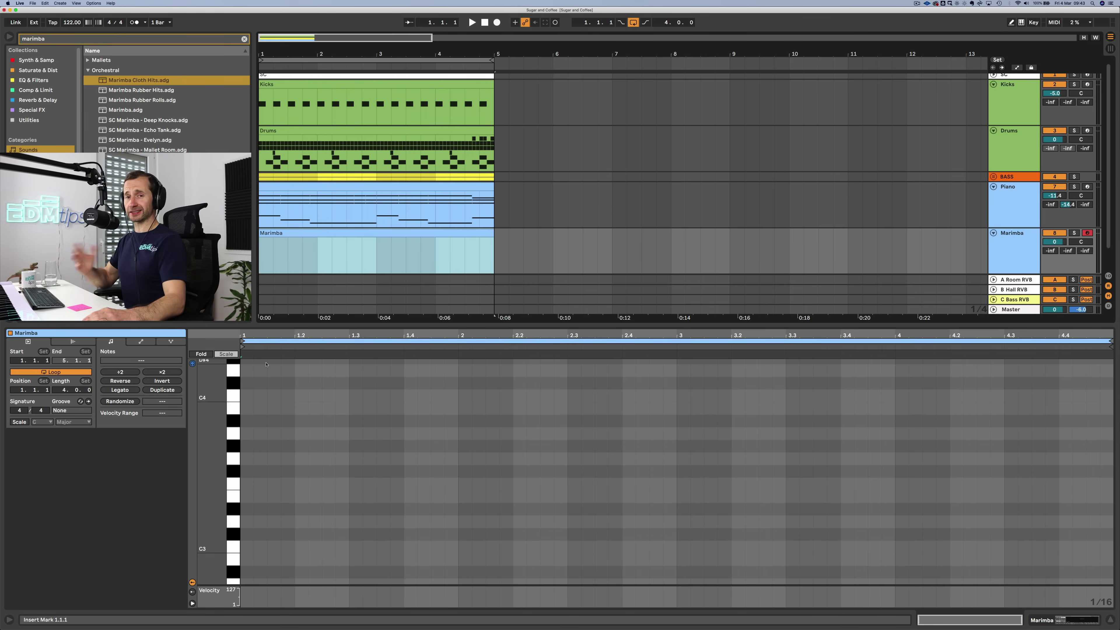
Step: Place sixteenth-note C3 hits in the Marimba clip every third sixteenth through bar 1, from 1.1.1 to 1.4.1
double_click(245, 399)
key(shift+Down)
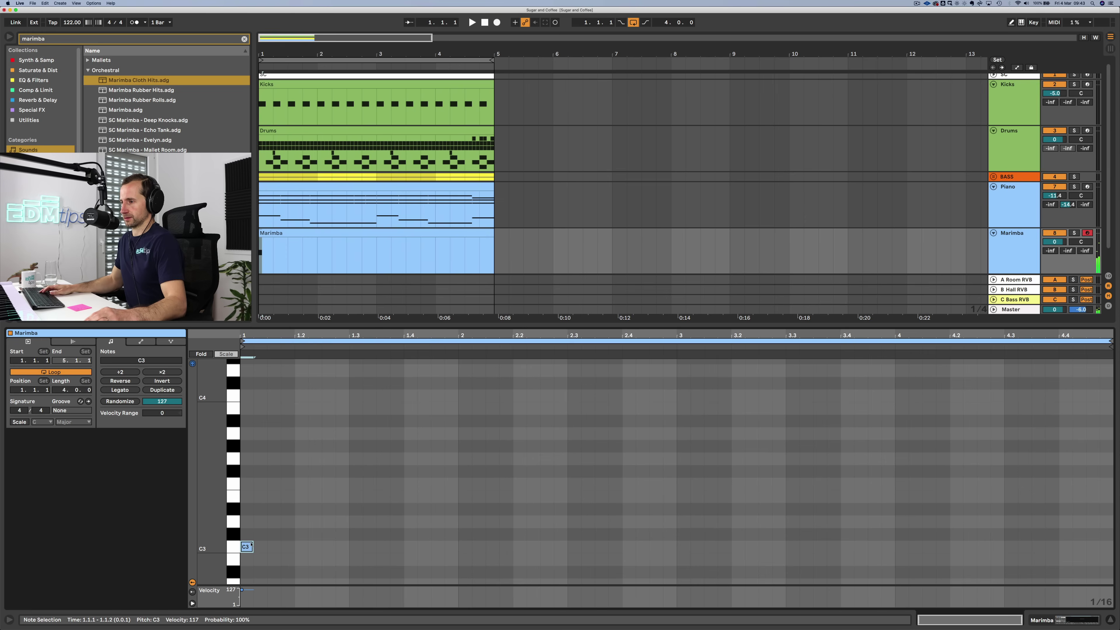
drag(247, 548, 288, 548)
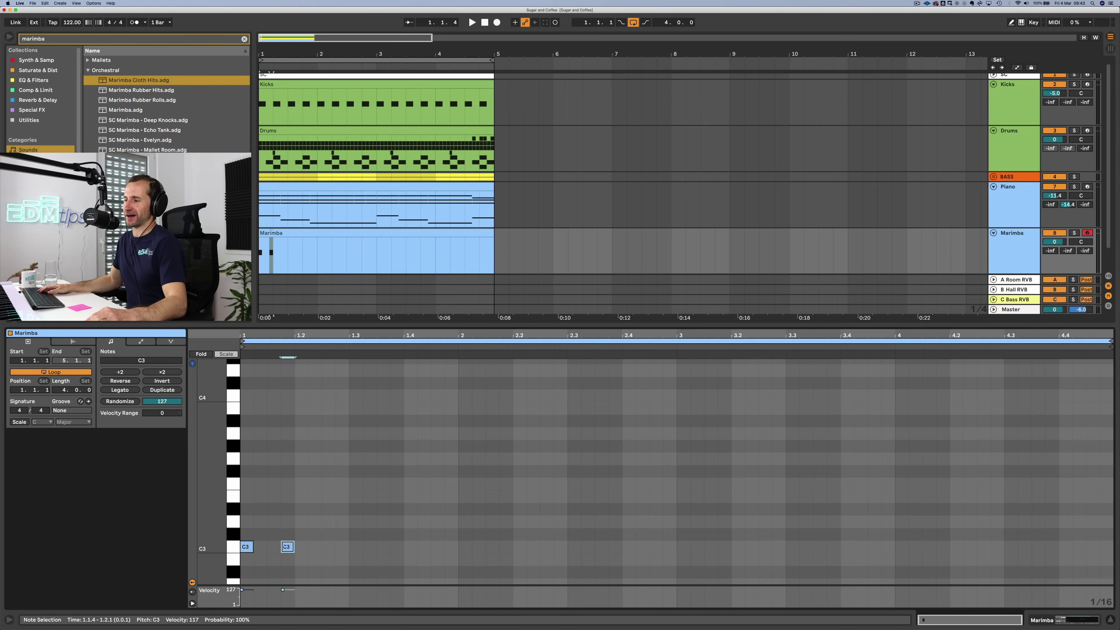
click(326, 547)
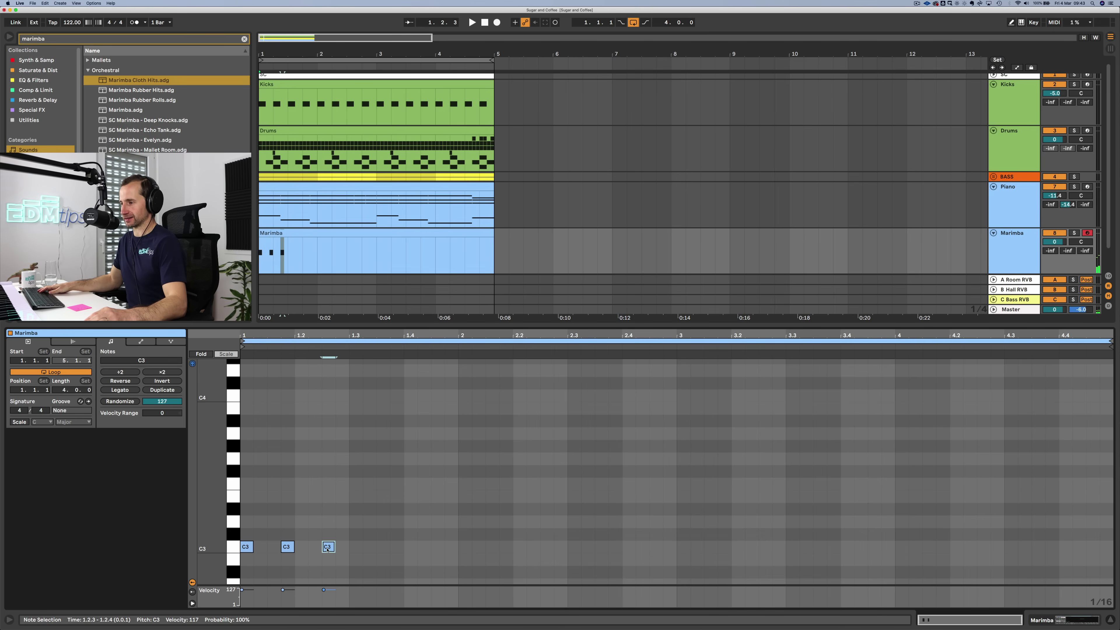
click(369, 547)
click(410, 547)
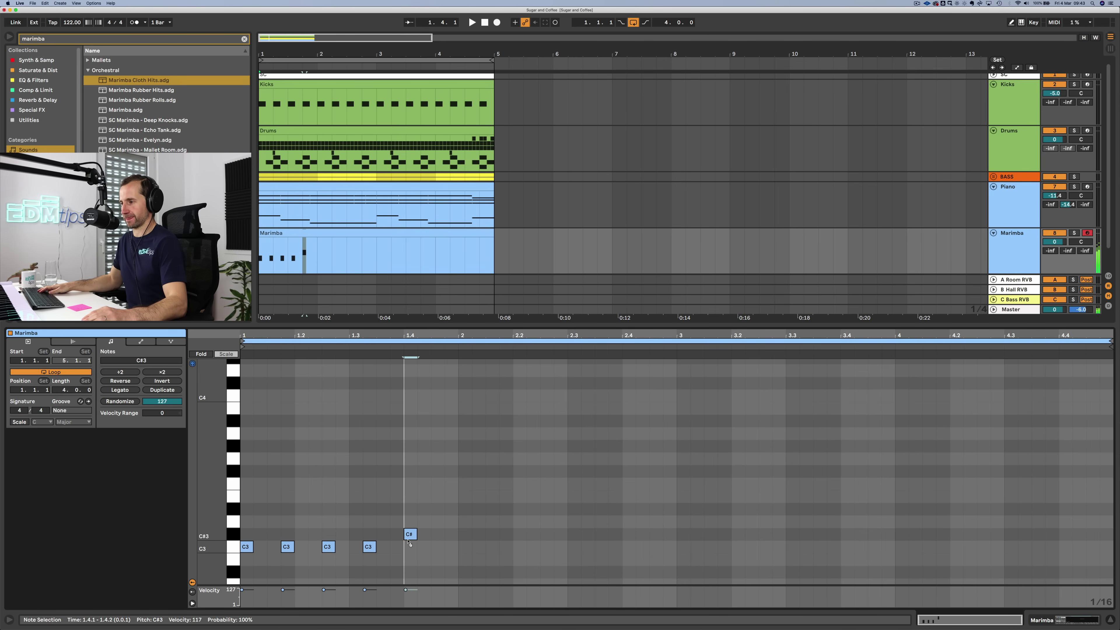
Step: Lower the Marimba track's volume to -8.0 dB and play the loop
mouse_move(1054, 242)
mouse_down()
mouse_move(1055, 265)
mouse_move(1061, 225)
mouse_up()
key(space)
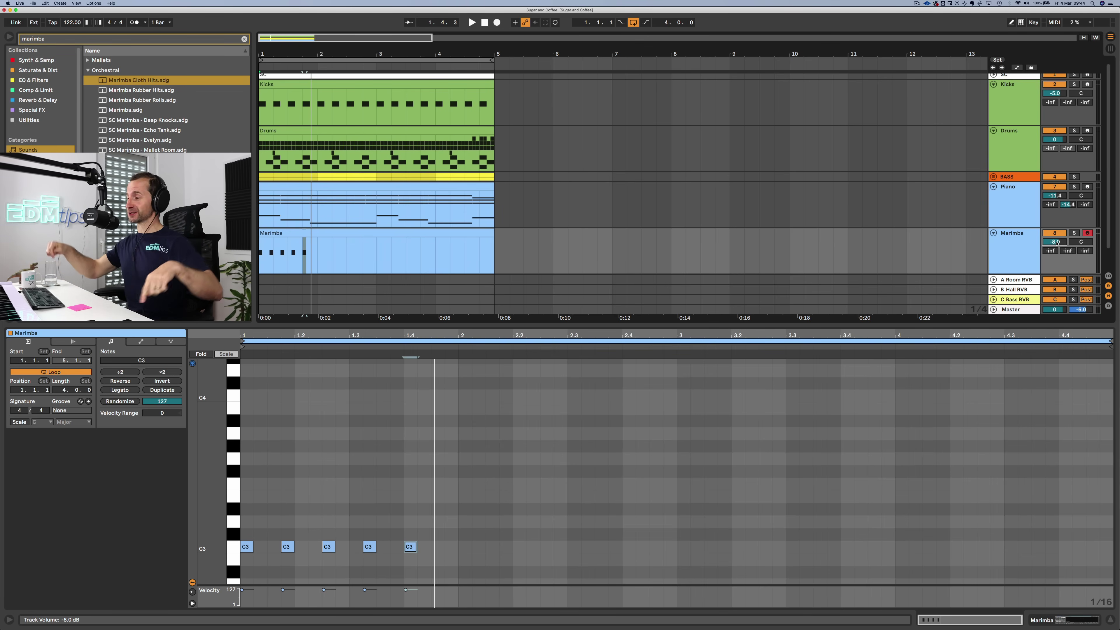
key(space)
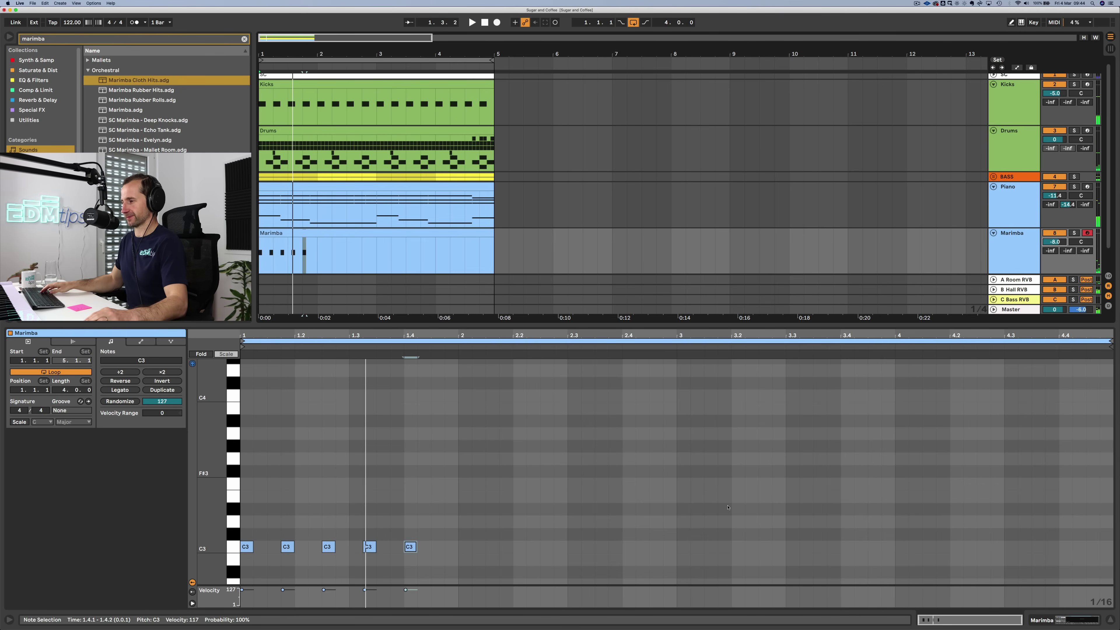
Step: Try an extra C3 note at 1.4.4 against the loop and remove it
drag(436, 547, 456, 547)
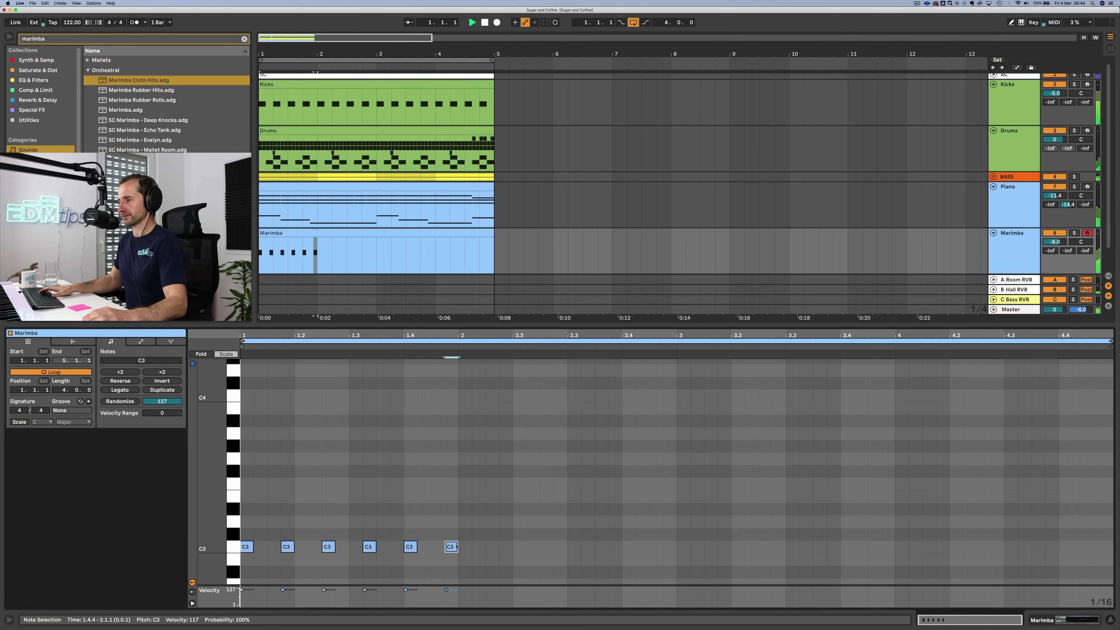
key(Delete)
key(space)
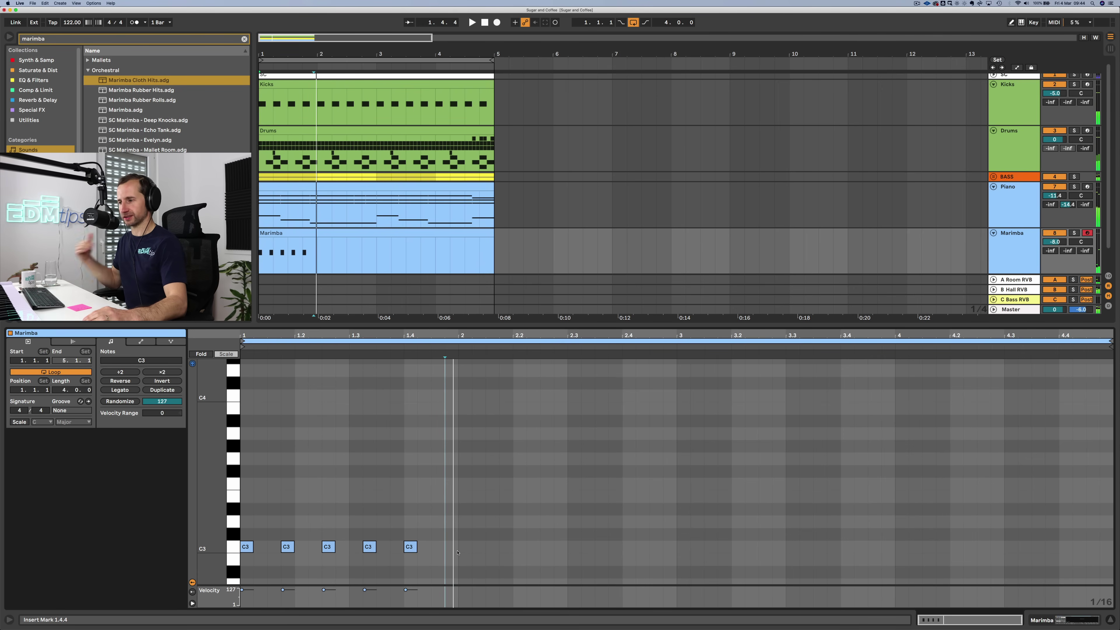
Step: Copy the five C3 marimba notes up to D#3 and play the result
scroll(433, 477, down, 5)
key(space)
drag(430, 469, 245, 409)
scroll(280, 424, up, 2)
scroll(280, 425, up, 1)
key(space)
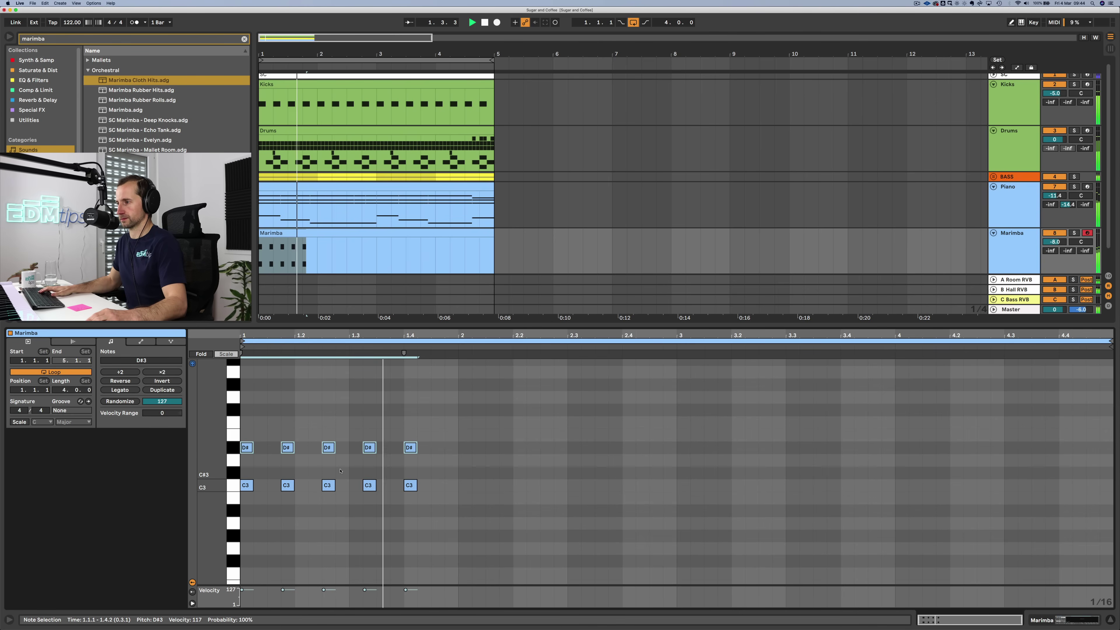
Step: Add sixteenth-note C3 and D#3 hits at 1.4.4 and play the bar
key(space)
double_click(451, 486)
double_click(452, 449)
key(space)
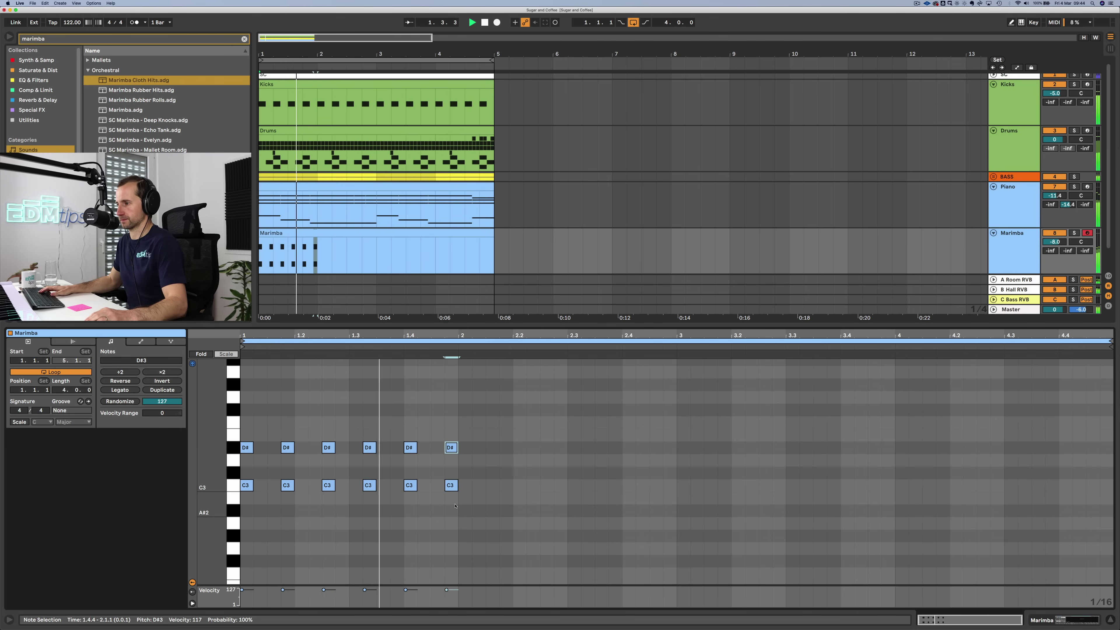
Step: Duplicate all the bar 1 marimba notes three times to fill the four-bar clip
key(space)
click(454, 503)
drag(454, 504, 236, 421)
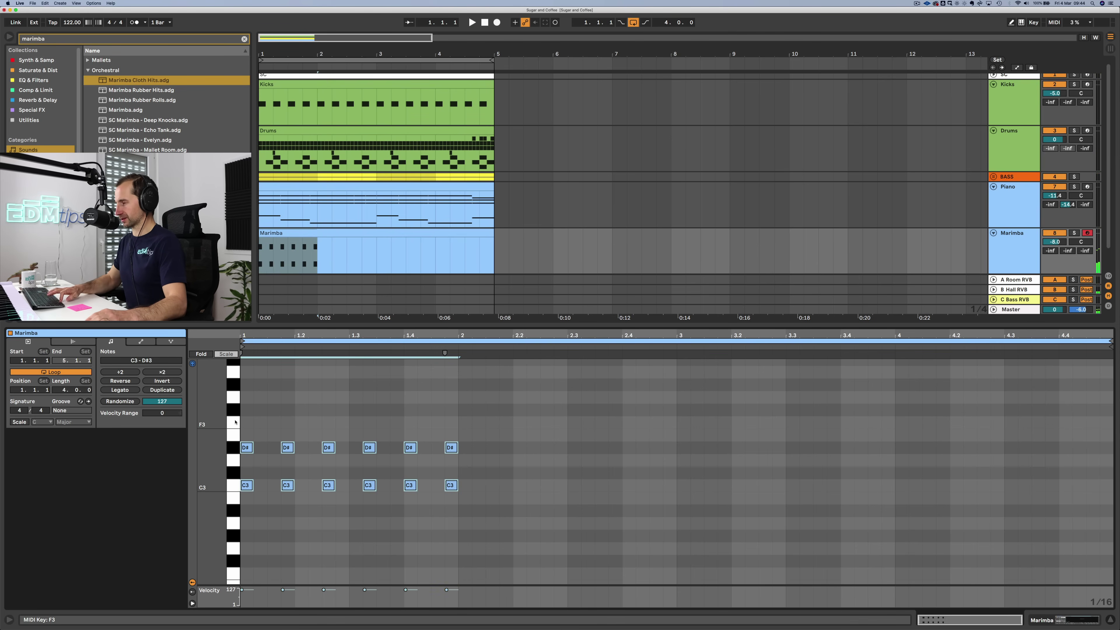
key(super+d)
key(super+d)
key(super+d)
Step: Delete the C3 and D#3 notes on the first beats of bars 2, 3 and 4, and play the clip
drag(464, 435, 469, 498)
key(Delete)
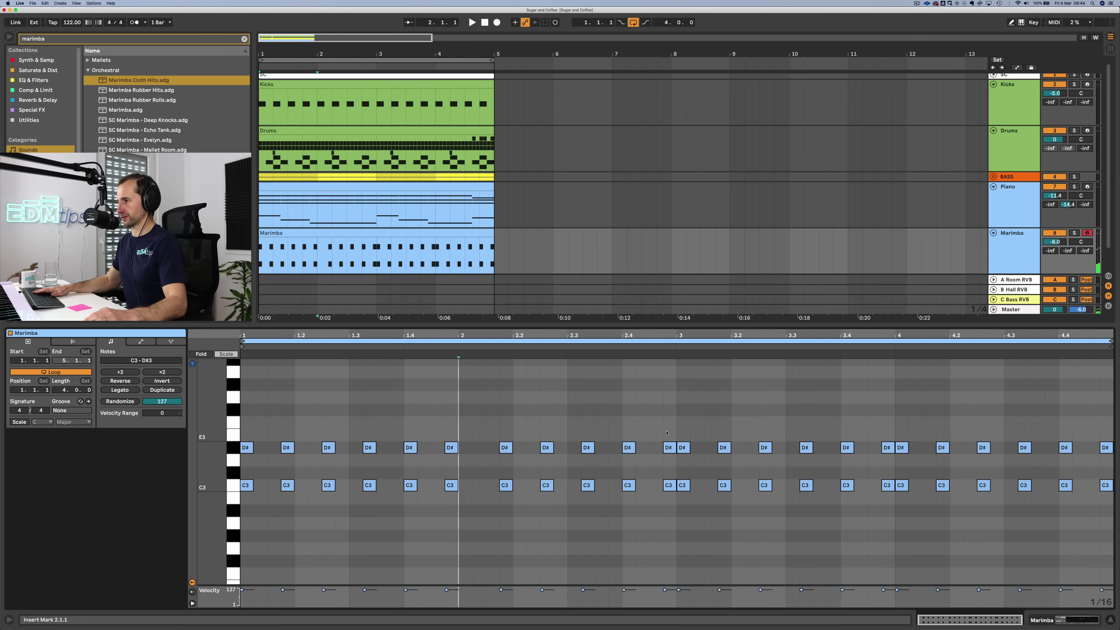
drag(676, 432, 690, 492)
key(Delete)
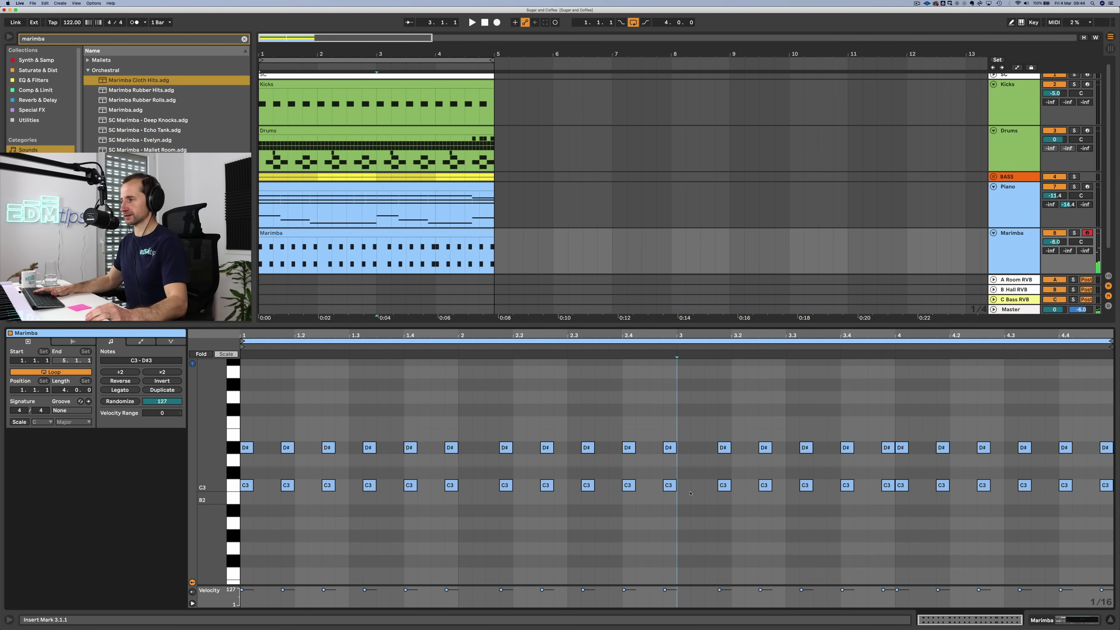
key(space)
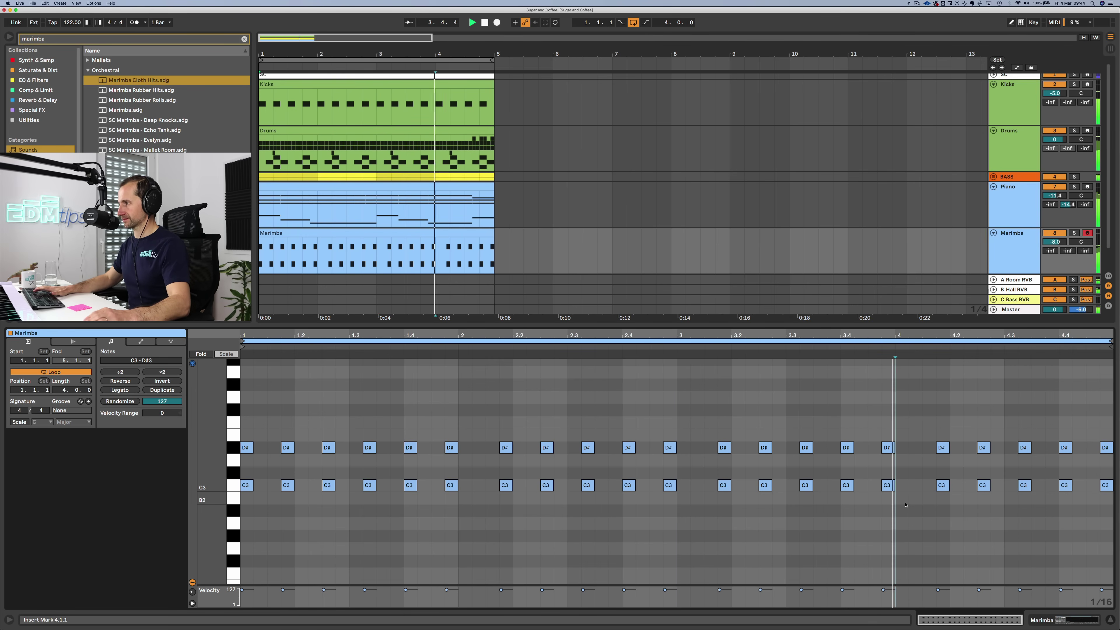
Step: Stop playback and lower the last four D#3 notes, from 4.2.3 to the clip's end, to D3
key(space)
drag(979, 425, 1112, 454)
key(Down)
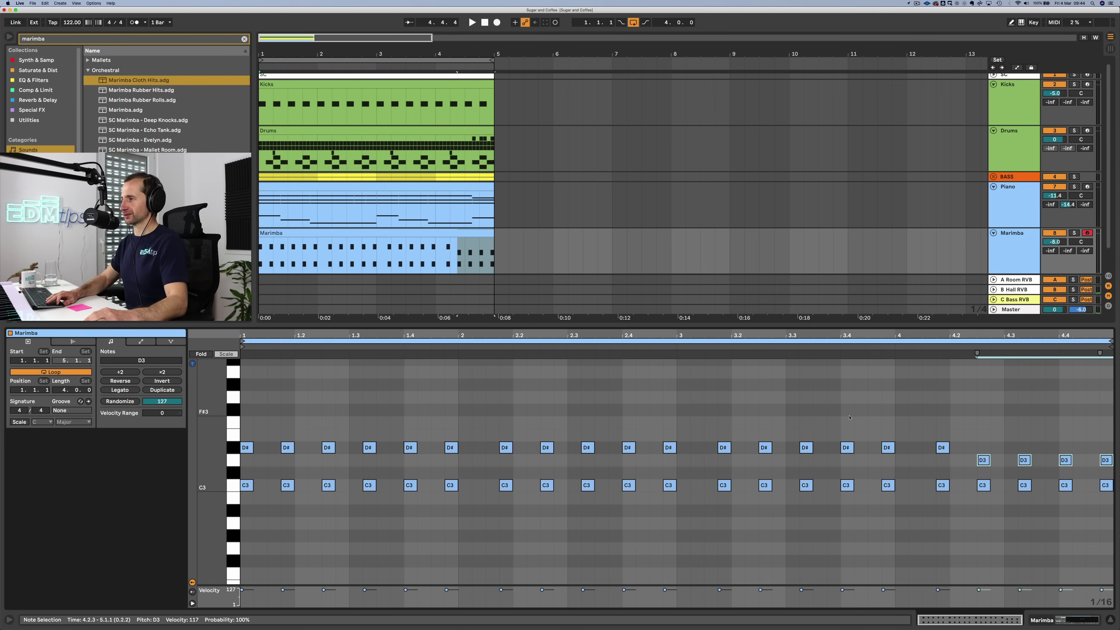
Step: Duplicate the Marimba track and rename the copy Synth Stab
key(shift+Tab)
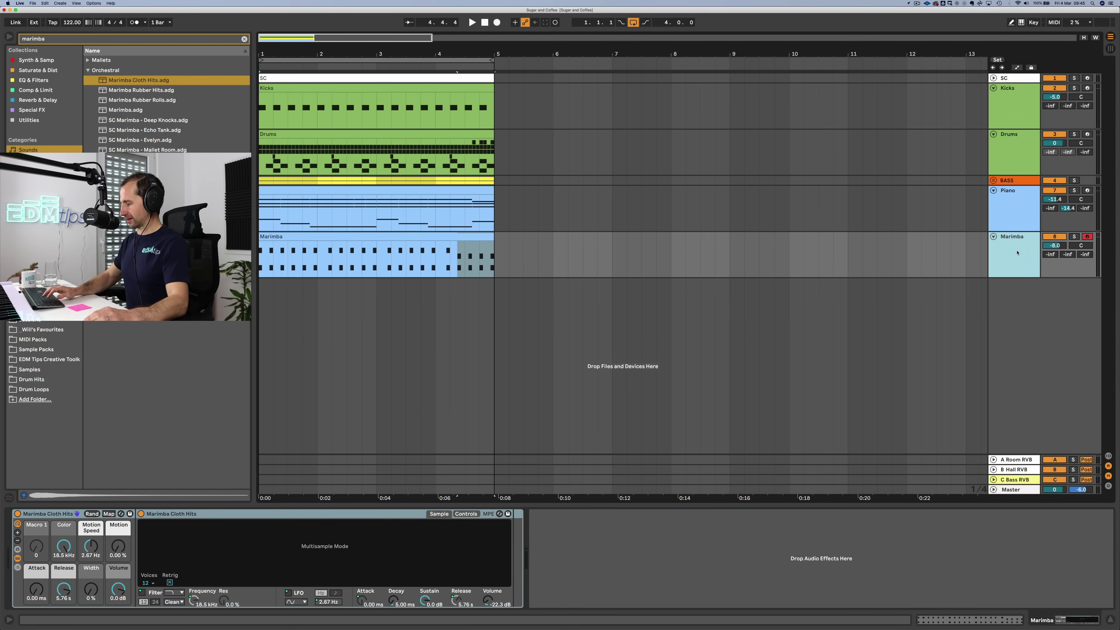
key(super+d)
key(super+r)
text(S)
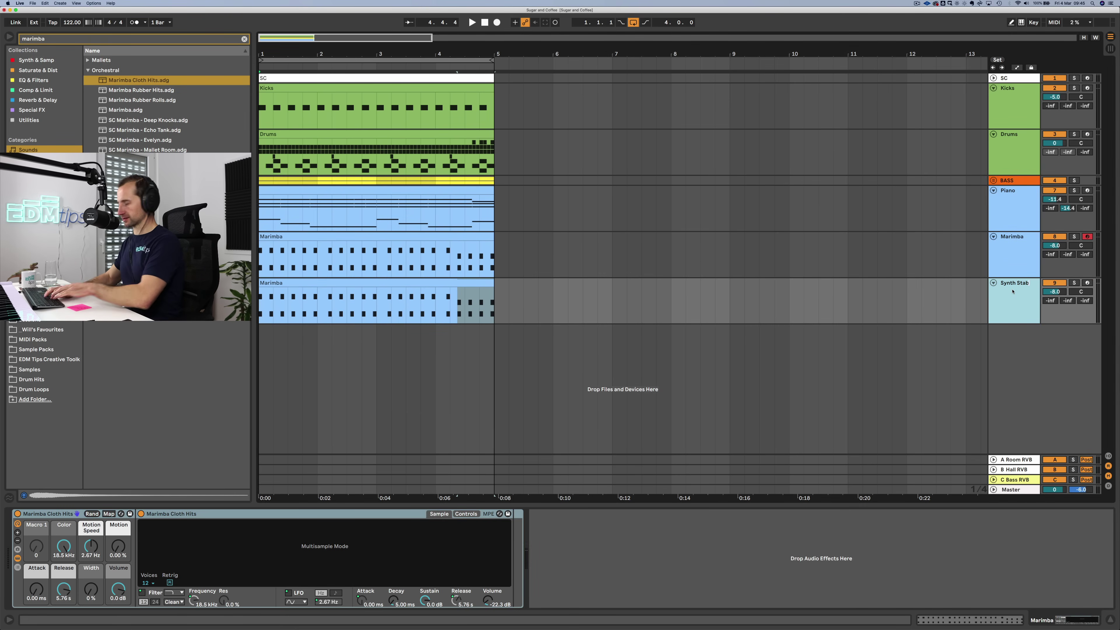
key(Return)
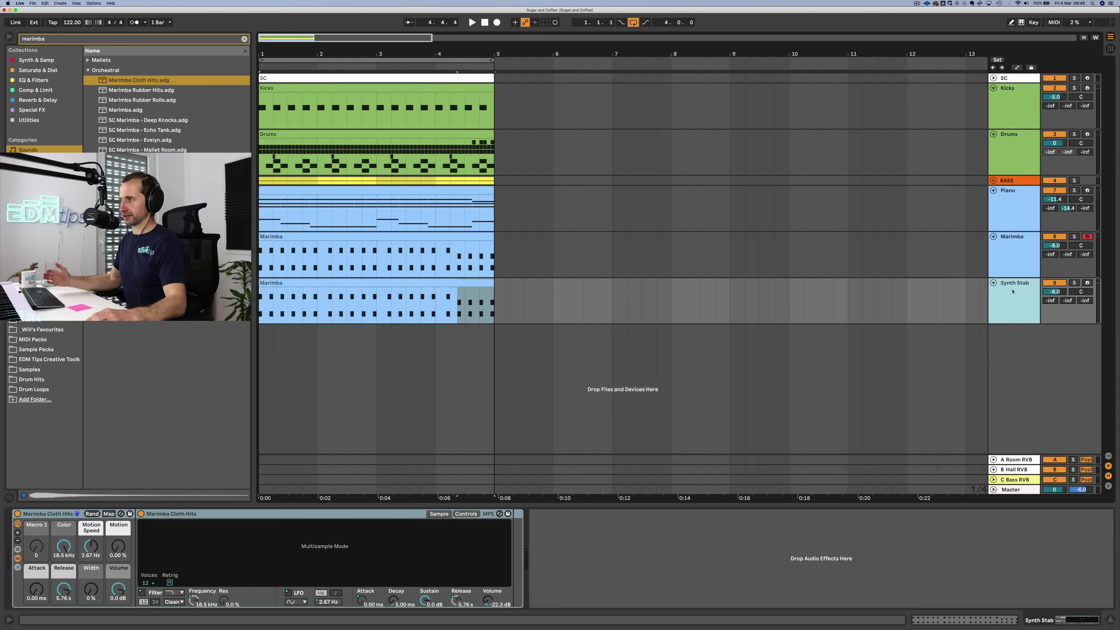
Step: Solo the Synth Stab track and keep it selected
click(1074, 283)
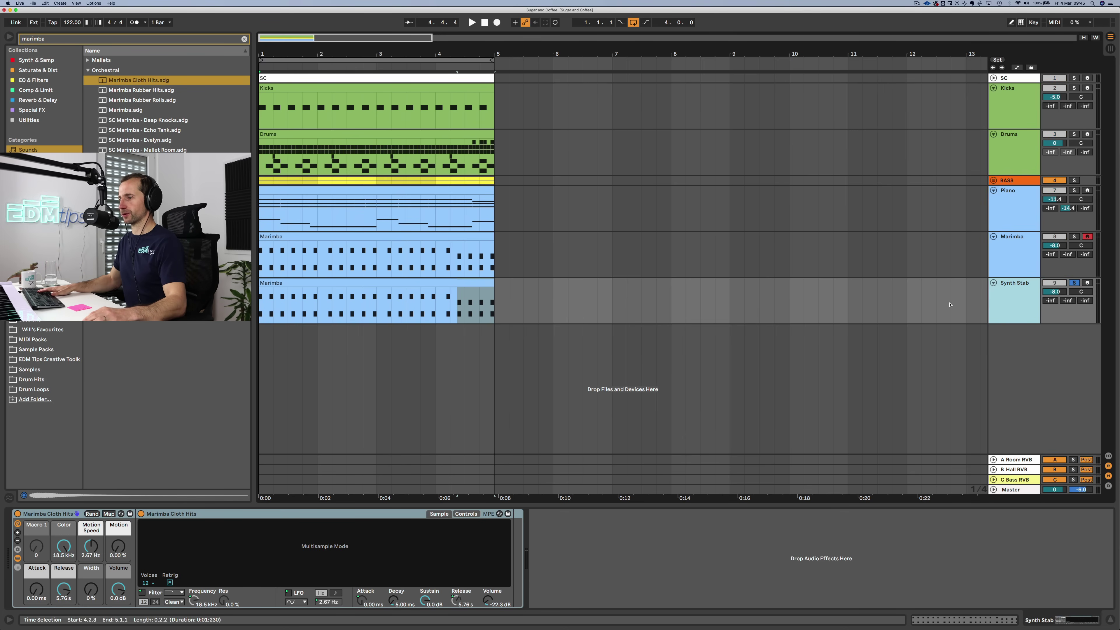
click(1007, 260)
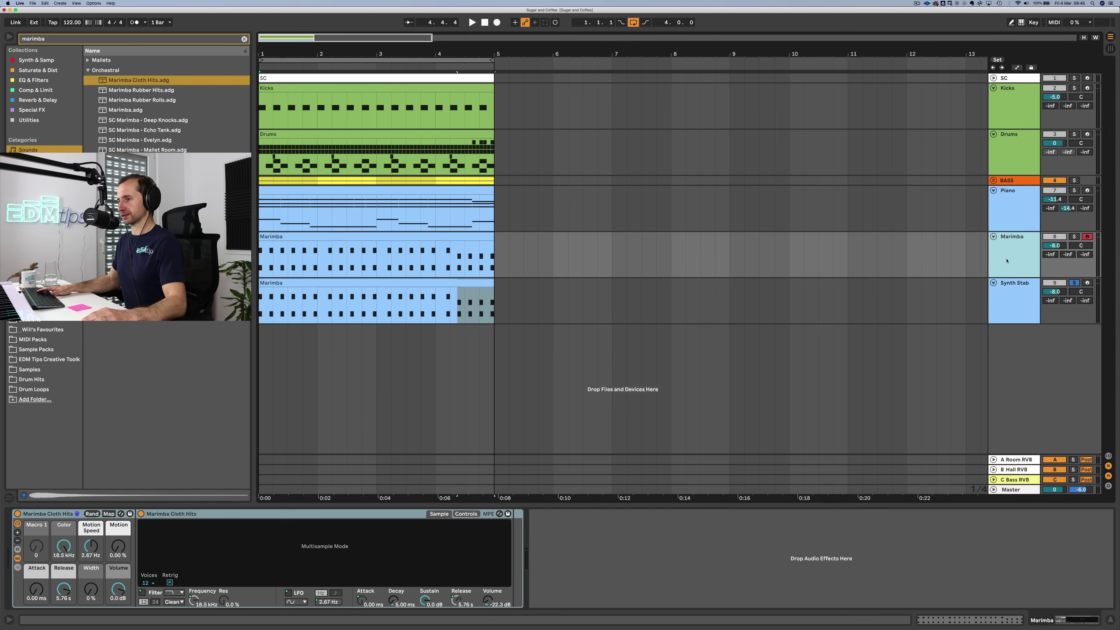
click(1009, 295)
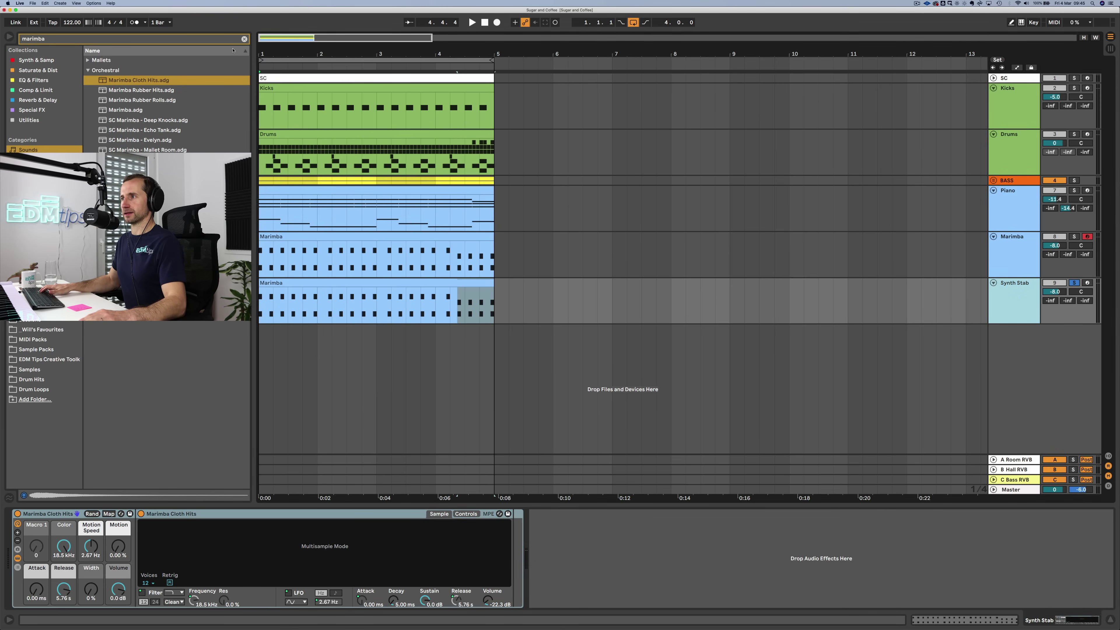
Step: Replace the Synth Stab instrument with Wavetable from the Synth & Samp collection and set oscillator 1's wavetable position to 66%
click(244, 39)
click(36, 60)
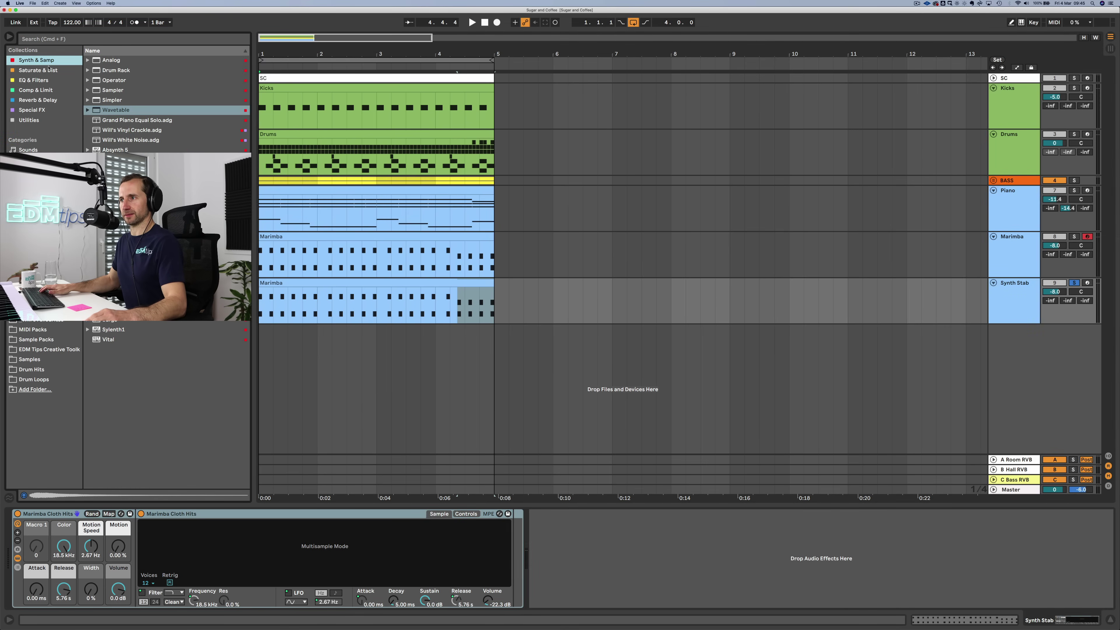
click(98, 111)
key(Return)
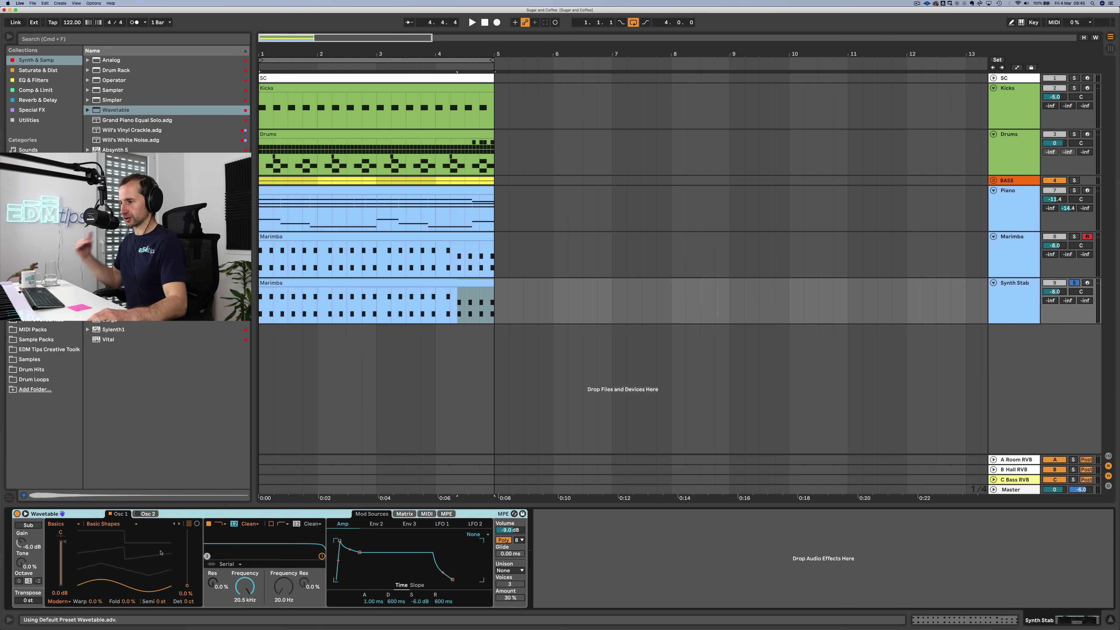
drag(109, 587, 109, 556)
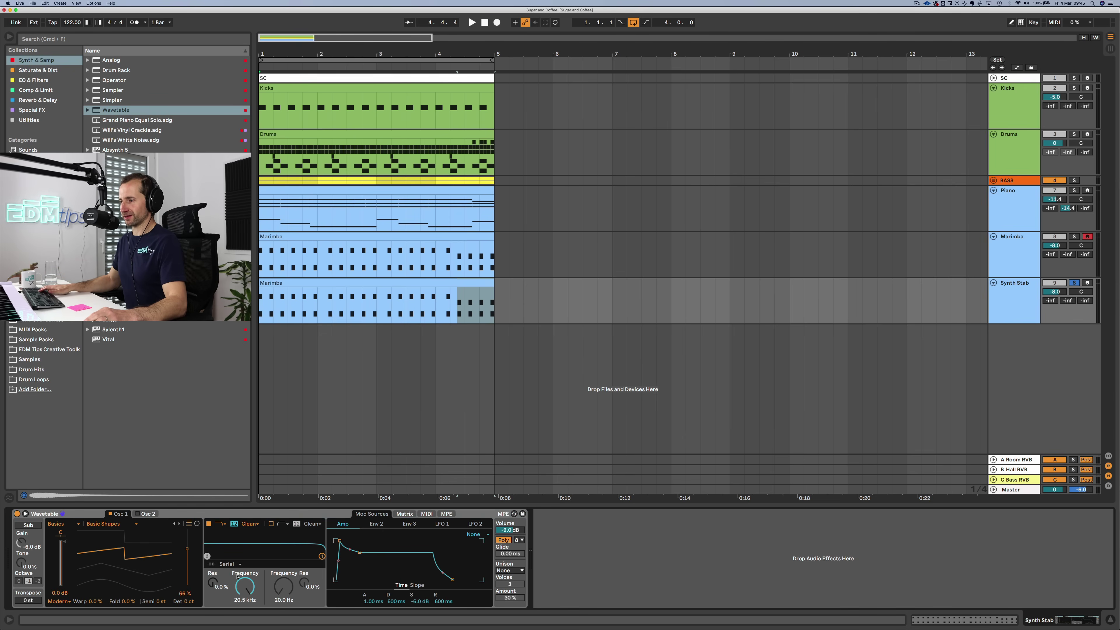
Step: Modulate Filter 1 frequency with Env 2 by 81 and lower the filter cutoff to 22.3 Hz during playback
click(375, 524)
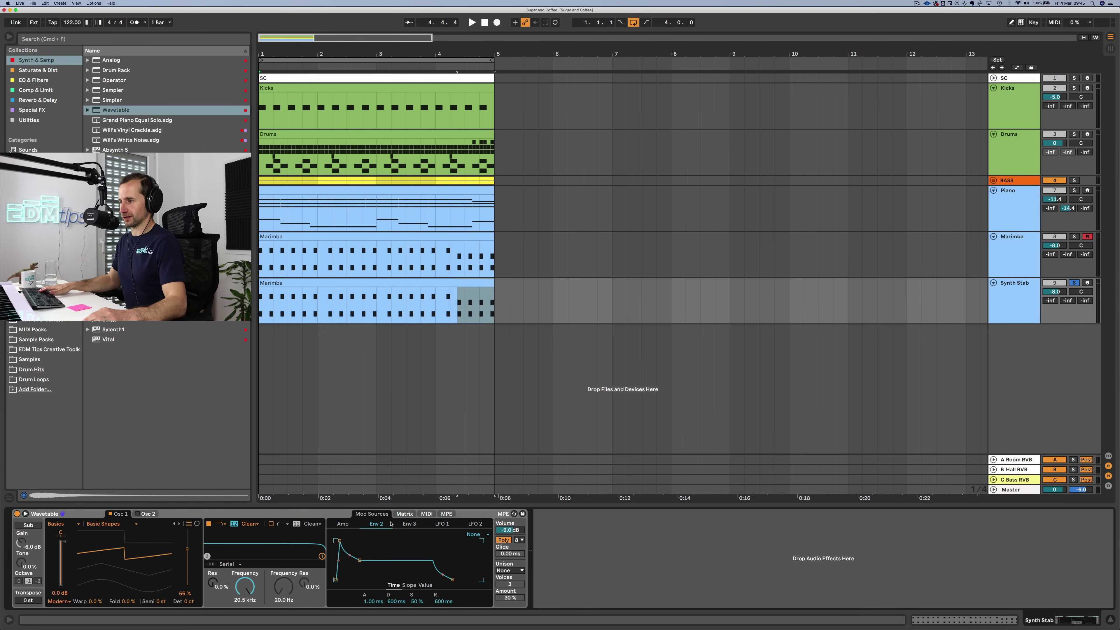
click(405, 514)
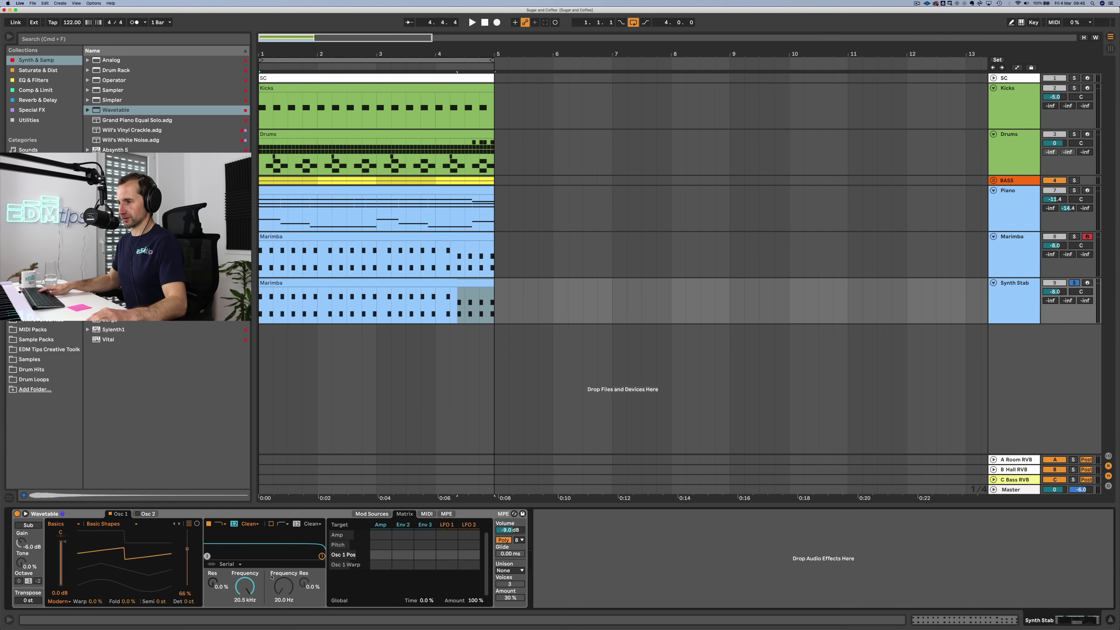
click(244, 586)
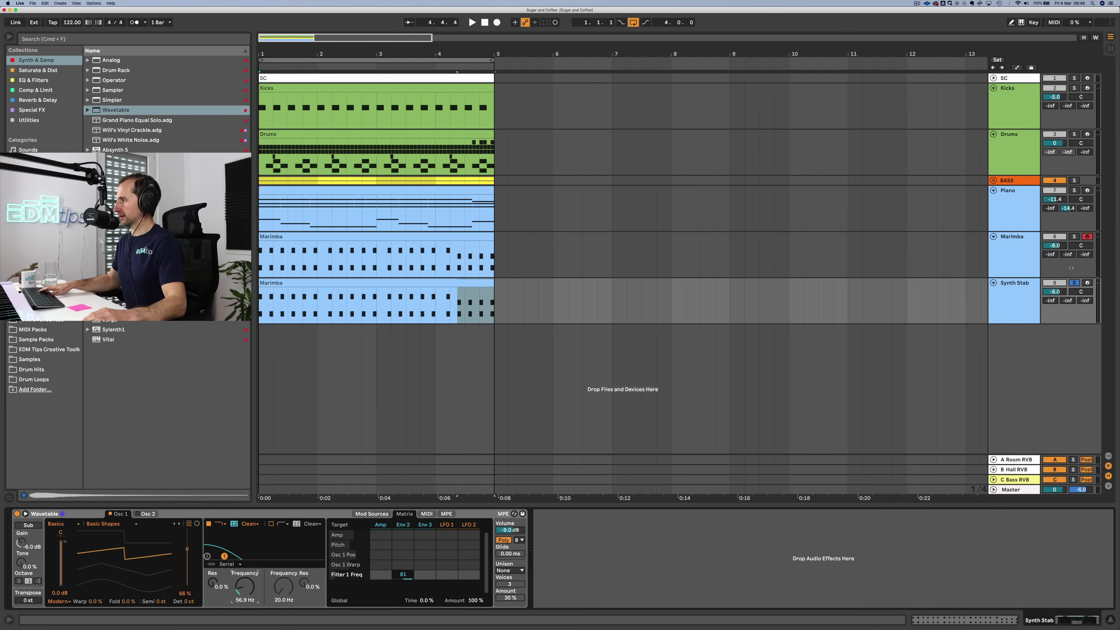
key(space)
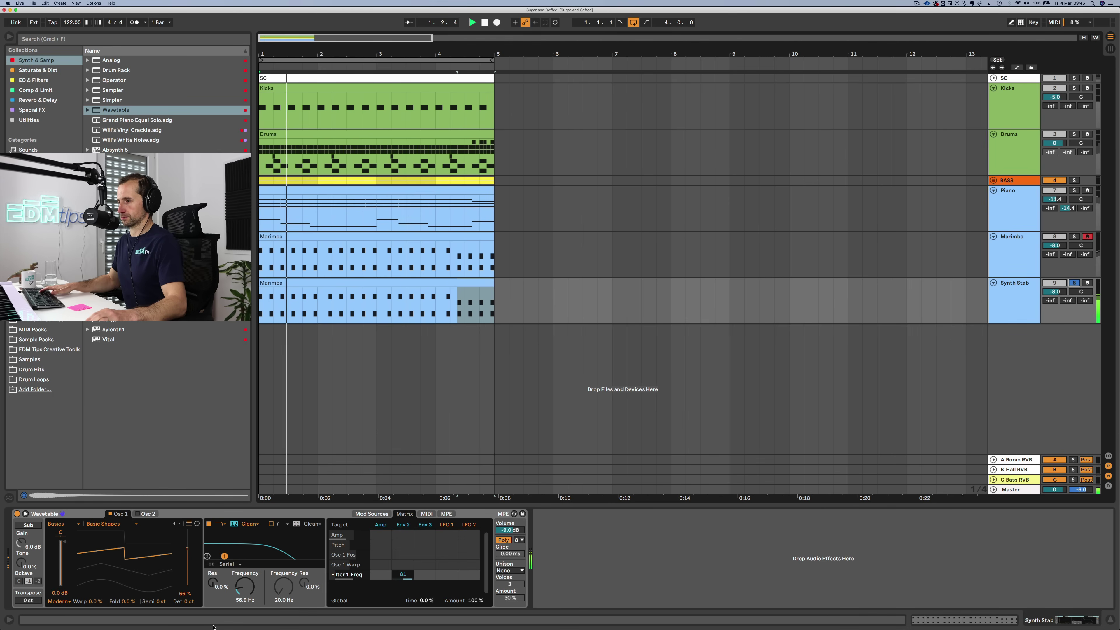
drag(245, 594, 244, 609)
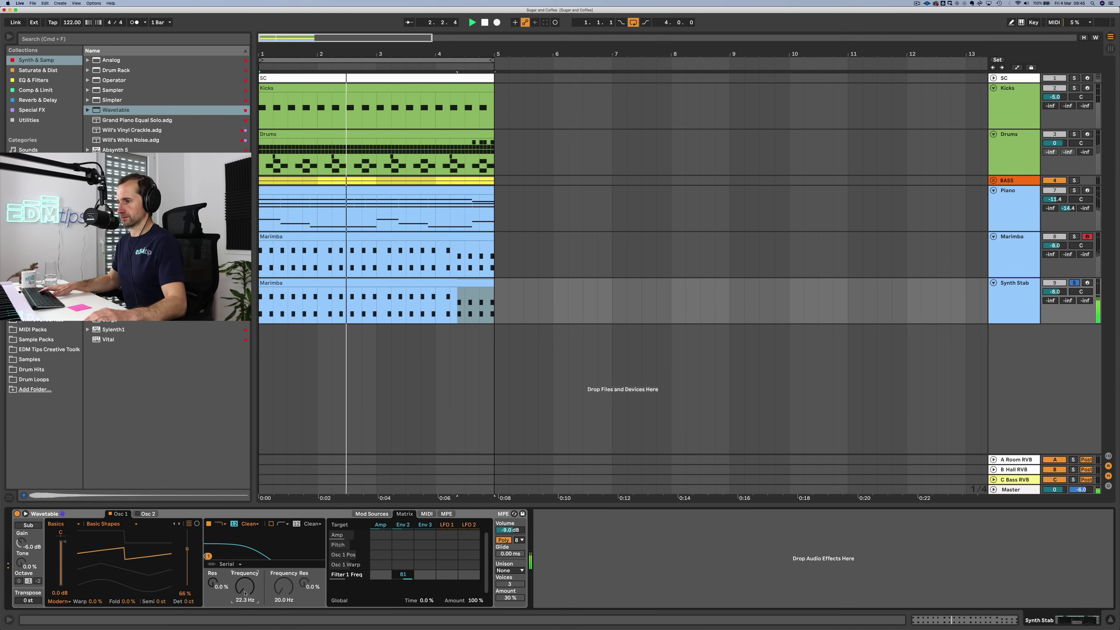
Step: Move the D#3 notes in the Synth Stab clip down to C2
double_click(299, 287)
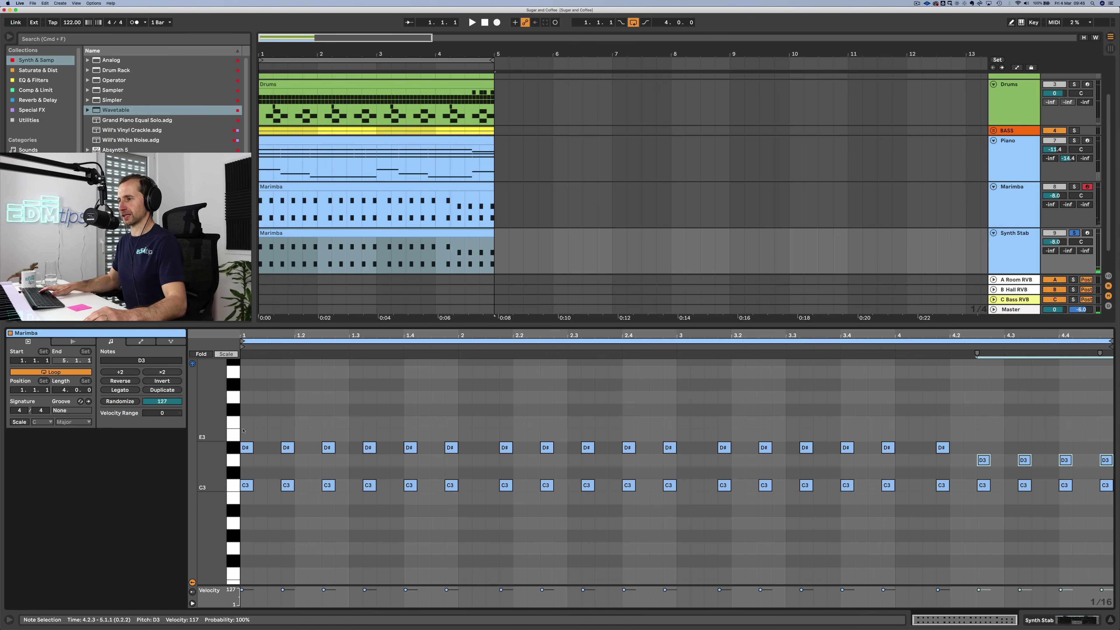
key(Down)
key(Down)
key(Down)
key(shift+Down)
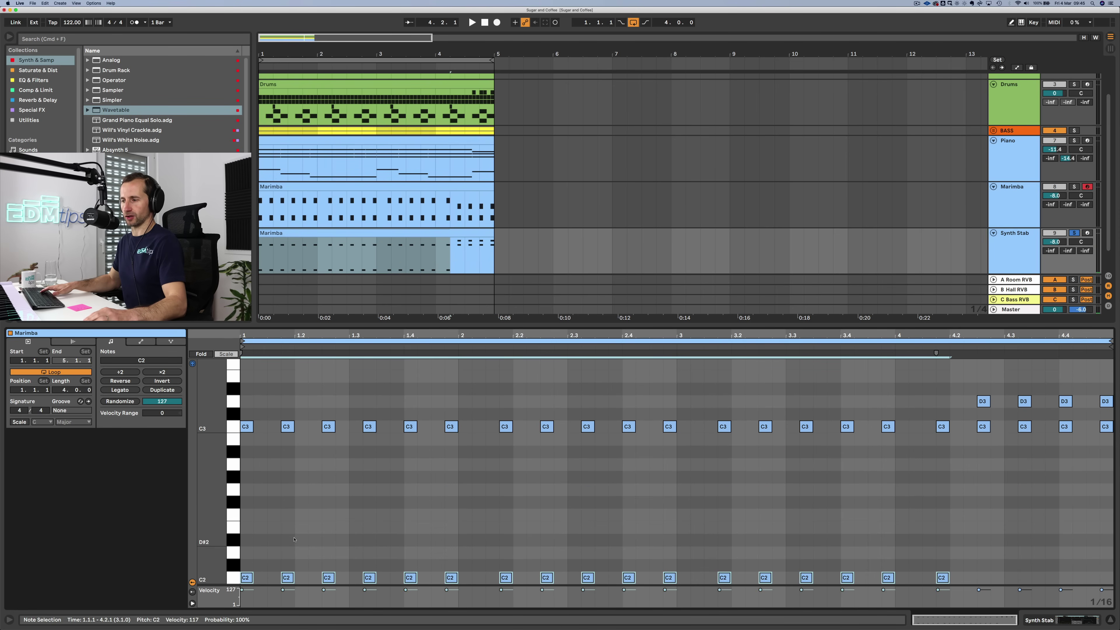
Step: Play the stab, lower Filter 1's cutoff to 20.0 Hz and set its Env 2 modulation amount to 62
key(space)
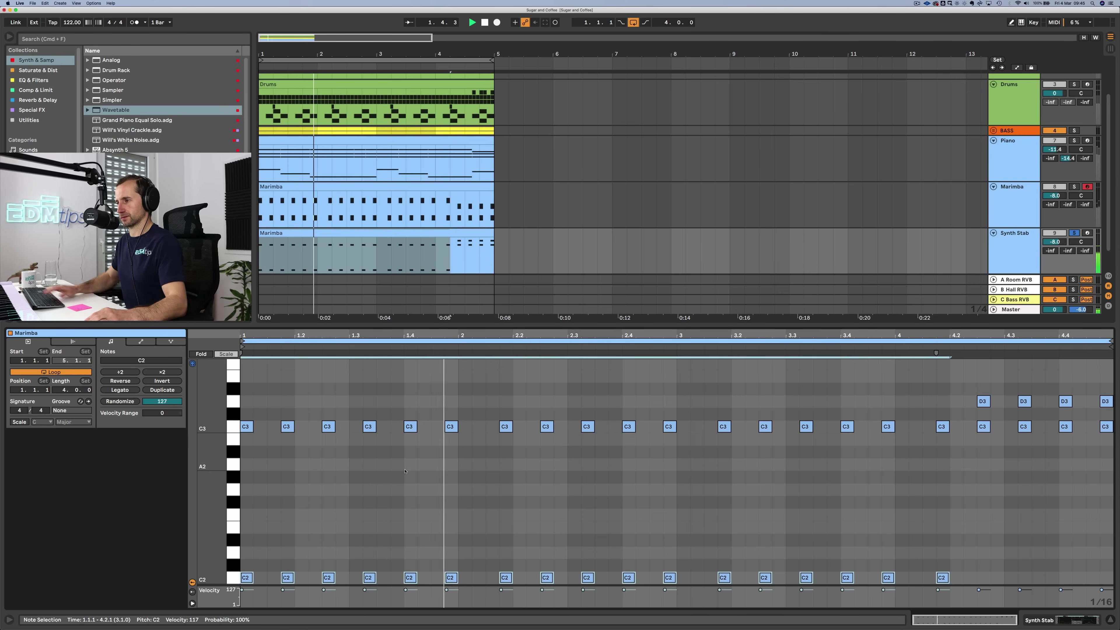
key(shift+Tab)
drag(242, 586, 241, 602)
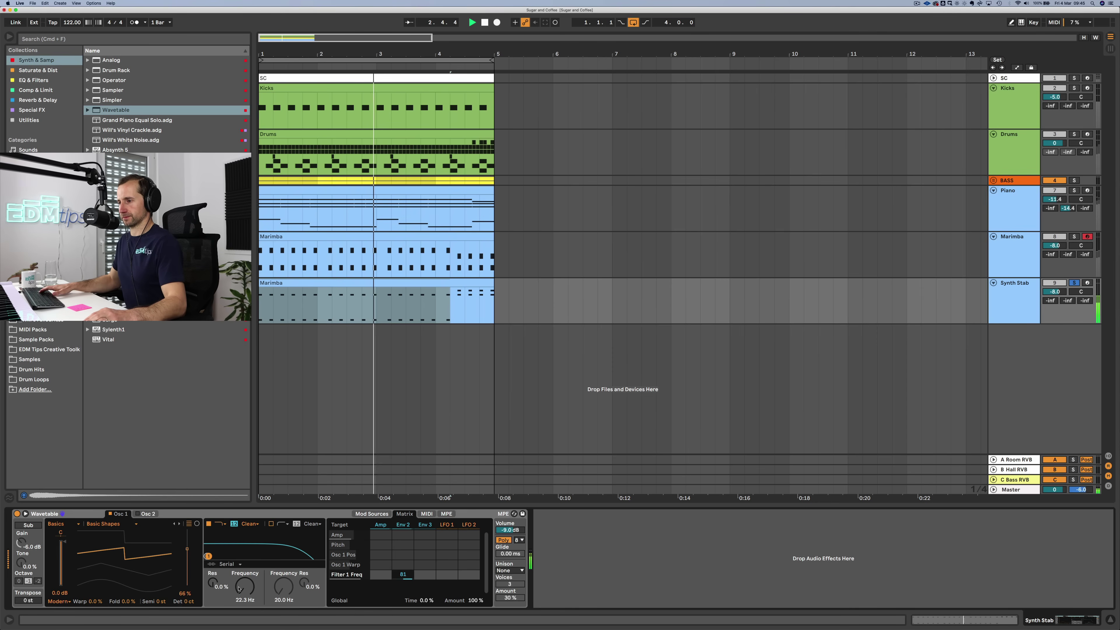
drag(405, 574, 407, 577)
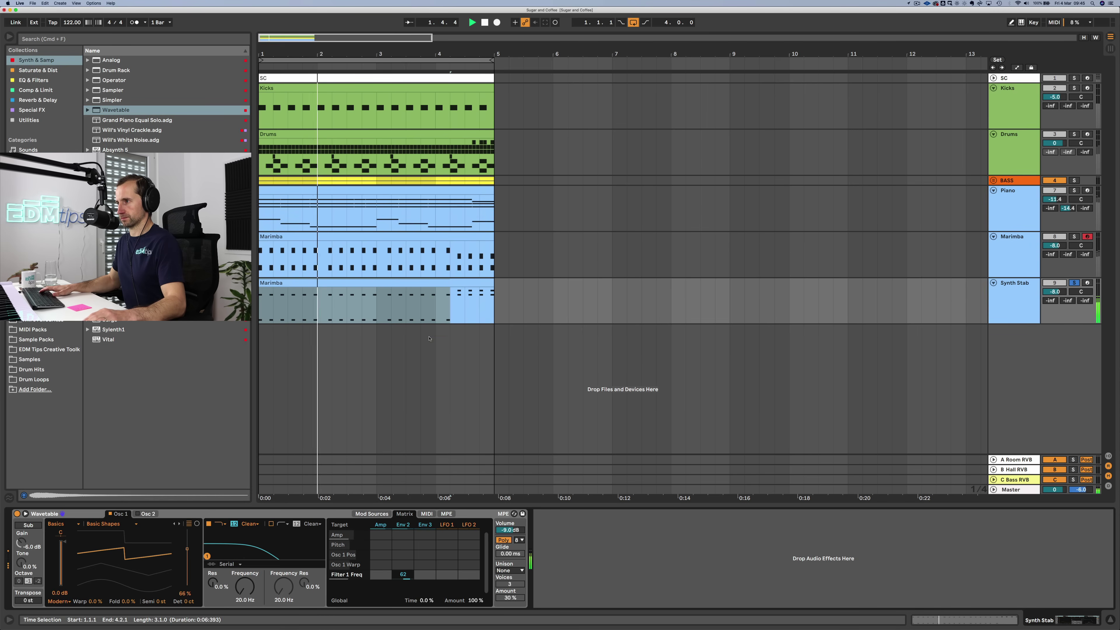
Step: Stop playback and move the last four D3 notes in the Synth Stab clip down to C2
key(shift+Tab)
key(space)
drag(963, 377, 1114, 413)
key(Down)
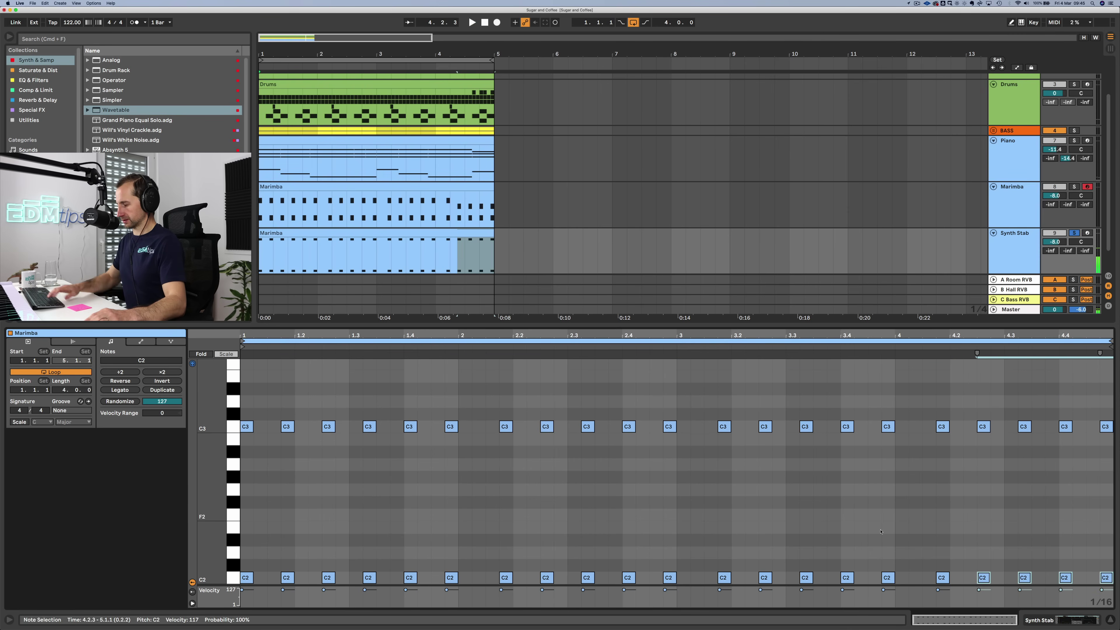
Step: Play the Synth Stab and set its Wavetable unison to Shimmer with 4 voices and an amount of 31%
key(shift+Tab)
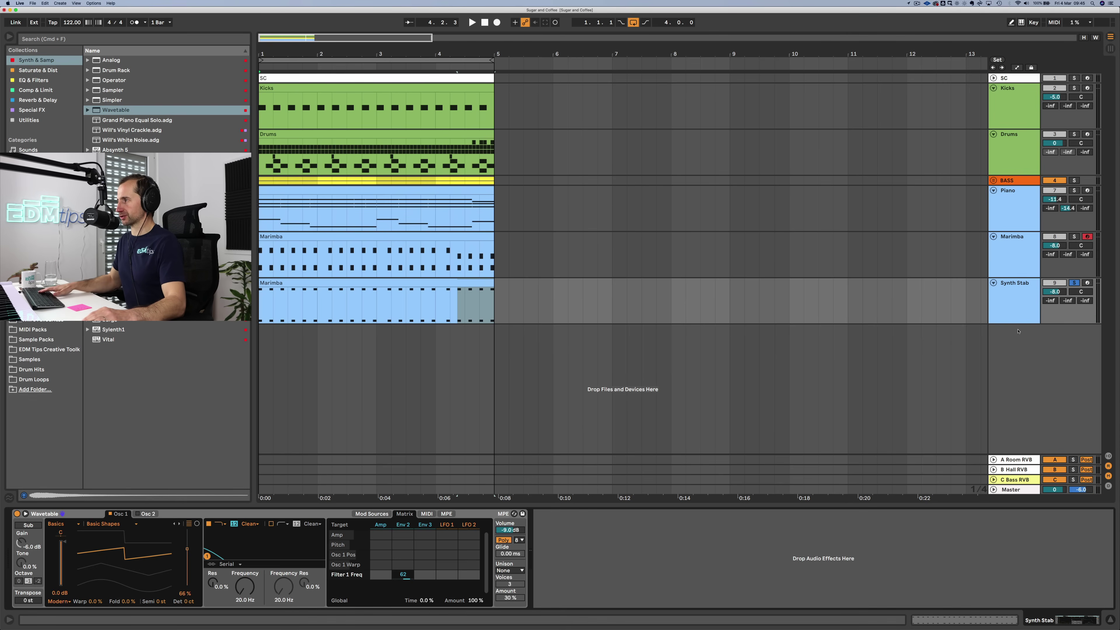
click(1018, 307)
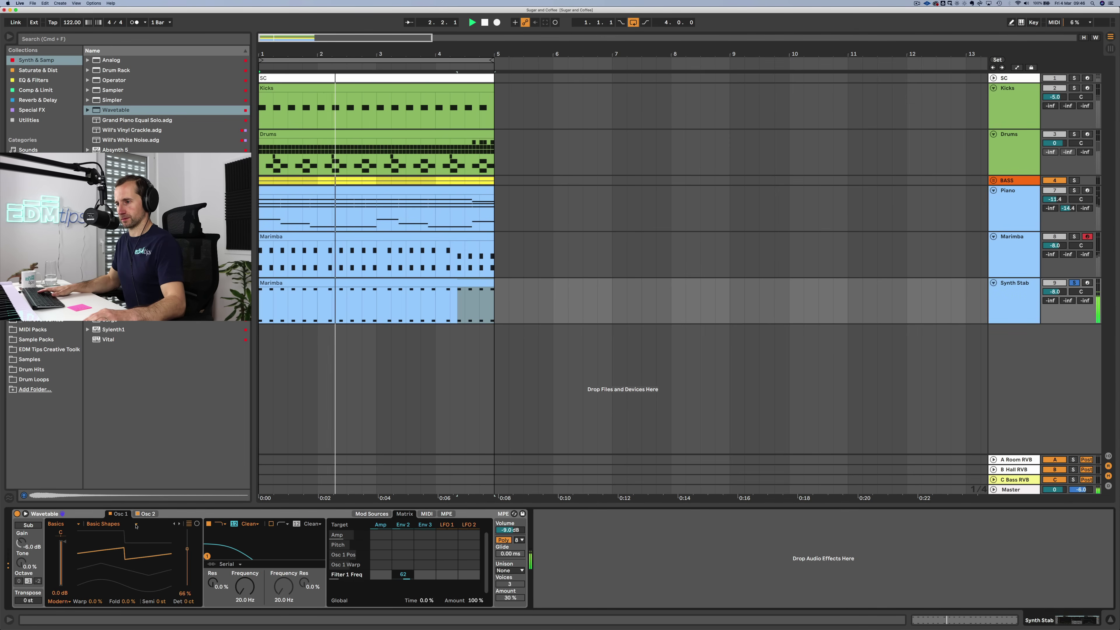
drag(189, 601, 186, 602)
click(146, 514)
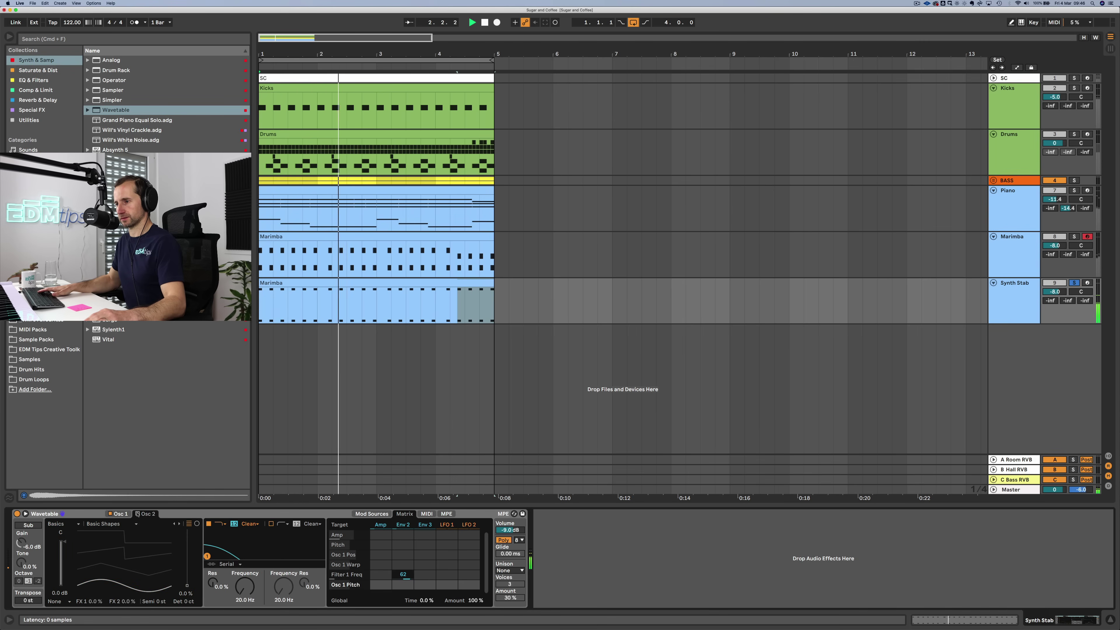
click(508, 571)
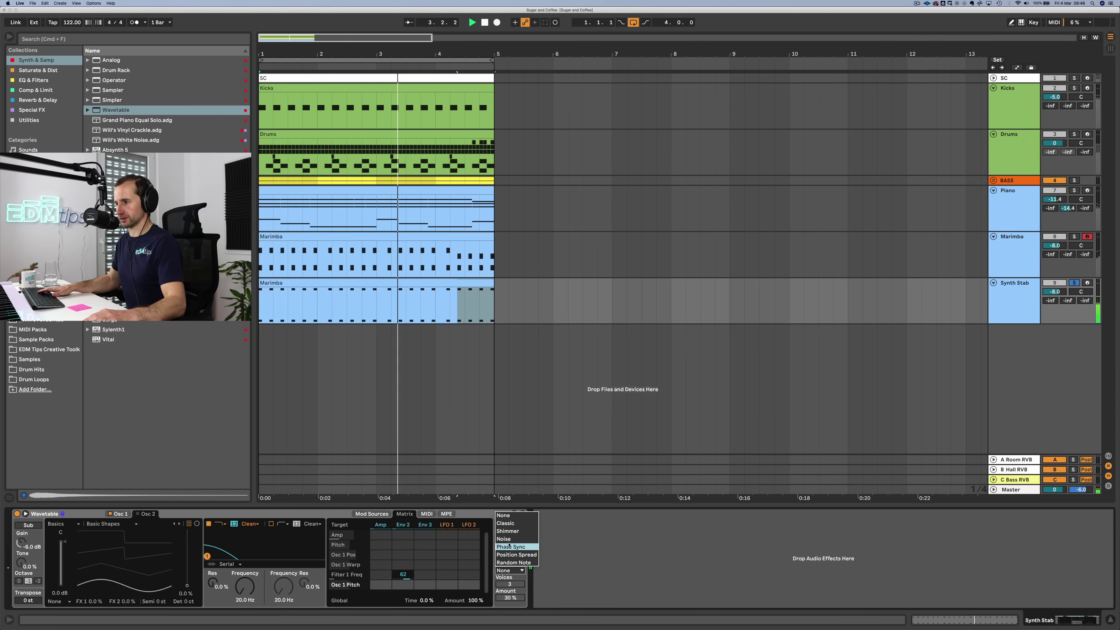
click(508, 535)
drag(508, 598, 508, 579)
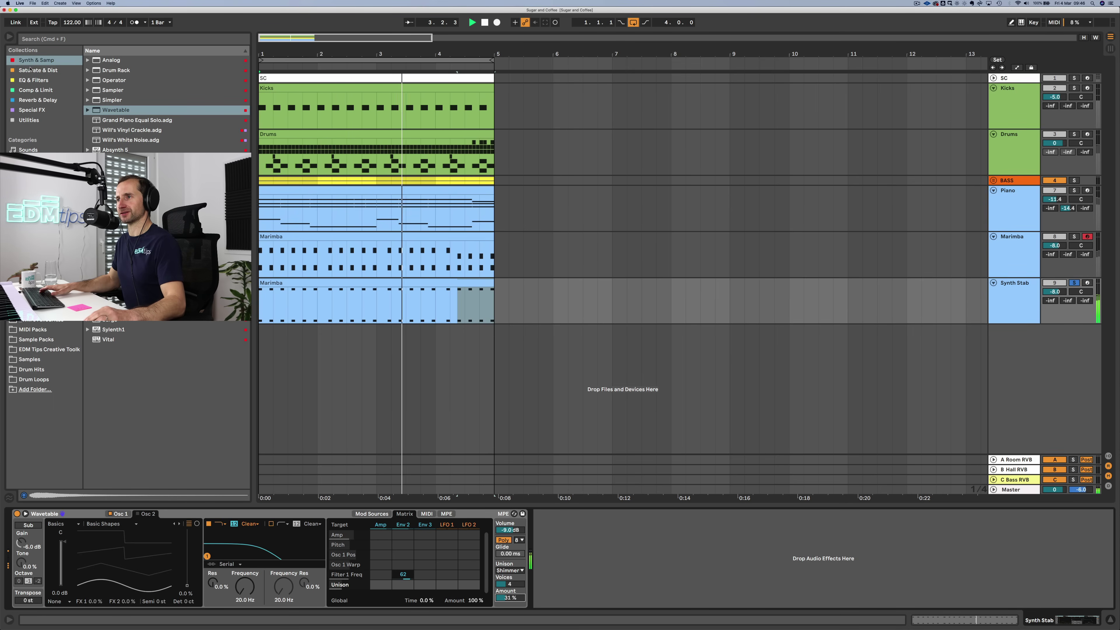
Step: Add EQ Eight to the Synth Stab track and set its low-cut frequency to 271 Hz
click(31, 81)
drag(113, 60, 610, 549)
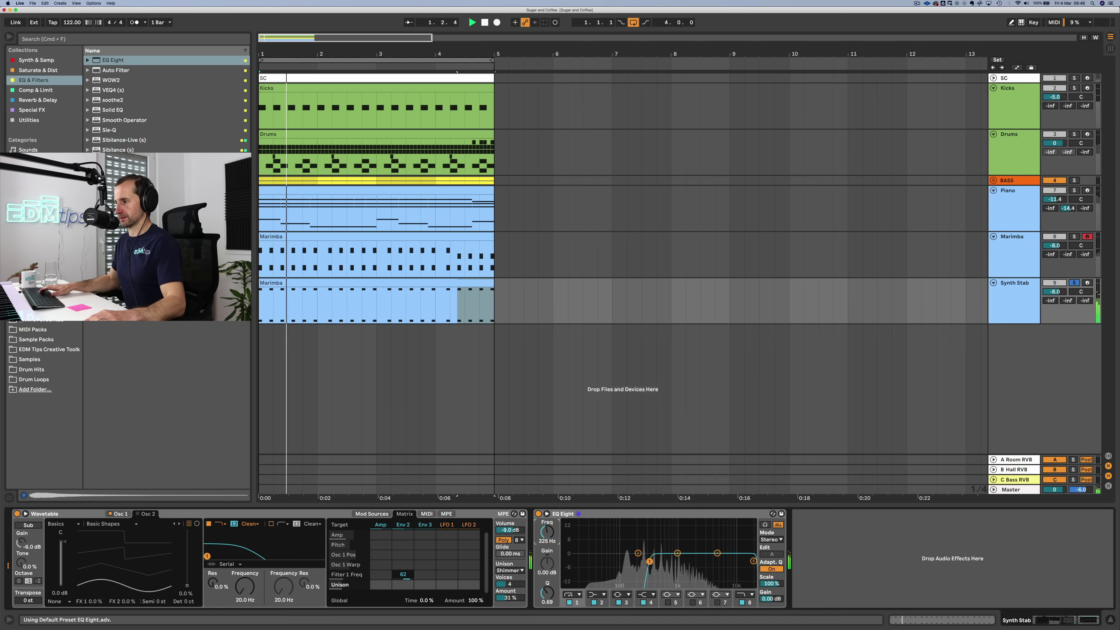
drag(745, 561, 645, 561)
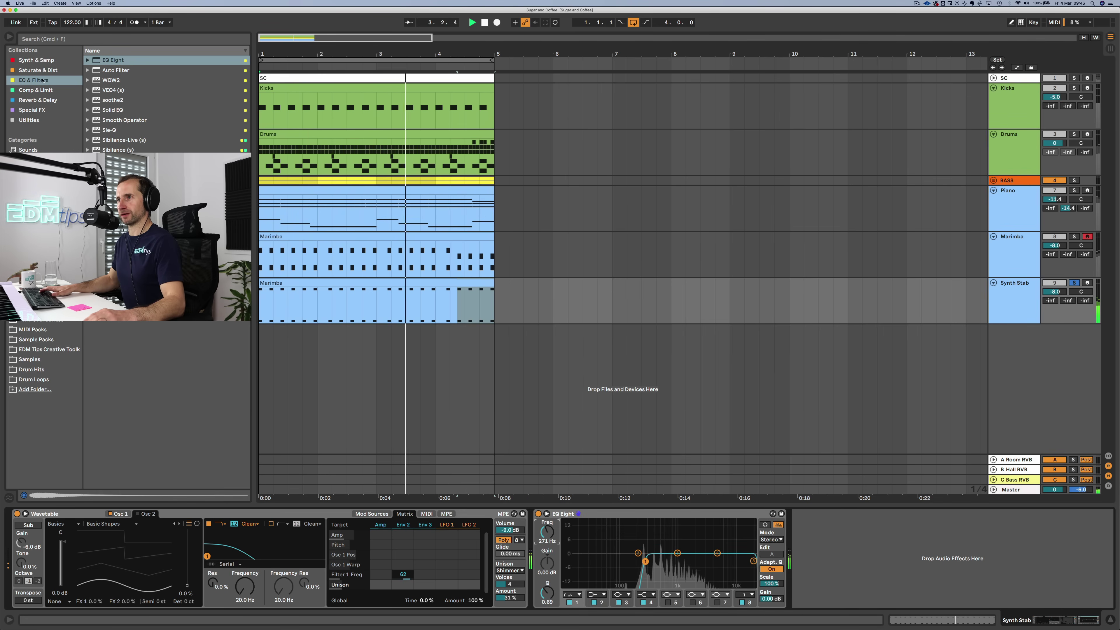
Step: Insert a Reverb before the Synth Stab's EQ Eight with 100% dry/wet and a decay time of 649 ms
click(38, 100)
drag(111, 90, 546, 536)
drag(779, 564, 779, 517)
drag(677, 602, 666, 606)
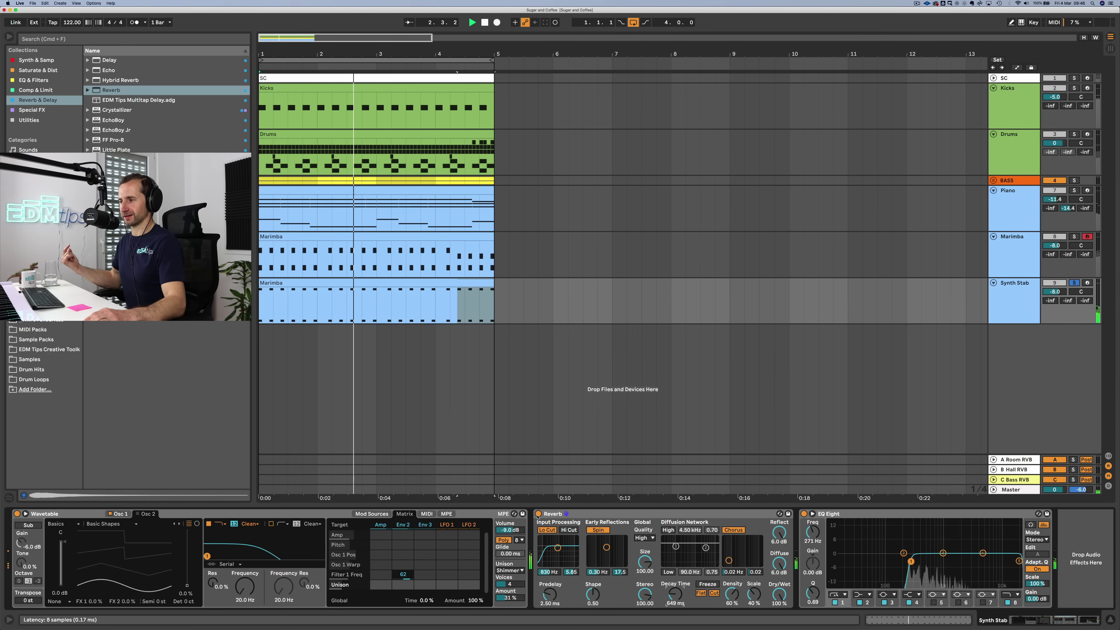
Step: Set the Wavetable volume to -3.8 dB and the reverb's dry/wet to 83%, bypassing the reverb briefly to compare
drag(522, 533, 547, 514)
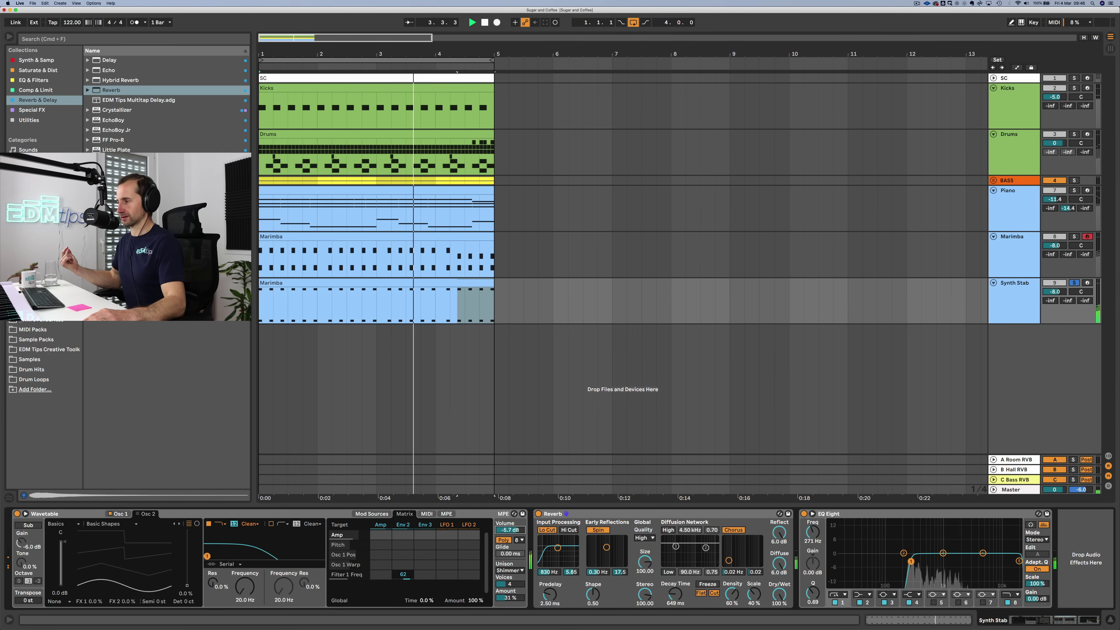
click(538, 514)
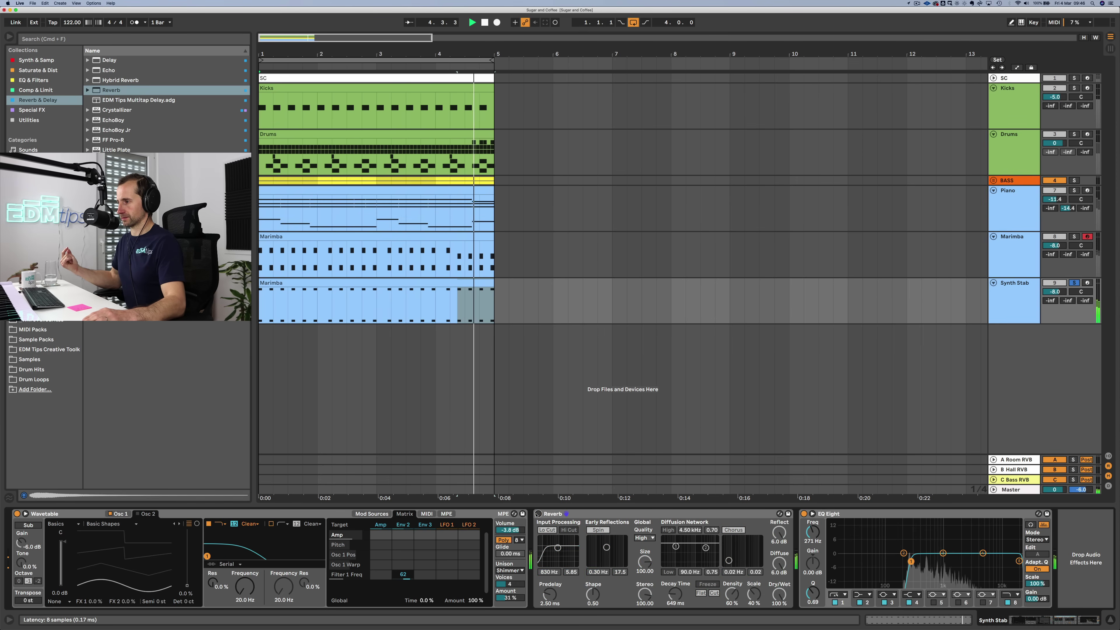
click(538, 513)
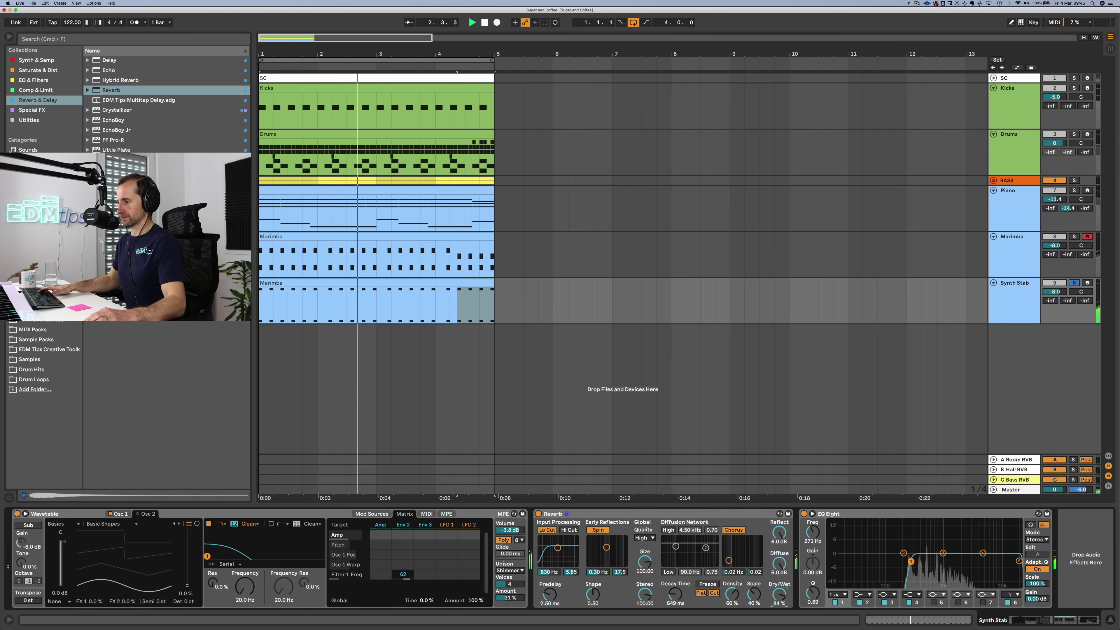
Step: Solo the Marimba together with the Synth Stab and set the Synth Stab track volume to -1.6 dB
click(1074, 237)
key(space)
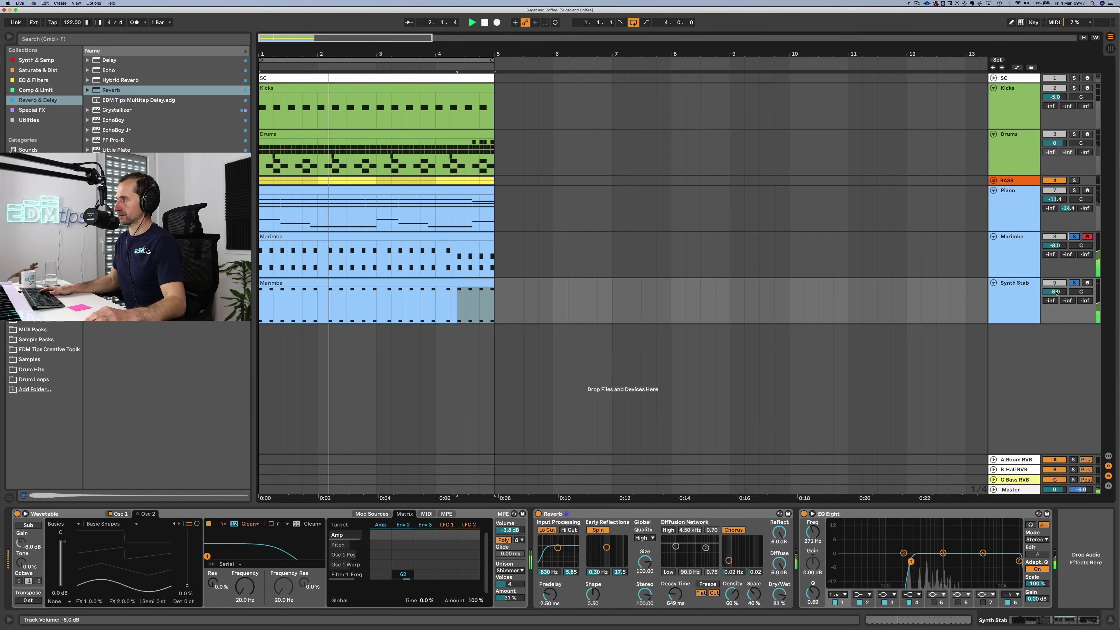
drag(1057, 292, 1056, 292)
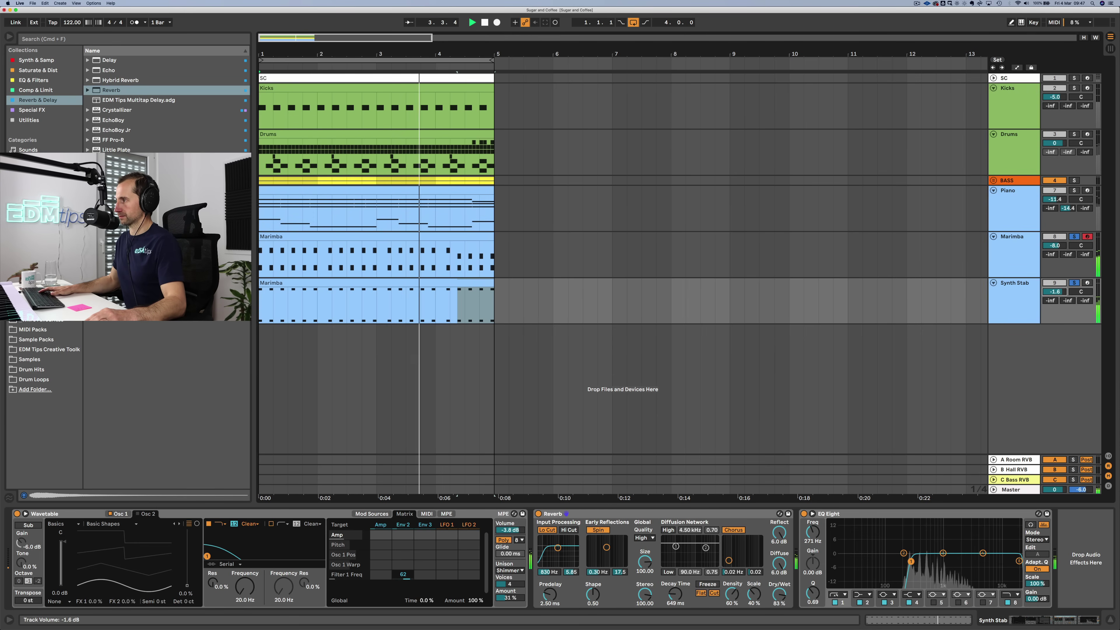
click(1075, 283)
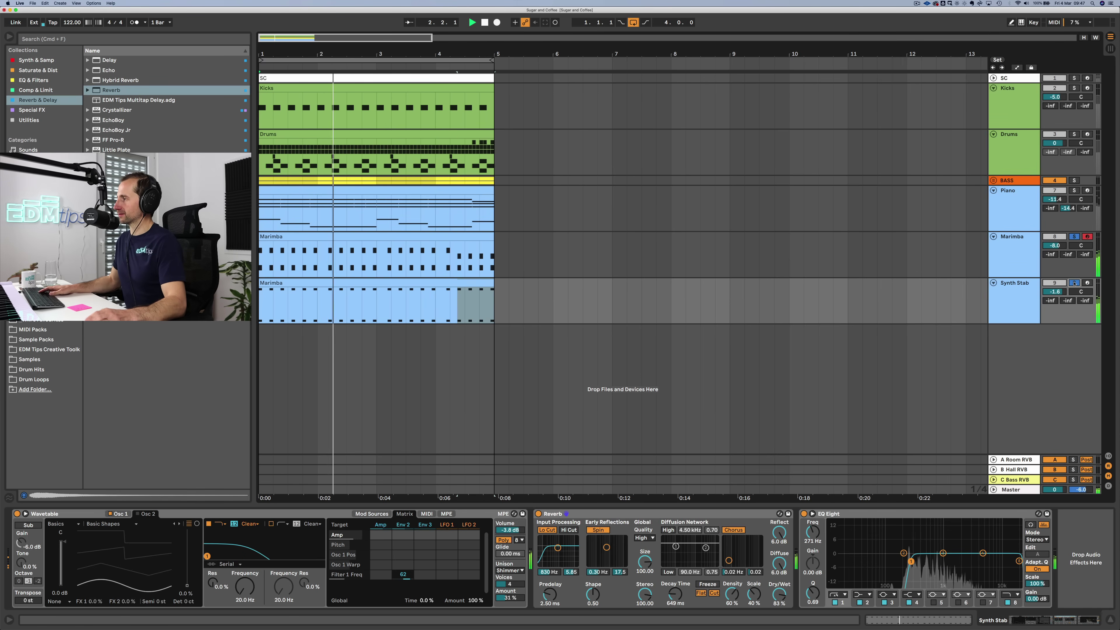
Step: Stop playback and copy the SC Pump compressor from the BASS group to the Marimba and Synth Stab tracks
click(1010, 182)
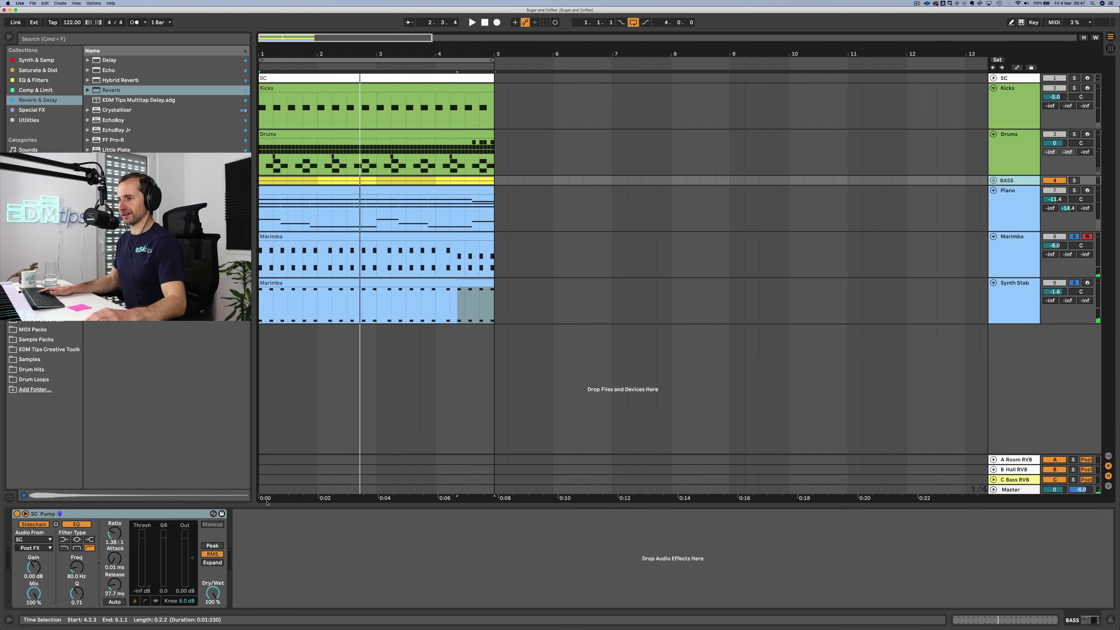
click(159, 515)
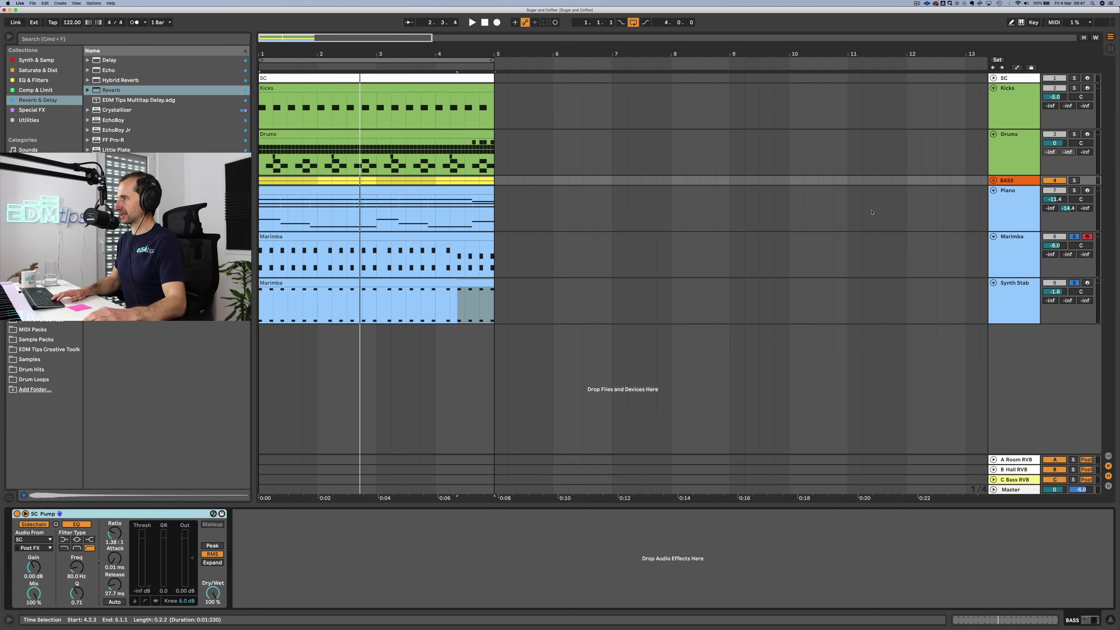
click(1009, 245)
key(super+v)
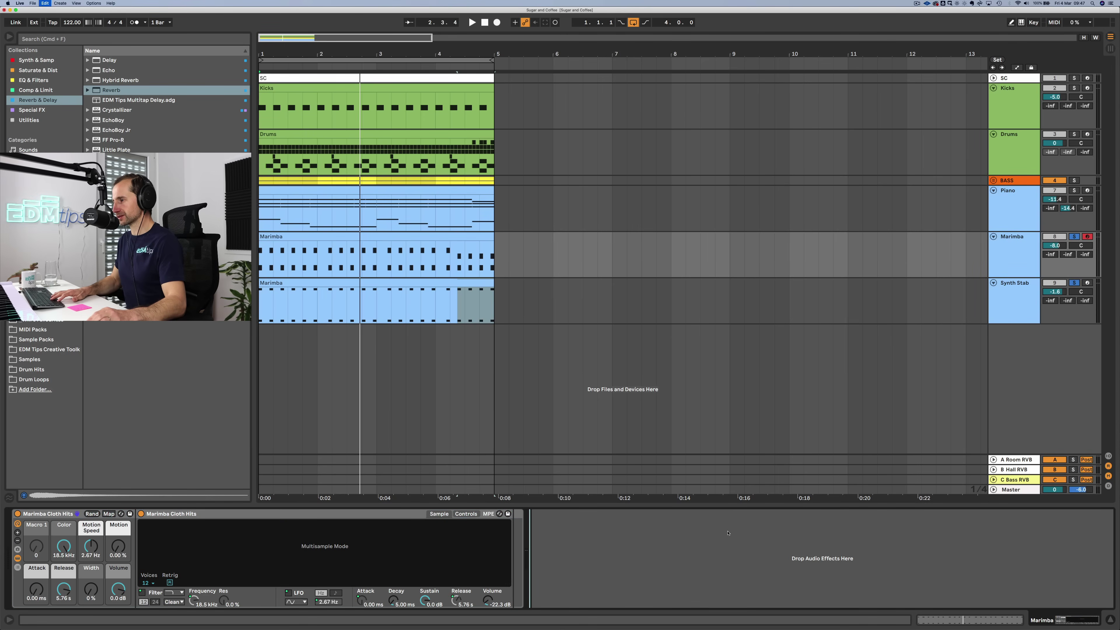
click(995, 314)
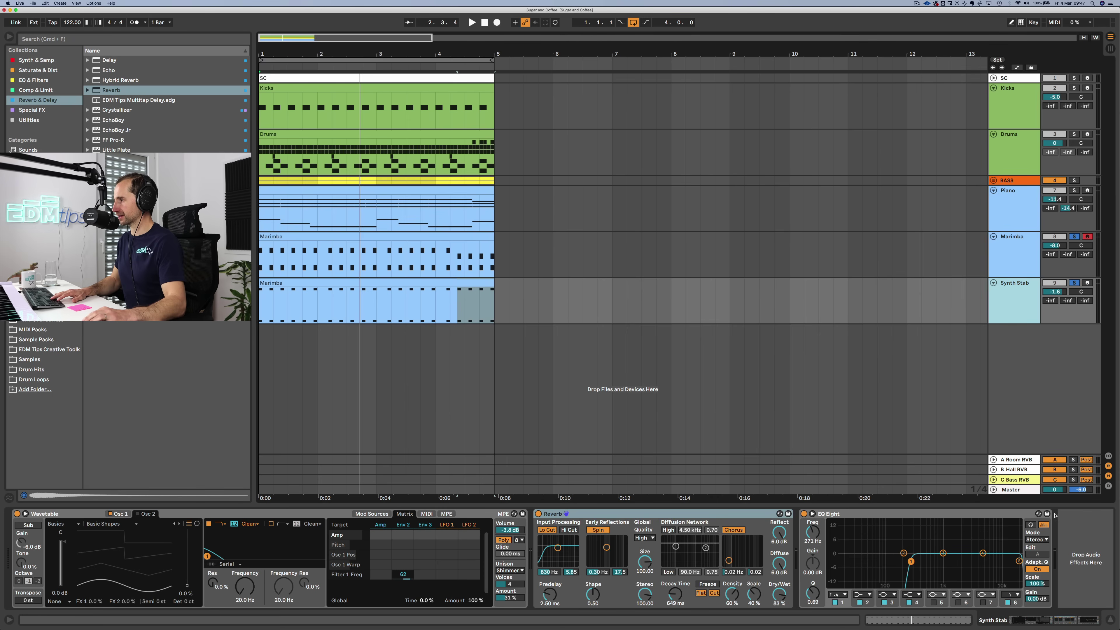
key(super+v)
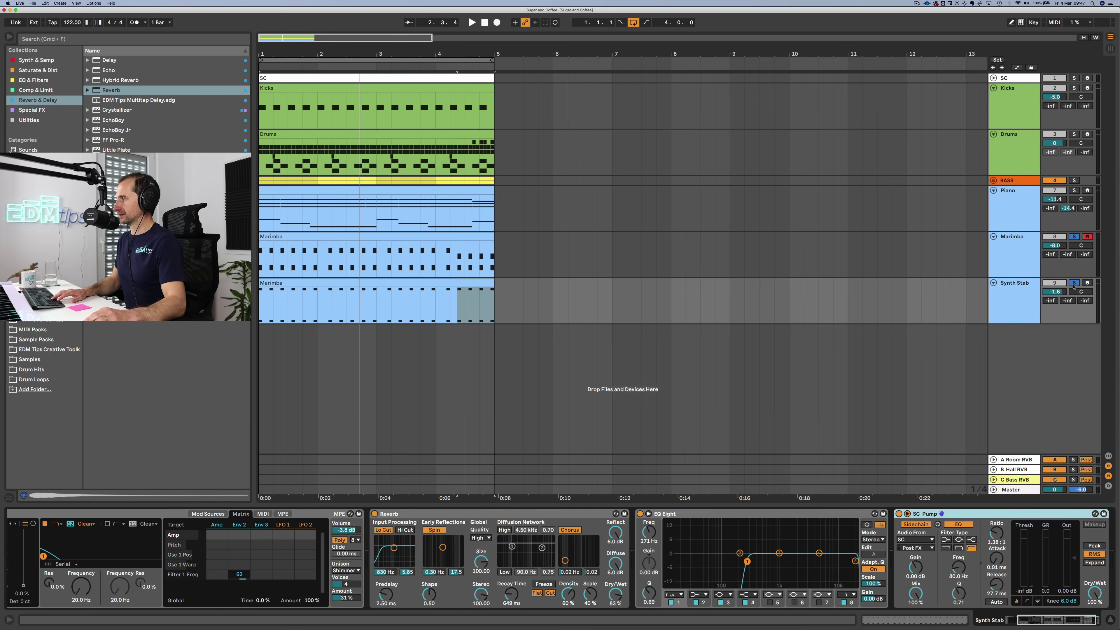
Step: Unsolo and play the full mix, setting Marimba to -6.3 dB with send A at -0.6, Synth Stab to 2.3 dB and Piano to -14.1 dB
click(1073, 283)
key(space)
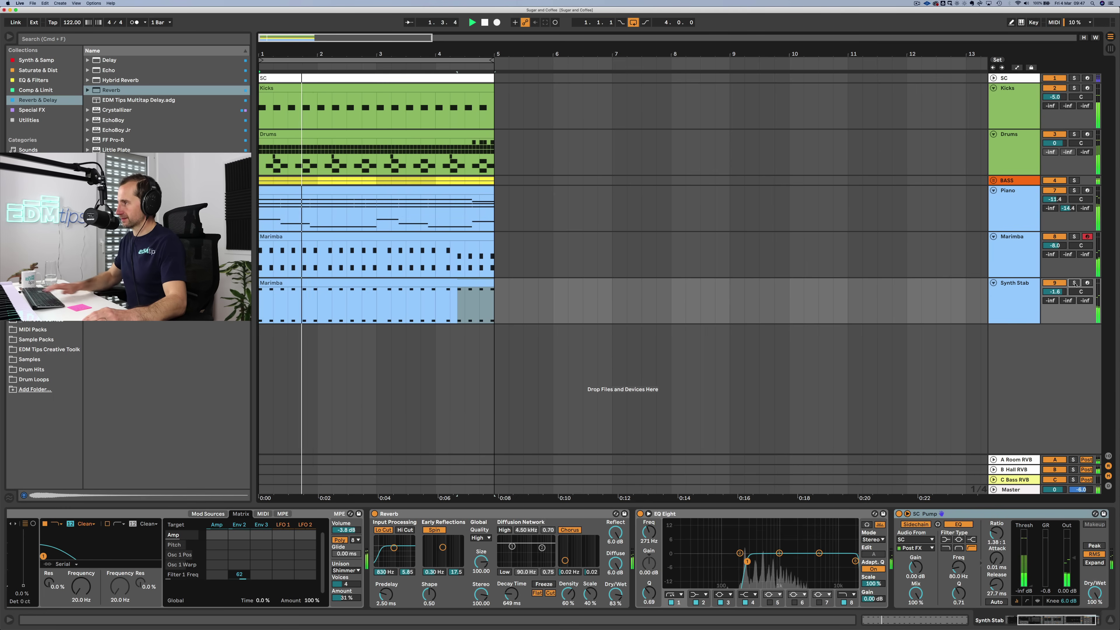
drag(1054, 248, 1054, 244)
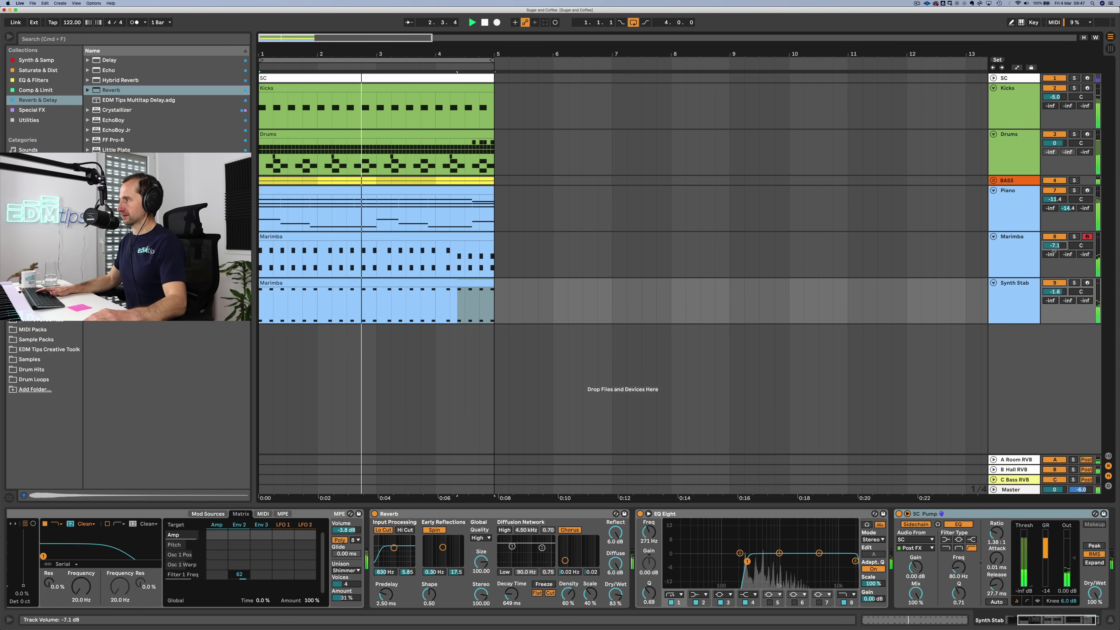
drag(1055, 293, 1054, 286)
drag(1054, 247, 1049, 258)
click(1008, 257)
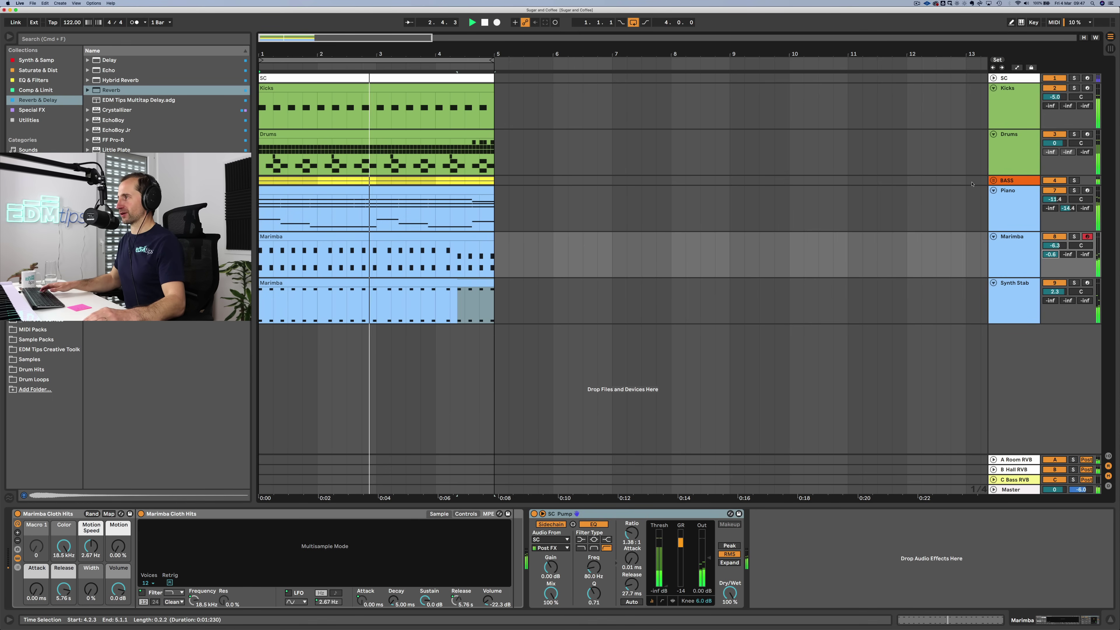
drag(1055, 200, 1055, 211)
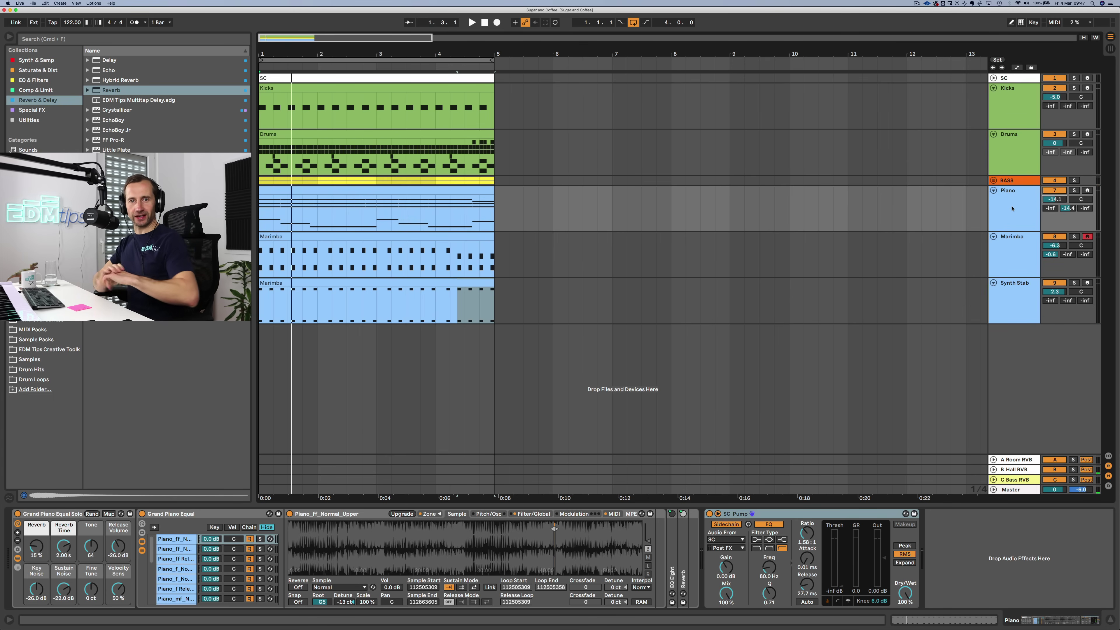
Step: Extend the loop to 16 bars and duplicate the four-bar section of all tracks three times to fill it
drag(437, 54, 626, 78)
click(363, 304)
drag(352, 304, 248, 81)
key(super+d)
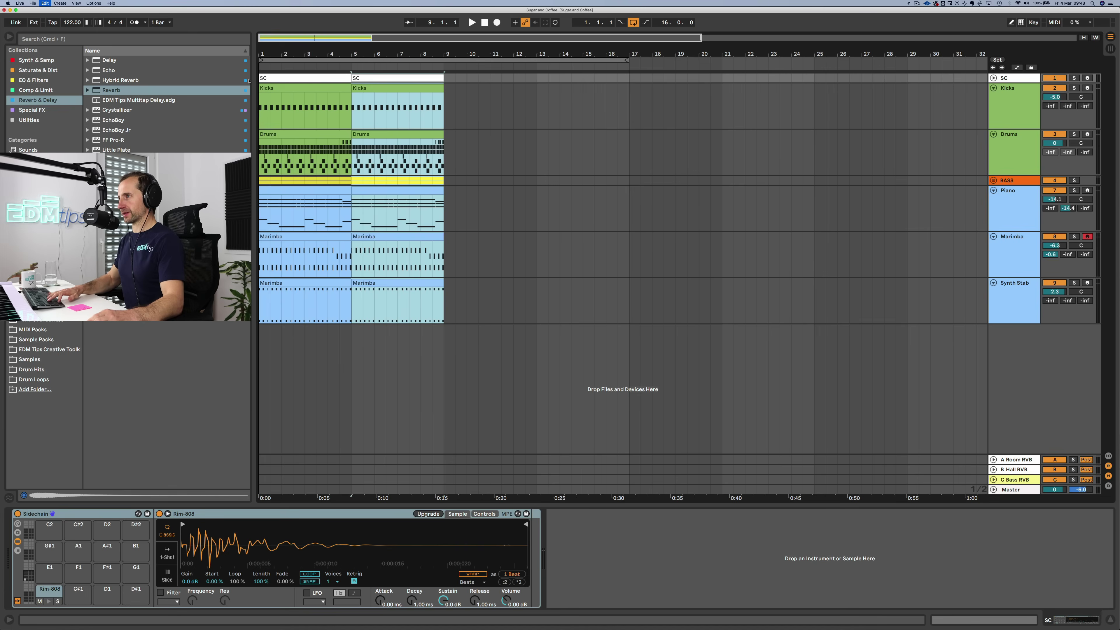
key(super+d)
key(super+d)
click(485, 24)
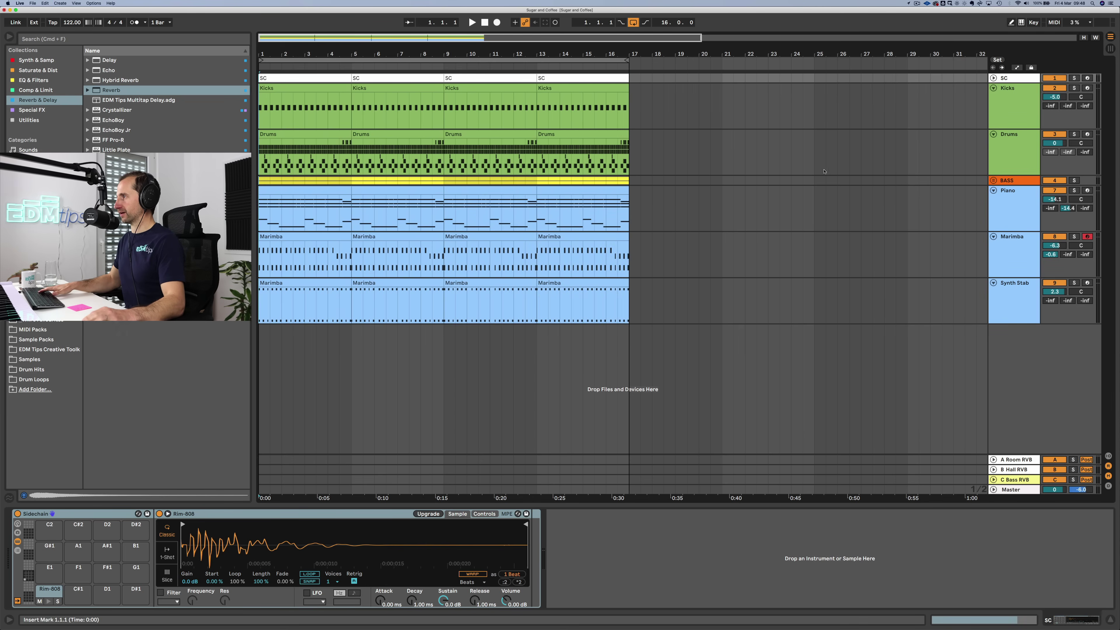
Step: Add an Auto Filter after the SC Pump on the Piano track
click(1018, 211)
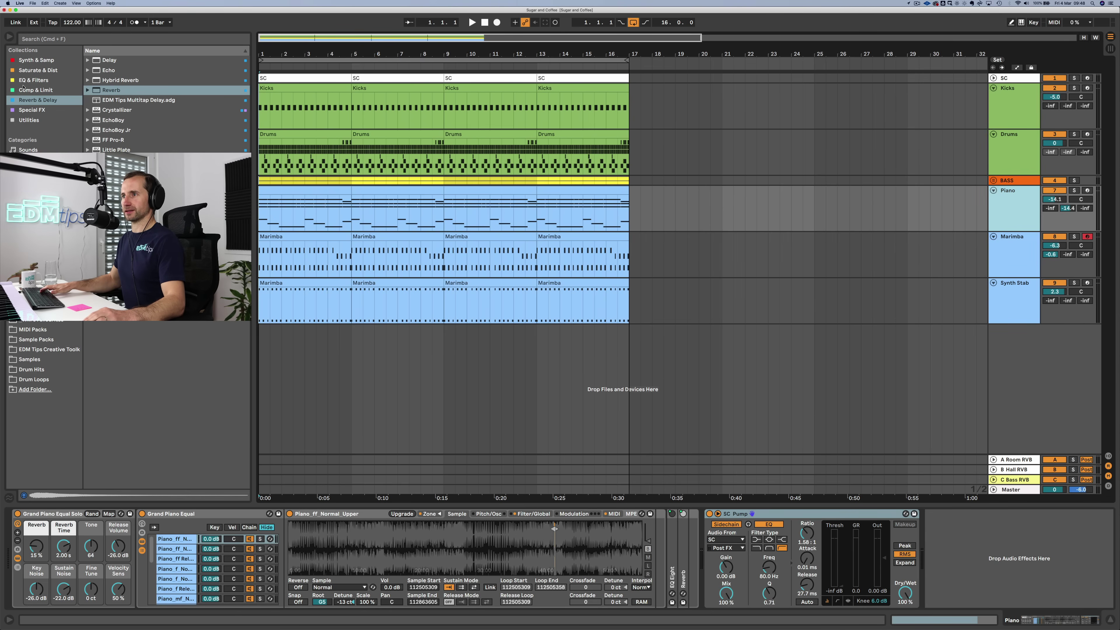
click(24, 80)
click(32, 109)
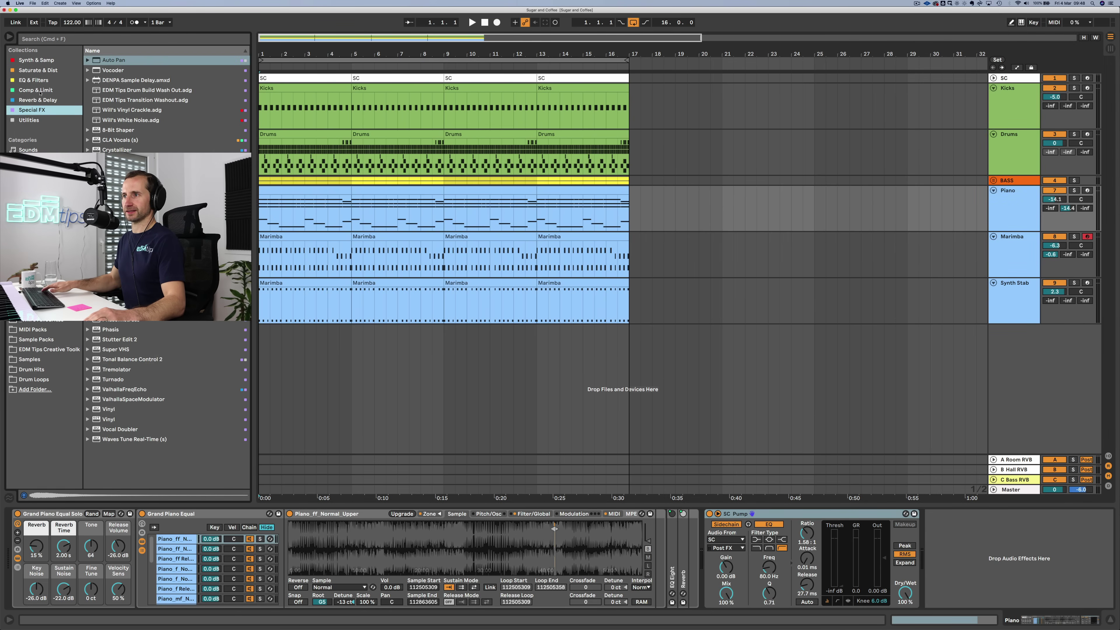
click(38, 79)
click(108, 71)
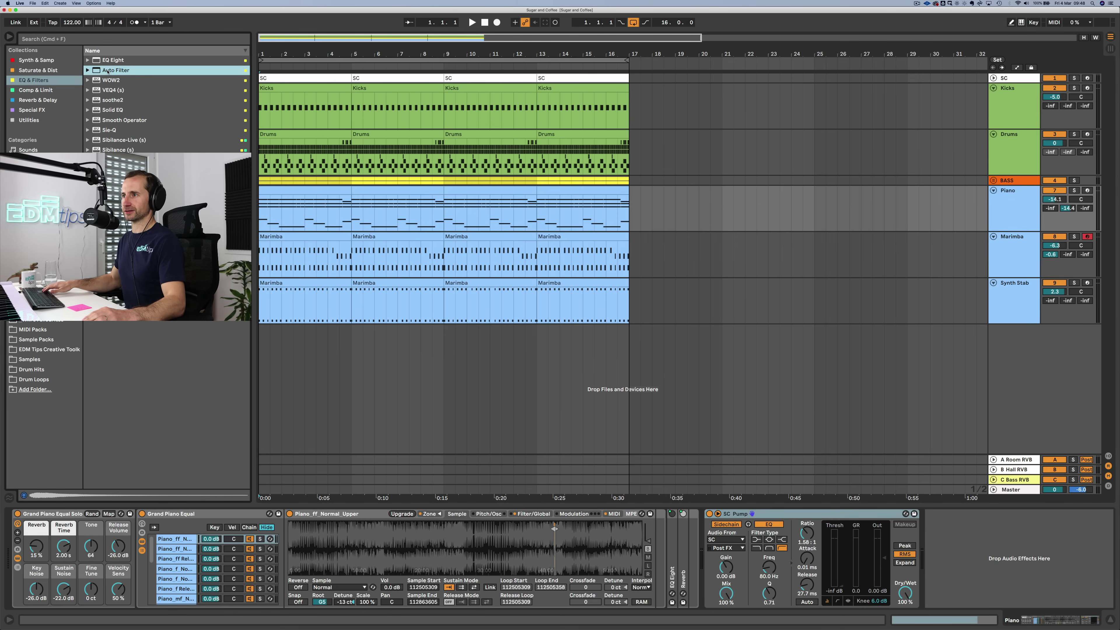
drag(938, 573, 937, 572)
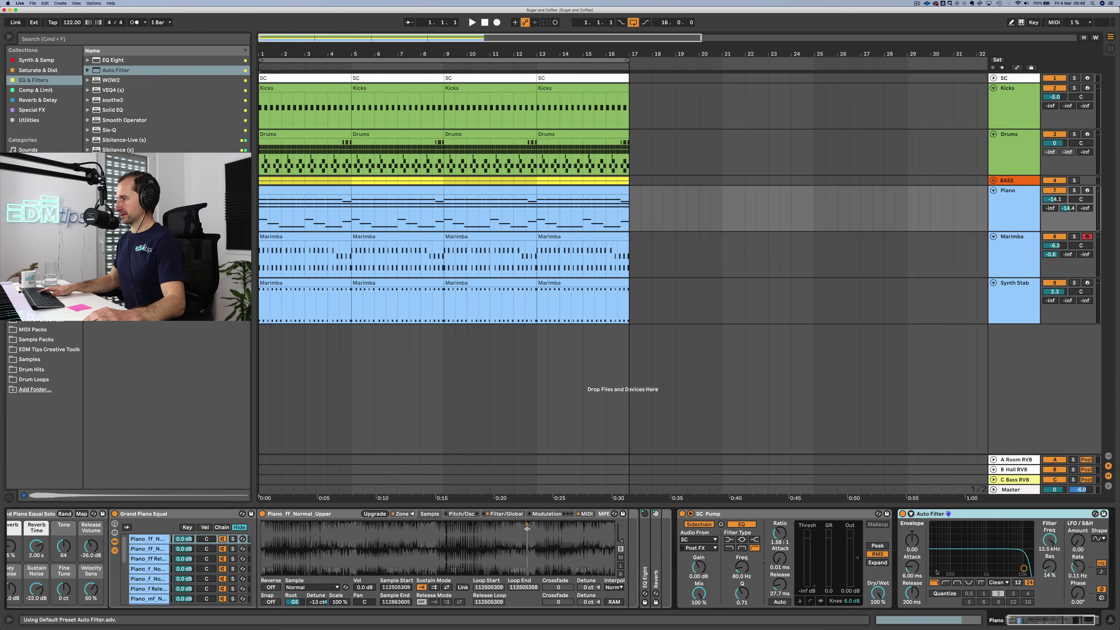
Step: Rename the Auto Filter as LP, with its resonance at 36% and its cutoff frequency lowered to about 164 Hz
drag(1050, 566, 1050, 553)
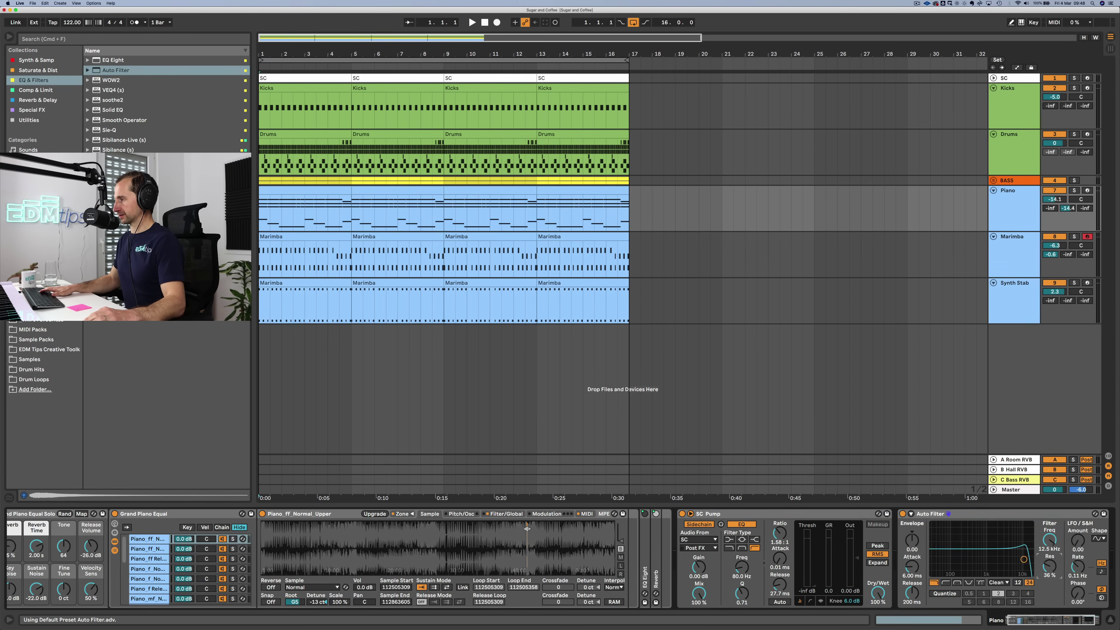
click(932, 515)
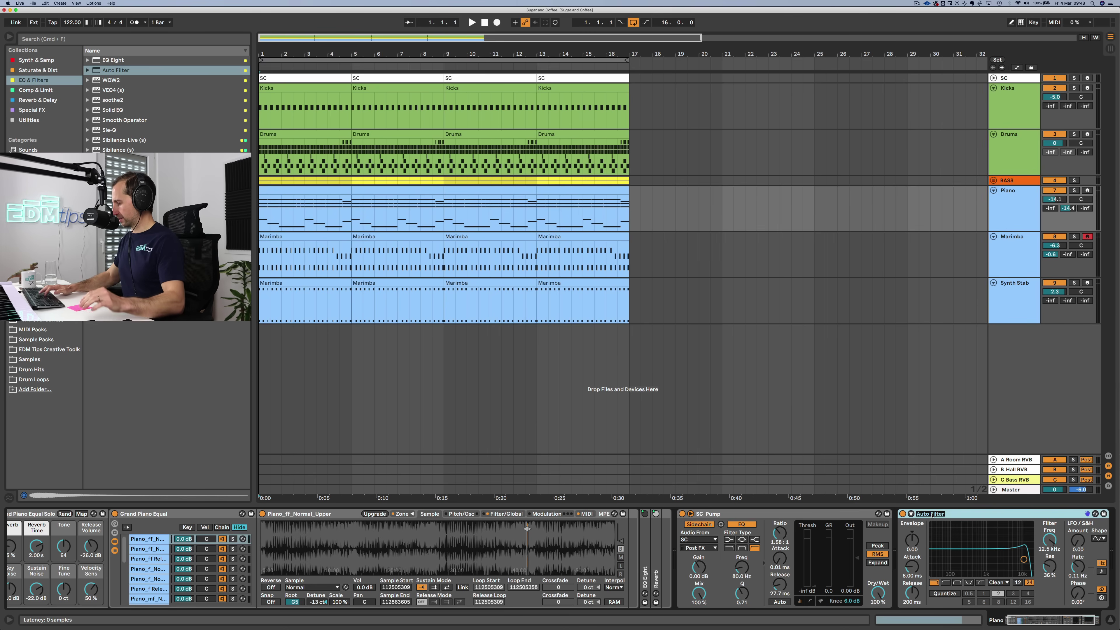
text(LP)
drag(1050, 539, 1049, 557)
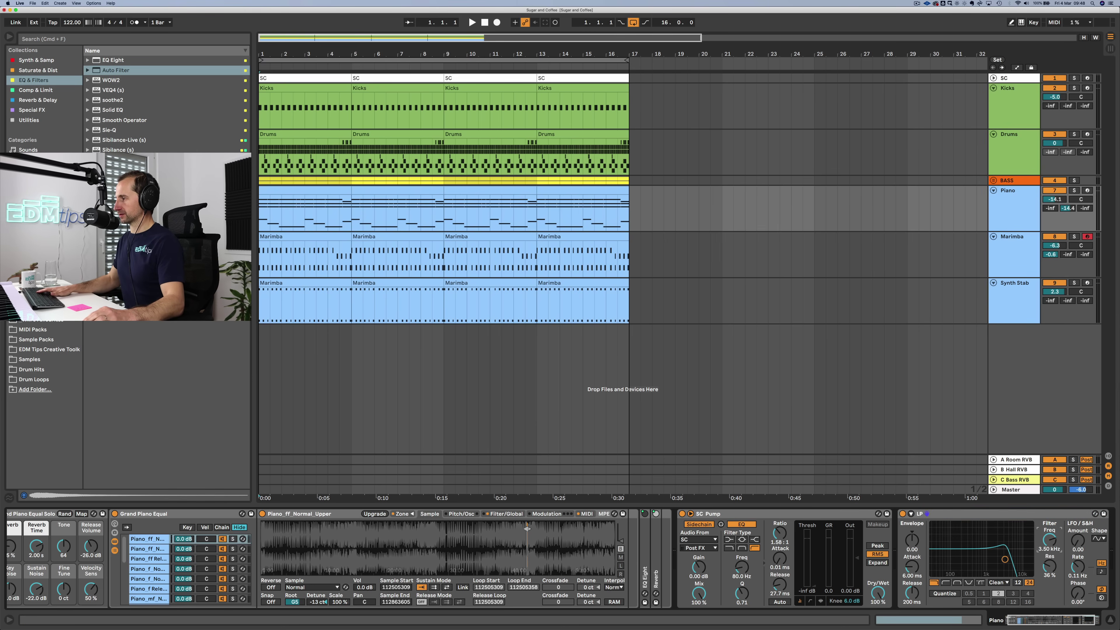
Step: Solo and play the Piano track, and automate the LP filter's frequency as a rising ramp from bar 1 to bar 17
click(1074, 190)
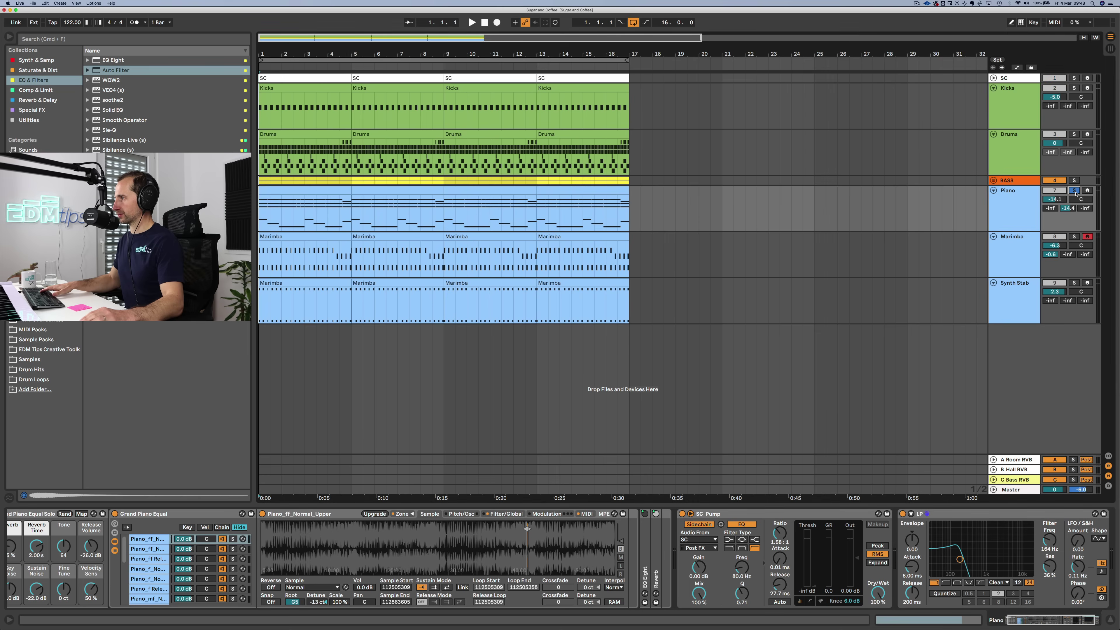
key(space)
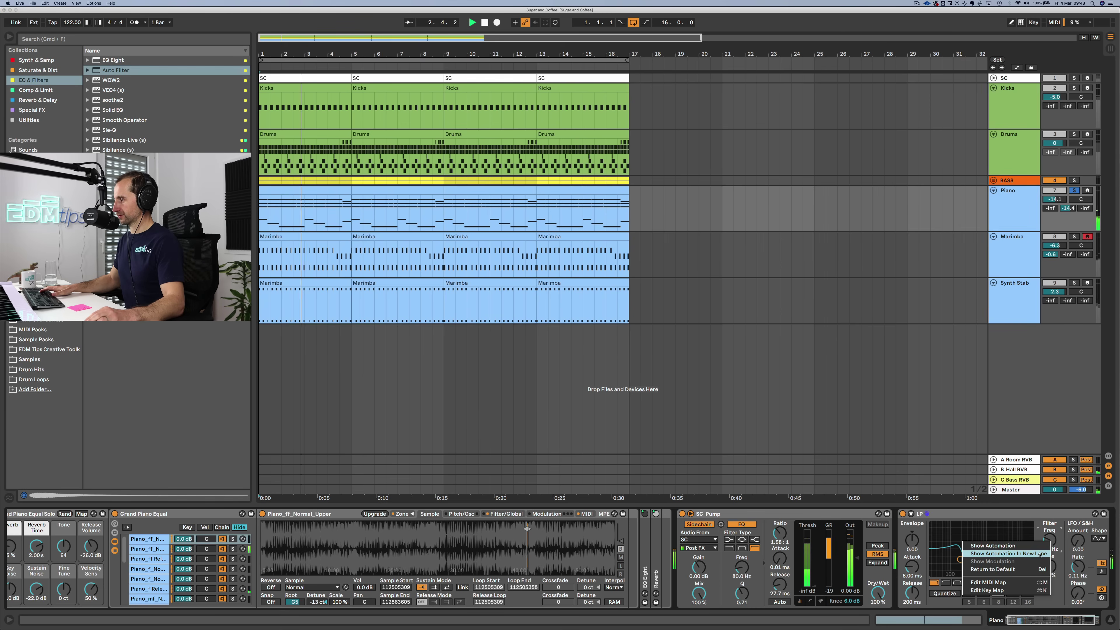
key(a)
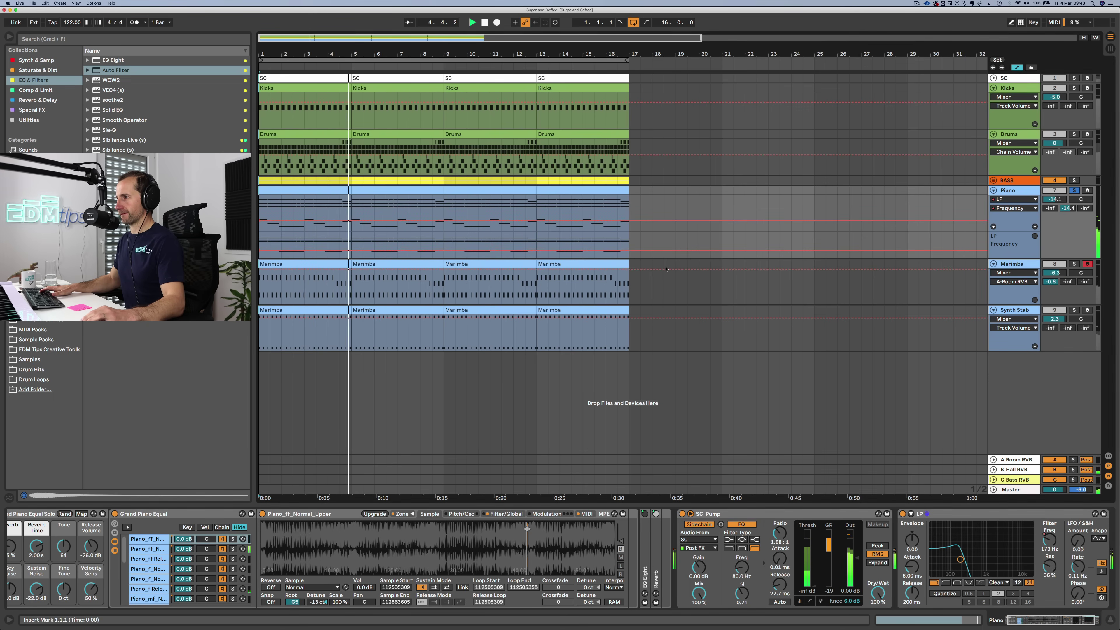
drag(629, 250, 629, 233)
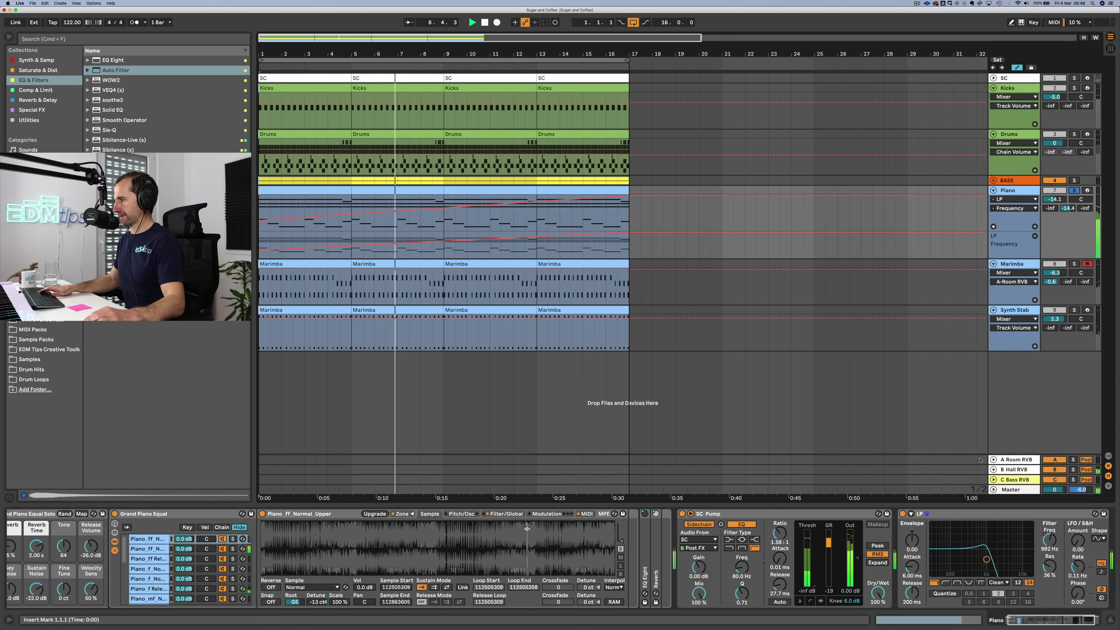
double_click(948, 518)
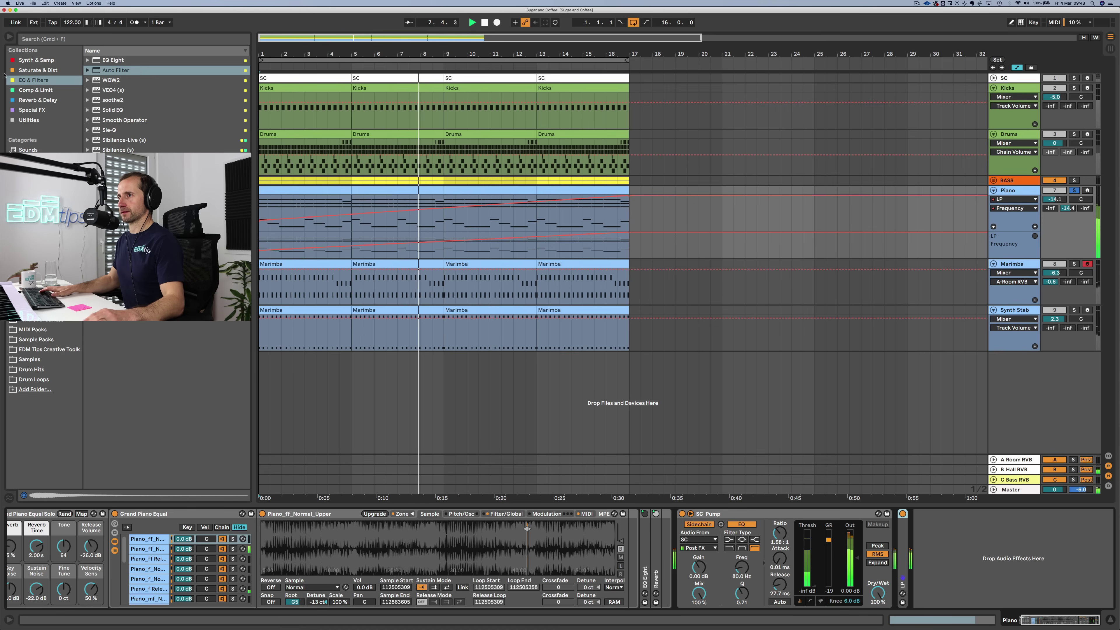
click(28, 91)
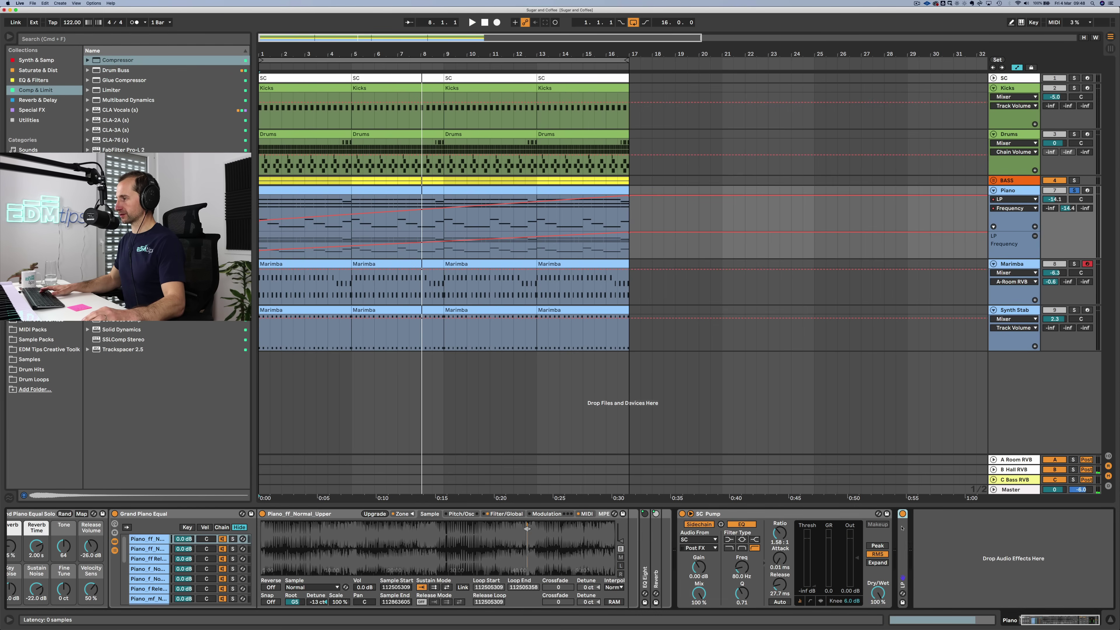
drag(745, 521, 680, 525)
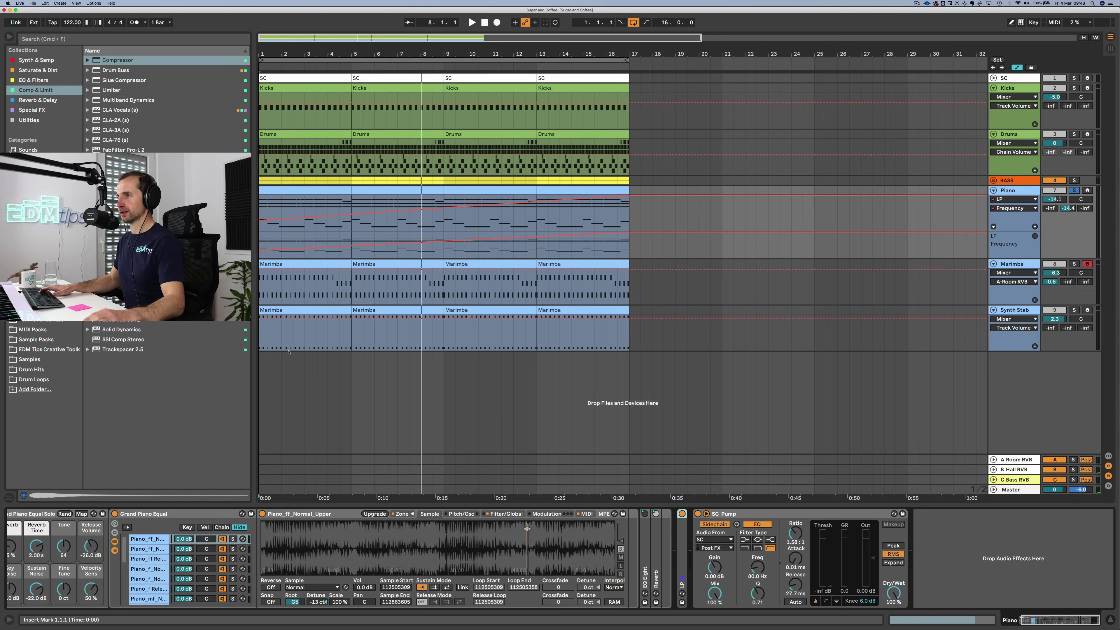
Step: Add an EQ Eight between LP and SC Pump on the Piano track, with its low cut at about 115 Hz
click(23, 81)
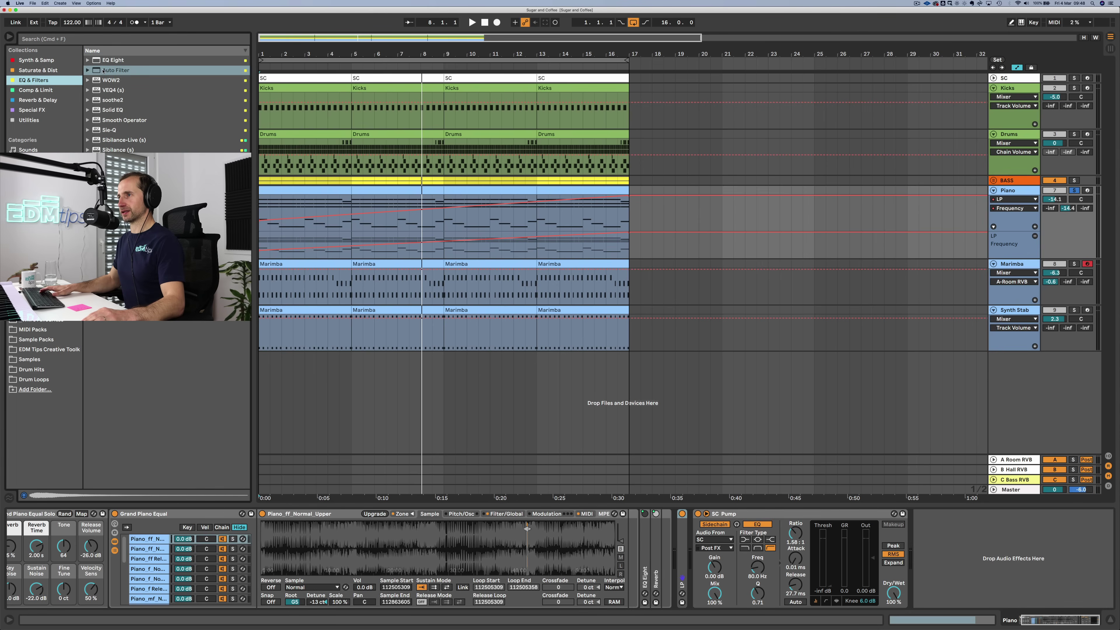
drag(100, 64, 284, 117)
mouse_move(580, 467)
mouse_down()
mouse_move(693, 544)
mouse_move(707, 499)
mouse_up()
key(space)
drag(706, 532, 706, 539)
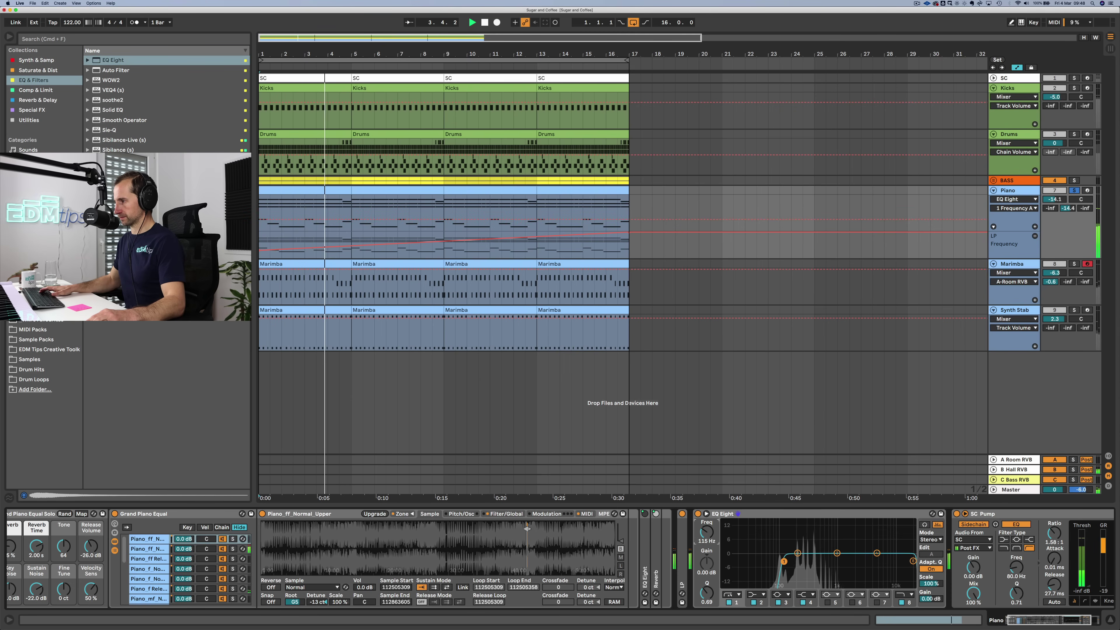
key(space)
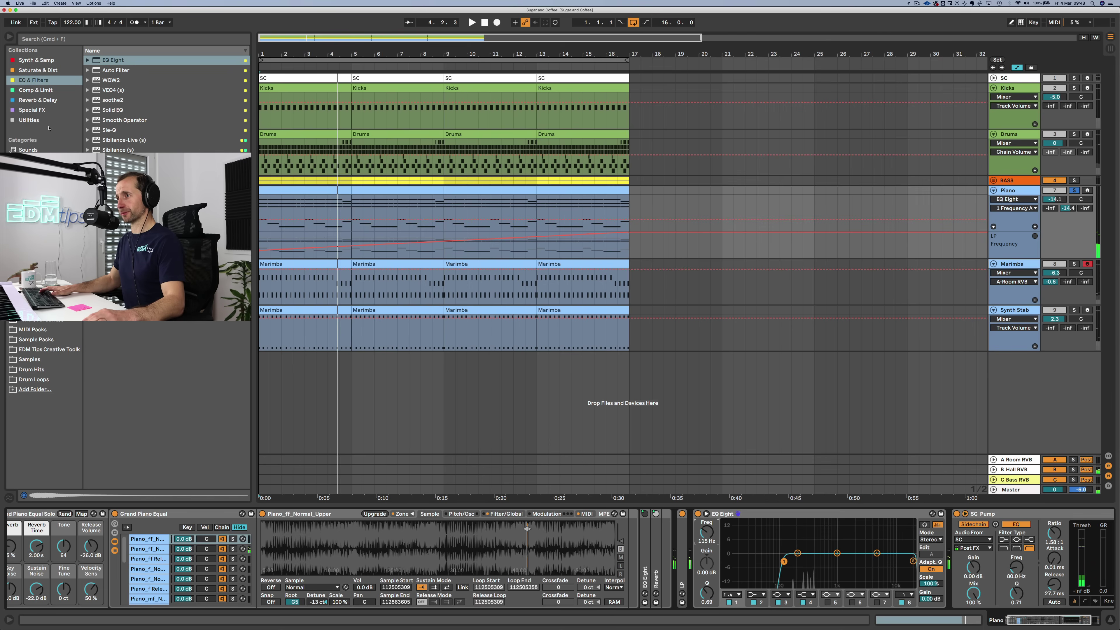
Step: Add a Compressor after the Piano's EQ Eight, lower its threshold to about -13.1 dB and audition it during playback
click(42, 90)
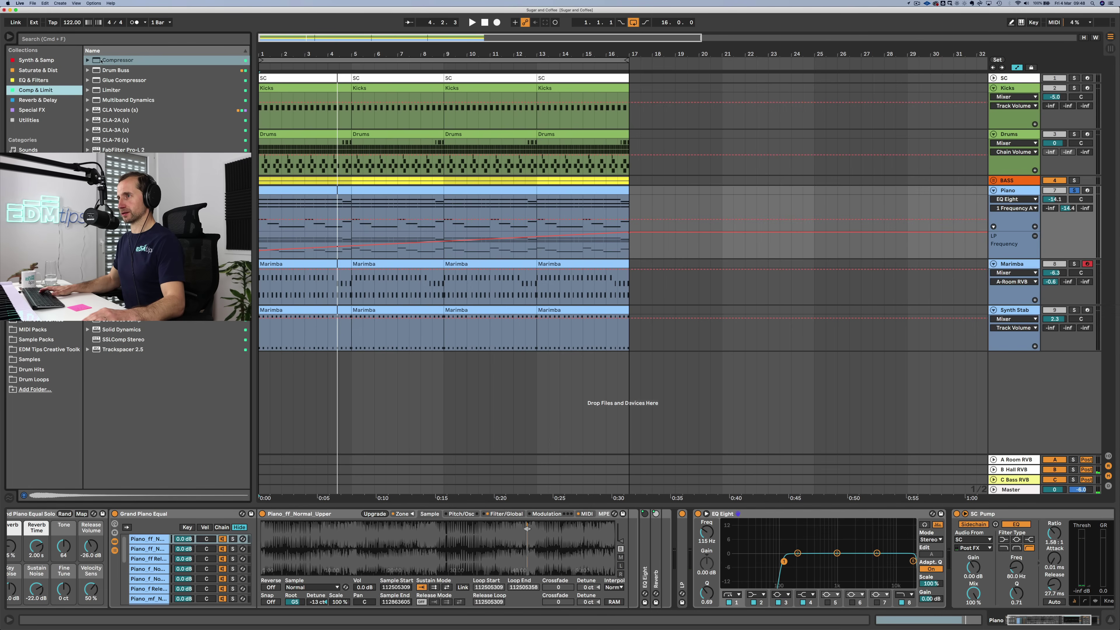
click(98, 61)
drag(599, 461, 910, 557)
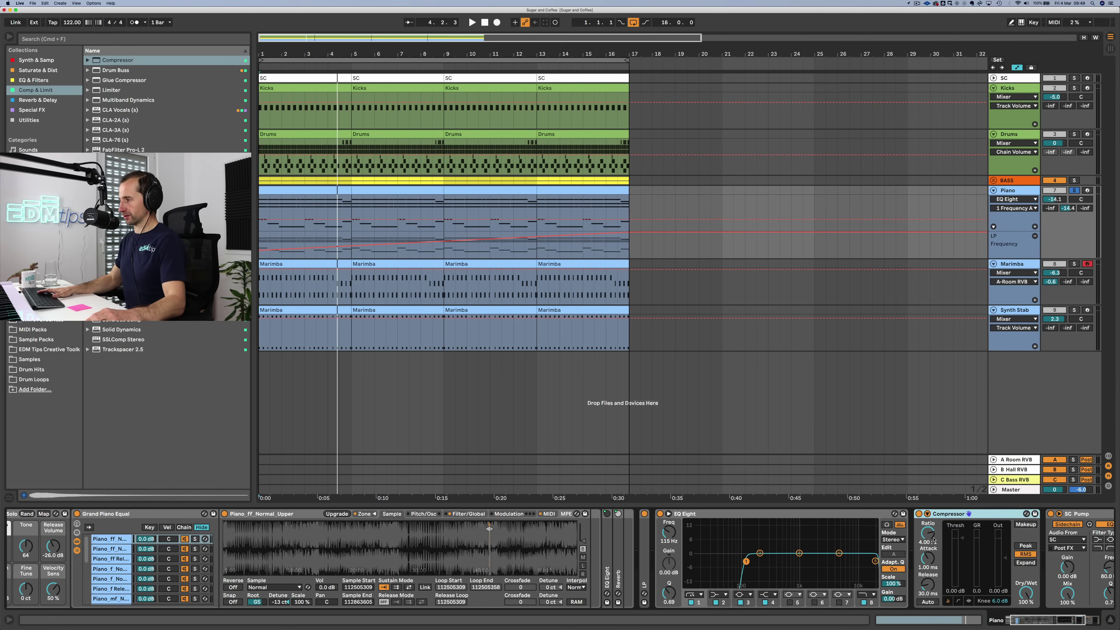
key(space)
key(space)
mouse_move(962, 538)
mouse_down()
mouse_move(961, 553)
mouse_move(926, 558)
mouse_move(961, 557)
mouse_up()
key(space)
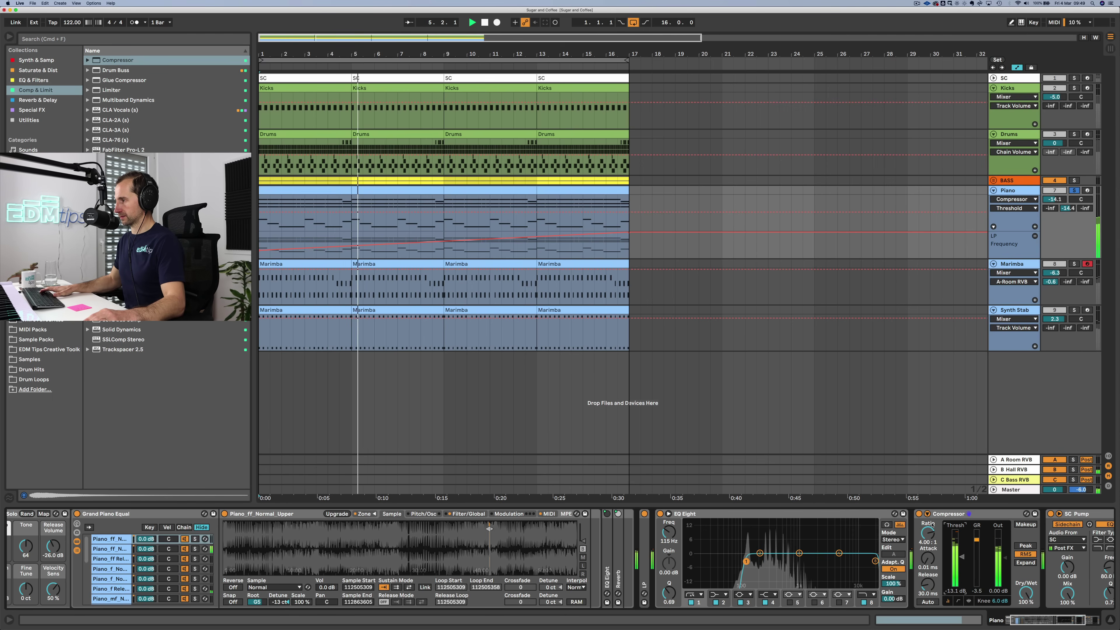
click(920, 514)
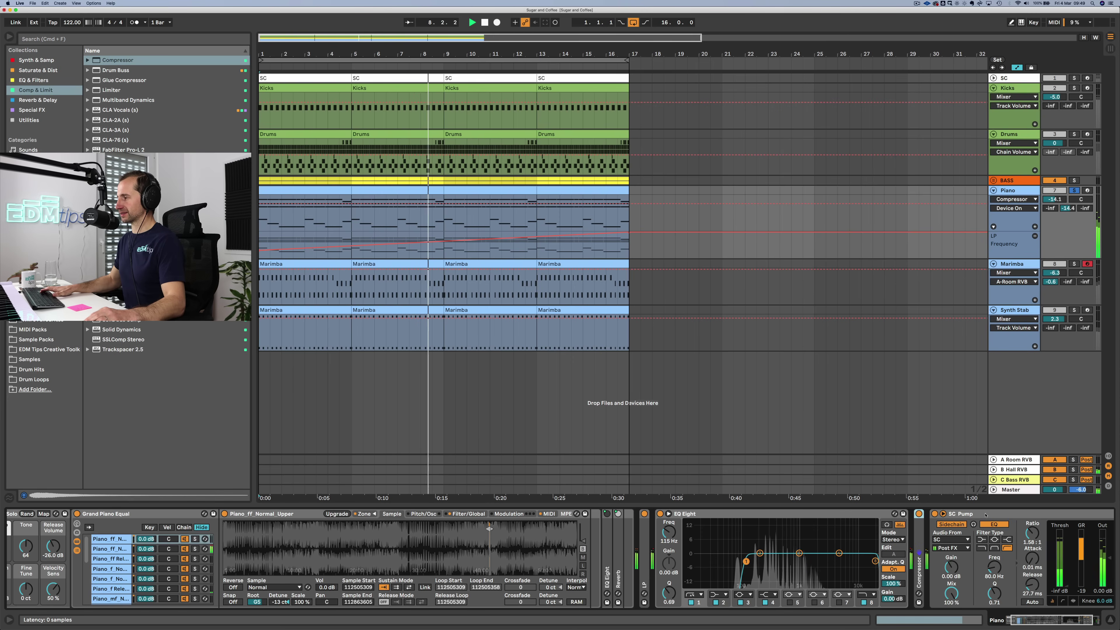
Step: Collapse the Compressor, SC Pump and EQ Eight devices, and unsolo the Piano track
double_click(986, 514)
double_click(1005, 515)
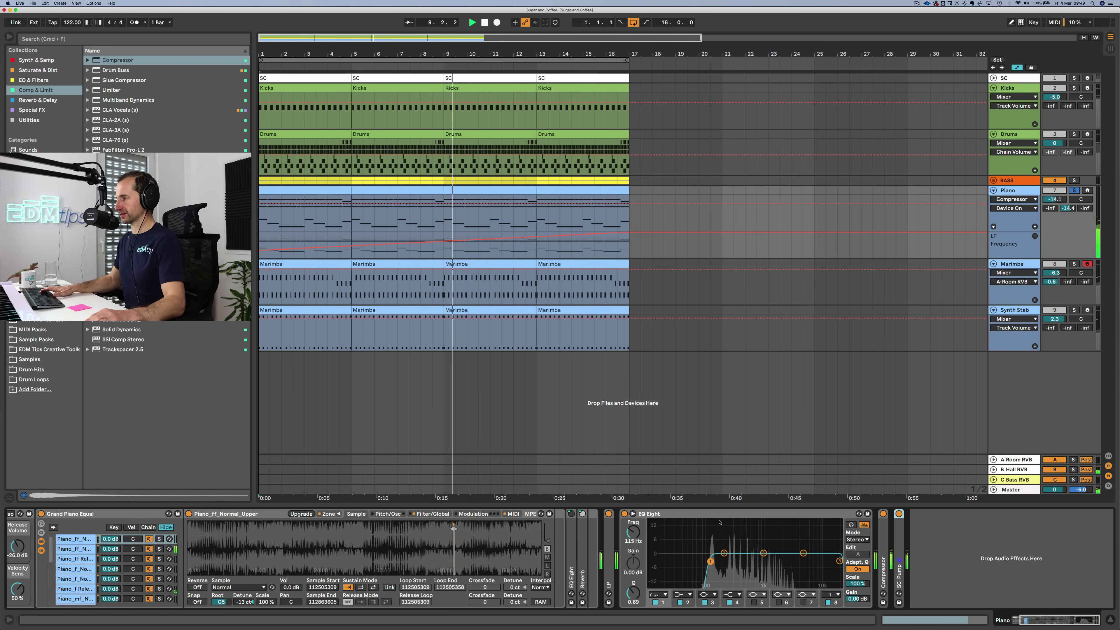
double_click(750, 514)
key(space)
click(1075, 190)
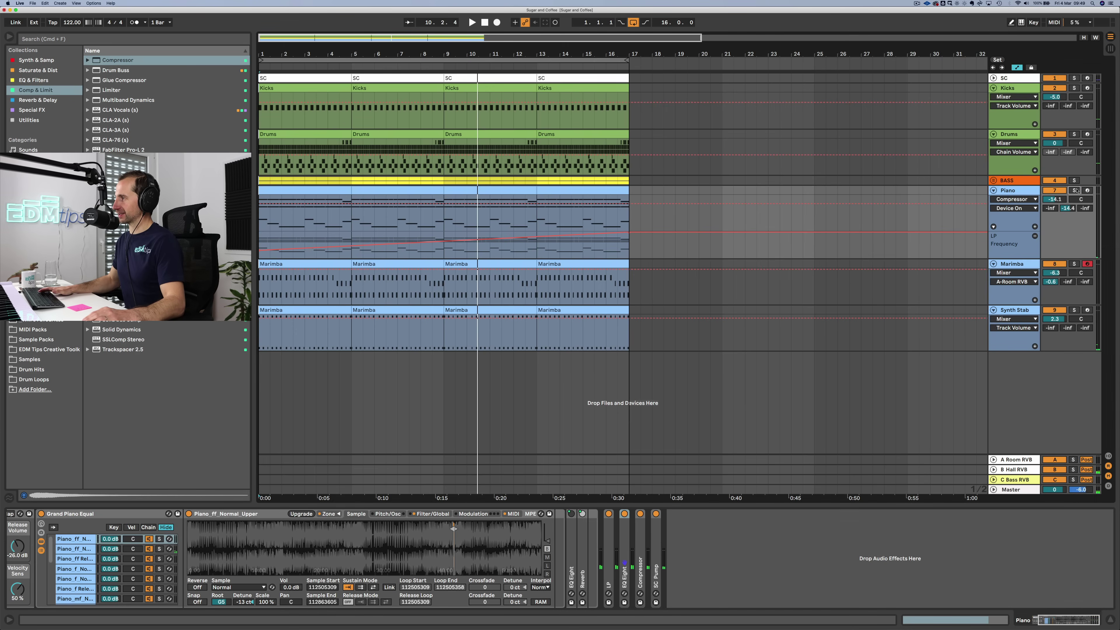
Step: Lower the Synth Stab volume to -2.0 dB and the Marimba volume to -8.3 dB while the song plays
key(space)
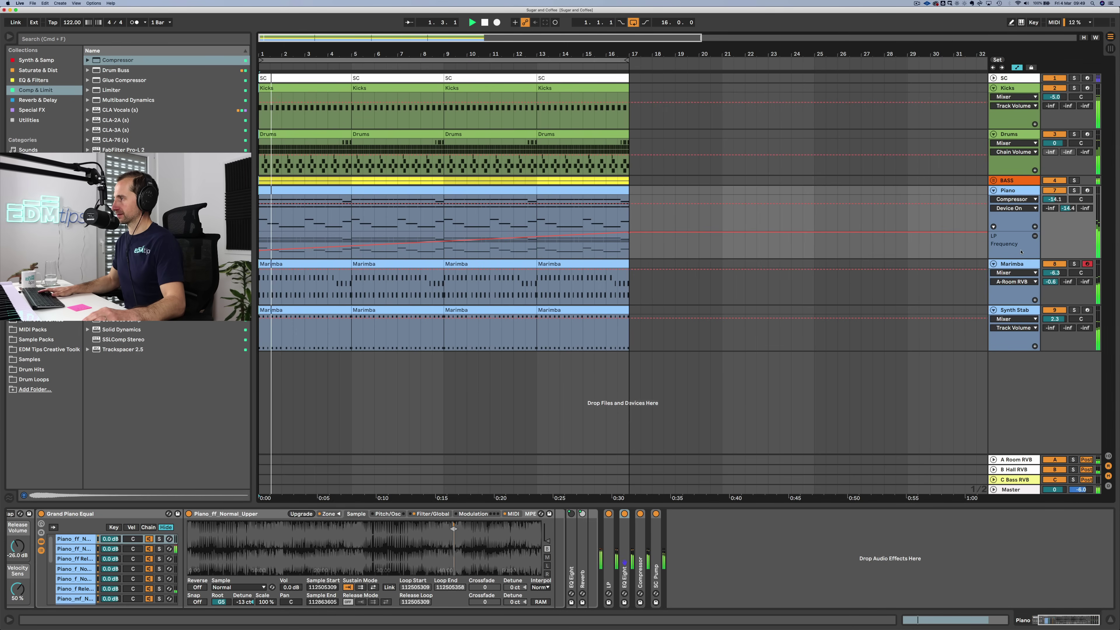
drag(1055, 319, 1055, 326)
drag(1053, 273, 1053, 276)
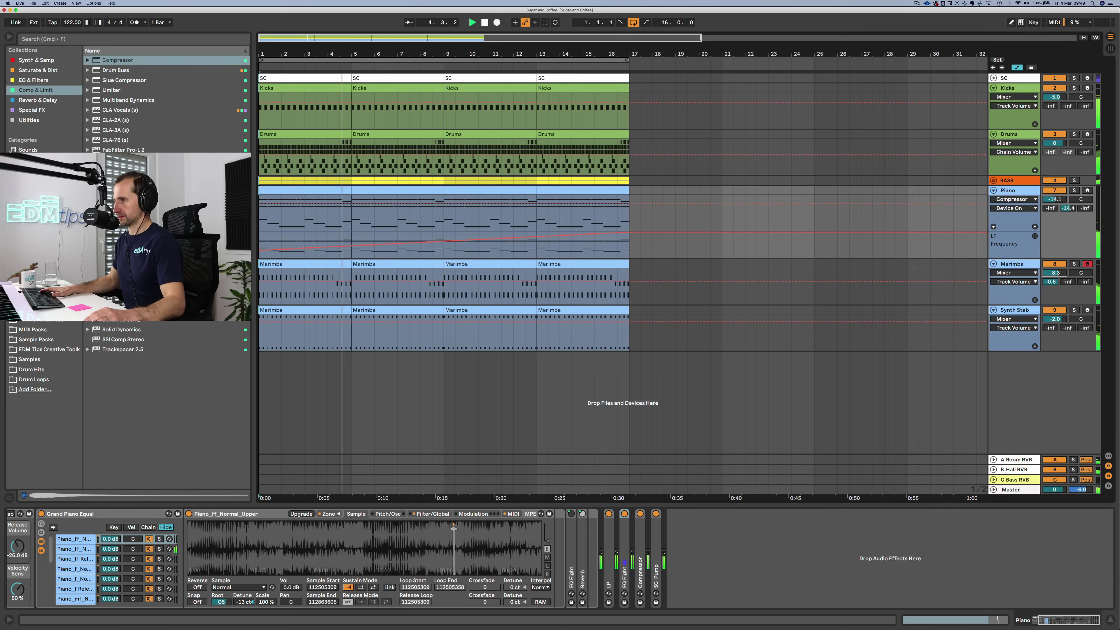
Step: Open the second Marimba clip for note editing
double_click(388, 283)
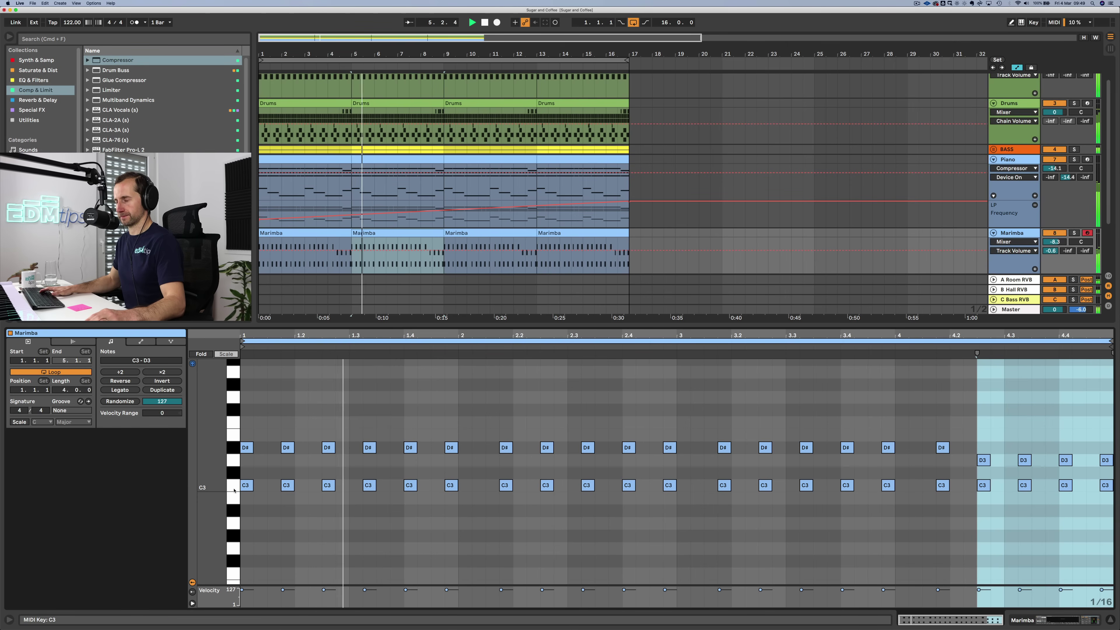
click(455, 484)
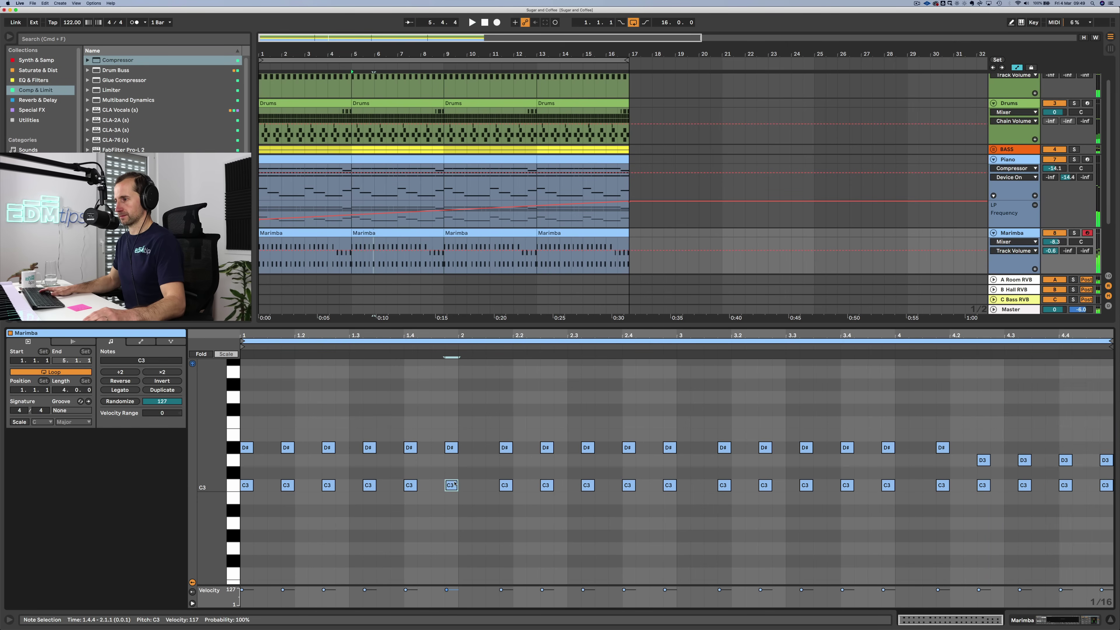
Step: Try shifting the pitch of the three C3 notes between 1.4.4 and 2.2.4
drag(444, 474, 557, 497)
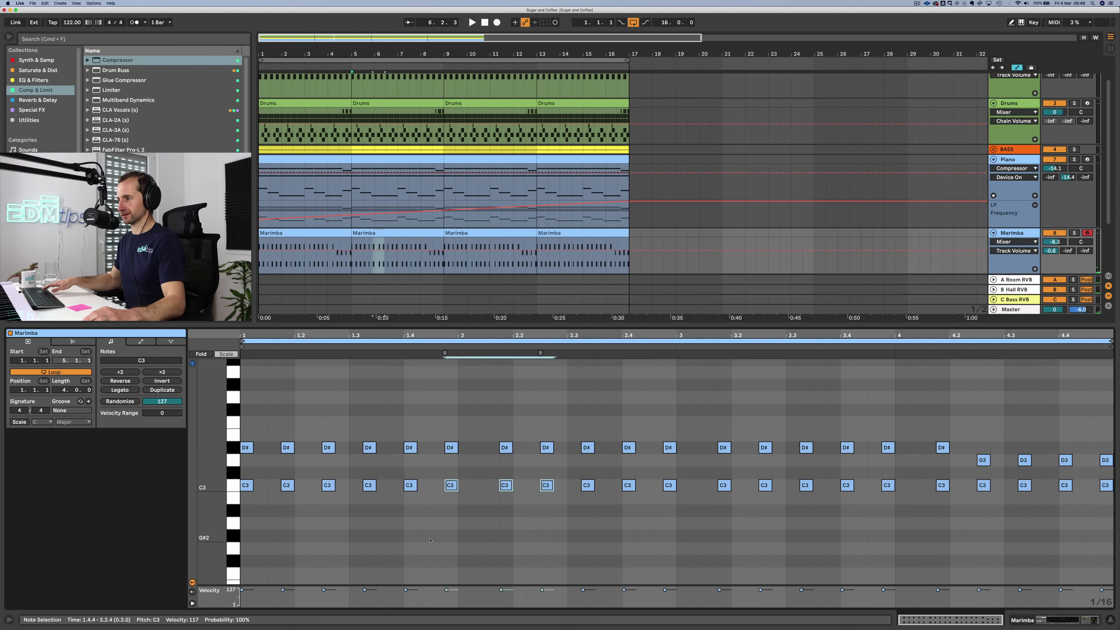
key(Up)
key(Up)
key(Down)
key(Down)
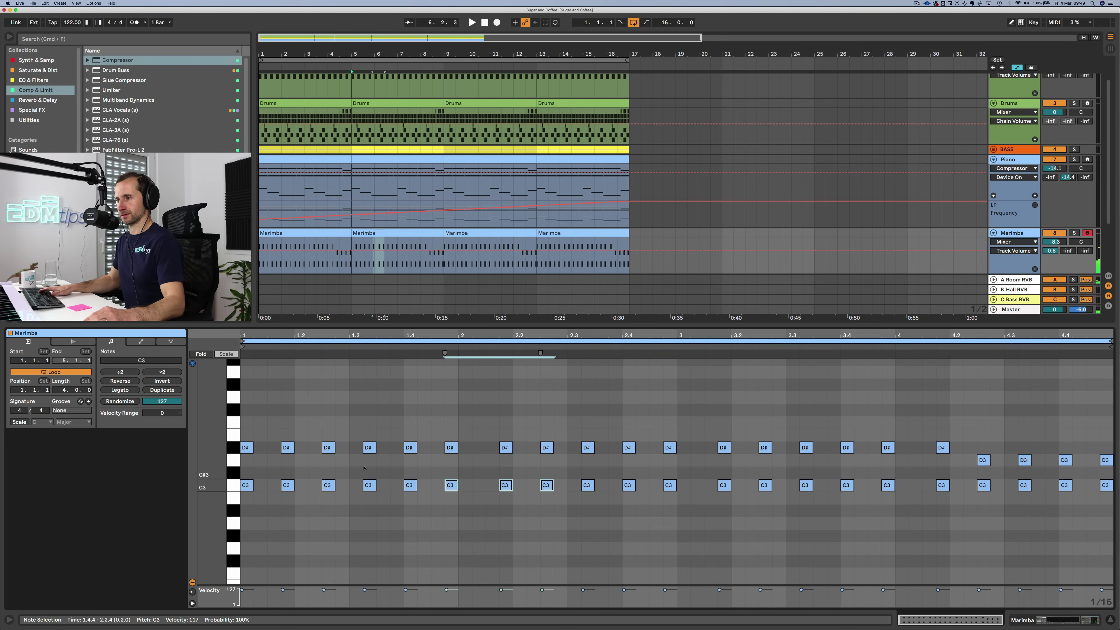
Step: Enable the scale for the Marimba clip and set it to C Minor
scroll(309, 467, up, 2)
click(19, 422)
click(60, 423)
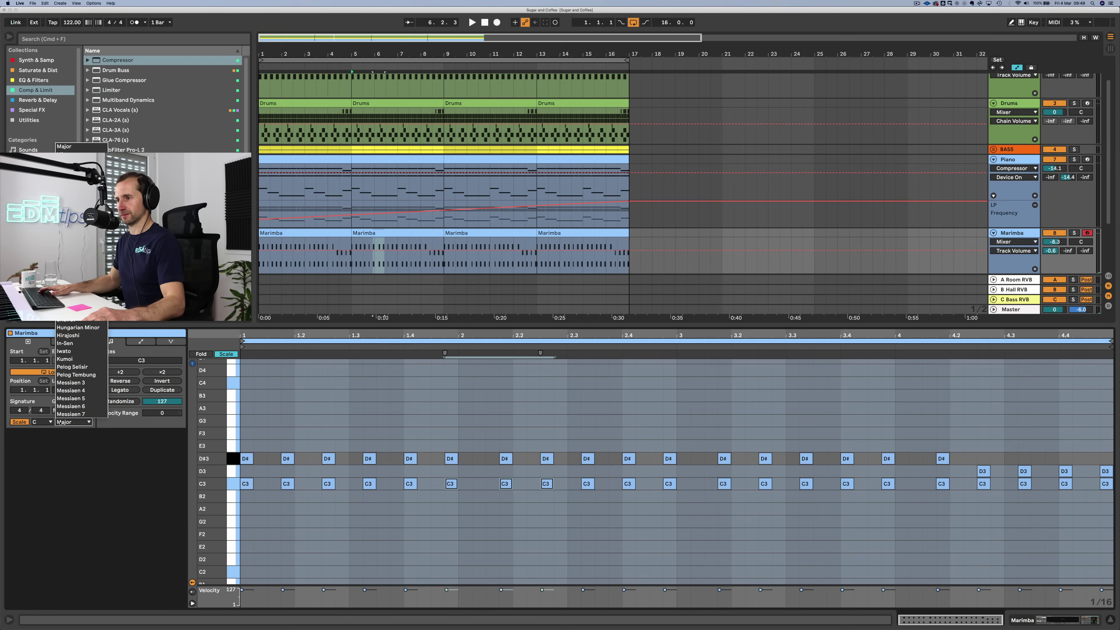
click(70, 154)
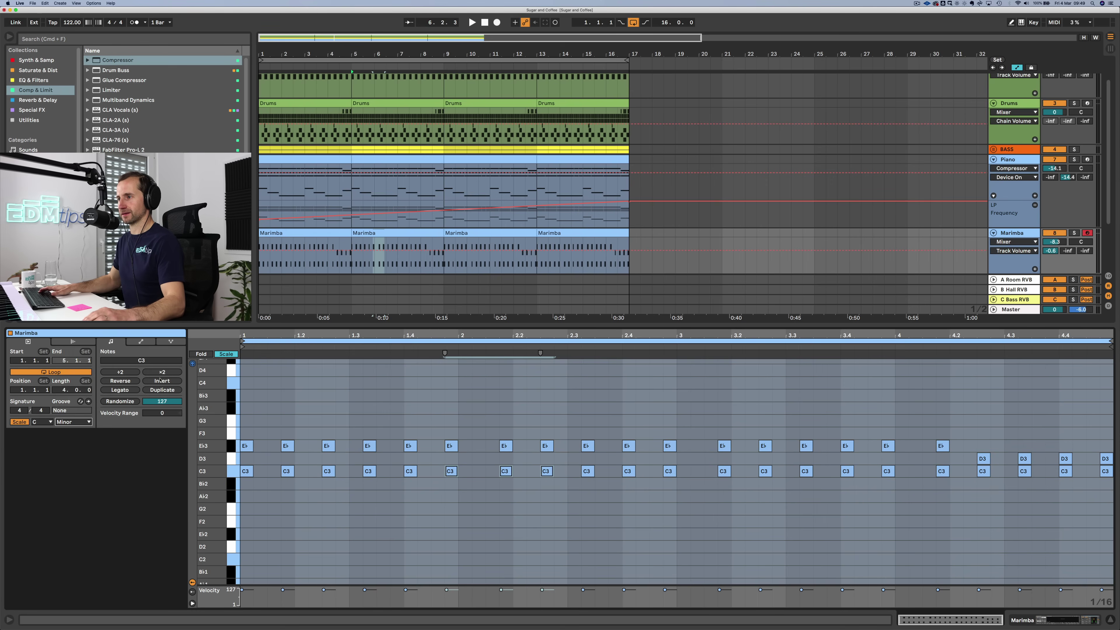
click(221, 355)
click(221, 354)
key(space)
key(space)
Step: Move all the E♭3 notes in the Marimba clip up to G3 and play the result
click(233, 473)
click(233, 447)
drag(250, 448, 250, 422)
key(space)
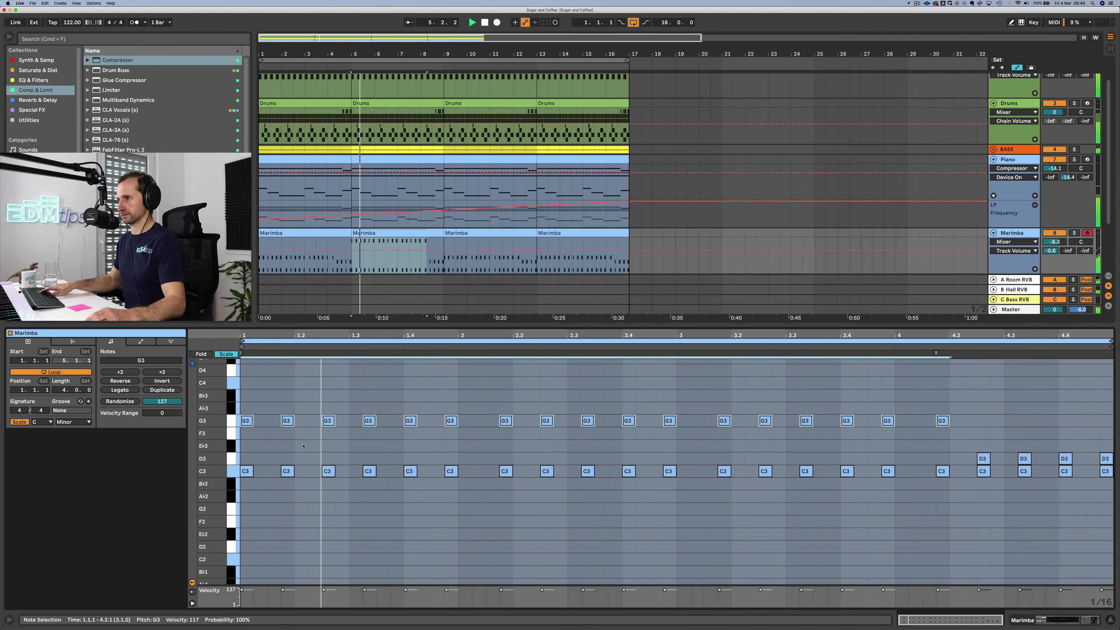
click(540, 490)
key(space)
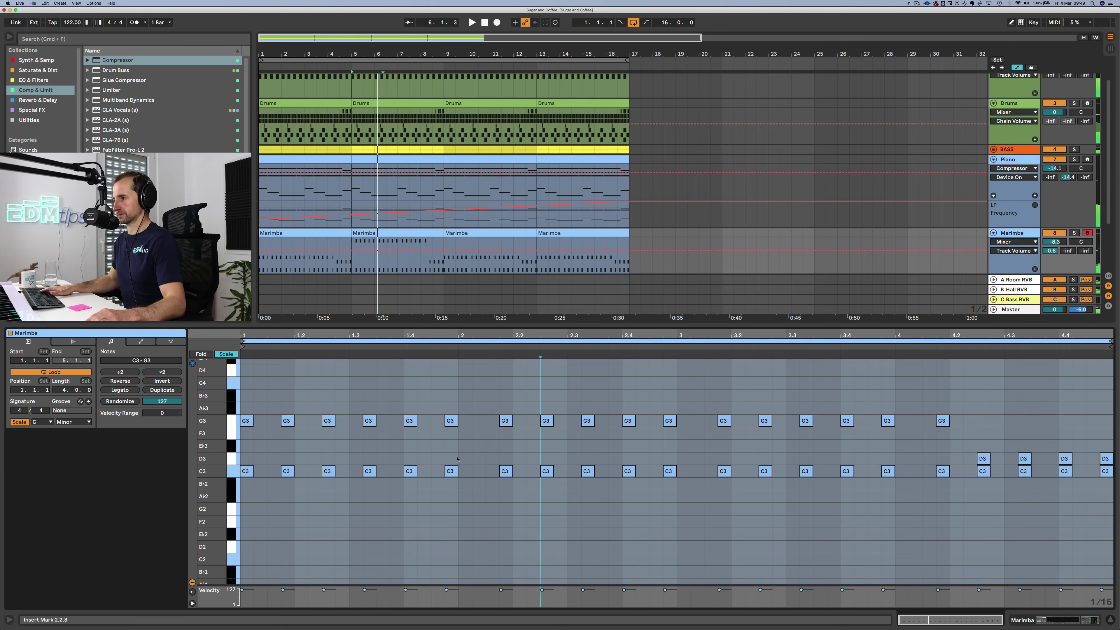
key(space)
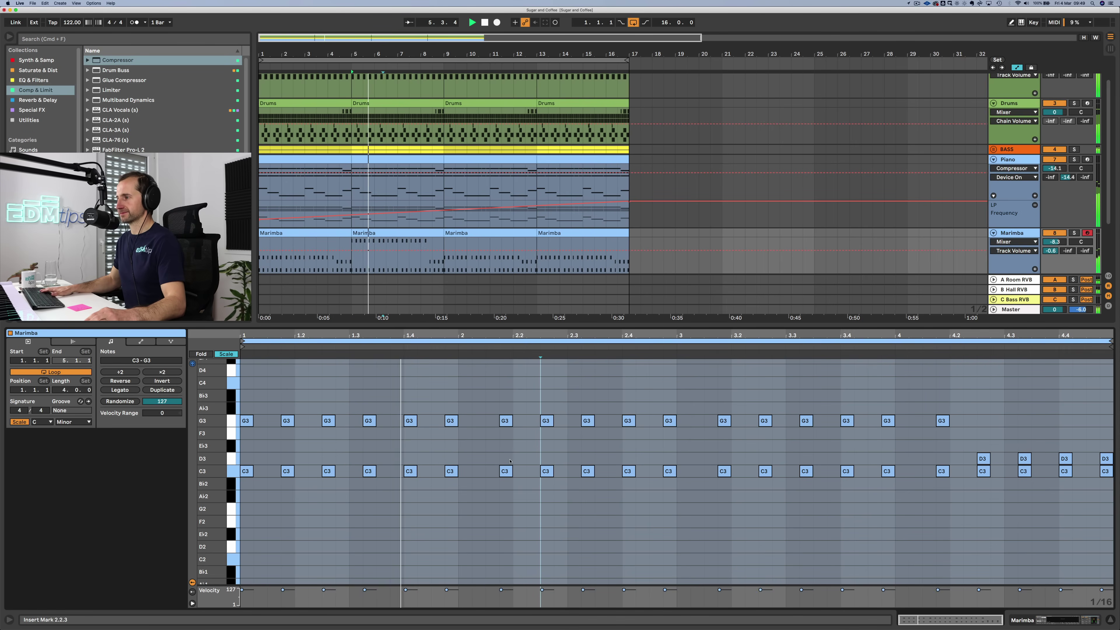
Step: Raise the three G3 notes between 2.3 and 3 to A♭3
drag(586, 456, 650, 475)
drag(581, 410, 686, 436)
key(Up)
Step: Raise the D3 notes at the end of the Marimba clip to G3 and play the clip
drag(970, 445, 1116, 459)
key(Up)
key(Up)
key(Up)
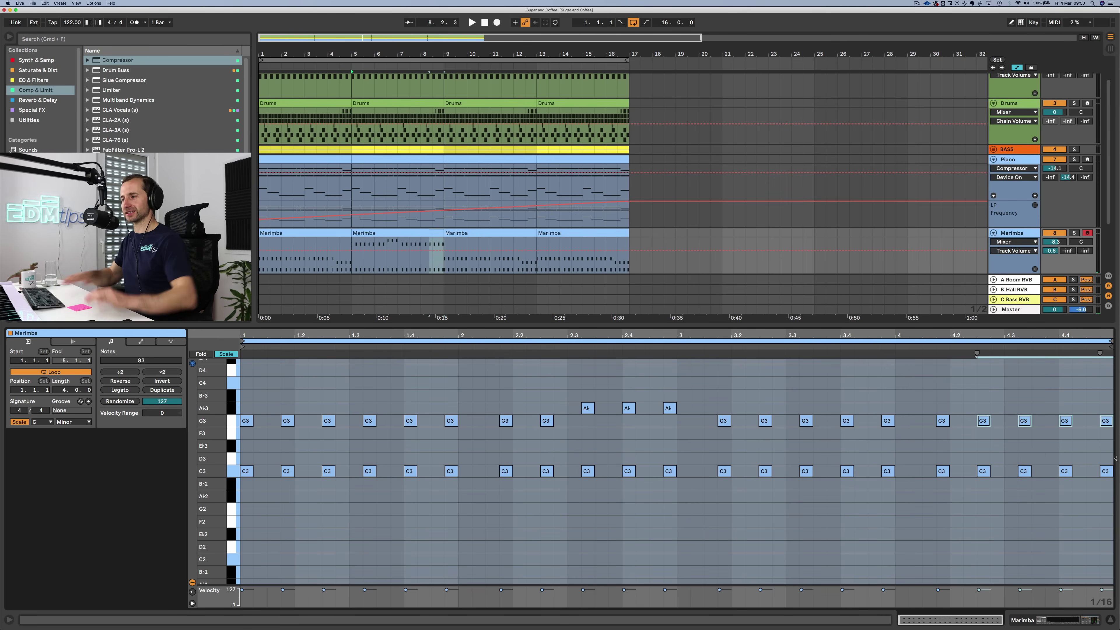
key(space)
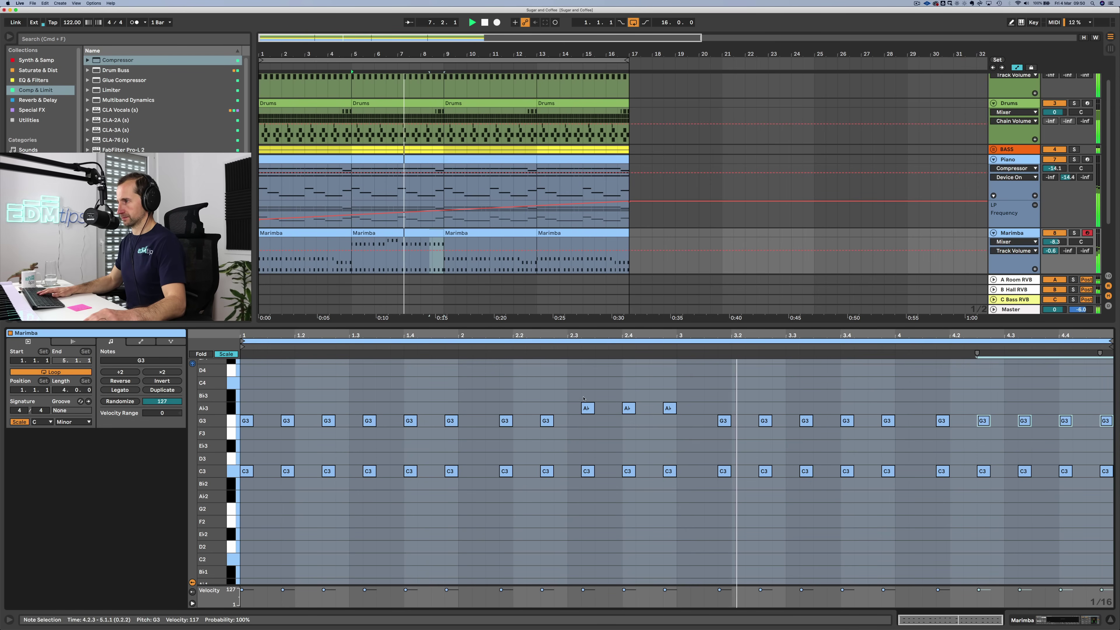
Step: Raise the last three G3 notes of the clip to A♭3 and lower the three A♭3 notes before bar 3 to G3
drag(1004, 407, 1107, 433)
key(Up)
drag(568, 391, 681, 418)
key(Down)
Step: Switch to the Session View and insert a return track named Marimba after B Hall RVB
key(Tab)
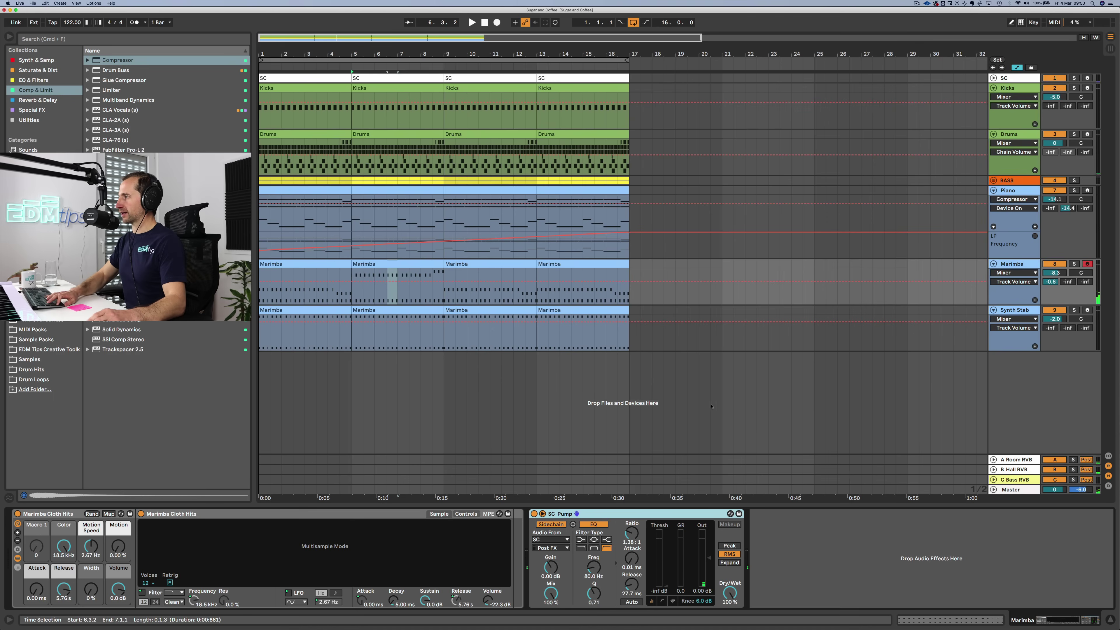
click(972, 39)
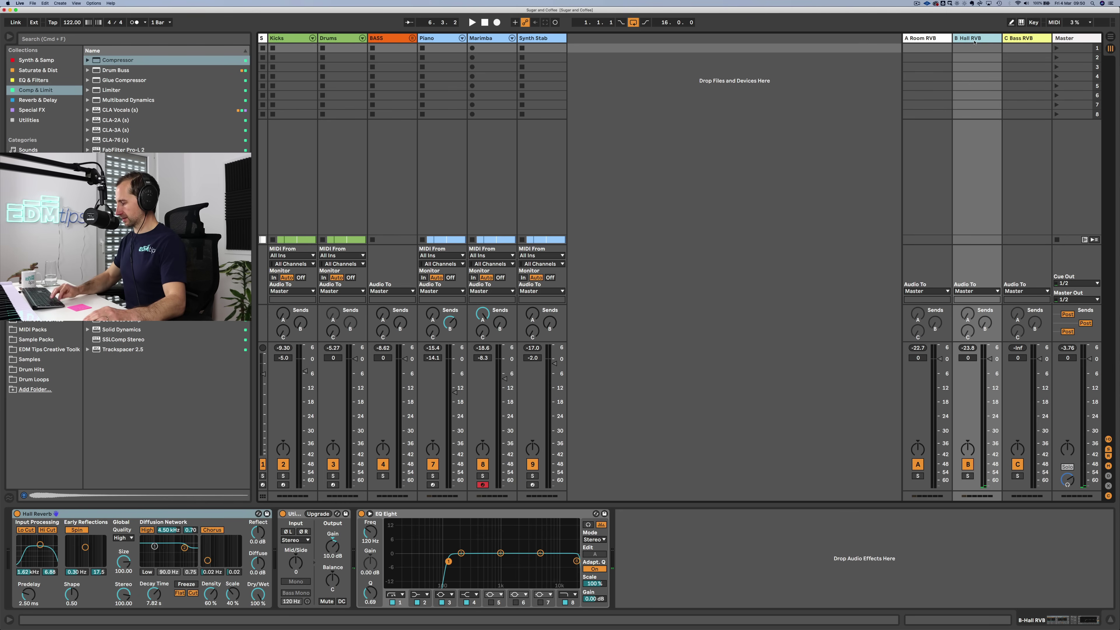
key(super+alt+t)
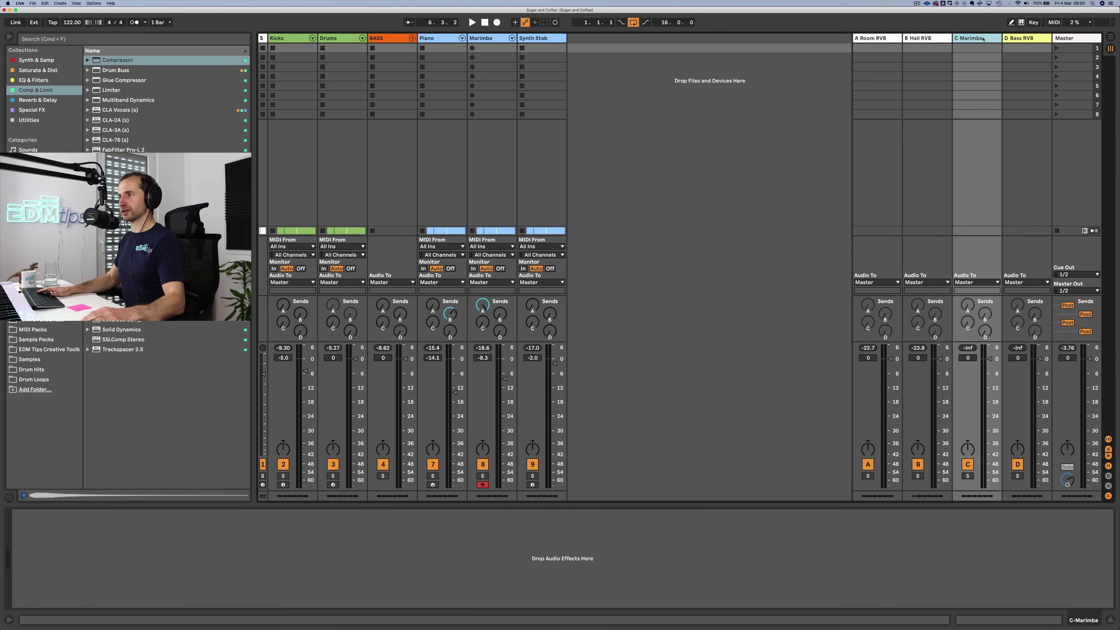
Step: Colour the Marimba return track pale mint green and load an Echo effect onto it
right_click(983, 38)
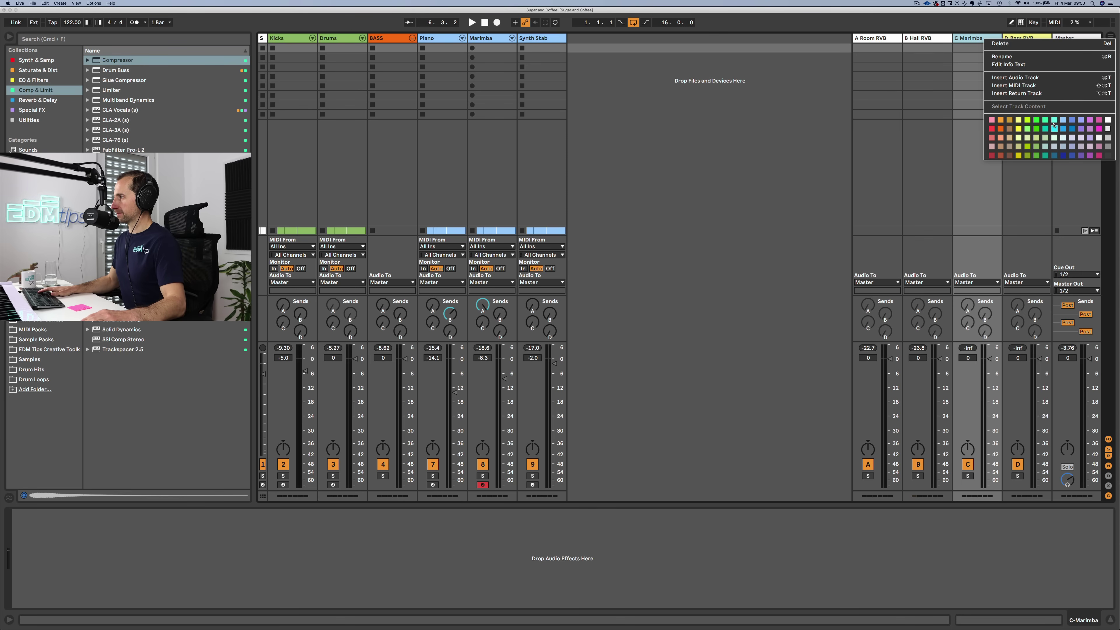
click(1053, 139)
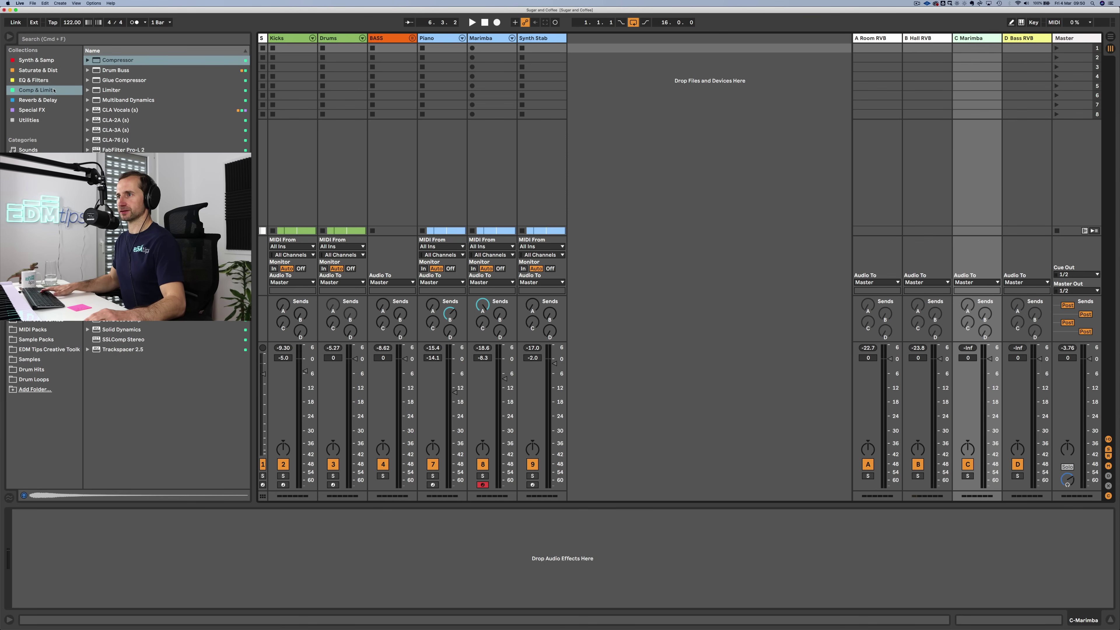
click(36, 100)
drag(108, 71, 667, 92)
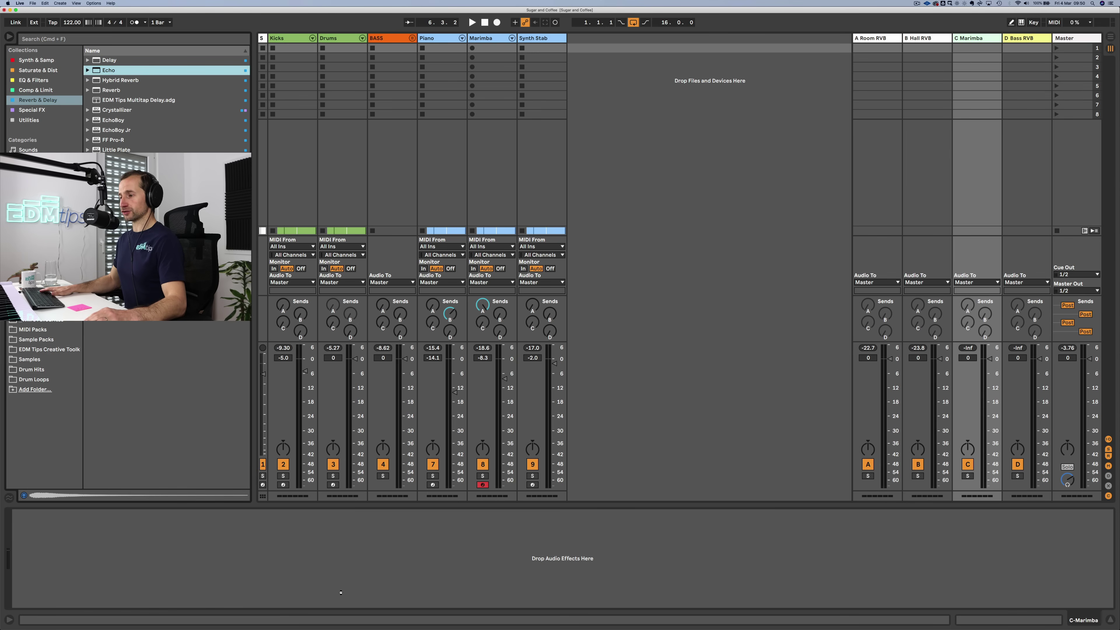
drag(341, 592, 341, 592)
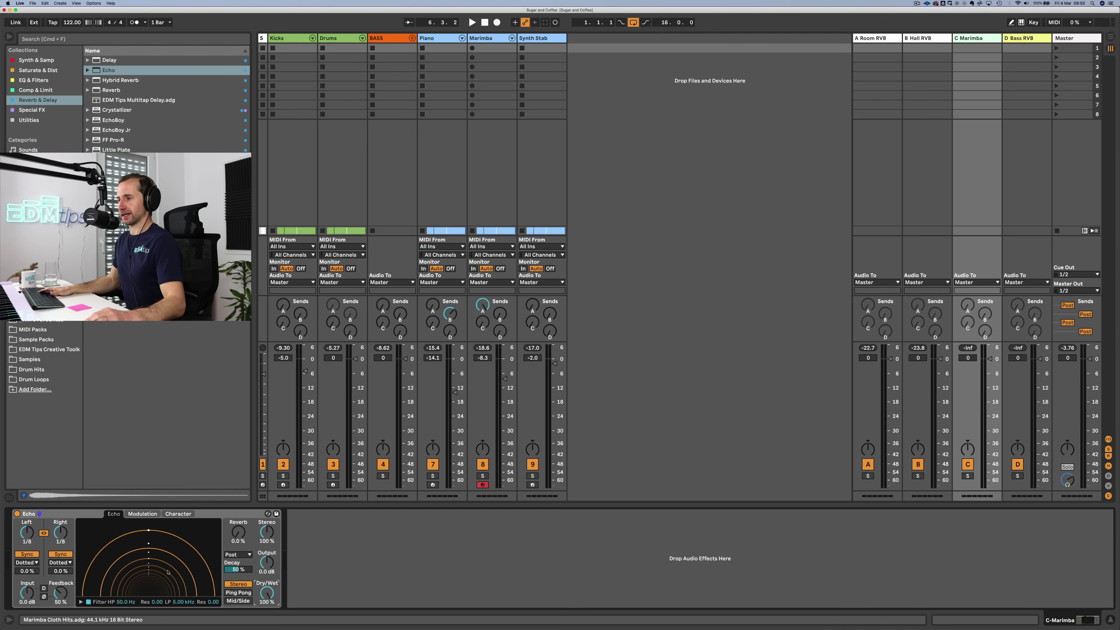
Step: Set the Echo to Ping Pong with 32% feedback, start playback and turn the Marimba track's send C fully up
click(239, 593)
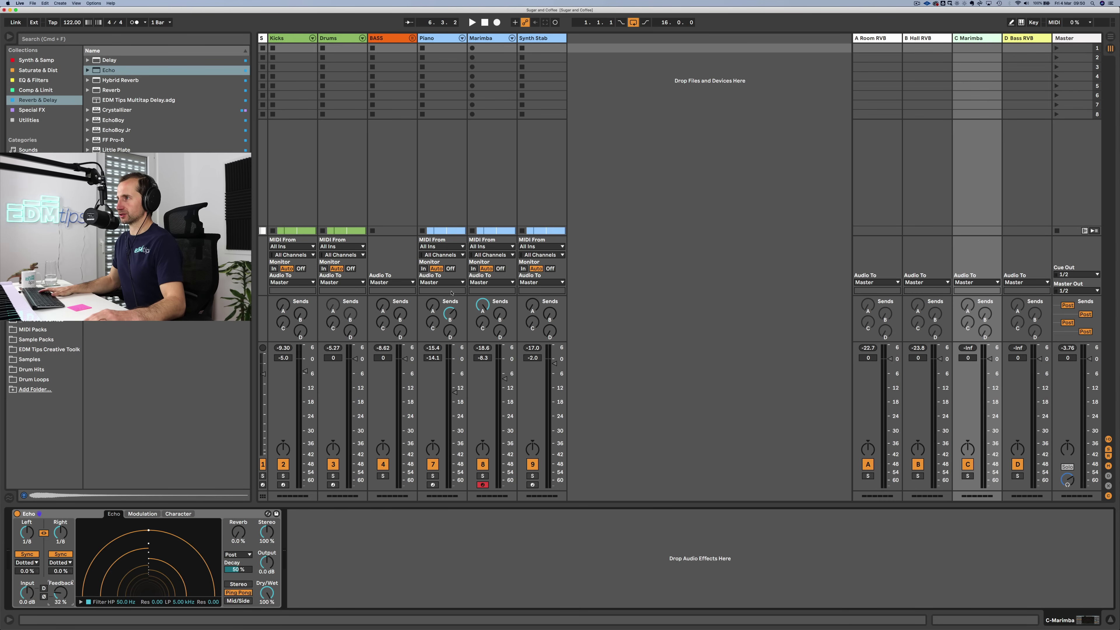
key(space)
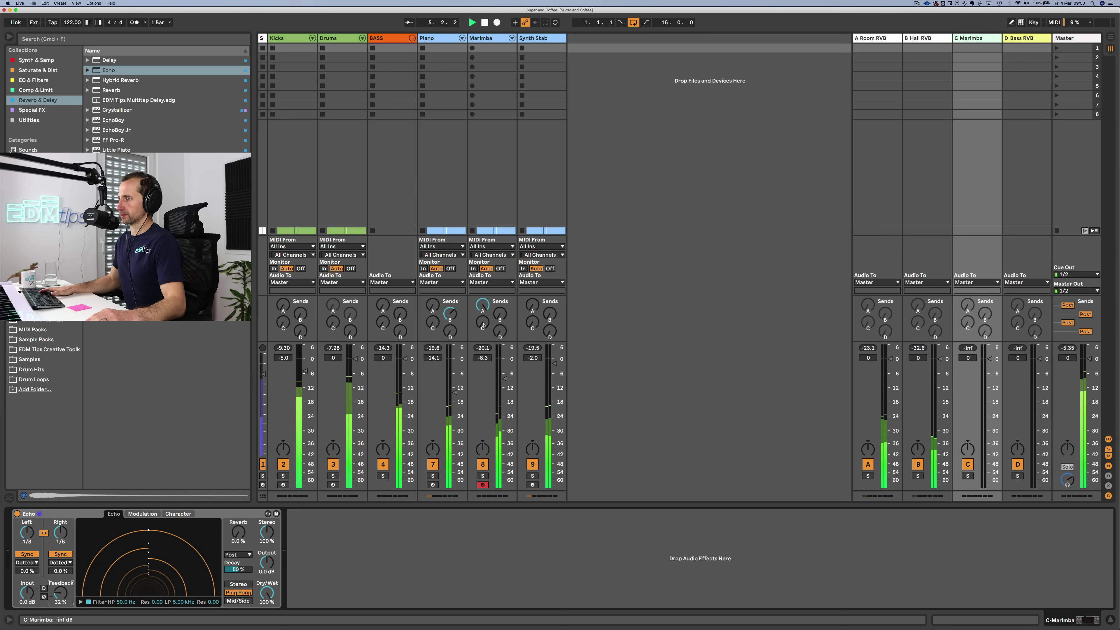
drag(486, 324, 485, 300)
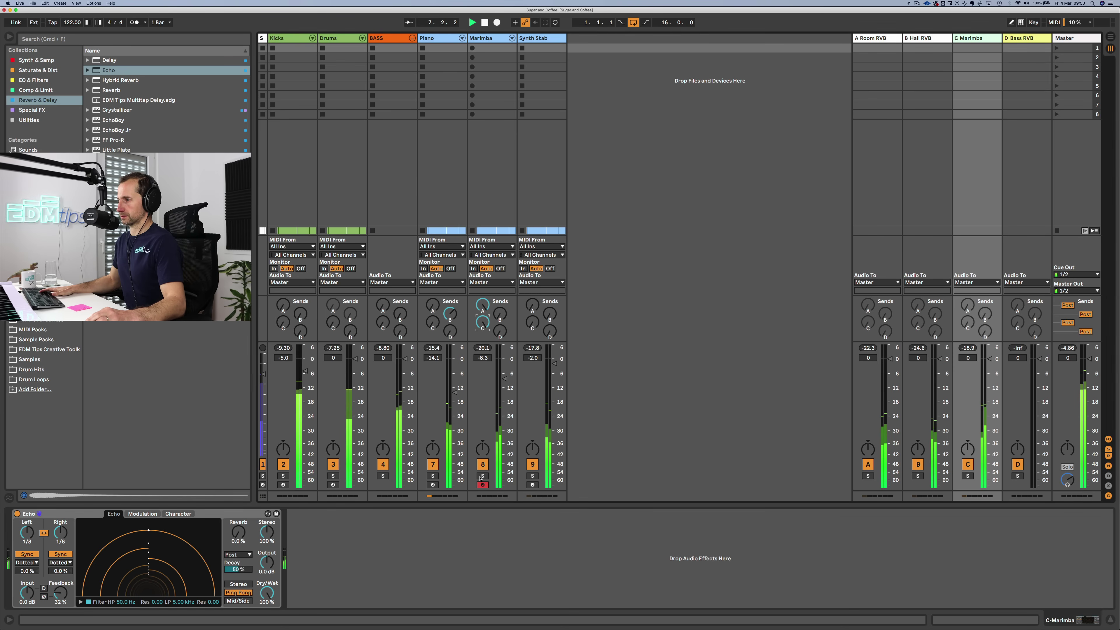
Step: Solo the Marimba track and set its Echo to 17% feedback with both delay times at 1/16
click(483, 476)
drag(60, 592, 61, 604)
key(space)
click(60, 532)
drag(61, 533, 60, 539)
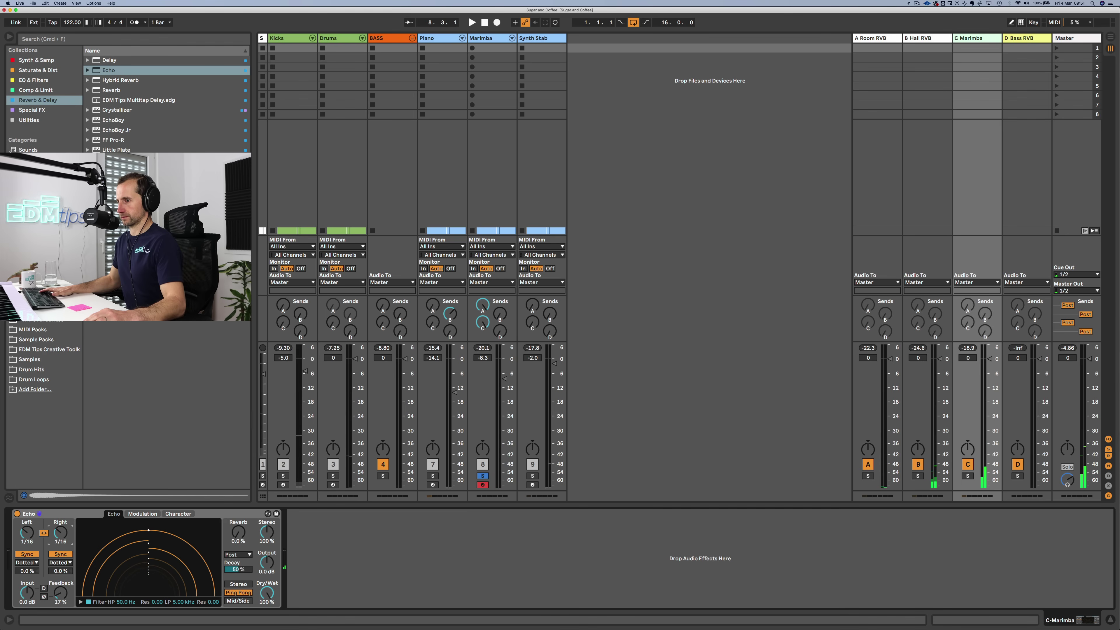
Step: While auditioning the soloed Marimba, switch the Echo's sync from Dotted to Notes and set its delay times to 1/8 and feedback to 6%
key(space)
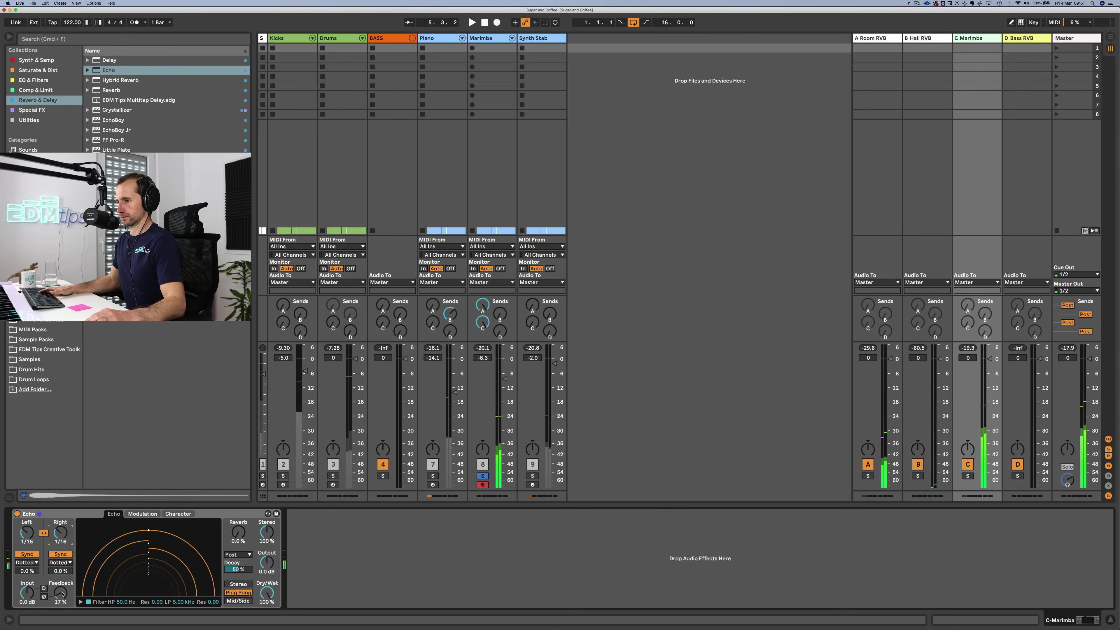
click(62, 563)
click(62, 569)
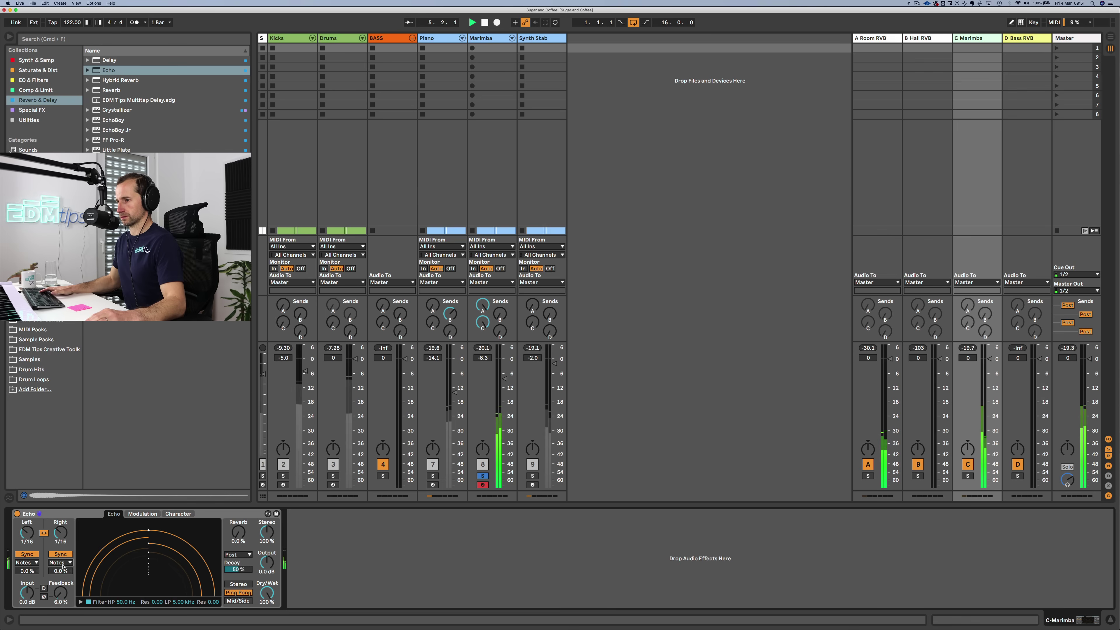
drag(61, 539, 61, 536)
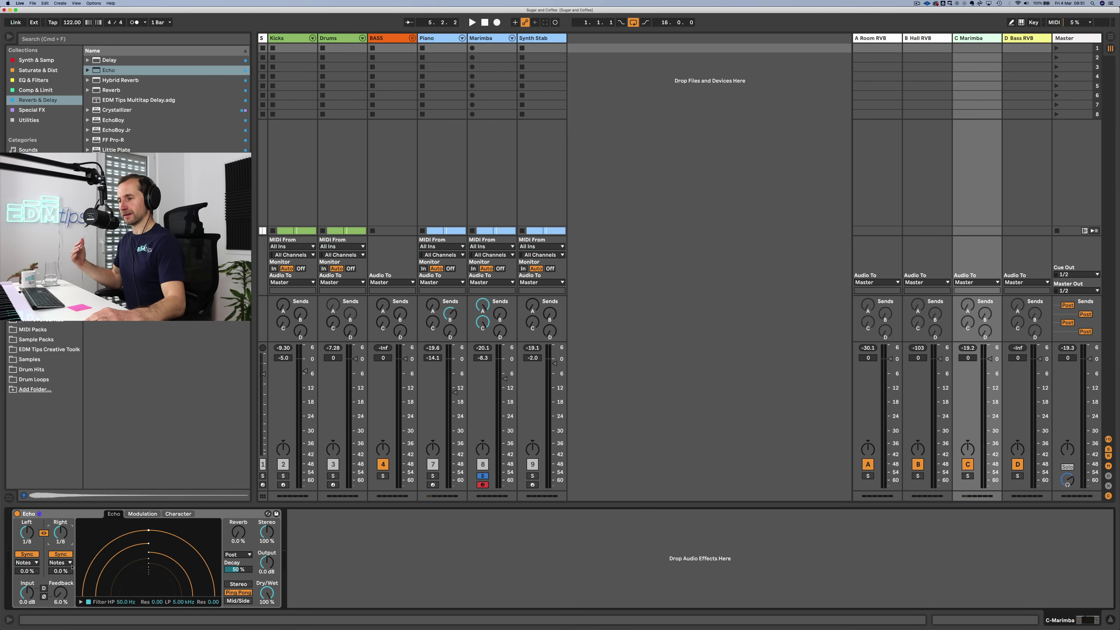
Step: During playback, lower the Echo's feedback to 0% and the Marimba's send C to -11 dB, and unsolo the track
key(space)
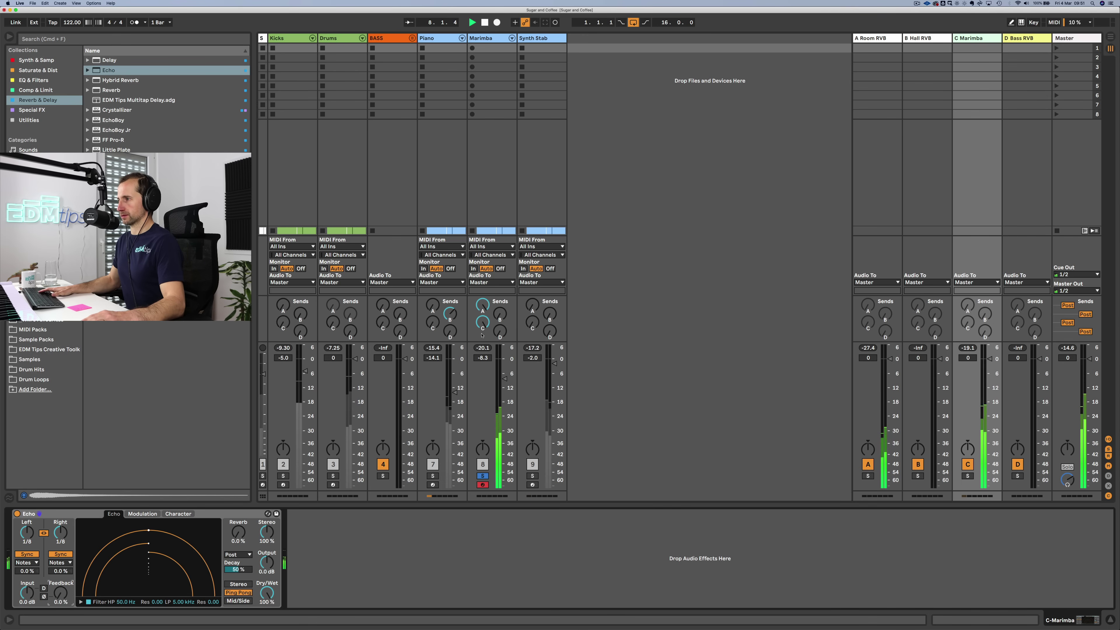
drag(482, 325, 482, 334)
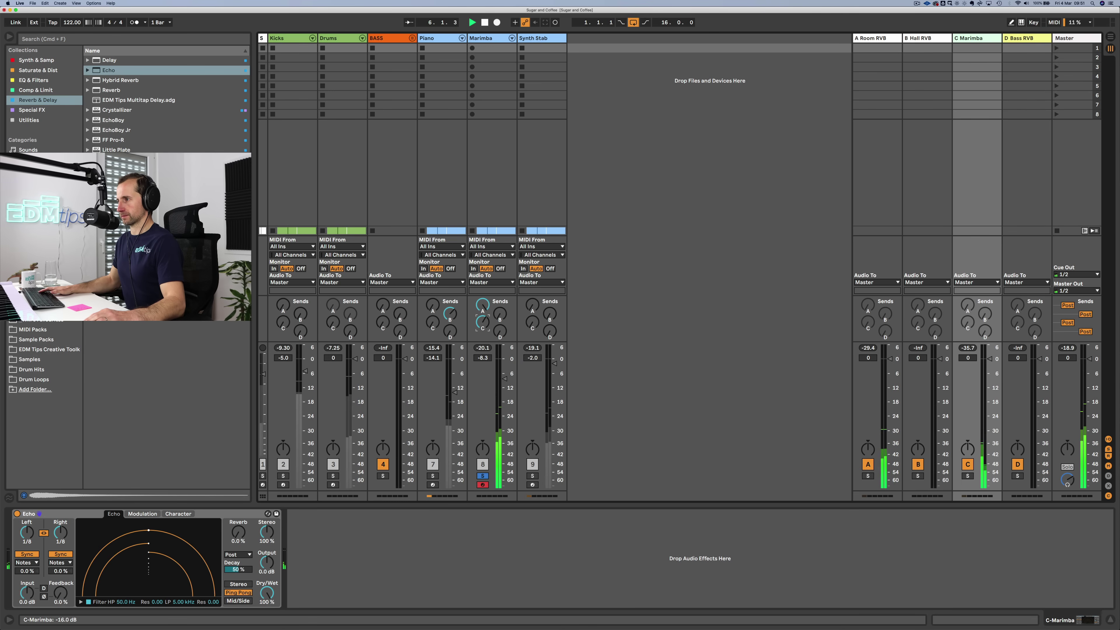
drag(482, 326, 482, 326)
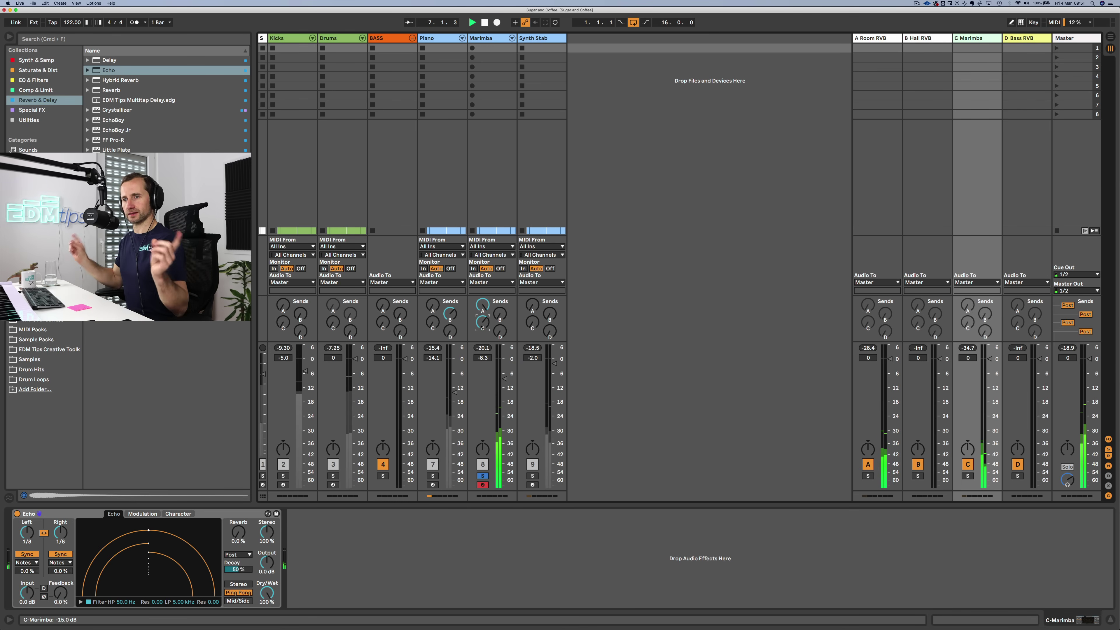
click(482, 476)
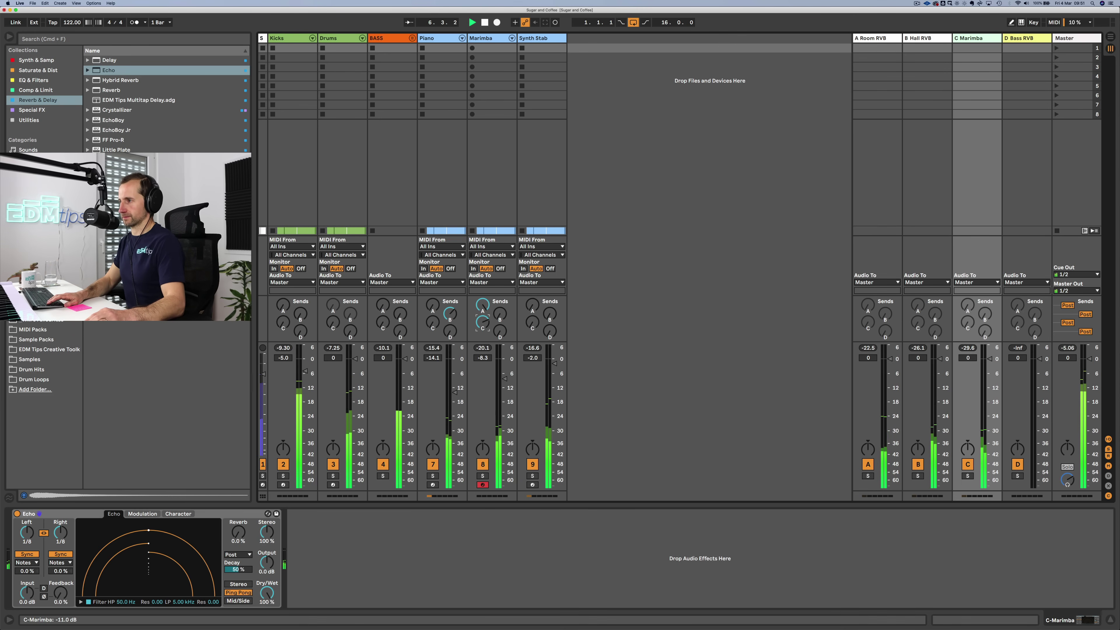
Step: Switch to the Arrangement View and set the Synth Stab track's send C to -19.7 dB
key(Tab)
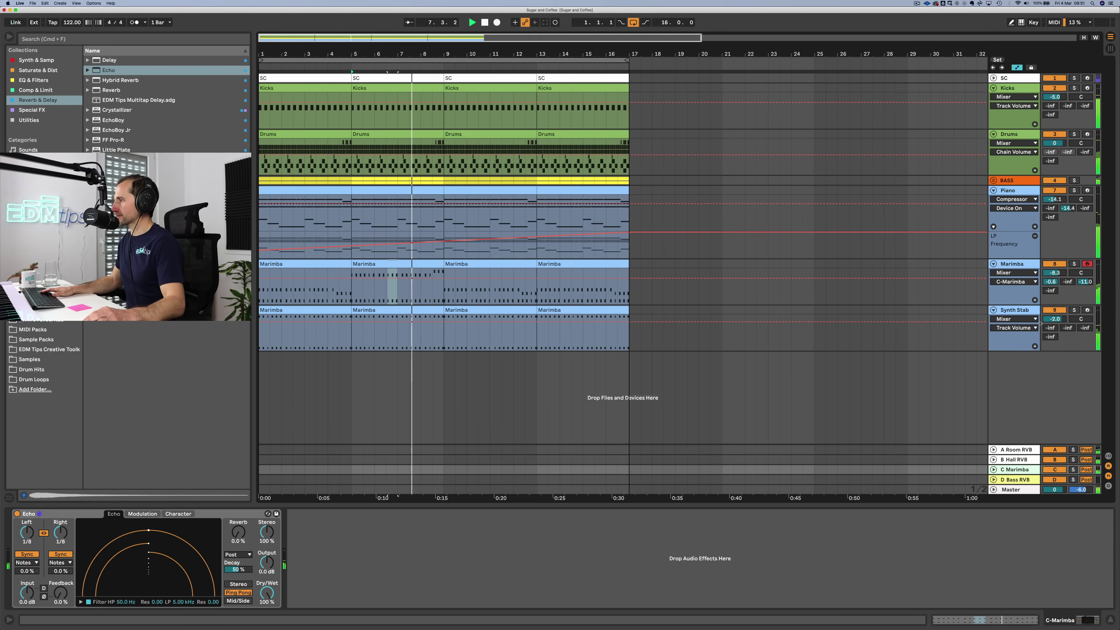
click(1067, 328)
drag(1067, 328, 1068, 370)
mouse_move(1085, 328)
mouse_down()
mouse_move(1084, 309)
mouse_move(1085, 332)
mouse_up()
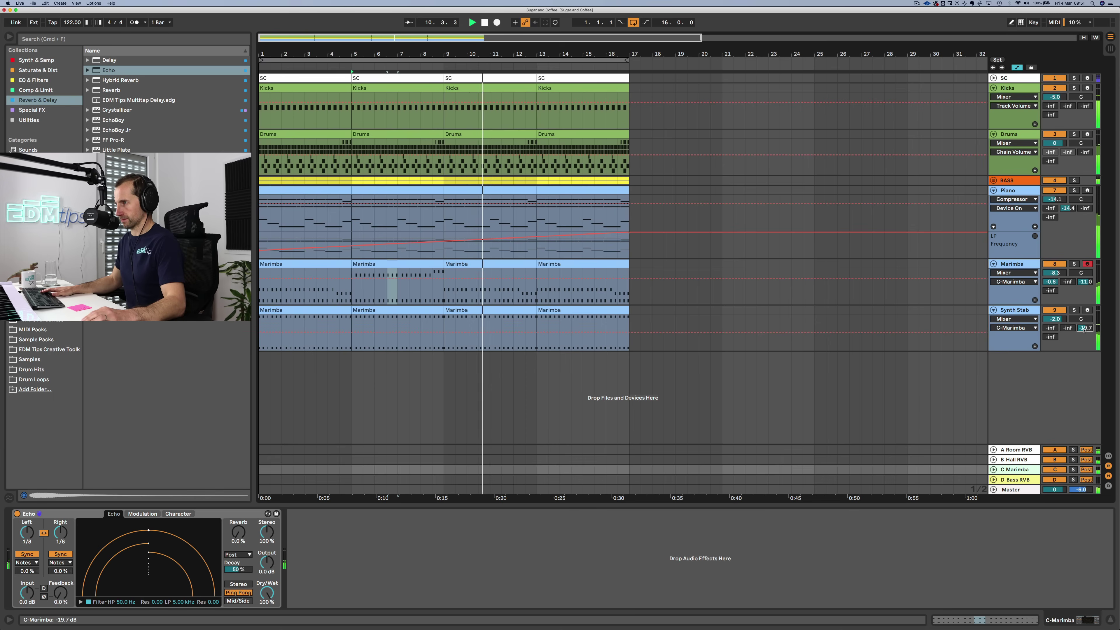
Step: Hide the automation and copy the varied Marimba clip from bar 5 over the Marimba clip at bar 13
click(404, 264)
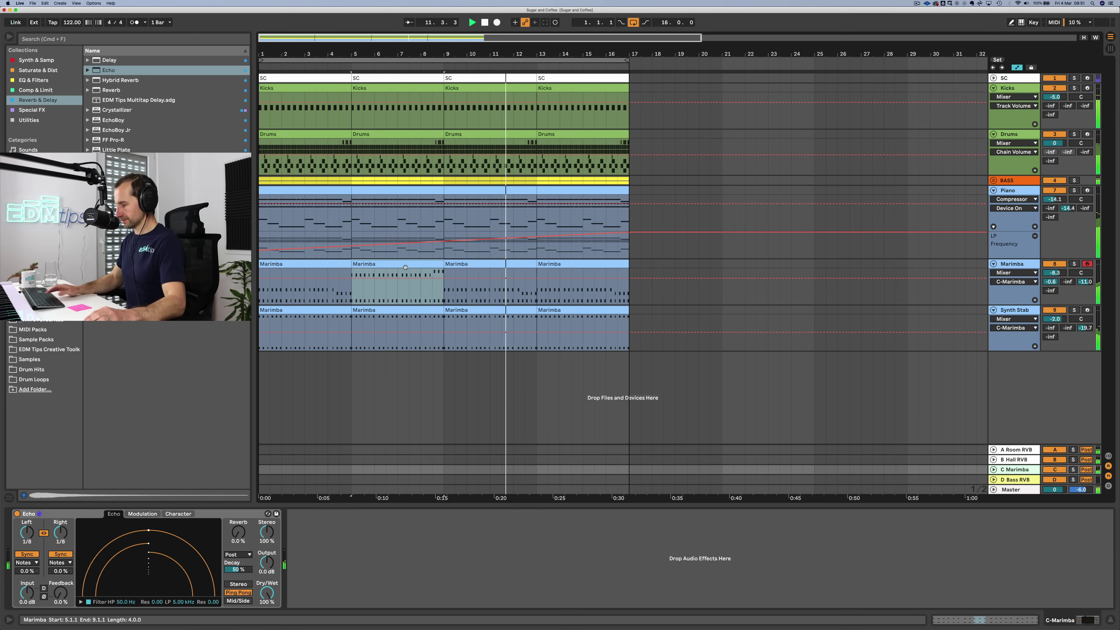
key(a)
click(587, 246)
click(587, 247)
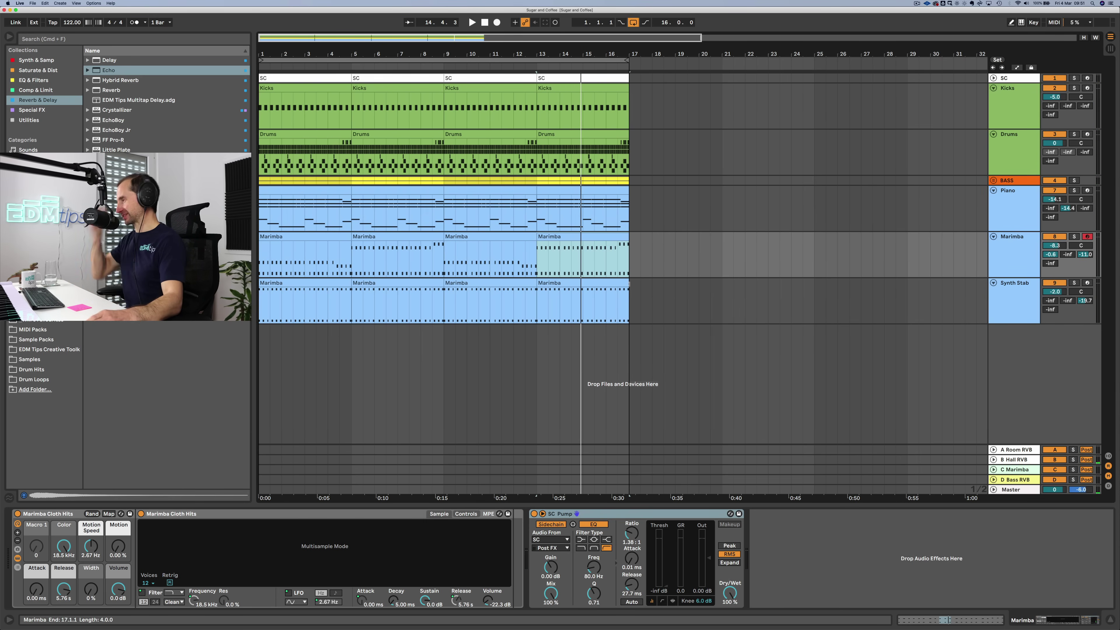
Step: Insert a MIDI track below Synth Stab, name it Melody and colour it turquoise
click(1007, 301)
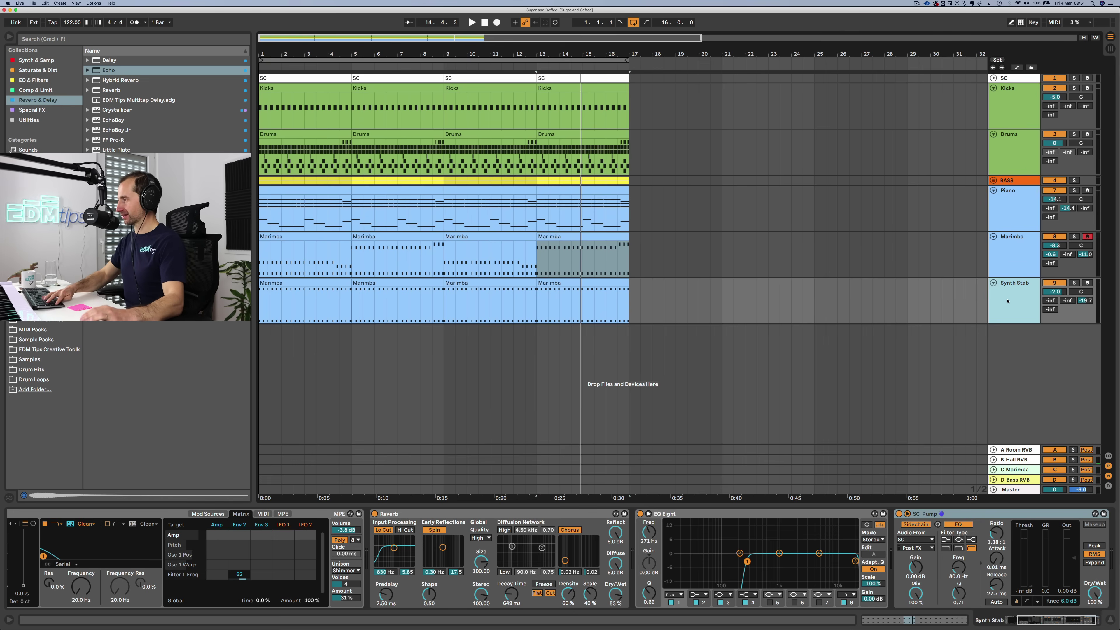
key(super+shift+t)
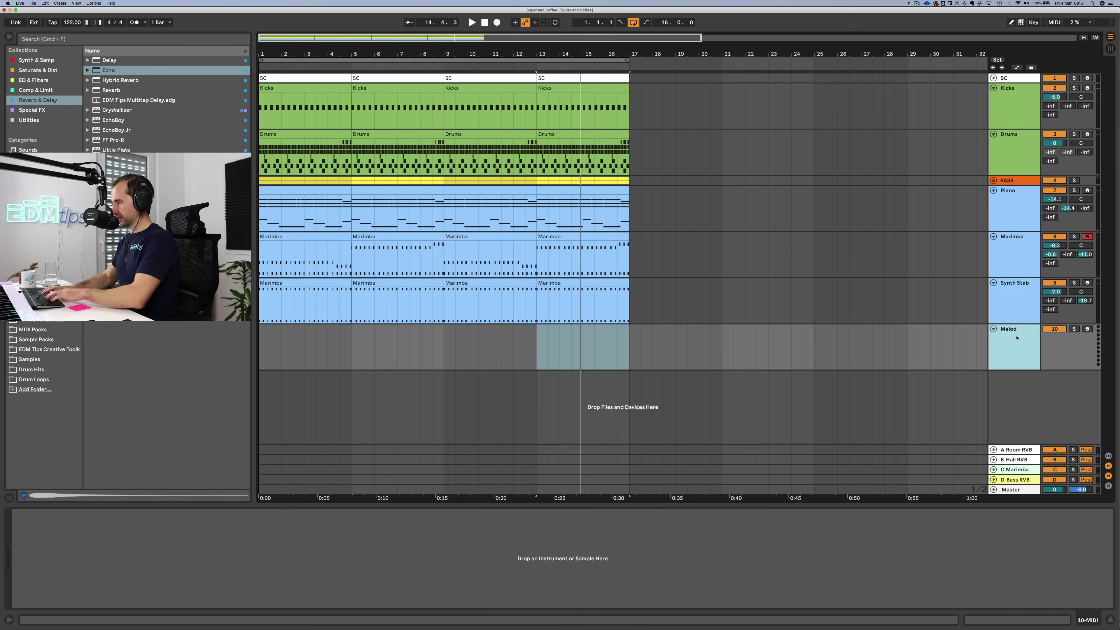
key(Return)
right_click(1017, 338)
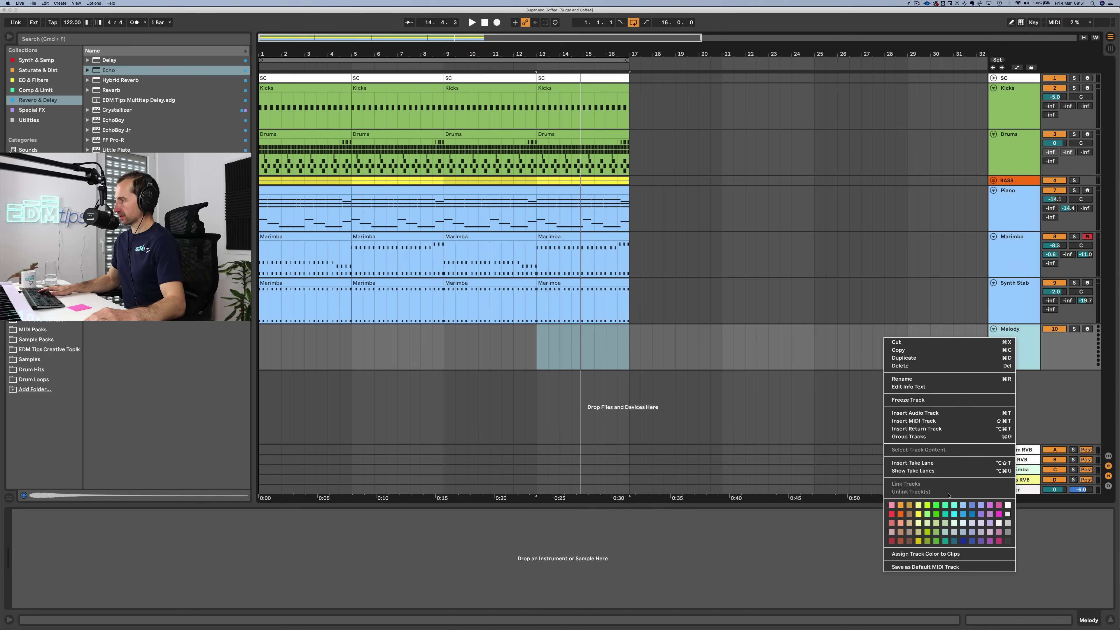
click(955, 504)
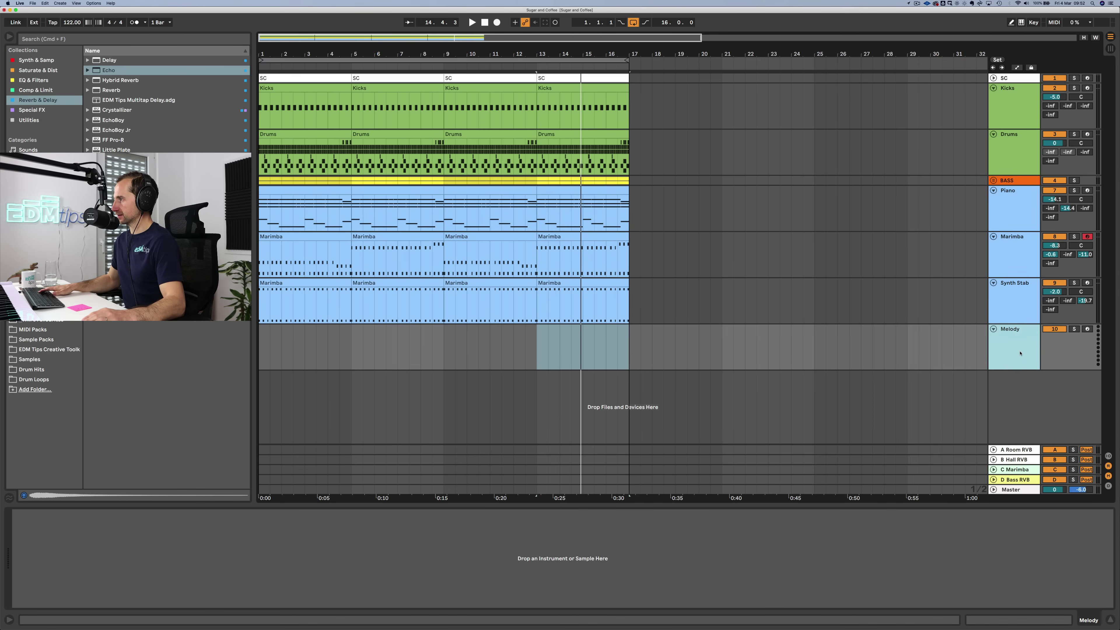
click(1013, 205)
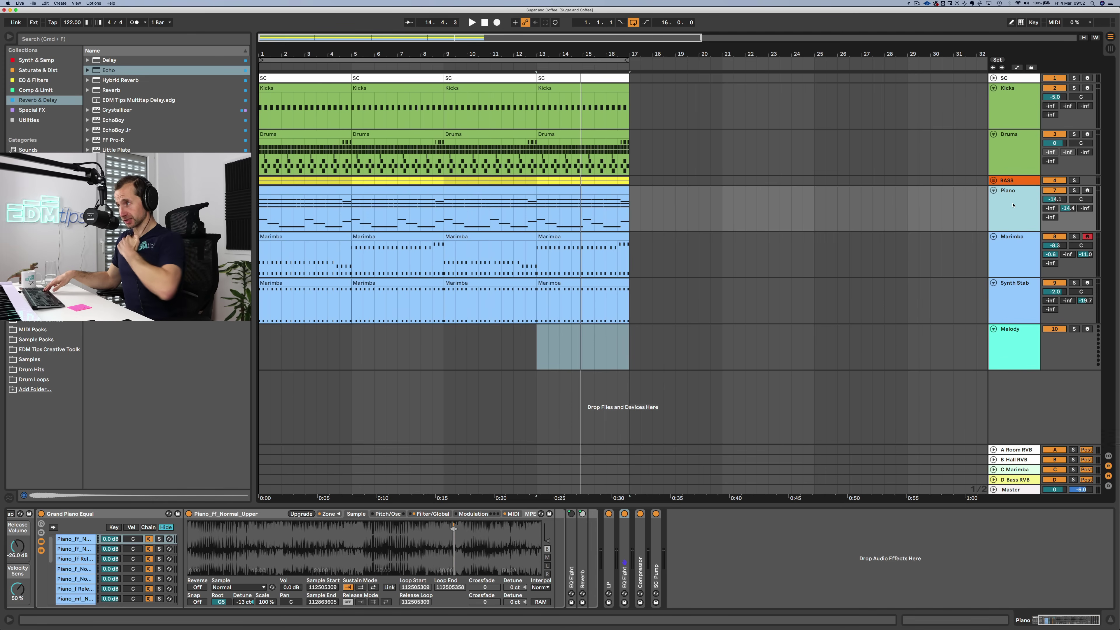
key(Down)
key(Down)
key(Down)
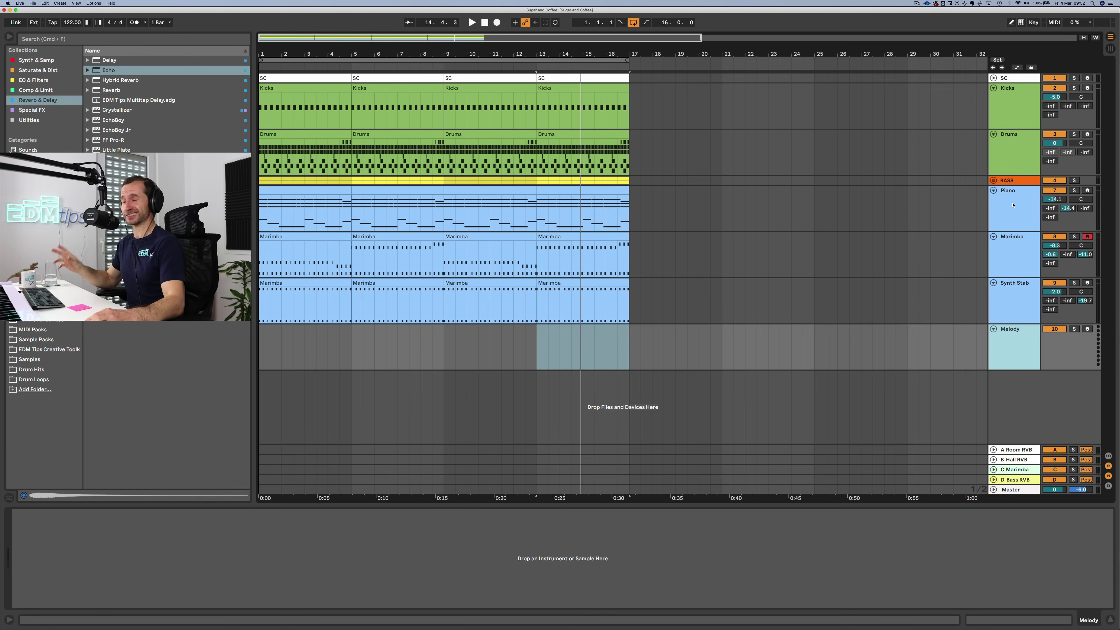
click(1007, 323)
click(1009, 328)
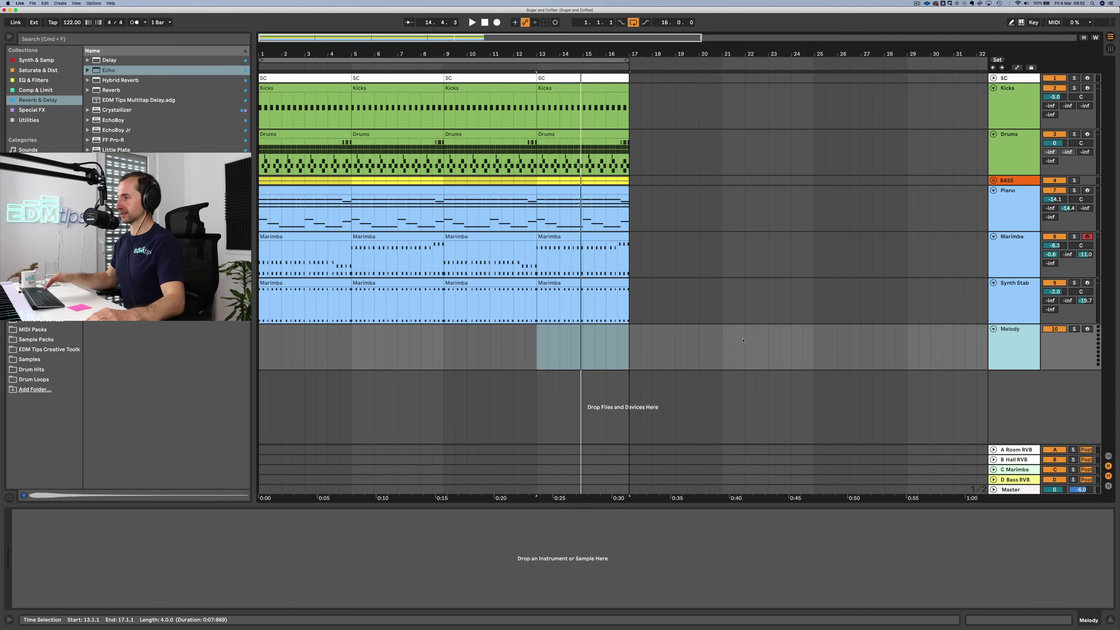
Step: Return the playback position to the start of the song and load a Wavetable synth onto the Melody track
click(619, 341)
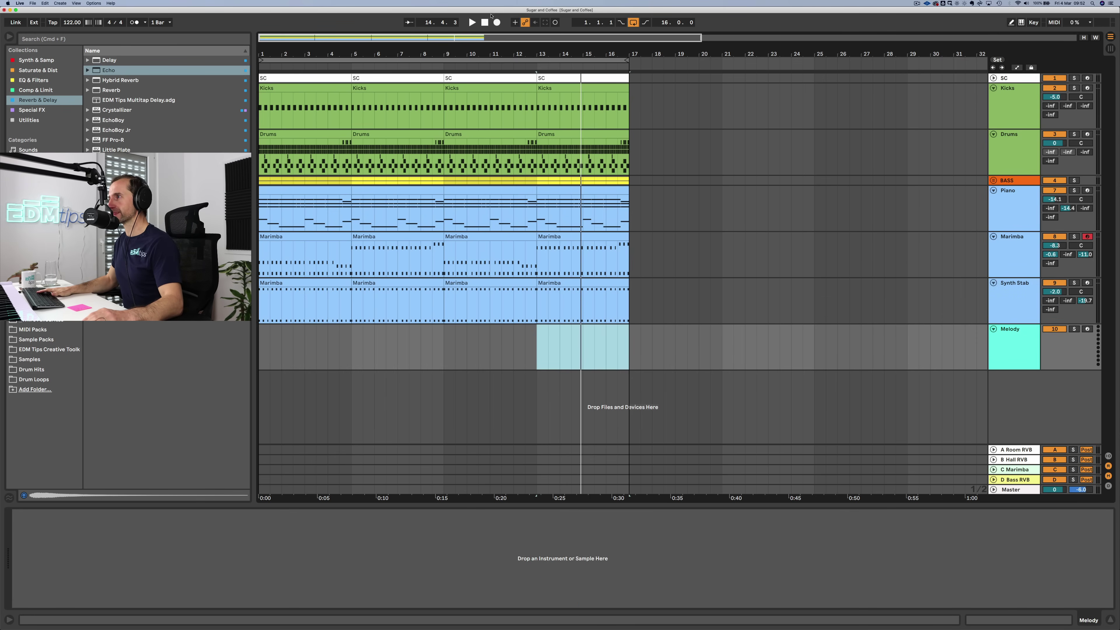
click(485, 23)
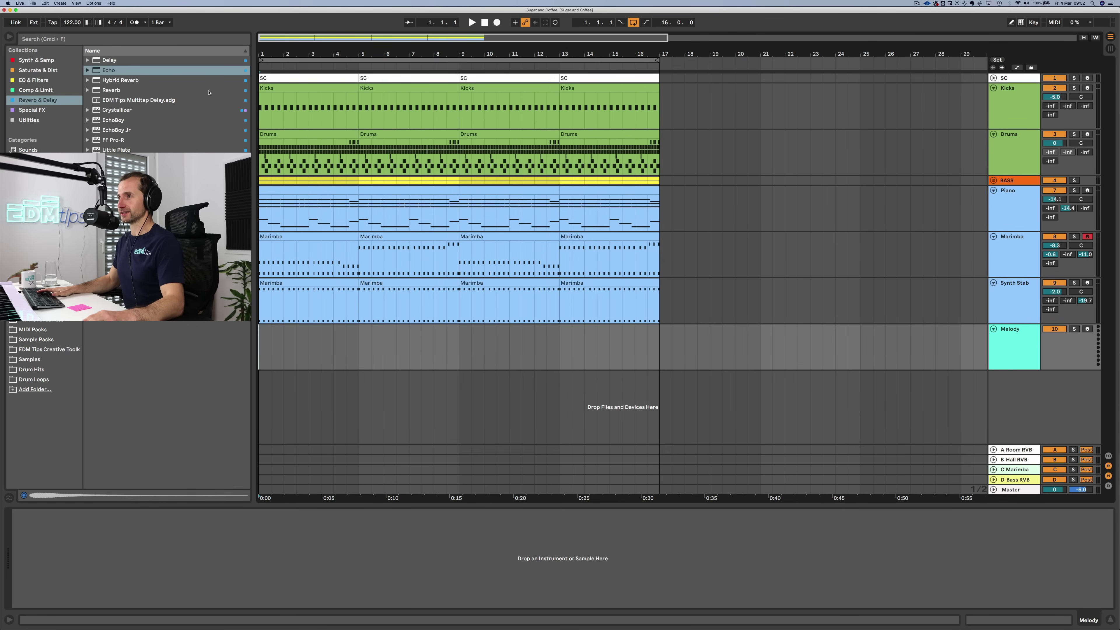
click(36, 60)
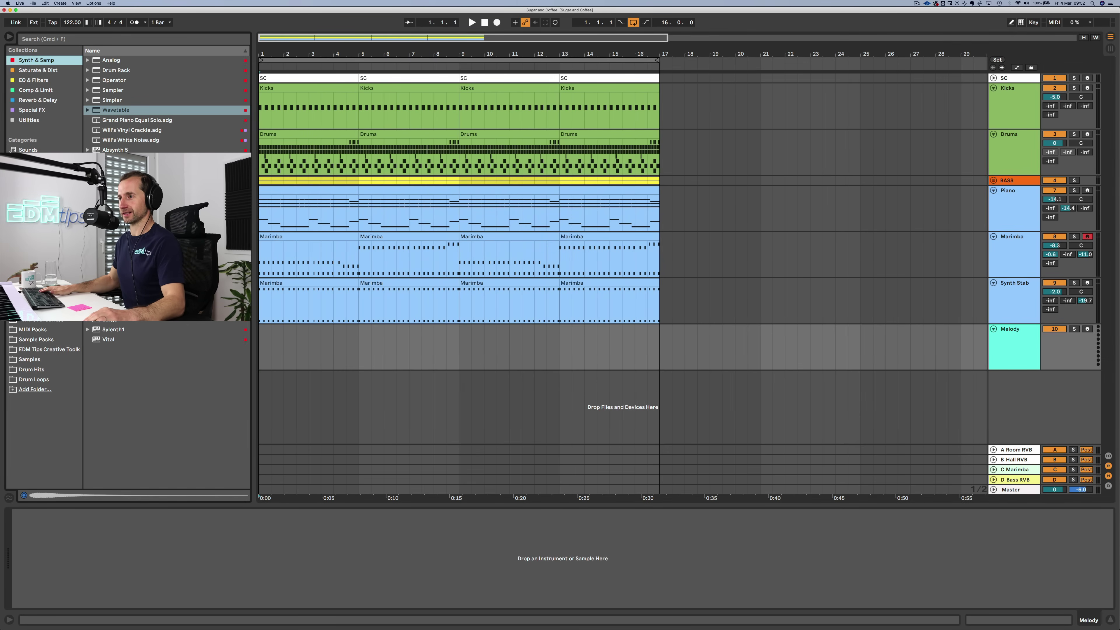
click(117, 110)
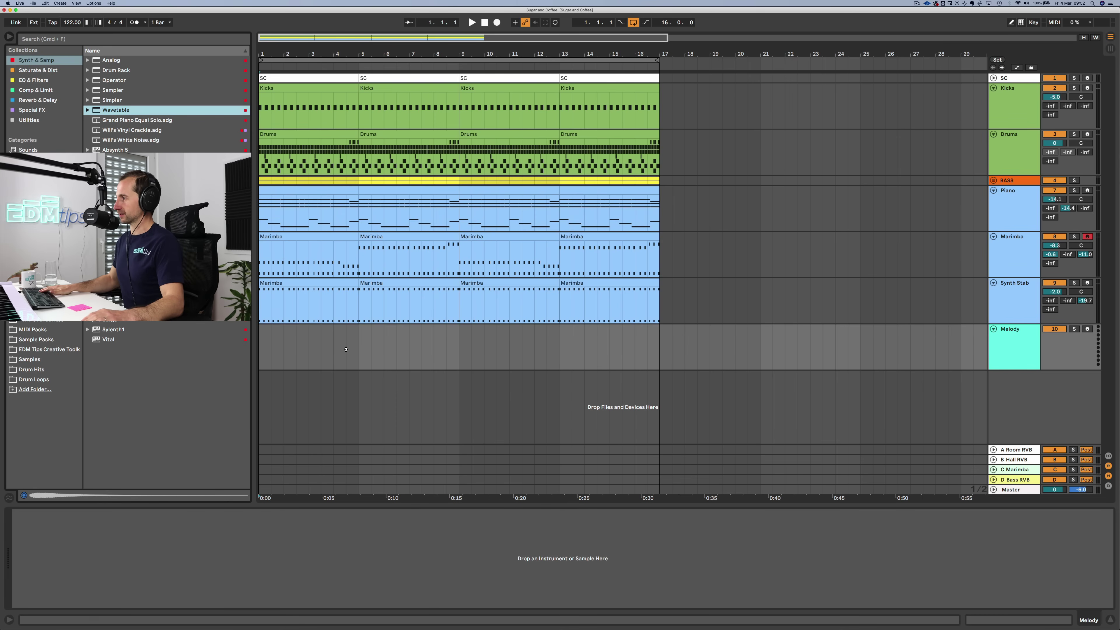
drag(346, 349, 347, 351)
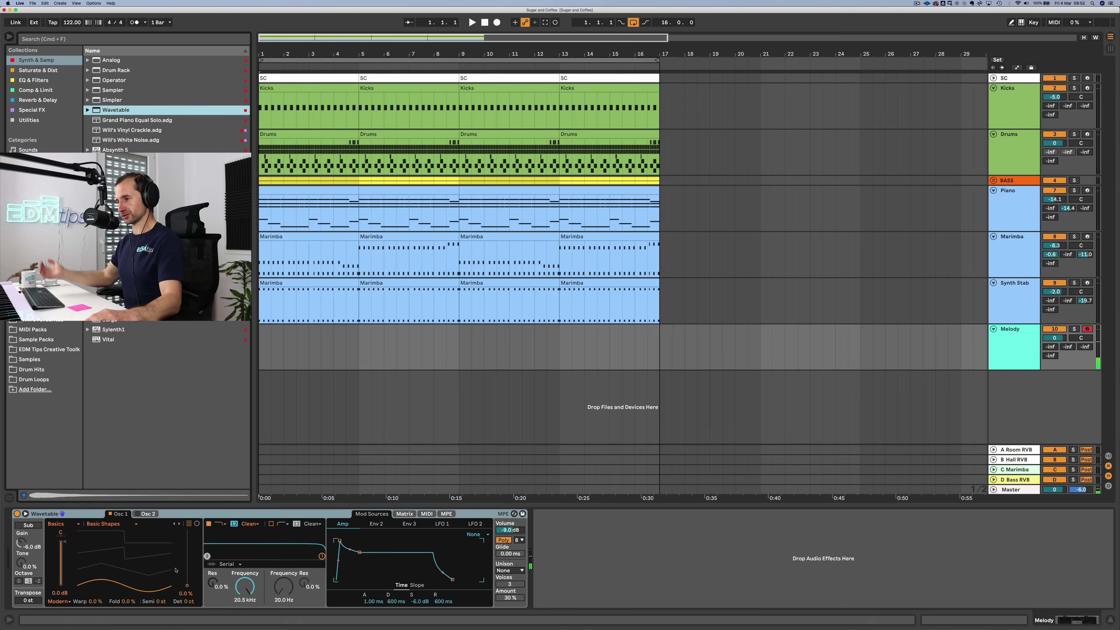
Step: Set Wavetable's oscillator 1 position to 65%, then enable oscillator 2 and set its position to 64%
drag(139, 566, 139, 530)
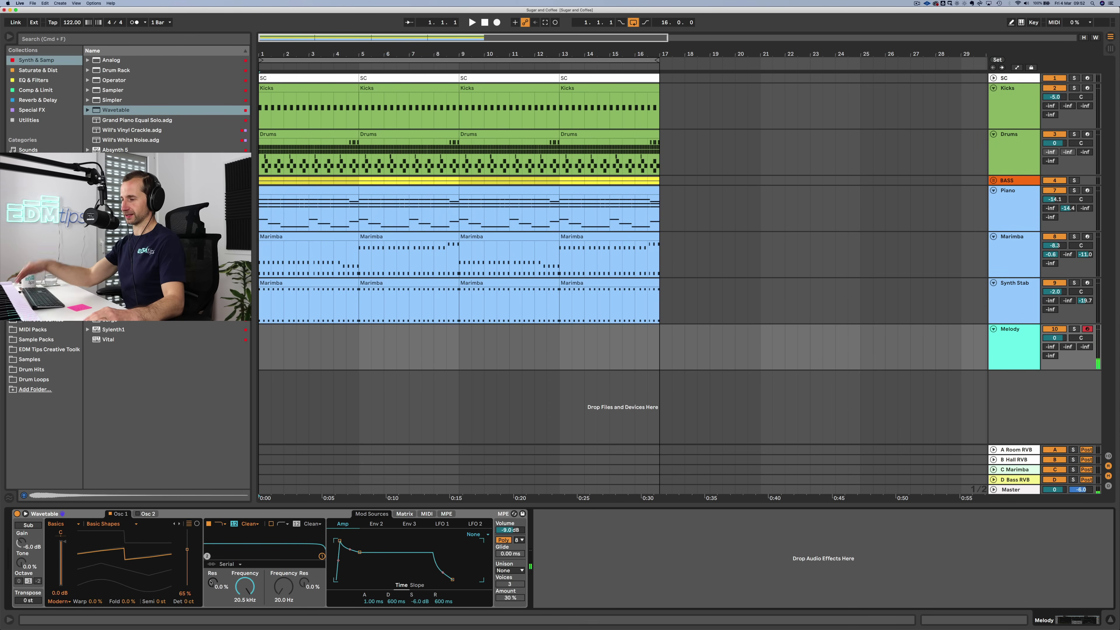
click(140, 515)
click(137, 514)
drag(187, 586, 187, 550)
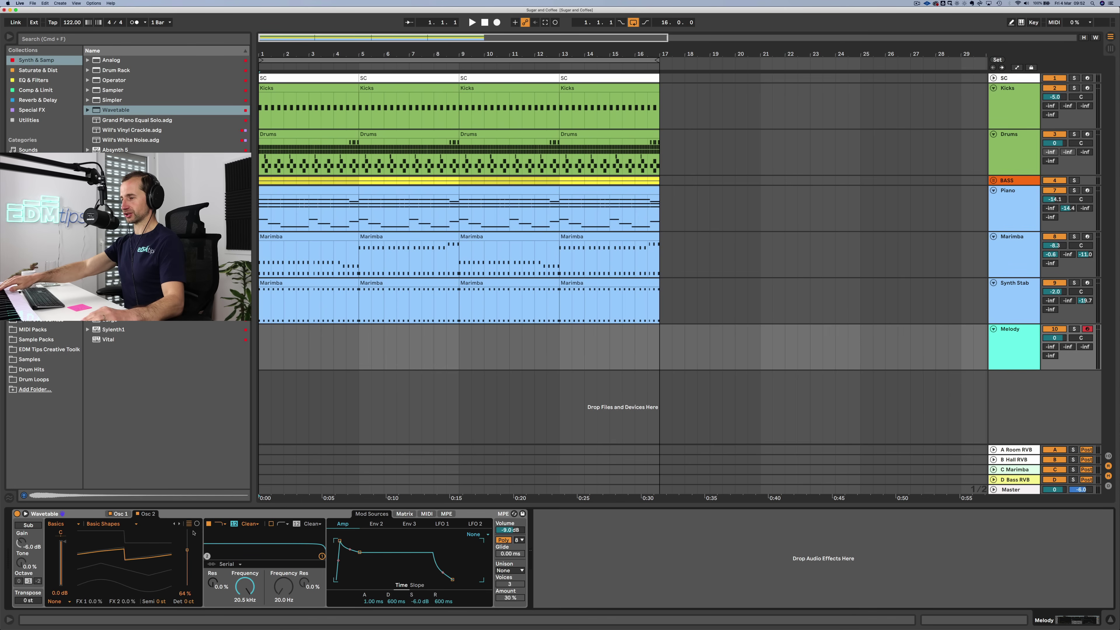
Step: Detune Wavetable's oscillator 1 by 10 ct and oscillator 2 by -12 ct
click(120, 514)
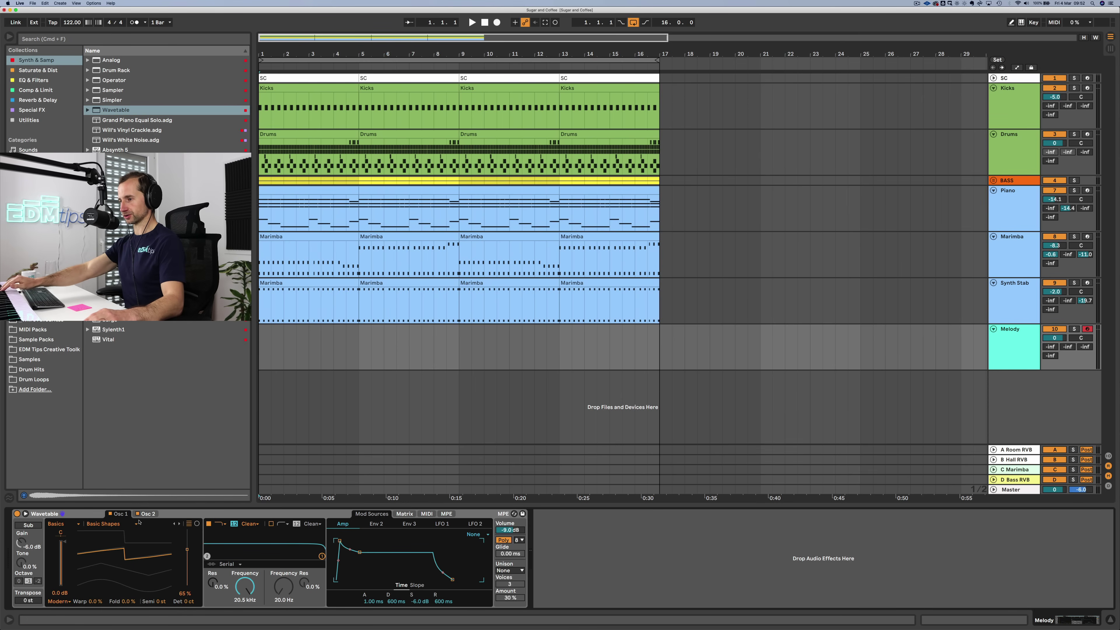
drag(189, 601, 189, 597)
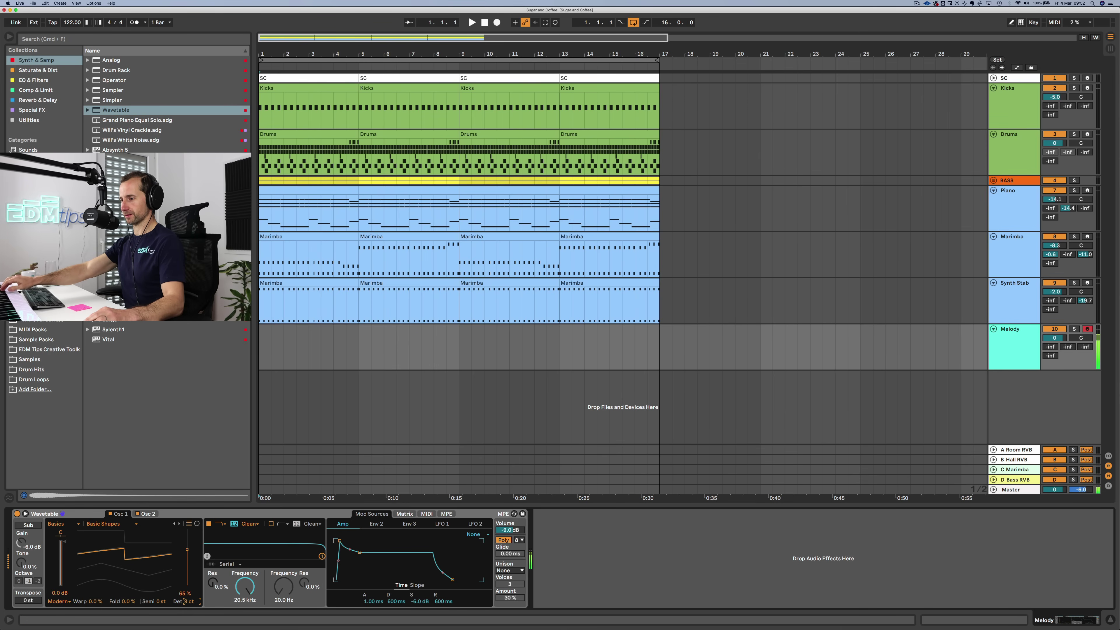
click(148, 514)
drag(190, 604, 191, 614)
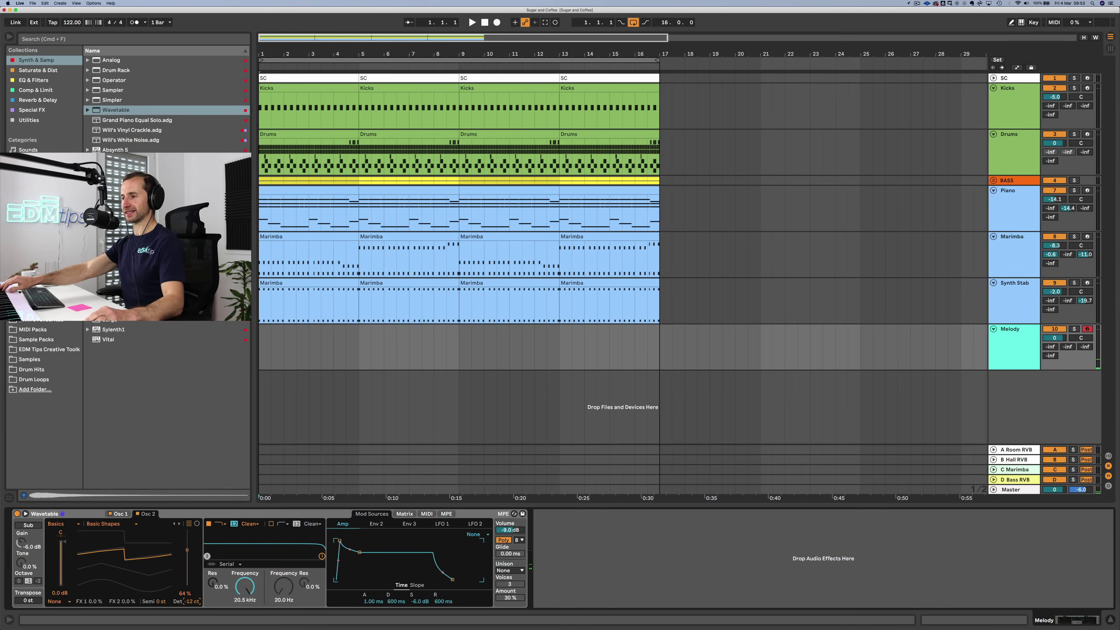
click(119, 515)
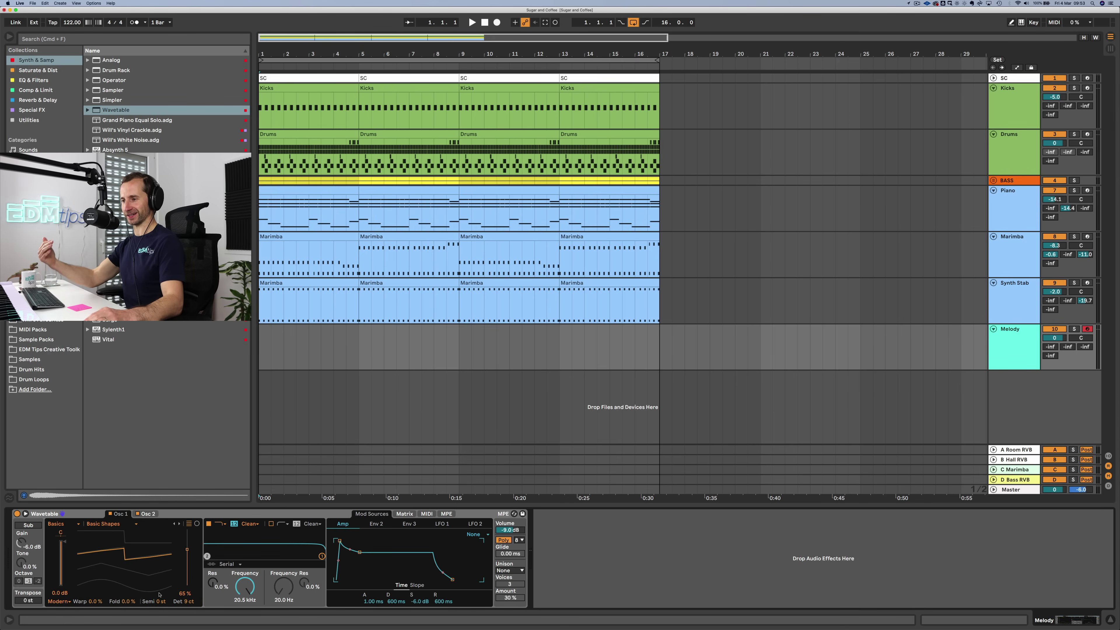
drag(190, 603, 190, 601)
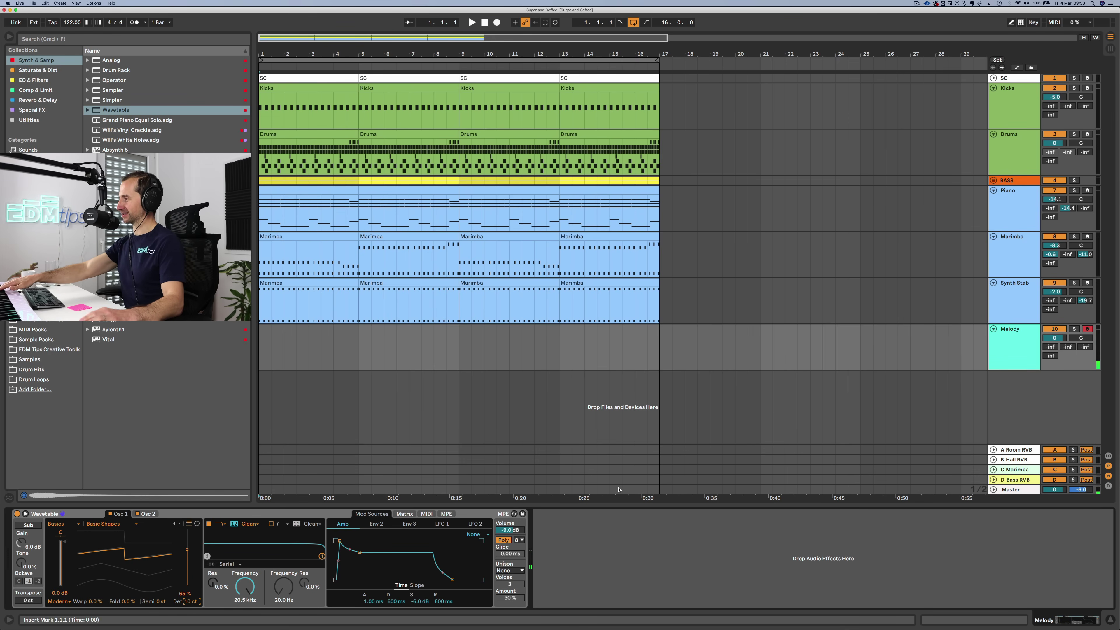
Step: Set the Melody track's volume to -6.8 dB and its B Hall RVB send to -19.0 dB
drag(1054, 338, 1055, 354)
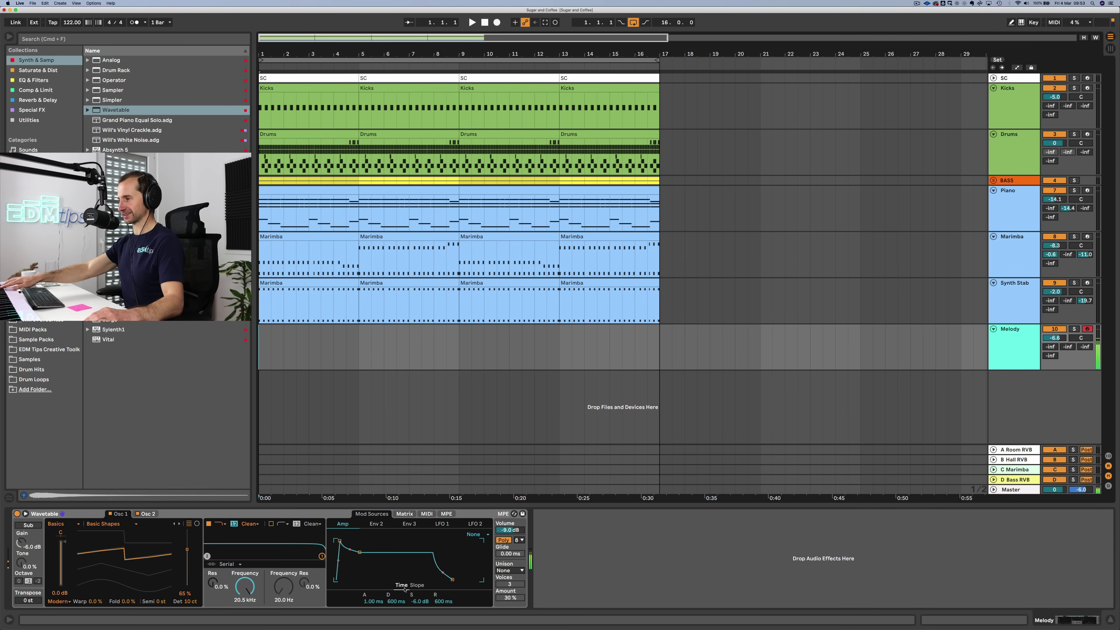
drag(1067, 347, 1068, 327)
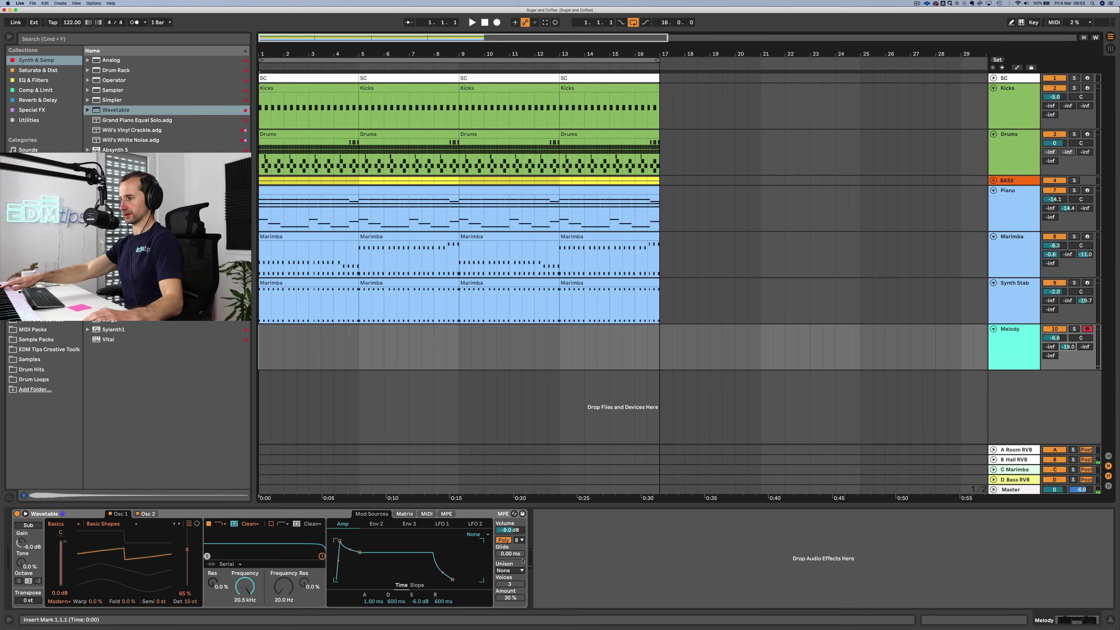
Step: Set Wavetable's unison mode to Shimmer and add an EQ Eight after it with a low cut at 147 Hz
click(511, 570)
click(509, 529)
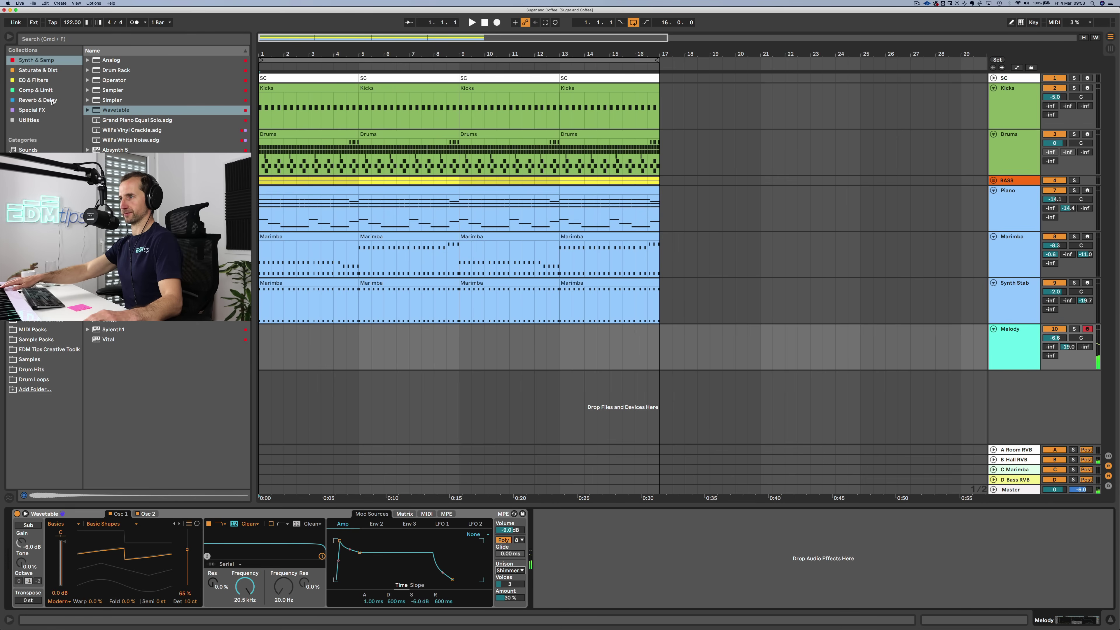
click(33, 81)
click(118, 61)
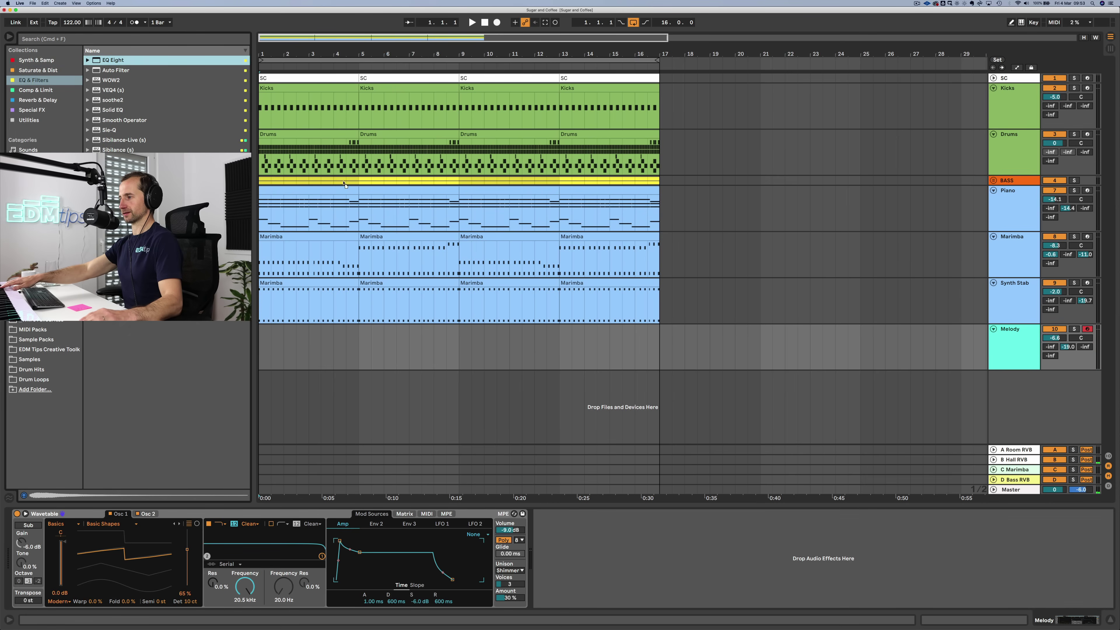
drag(581, 507, 548, 530)
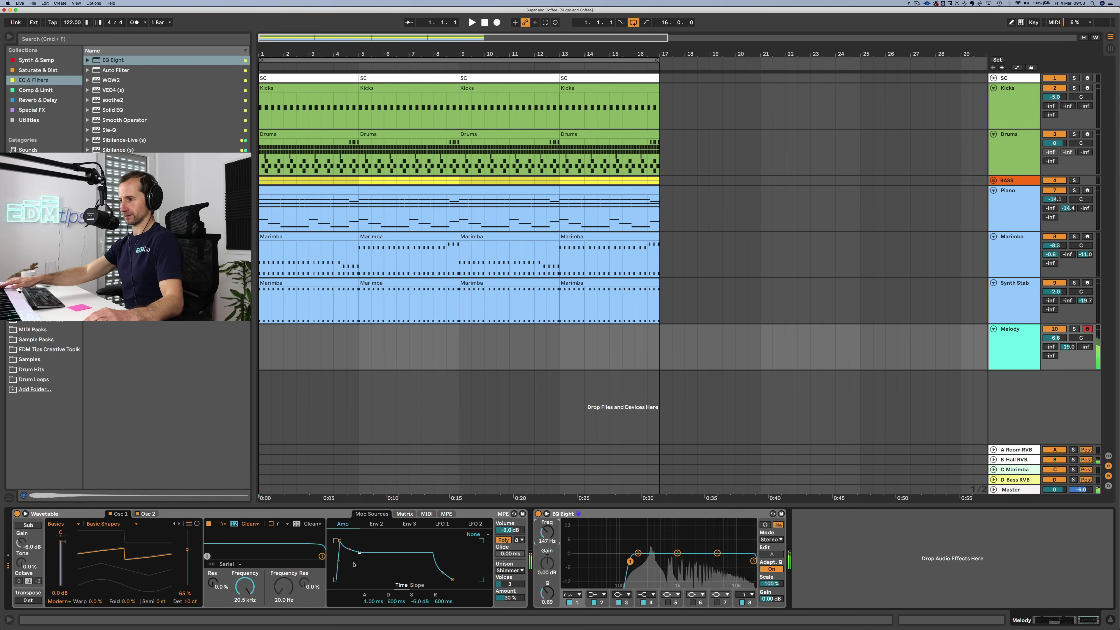
Step: Lower Wavetable's filter 1 frequency to 313 Hz, modulate it with Env 2 at an amount of 90, and play the result
click(374, 526)
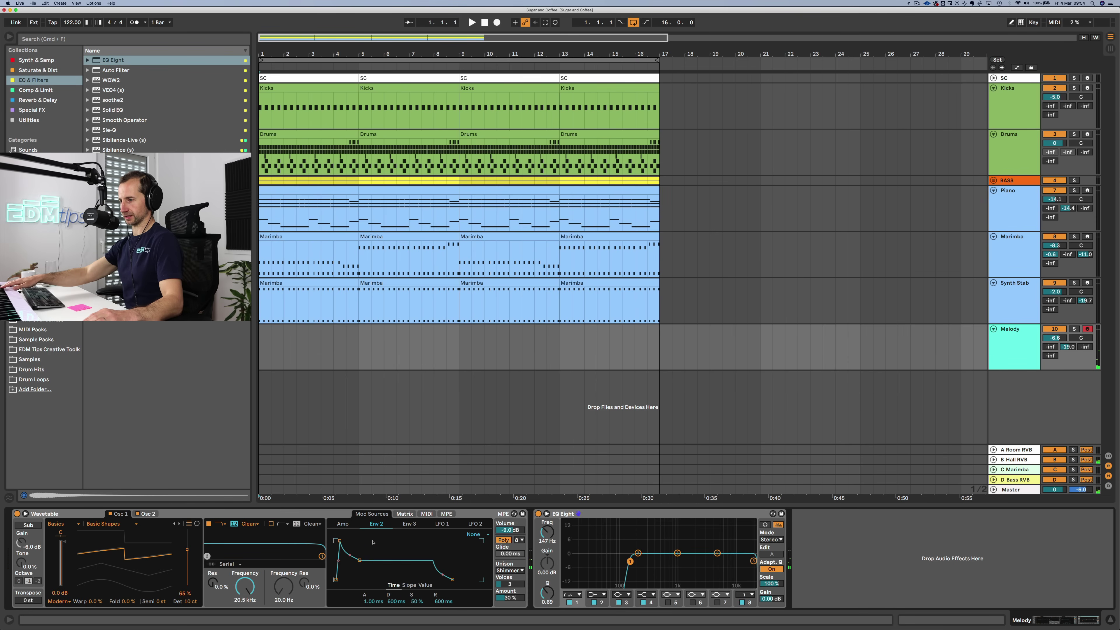
drag(237, 590, 238, 615)
click(410, 516)
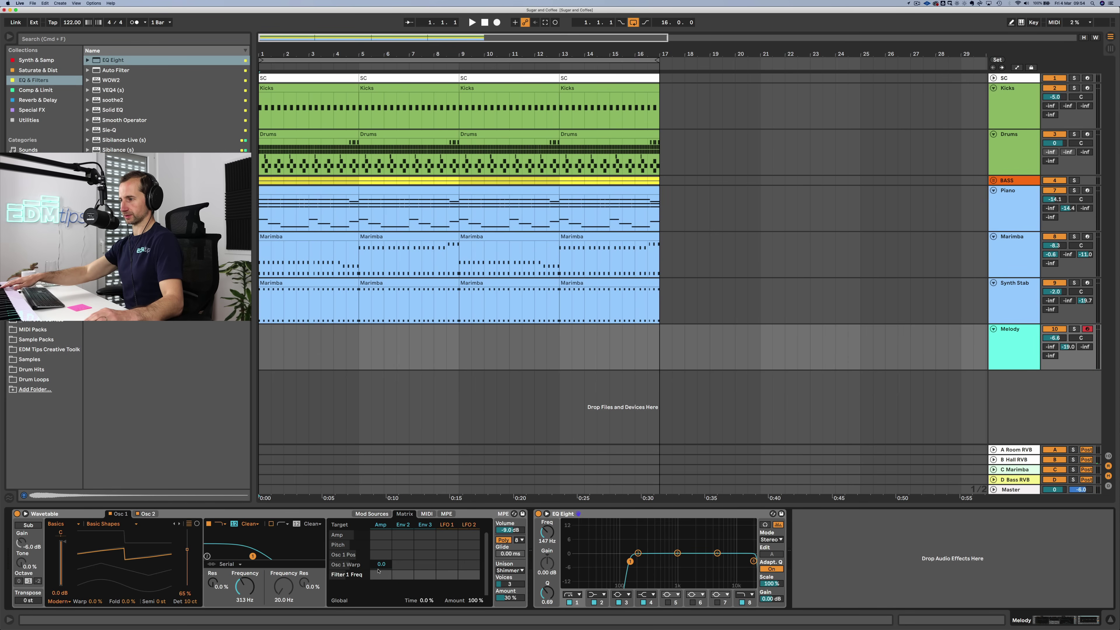
drag(403, 574, 403, 556)
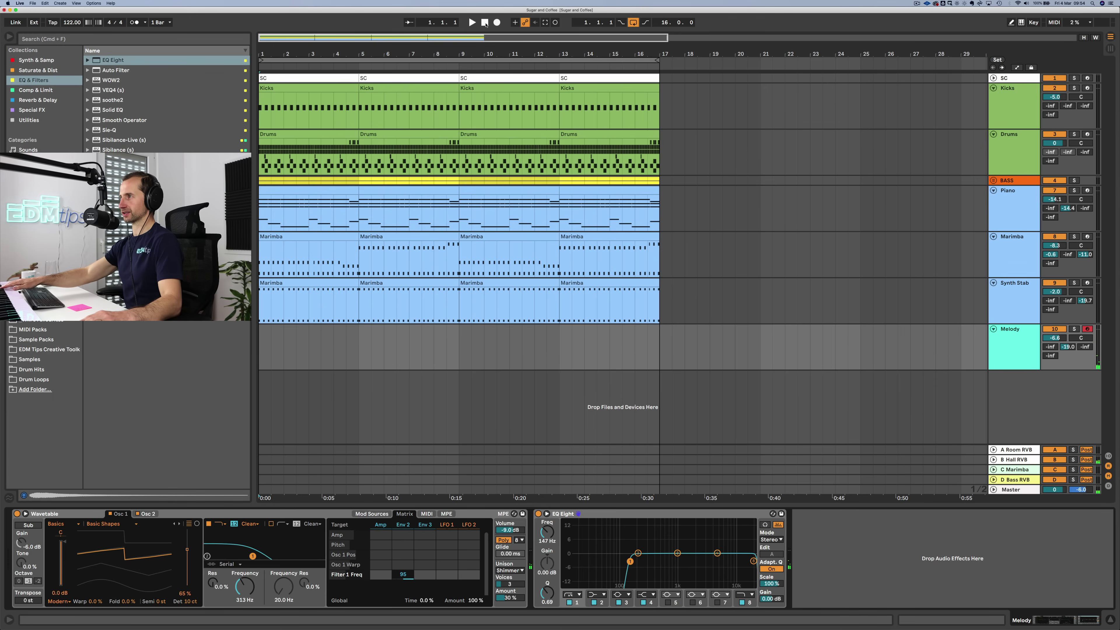
click(472, 23)
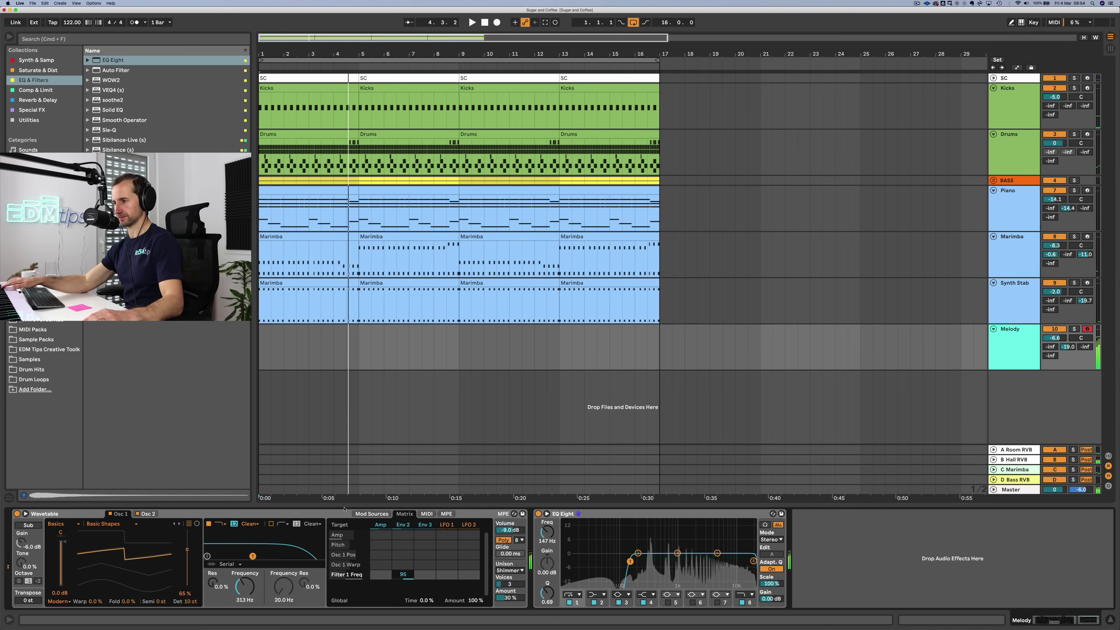
Step: Lengthen the Amp envelope's release and set Env 2 to 0.00 ms attack, 397 ms decay, 48% sustain and 2.00 s release
click(371, 514)
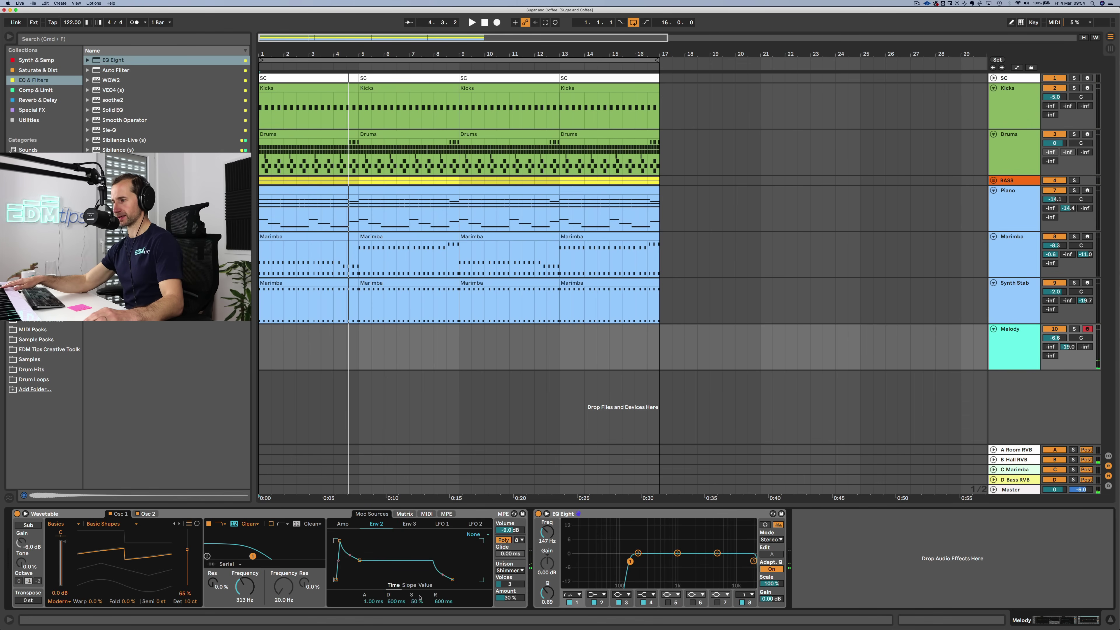
click(343, 524)
drag(440, 602, 440, 582)
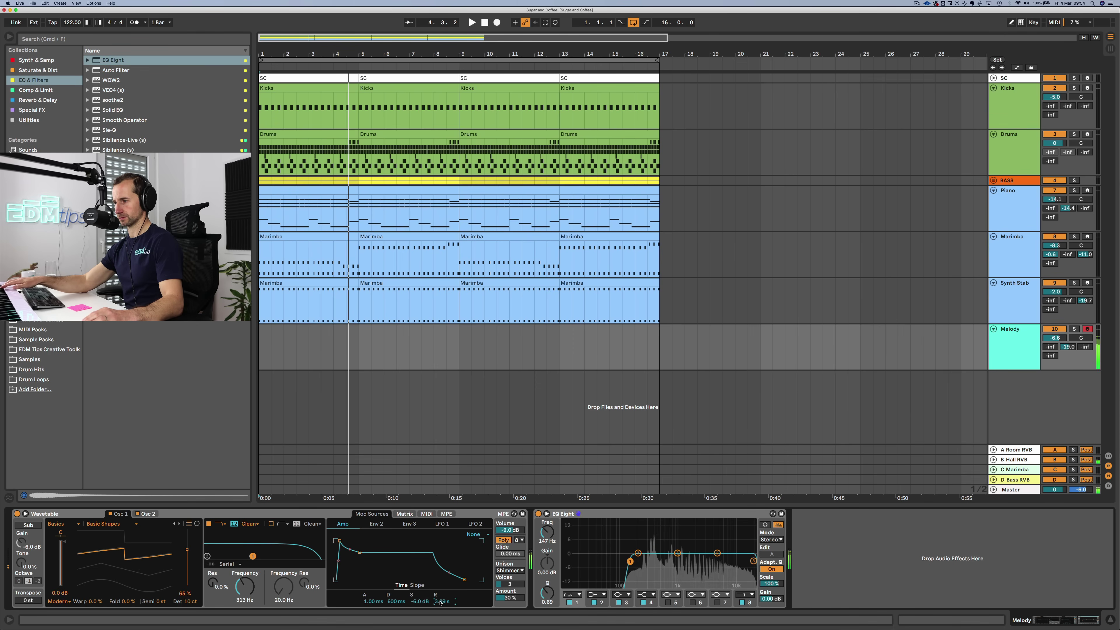
click(381, 527)
drag(442, 601, 442, 585)
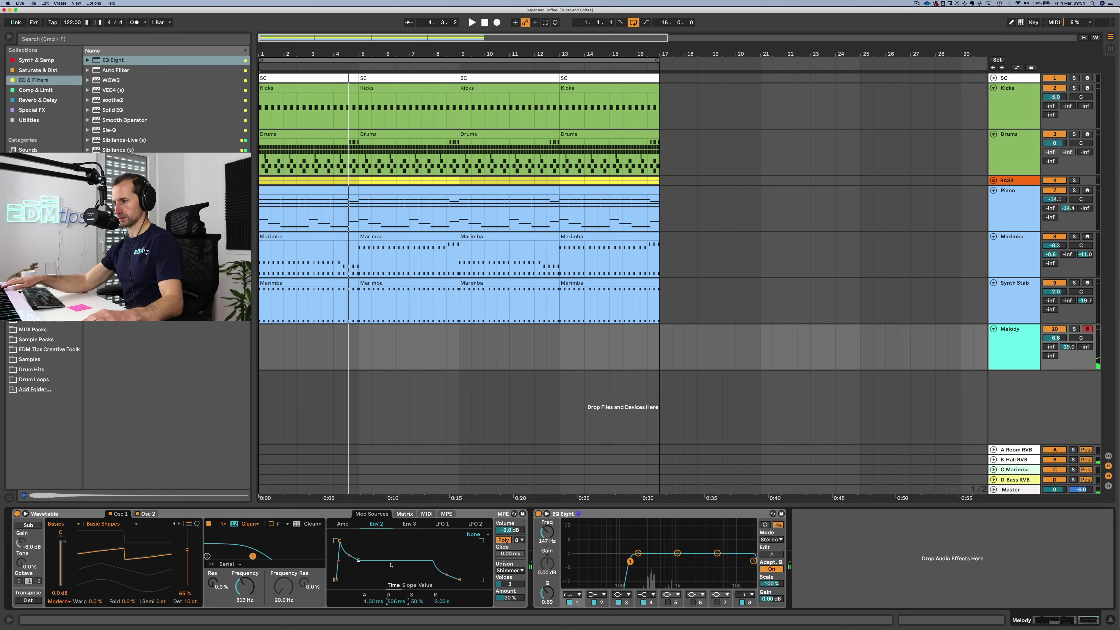
drag(416, 604, 396, 591)
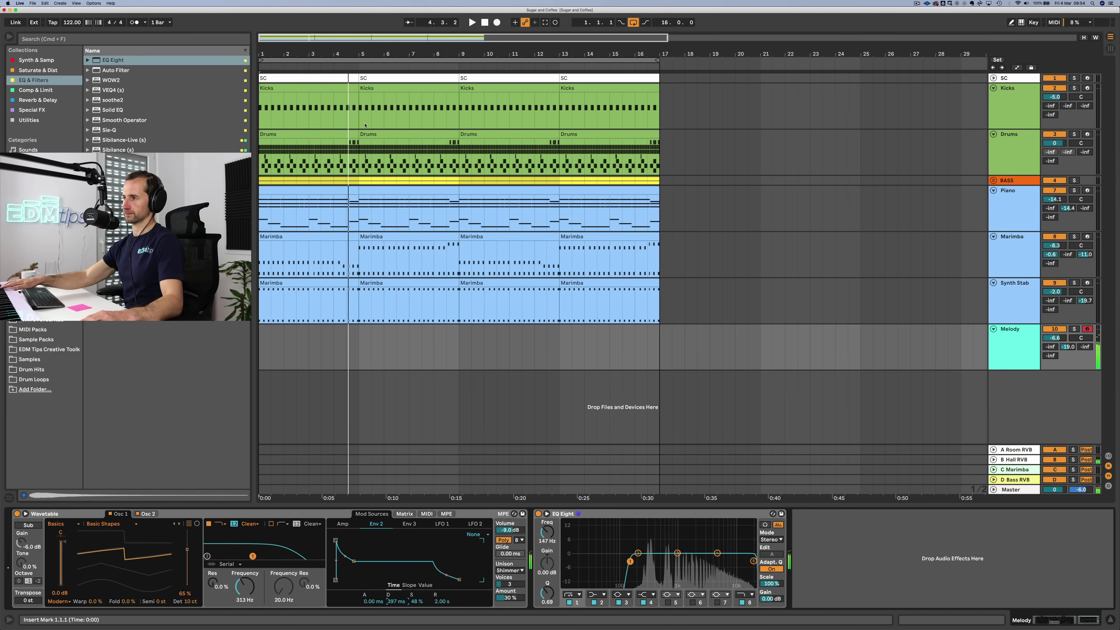
Step: Lower the Melody track's volume to -8.4 dB and play the song from the start to audition the sound
key(space)
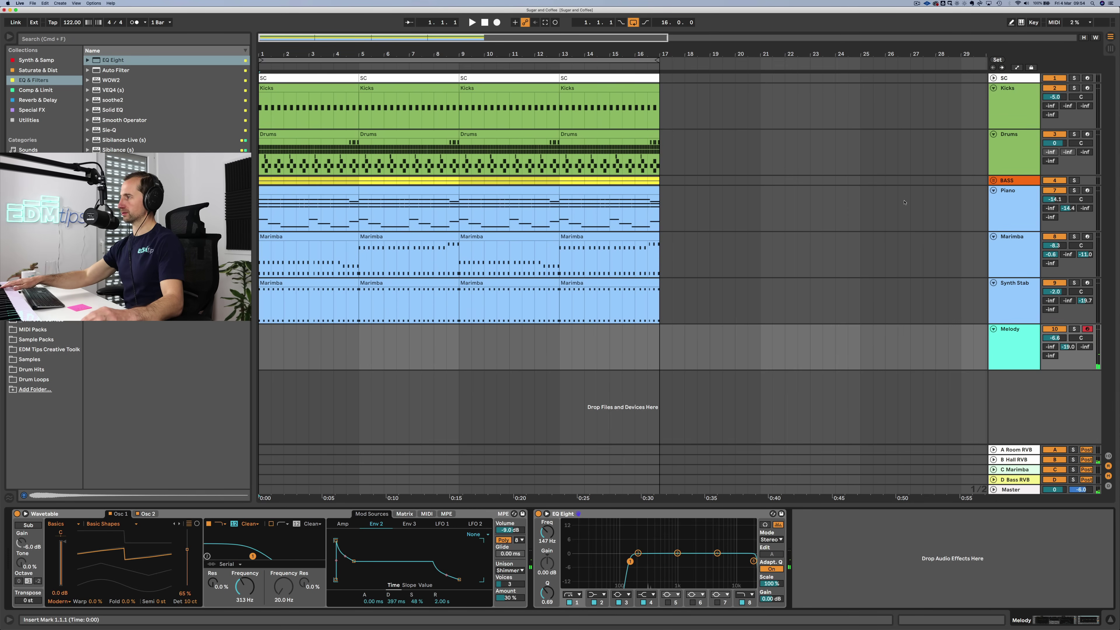
drag(1045, 342, 1045, 349)
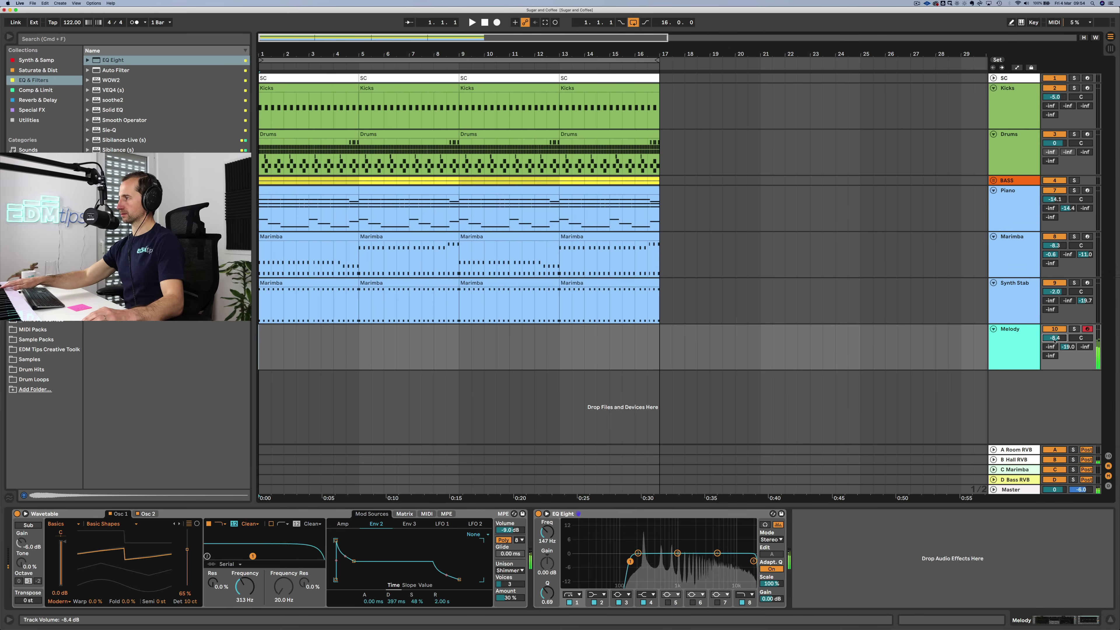
click(472, 22)
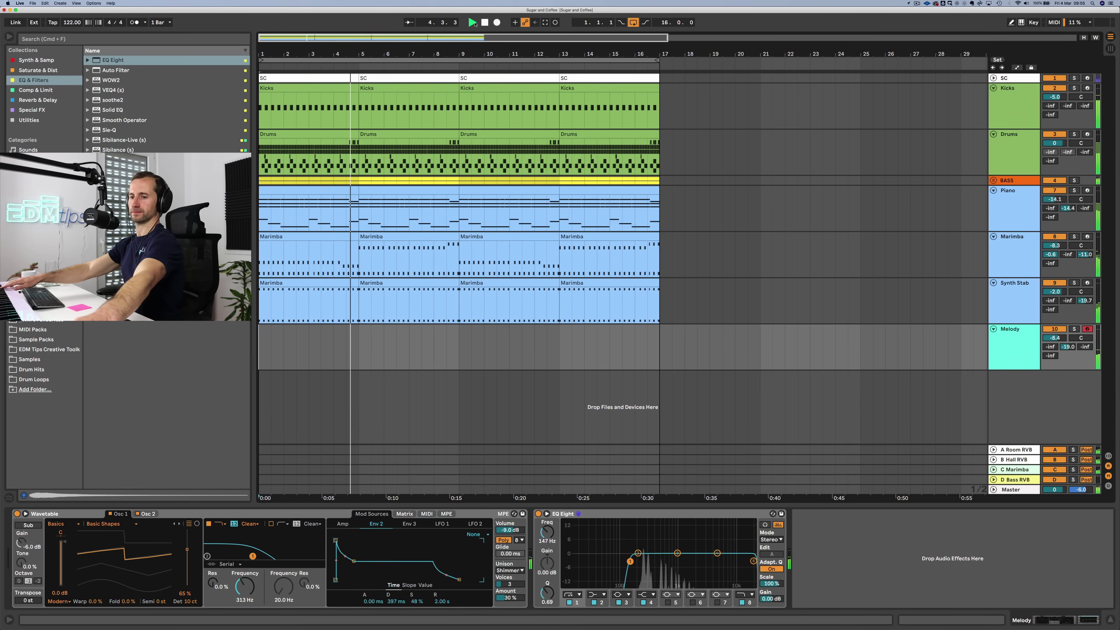
key(space)
Step: Save the set and return the arrangement loop's end to bar 17
drag(660, 60, 875, 59)
key(minus)
key(minus)
key(minus)
key(super+s)
drag(576, 62, 459, 90)
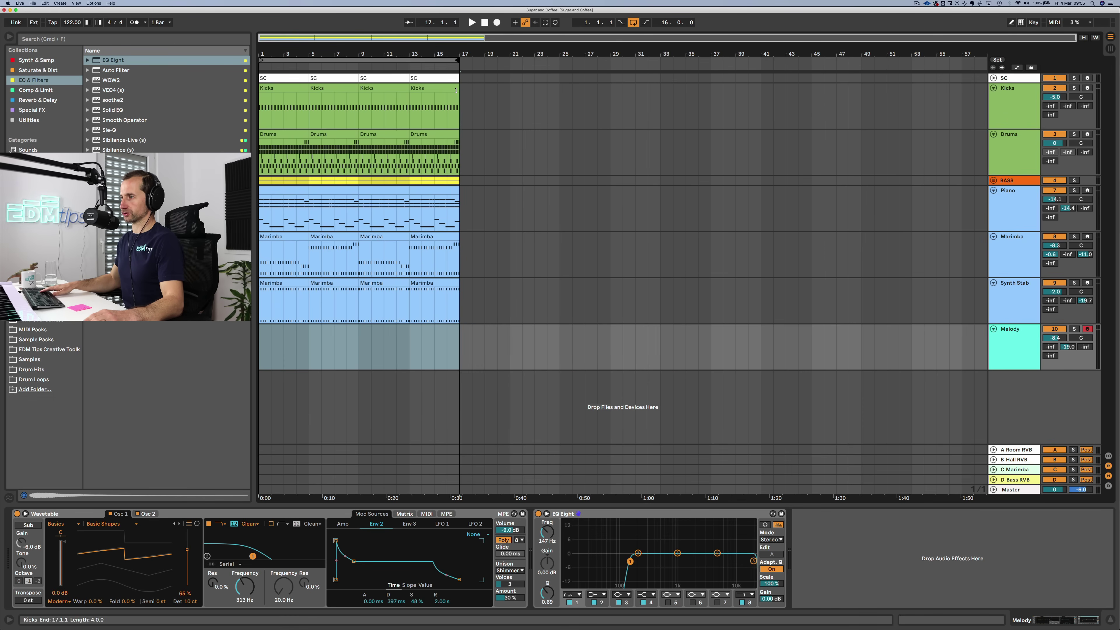
Step: Insert an audio track between BASS and Piano, name it Vocal and colour it purple
click(1017, 350)
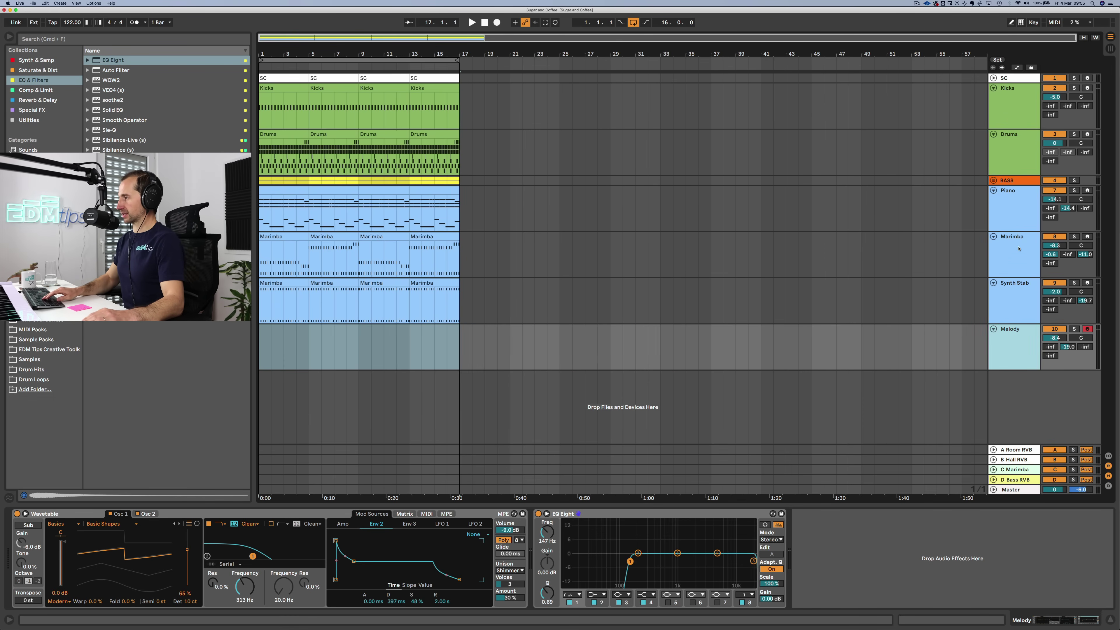
click(1004, 191)
key(super+t)
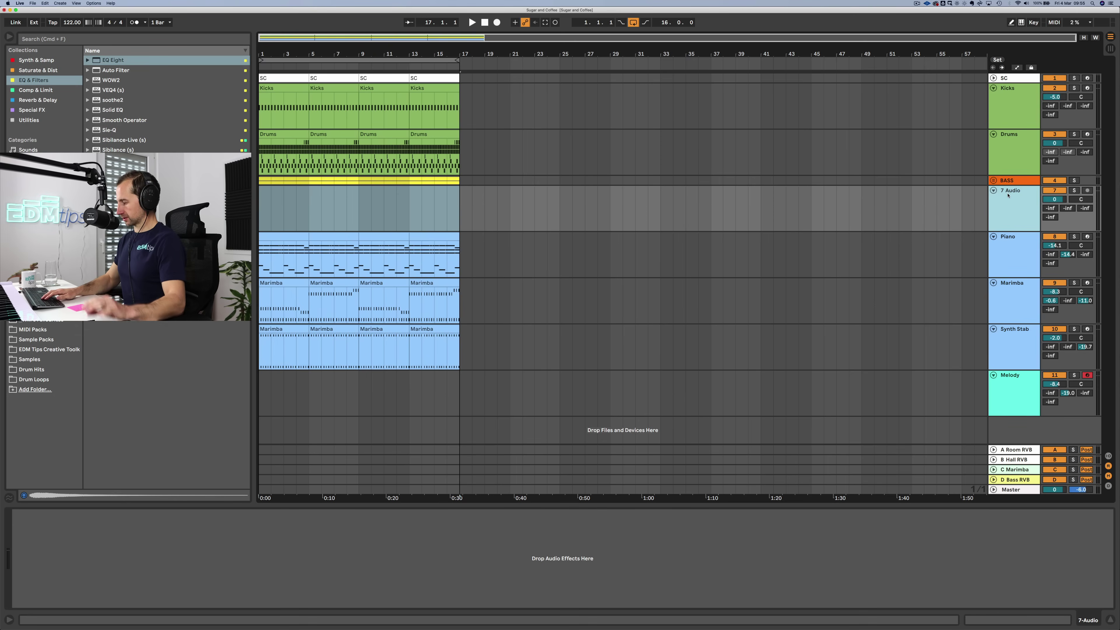
key(super+r)
text(Vocal)
key(Return)
right_click(1008, 195)
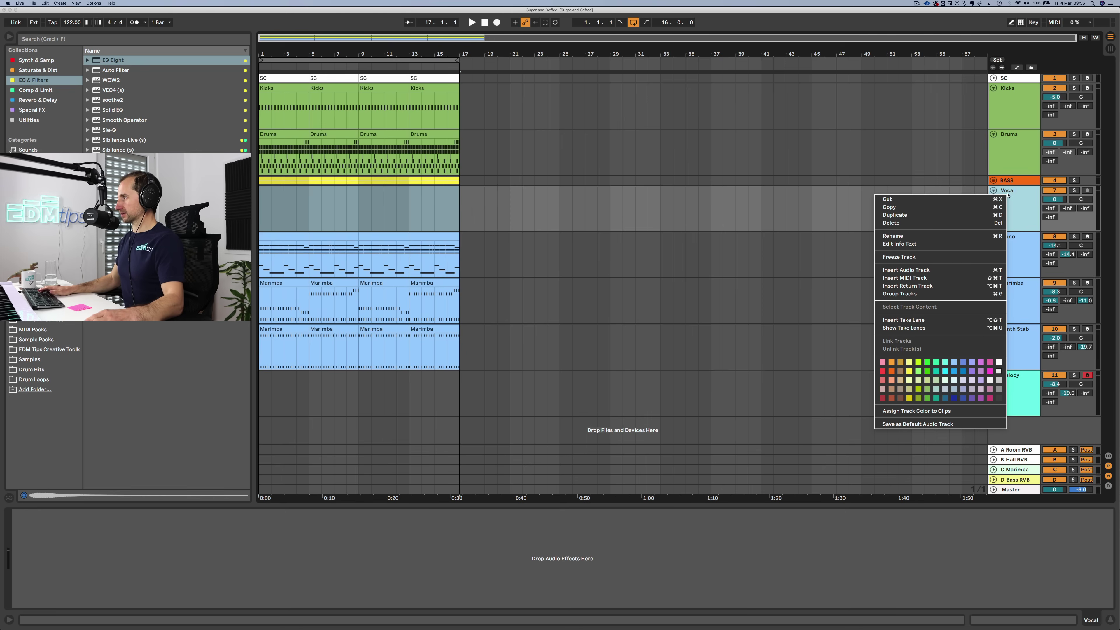
click(981, 372)
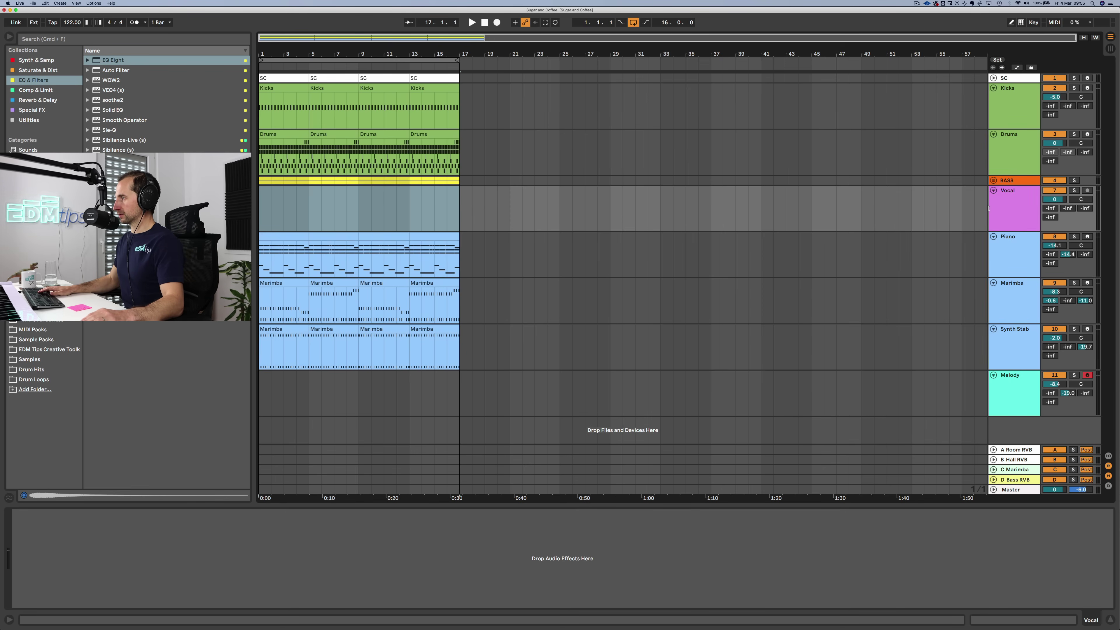
click(1010, 198)
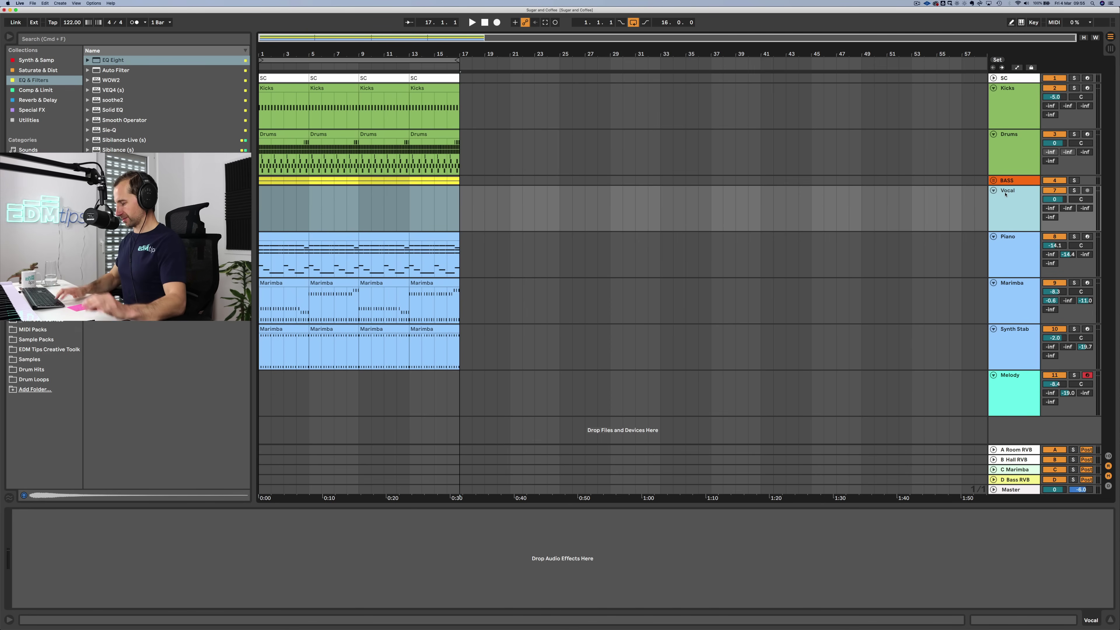
Step: Switch to Splice and move its window clear of the browser over the arrangement
key(super+space)
text(splice)
key(Return)
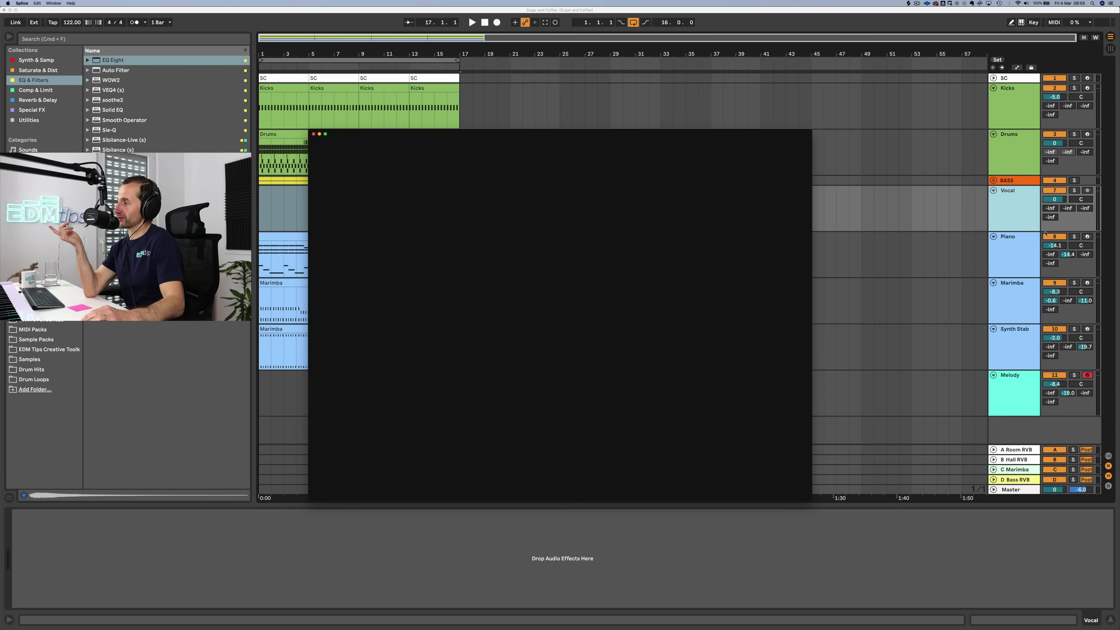
click(1032, 242)
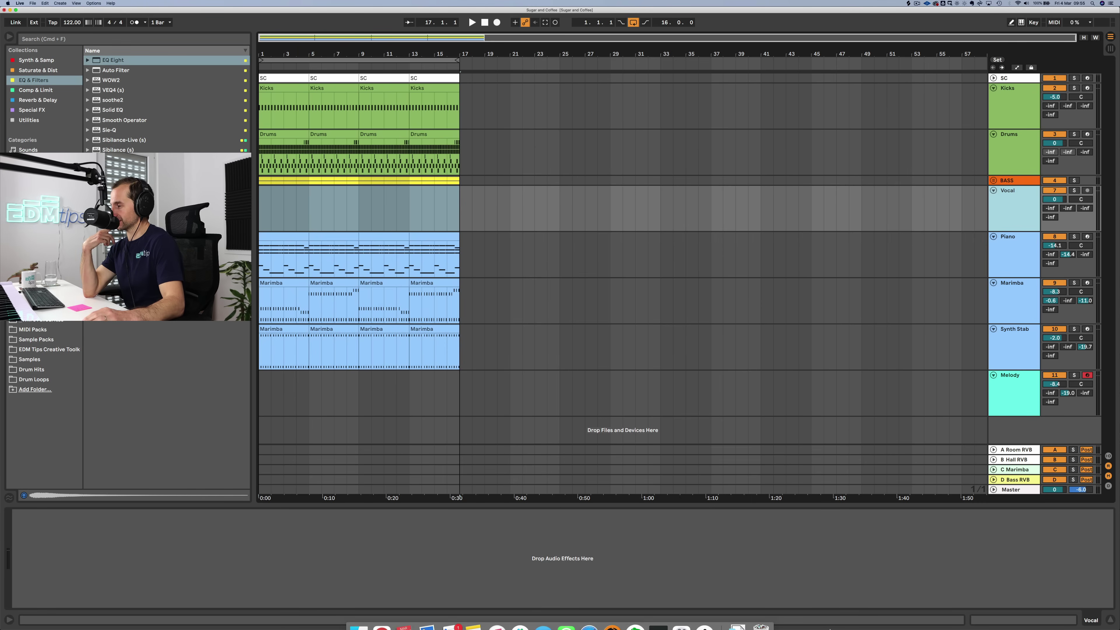
click(704, 618)
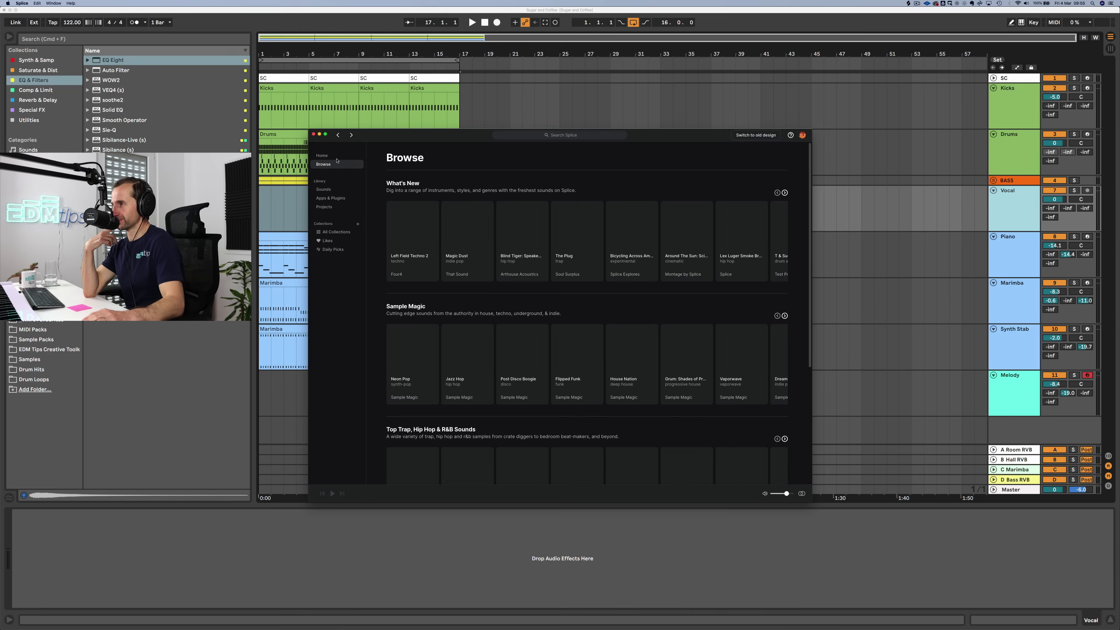
drag(386, 134, 442, 134)
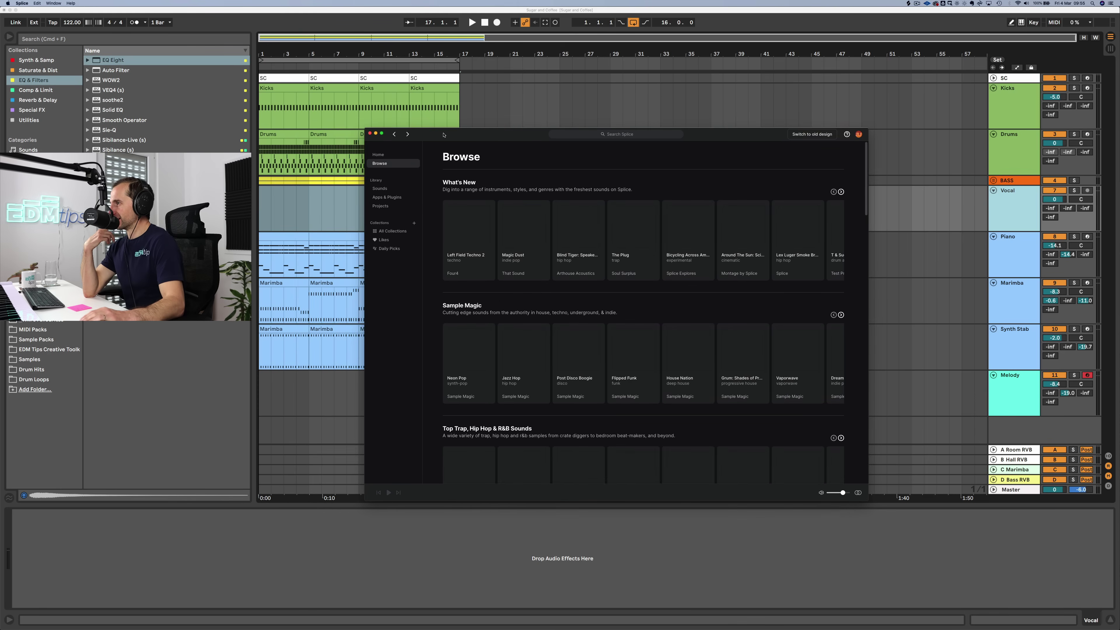
Step: Search Splice for "vocal" and filter the samples to the key of C minor
click(625, 135)
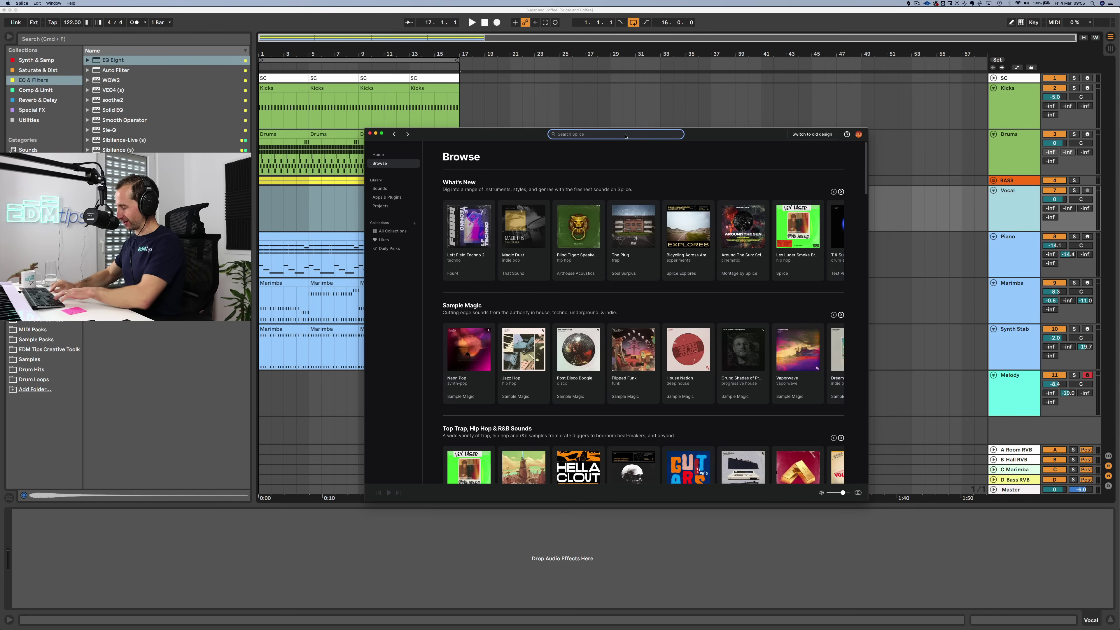
key(Return)
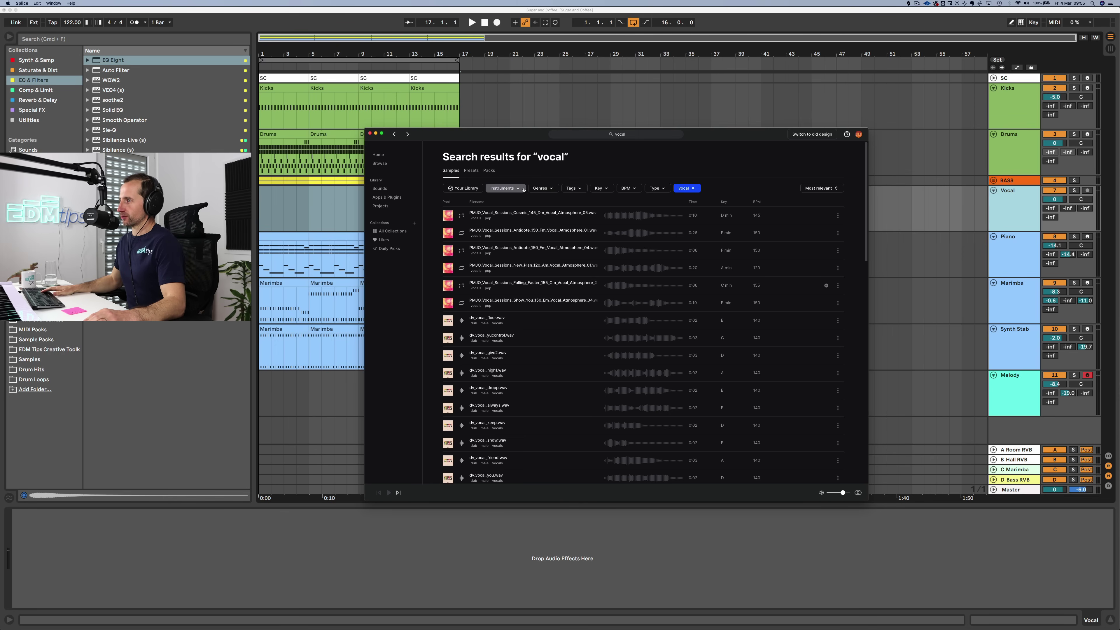
click(601, 188)
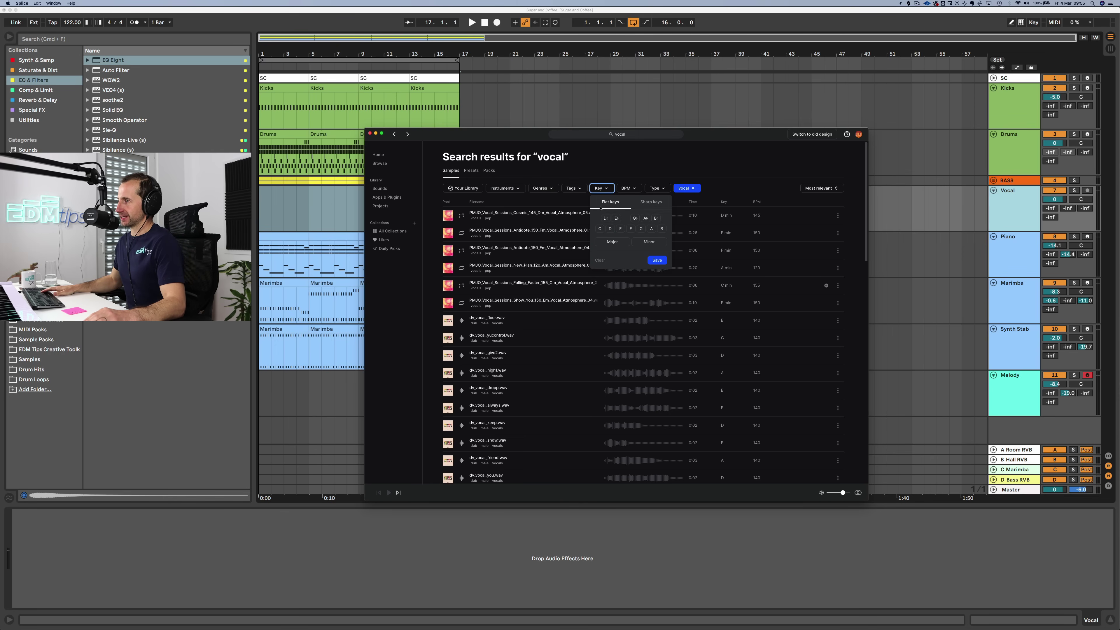
click(600, 228)
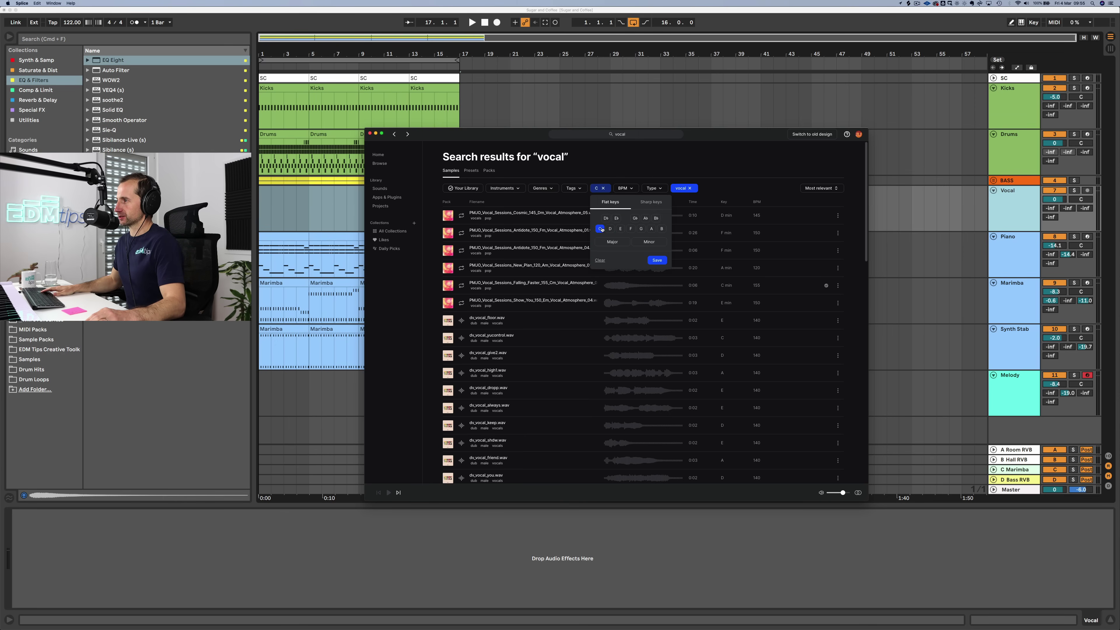
click(646, 242)
click(658, 260)
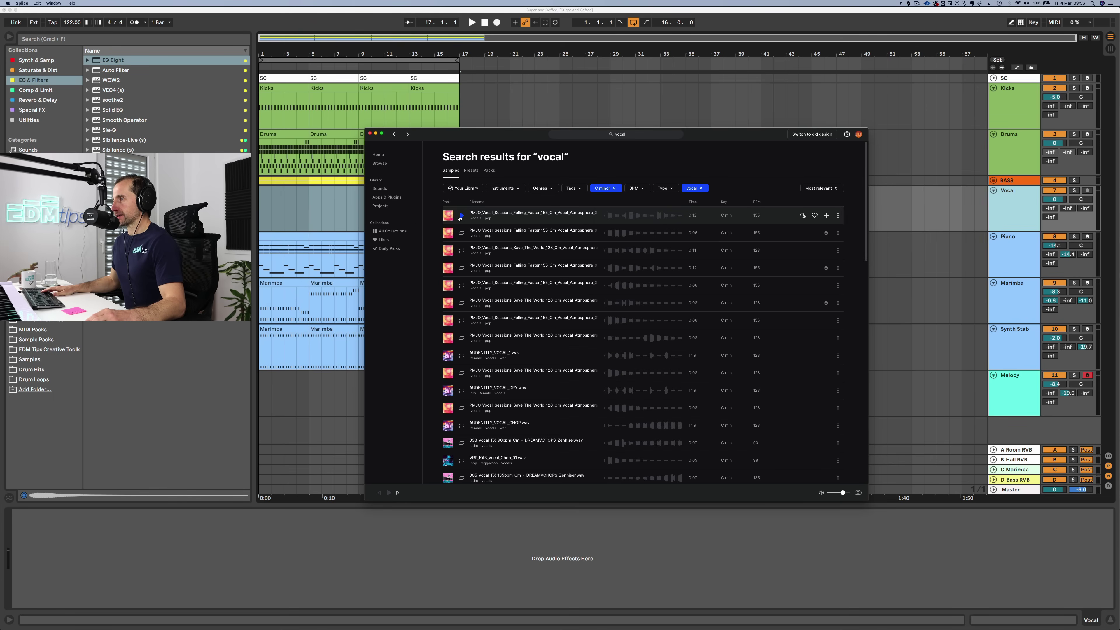
Step: Audition the first six C minor vocal samples and return to the fourth, Falling_Faster_155_Cm_Vocal_Atmosphere_03
click(461, 216)
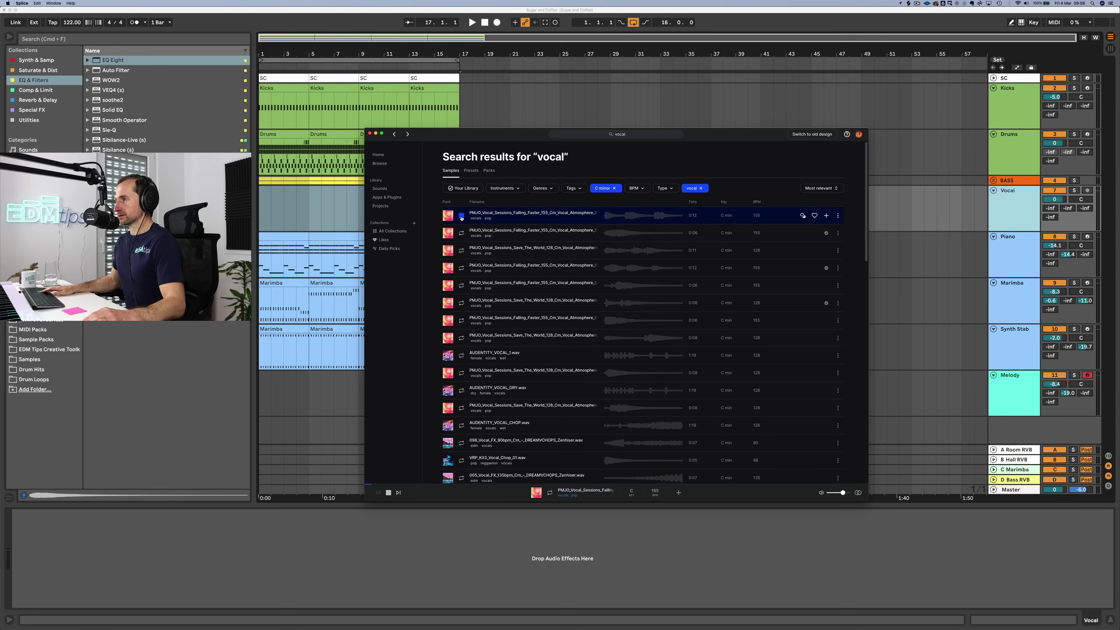
click(461, 234)
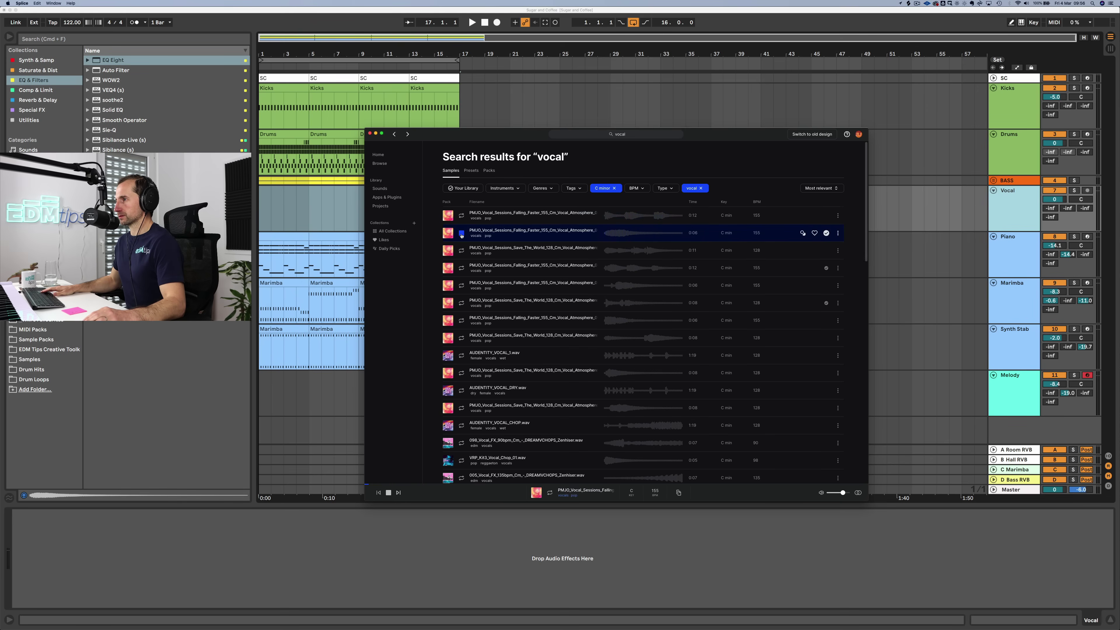
click(462, 251)
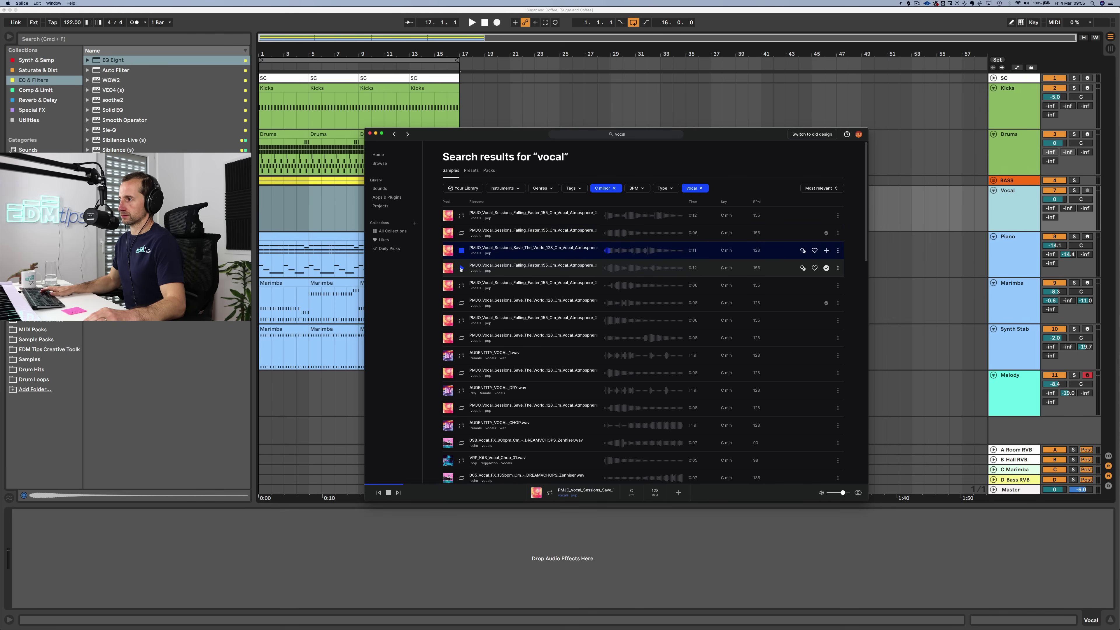
click(461, 268)
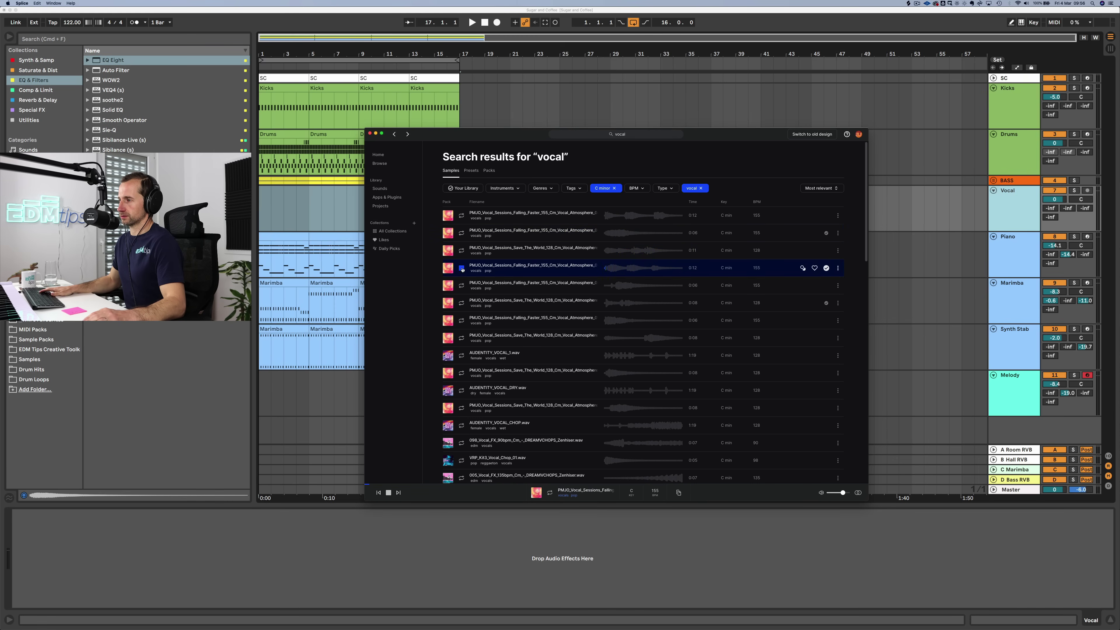
click(462, 286)
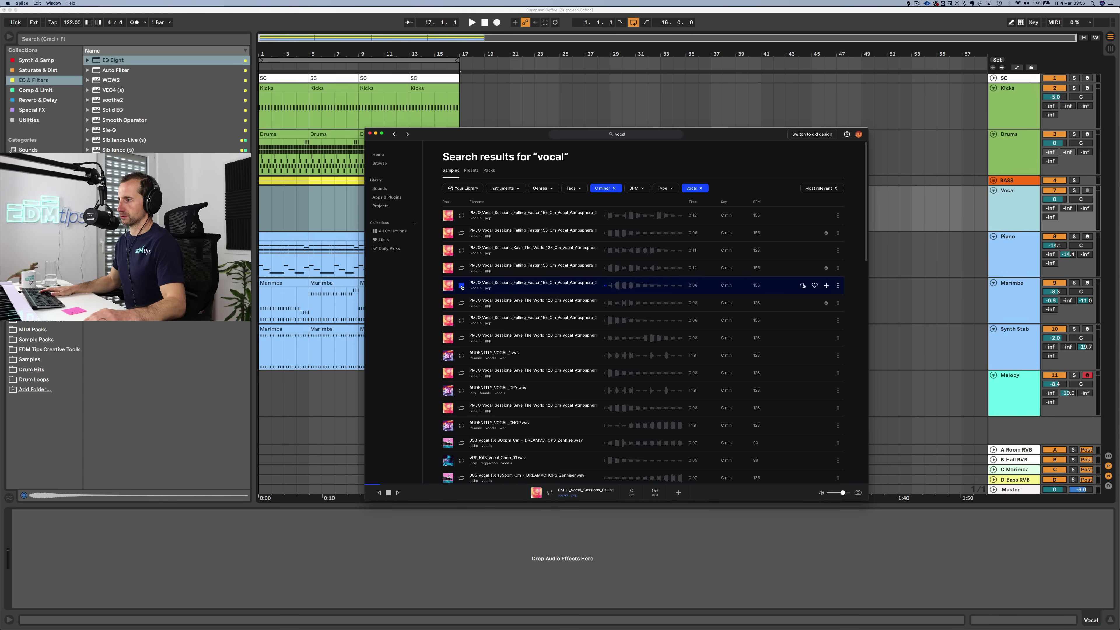
click(462, 303)
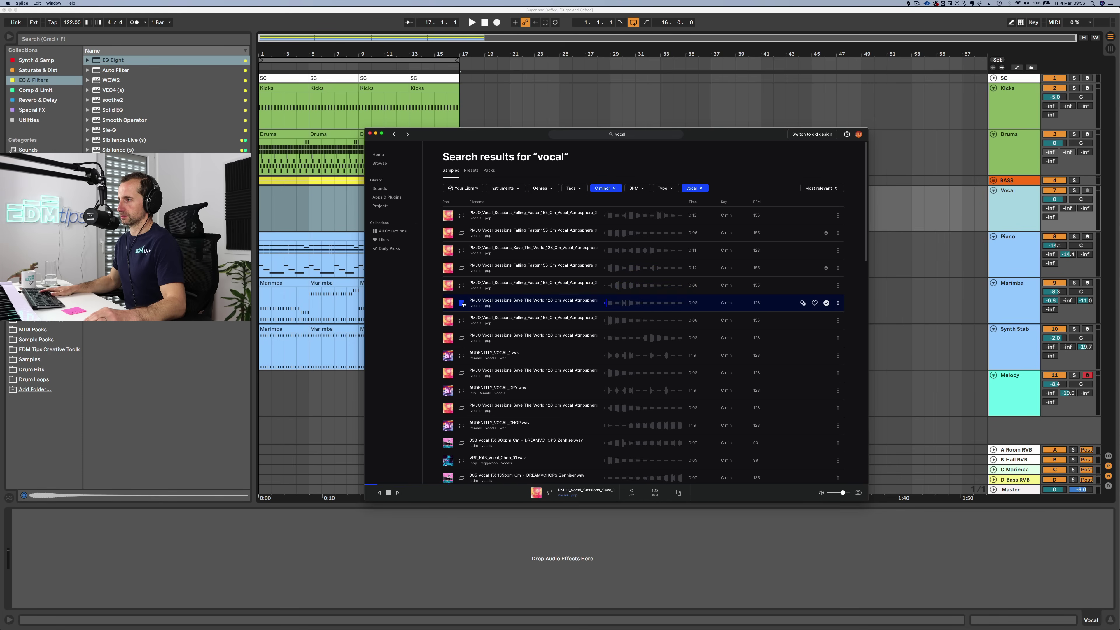
click(462, 285)
click(462, 269)
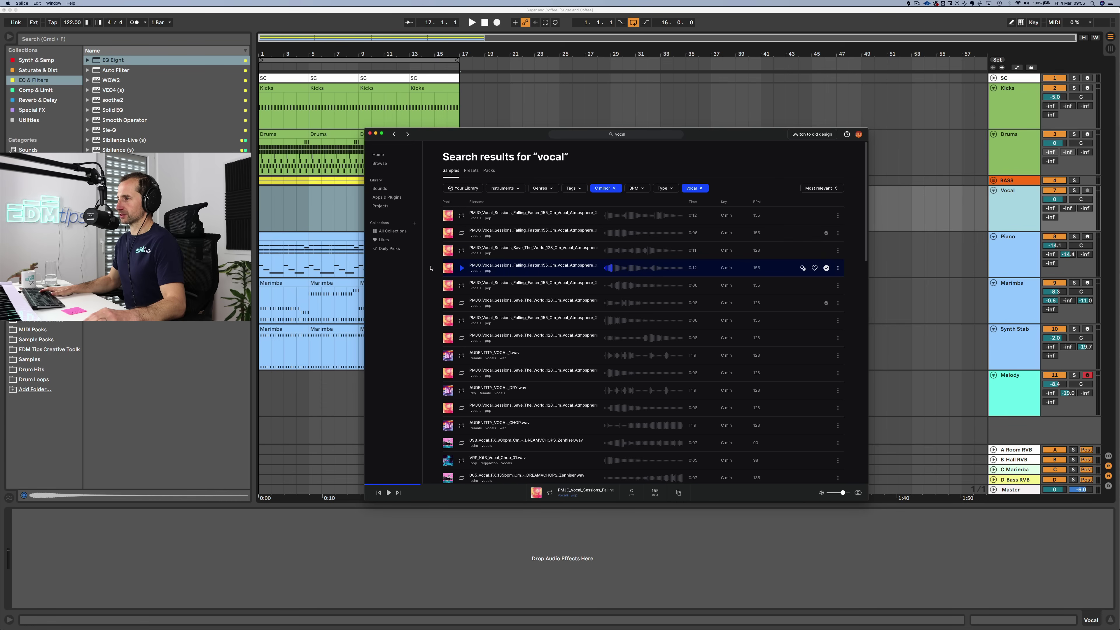
Step: Place the fourth vocal sample on the Vocal track at bar 1 and close the Splice window
drag(451, 265, 261, 222)
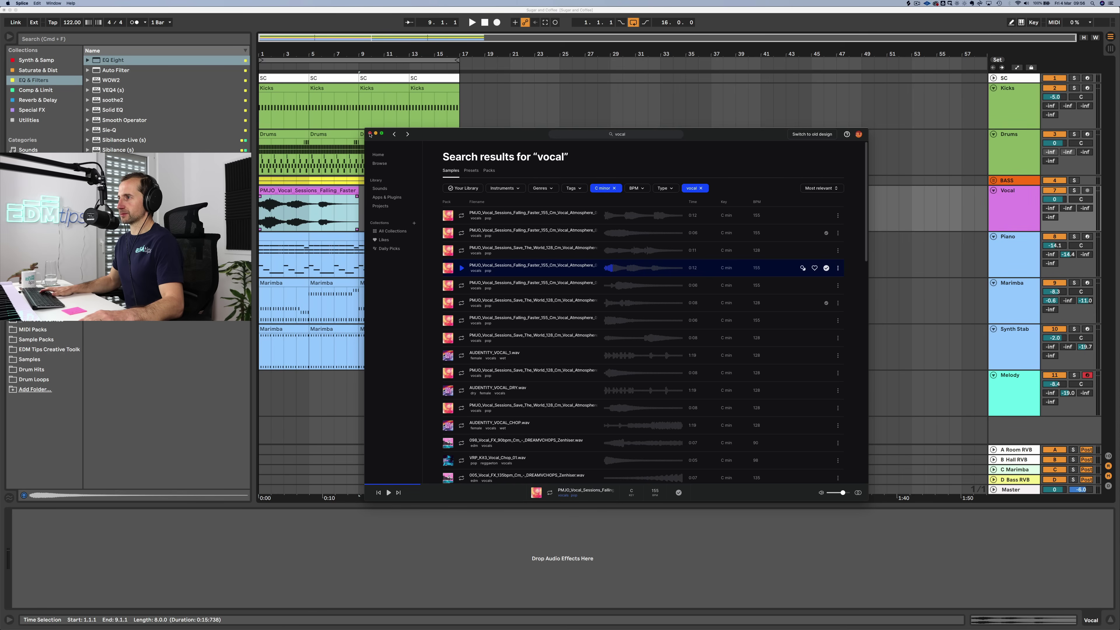
click(369, 133)
click(358, 195)
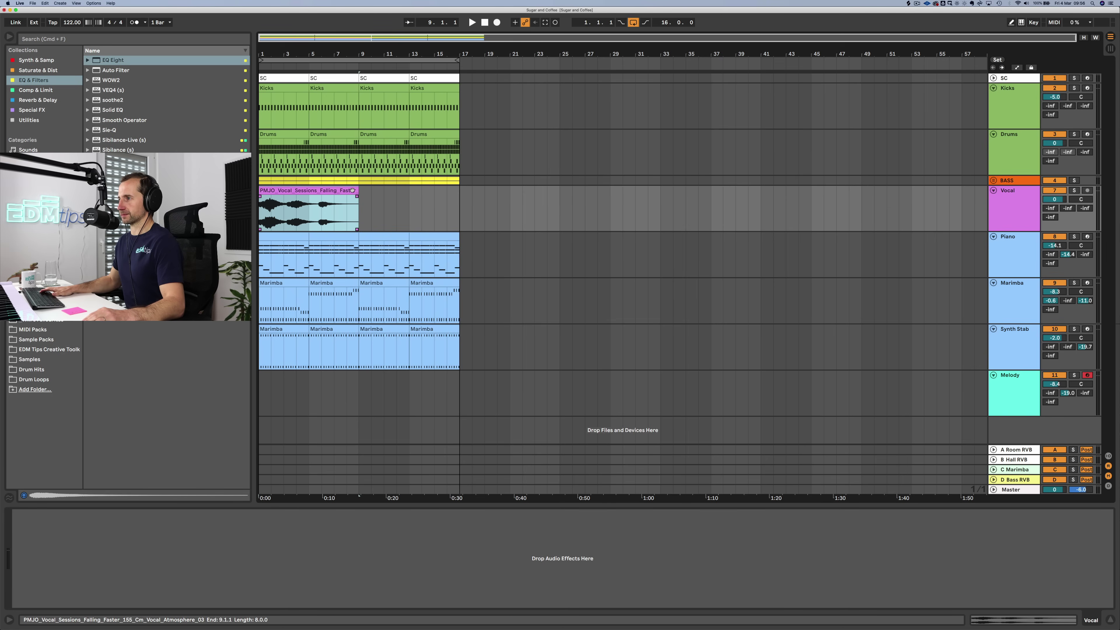
Step: Set the vocal clip's warp mode to Complex Pro
double_click(349, 191)
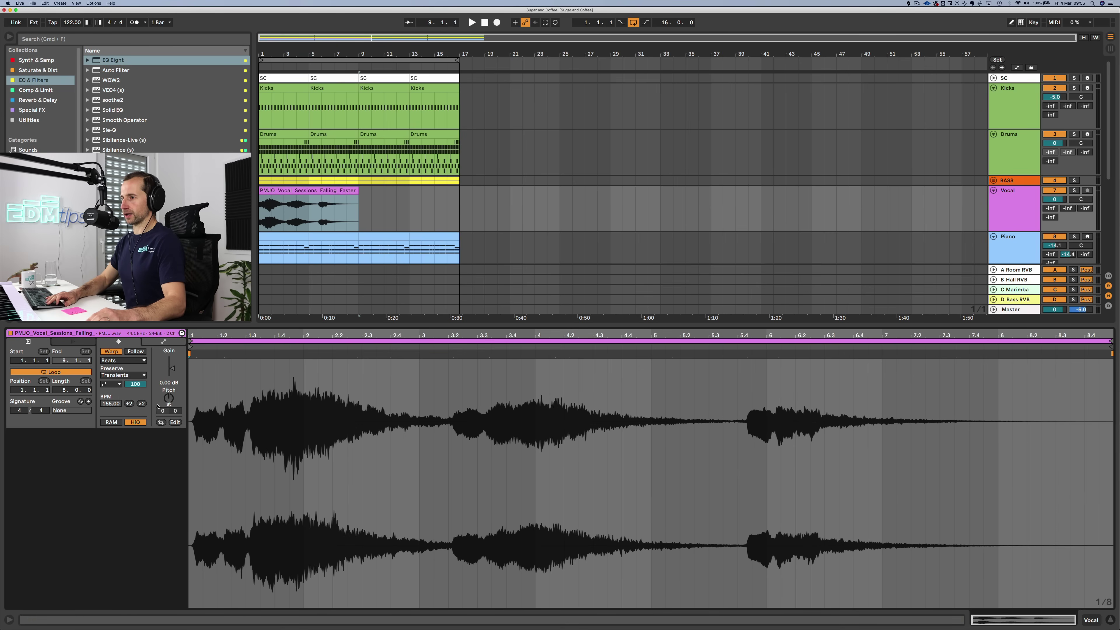
key(shift+Tab)
drag(272, 54, 424, 161)
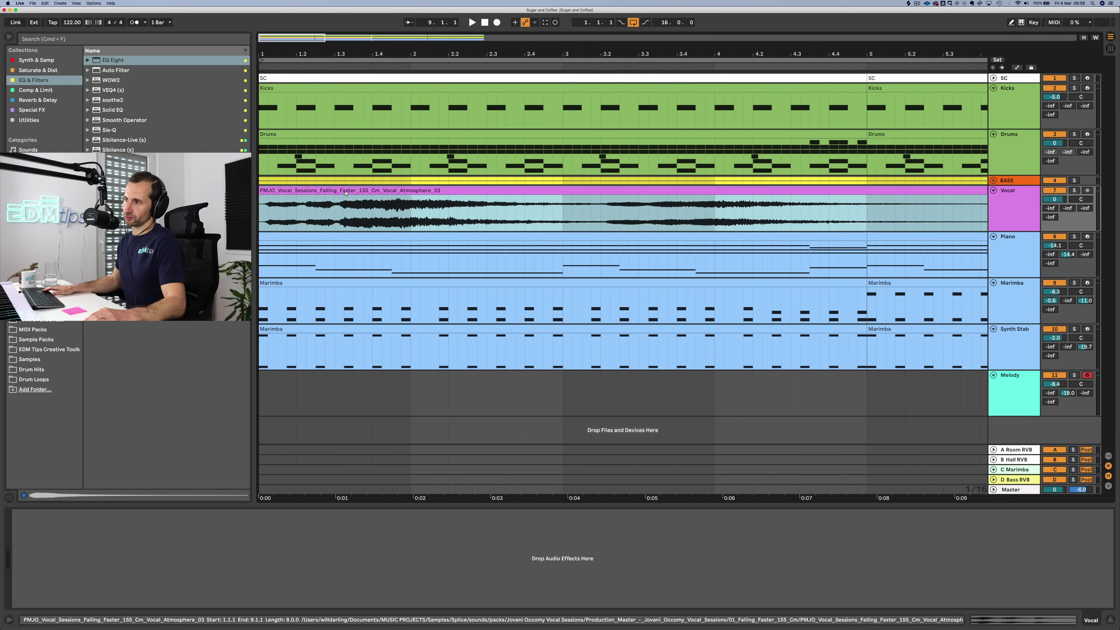
double_click(361, 190)
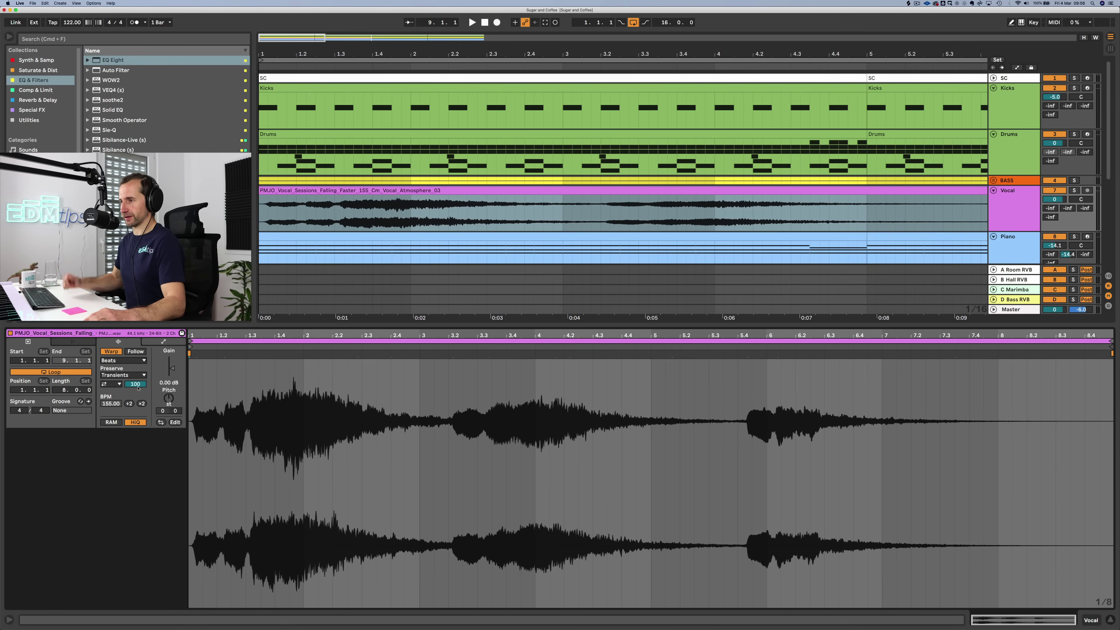
click(137, 361)
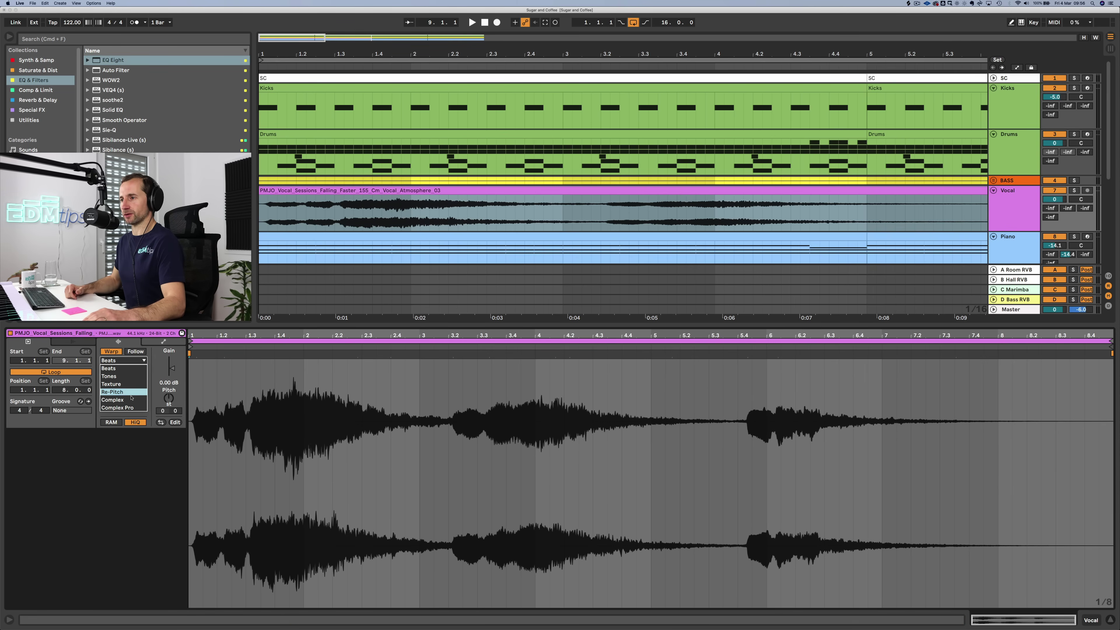
click(131, 409)
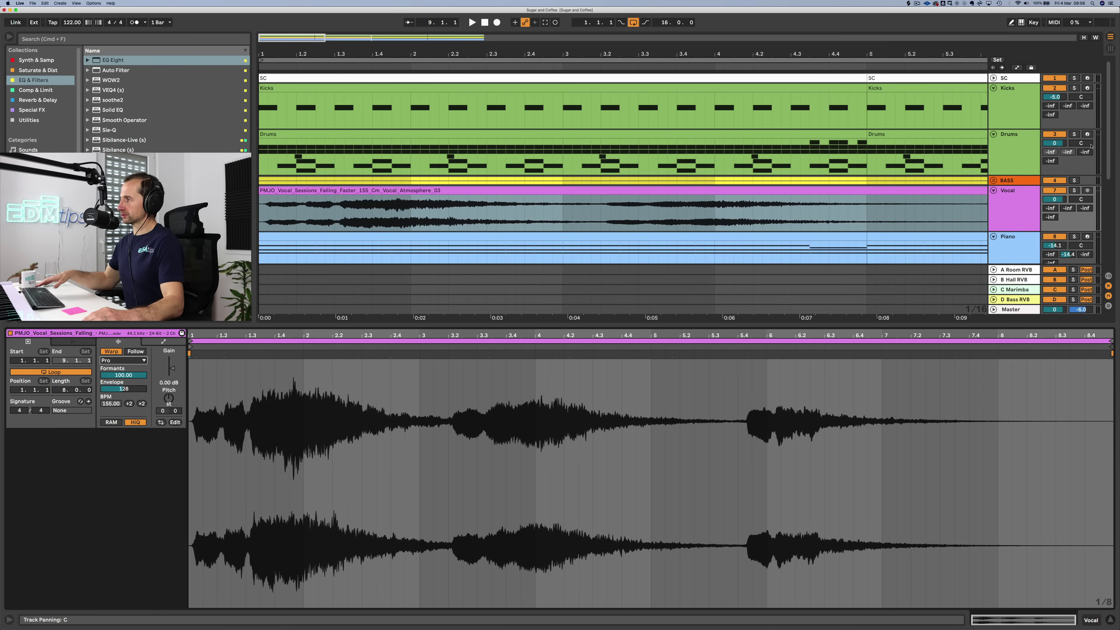
Step: Lower the Vocal track's volume to -6.8 dB while auditioning the vocal soloed and with the full loop
drag(1059, 199, 1058, 202)
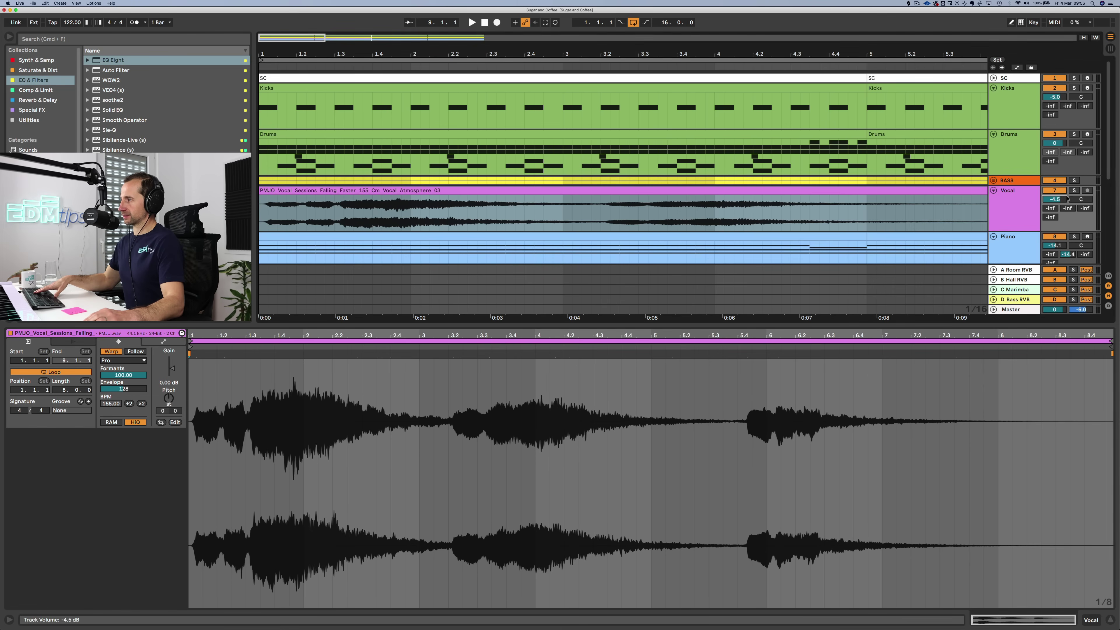
click(1074, 190)
key(space)
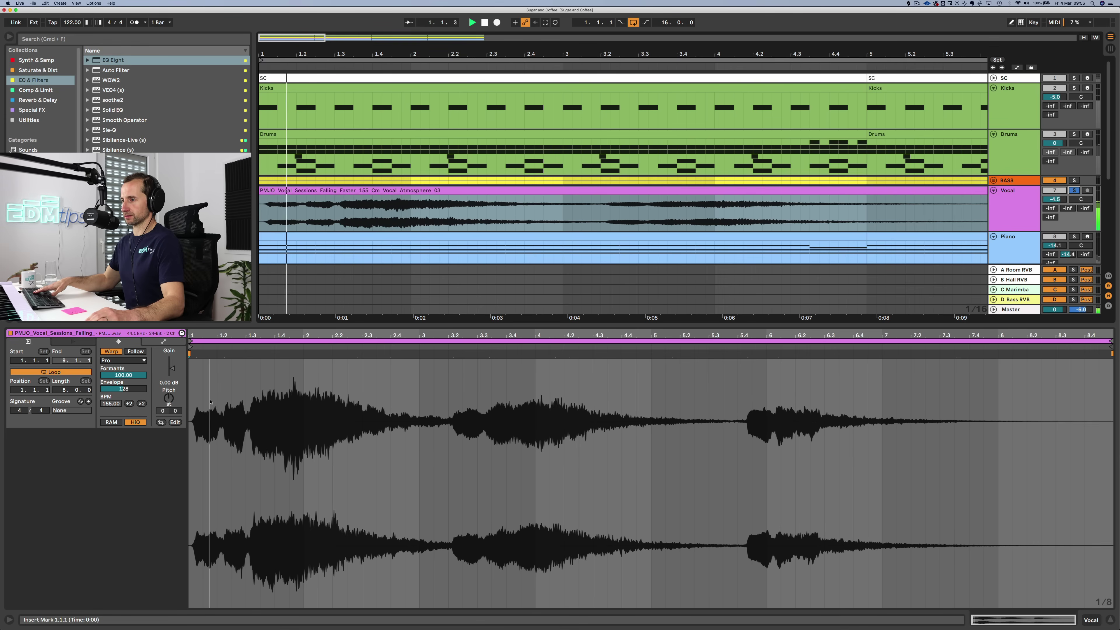
key(space)
click(1075, 190)
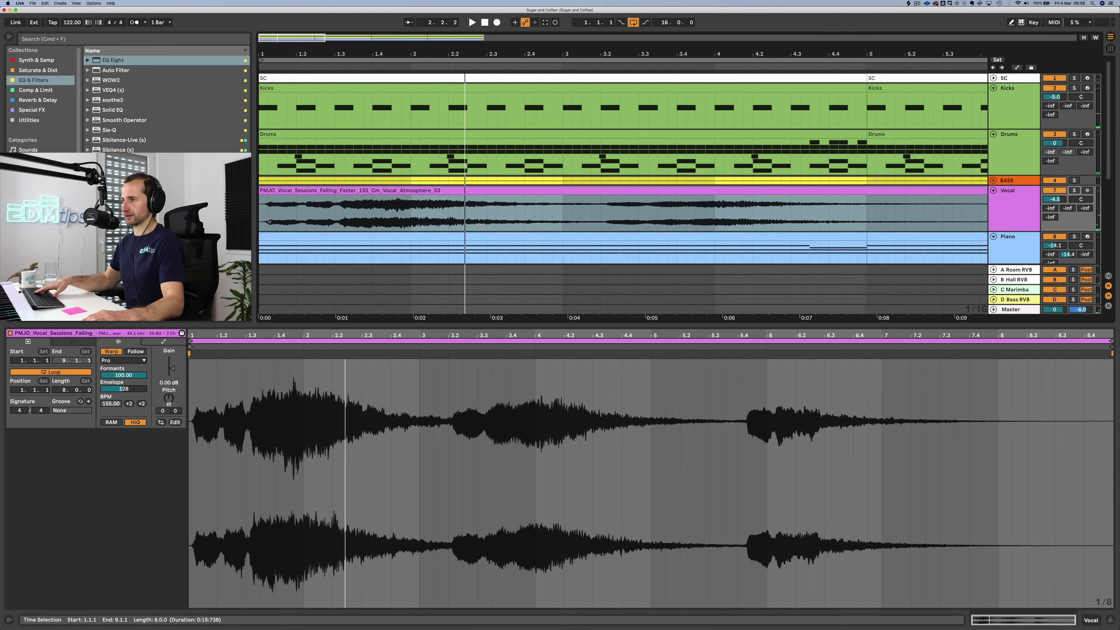
click(268, 191)
key(space)
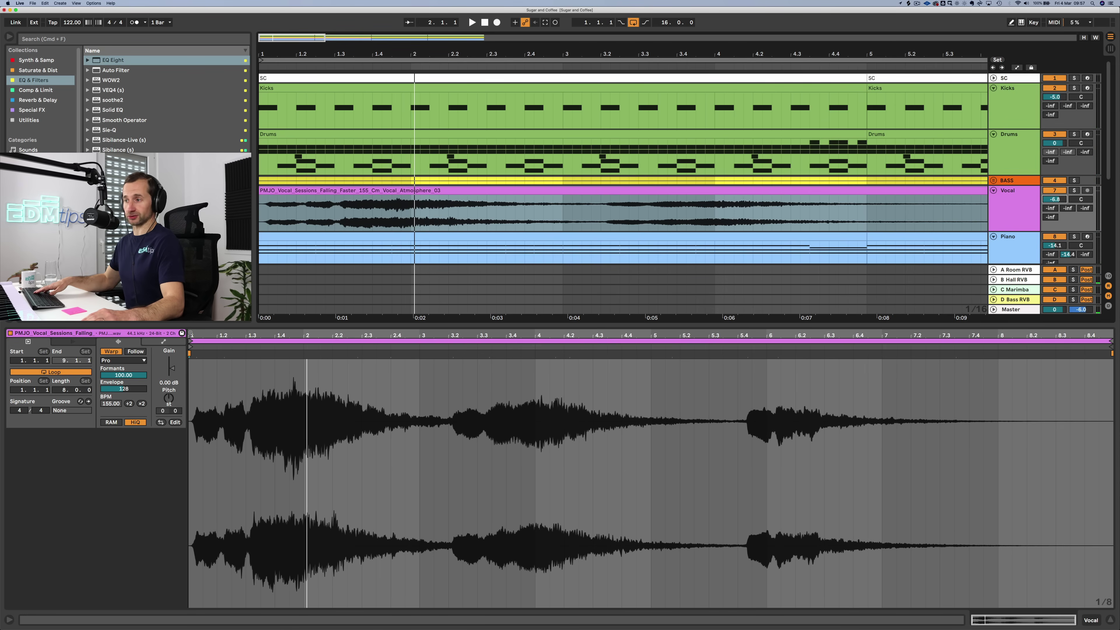
Step: Move the vocal clip's start marker to 1.1.2, at the onset of the first phrase, checking its timing in playback
drag(190, 336, 189, 385)
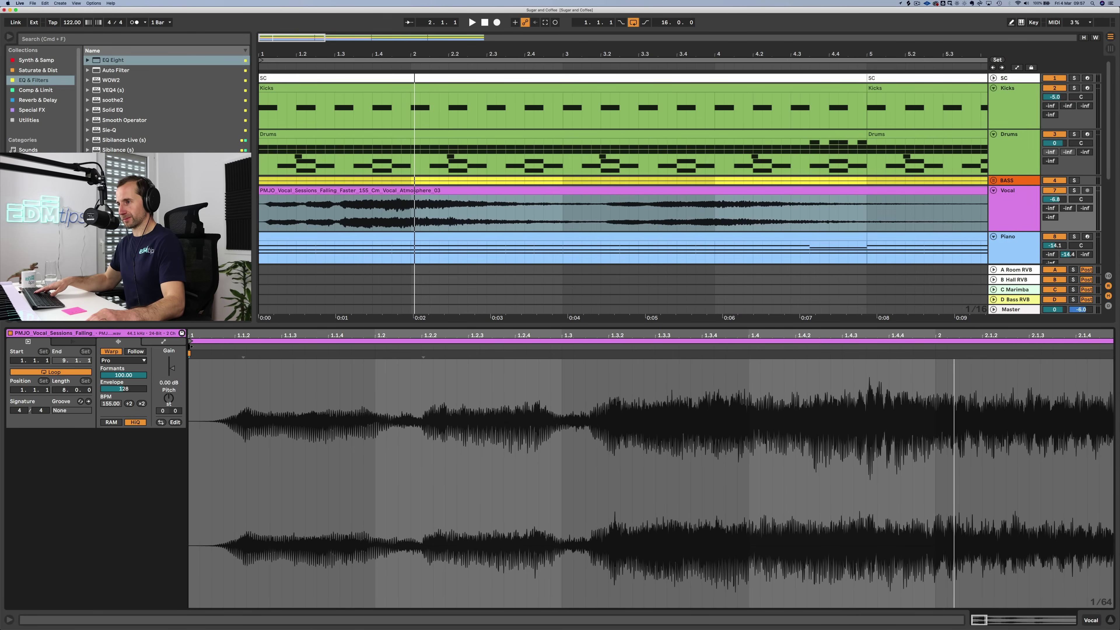
click(225, 346)
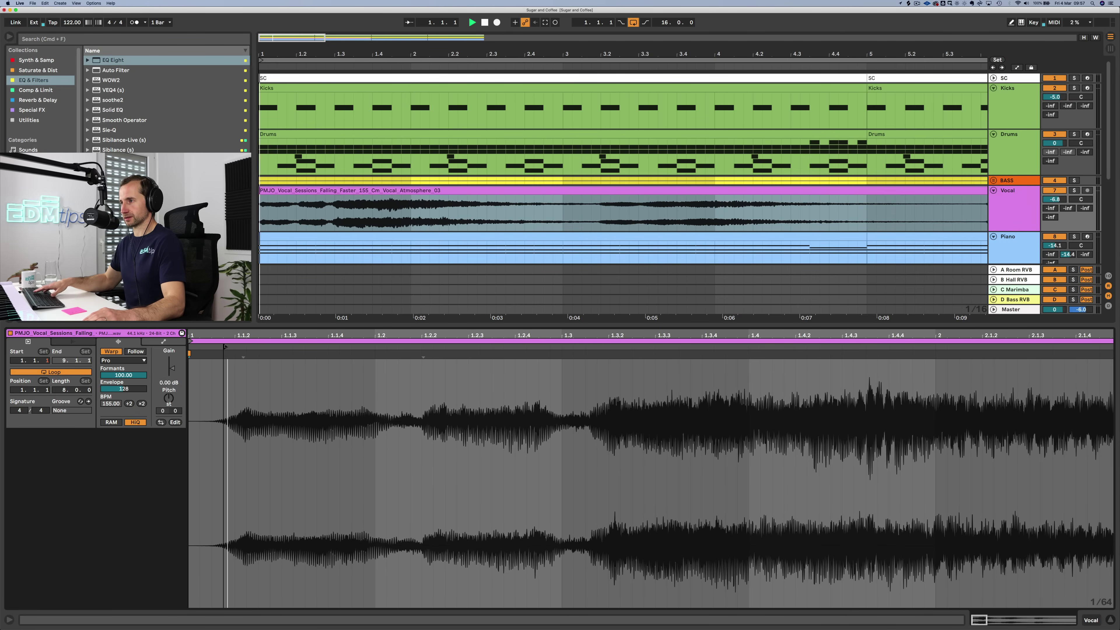
key(space)
key(space)
drag(225, 346, 231, 348)
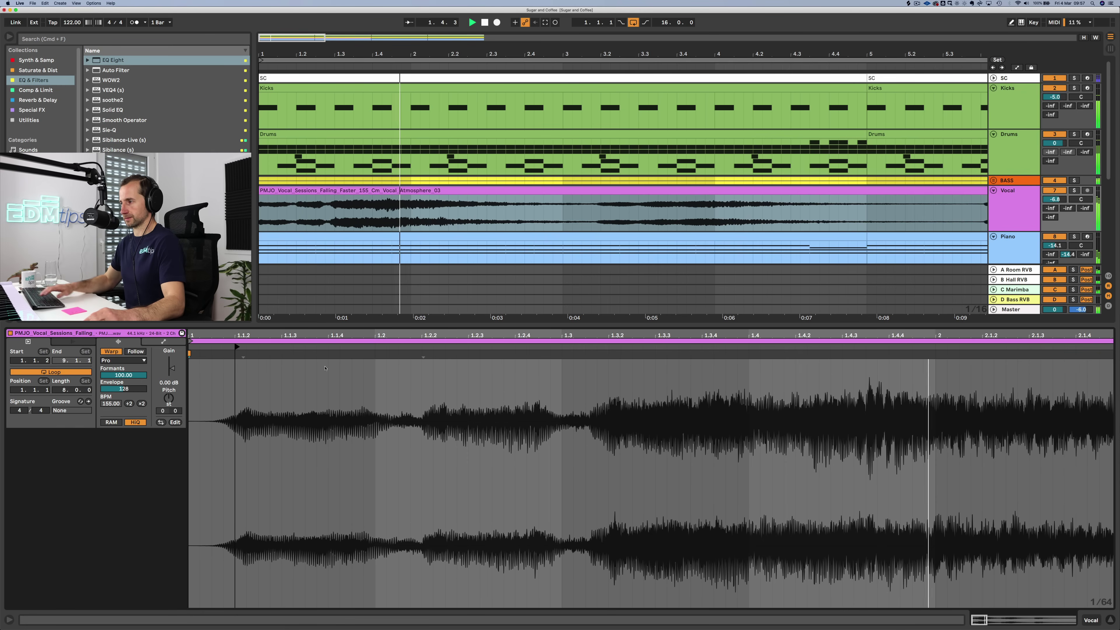
Step: Trim the end of the vocal clip back to about the middle of bar 8
key(shift+Tab)
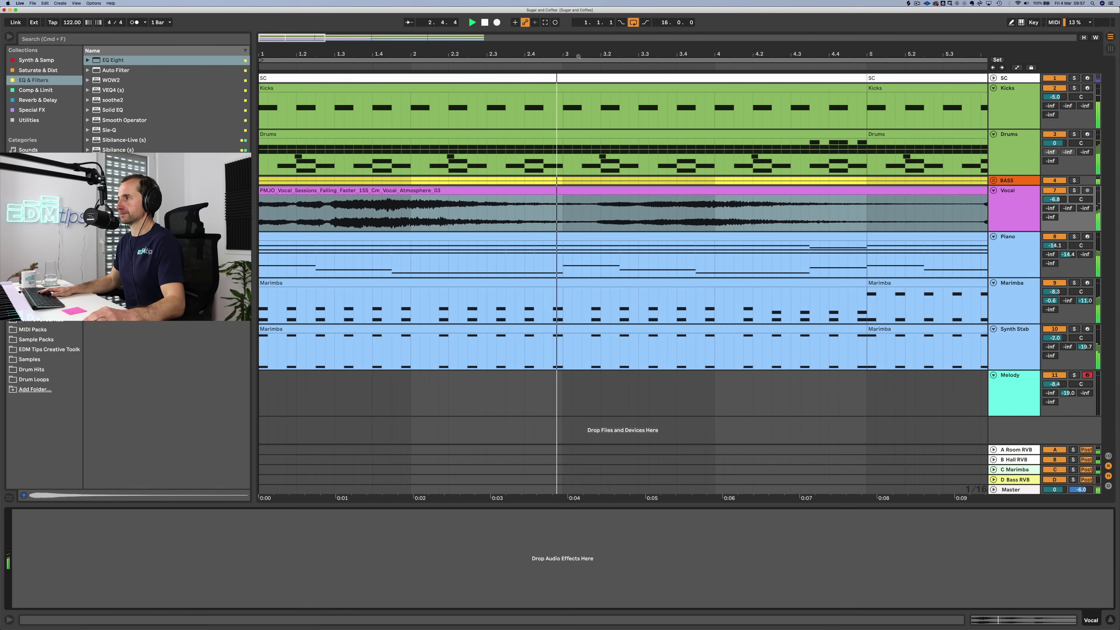
drag(582, 55, 583, 4)
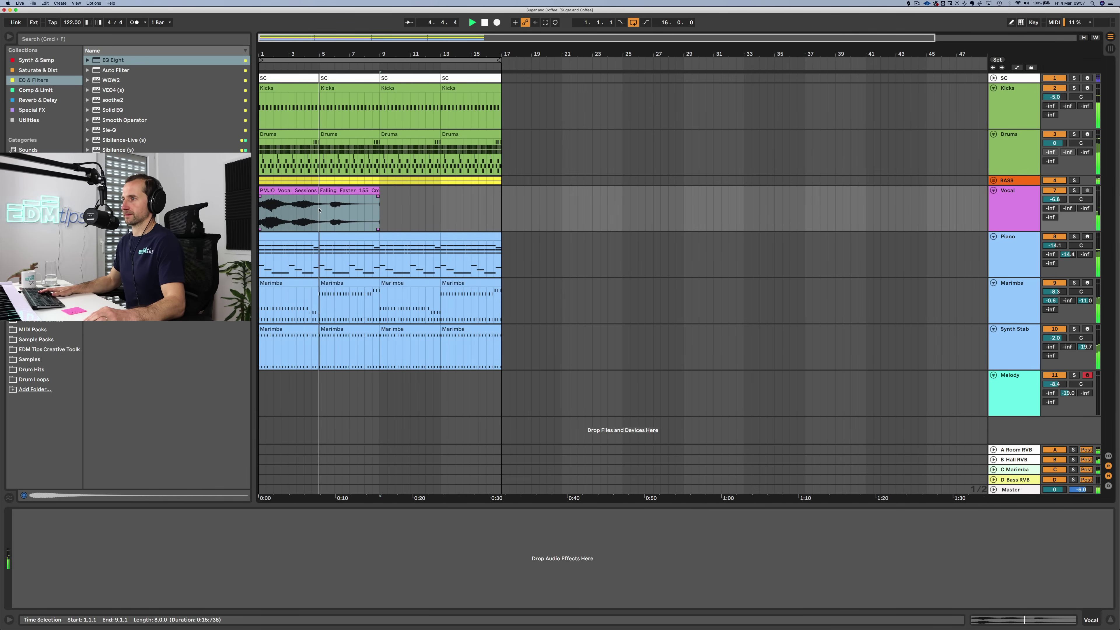
click(316, 190)
mouse_move(379, 203)
mouse_down()
mouse_move(434, 203)
mouse_move(365, 203)
mouse_move(381, 199)
mouse_move(371, 194)
mouse_up()
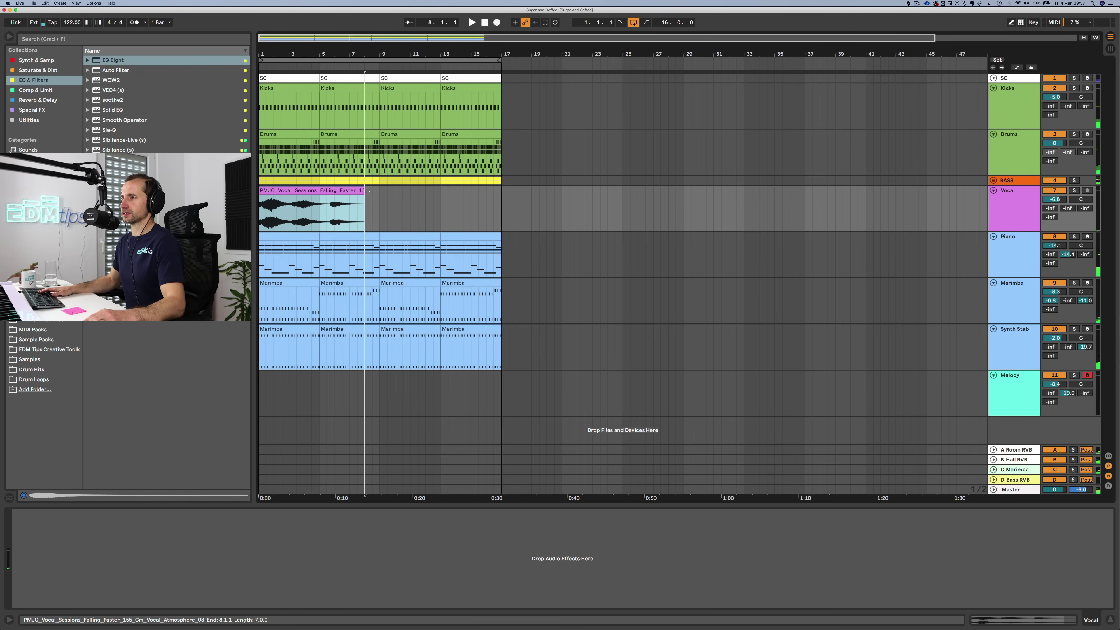
Step: Split the vocal clip between its phrases, at 5.3.1 and at bar 3
click(327, 206)
key(super+e)
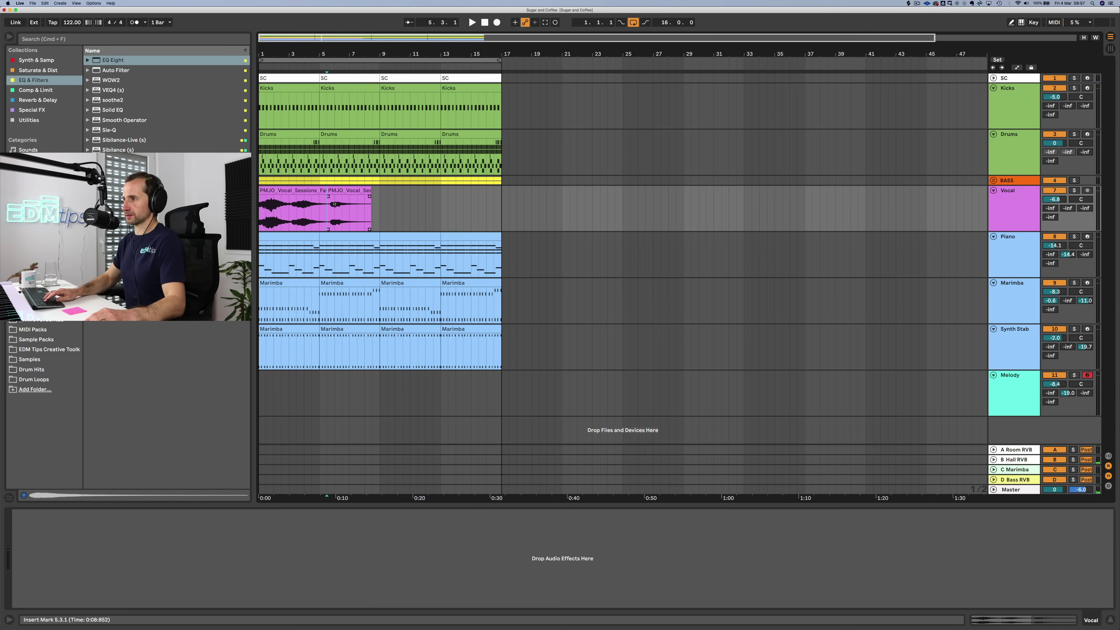
click(290, 210)
key(super+e)
Step: Raise the clip gain of the second vocal phrase to 3.44 dB and of the third to 6.38 dB
double_click(323, 207)
drag(173, 369, 180, 360)
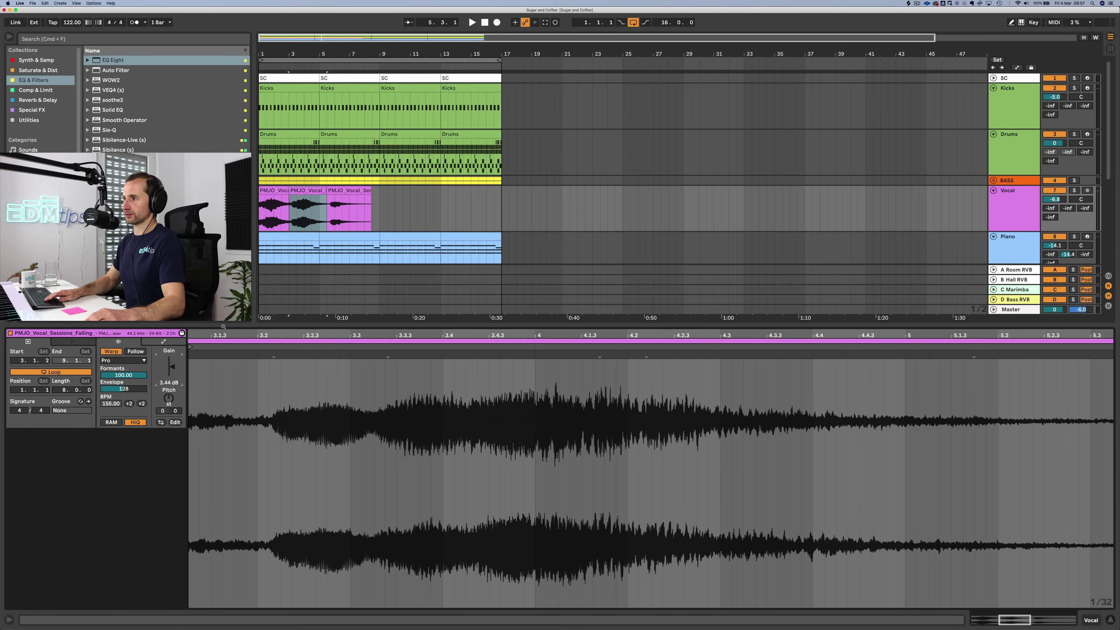
click(354, 191)
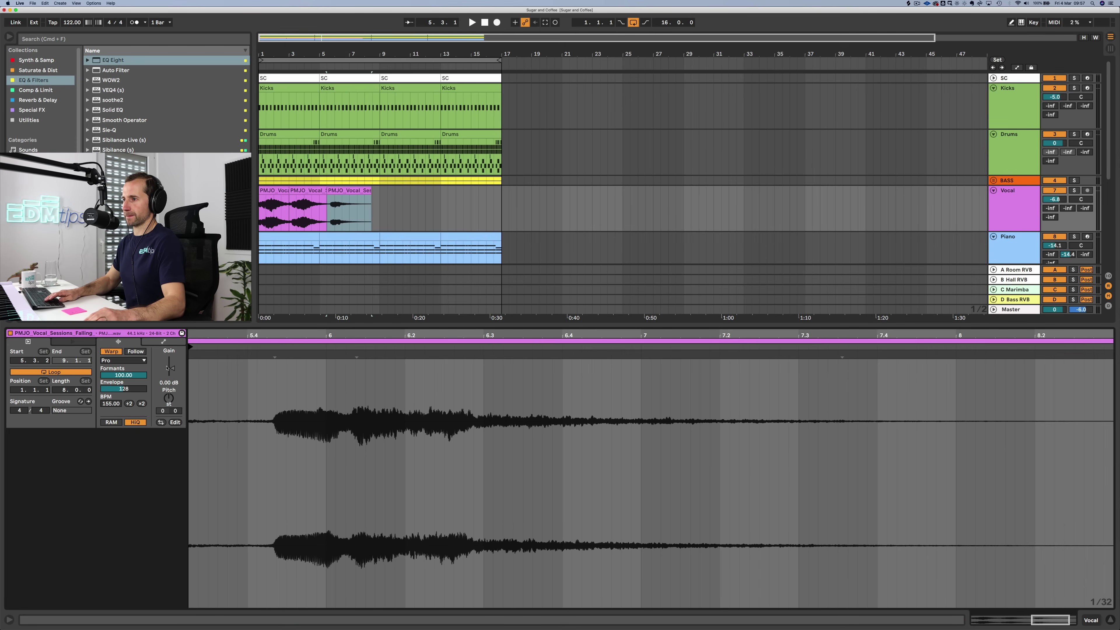
drag(172, 368, 174, 360)
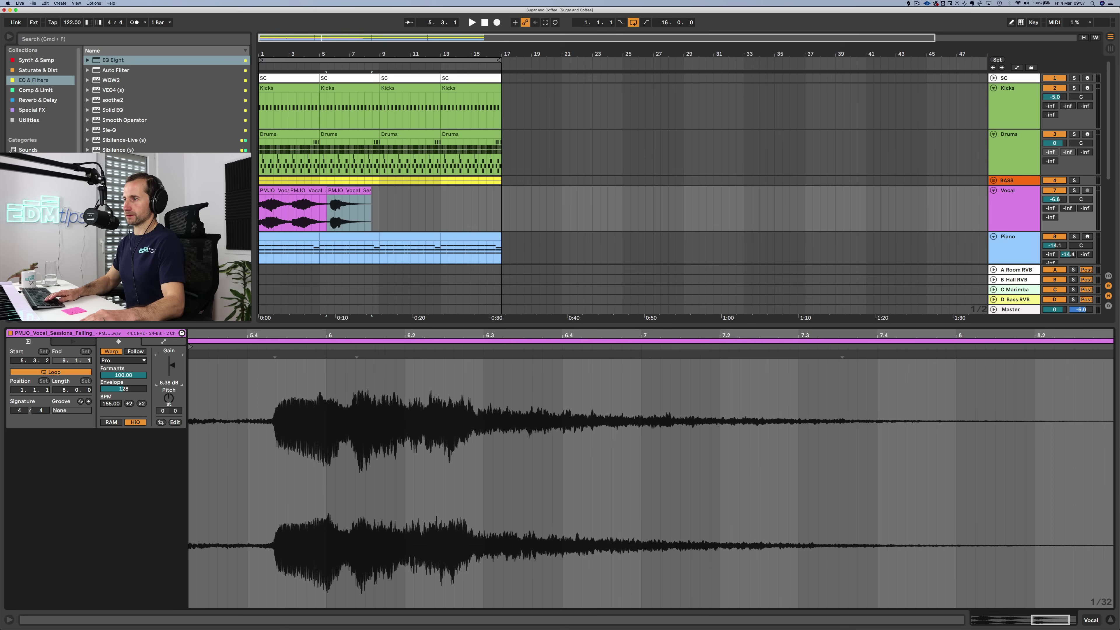
Step: Extend the first vocal clip's end by about one beat past bar 3, over the start of the second clip
click(282, 198)
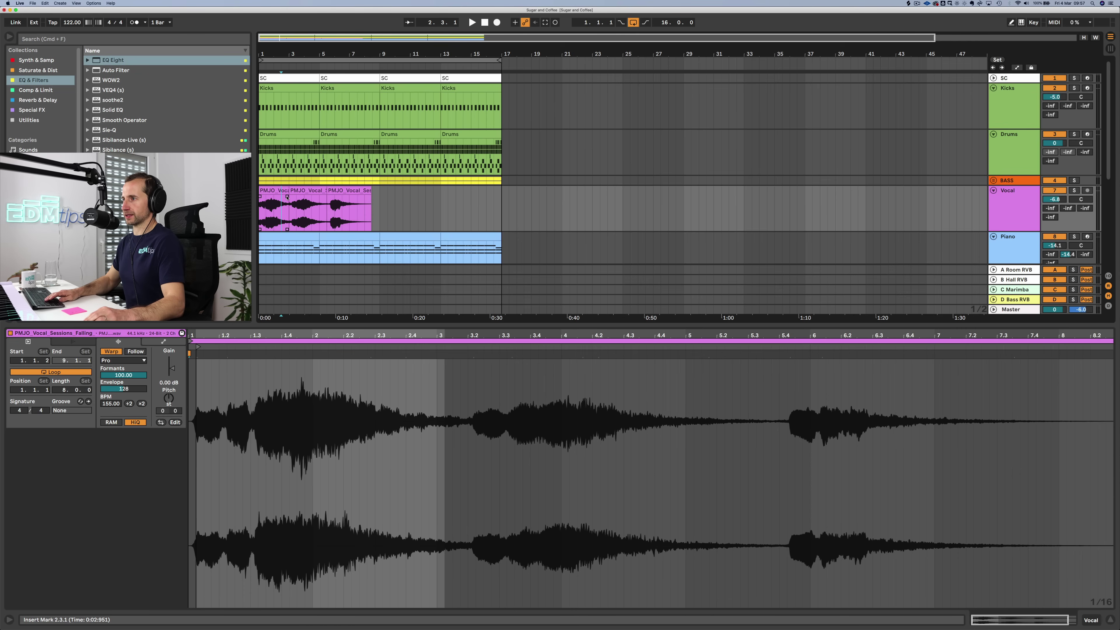
drag(293, 197, 292, 197)
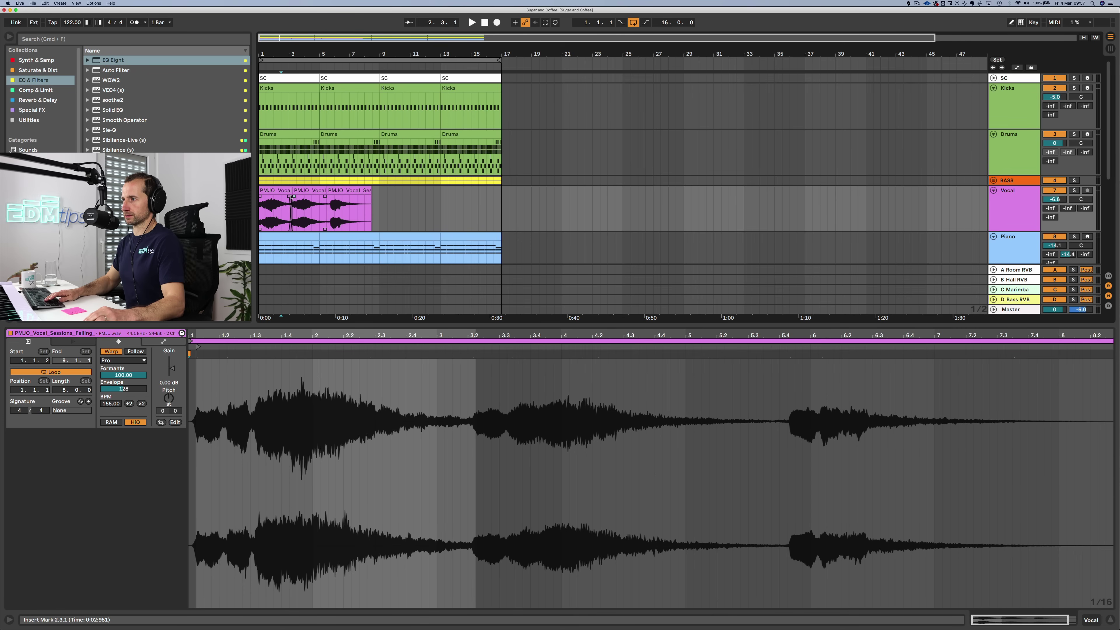
Step: Adjust the transitions between the three vocal clips, overlapping the second clip's end slightly onto the third
click(284, 197)
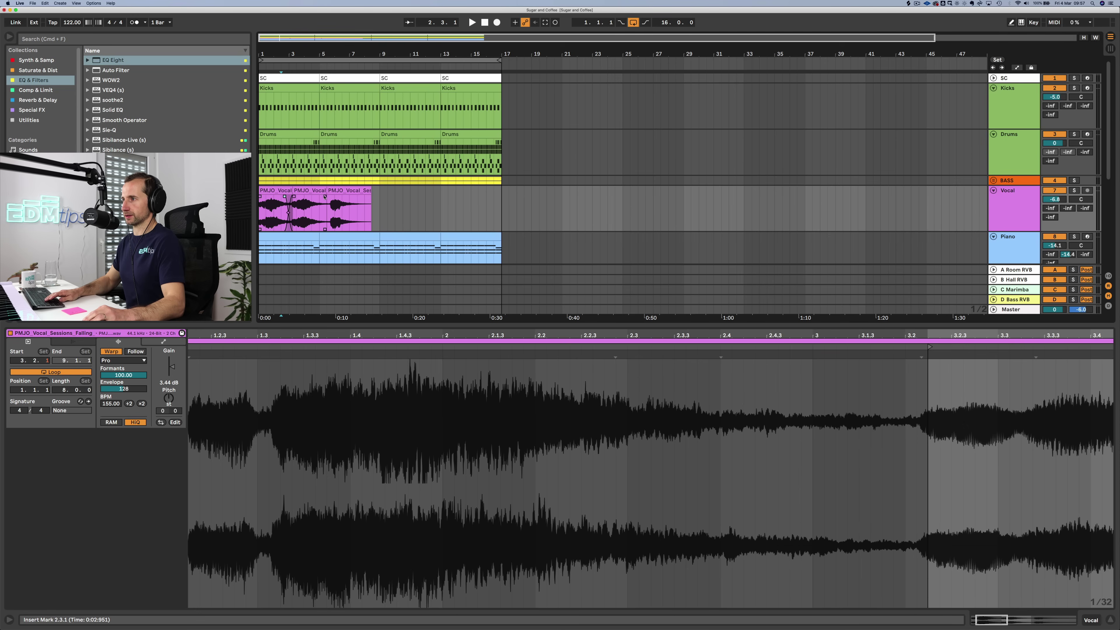
drag(331, 198, 327, 197)
key(space)
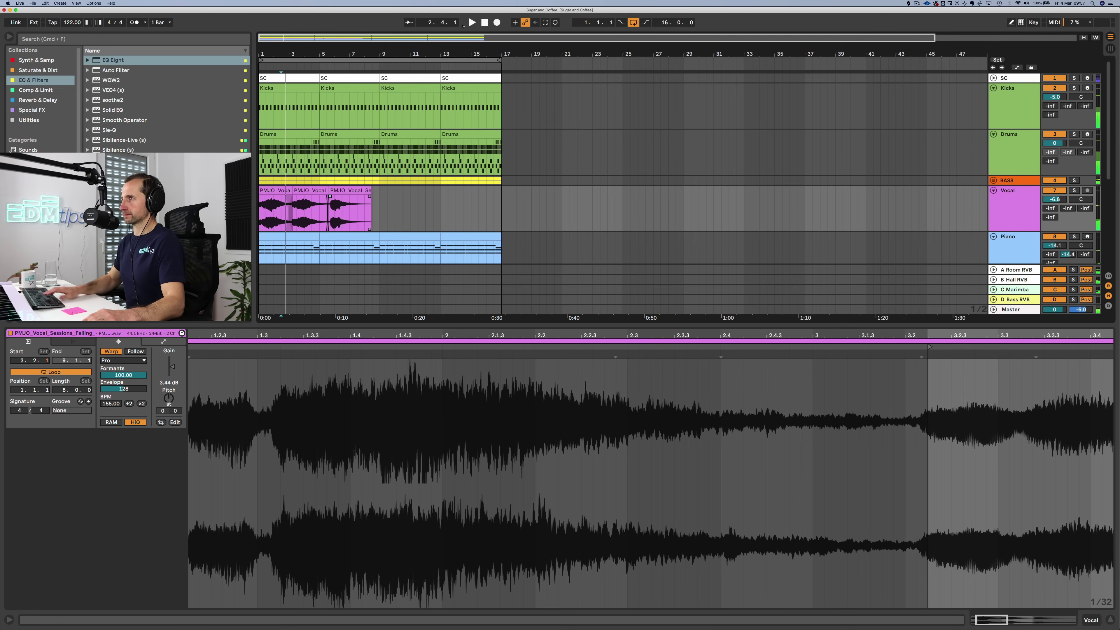
Step: Play the loop and lower the Vocal track's volume to -10.2 dB
click(483, 22)
key(space)
drag(1054, 199, 1054, 208)
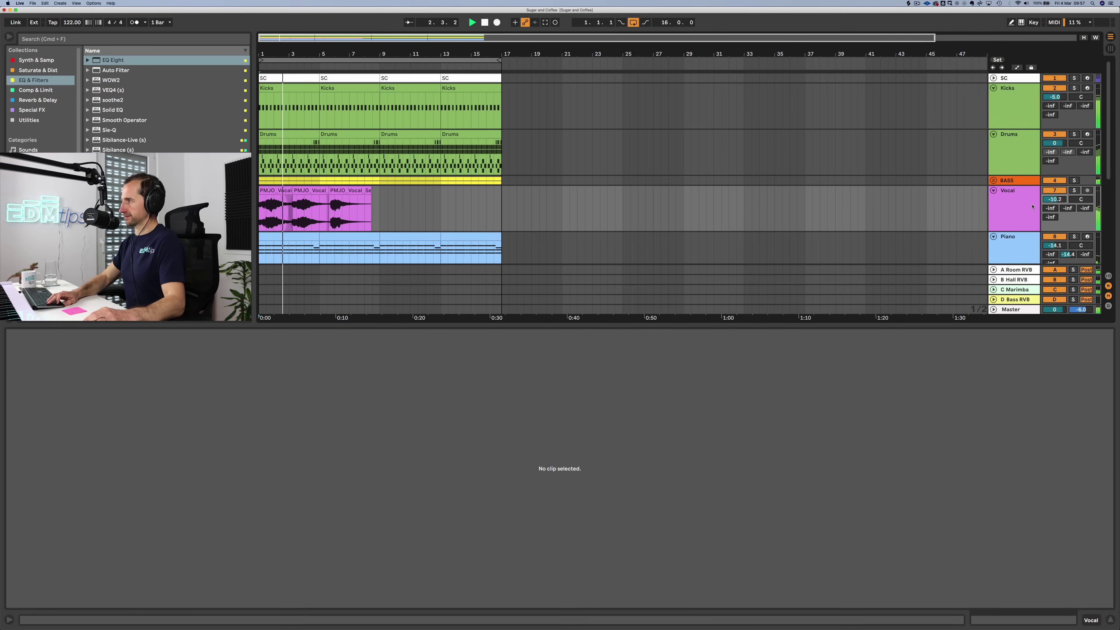
Step: Collapse the Kicks, Drums and Piano tracks, leaving the Vocal track expanded
click(994, 190)
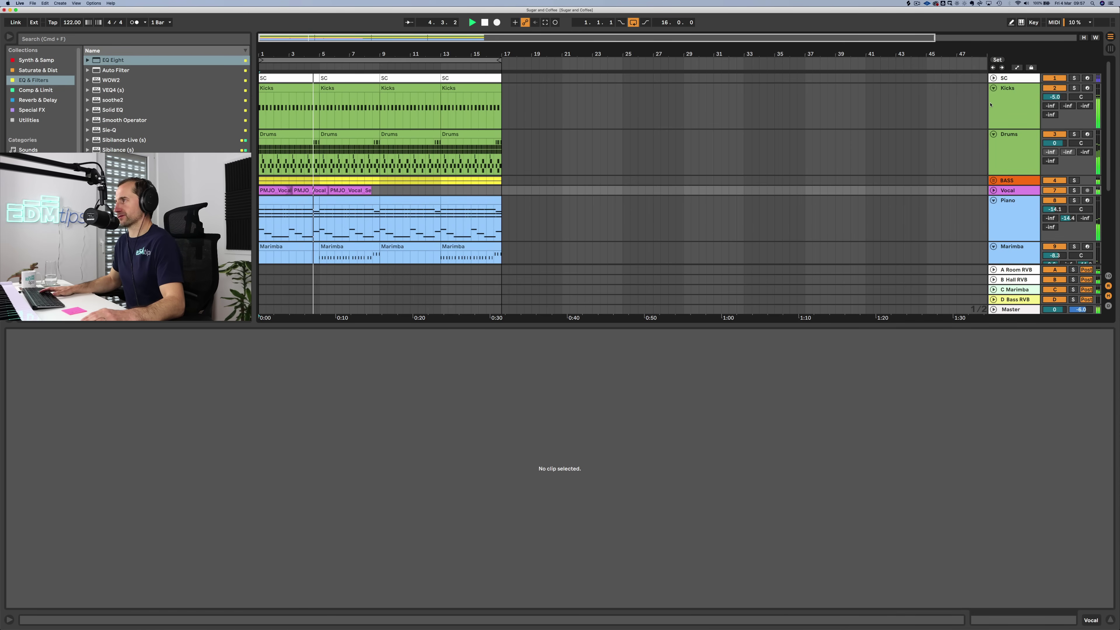
click(994, 88)
click(995, 98)
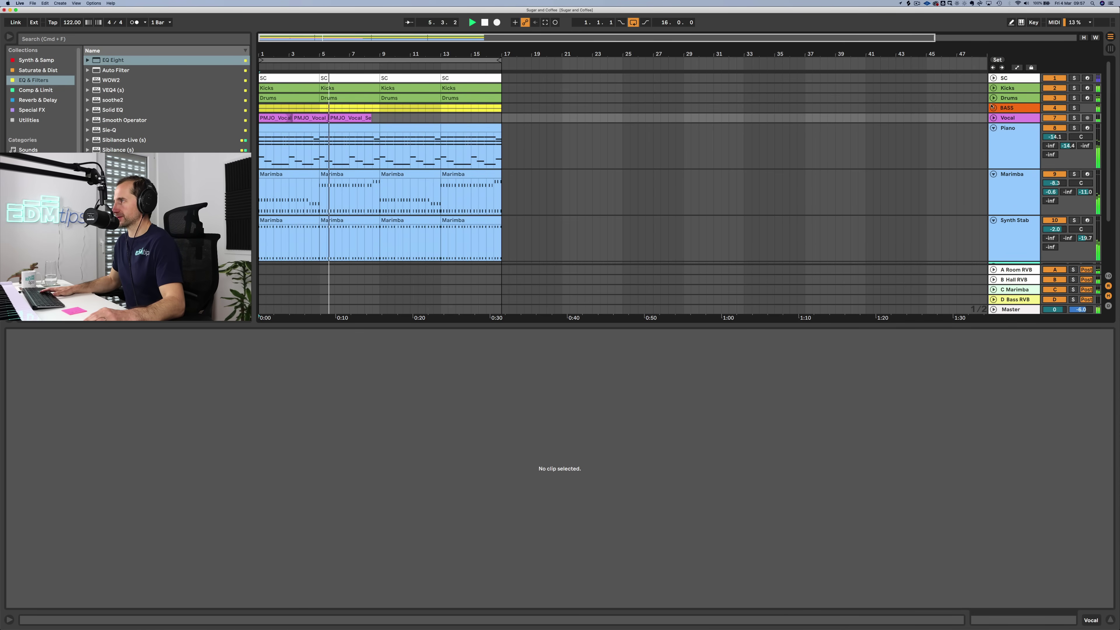
click(995, 128)
click(993, 118)
key(space)
Step: Move the third vocal clip earlier so that it starts at about 5.1.3, checking its timing by playback
drag(337, 54, 338, 58)
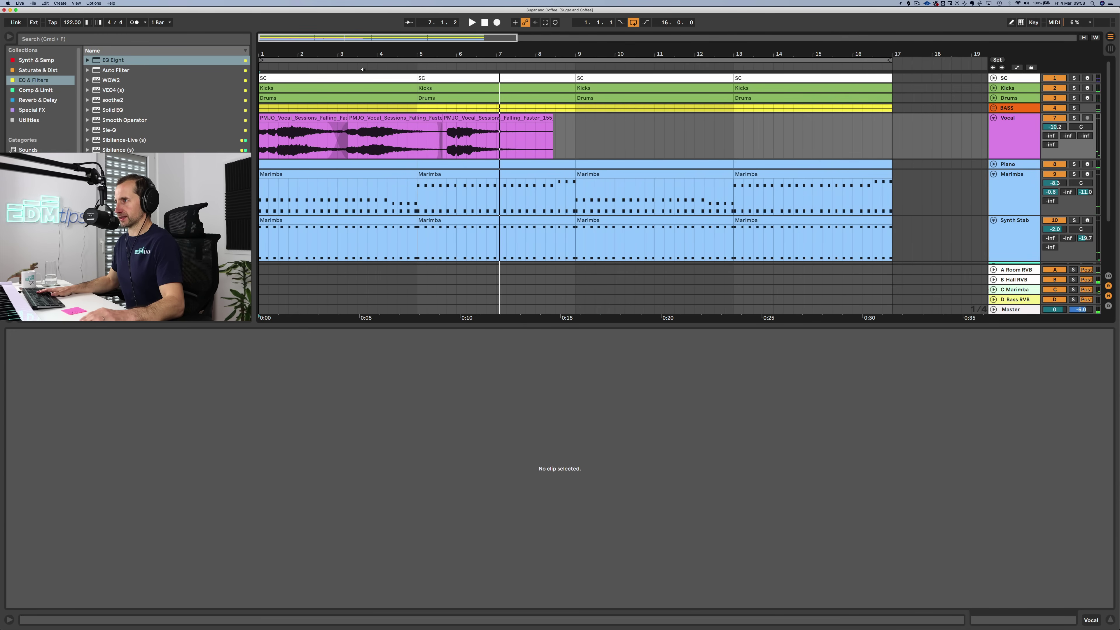
drag(468, 120, 437, 121)
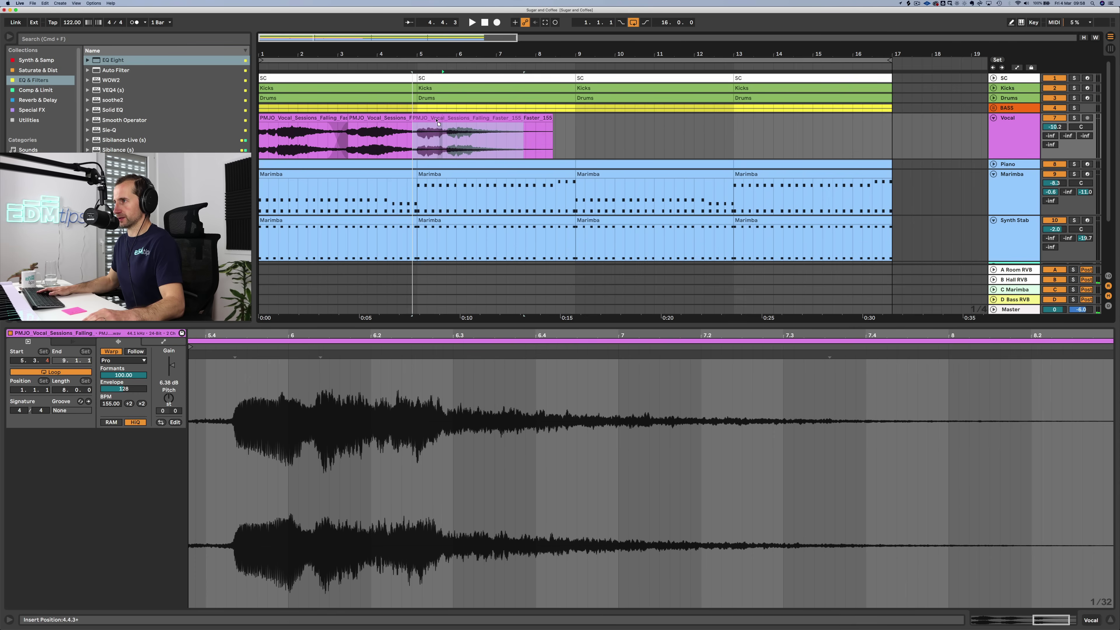
click(390, 67)
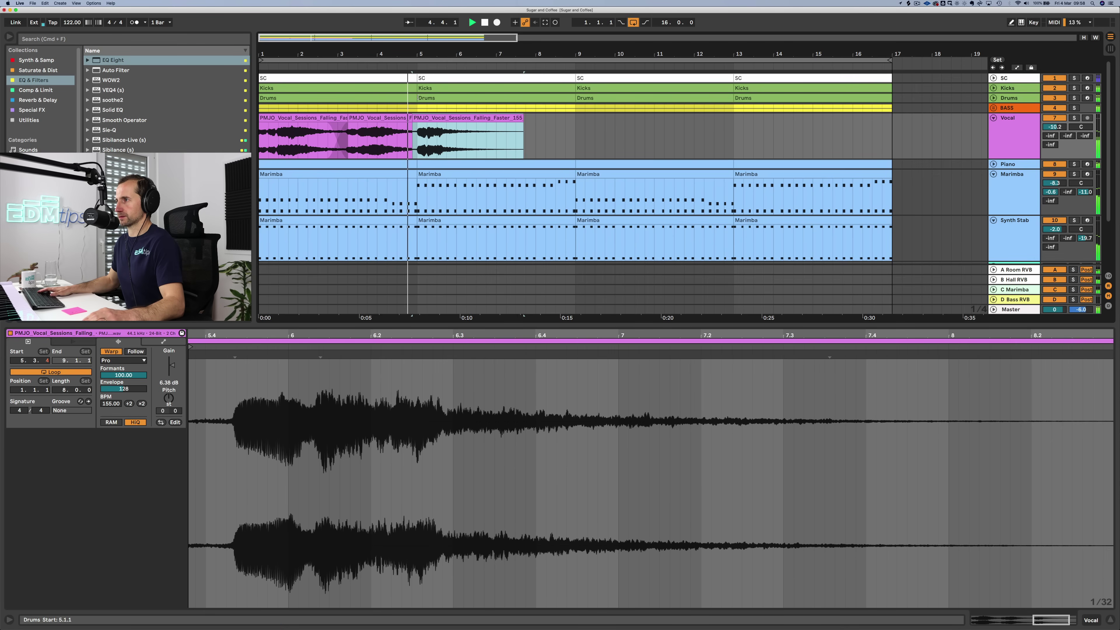
key(space)
drag(418, 115, 428, 115)
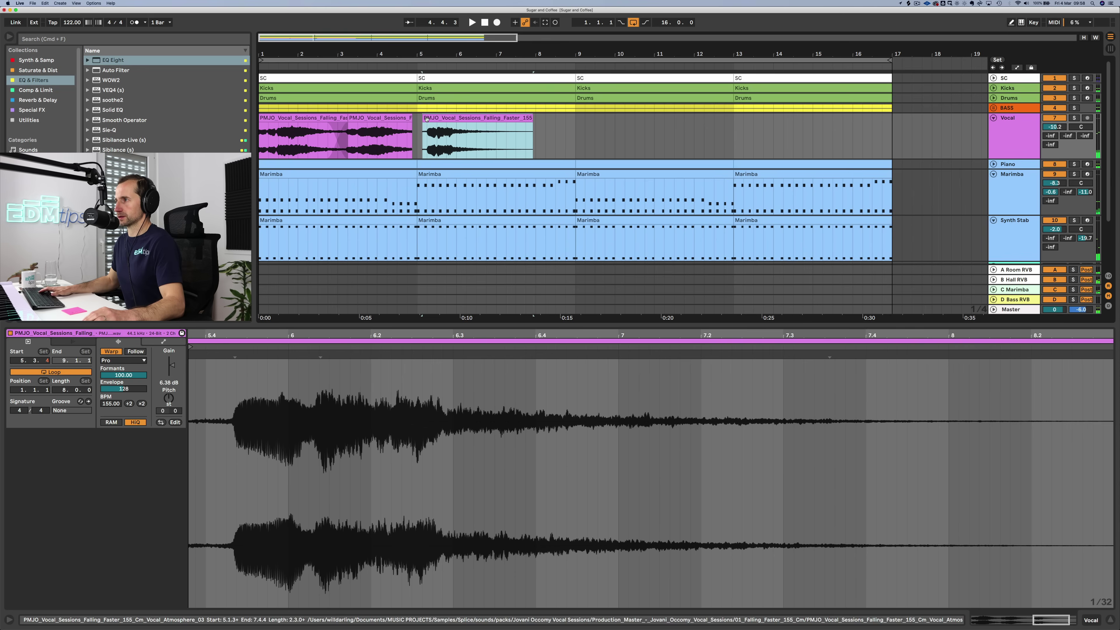
key(space)
Step: Extend the second vocal clip's end to just past bar 5, over the start of the third clip
click(388, 117)
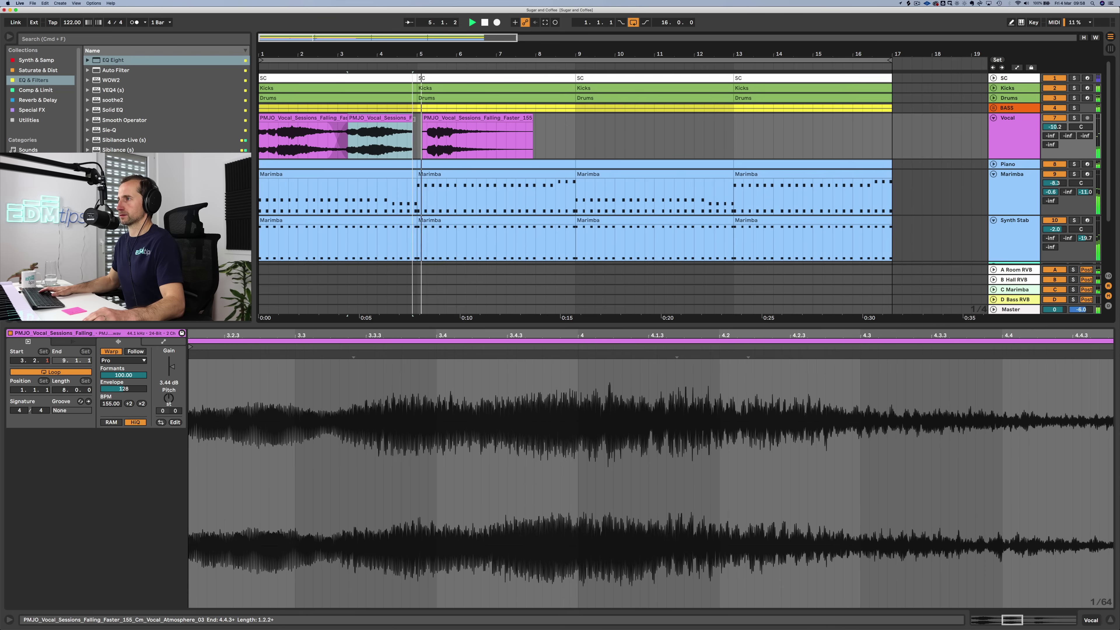
drag(421, 124, 429, 124)
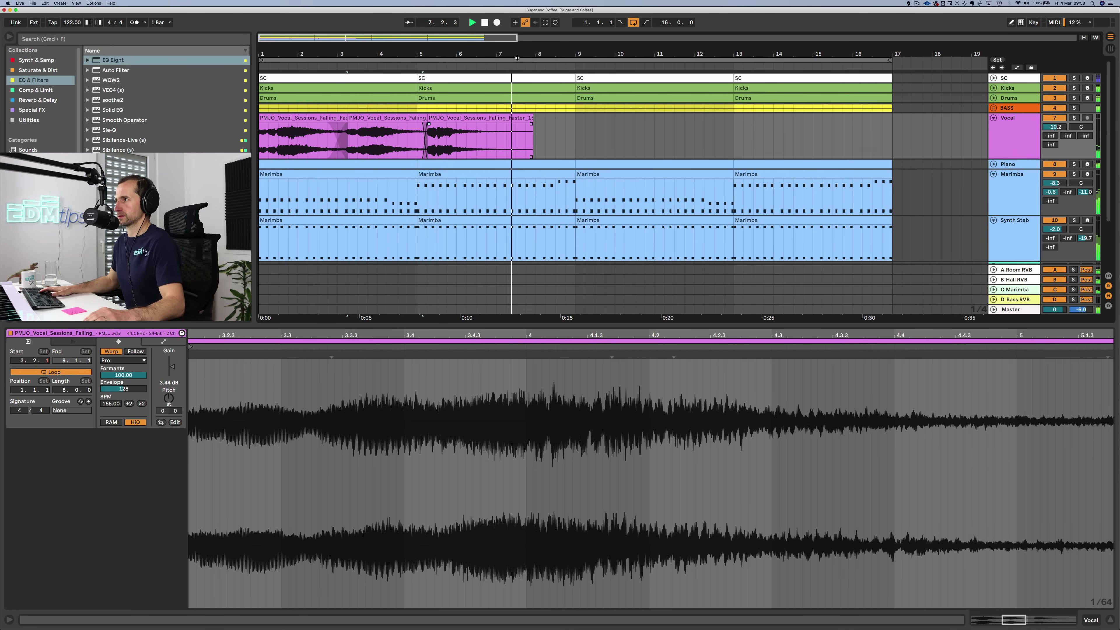
drag(517, 57, 518, 25)
key(space)
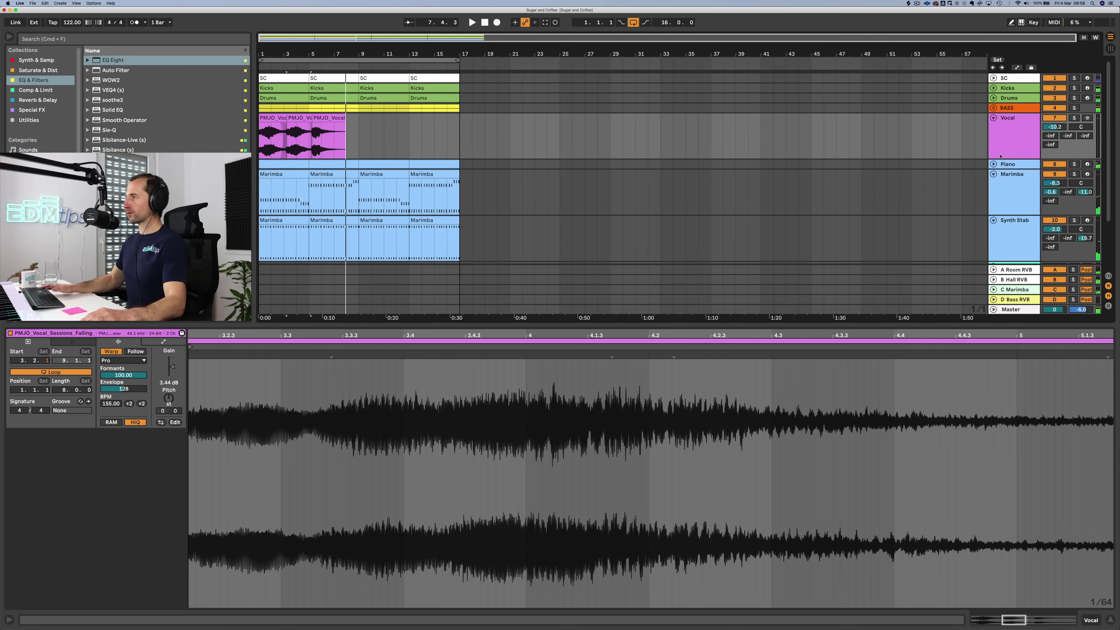
Step: Insert a new audio track below Vocal, name it Vox Texture and colour it magenta like the Vocal track
click(1005, 136)
key(super+t)
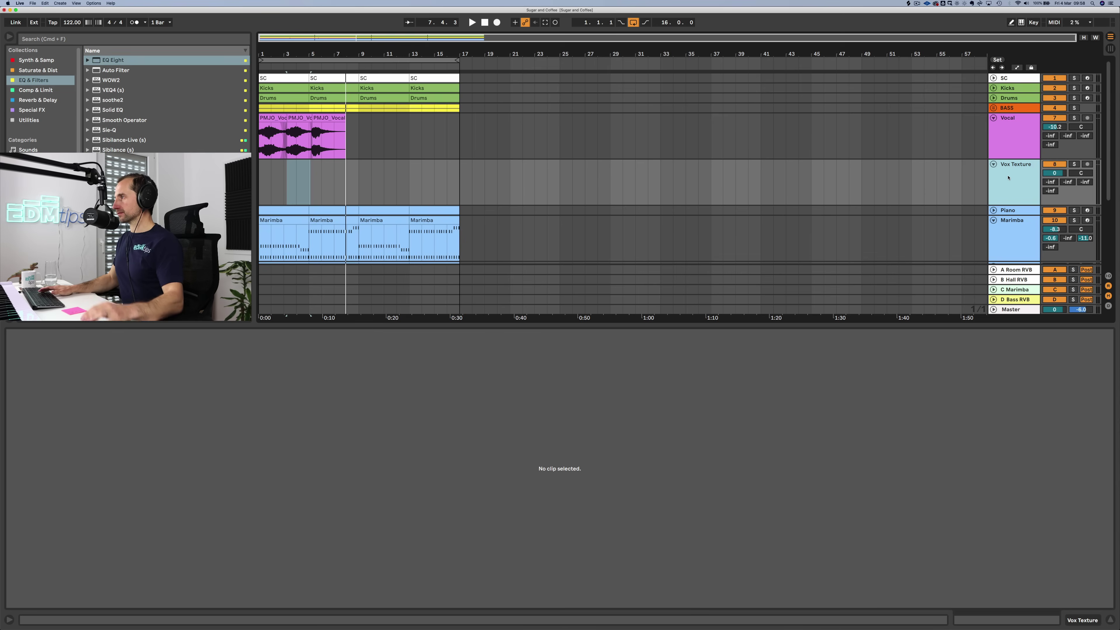
right_click(1024, 176)
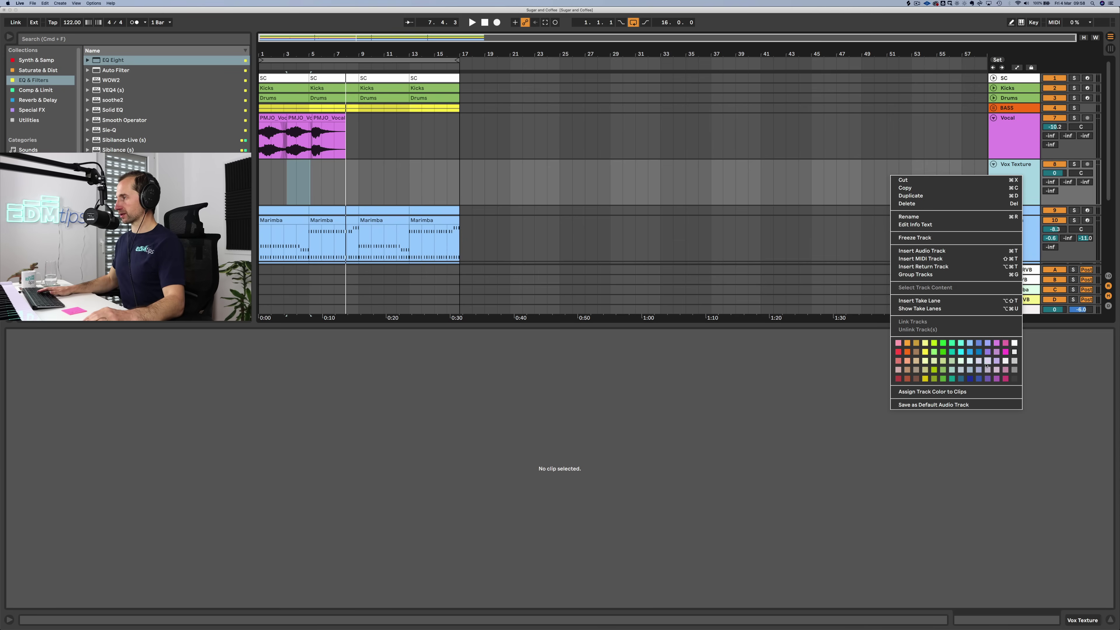
click(998, 344)
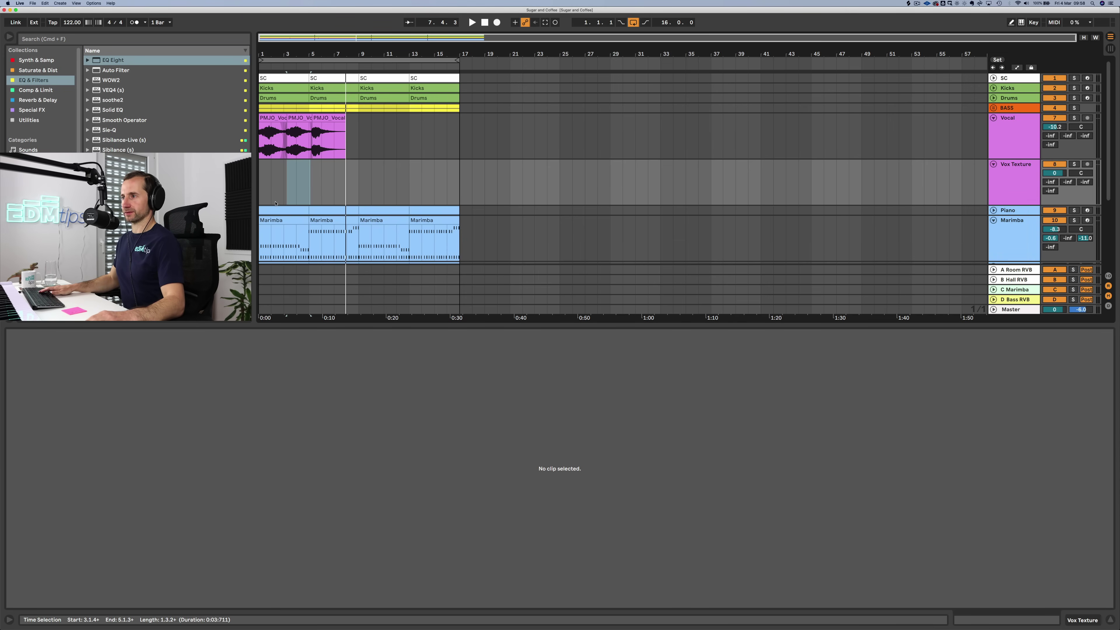
Step: Switch to Splice, audition C minor vocals and place PMJO_Vocal_Sessions_Save_The_World_128_Cm_Vocal_Atmosphere_03 at bar 1 of the soloed Vox Texture track
click(264, 183)
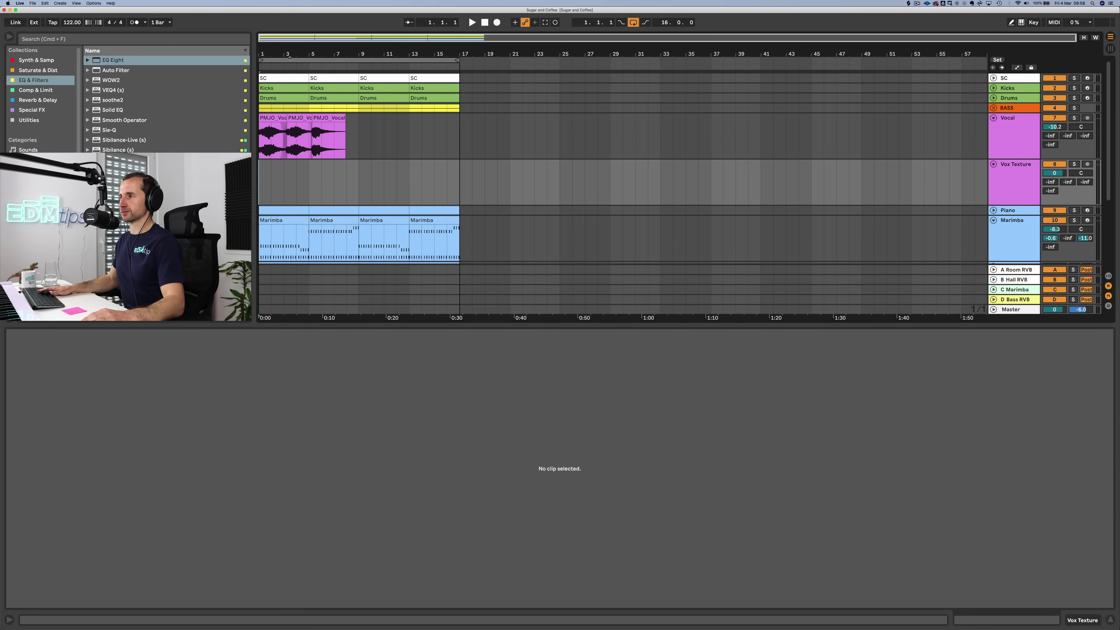
drag(287, 52, 288, 53)
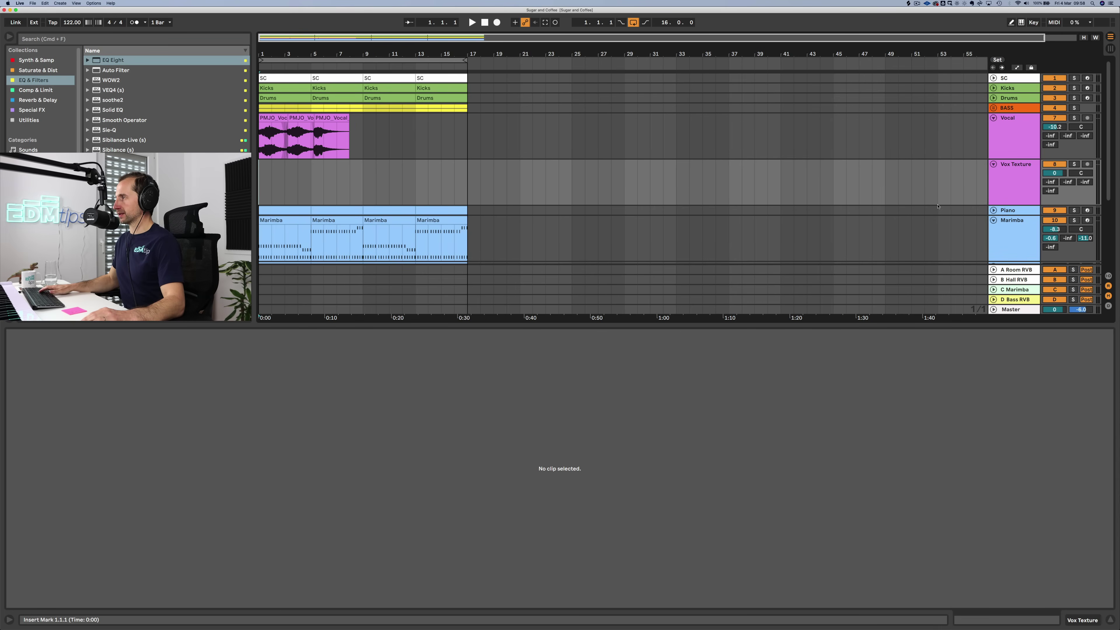
key(alt+space)
text(V)
key(BackSpace)
text(Spl)
key(Return)
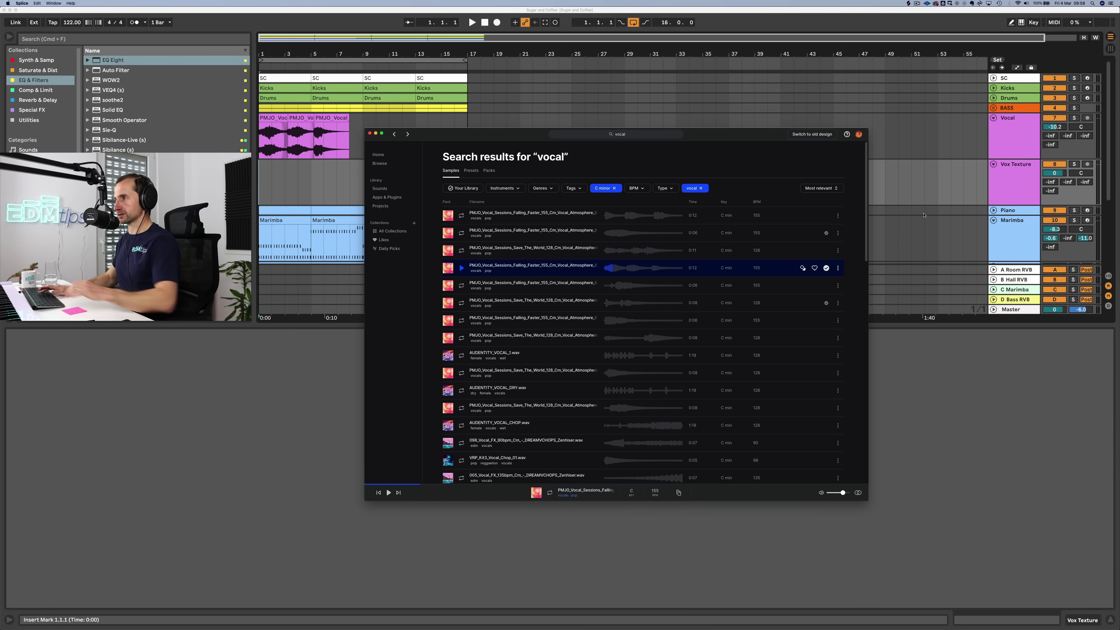
click(461, 286)
click(462, 304)
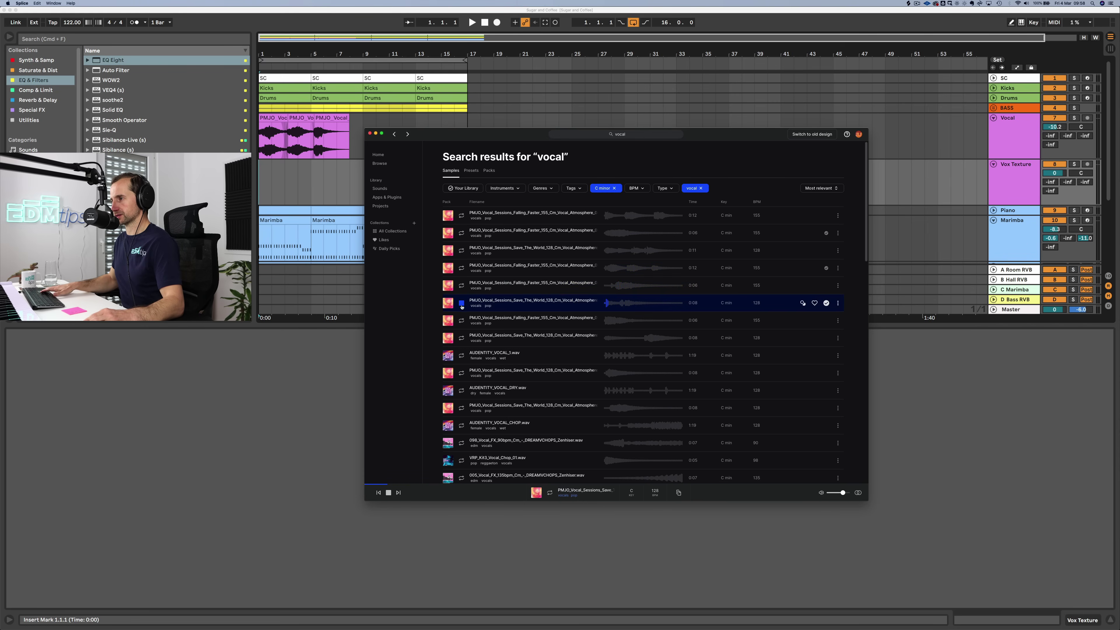
click(462, 321)
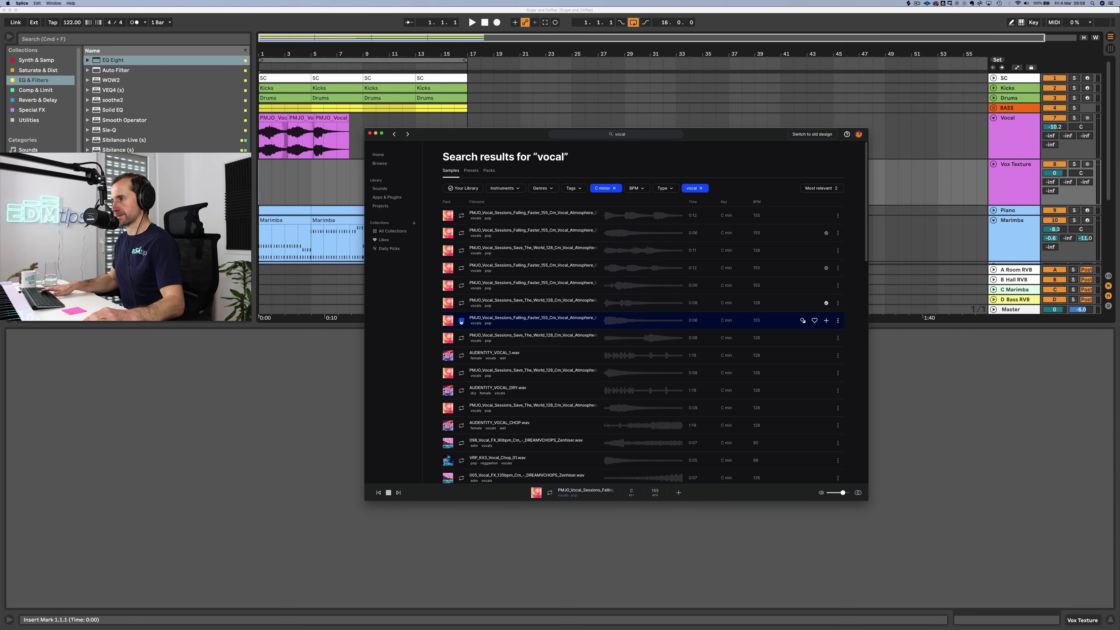
click(462, 338)
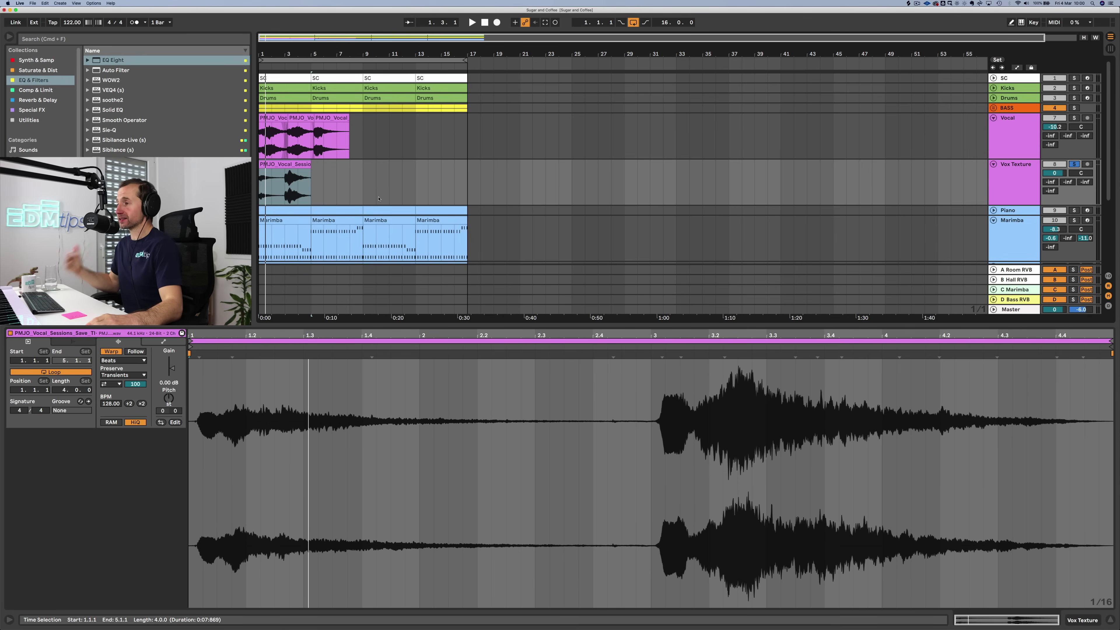
Step: Set the Vox Texture clip's warp mode to Pro and play it back
key(space)
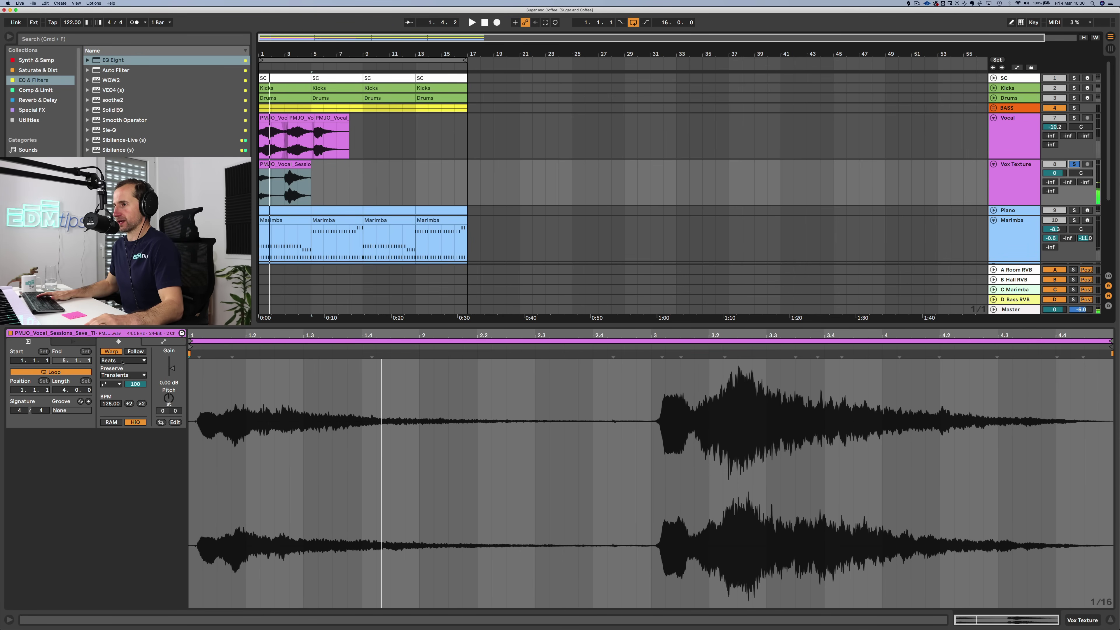
click(122, 361)
click(126, 406)
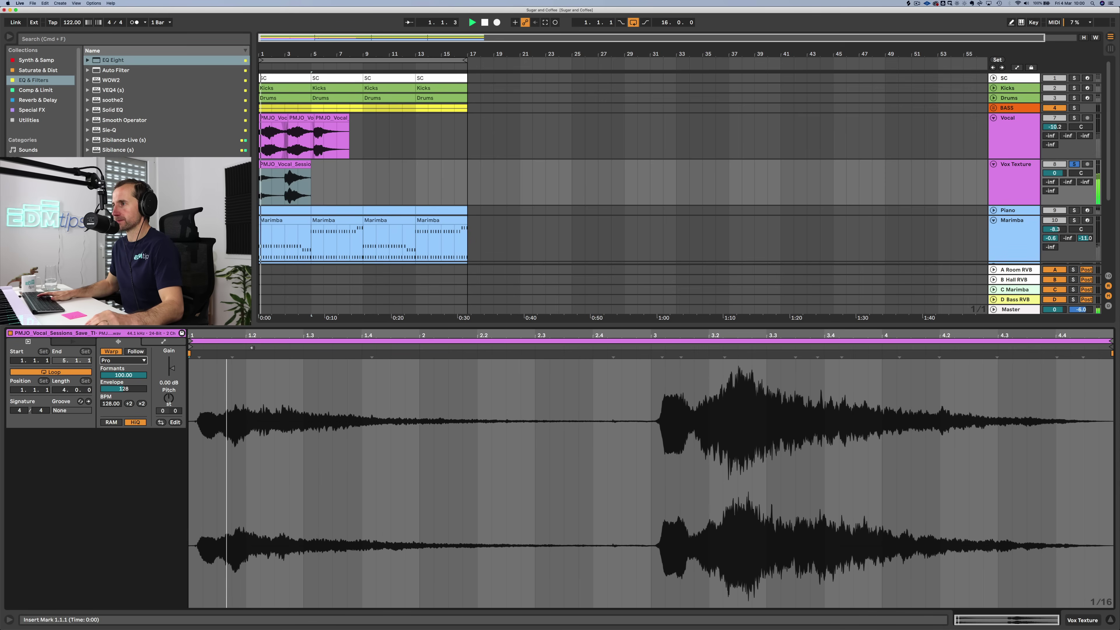
key(space)
Step: Listen to the tail of the first phrase in the Vox Texture clip to find a usable sustained section
drag(267, 54, 266, 154)
click(395, 164)
key(space)
key(space)
click(401, 186)
key(space)
key(space)
click(363, 186)
key(space)
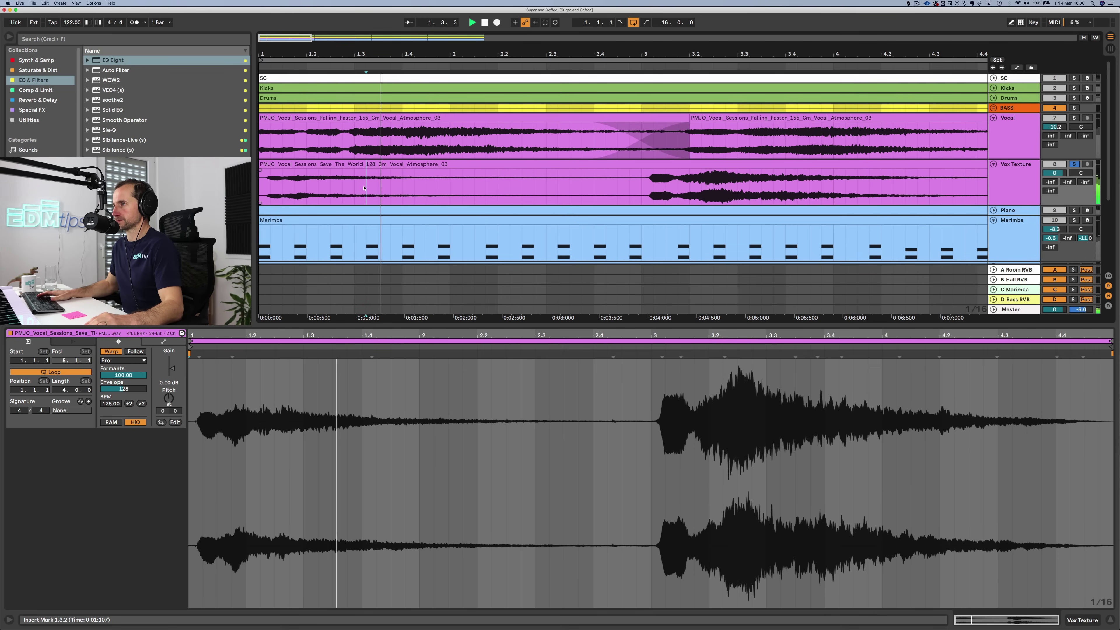
Step: Copy the section from 1.3.1 to 2.1.1 of the Vox Texture clip and paste it at 1.1.1
drag(402, 186, 451, 185)
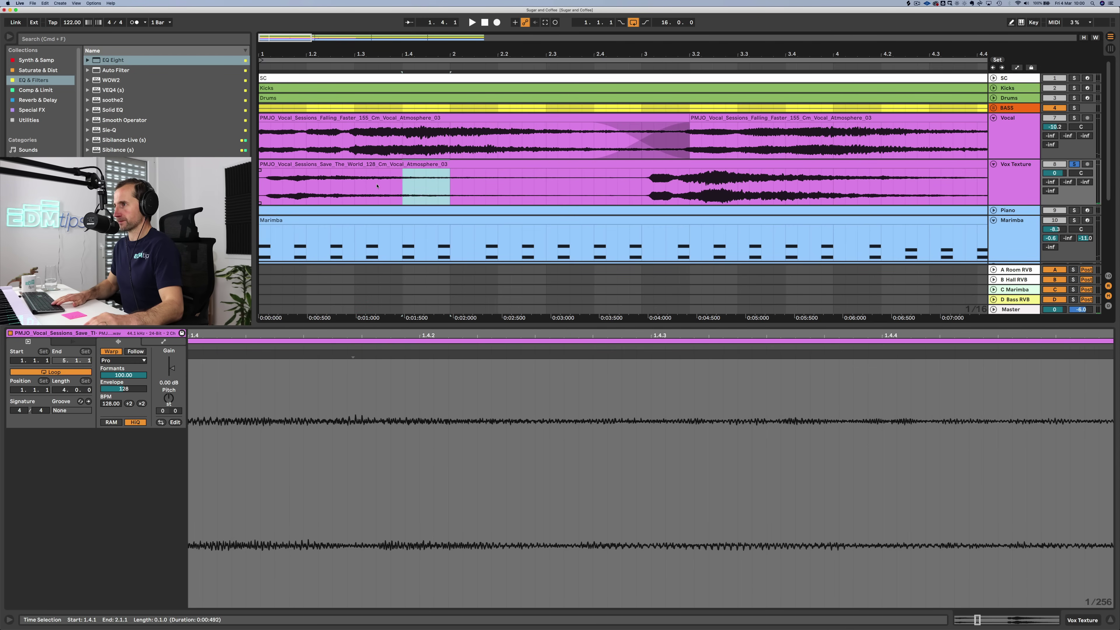
drag(359, 185, 450, 182)
key(space)
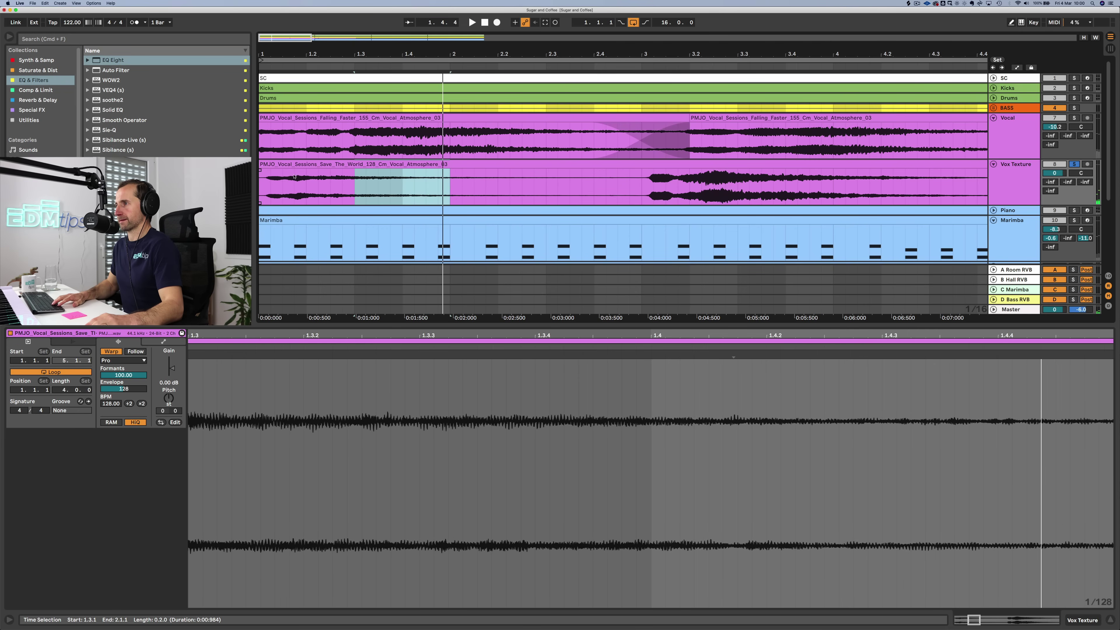
key(space)
click(262, 191)
key(super+v)
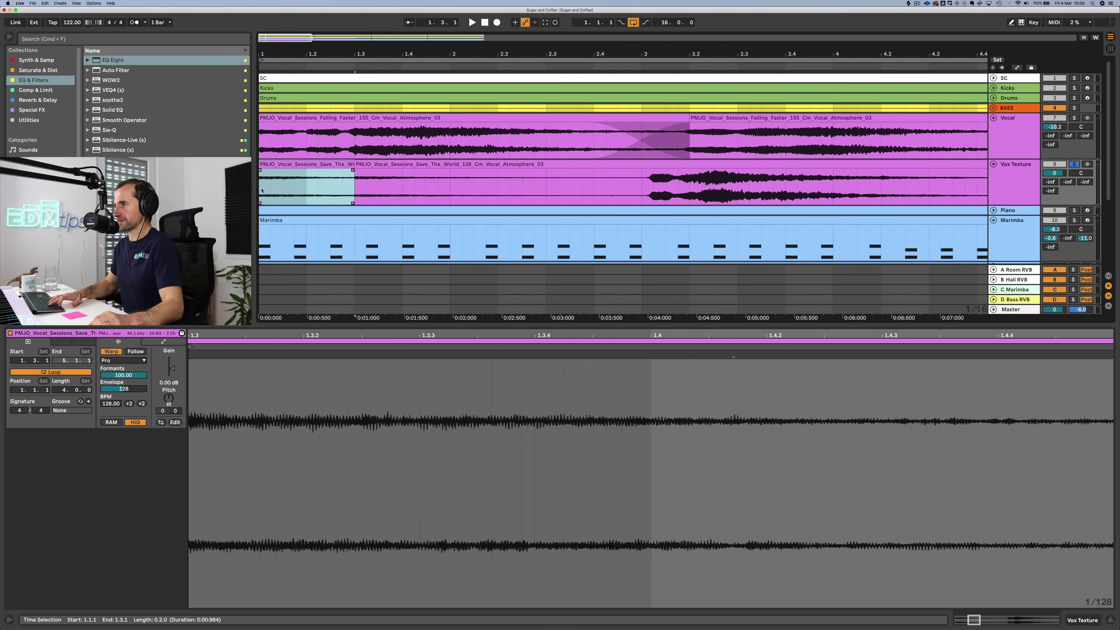
Step: Duplicate the half-bar vocal slice repeatedly until the copies fill the Vox Texture track up to bar 9
key(super+d)
key(super+d)
drag(377, 51, 272, 53)
key(super+d)
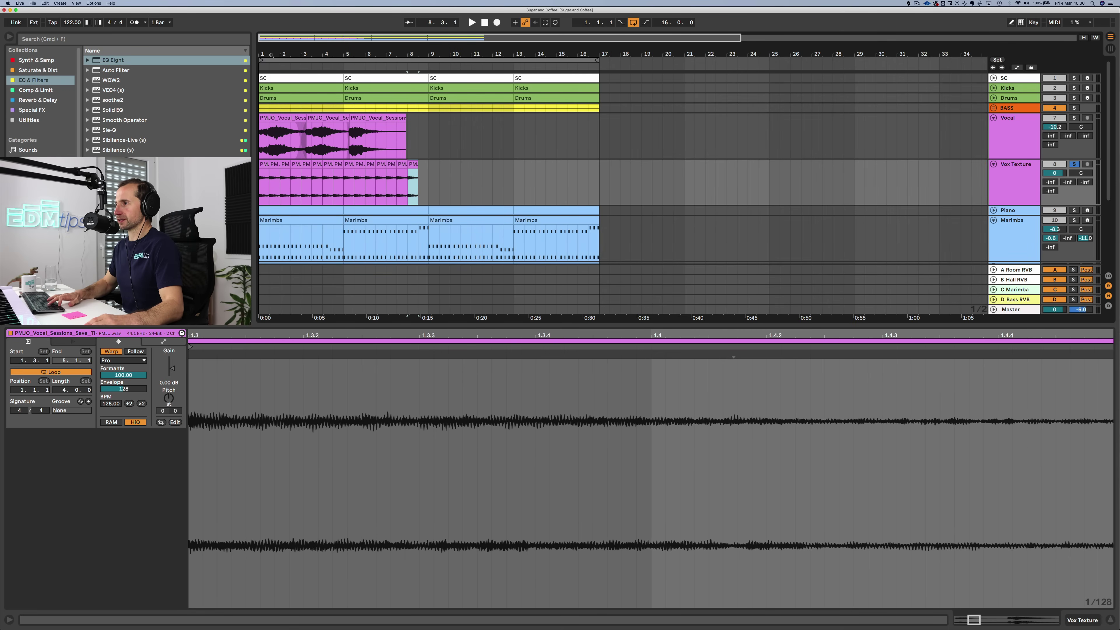
Step: Add a Reverb to the Vox Texture track with Dry/Wet at 100 %, keeping the track soloed
click(1023, 185)
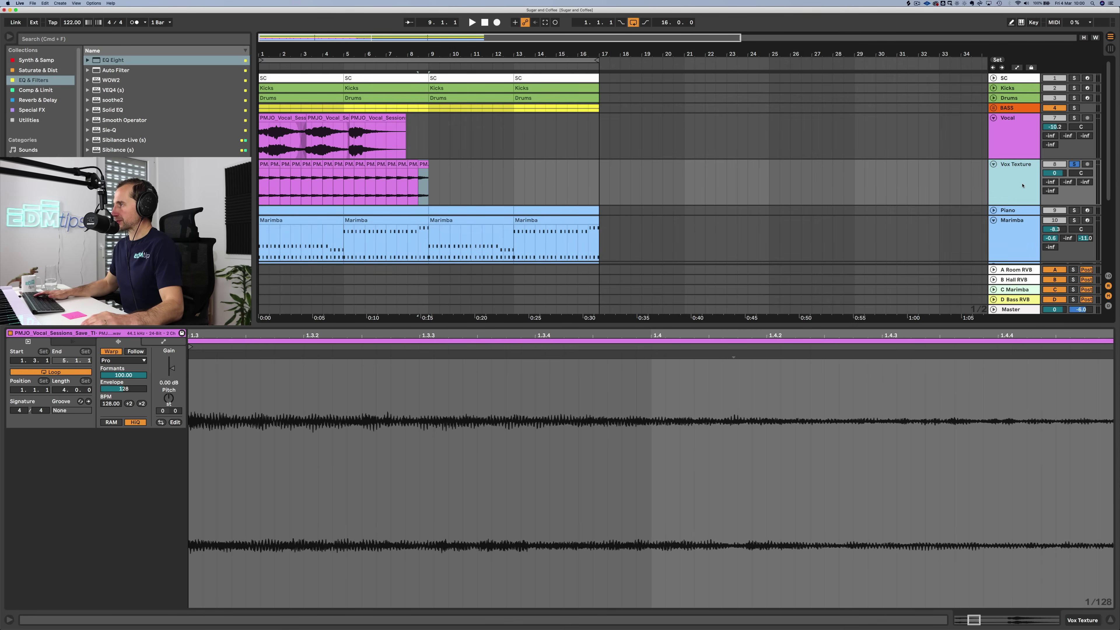
key(shift+Tab)
click(1071, 164)
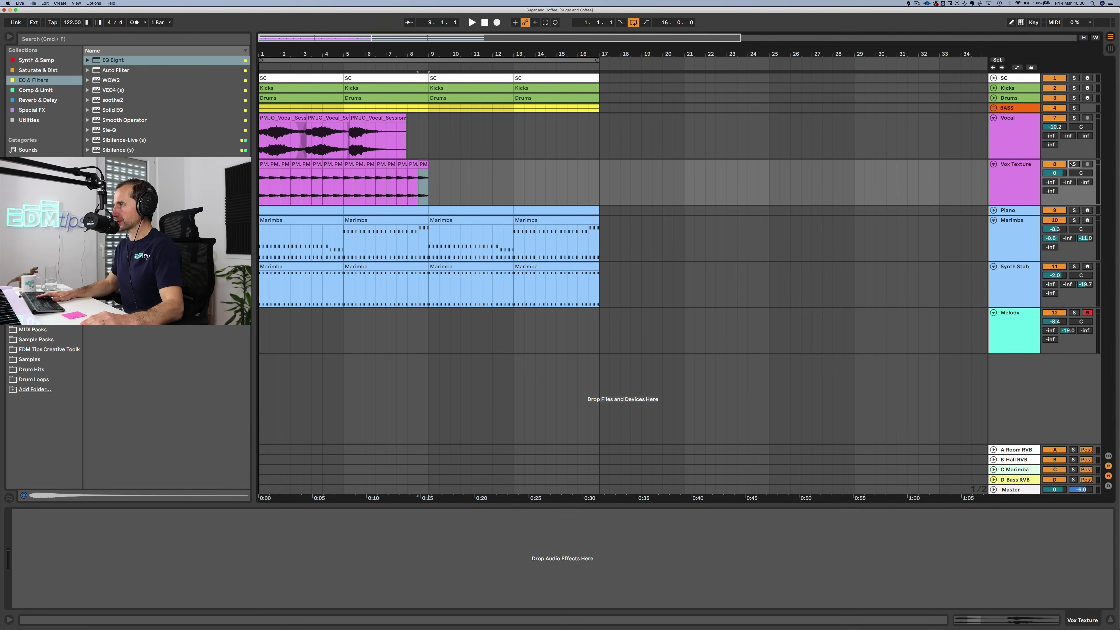
click(1038, 172)
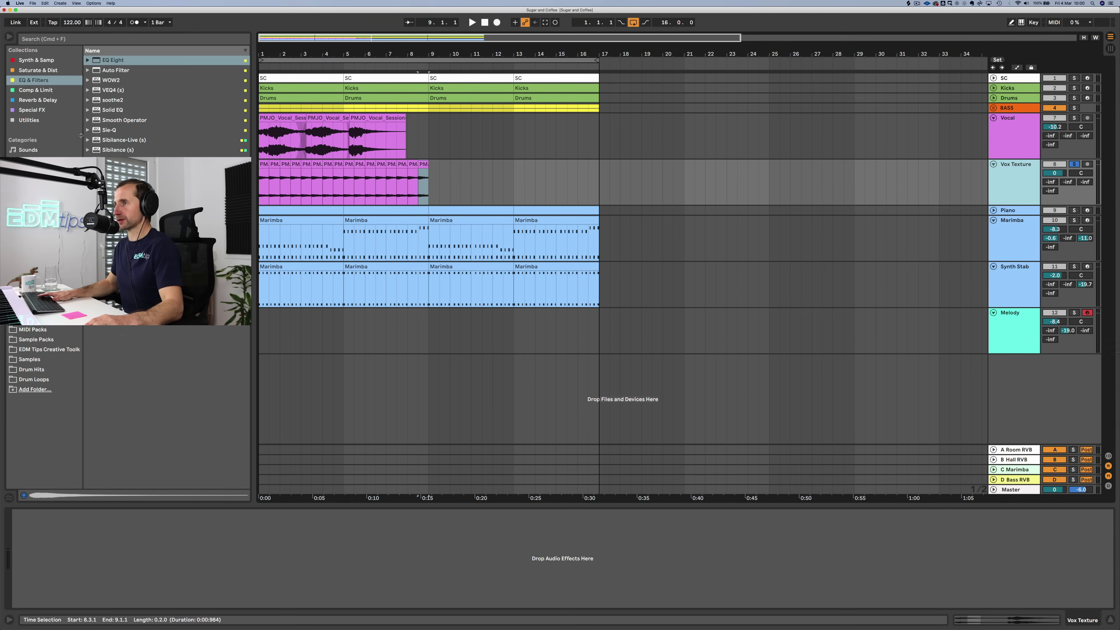
click(36, 60)
click(50, 90)
click(40, 100)
click(111, 91)
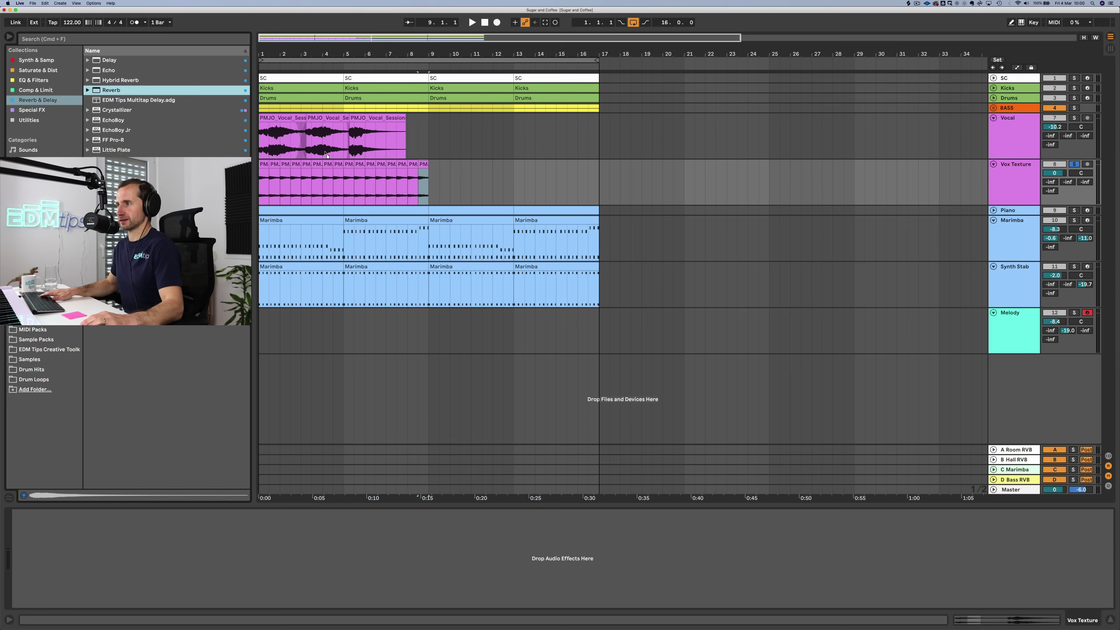
drag(313, 177, 314, 178)
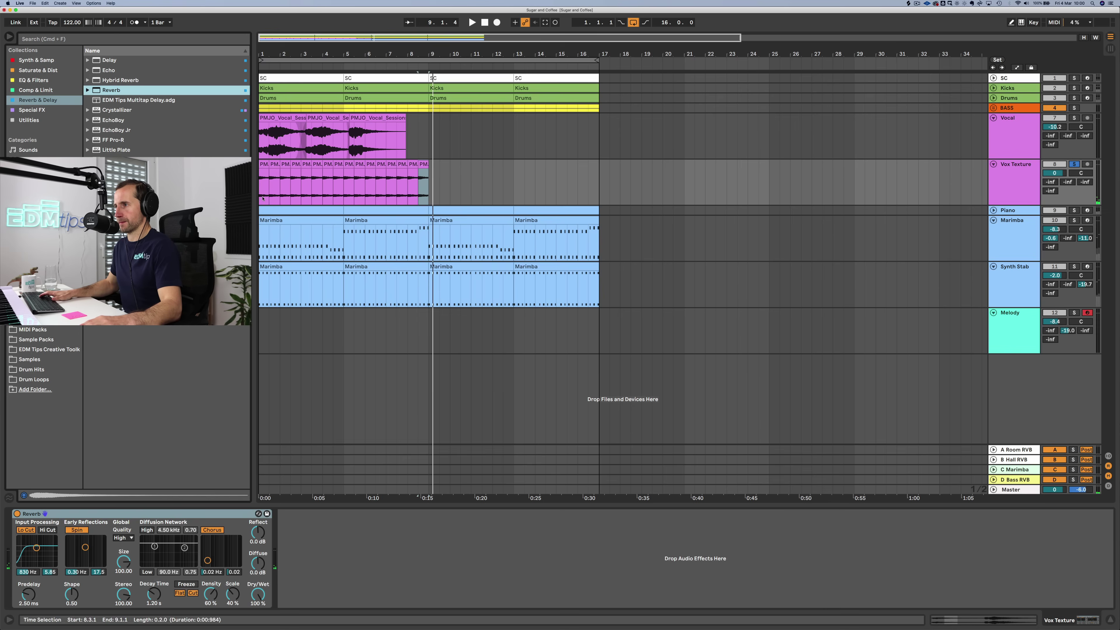
Step: Play the reverbed Vox Texture from bar 1 and show the Piano track's device chain
click(263, 200)
key(space)
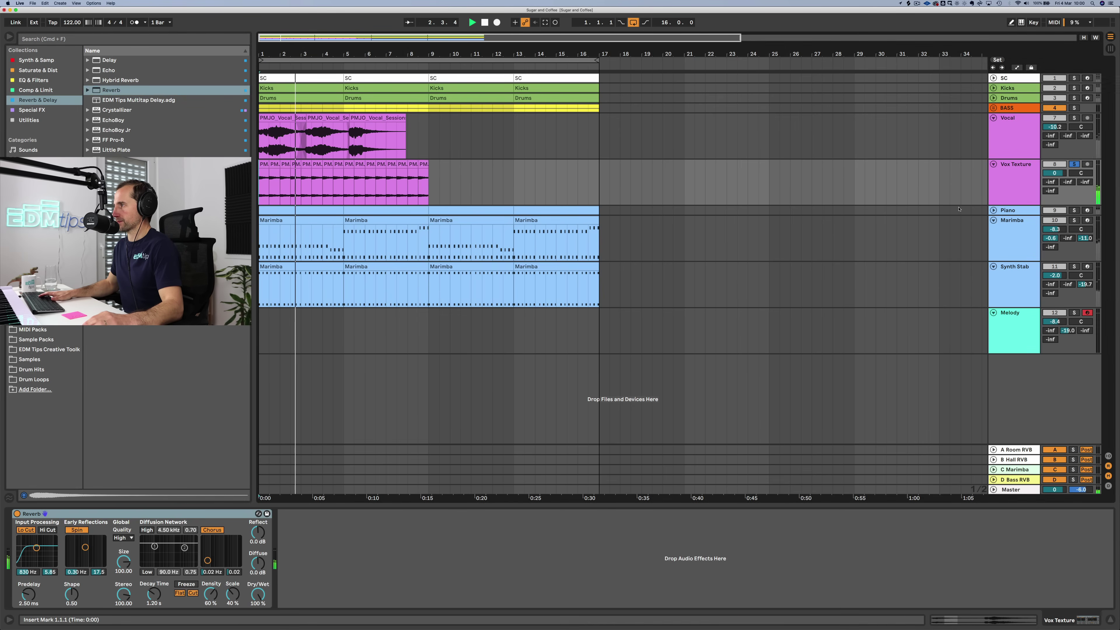
click(1015, 212)
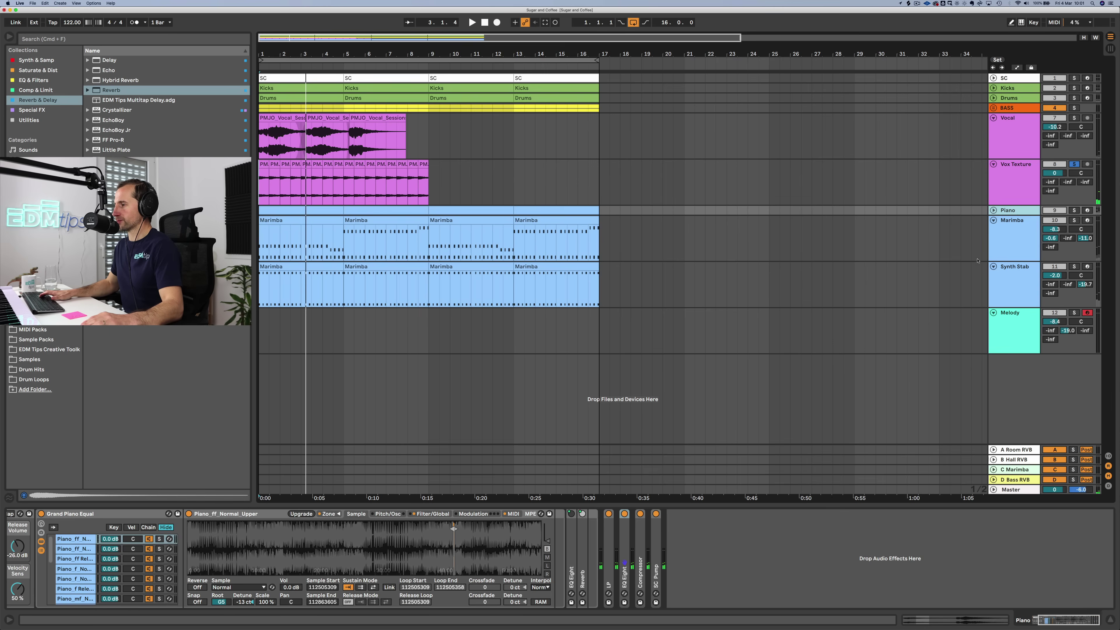
Step: Copy the SC Pump from the Piano track to the end of the Vox Texture chain and play the soloed result
click(655, 534)
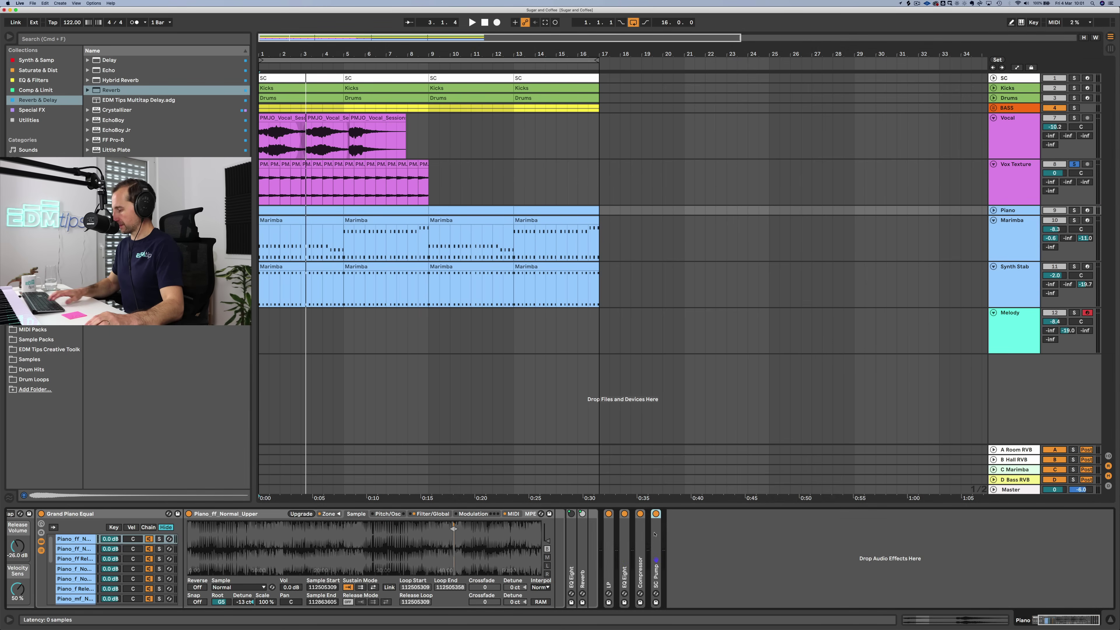
click(1023, 189)
key(space)
key(space)
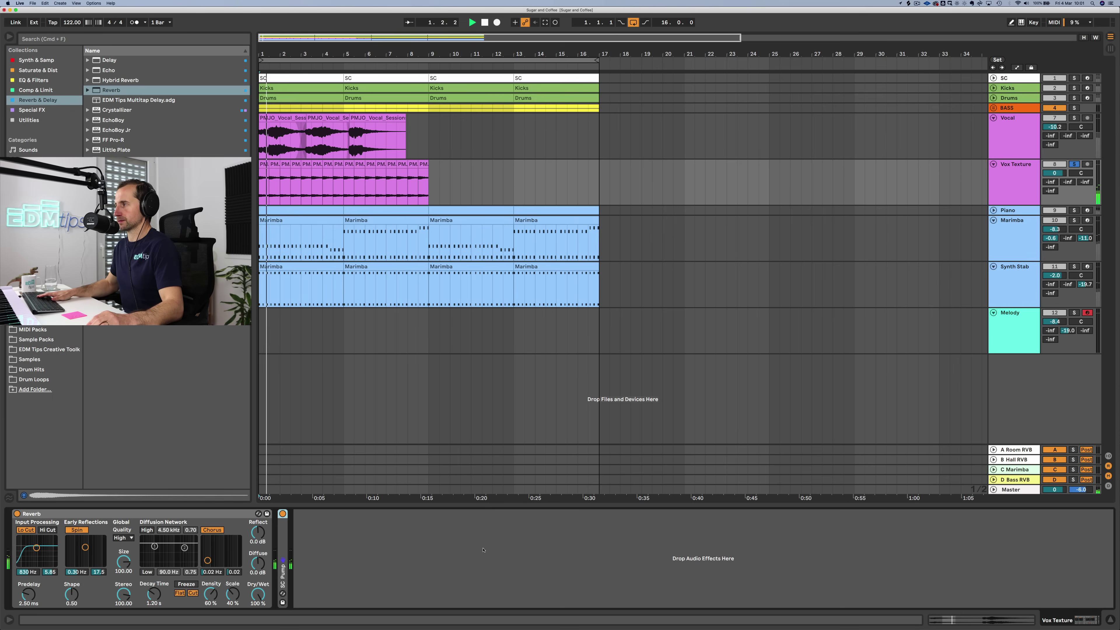
key(space)
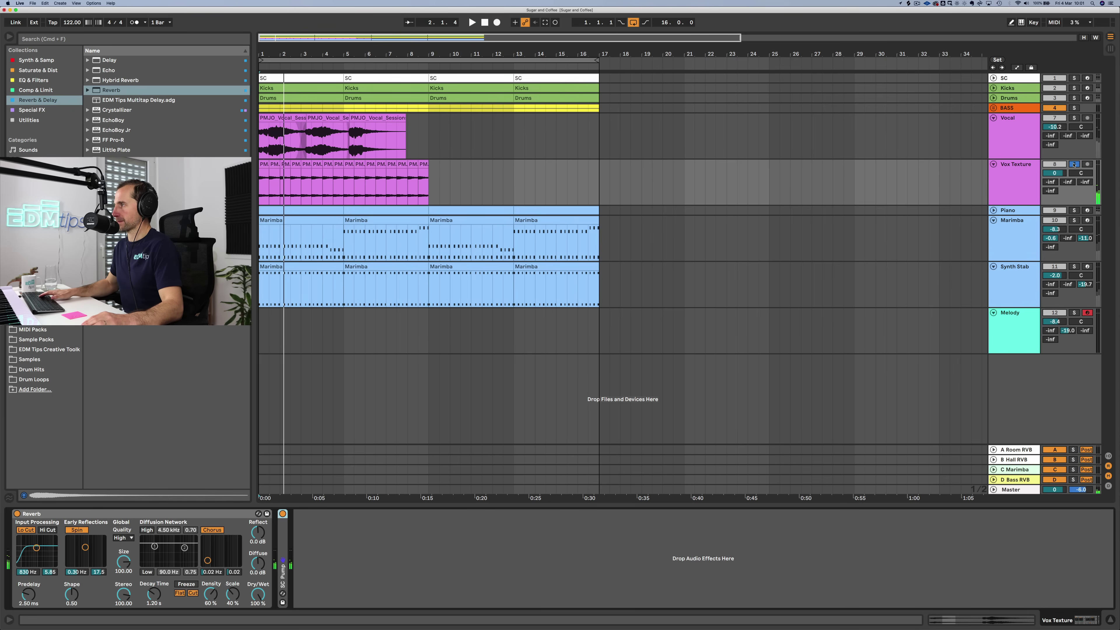
Step: Add an EQ Eight after the SC Pump on the Vox Texture track with a low cut at 530 Hz
click(1074, 164)
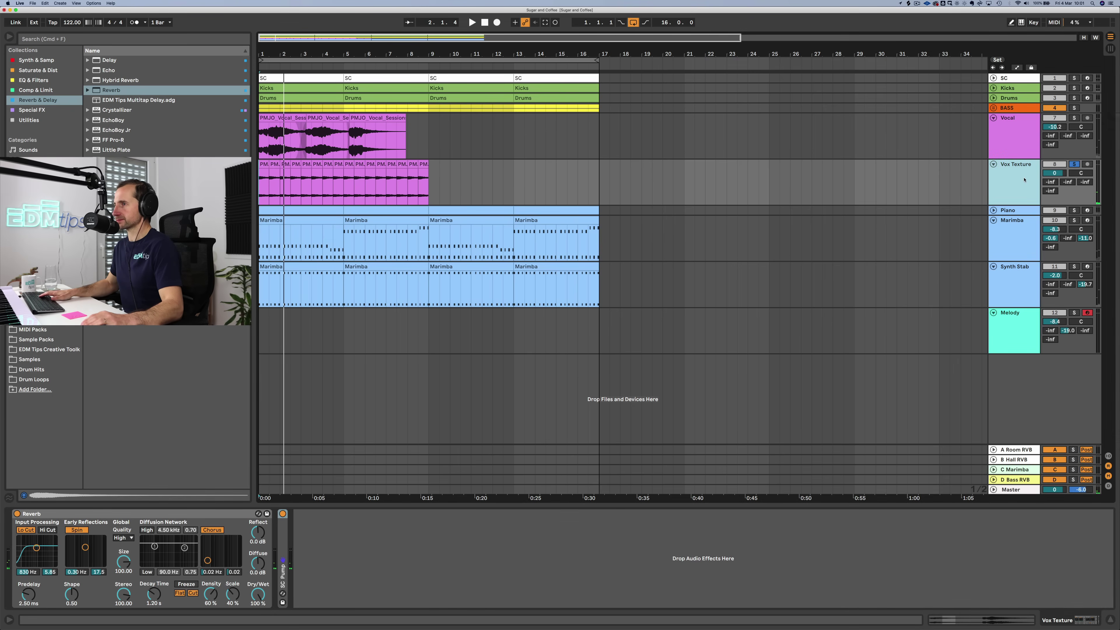
click(34, 80)
drag(362, 542, 422, 561)
key(space)
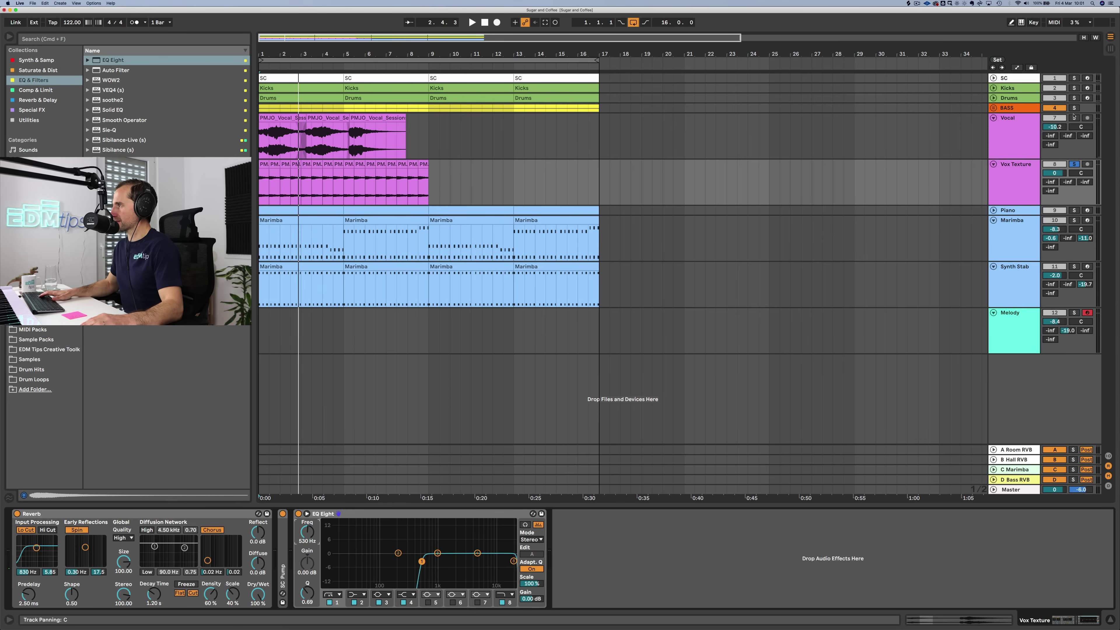
Step: Unsolo the Vox Texture track and play it with Kicks and Drums, keeping BASS, Vocal, Piano, Marimba and Synth Stab muted
click(1075, 164)
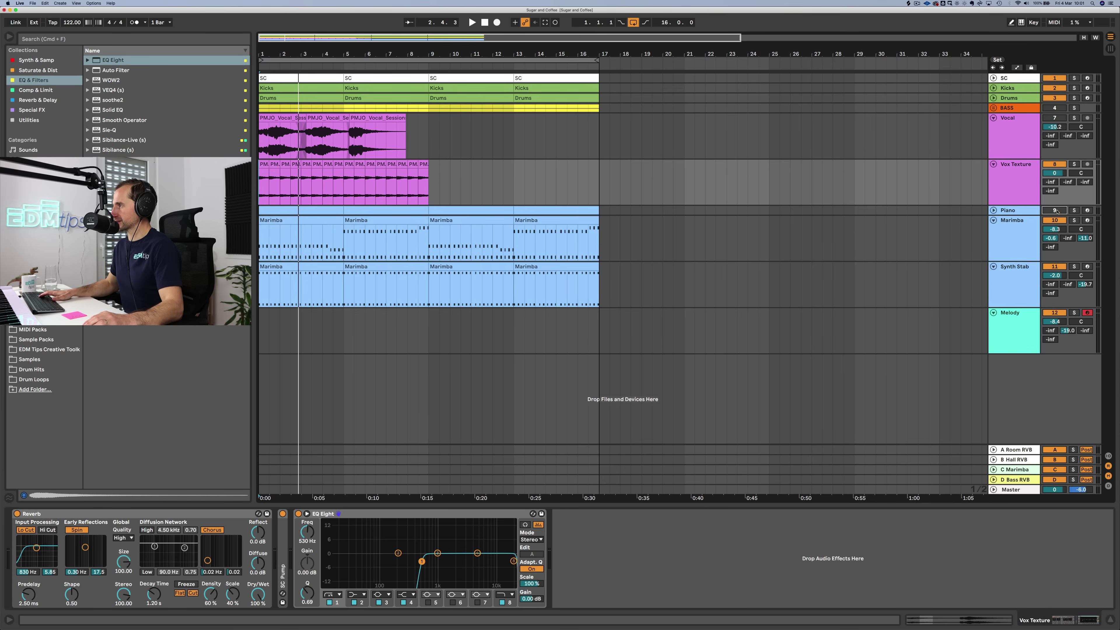
key(space)
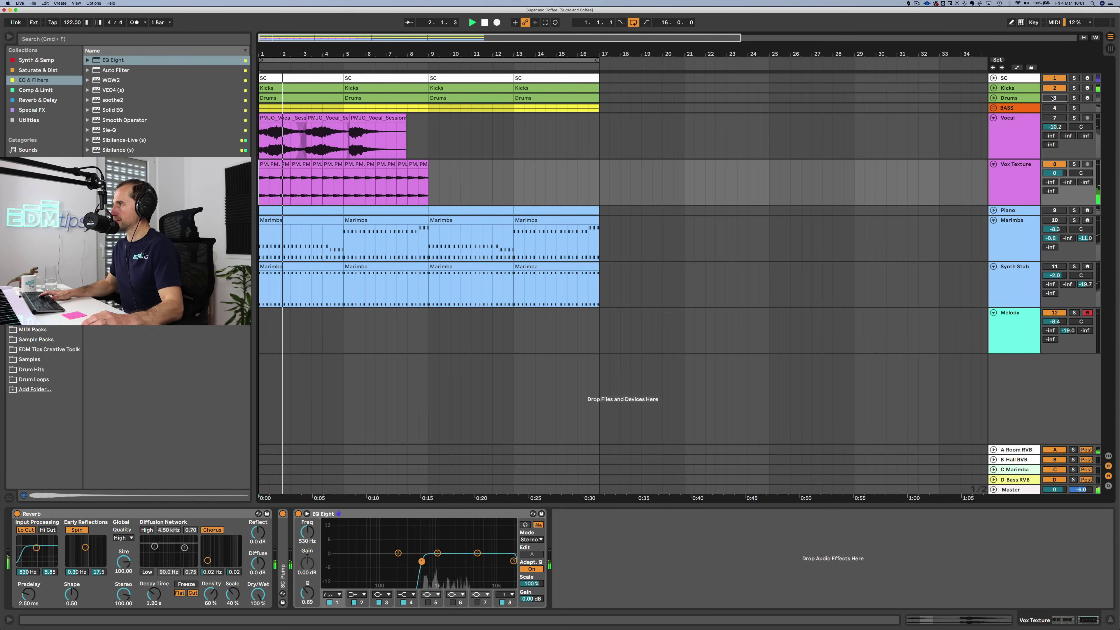
key(space)
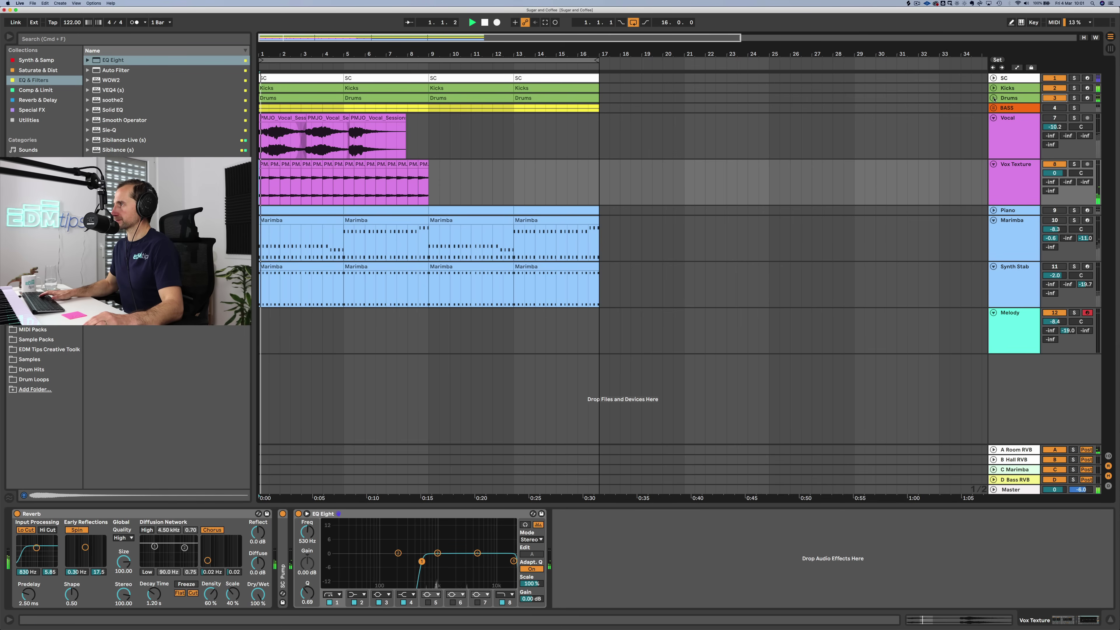
Step: Delete the four lower percussion note rows from the Drums clip at bar 1 and return to the Drums device chain
click(994, 98)
key(space)
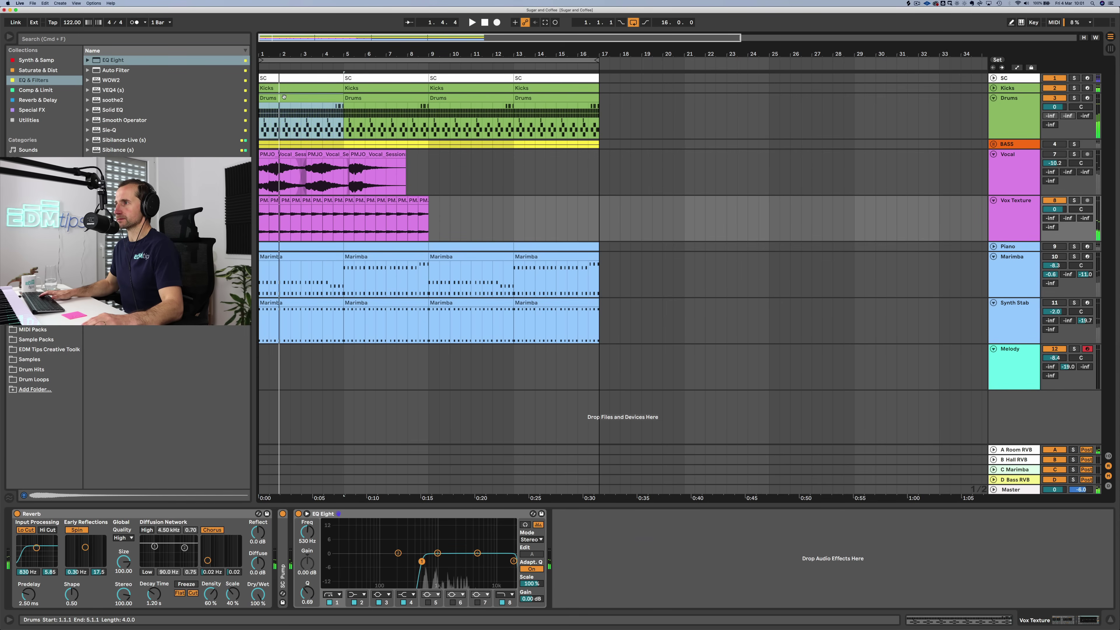
double_click(272, 129)
click(262, 447)
key(Delete)
click(261, 459)
key(Delete)
click(260, 471)
key(Delete)
click(259, 484)
key(Delete)
key(space)
key(shift+Tab)
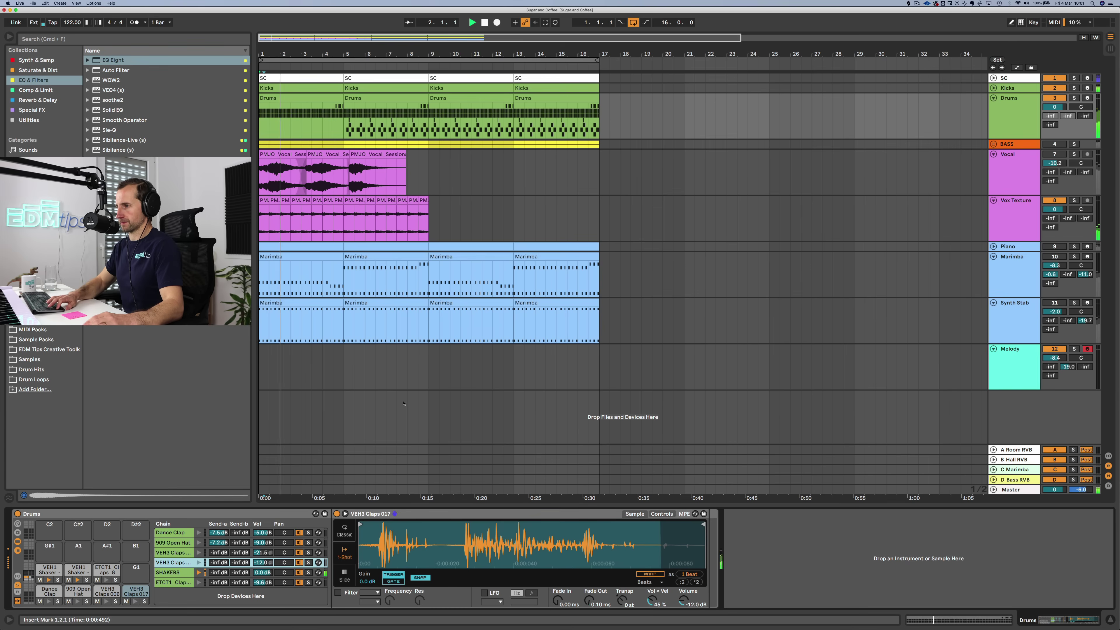
Step: Set the SHAKERS chain to -2.7 dB volume and -1.6 dB Send-a, and the ETCT1_Claps chain volume to -5.0 dB
drag(263, 573, 218, 531)
drag(223, 574, 223, 558)
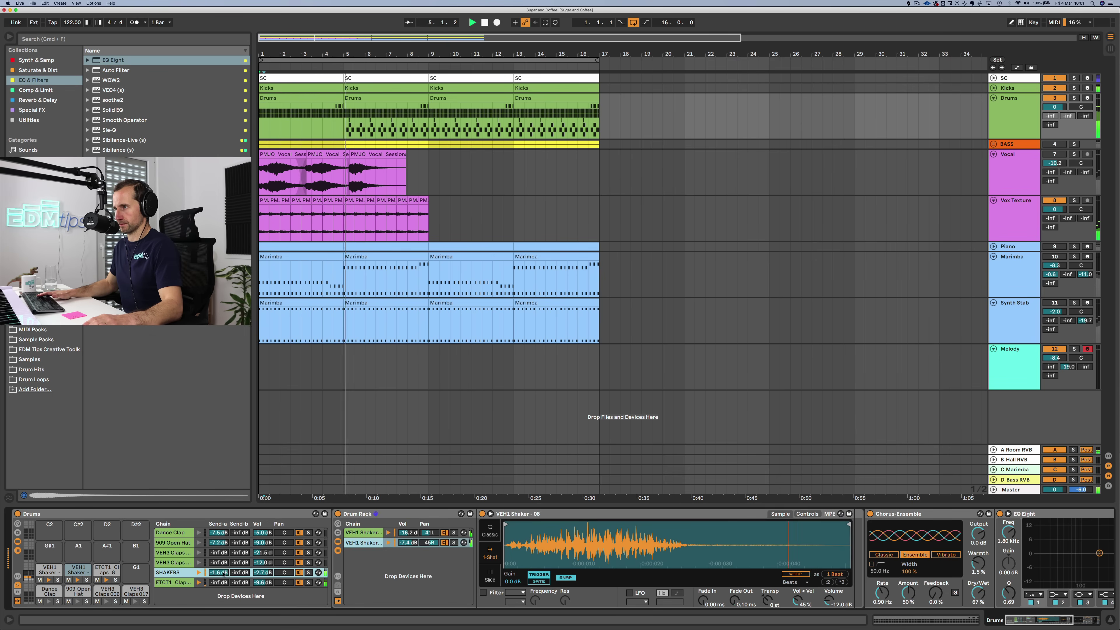
key(space)
key(space)
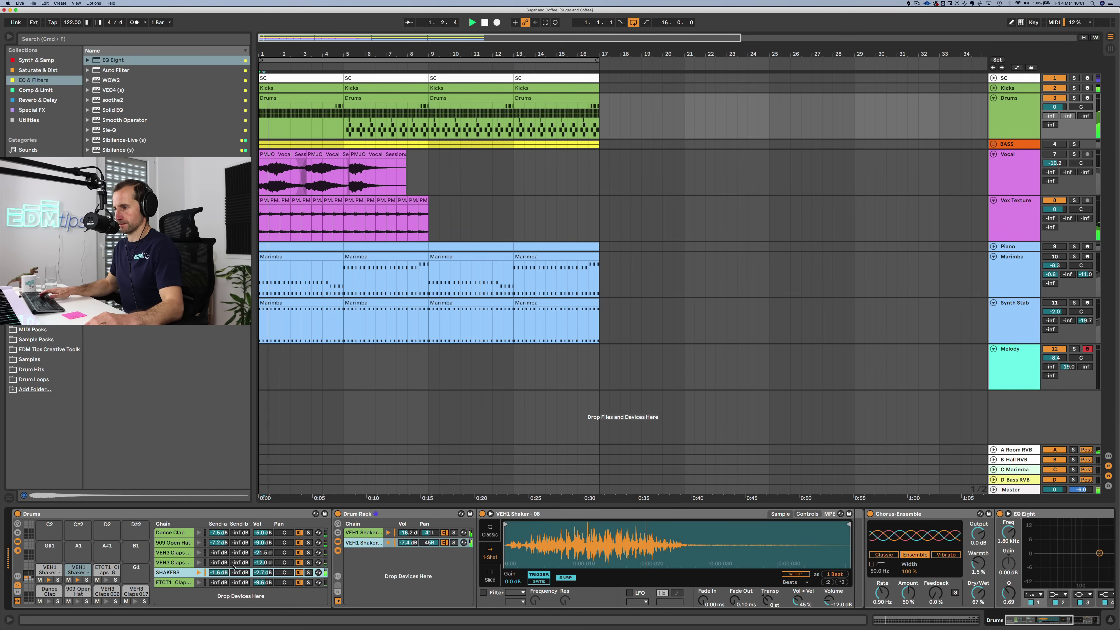
drag(262, 583, 263, 569)
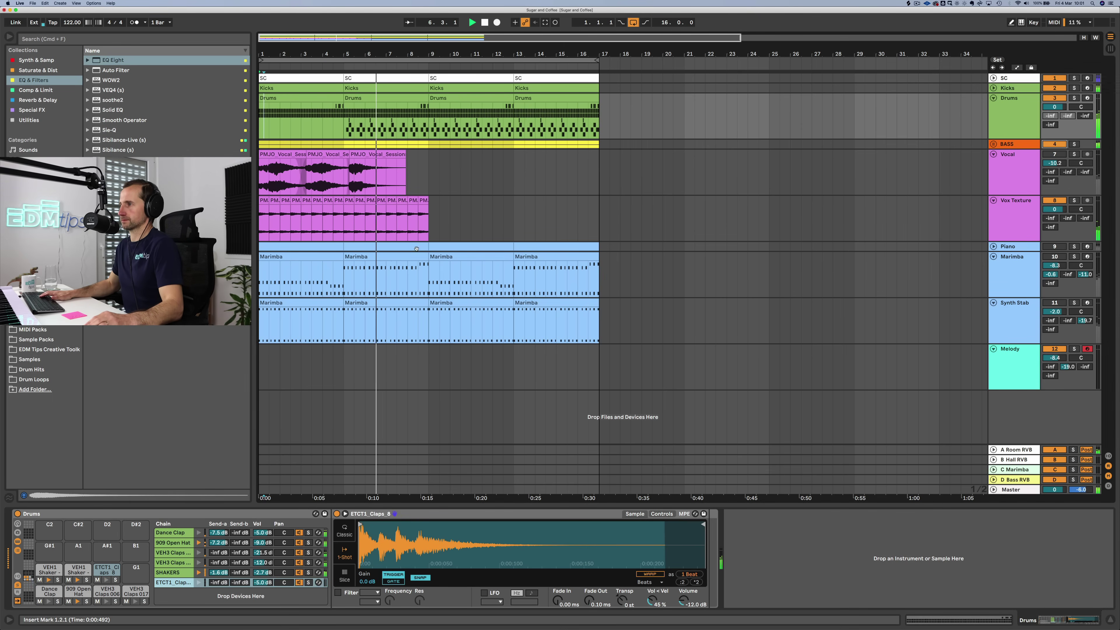
Step: Duplicate the last half-bar Vox Texture slice repeatedly until the copies reach bar 17
click(423, 201)
key(super+d)
key(super+d)
key(super+d)
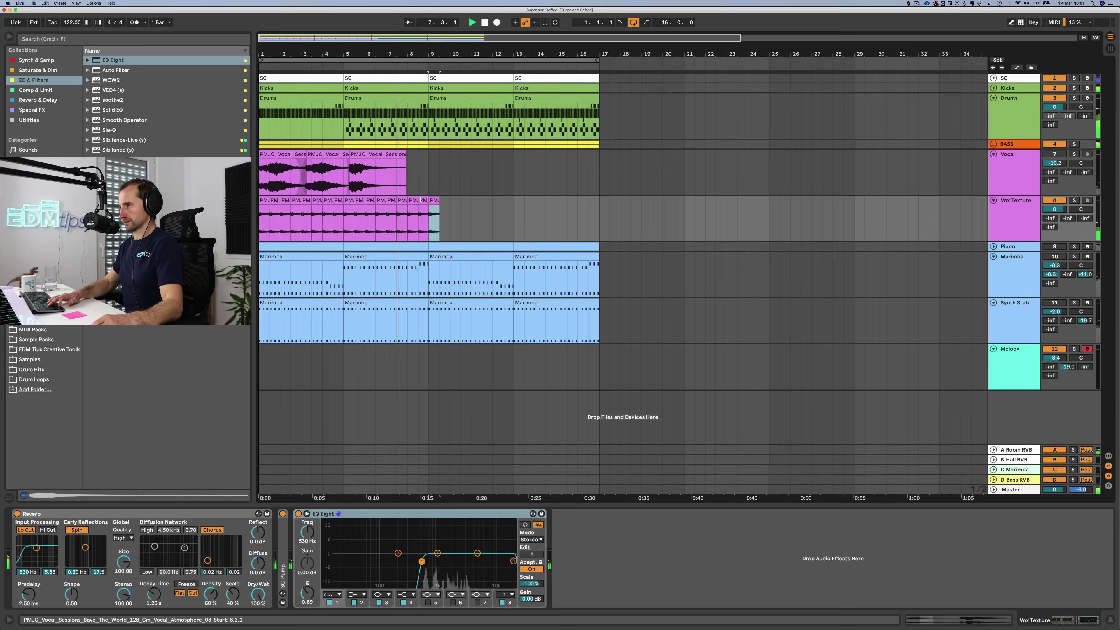
key(super+d)
key(super+d)
key(super+d)
key(super+d)
key(super+d)
key(super+d)
key(super+d)
key(super+d)
key(super+d)
key(super+d)
key(super+d)
key(super+d)
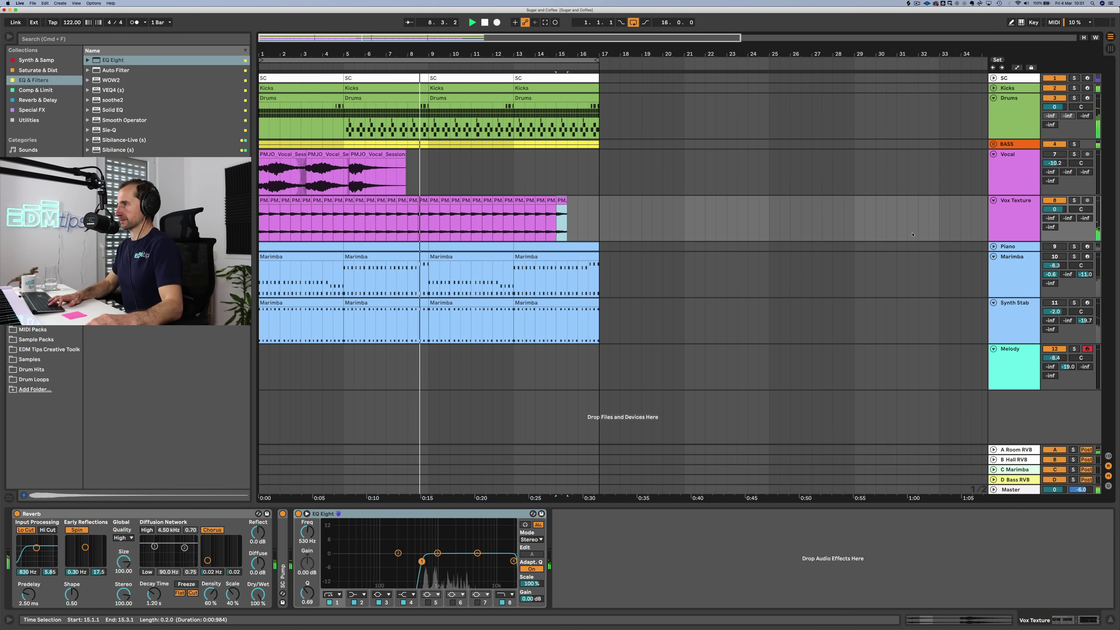
key(super+d)
Step: Turn looping off with the loop brace lengthened to 38 bars, and duplicate bars 9 to 17 from SC through Synth Stab
click(633, 22)
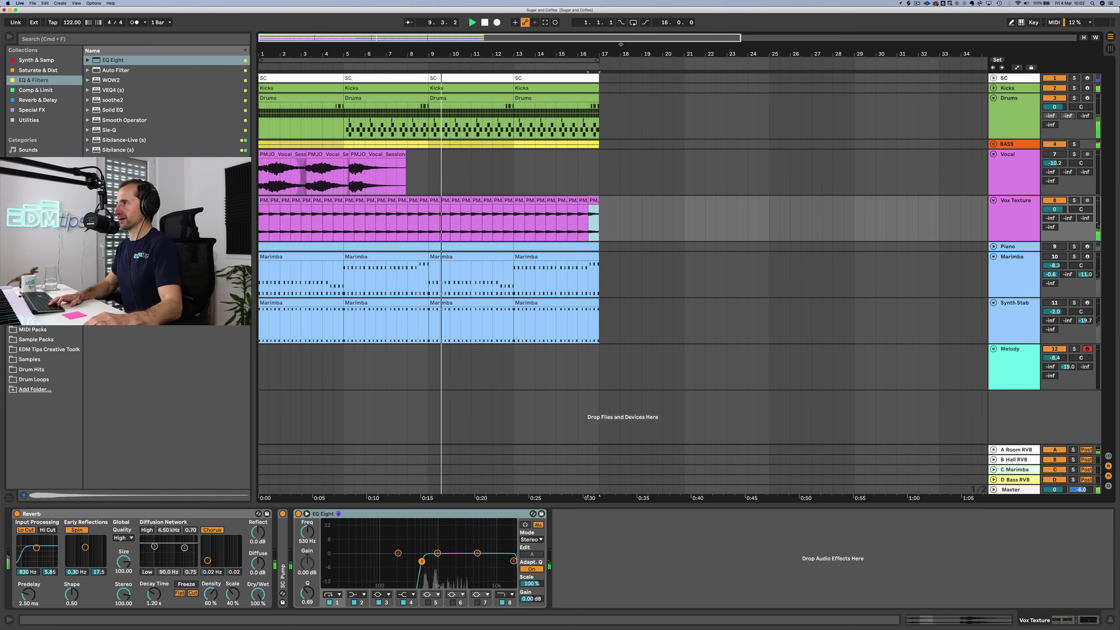
drag(619, 54, 619, 43)
drag(531, 53, 531, 43)
drag(457, 60, 734, 61)
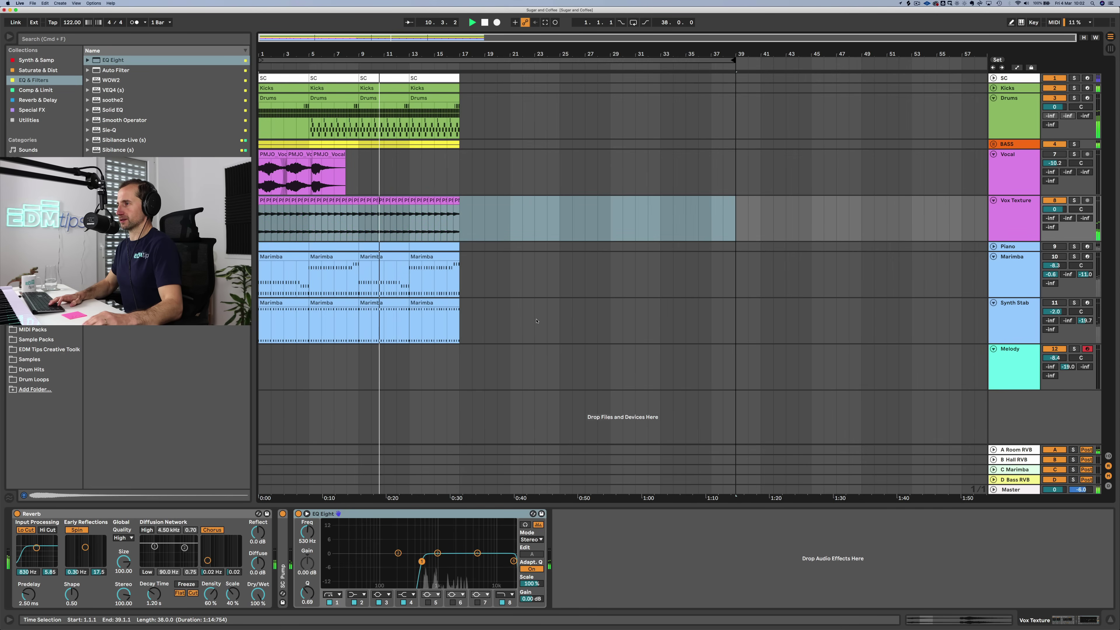
drag(462, 340, 362, 79)
key(super+d)
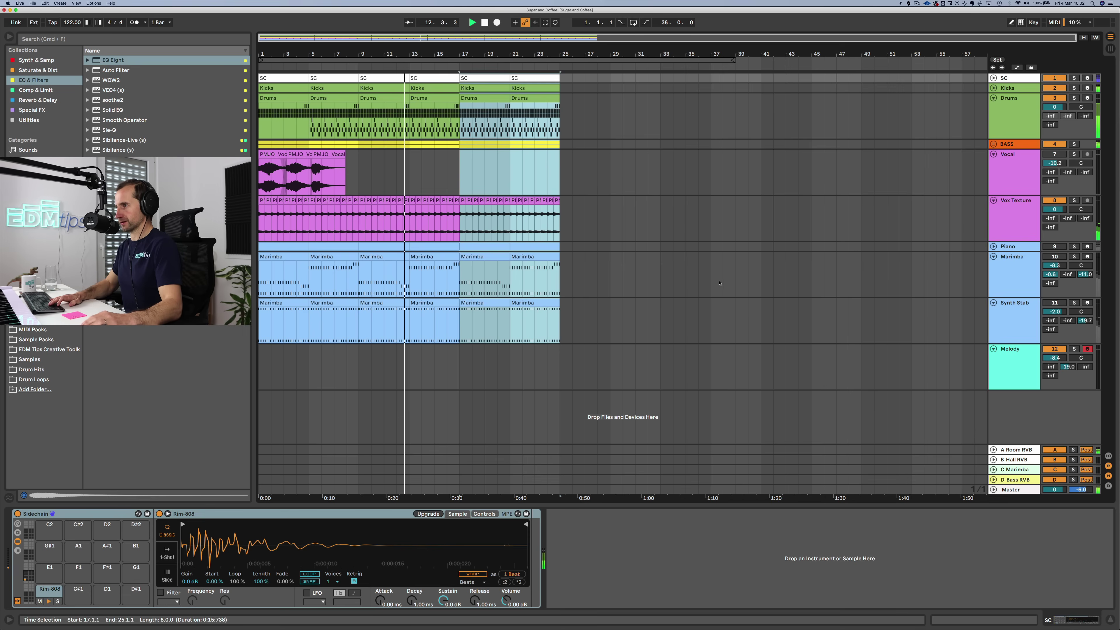
Step: Activate the Piano track, move all its clips to start at bar 13, and set its volume to -14.5 dB
click(1049, 247)
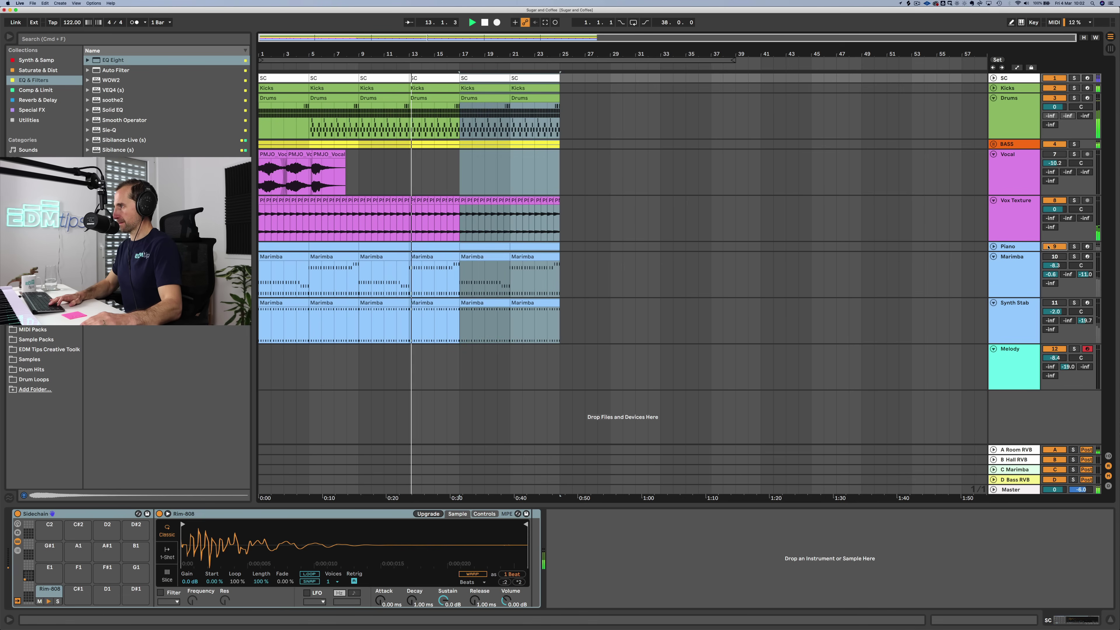
click(994, 247)
click(276, 245)
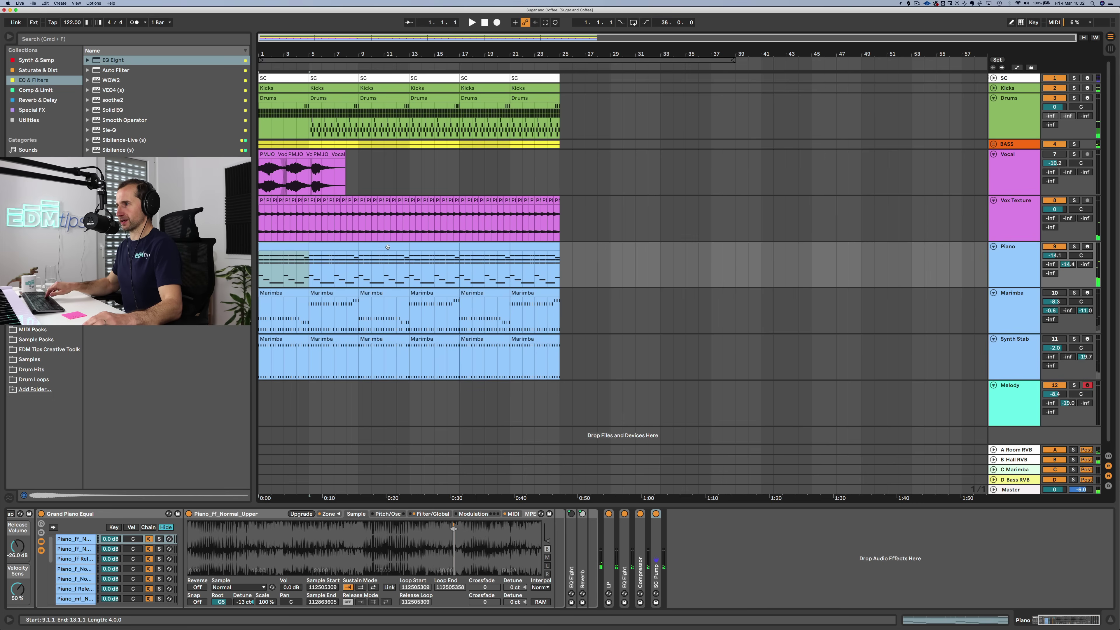
shift+click(429, 247)
drag(283, 246, 433, 250)
click(413, 261)
key(space)
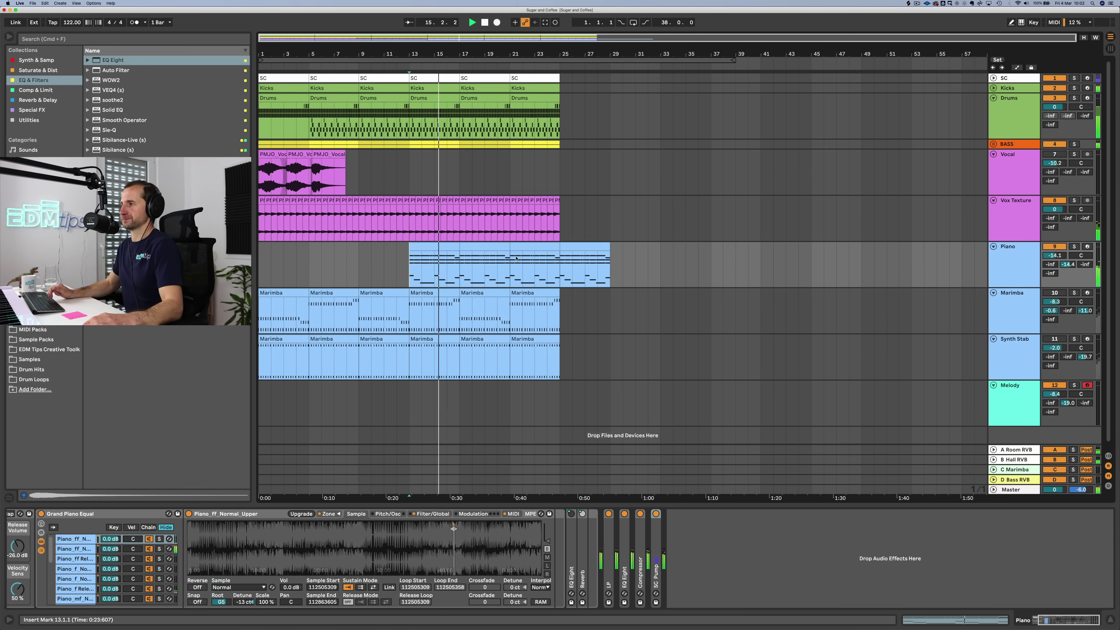
drag(1055, 255, 1055, 258)
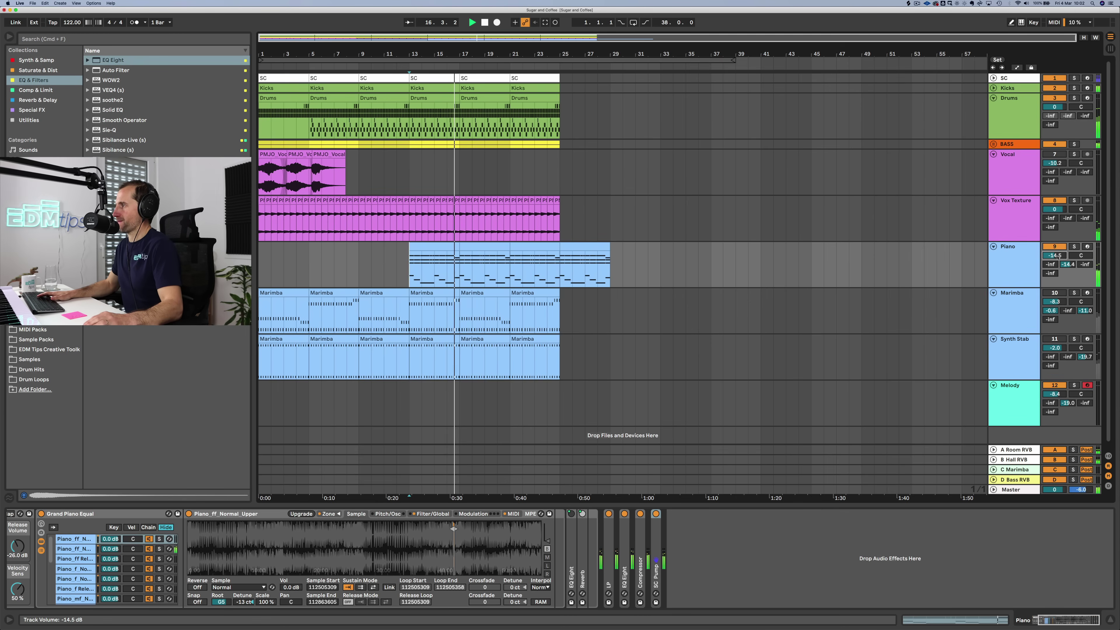
Step: Delete the ETCT1_Claps_8 fill notes near the end of the Drums clip that starts at bar 13
double_click(433, 100)
drag(994, 401, 1102, 410)
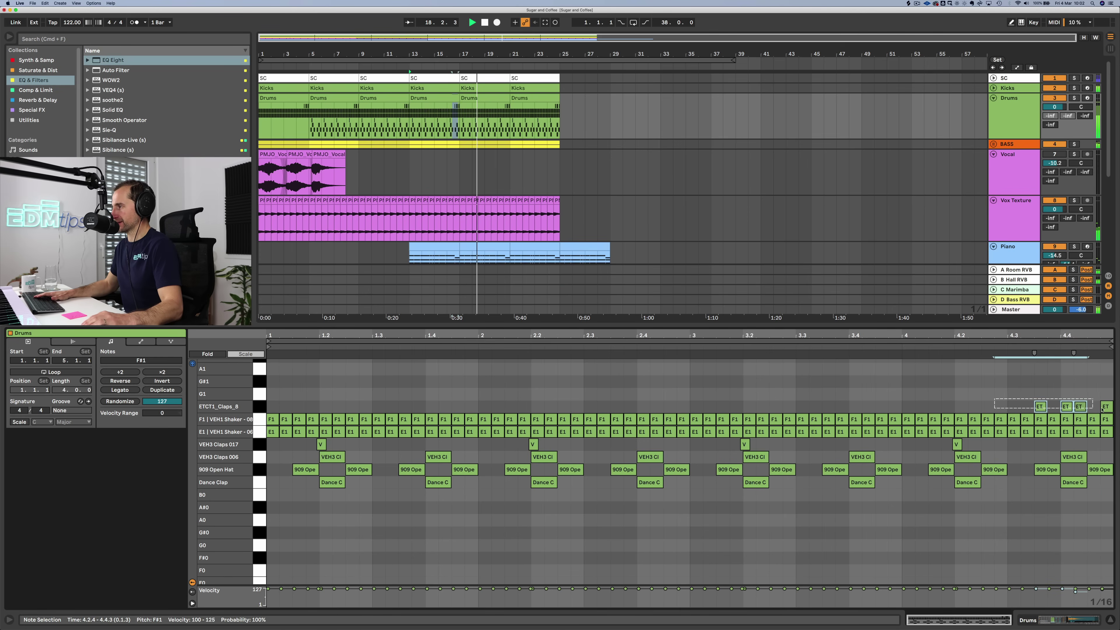
key(Delete)
key(shift+Tab)
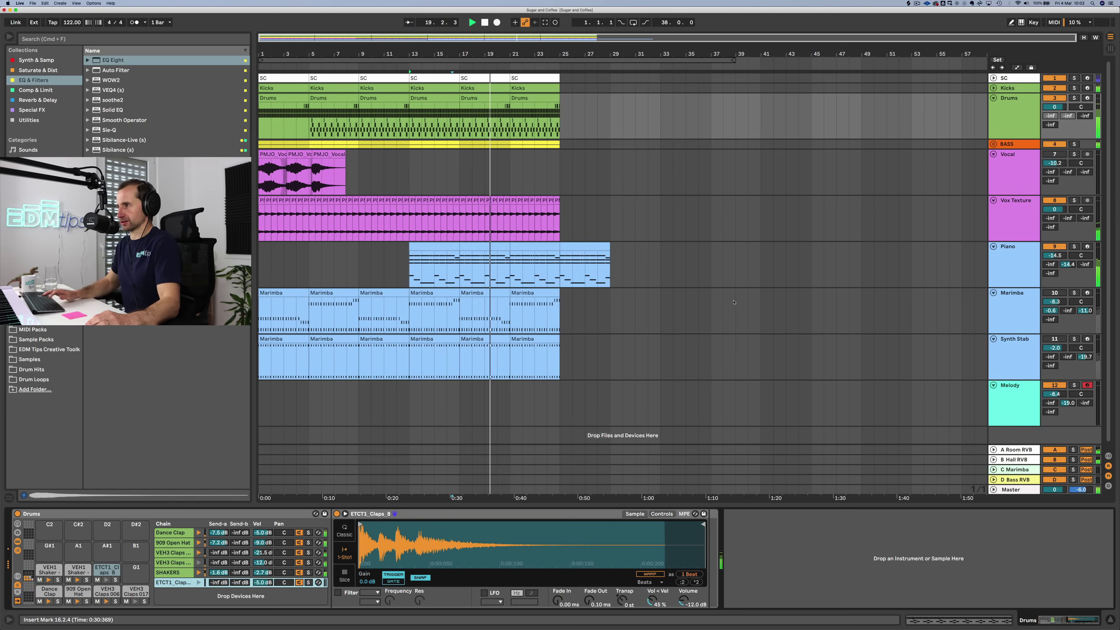
Step: Mute the Kicks and duplicate the Marimba and Synth Stab clips at bar 21 to extend both tracks to bar 29
click(1055, 88)
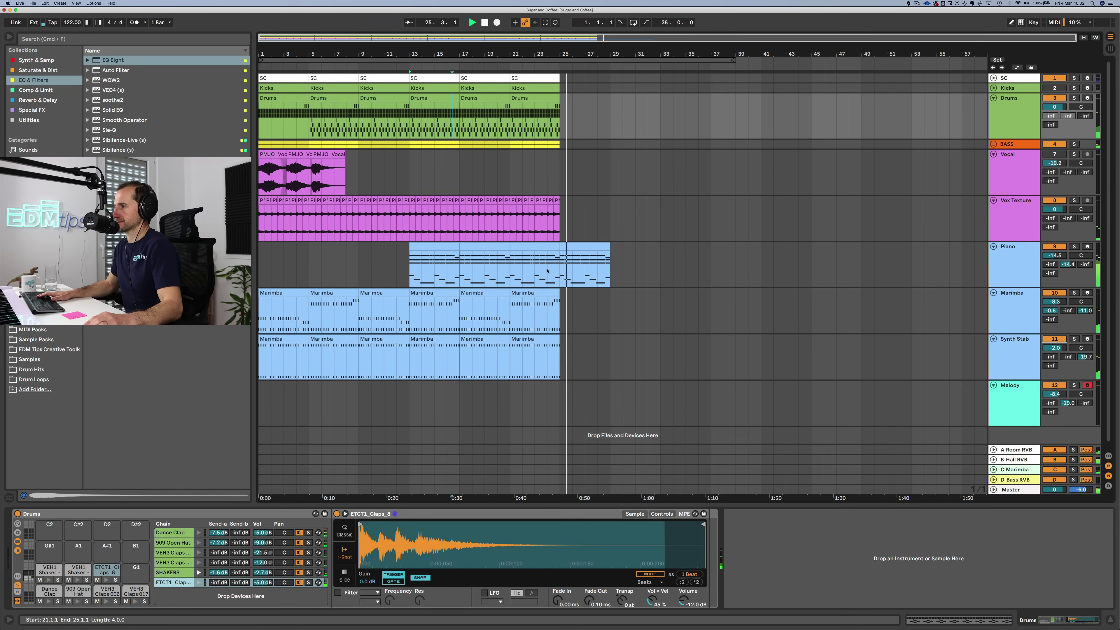
click(531, 327)
key(super+d)
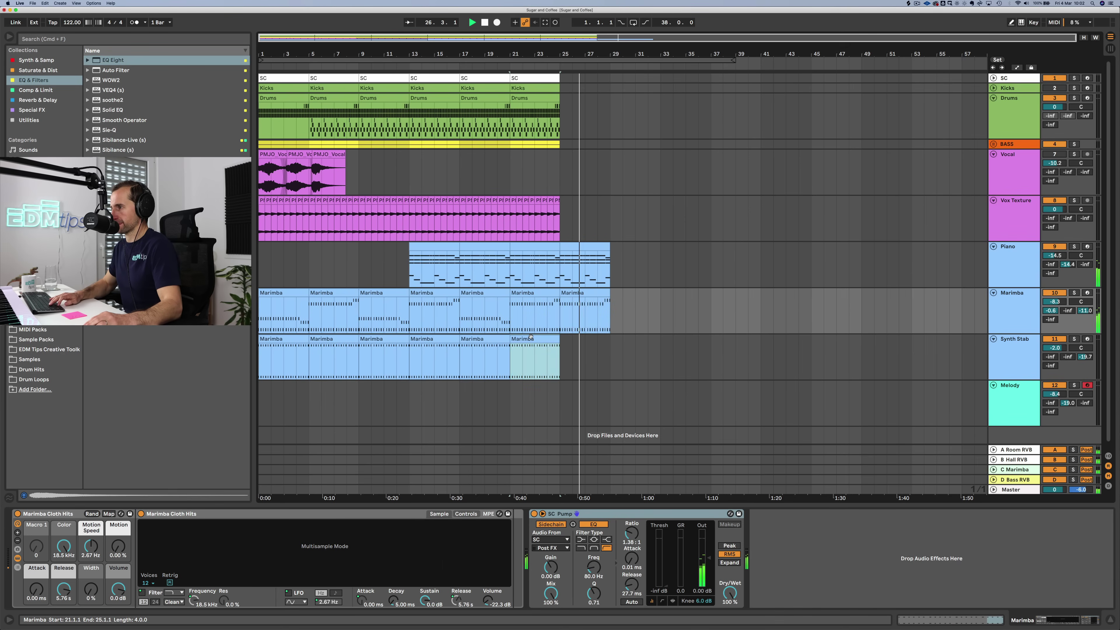
click(533, 356)
key(super+d)
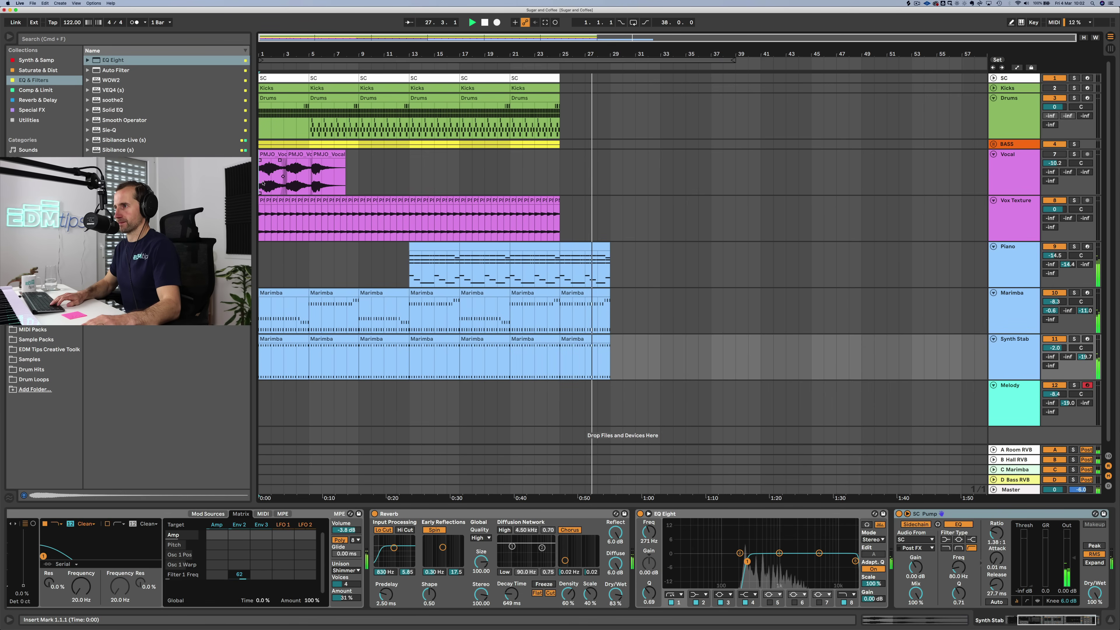
Step: Copy the eight-bar Vocal section from bar 1 to bar 29 and place copies of the SC clip at bars 29 and 33
drag(263, 184, 358, 182)
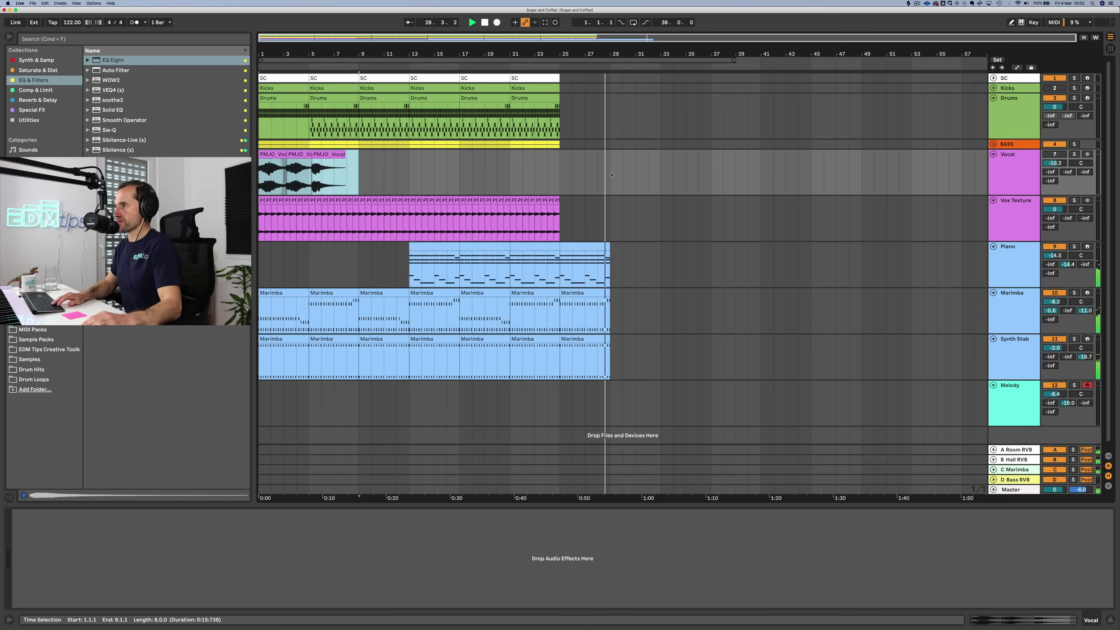
key(super+d)
click(536, 79)
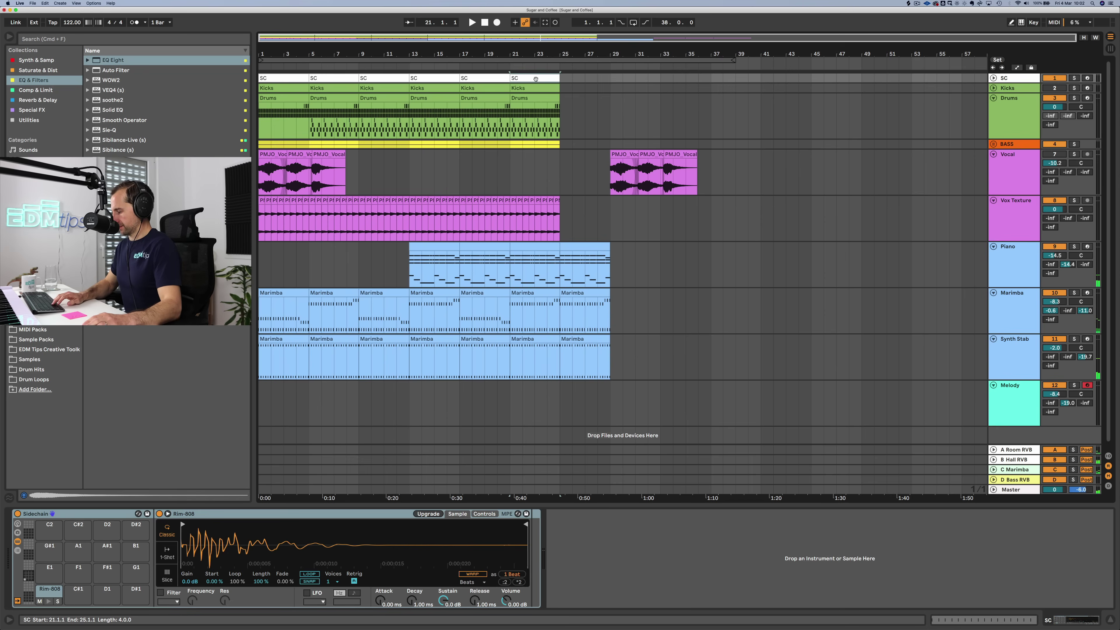
drag(535, 79, 638, 83)
drag(639, 82, 693, 81)
Step: Copy a Kicks clip and the first Drums clip to bar 29, and paste the opening four-bar BASS section from bar 29 to 37
drag(528, 89, 632, 89)
drag(267, 98, 626, 97)
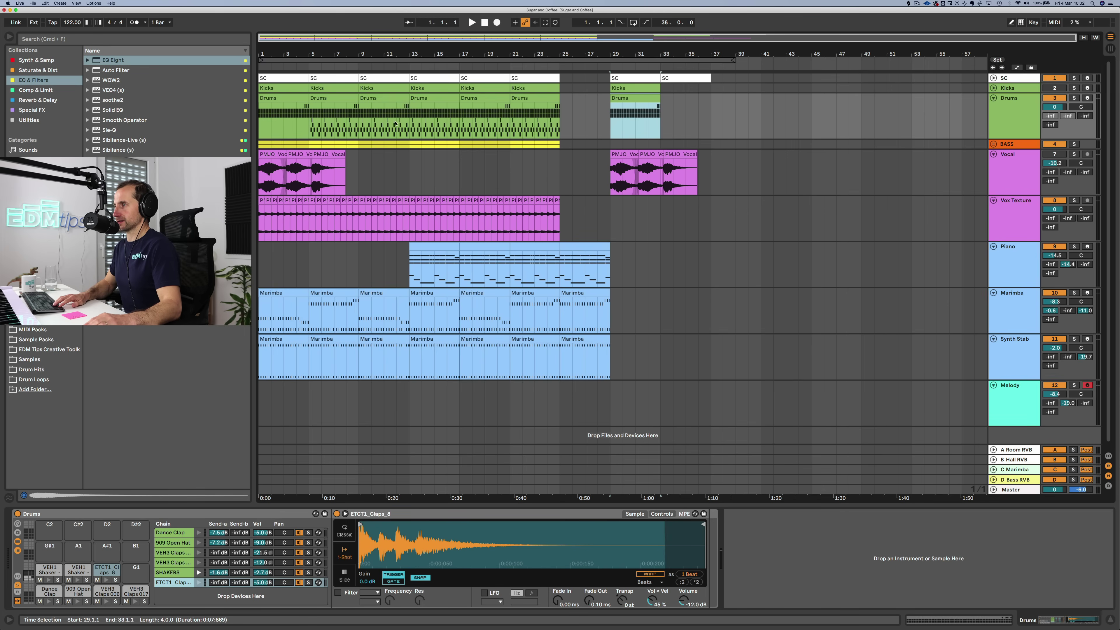
click(260, 149)
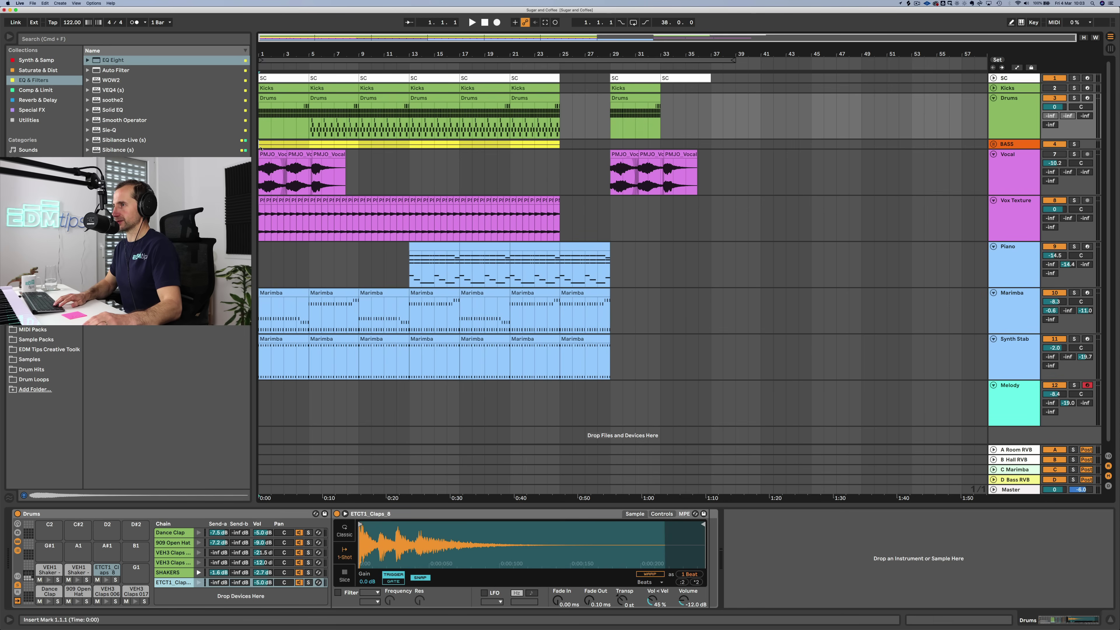
drag(303, 147, 308, 146)
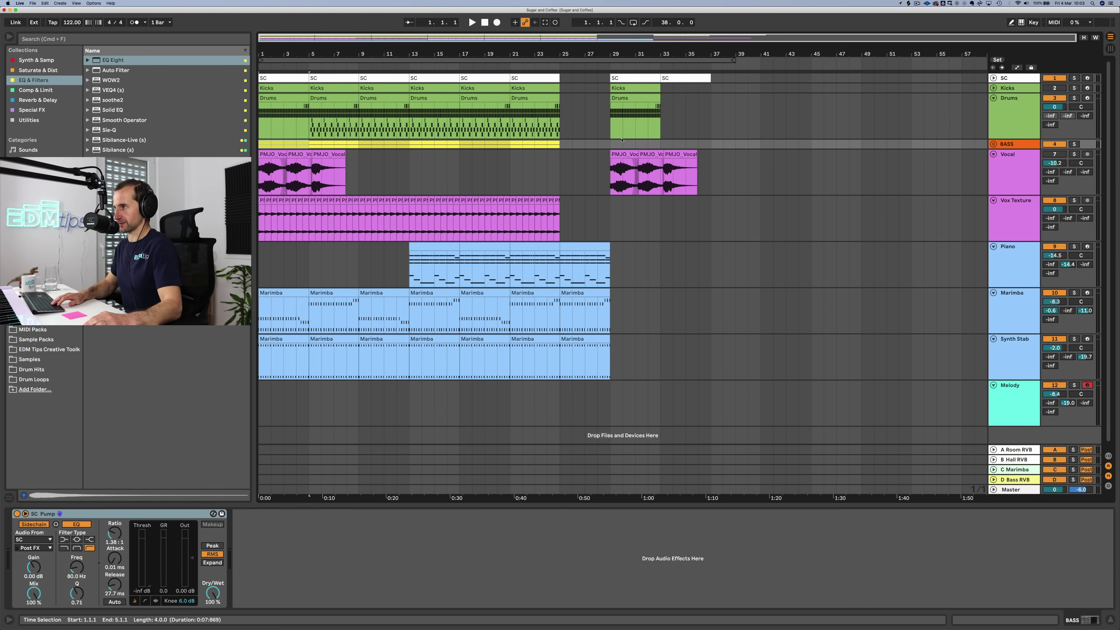
key(super+v)
Step: Duplicate the Drums clips from bar 29 through bar 45 and the Kicks clips through bar 41, filling the Kicks gap at bar 33
click(620, 98)
key(super+d)
shift+click(621, 88)
key(super+d)
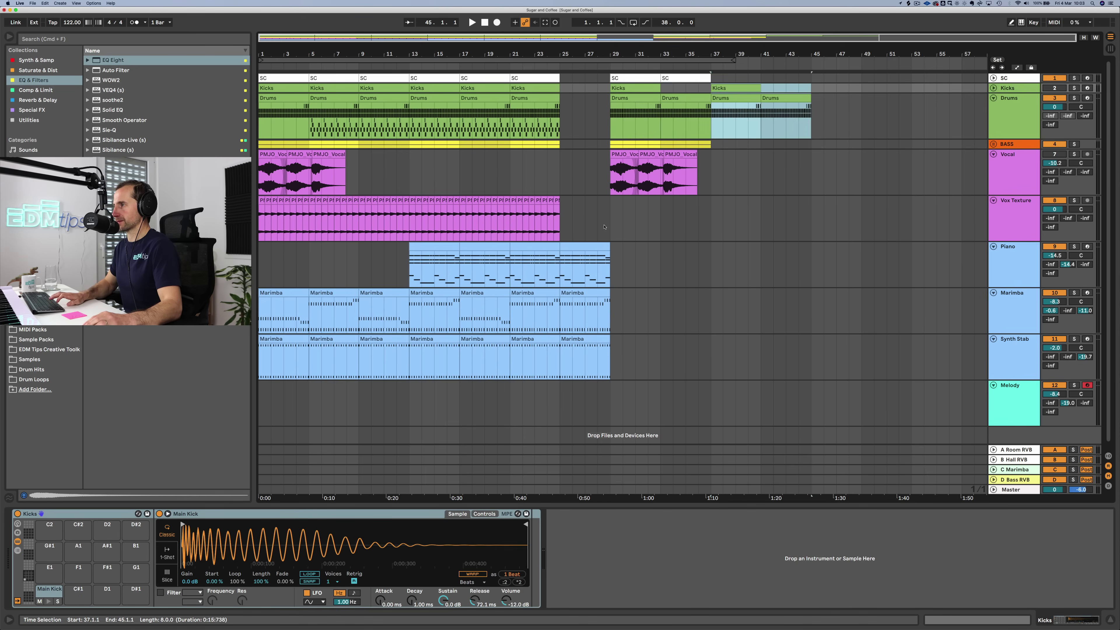
click(611, 176)
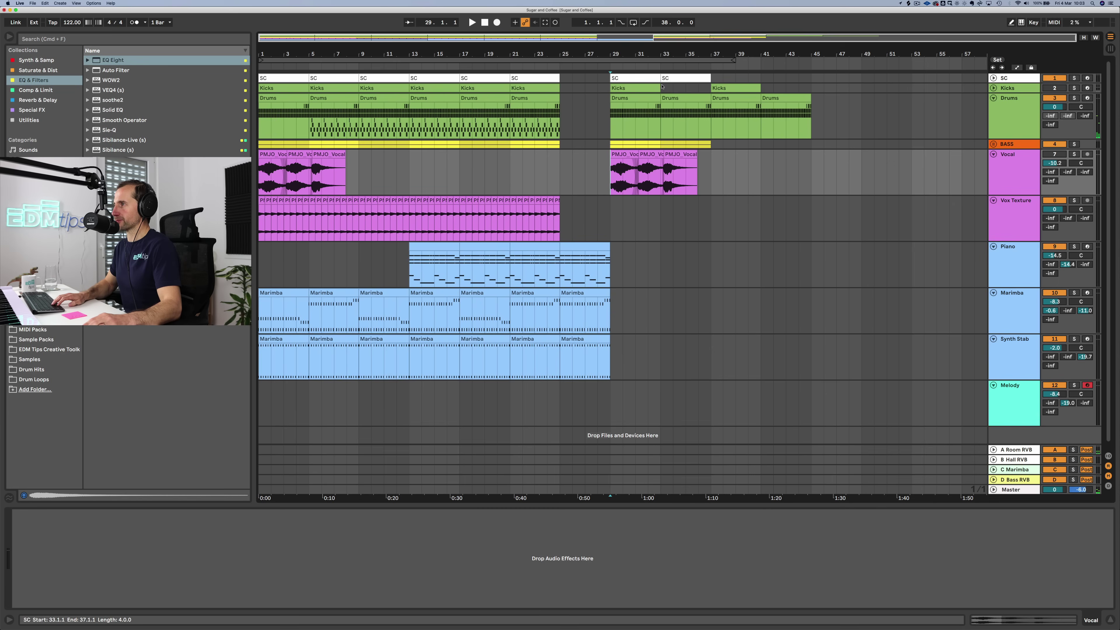
click(645, 87)
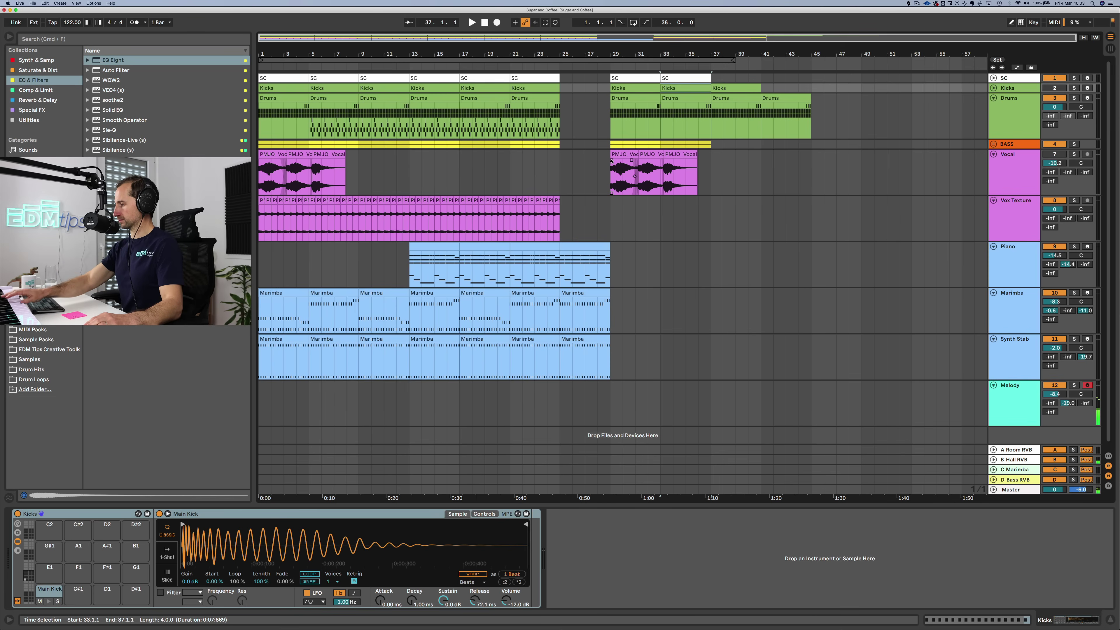
Step: Record a short phrase on the Melody track from bar 29 and quantize all of its notes
click(611, 181)
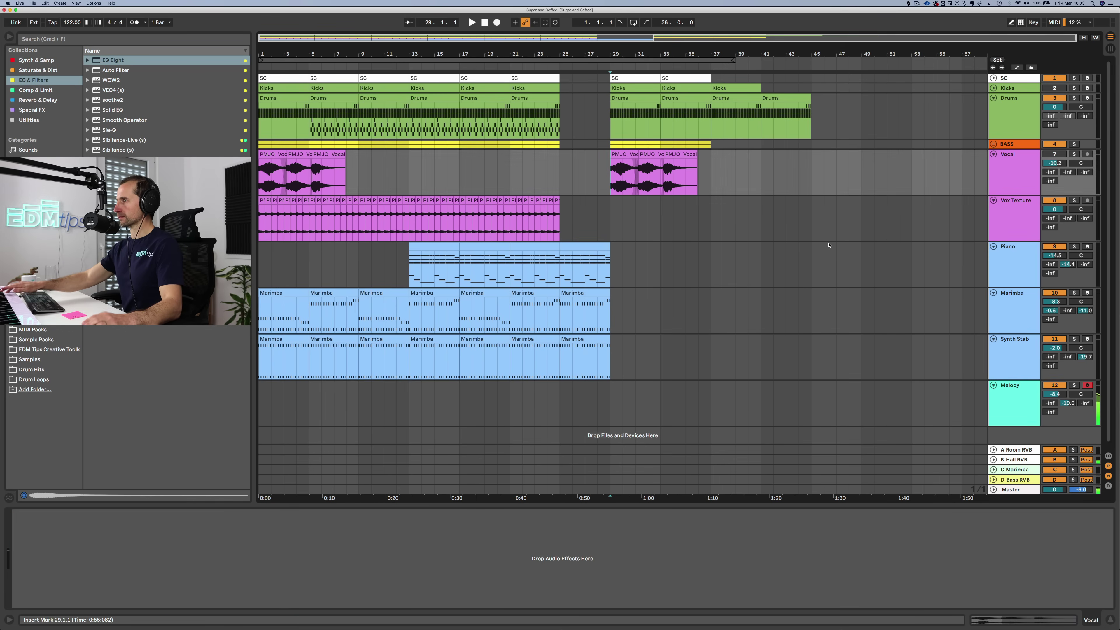
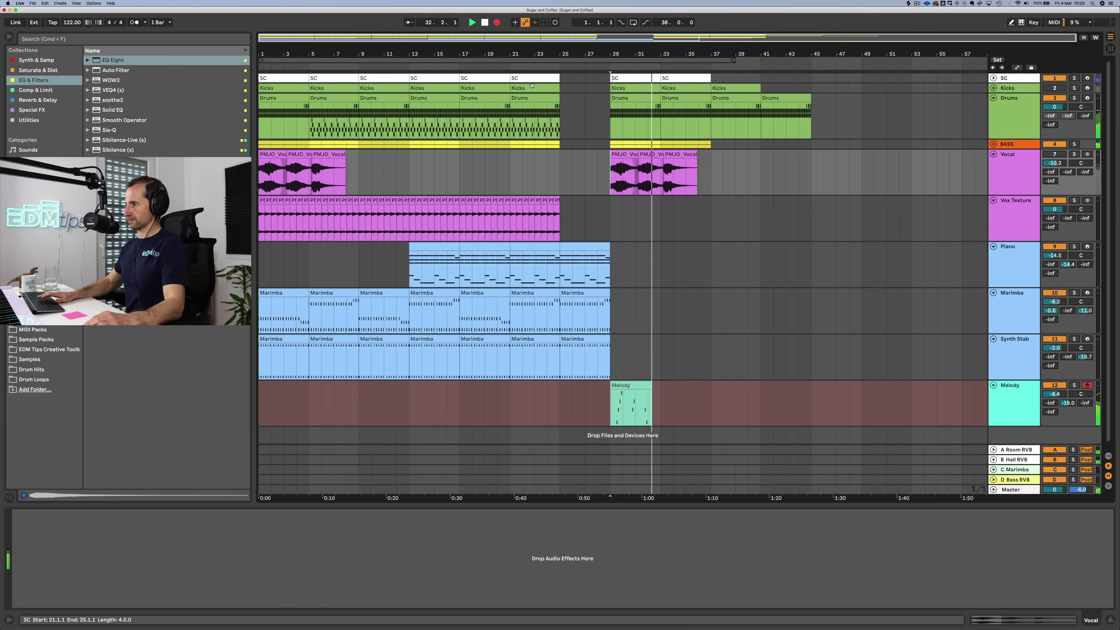
key(space)
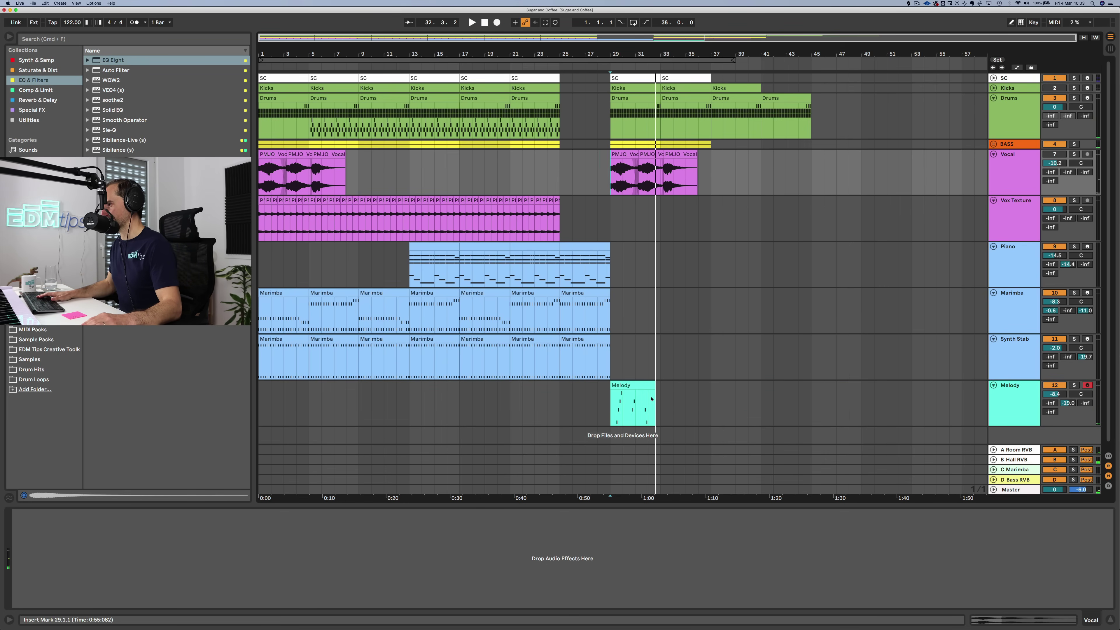
double_click(638, 388)
click(513, 459)
key(super+a)
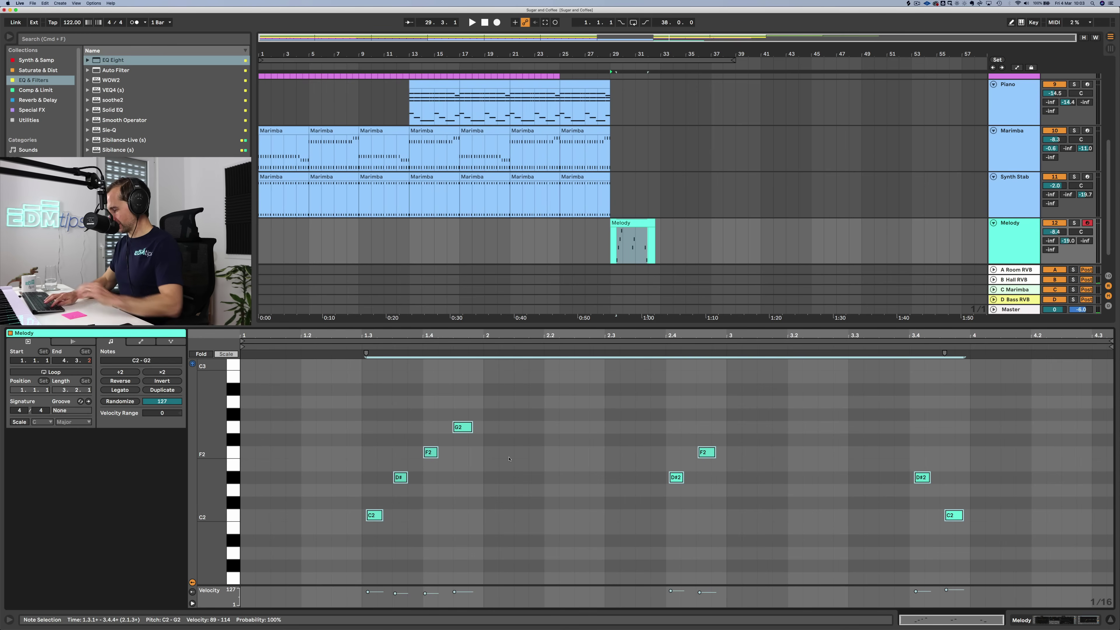
key(super+shift+u)
key(Return)
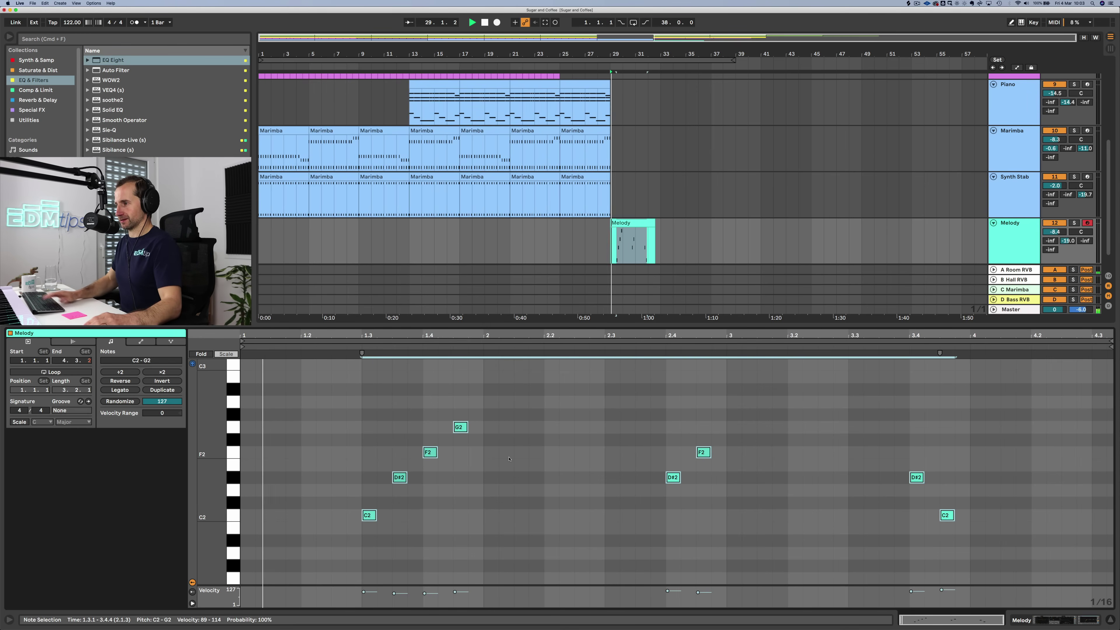
Step: Play back the Melody phrase, extend its clip to bar 33 and duplicate it through bar 37
key(shift+Tab)
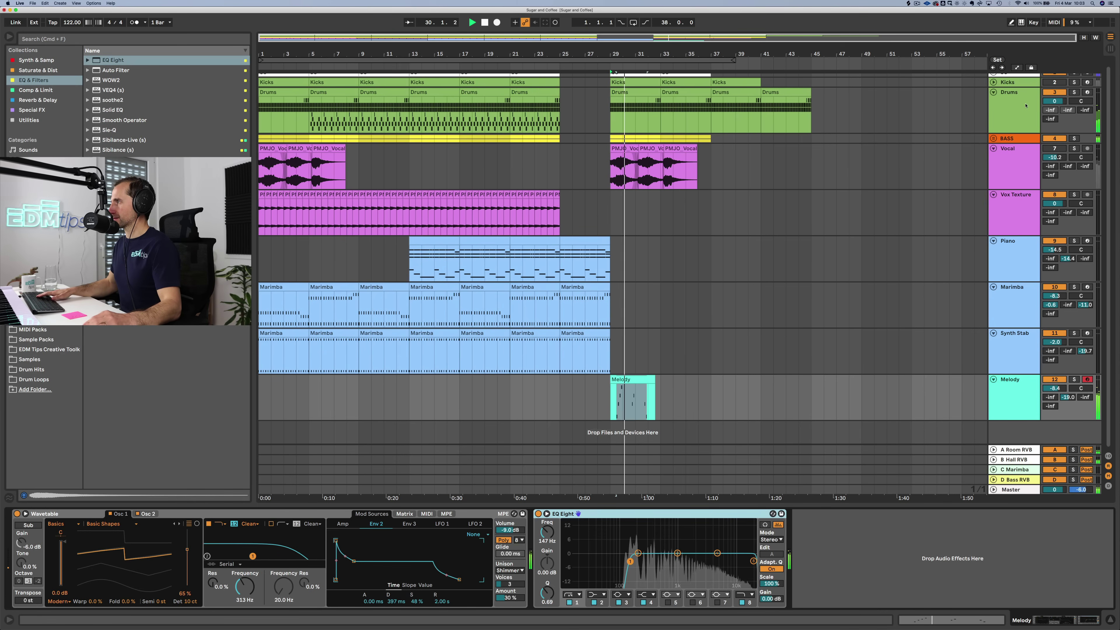
key(space)
key(space)
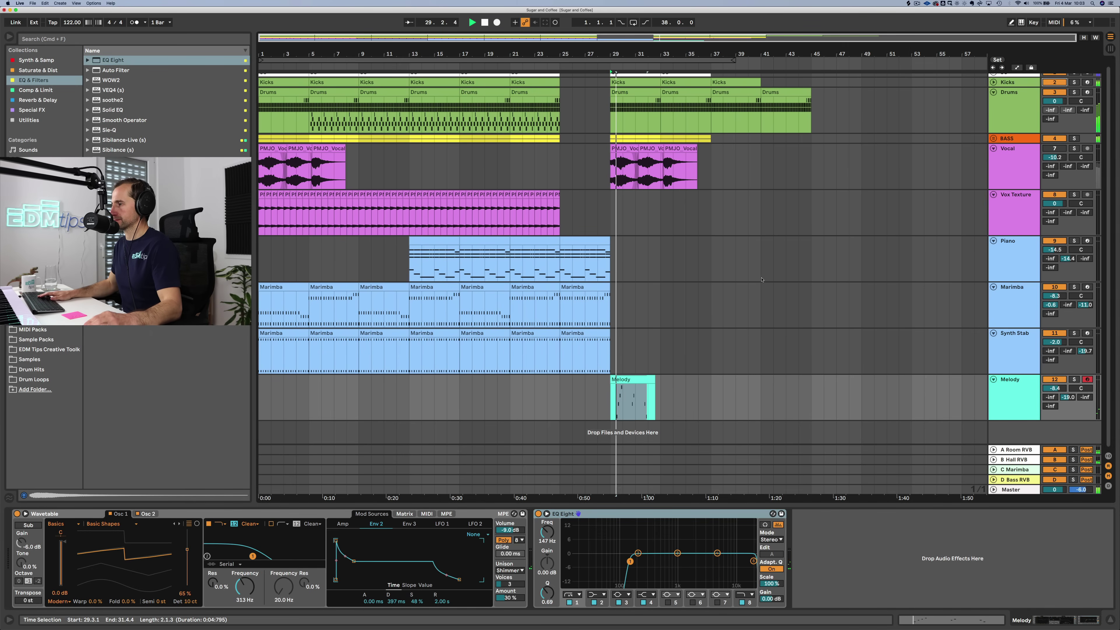
scroll(761, 280, up, 1)
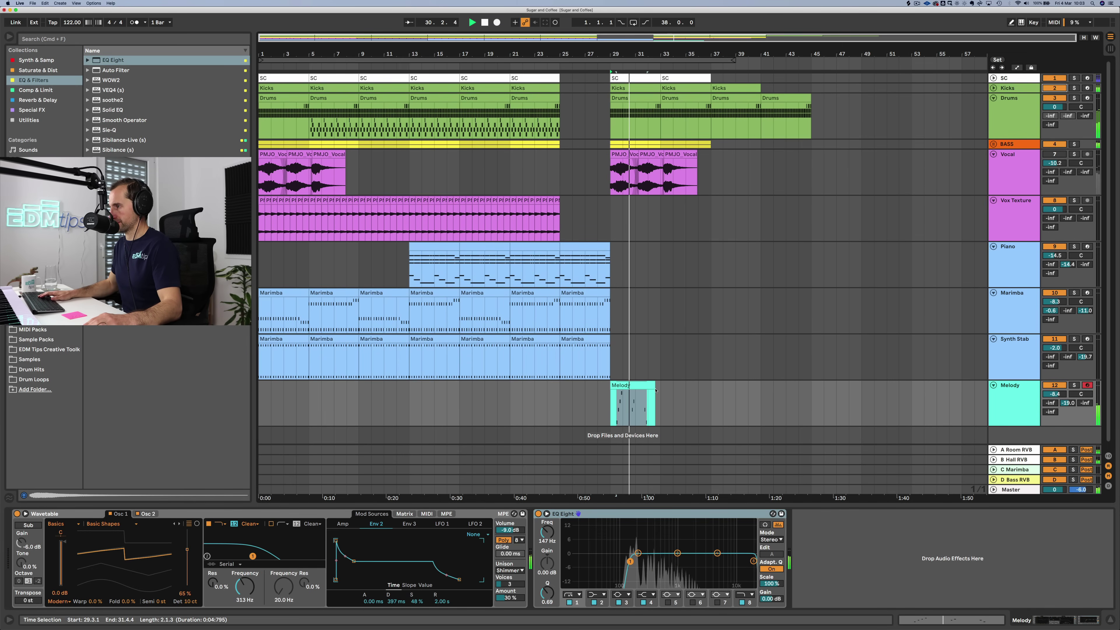
drag(655, 388, 658, 385)
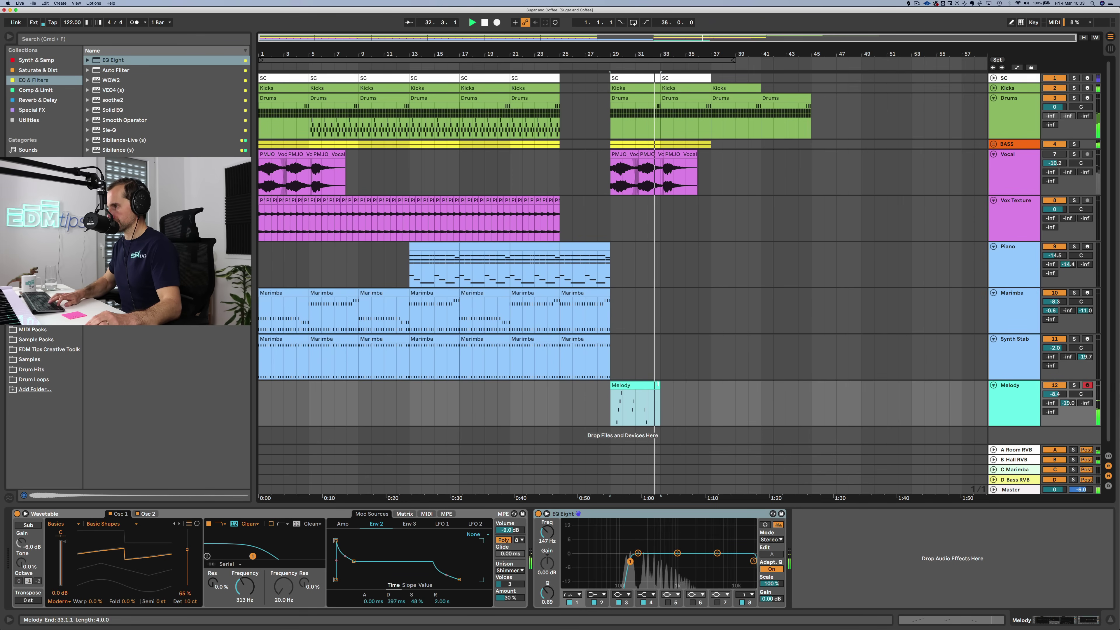
key(super+d)
key(space)
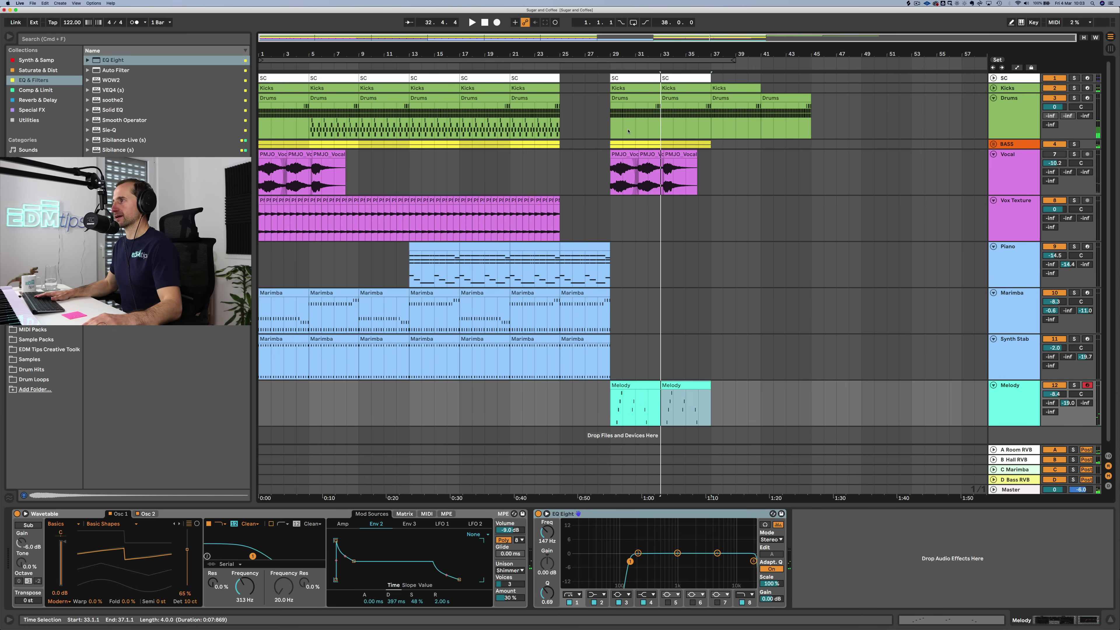
Step: Unfold the BASS group and delete the Sub Bass clip at bar 29
click(992, 145)
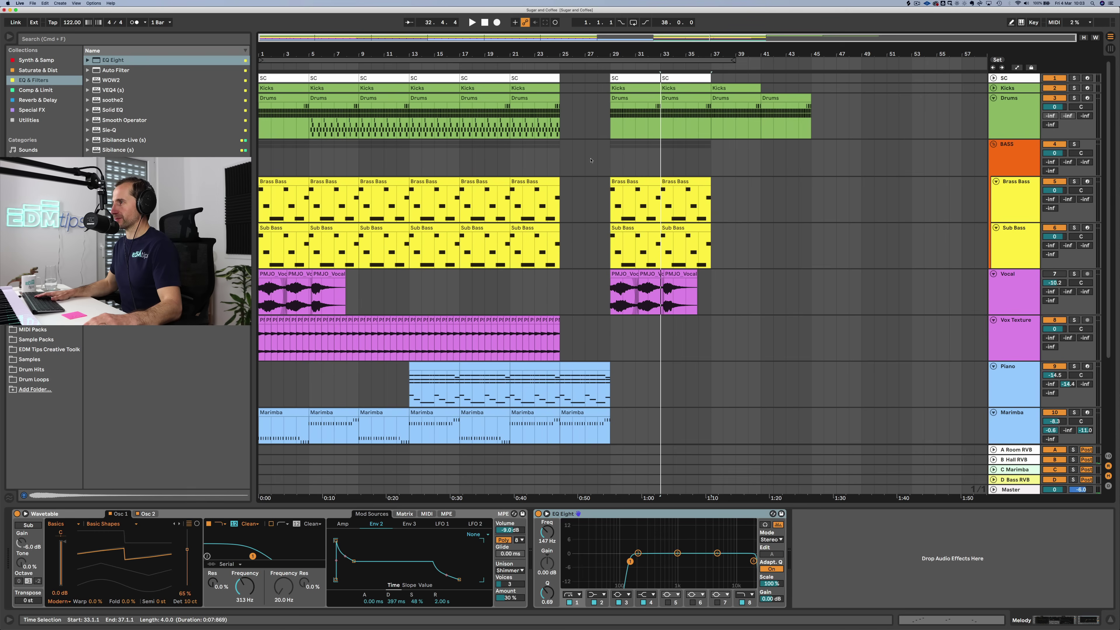
click(631, 243)
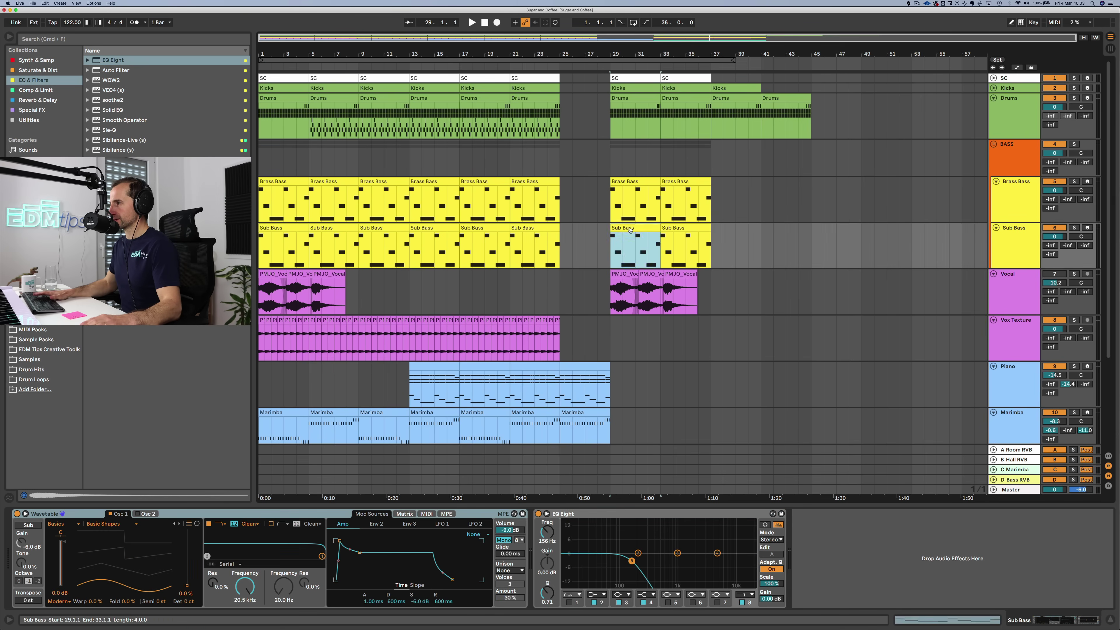
key(Delete)
Step: Open the Brass Bass clip at bar 29 and delete every note except the first C1
double_click(630, 182)
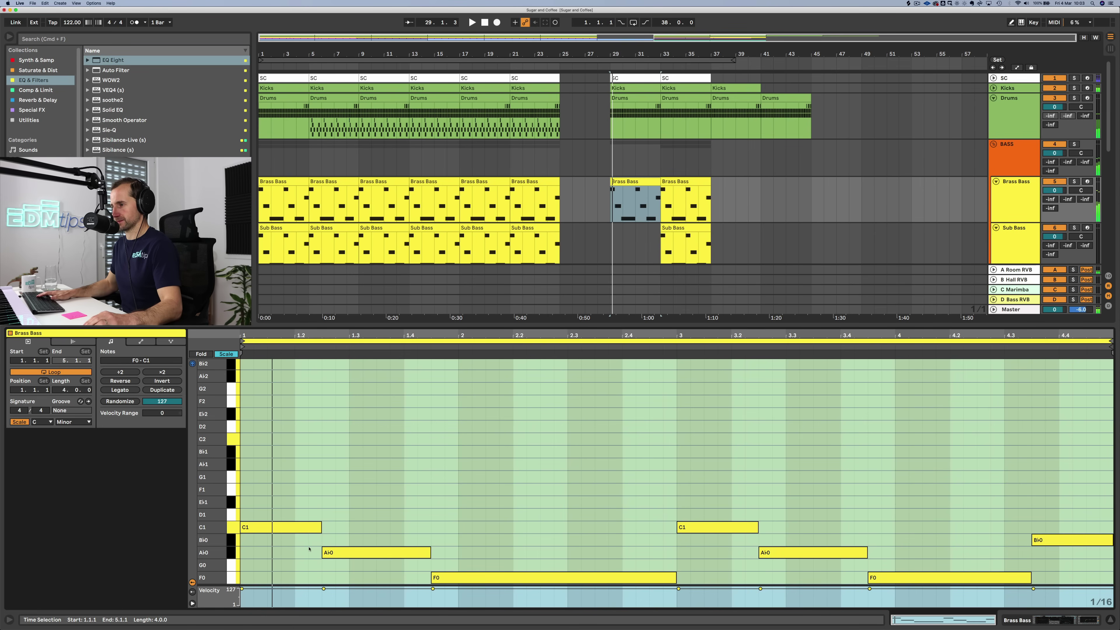
click(307, 531)
scroll(298, 503, down, 3)
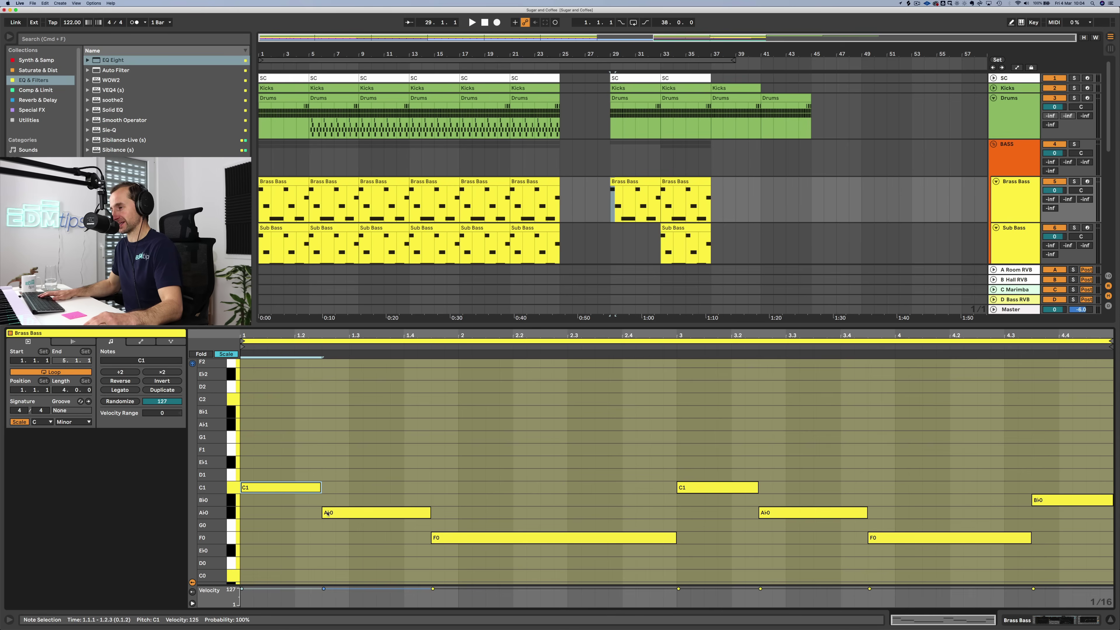
drag(375, 443, 1106, 561)
key(Delete)
Step: Move the remaining Brass Bass note to A♭0, lengthen it to 1.4.1 and audition it
click(297, 486)
drag(297, 487, 402, 516)
key(space)
key(space)
key(space)
key(space)
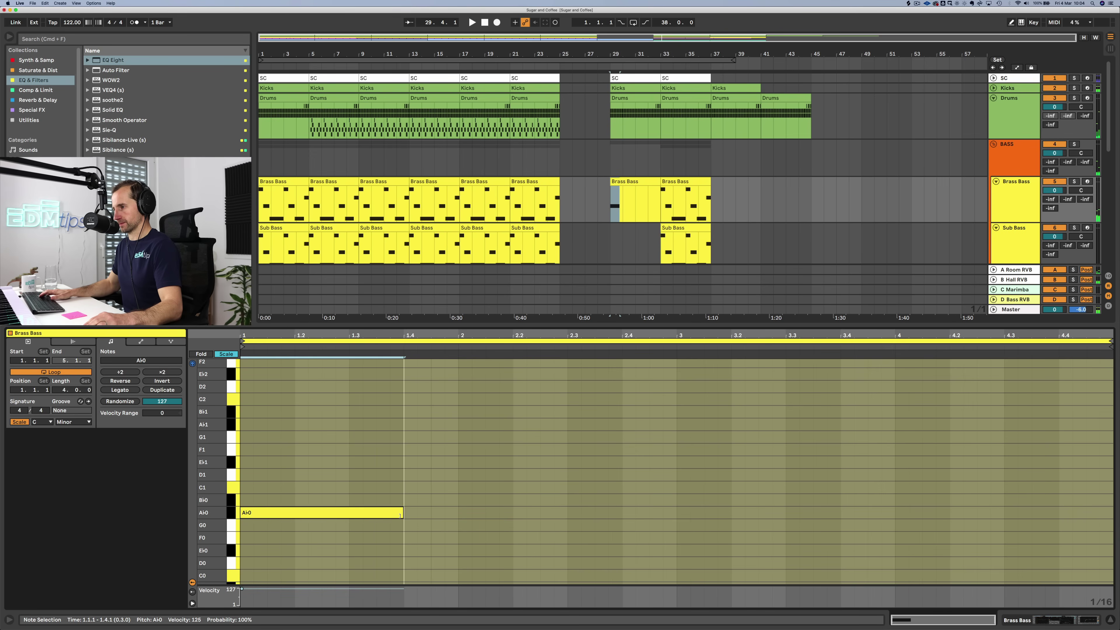
Step: Add a short A♭0 at 1.4.1, a long B♭0 from 1.4.3 to 2.3.3, and short B♭0 notes at 2.3.3 and 2.4.2
double_click(410, 512)
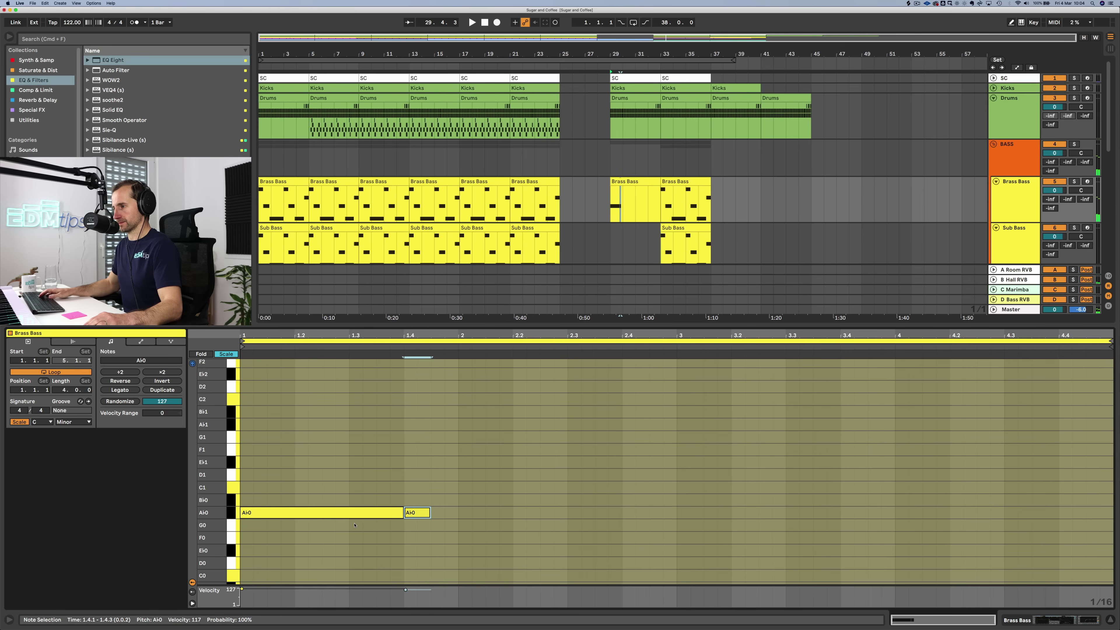
double_click(437, 500)
drag(442, 500, 583, 500)
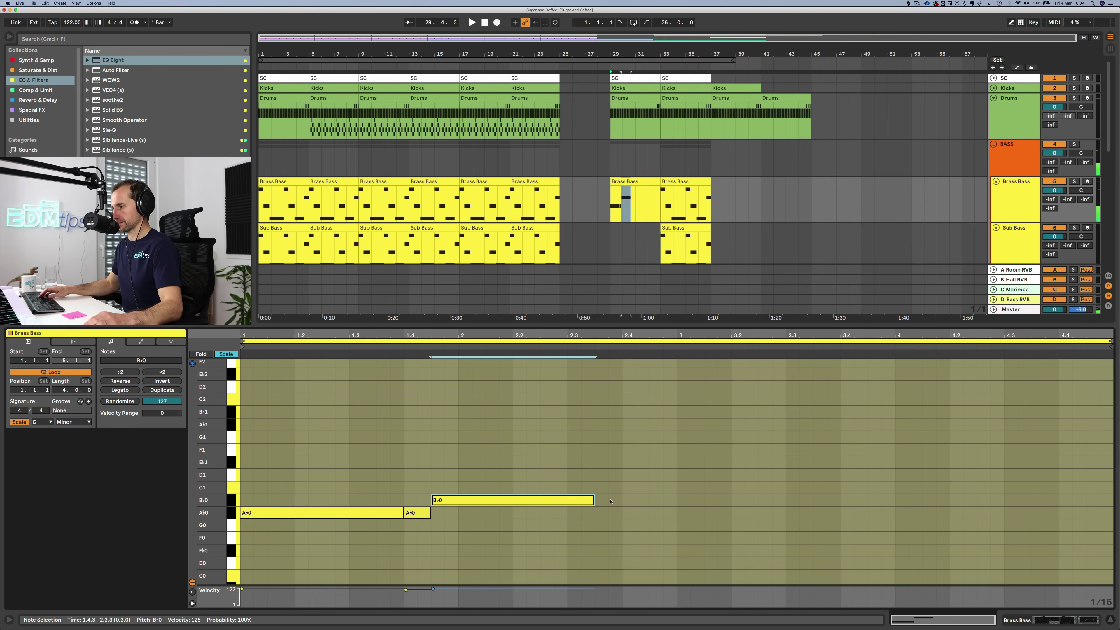
key(space)
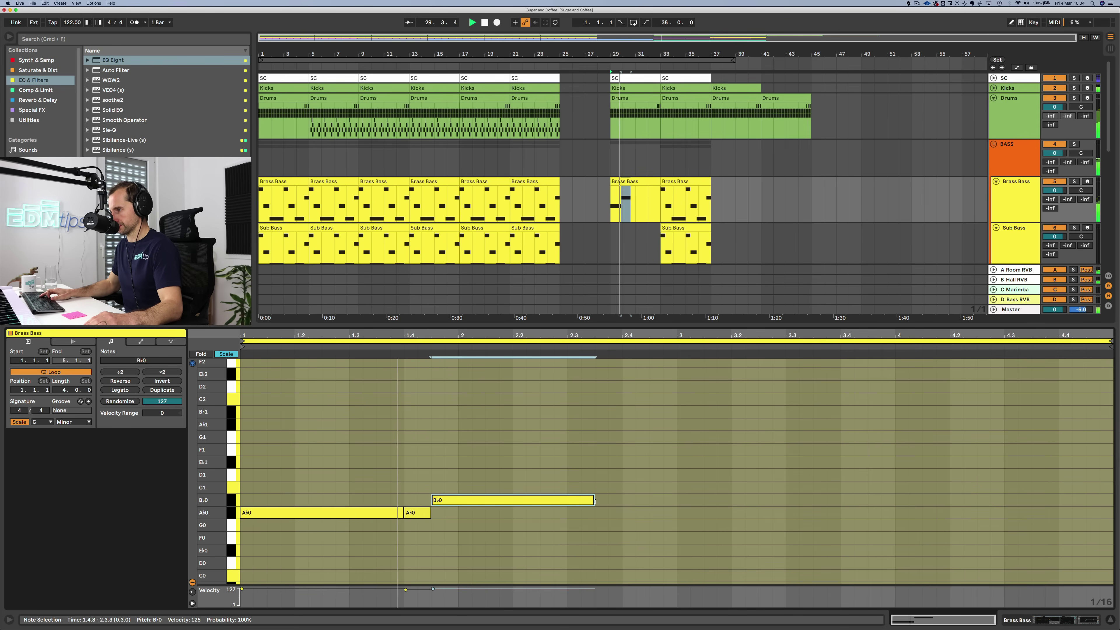
key(space)
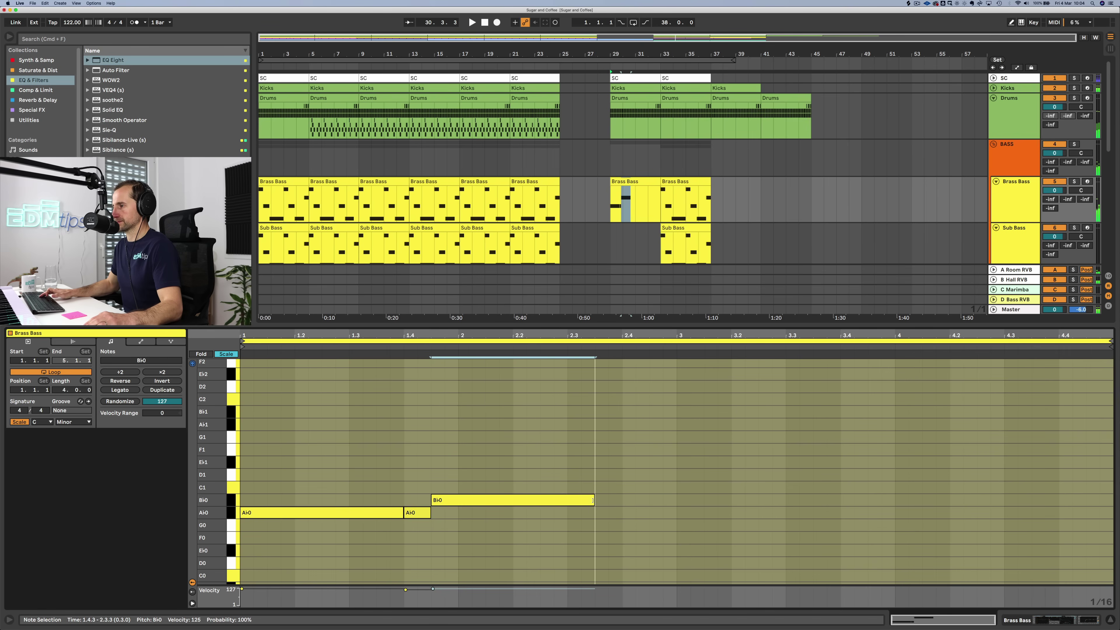
double_click(600, 500)
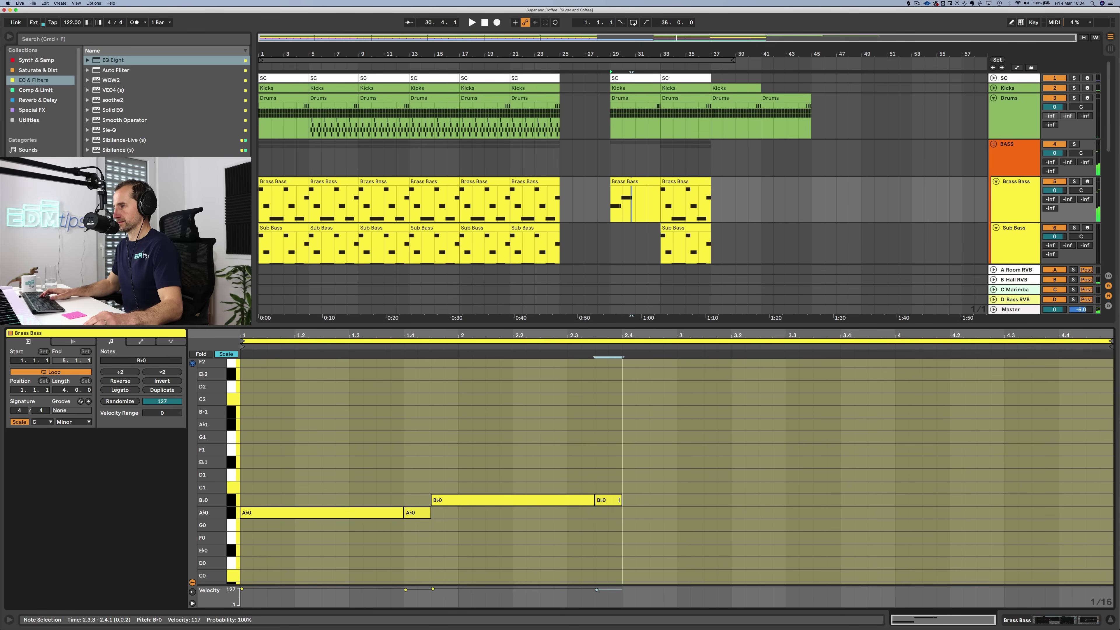
drag(612, 501, 647, 501)
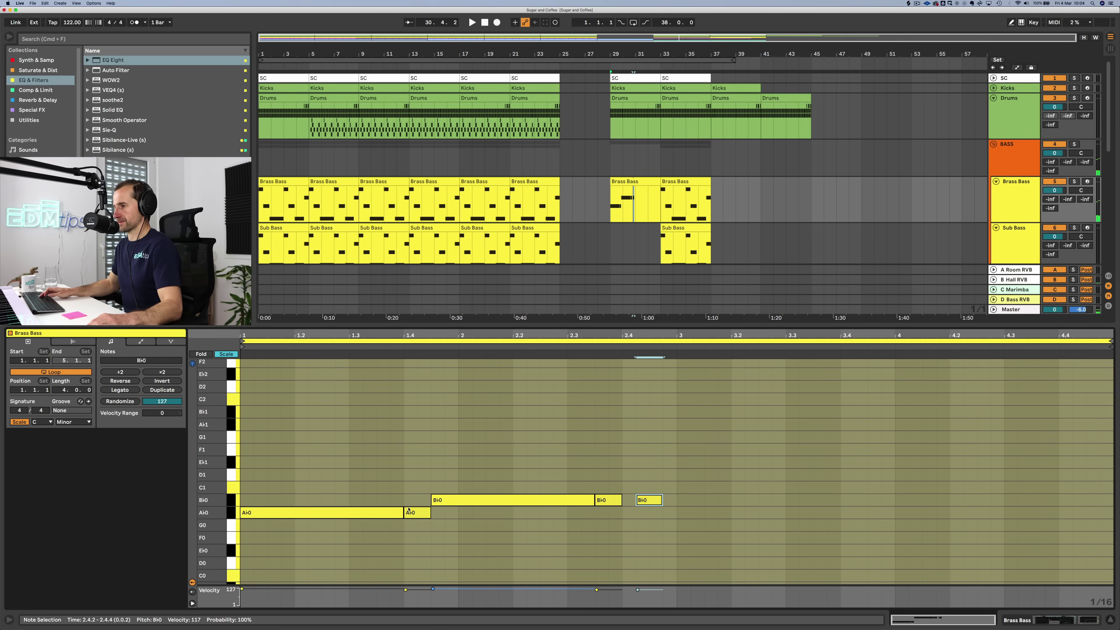
Step: Add F0 from 3.1.1 to 3.4.1, E♭0 from 3.4.1 to 4.1.1, and F0 from 4.1.1 to 4.3.3
drag(353, 517, 787, 538)
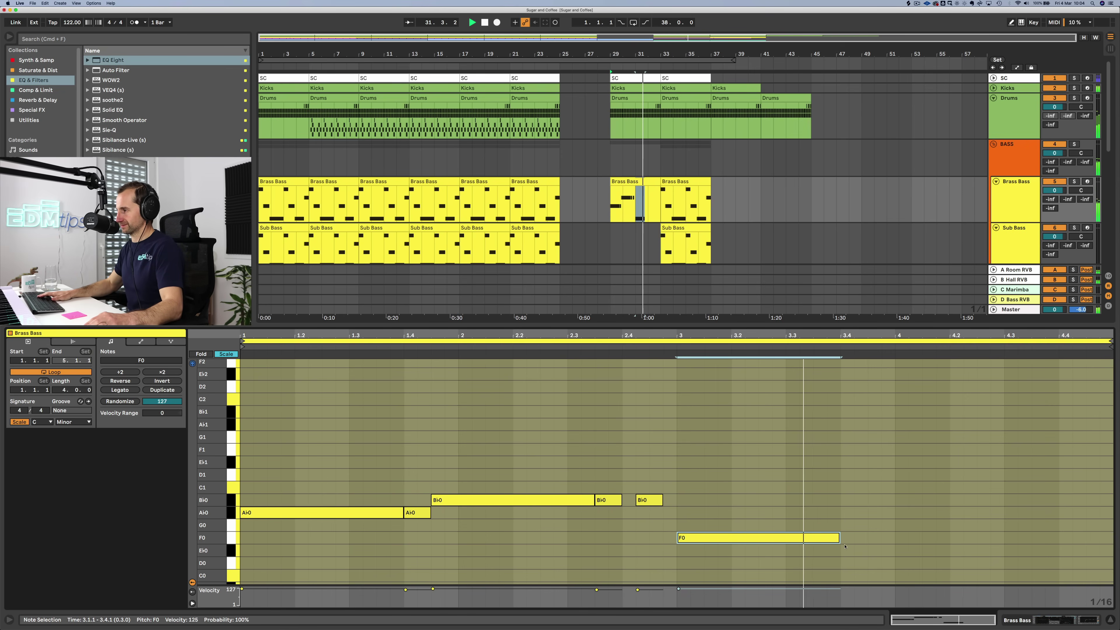
key(space)
mouse_move(840, 537)
mouse_down()
mouse_move(881, 536)
mouse_move(841, 538)
mouse_up()
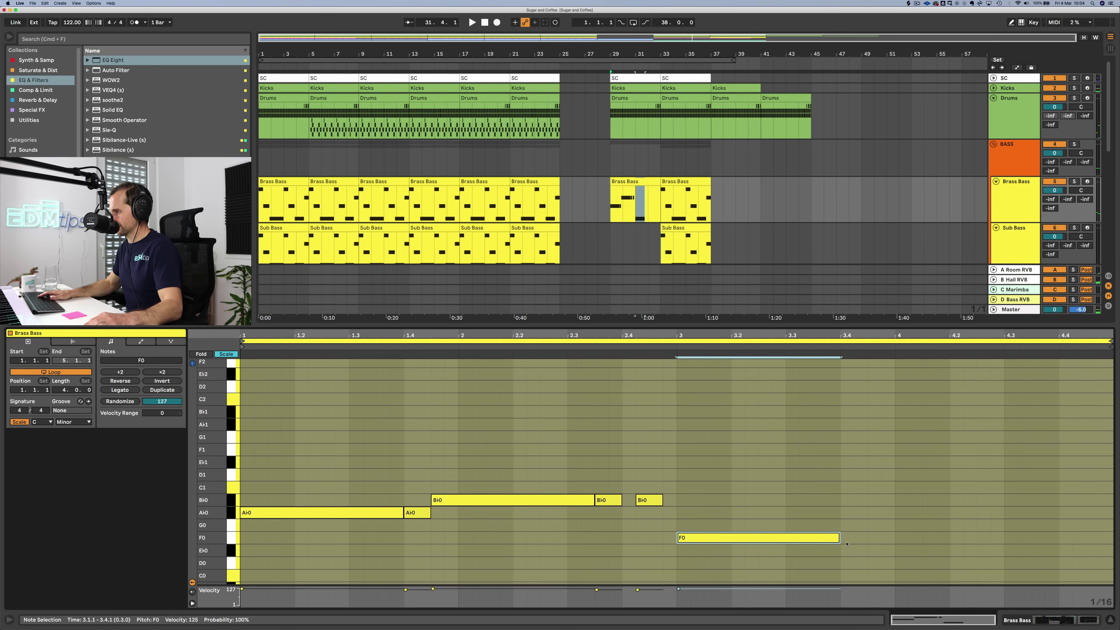
double_click(849, 550)
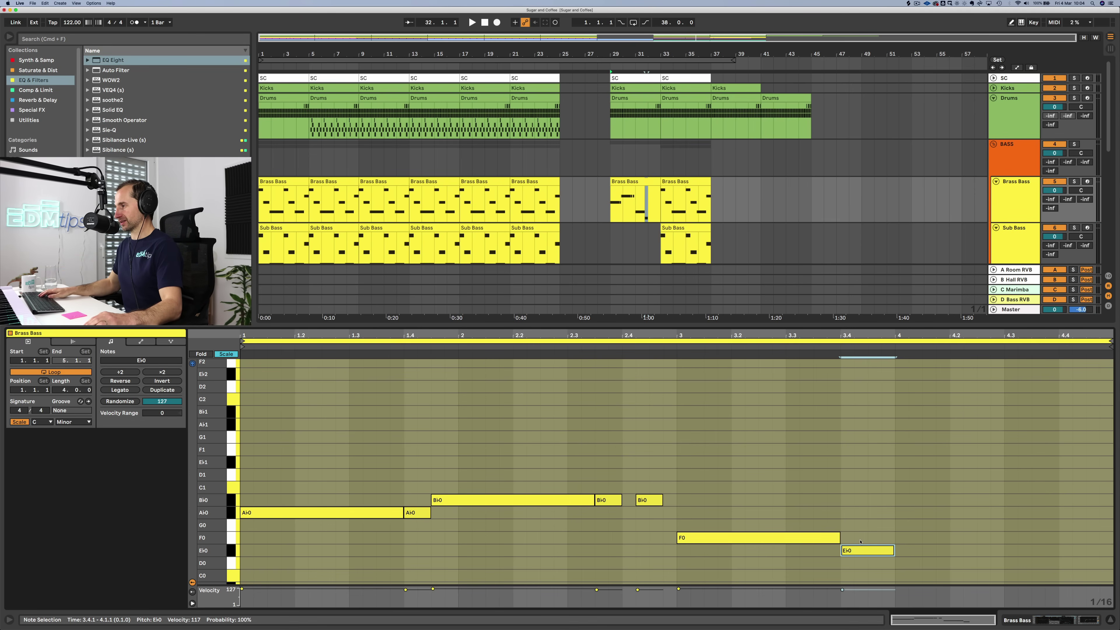
double_click(911, 540)
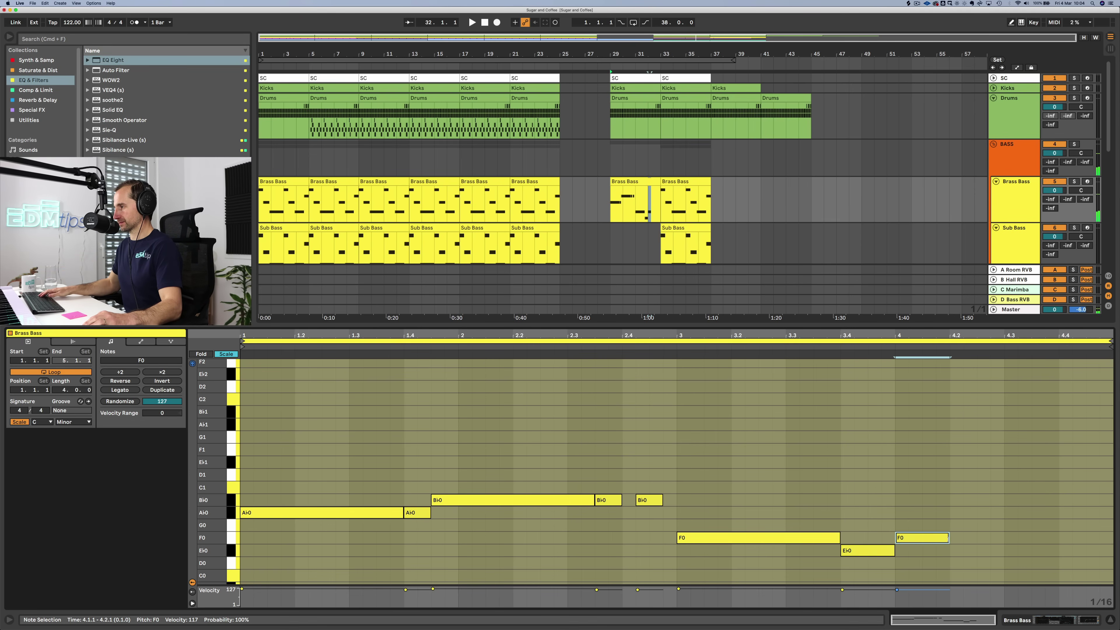
drag(975, 538, 1013, 536)
Step: Finish the Brass Bass phrase with two short B♭0 notes at 4.3.3 and 4.4.2
double_click(1039, 489)
key(Up)
key(Down)
key(Down)
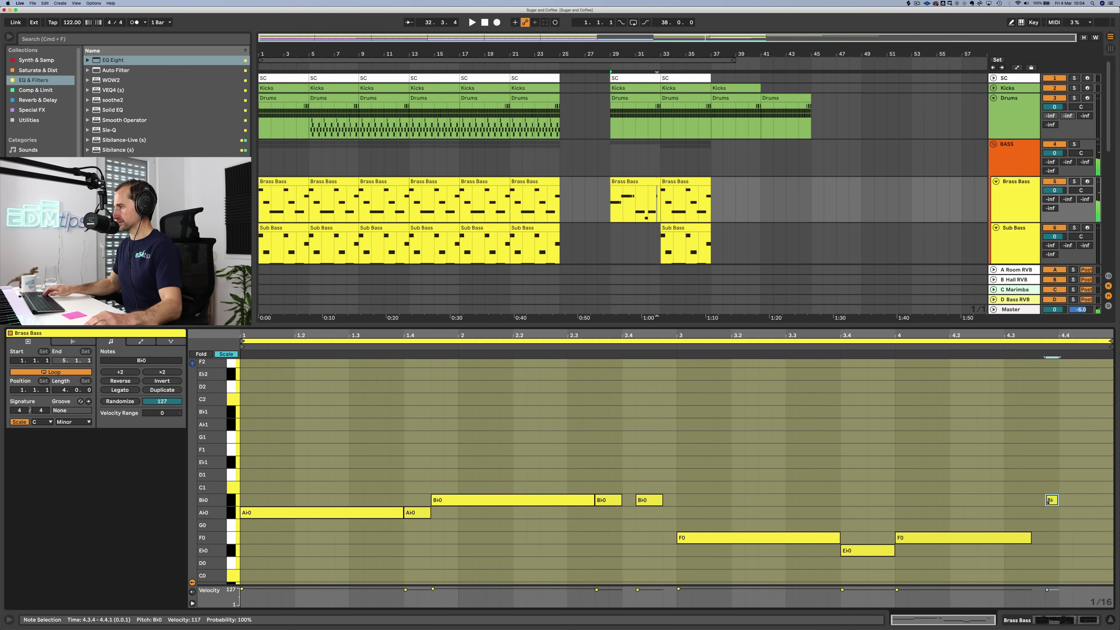
scroll(1051, 501, up, 1)
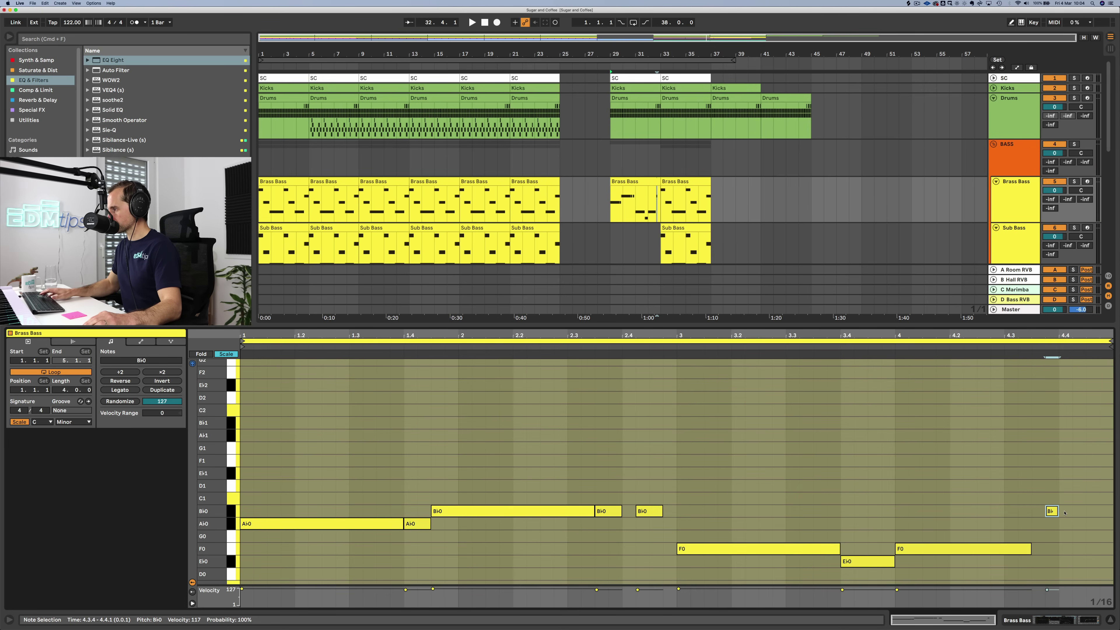
drag(1053, 512, 1093, 514)
Step: Set the Brass Bass Wavetable filter frequency to 56.9 Hz and Env 2 to 0 ms attack, 420 ms decay and 30 % sustain during playback
key(space)
click(1025, 192)
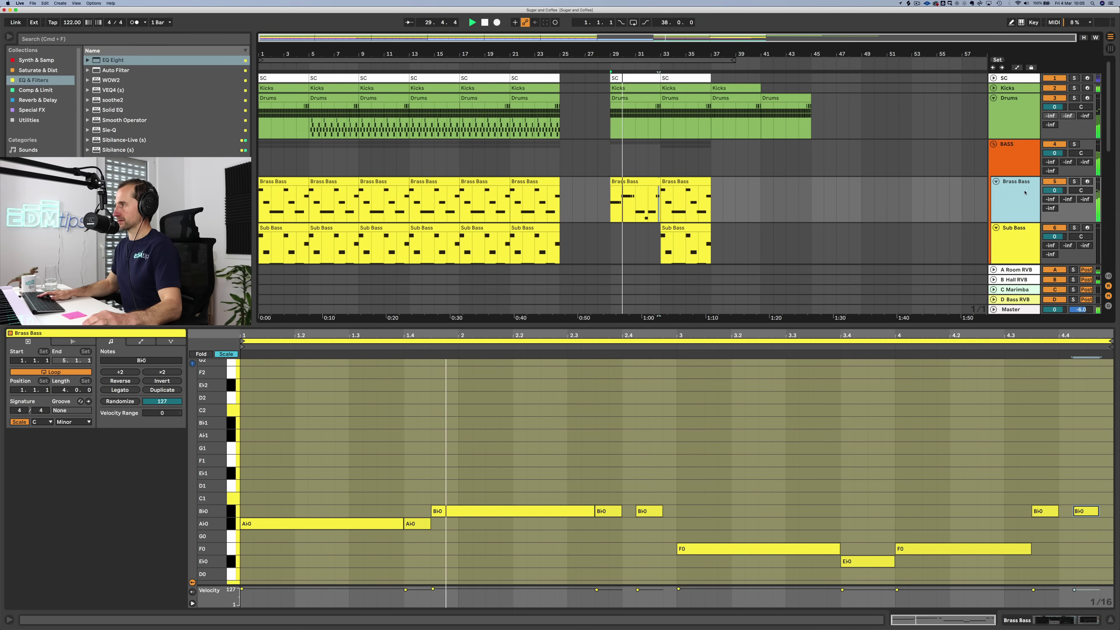
double_click(1013, 202)
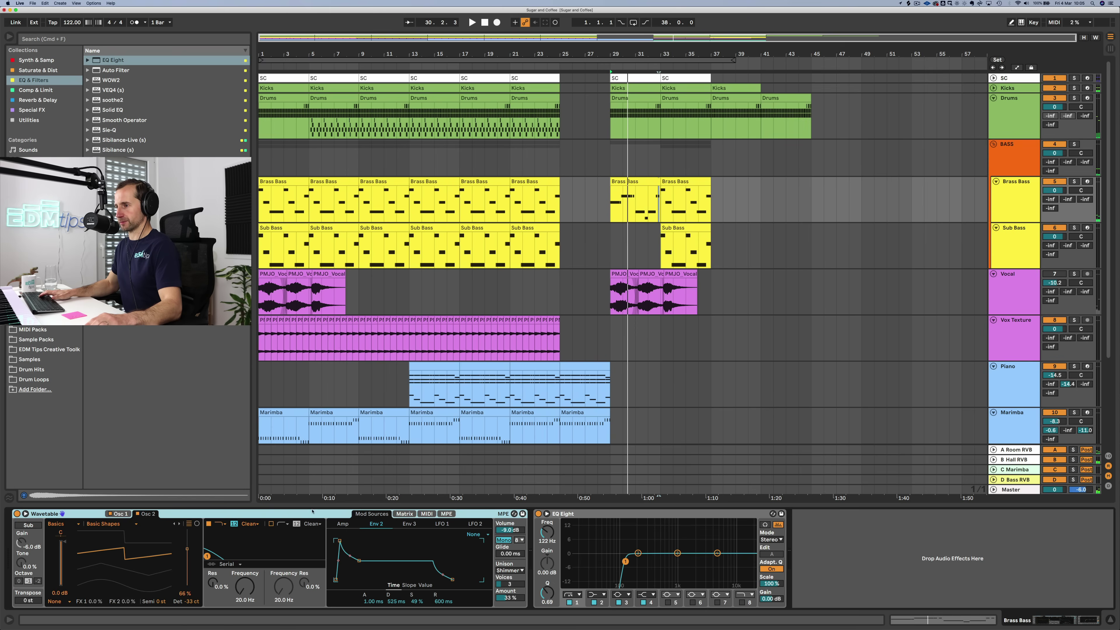
drag(244, 597, 244, 586)
key(space)
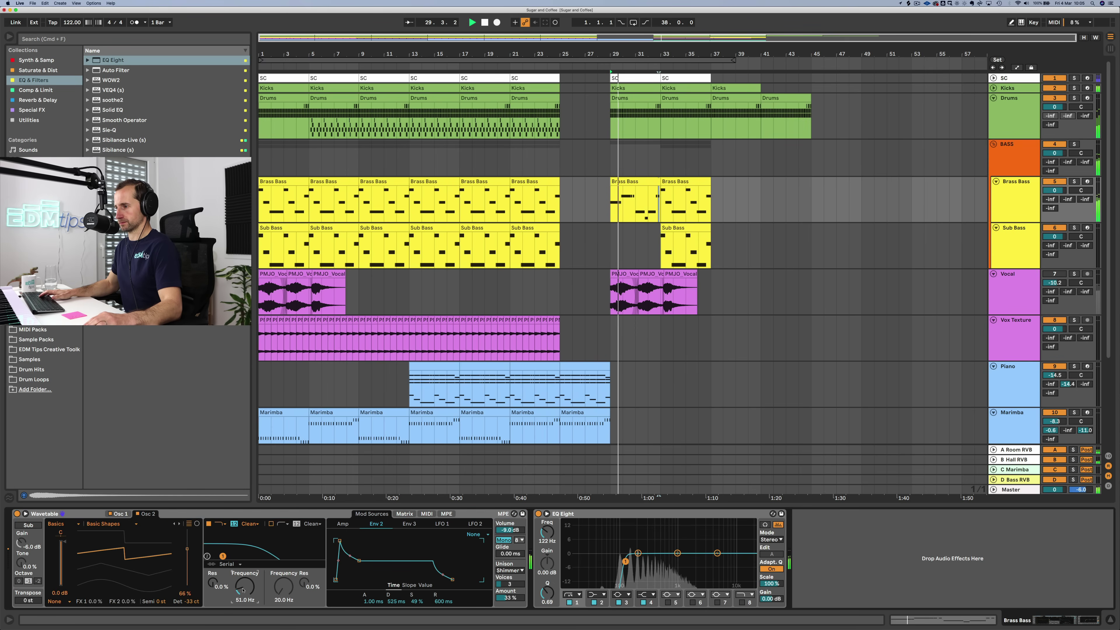
drag(359, 560, 358, 568)
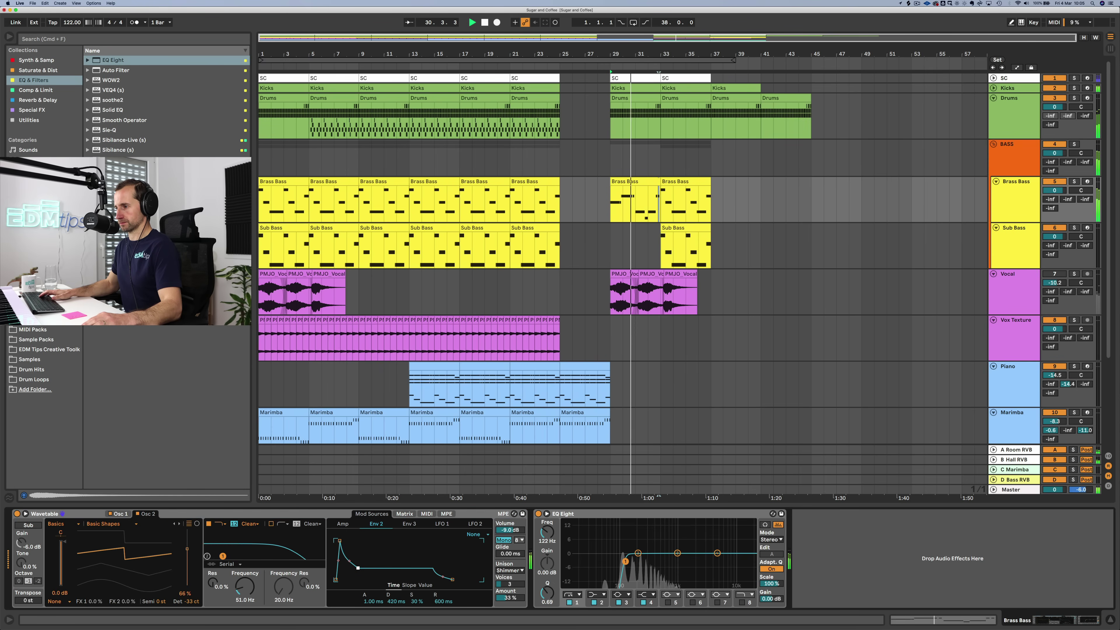
click(245, 587)
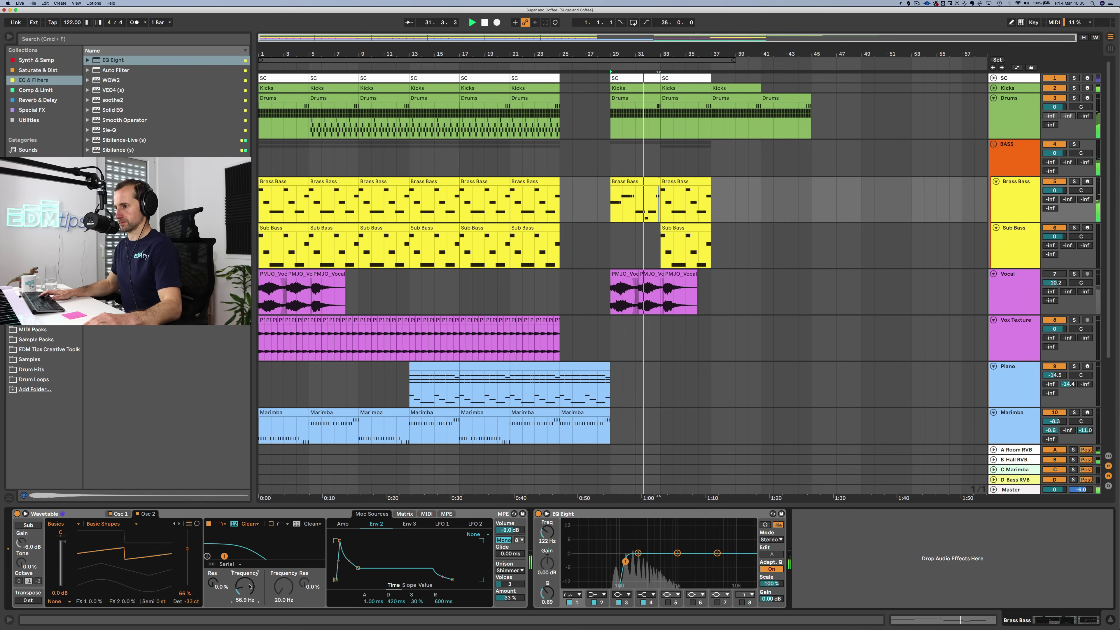
drag(340, 541, 336, 542)
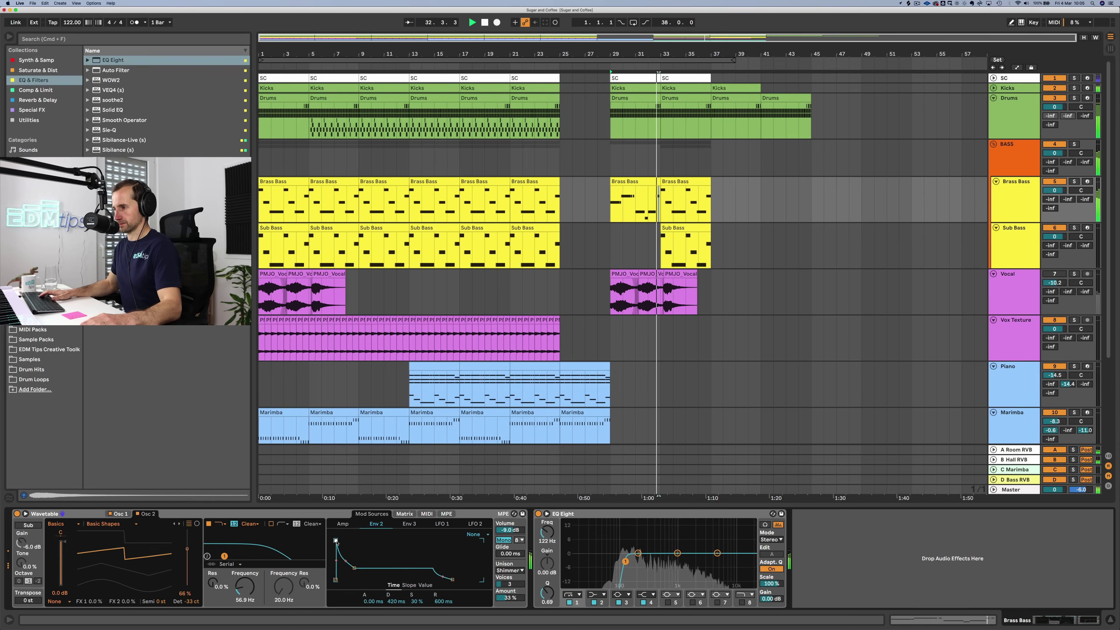
Step: Replay from bar 29 and duplicate the reworked Brass Bass clip over the one at bar 33
key(space)
key(space)
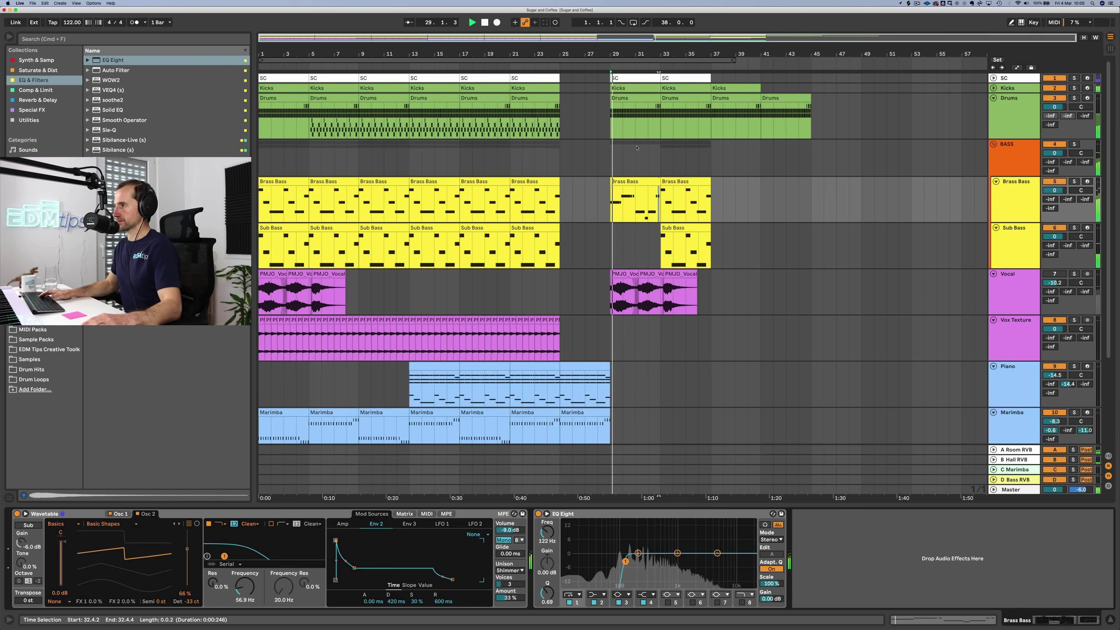
click(643, 180)
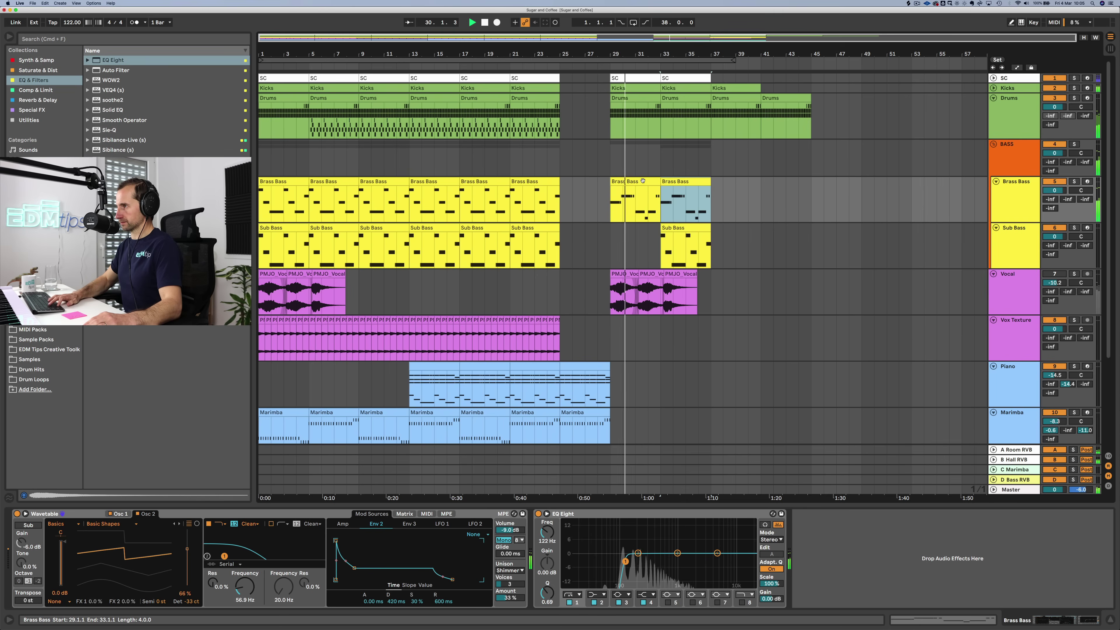
Step: Paste the Brass Bass clip onto Sub Bass at bar 29, duplicate it to bar 33, and duplicate the Brass Bass clip over bar 33 again
click(646, 225)
key(super+v)
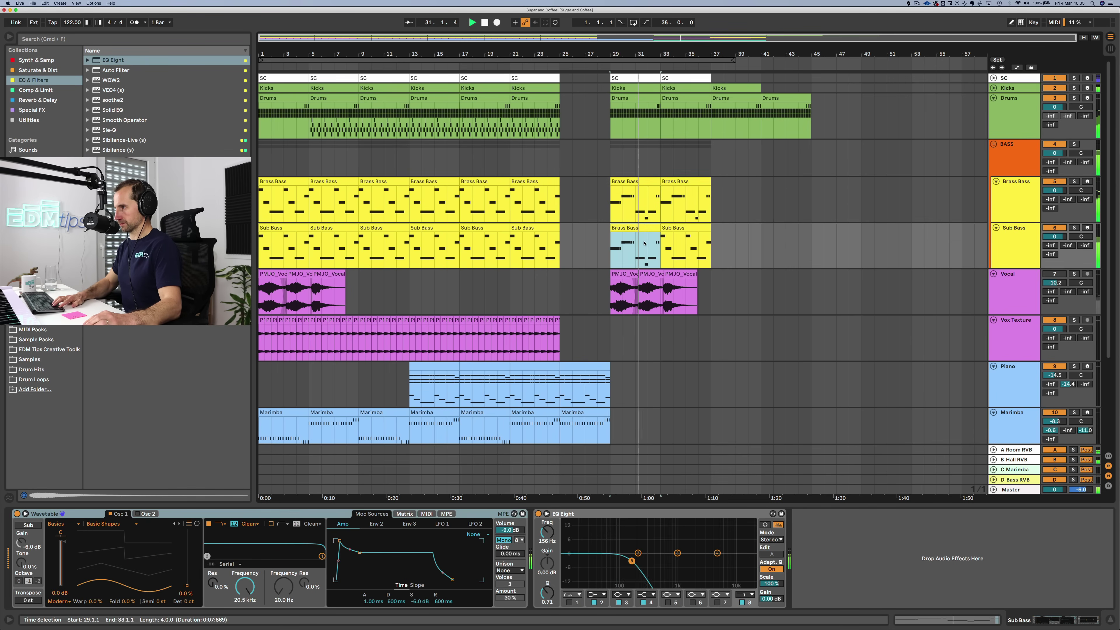
key(super+d)
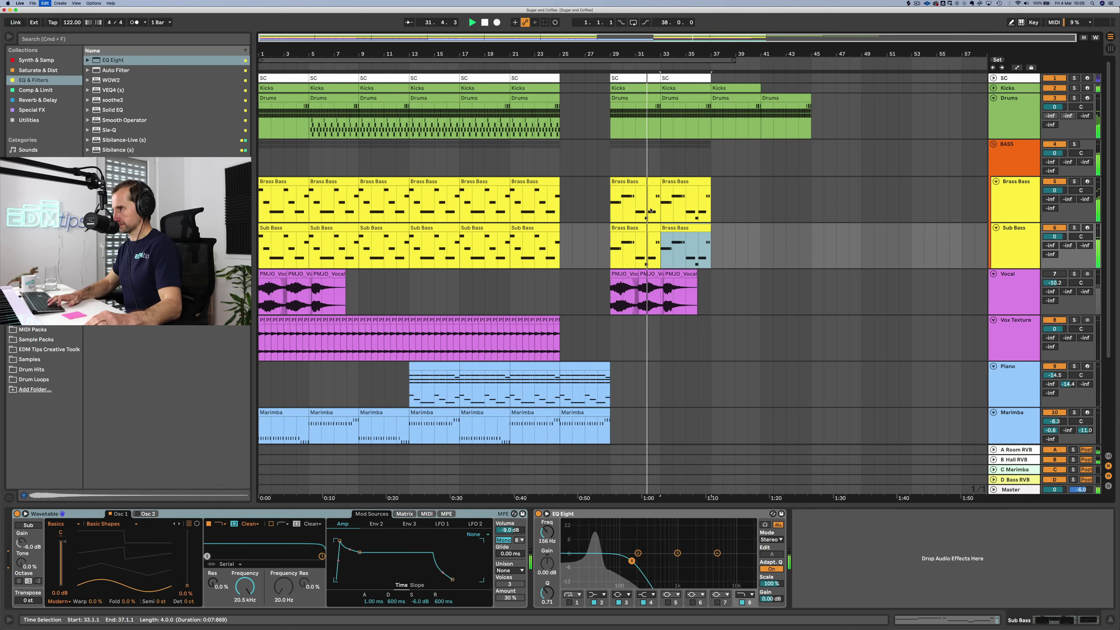
click(644, 181)
key(super+d)
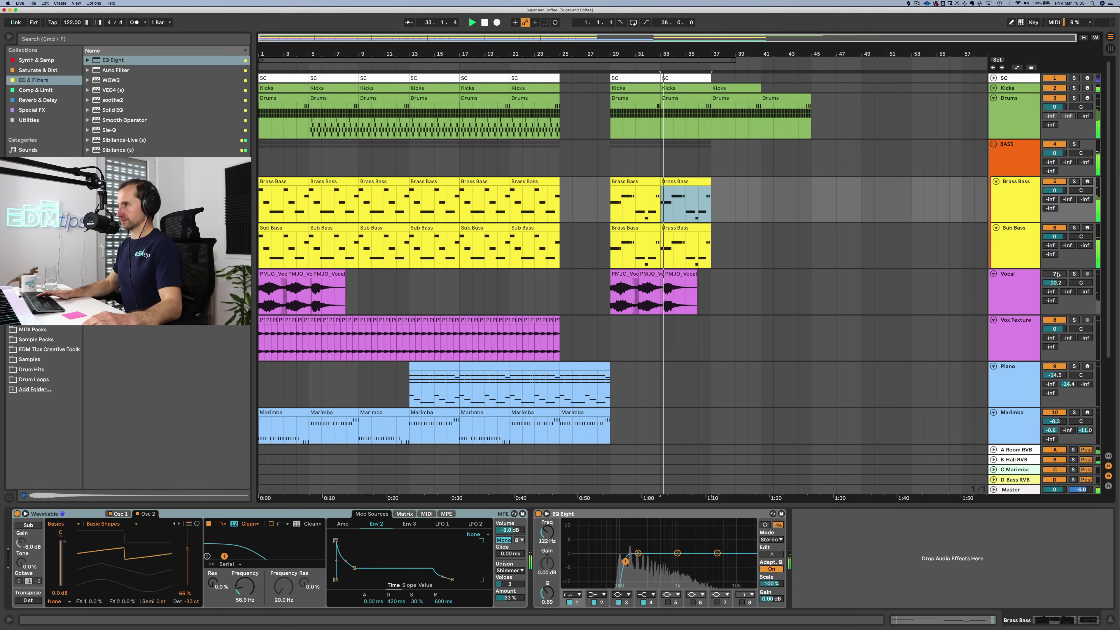
Step: Turn the Vocal track back on and replay the section from bar 29
click(1056, 274)
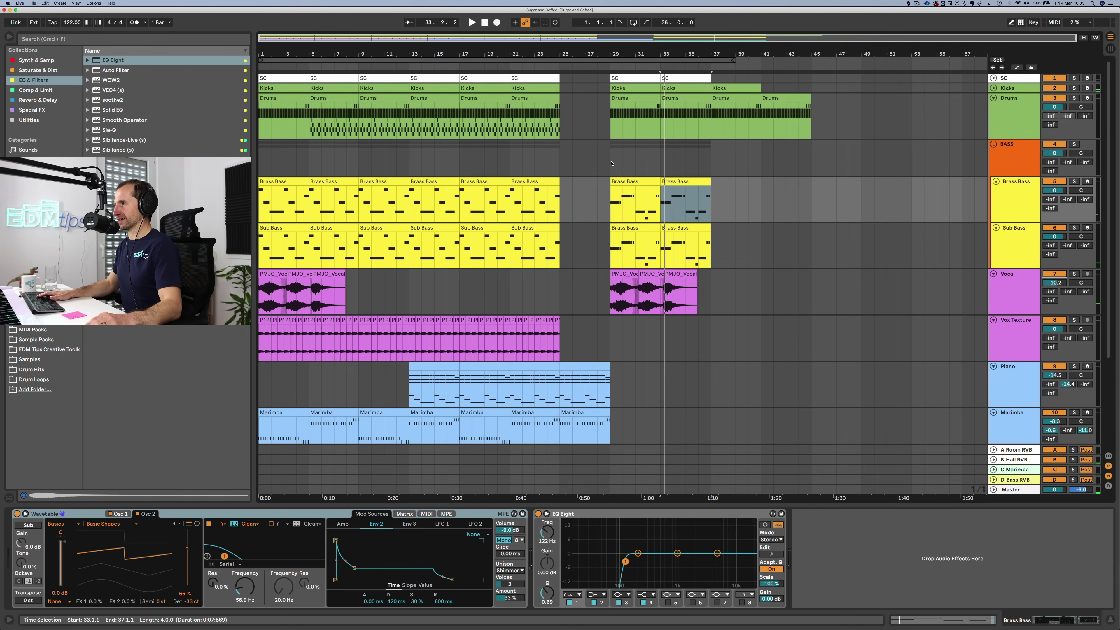
click(611, 164)
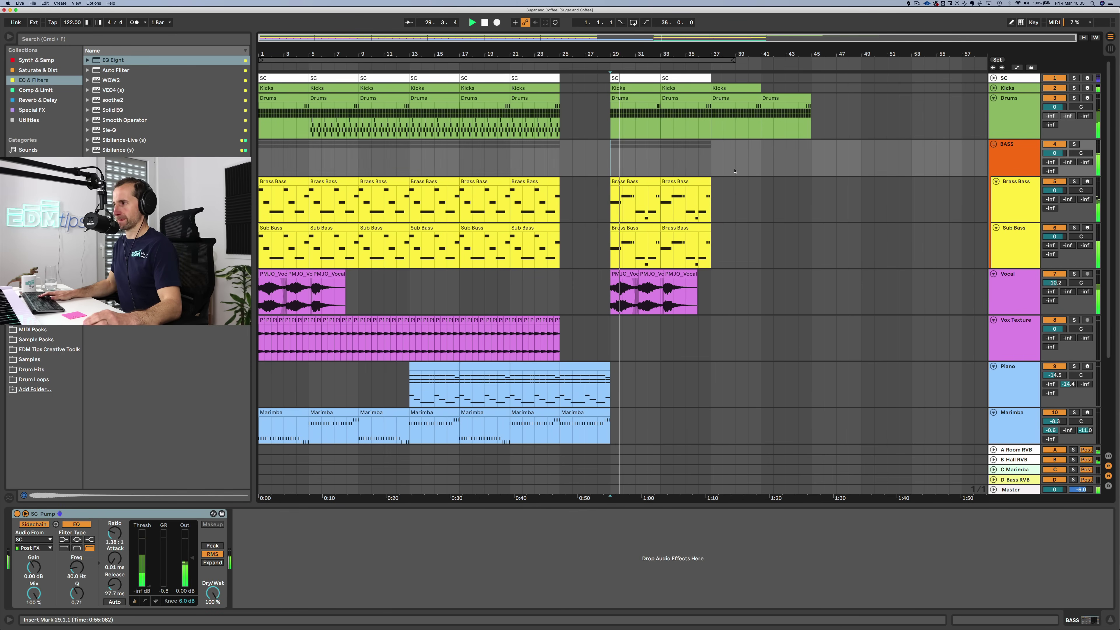
key(space)
Step: Copy the Vox Texture passage from bars 21 to 25 and paste it twice from bar 29 to bar 37
drag(559, 339, 510, 339)
click(612, 333)
key(super+v)
key(super+v)
Step: Play the transition into bar 25 and duplicate the last Vox Texture clip repeatedly to fill the gap up to bar 29
click(552, 61)
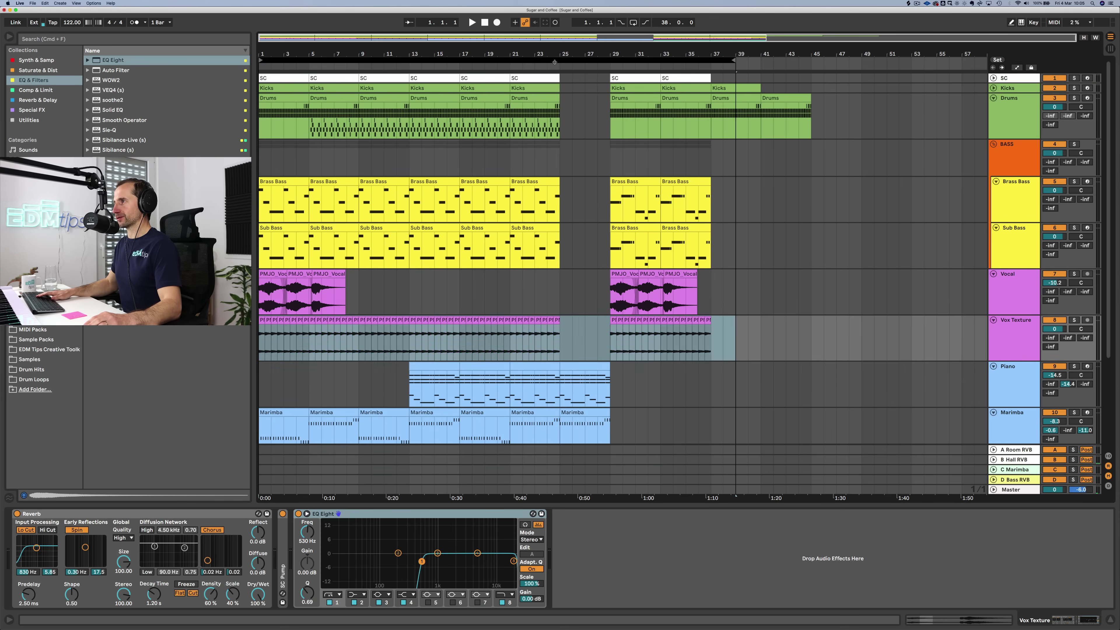
click(551, 66)
click(813, 273)
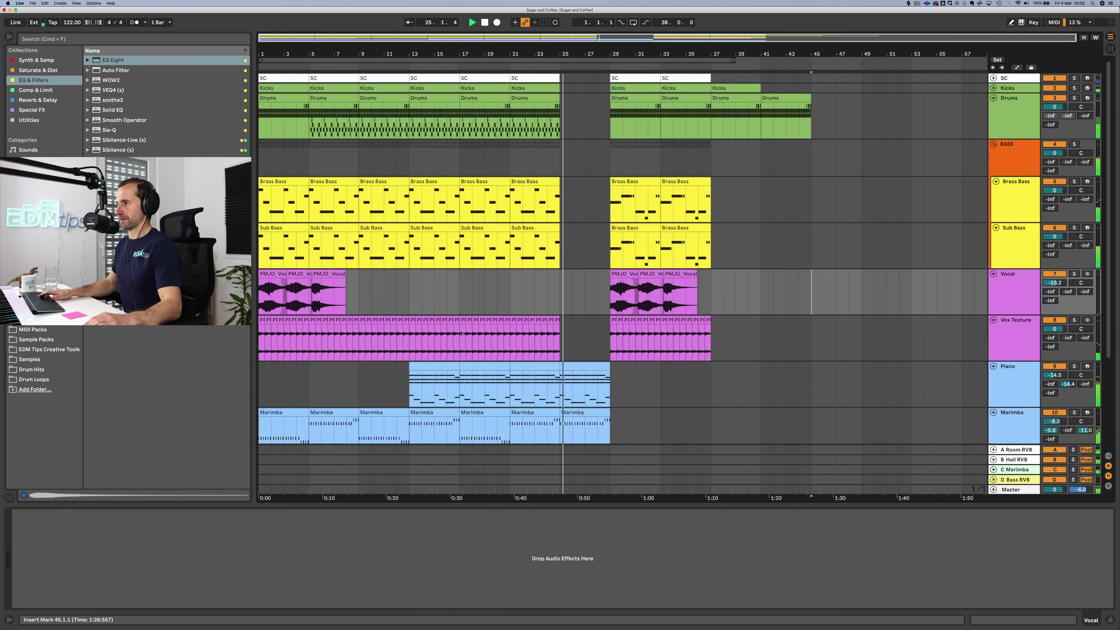
click(556, 320)
key(super+d)
key(super+d)
key(super+d)
key(super+d)
key(super+d)
key(super+d)
key(super+d)
key(super+d)
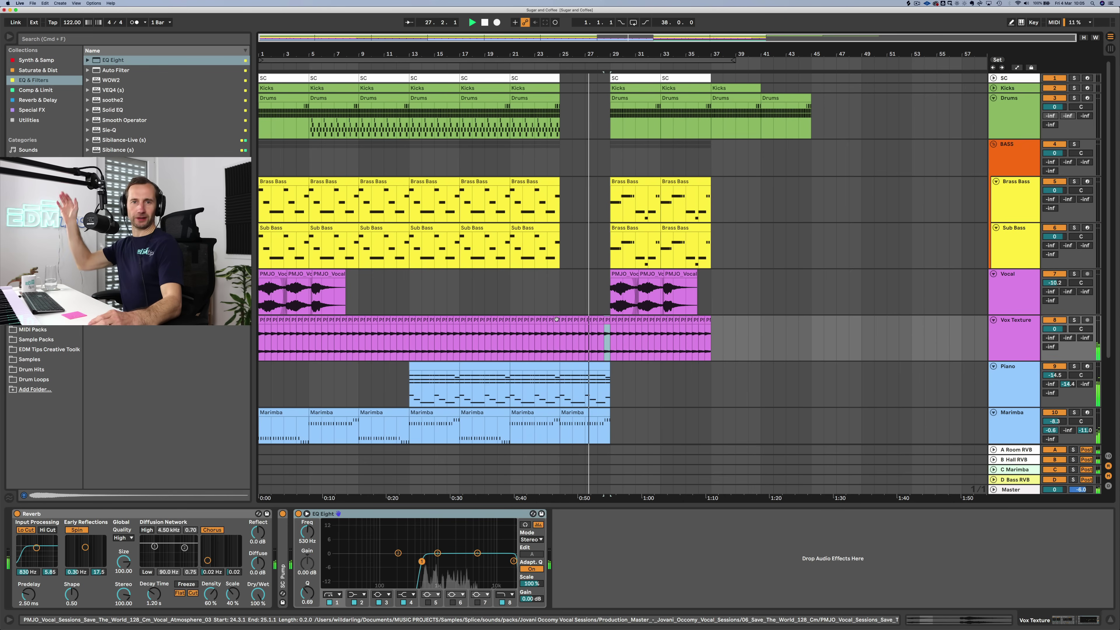
Step: Check playback from bar 32 and move the new section's second and third vocal clips so they start at bar 33
click(648, 171)
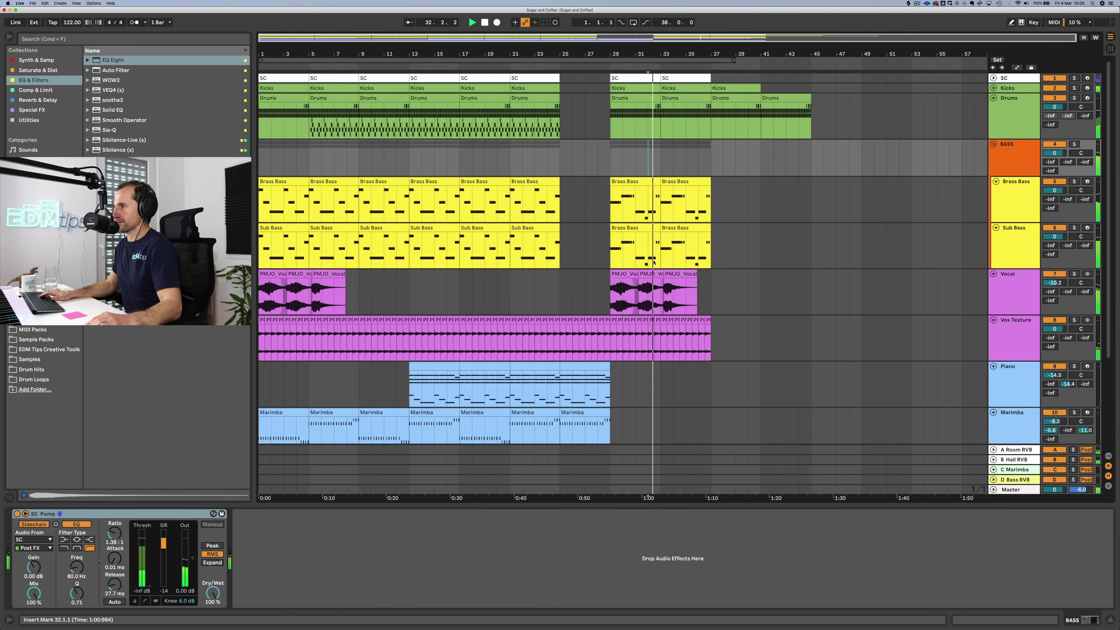
key(space)
click(650, 273)
shift+click(670, 274)
drag(656, 274, 677, 277)
Step: Replay from bar 29, set the Vox Texture volume to -1.0 dB and cut its EQ Eight highs by 6.32 dB at 2.97 kHz
click(610, 292)
key(space)
drag(1053, 329, 1054, 329)
click(1025, 338)
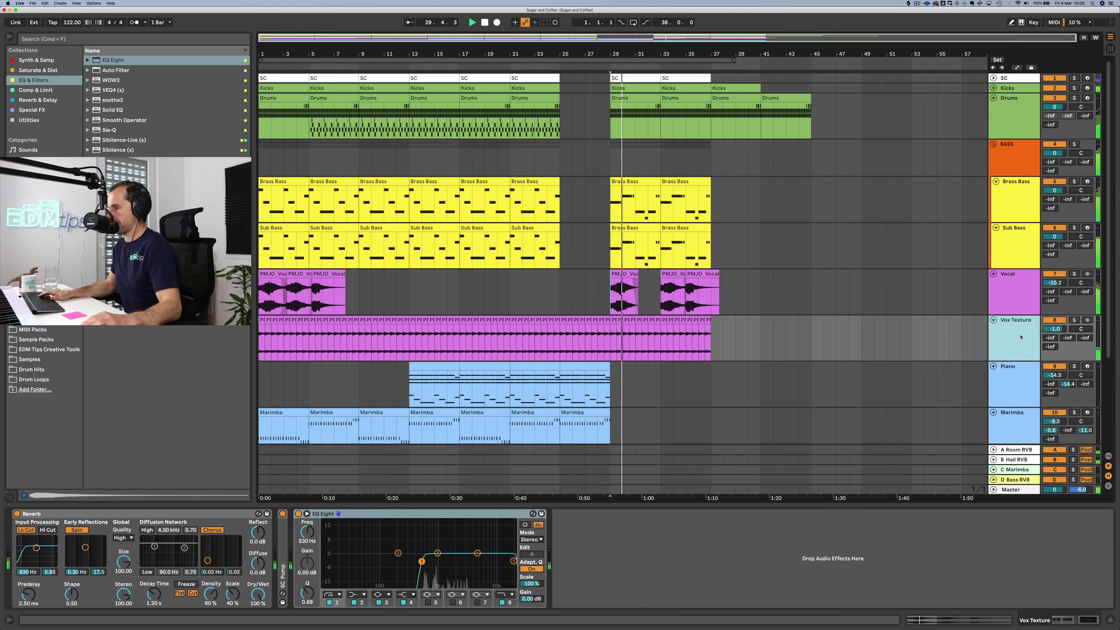
click(474, 561)
drag(474, 561, 464, 567)
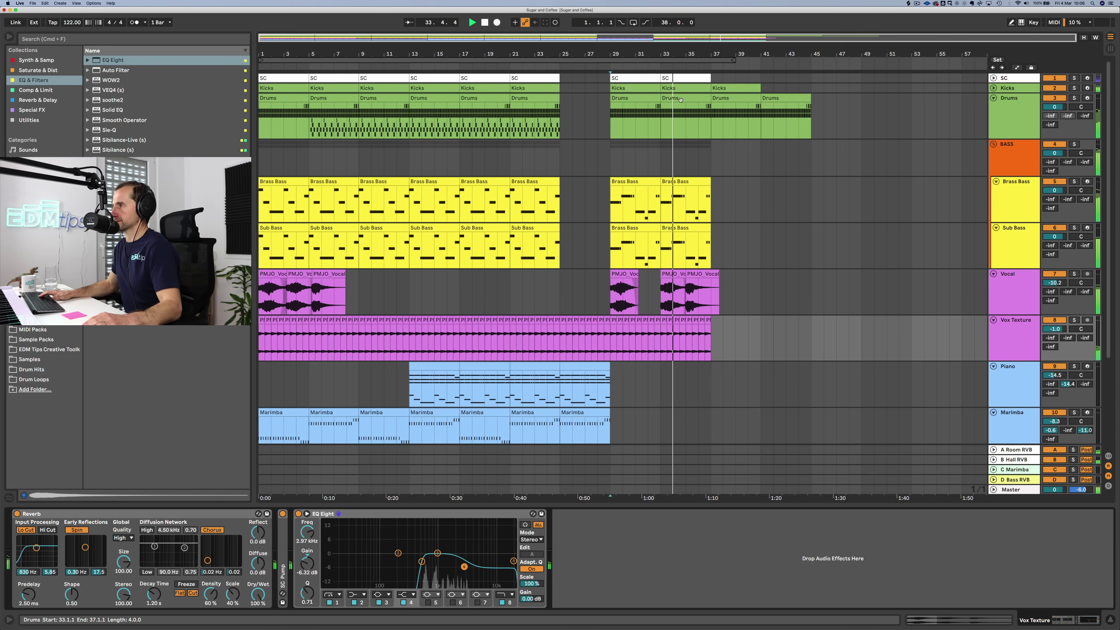
Step: Replace the Drums clip at bar 33 with a copy of the bar 5 clip and delete its 909 Open Hat notes
click(345, 99)
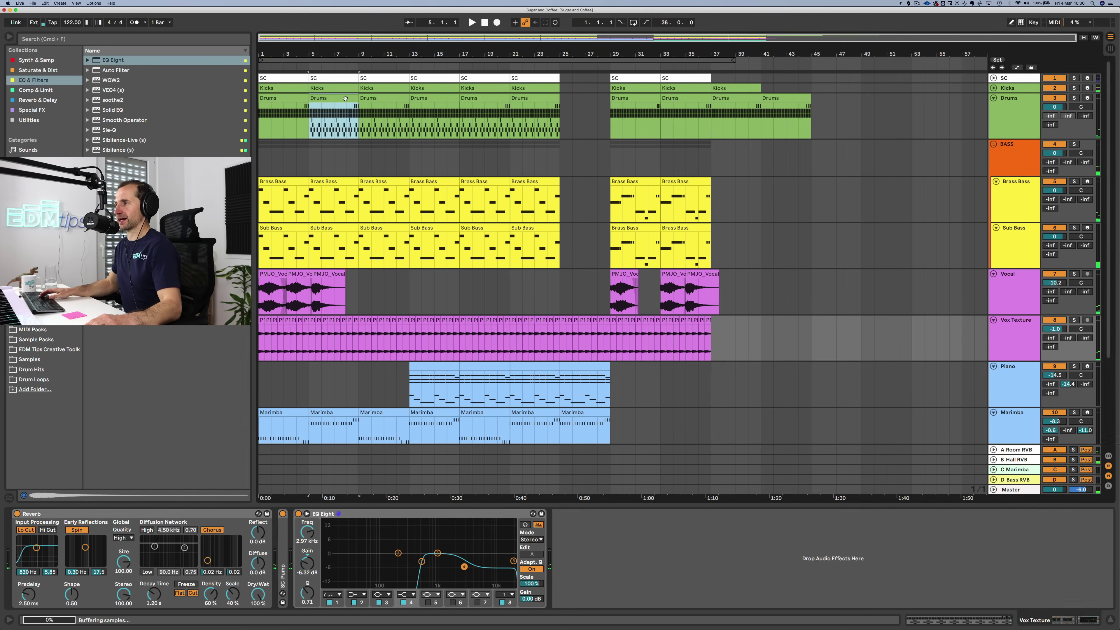
double_click(698, 101)
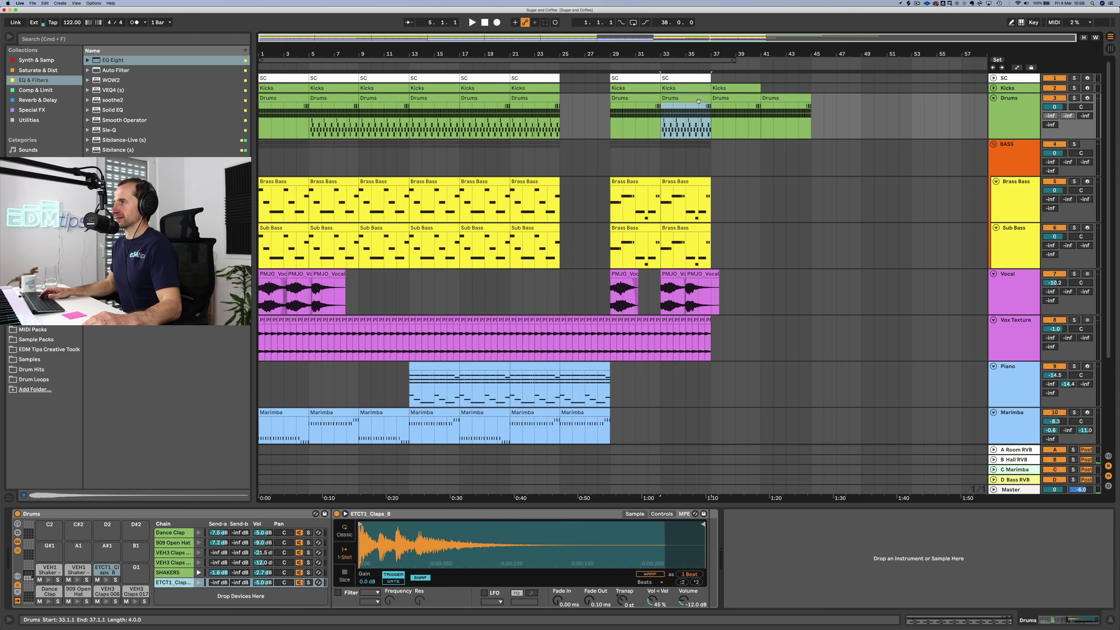
click(260, 446)
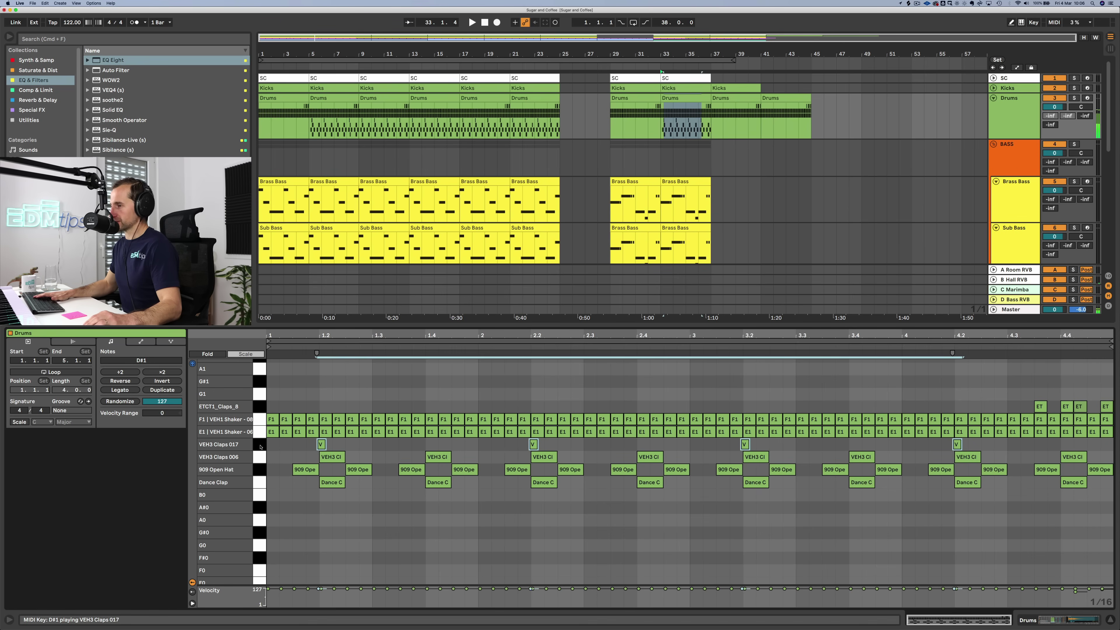
click(260, 422)
click(262, 435)
click(261, 447)
click(263, 469)
key(Delete)
key(space)
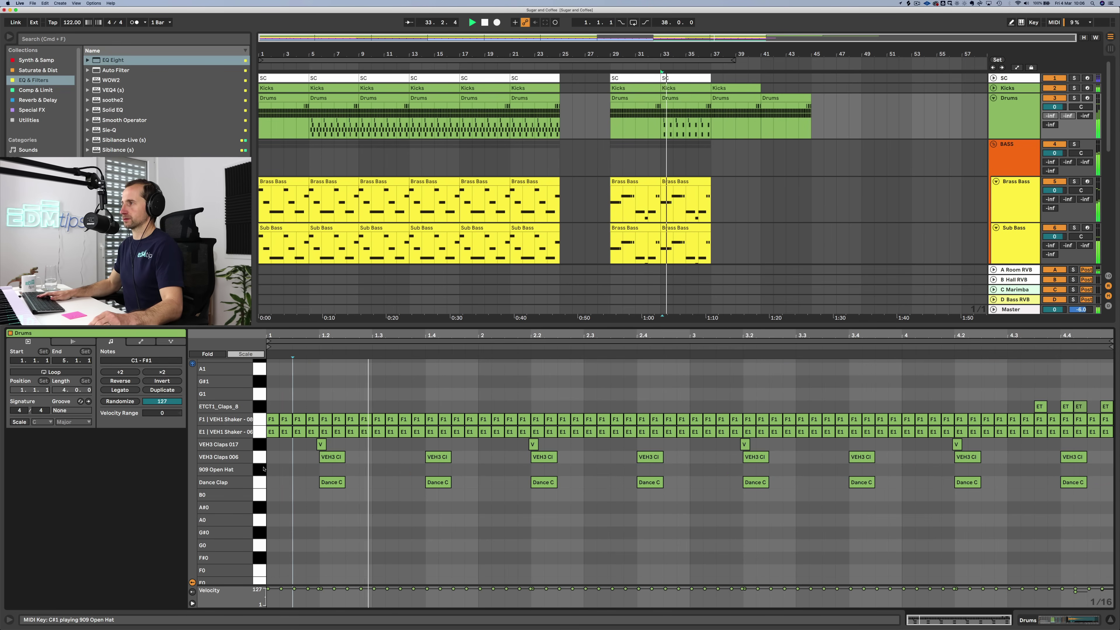
Step: Set the drum rack's Dance Clap volume to -4.3 dB and VEH3 Claps 017 to -14.6 dB during playback
key(shift+Tab)
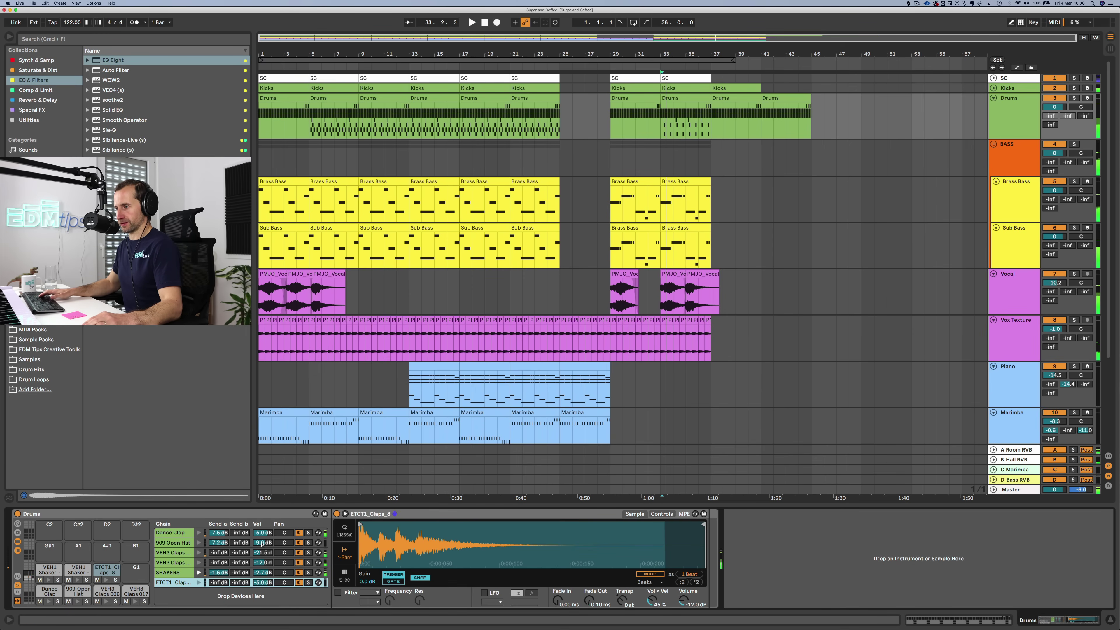
key(space)
drag(263, 534, 263, 587)
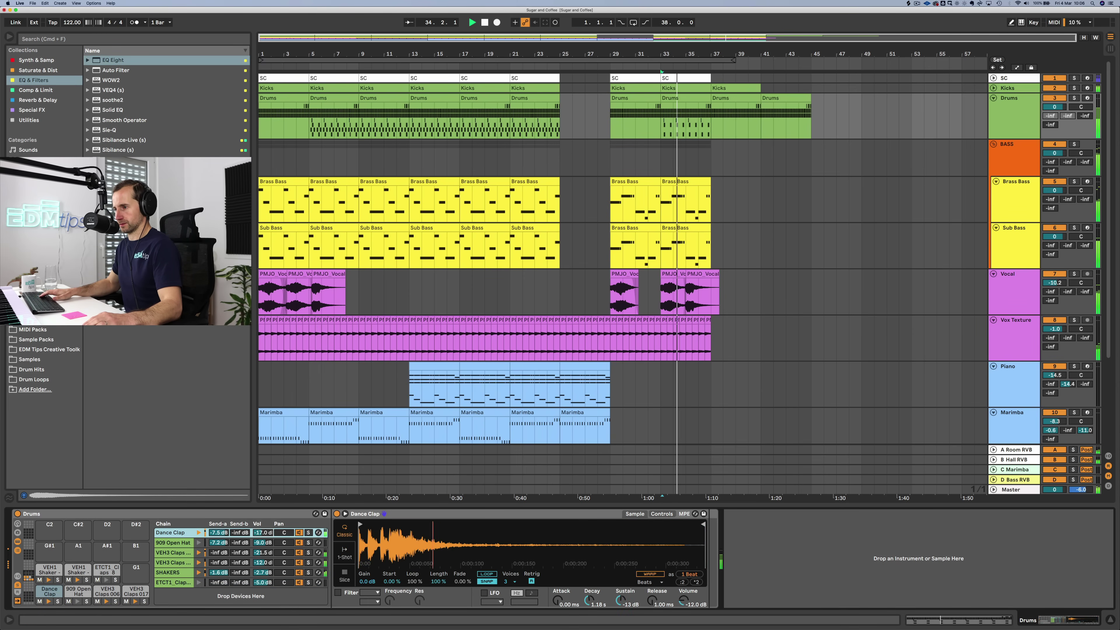
drag(263, 586, 263, 584)
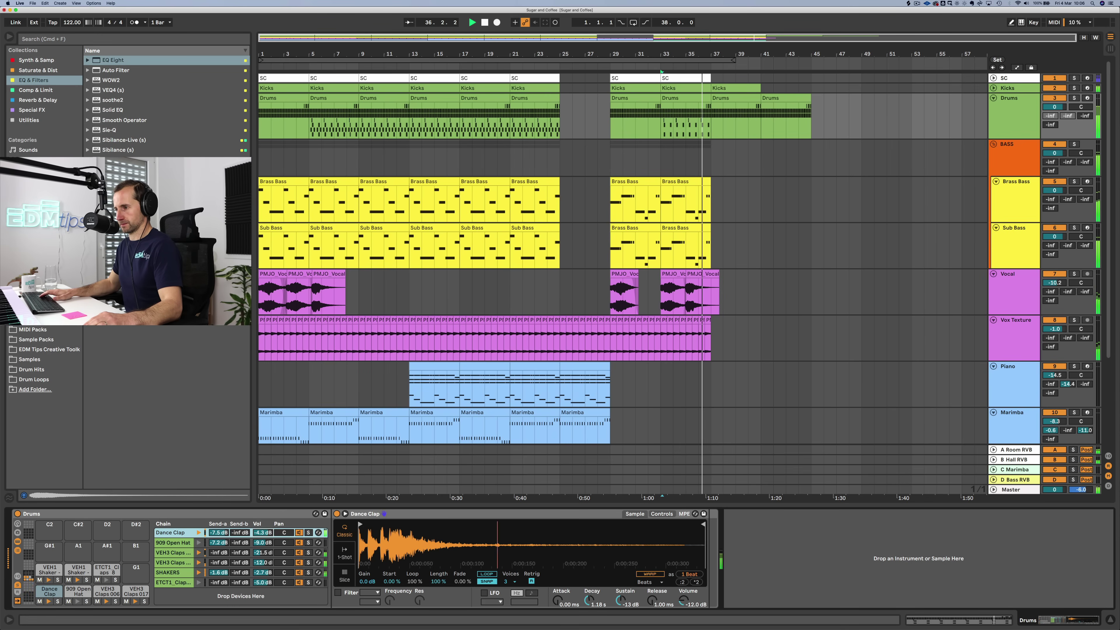
drag(265, 564, 265, 567)
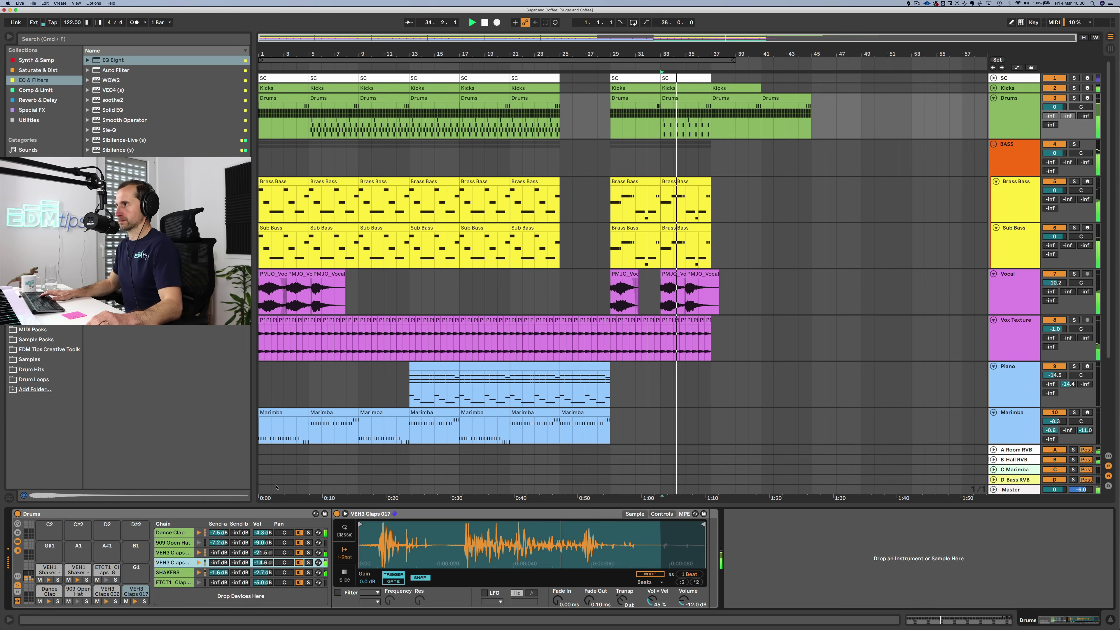
Step: Duplicate the SC, Brass Bass and Sub Bass clips from bar 33 to bar 37
click(675, 78)
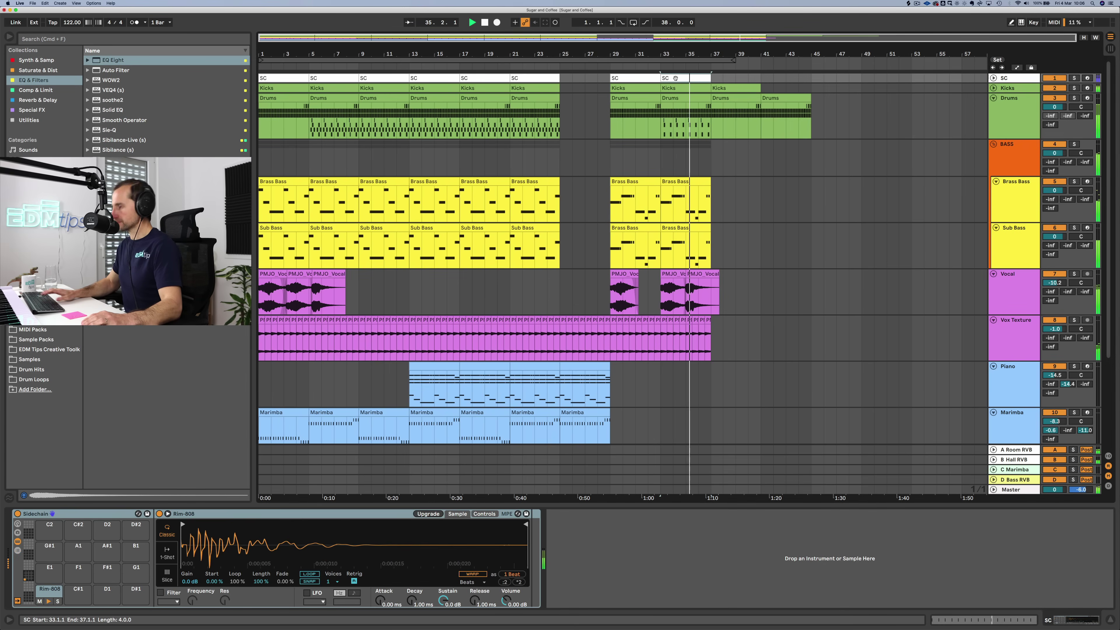
key(super+d)
click(695, 180)
key(super+d)
click(693, 227)
key(super+d)
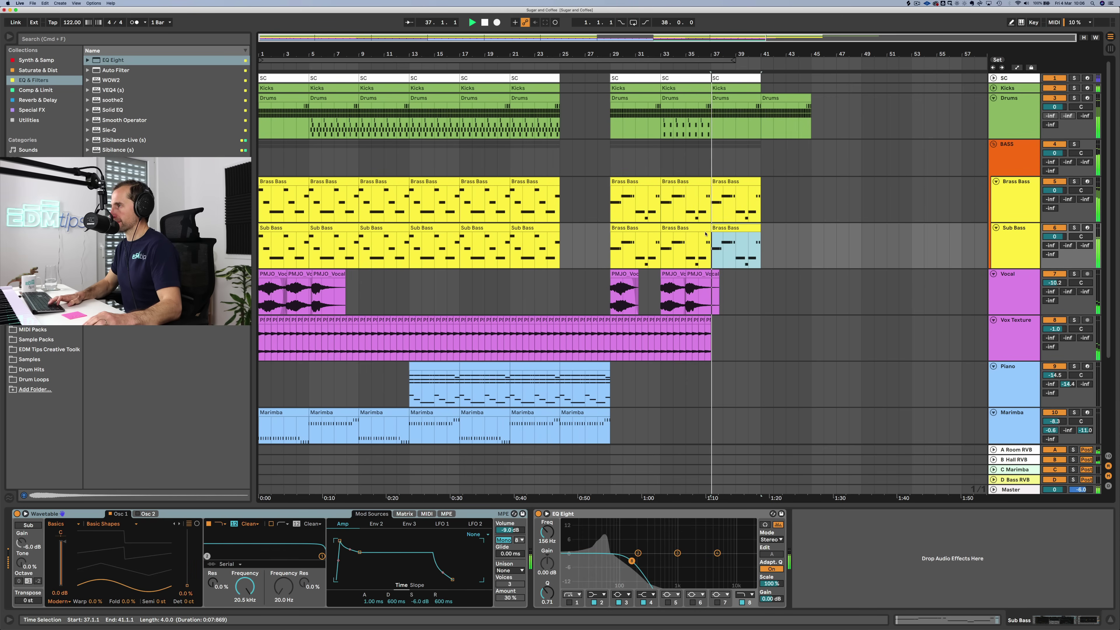
Step: Duplicate the edited Drums clip over bar 37 and repeat the last Vox Texture clip up to bar 41
click(685, 97)
key(super+d)
click(707, 317)
key(super+d)
key(super+d)
key(super+d)
key(super+d)
key(super+d)
key(super+d)
key(super+d)
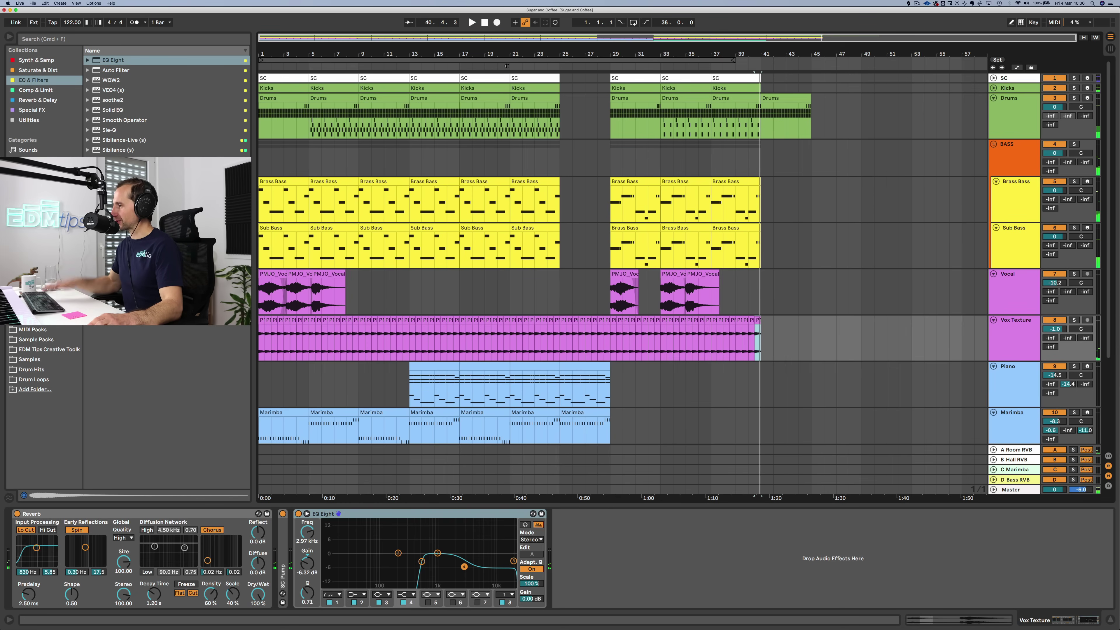
Step: Play the earlier section from around bar 21 and copy the Piano clip at bar 21 to bar 41
click(499, 67)
scroll(727, 258, down, 5)
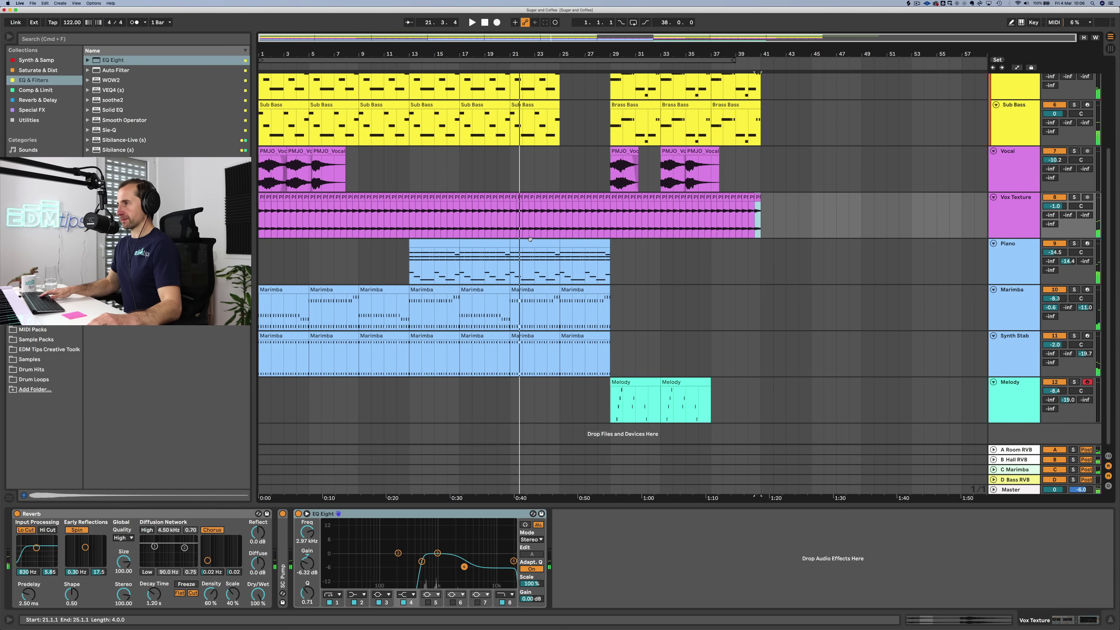
click(530, 240)
scroll(604, 261, up, 2)
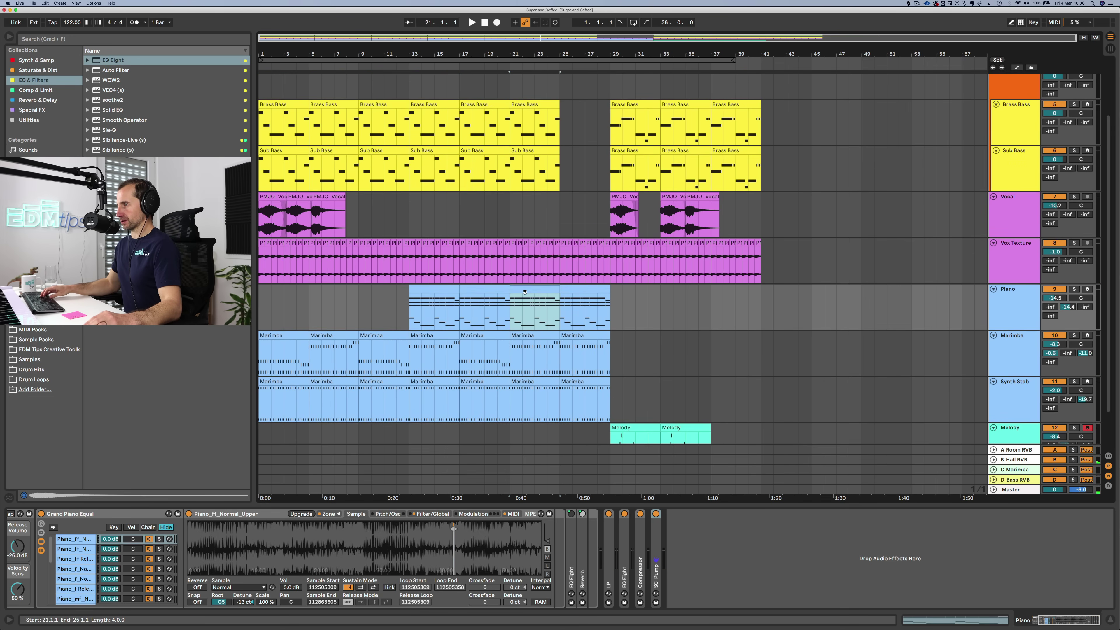
drag(759, 297, 776, 283)
scroll(780, 260, up, 3)
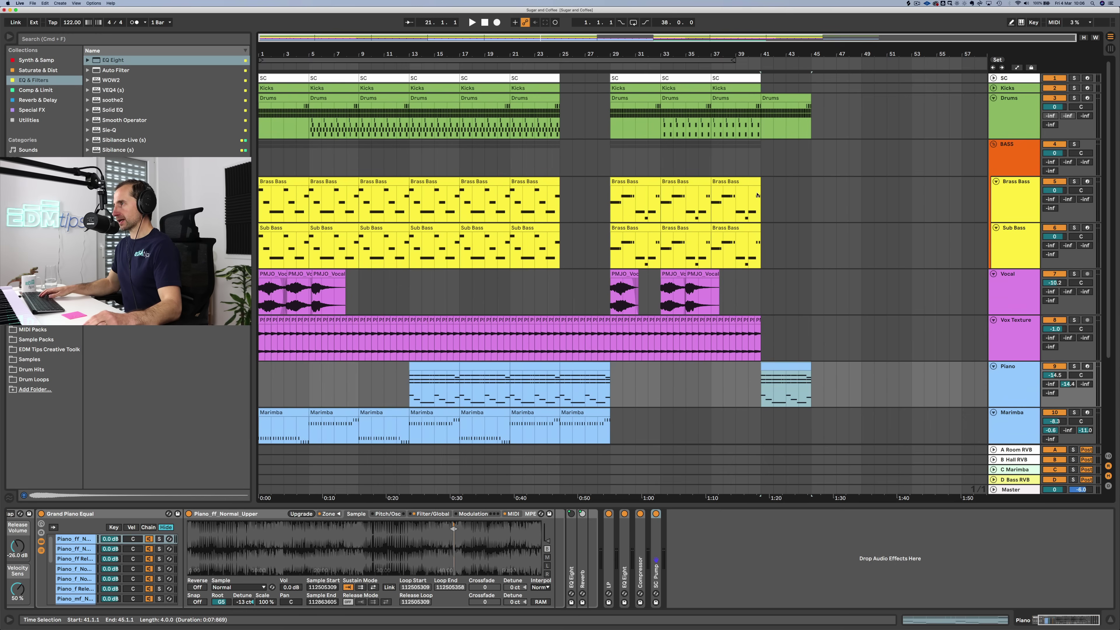
Step: Duplicate the Kicks and SC clips from bar 37 to bar 41
click(740, 88)
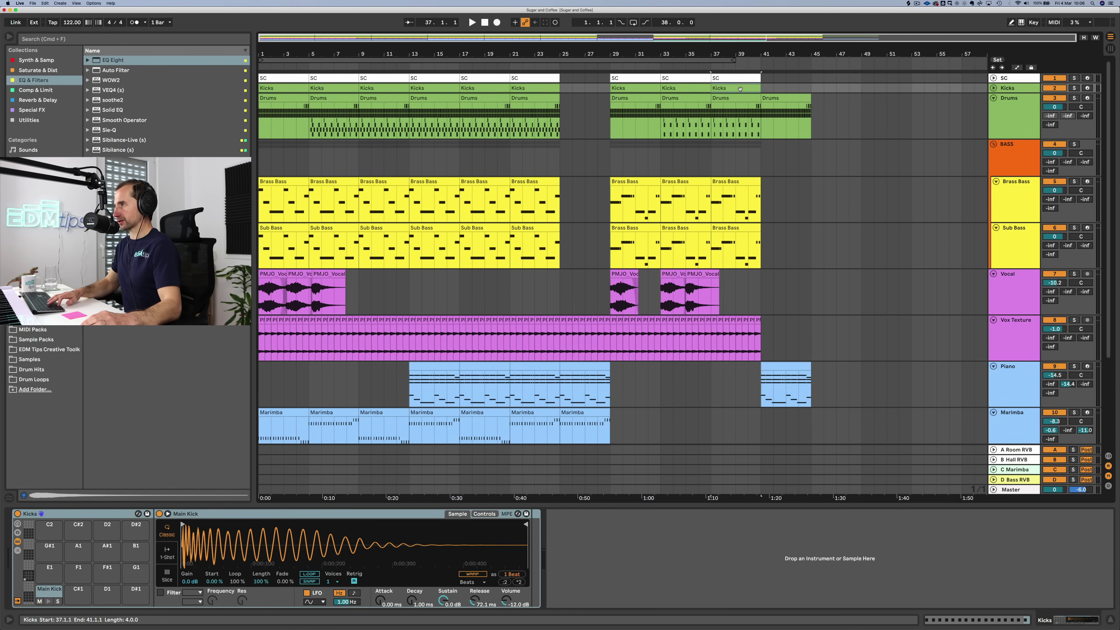
click(741, 79)
key(super+d)
Step: Copy the bar 25 clips on the Marimba and Synth Stab tracks to bar 41
scroll(766, 260, down, 5)
click(678, 382)
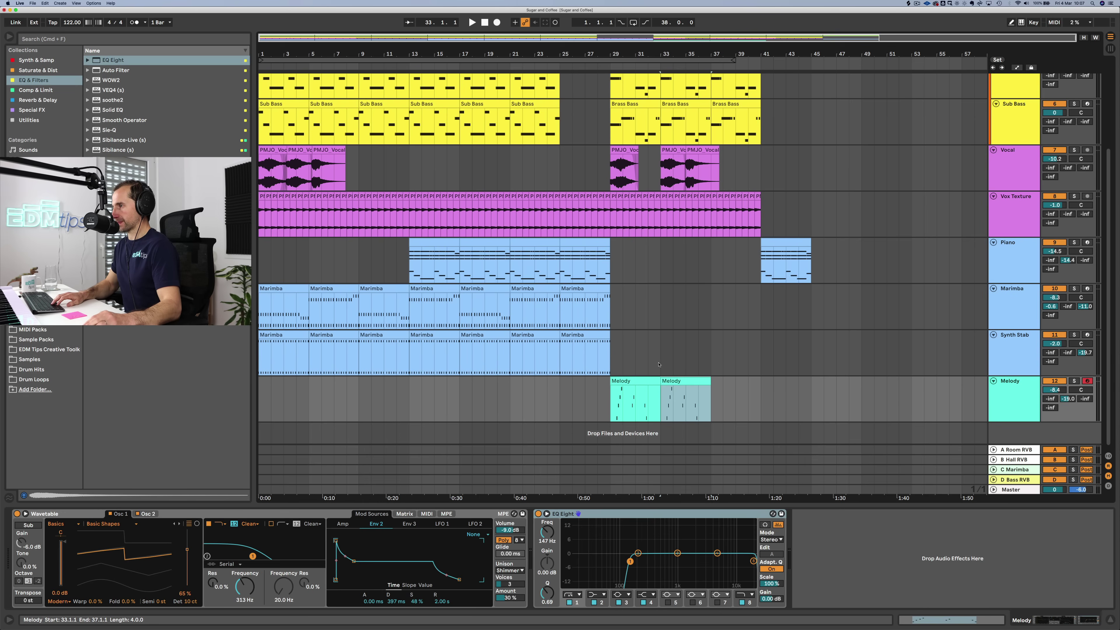
click(583, 296)
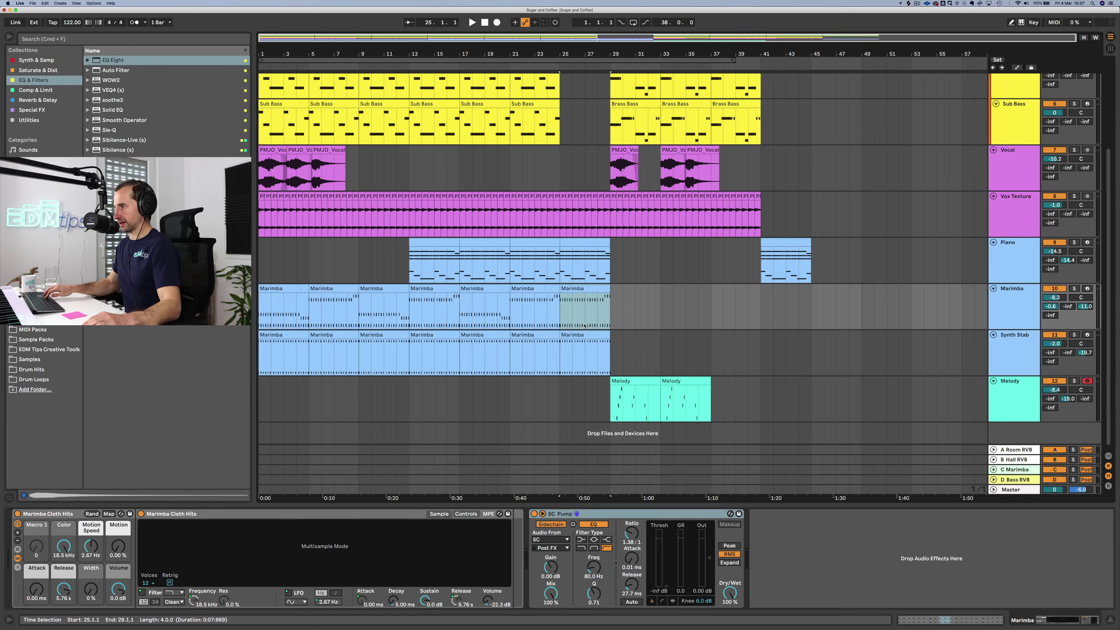
shift+click(583, 333)
drag(582, 287, 782, 289)
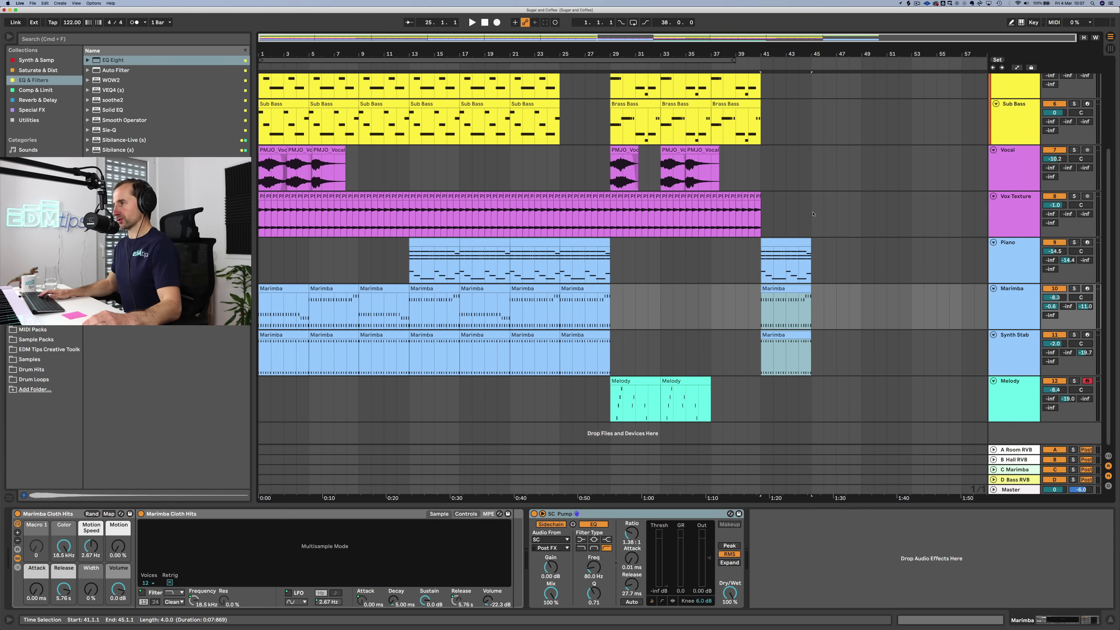
Step: Play the new section from bar 41 and loop bars 41 to 45
click(1011, 256)
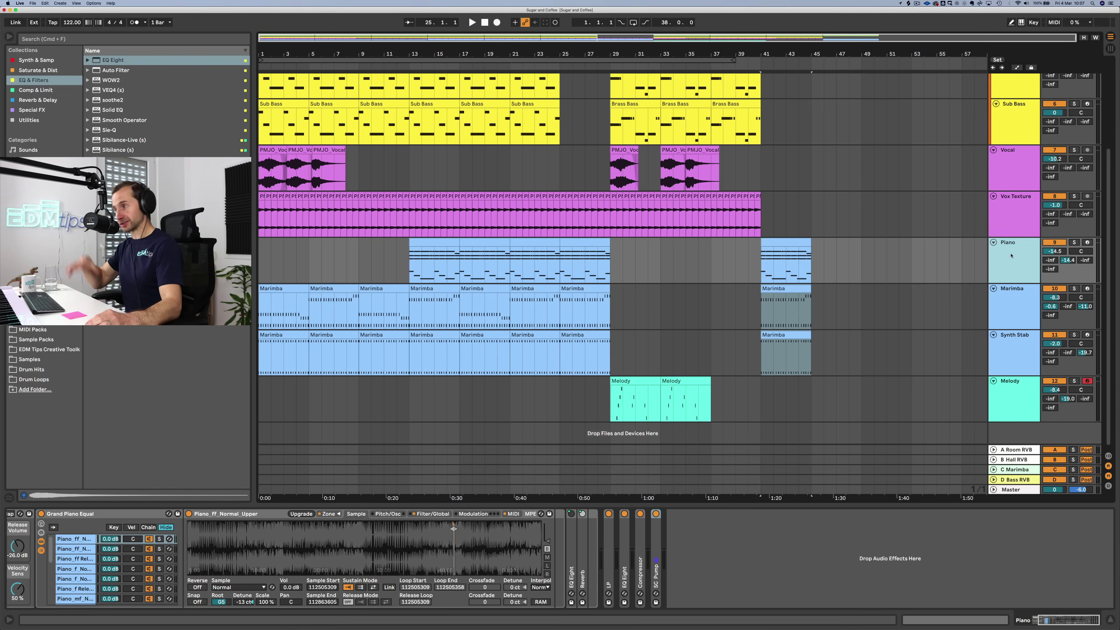
scroll(825, 291, up, 5)
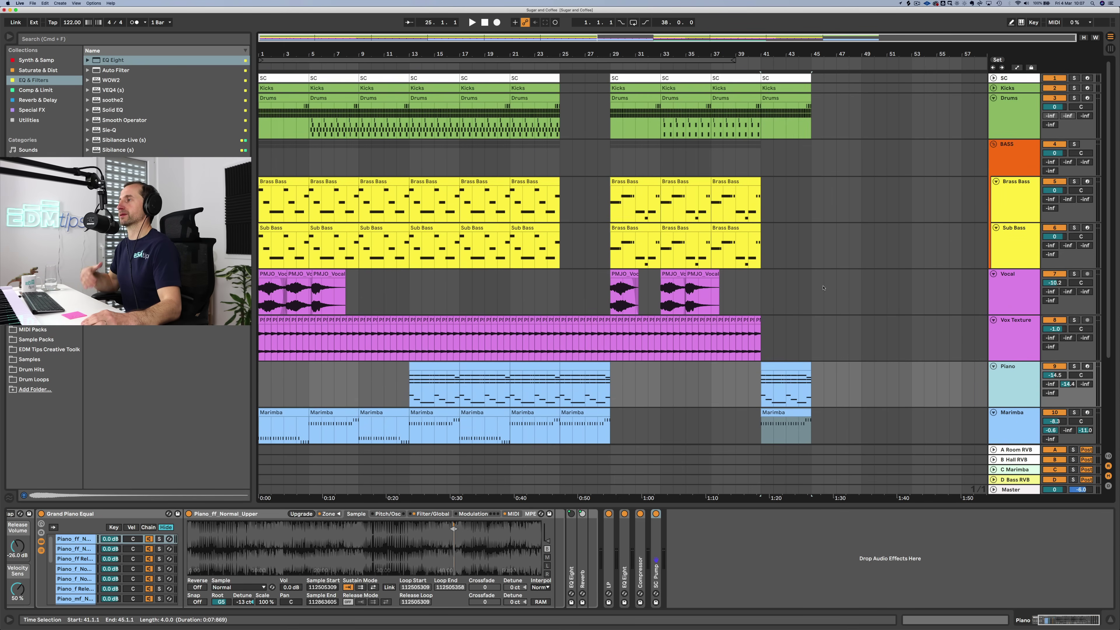
key(space)
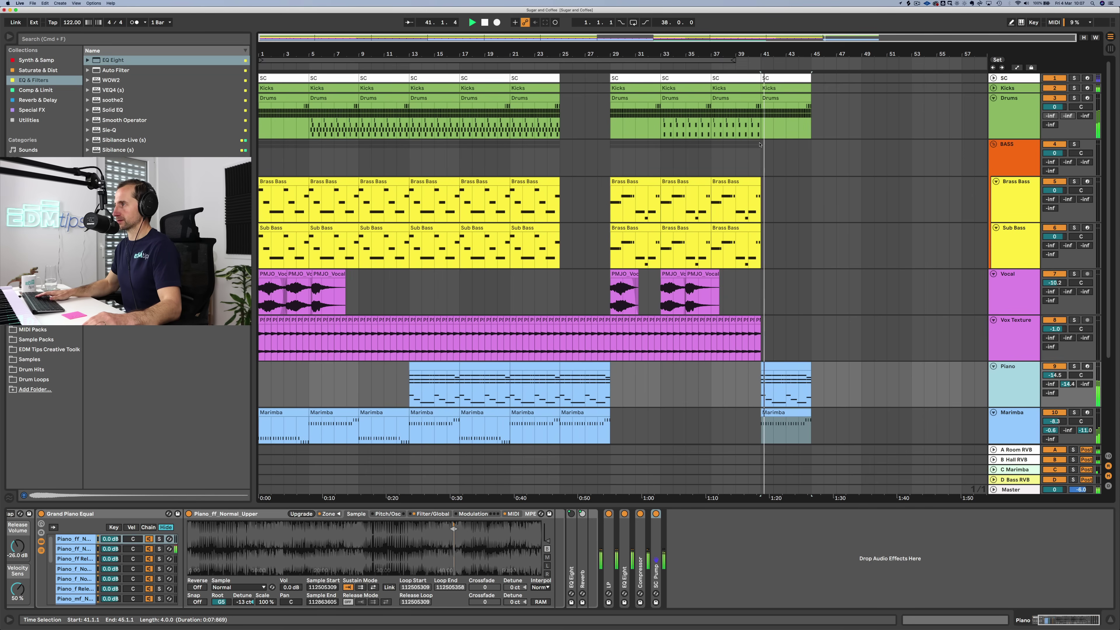
drag(762, 113, 814, 408)
key(super+l)
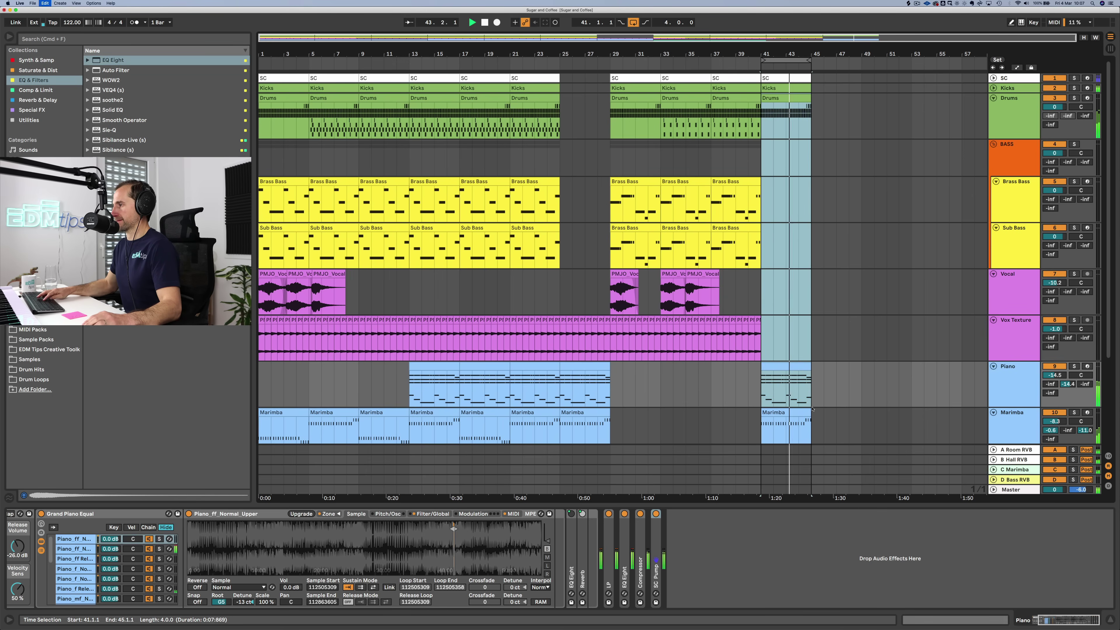
Step: Open the Piano clip at bar 41 and delete all of its notes
double_click(781, 365)
scroll(396, 436, down, 2)
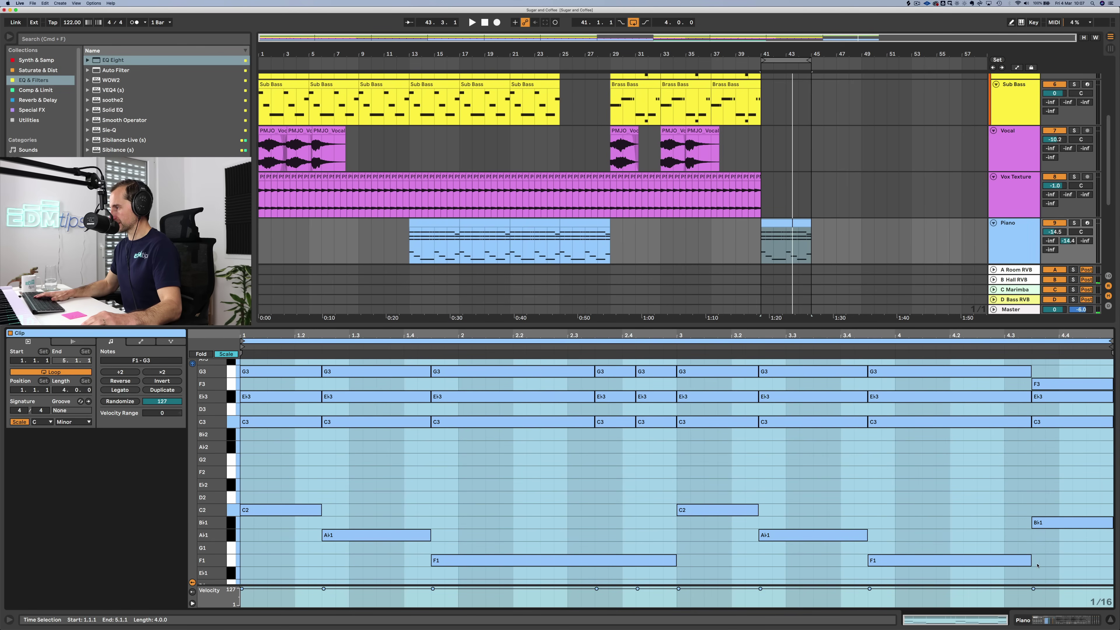
drag(1073, 576, 300, 364)
key(Delete)
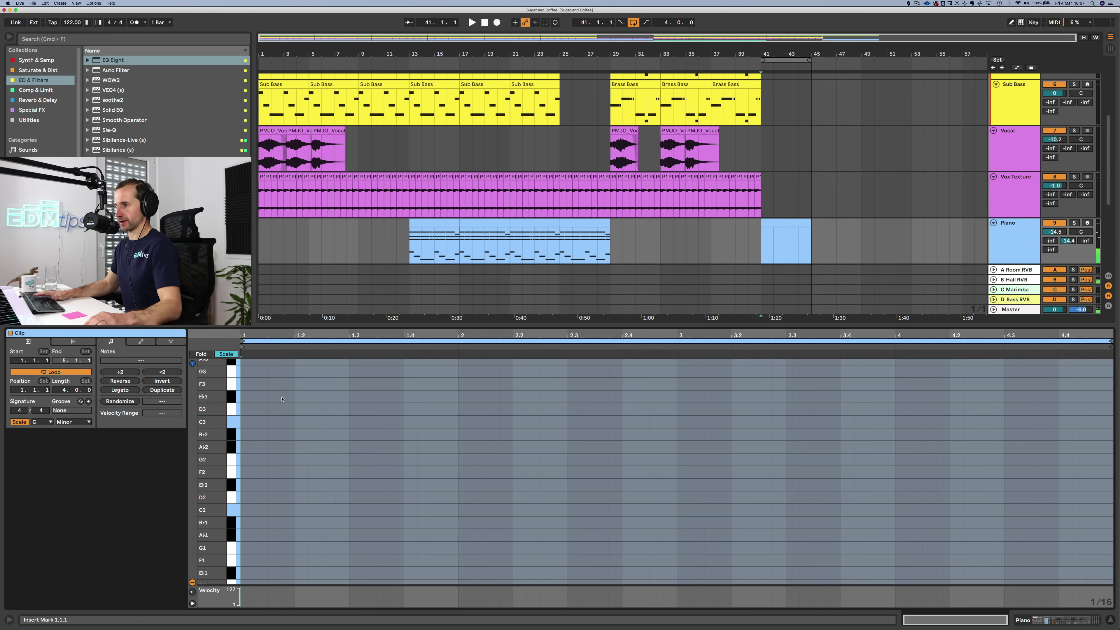
Step: Draw two eighth-note C3 notes at 1.1.3 and 1.2.2 in the empty Piano clip and play the loop
key(space)
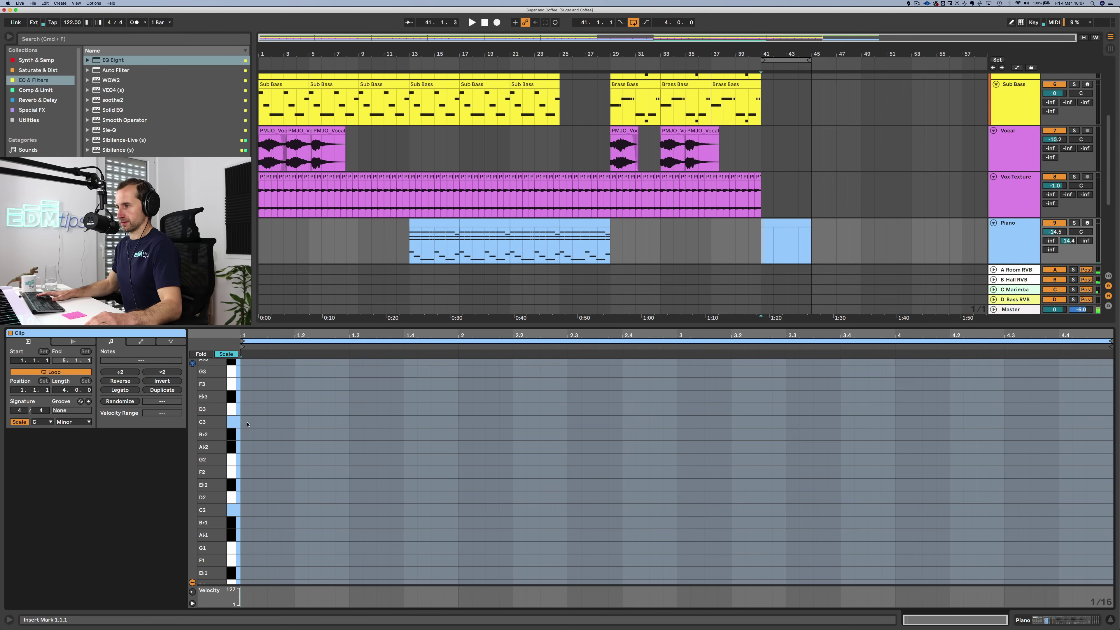
double_click(271, 422)
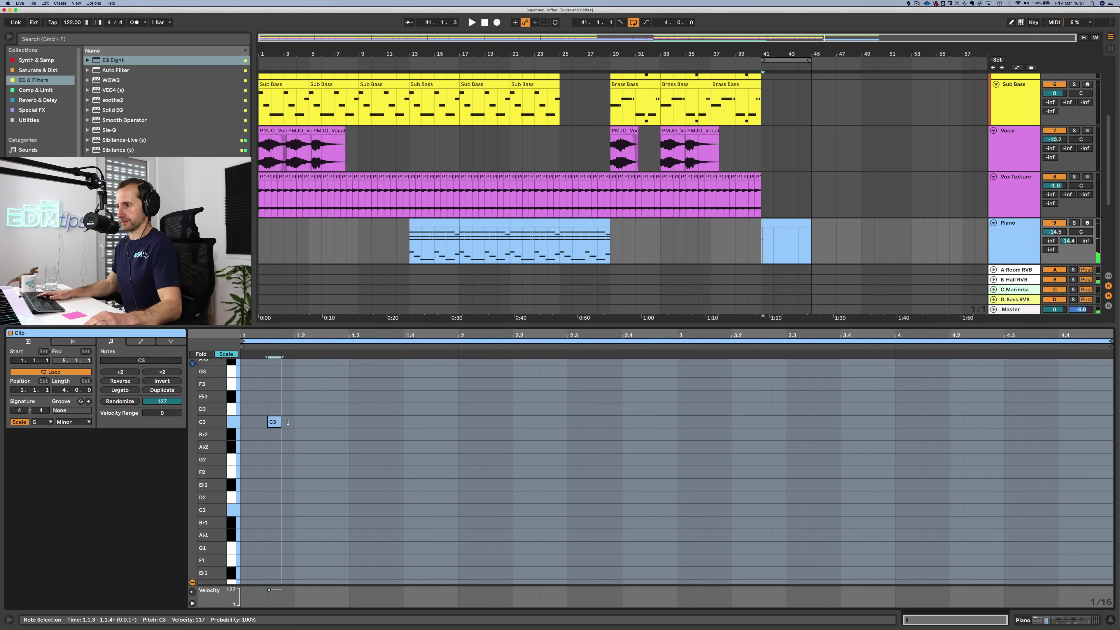
double_click(323, 423)
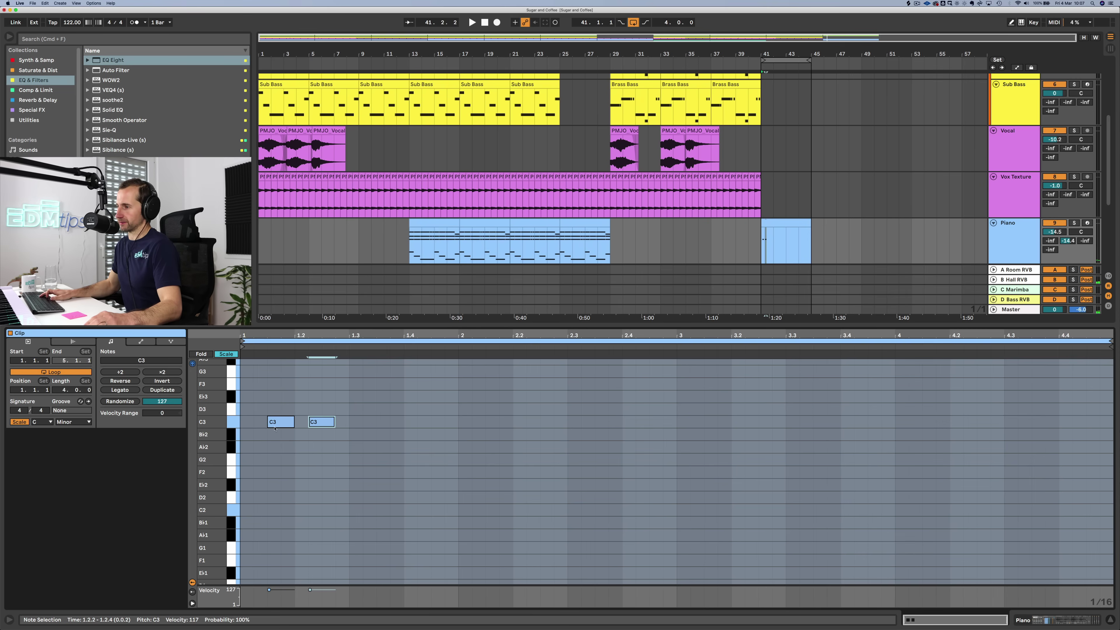
key(space)
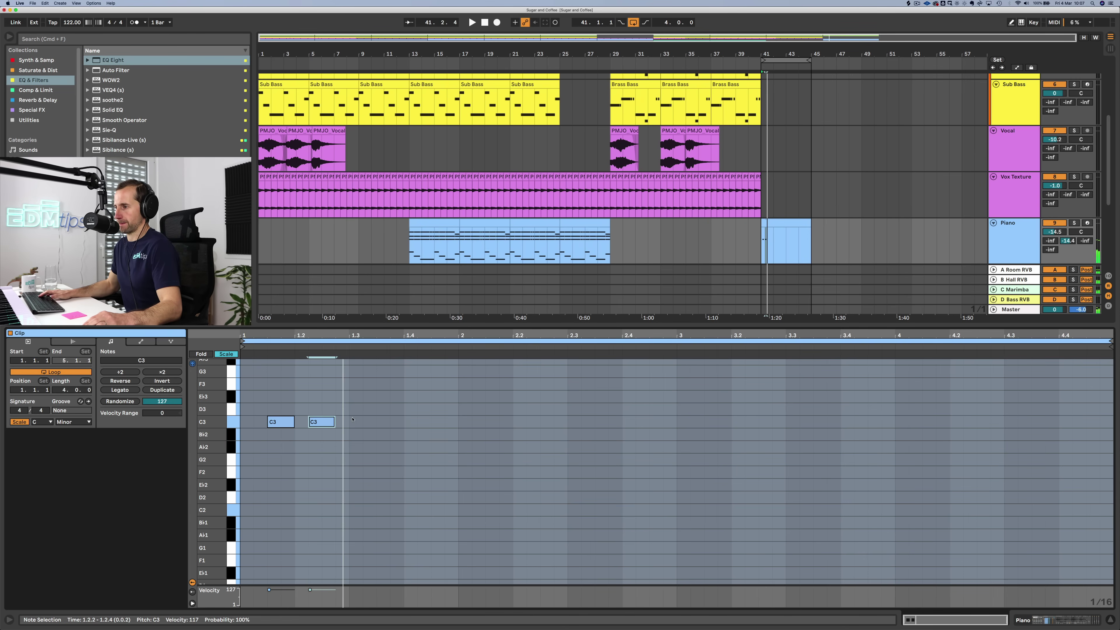
Step: Add three more eighth-note C3 notes at 1.3.1, 1.3.4 and 1.4.3 to complete the five-note rhythm in bar 1
double_click(359, 422)
drag(362, 421, 506, 424)
double_click(438, 422)
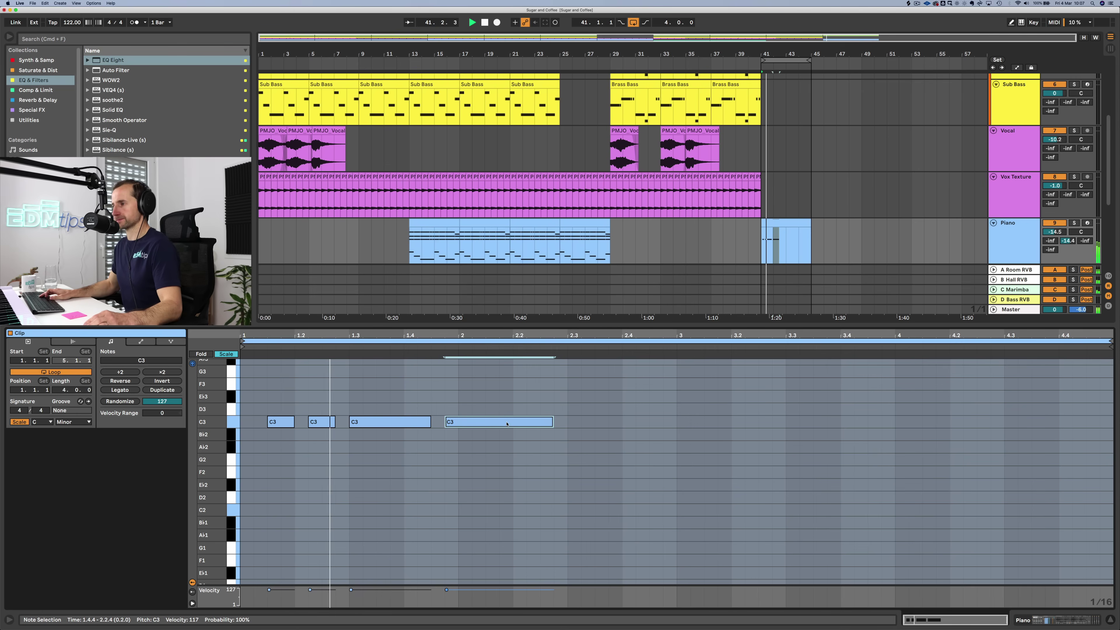
drag(550, 424, 499, 426)
key(super+z)
click(428, 422)
mouse_move(430, 422)
mouse_down()
mouse_move(376, 423)
mouse_move(452, 425)
mouse_up()
click(457, 431)
click(459, 423)
key(Delete)
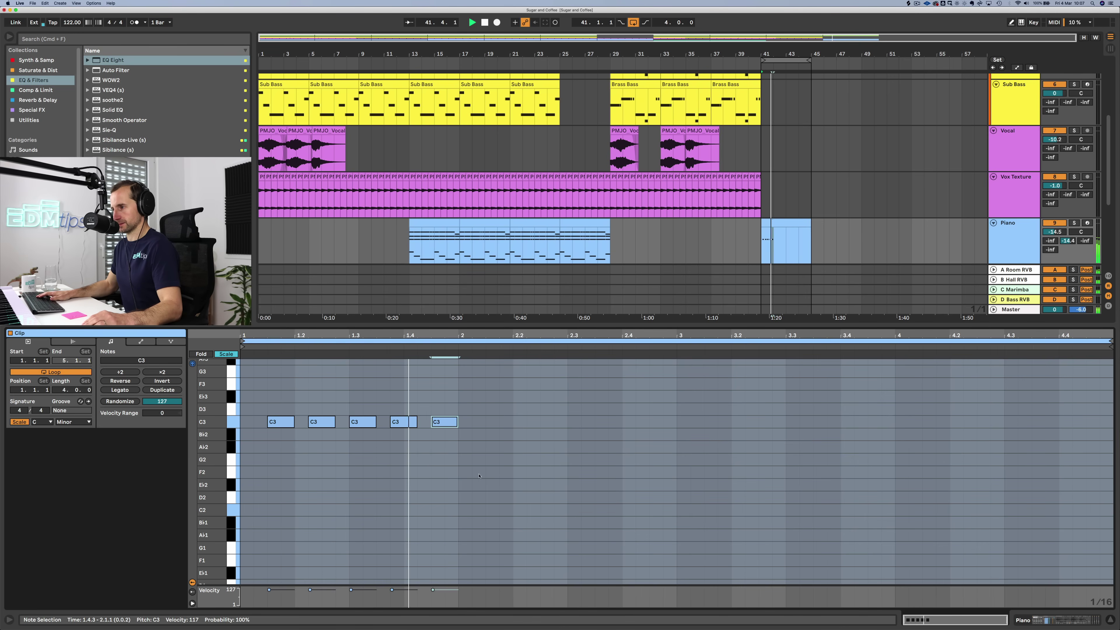
Step: Copy the bar 1 C3 notes to E♭3 and G3 to form five C minor chords
click(278, 422)
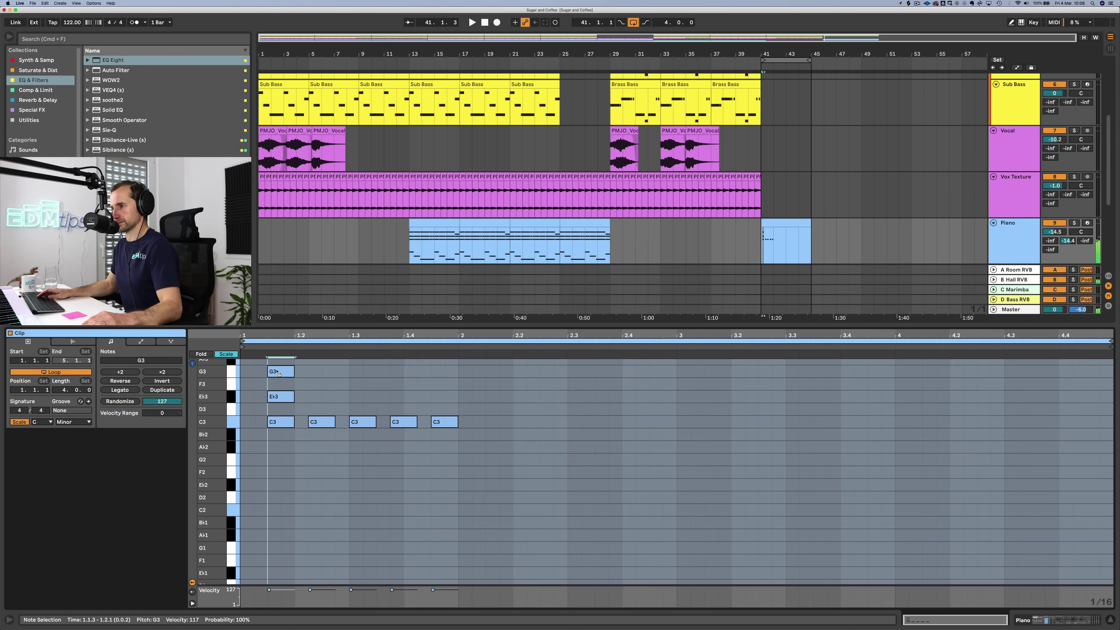
drag(314, 411, 440, 395)
drag(439, 394, 439, 371)
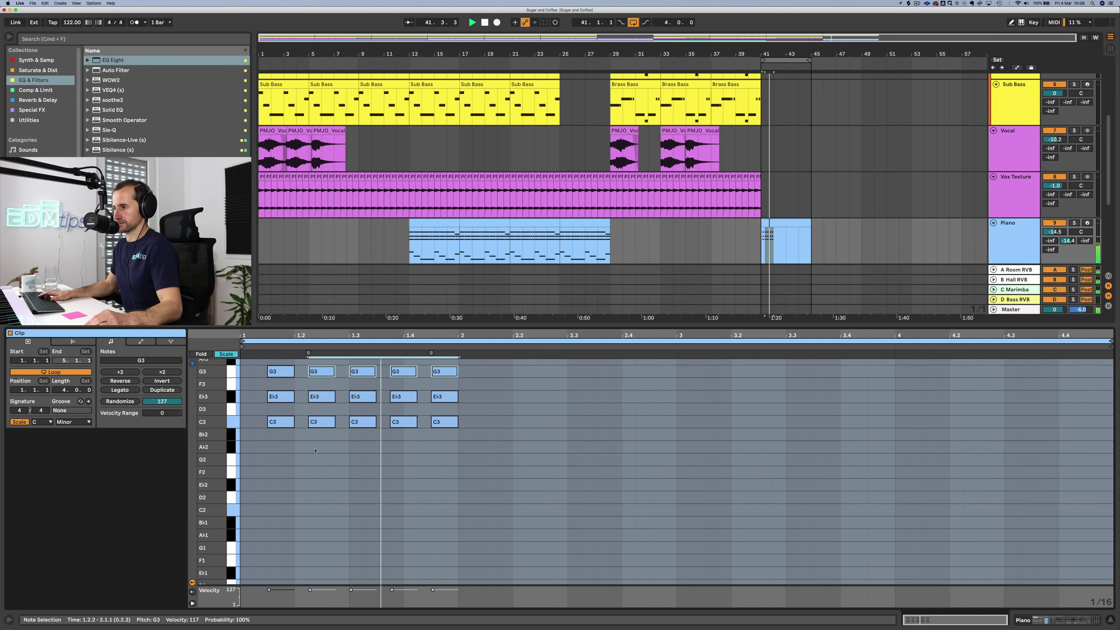
Step: Duplicate the chords into bar 2, lower its last two G3 notes to F3, and duplicate both bars into bars 3 and 4
drag(453, 438, 213, 367)
key(super+d)
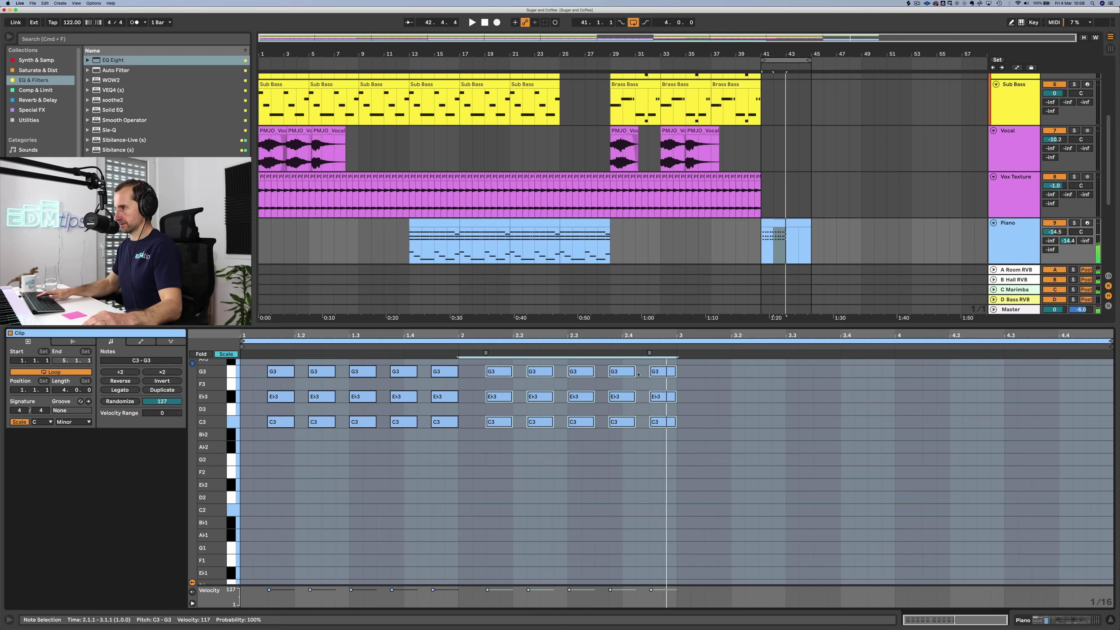
key(space)
drag(696, 373, 631, 371)
key(Down)
drag(678, 456, 244, 364)
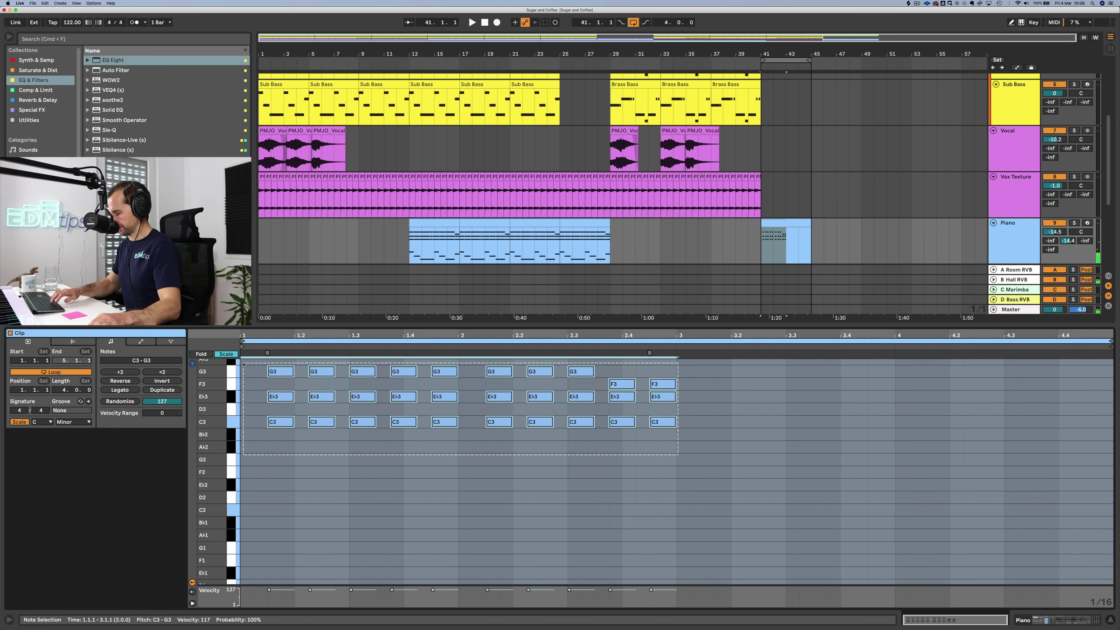
key(super+d)
Step: Check the bass notes of the bar 25 Piano clip and copy the new clip's C3 notes down to C2 as bass
click(589, 224)
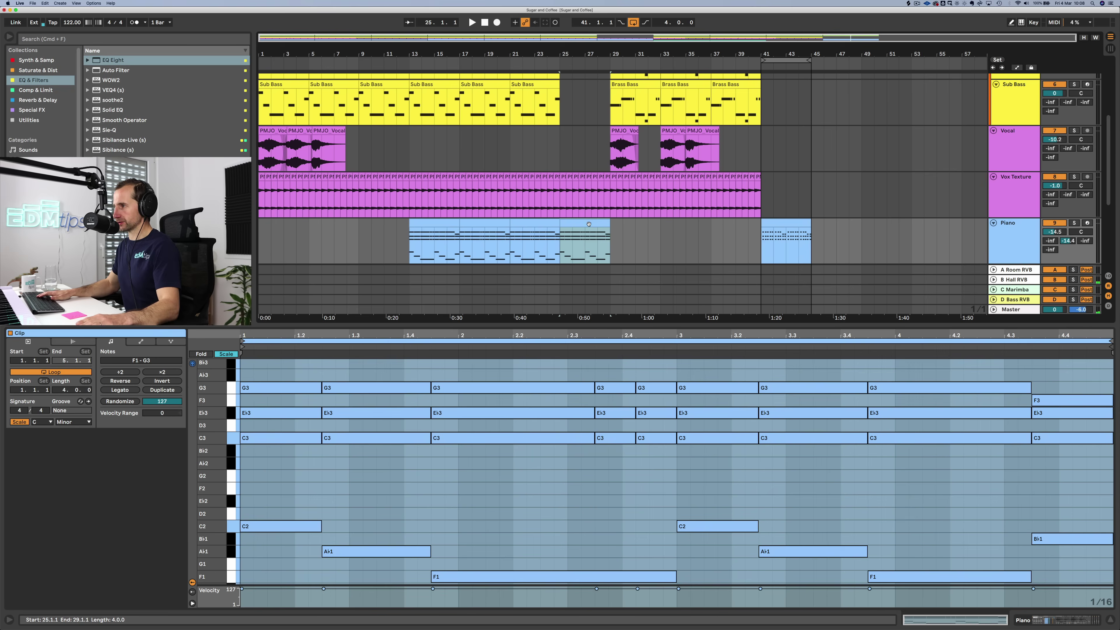
click(344, 551)
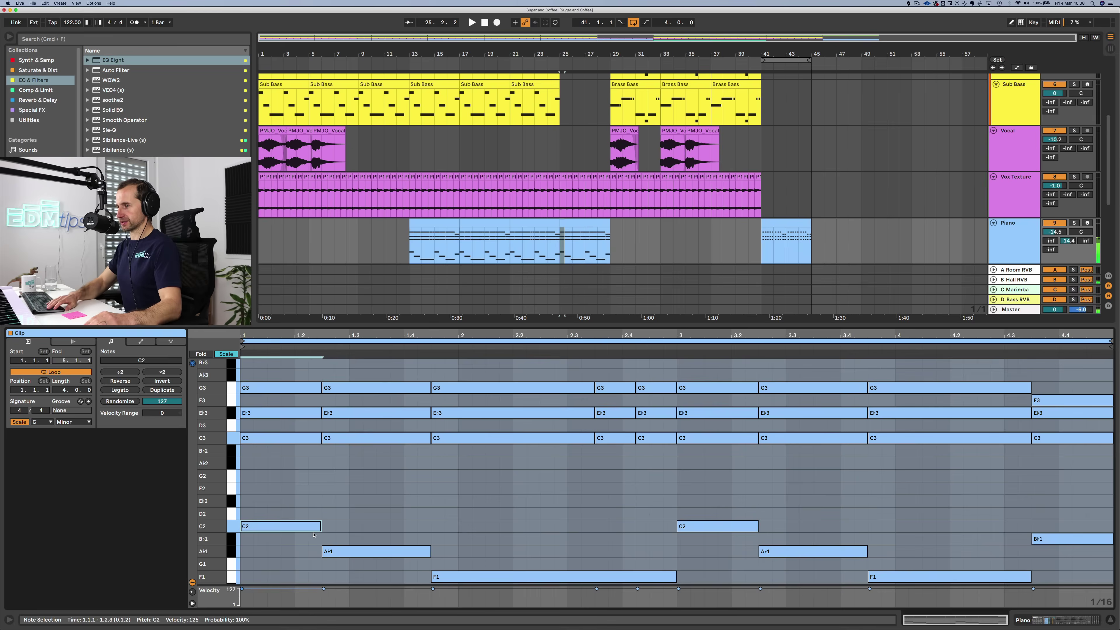
click(543, 575)
click(779, 223)
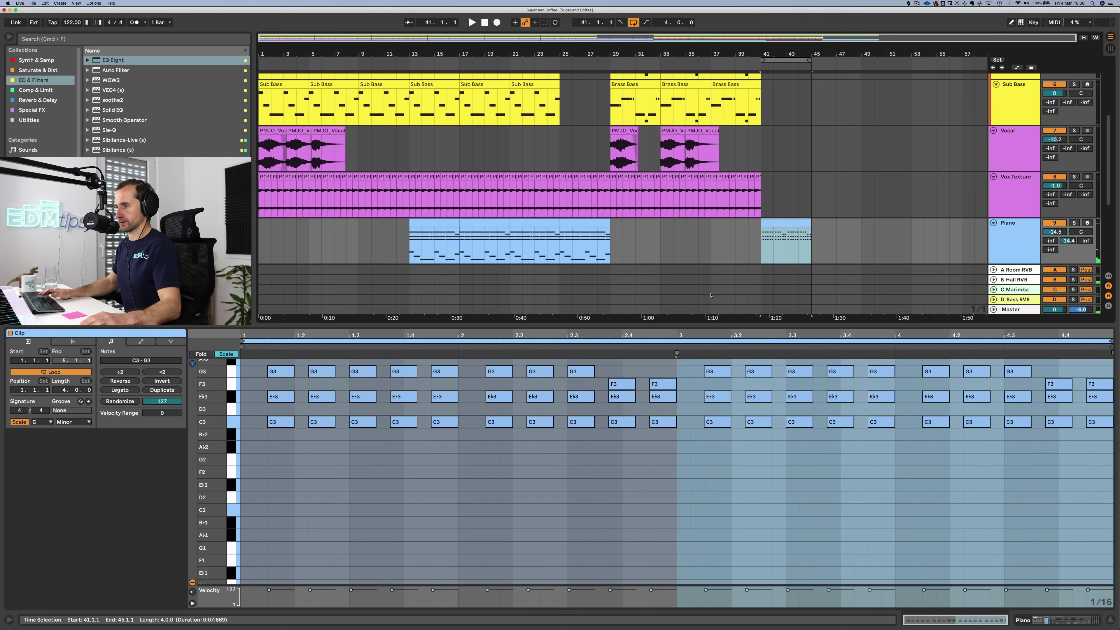
click(278, 425)
click(231, 423)
drag(280, 425, 284, 518)
click(315, 494)
key(space)
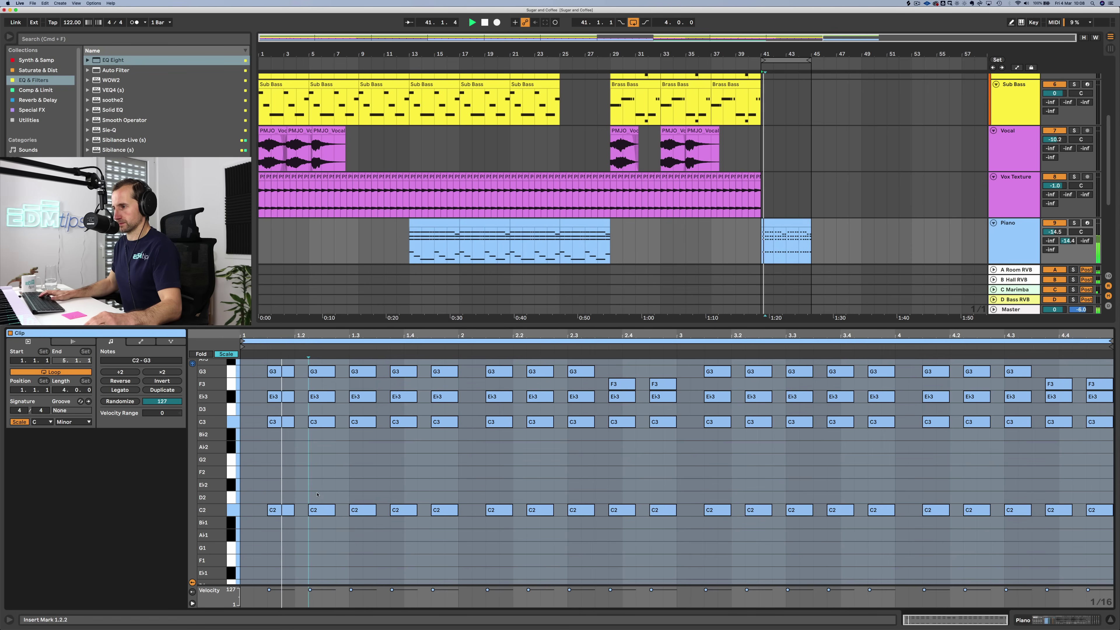
Step: Lower the last three bass notes of bar 1 to A♭1 and all of bar 2's bass notes to F1
key(space)
drag(348, 495, 664, 520)
key(Down)
key(Down)
key(Down)
key(Down)
key(Down)
key(Down)
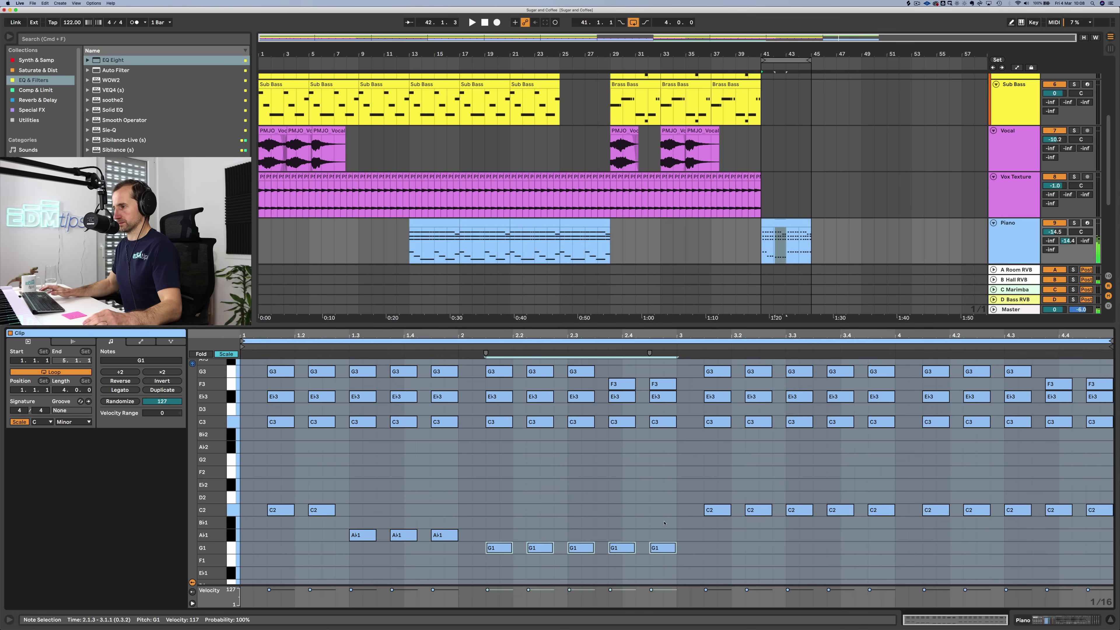
key(space)
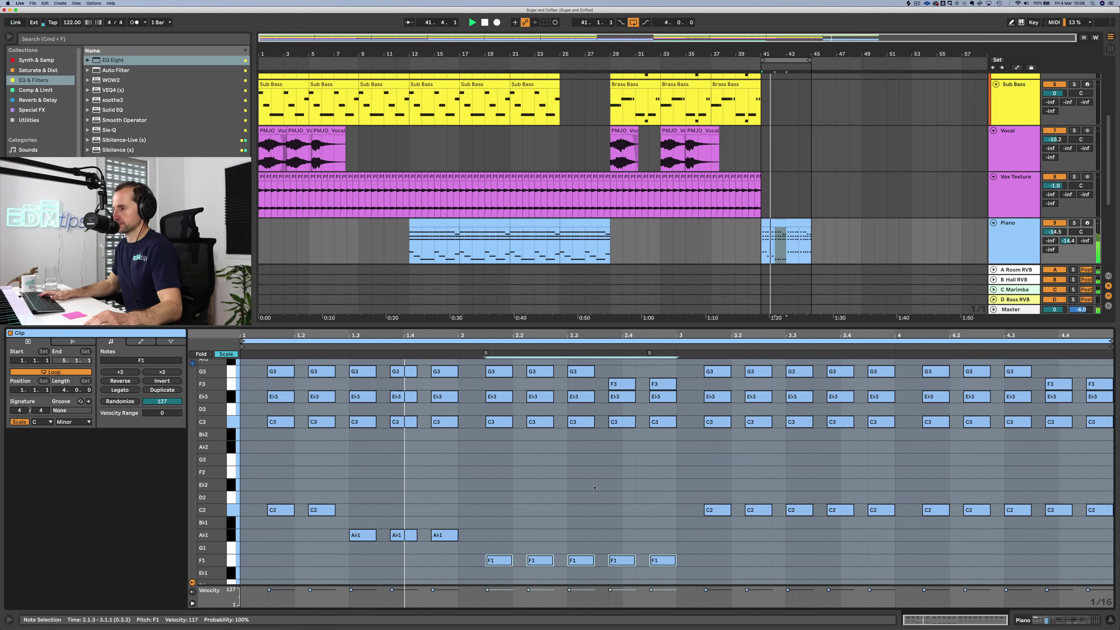
key(space)
click(438, 535)
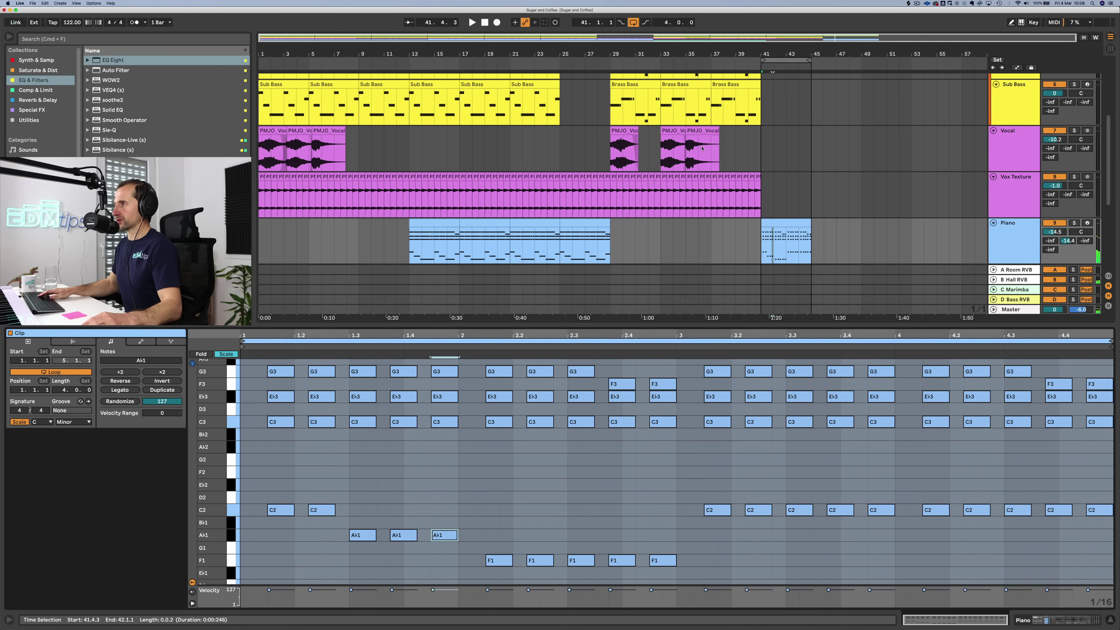
Step: Copy the Brass Bass and Sub Bass clips from bar 21 to bar 41 and play the section
scroll(702, 148, up, 5)
click(535, 140)
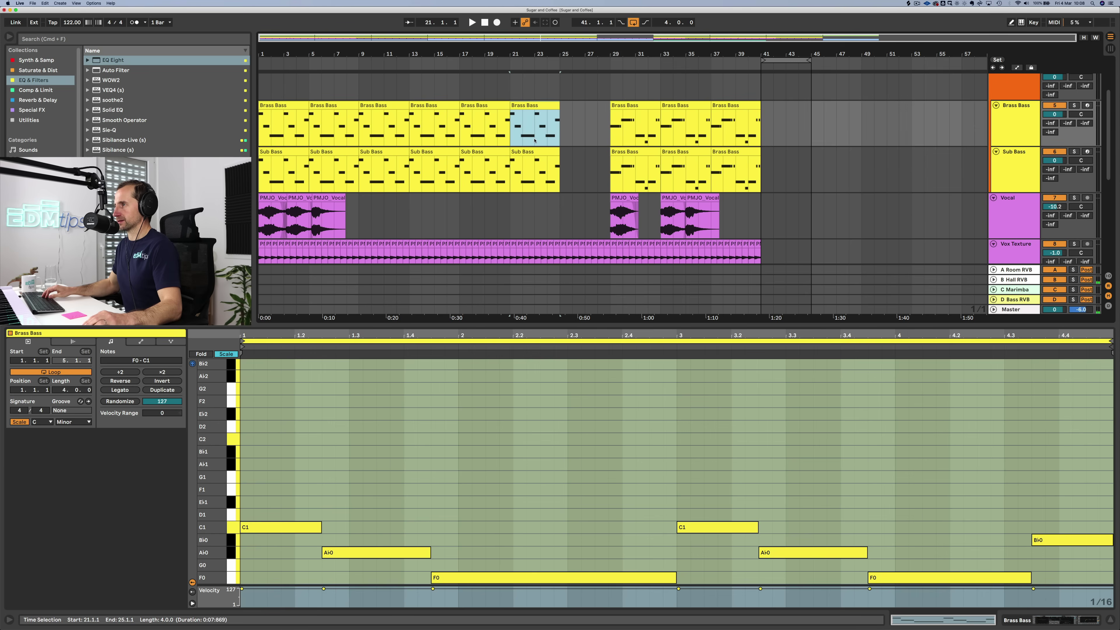
shift+click(535, 150)
drag(528, 105, 780, 106)
key(space)
scroll(787, 149, down, 5)
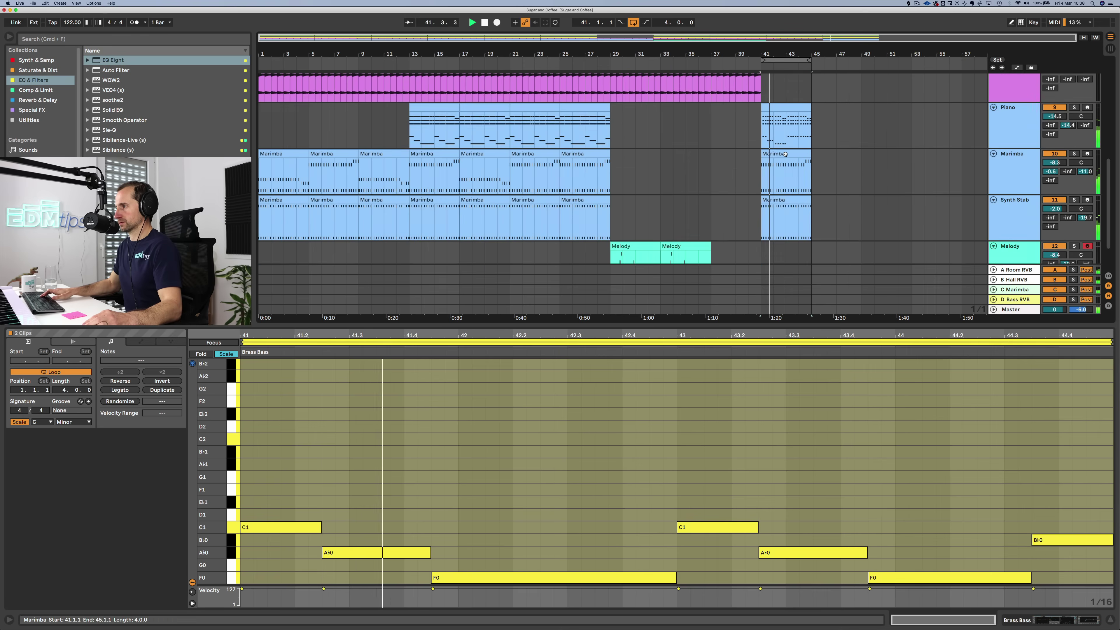
Step: Raise the last two F3 notes in bar 4 of the bar 41 Piano clip to A♭3
click(1009, 133)
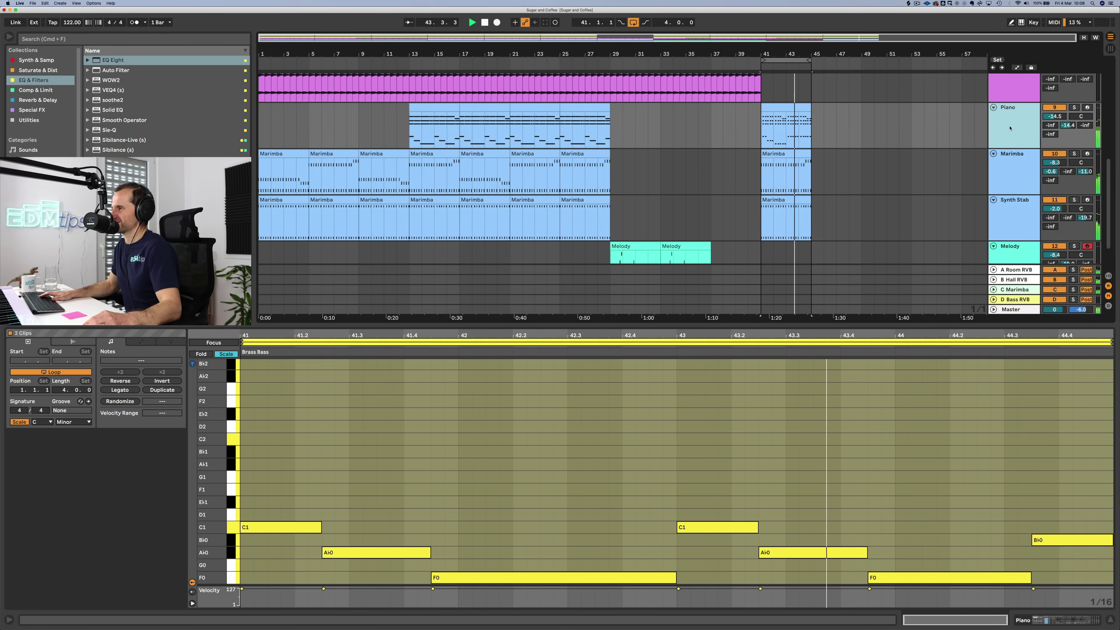
click(798, 105)
double_click(798, 106)
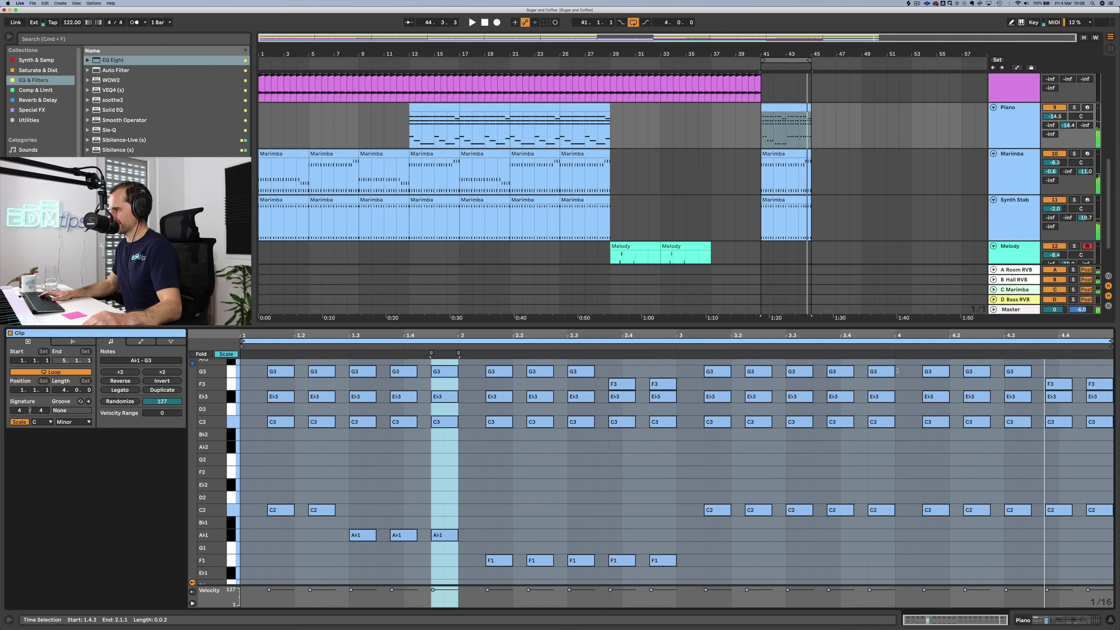
drag(1043, 378, 1103, 387)
key(Up)
key(Up)
Step: Replace the C2 bass notes in bars 3 and 4 of the Piano clip with a duplicate of the first two bars' bass line
drag(711, 504, 1111, 537)
key(Delete)
drag(675, 482, 245, 594)
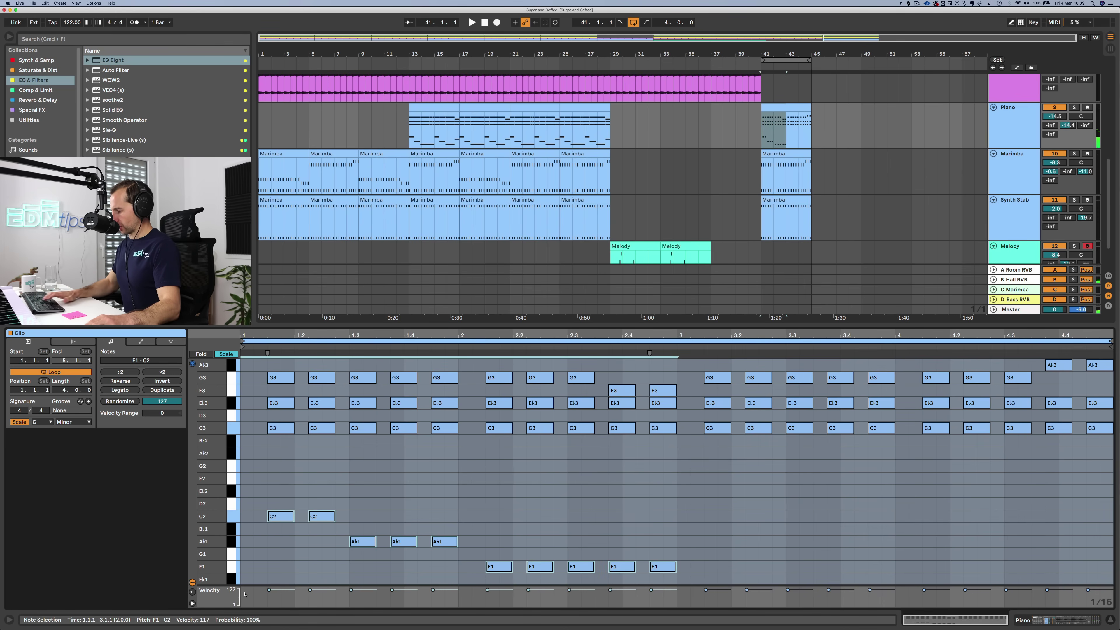
key(super+d)
Step: Play the loop while examining the Piano track's devices and automation
click(1047, 619)
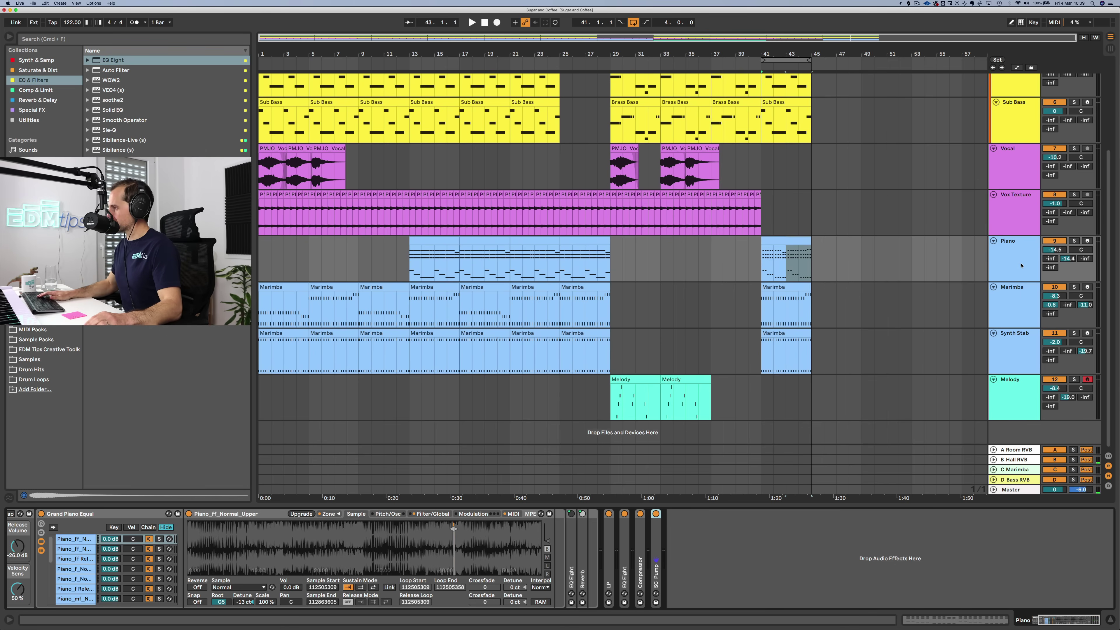
key(a)
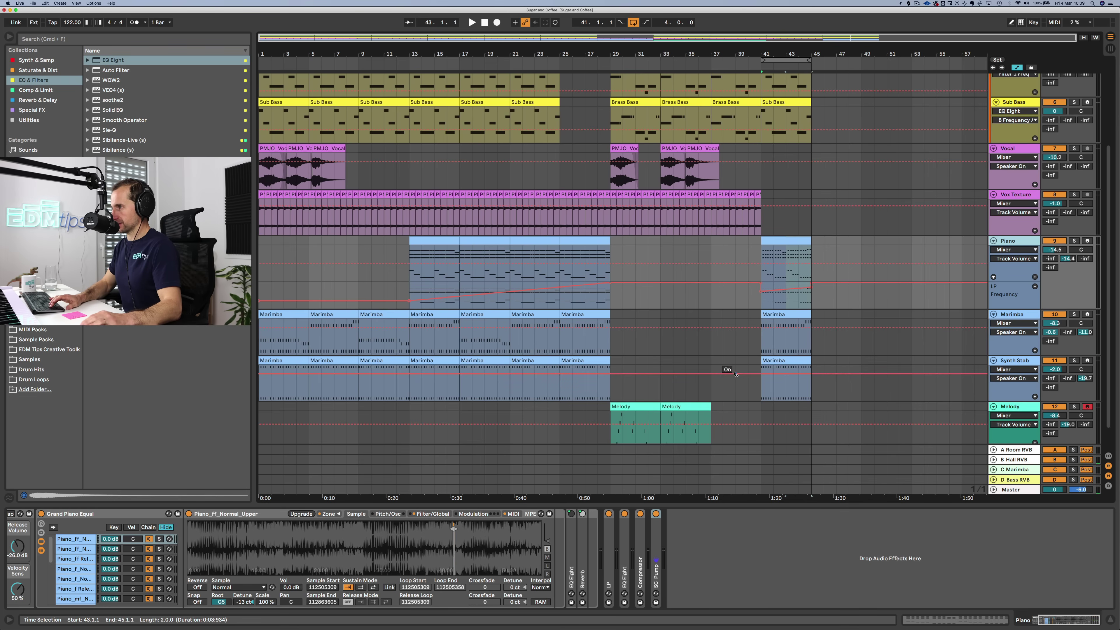
key(space)
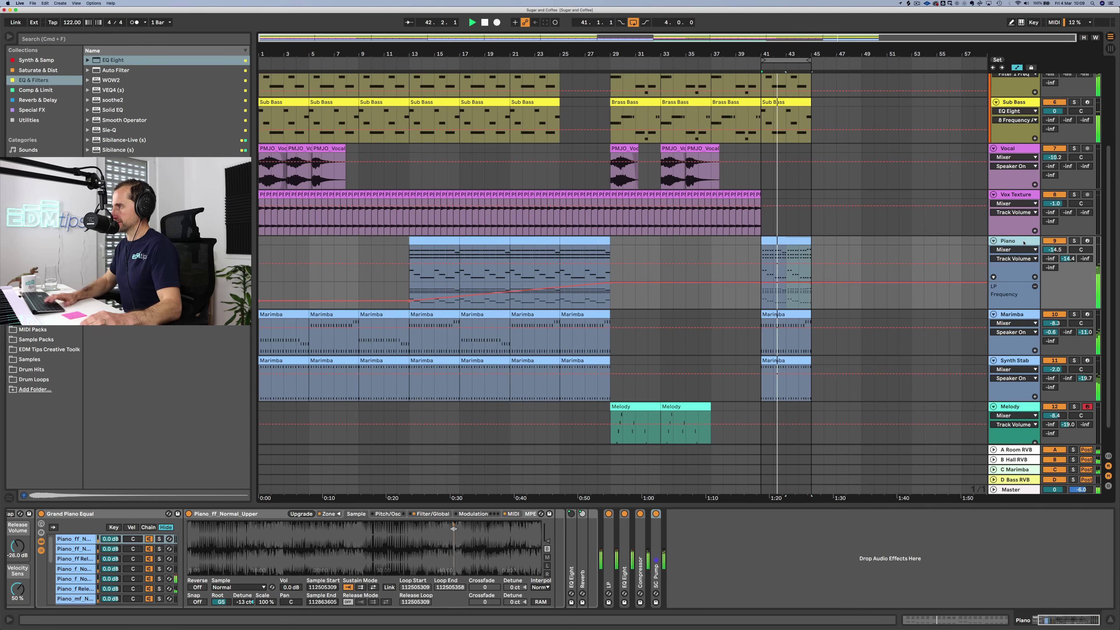
key(shift+Tab)
key(Tab)
key(Tab)
click(1023, 197)
key(shift+Tab)
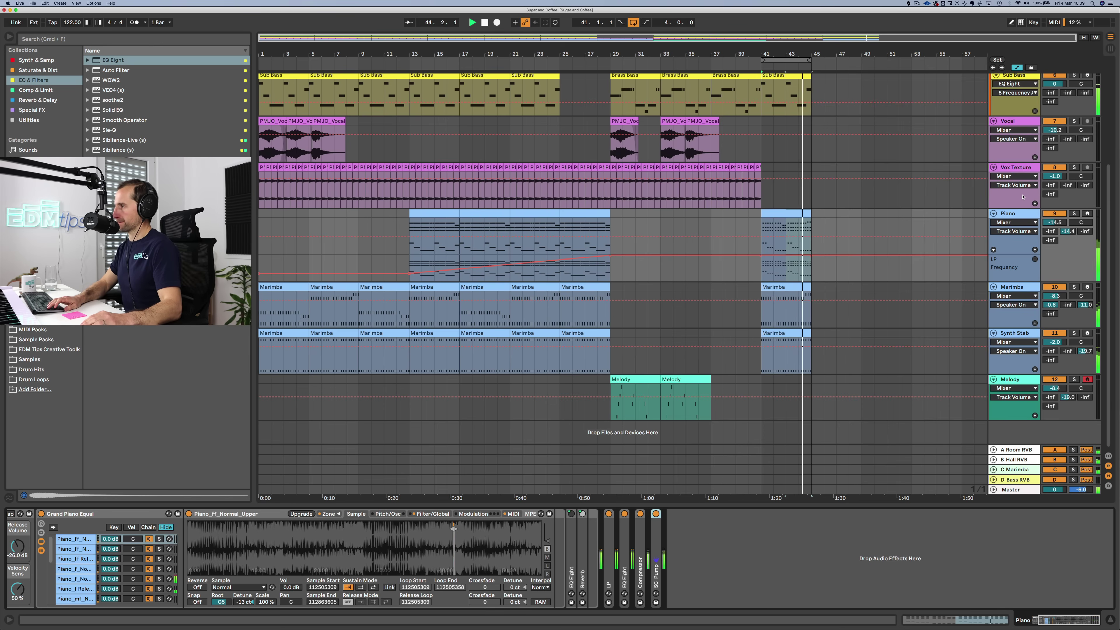
Step: Raise the first of the two A♭3 notes ending the bar 41 Piano clip to B♭3 and play the loop
double_click(802, 288)
click(801, 150)
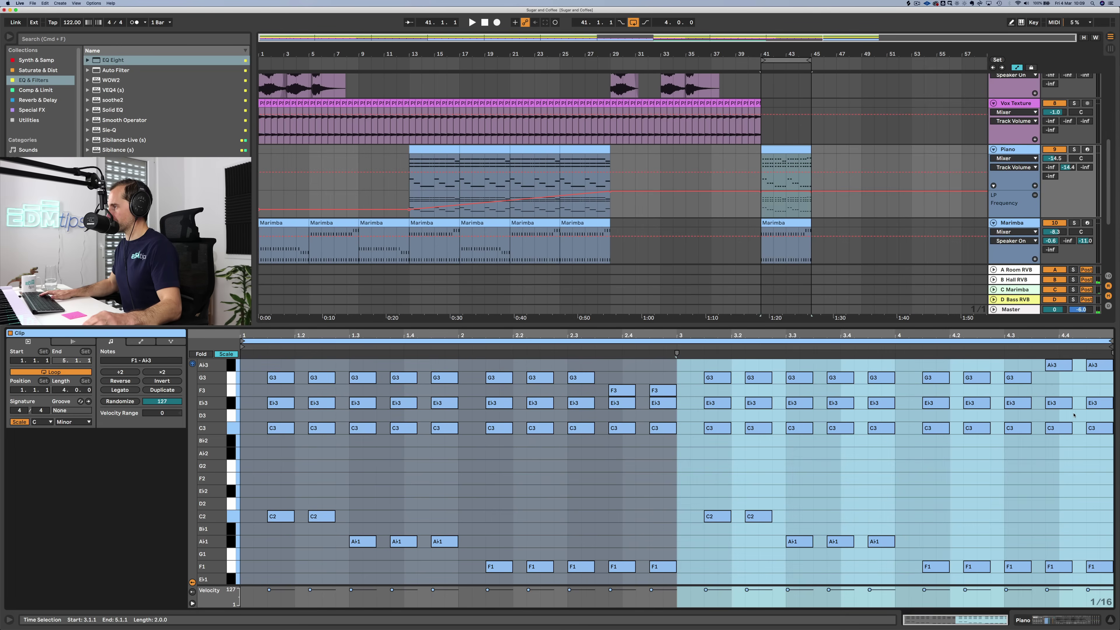
click(1056, 369)
key(Up)
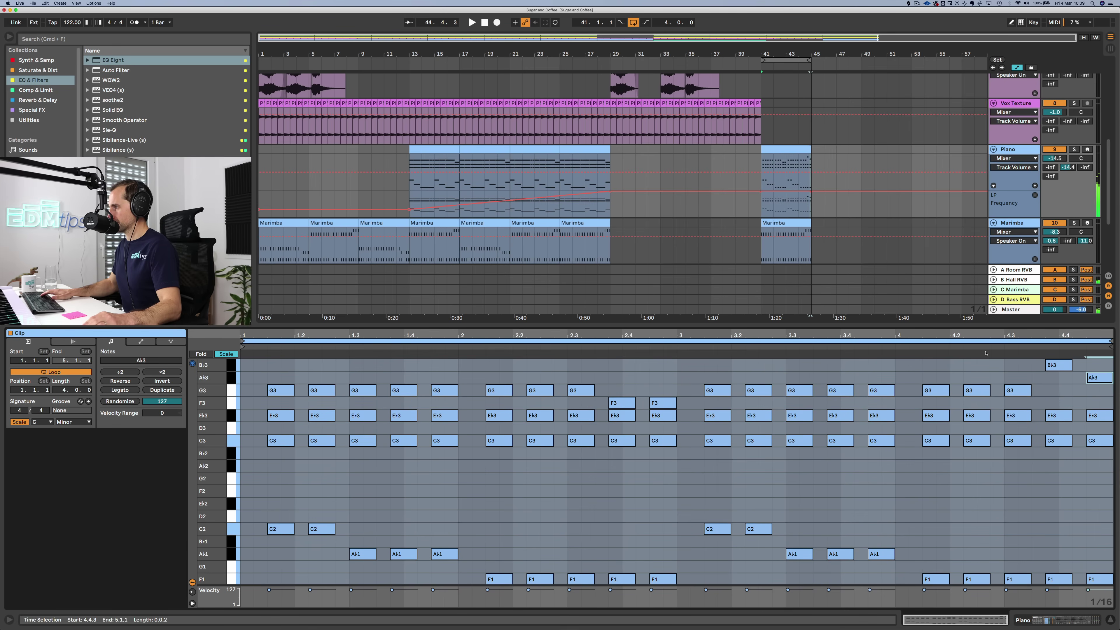
key(space)
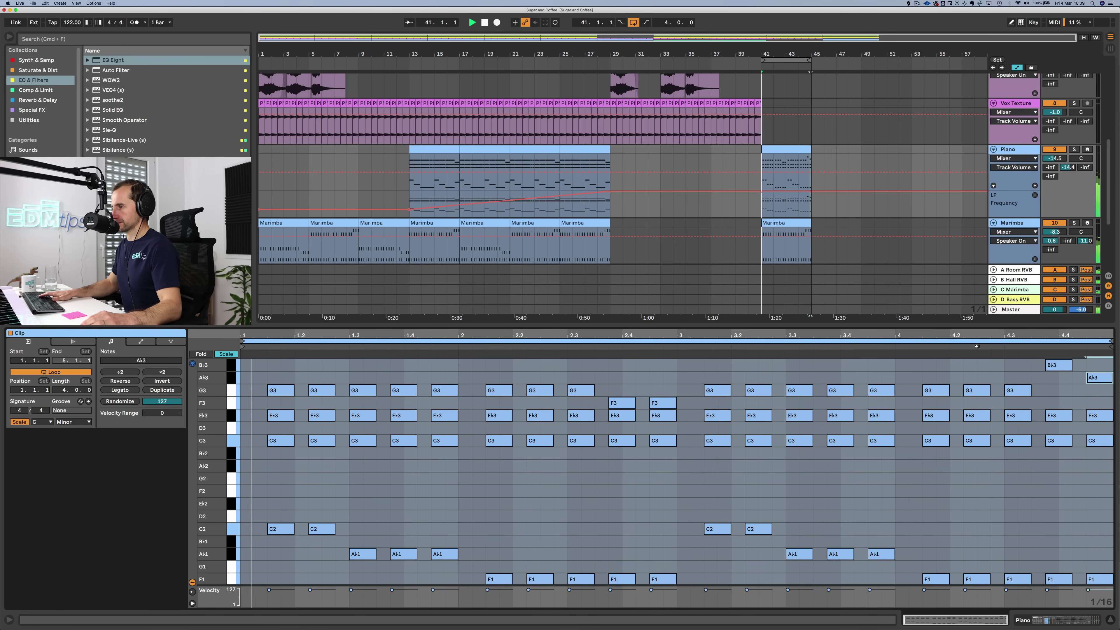
Step: Raise the fourth and fifth G3 notes to B♭3 and A♭3 in both bar 1 and bar 3 of the Piano clip
click(406, 391)
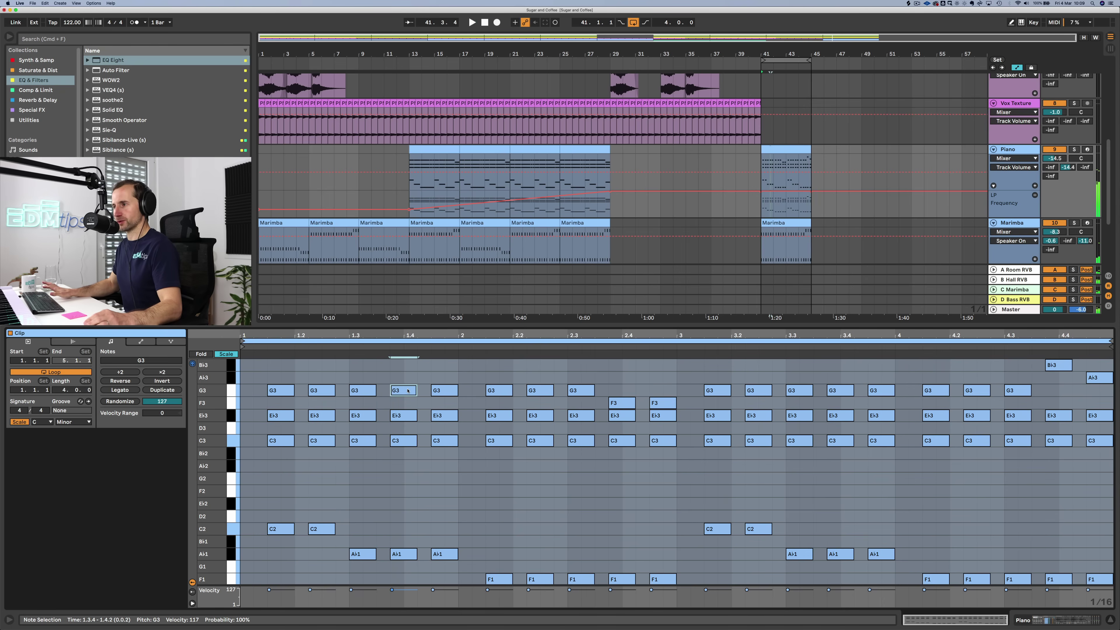
click(437, 401)
click(446, 392)
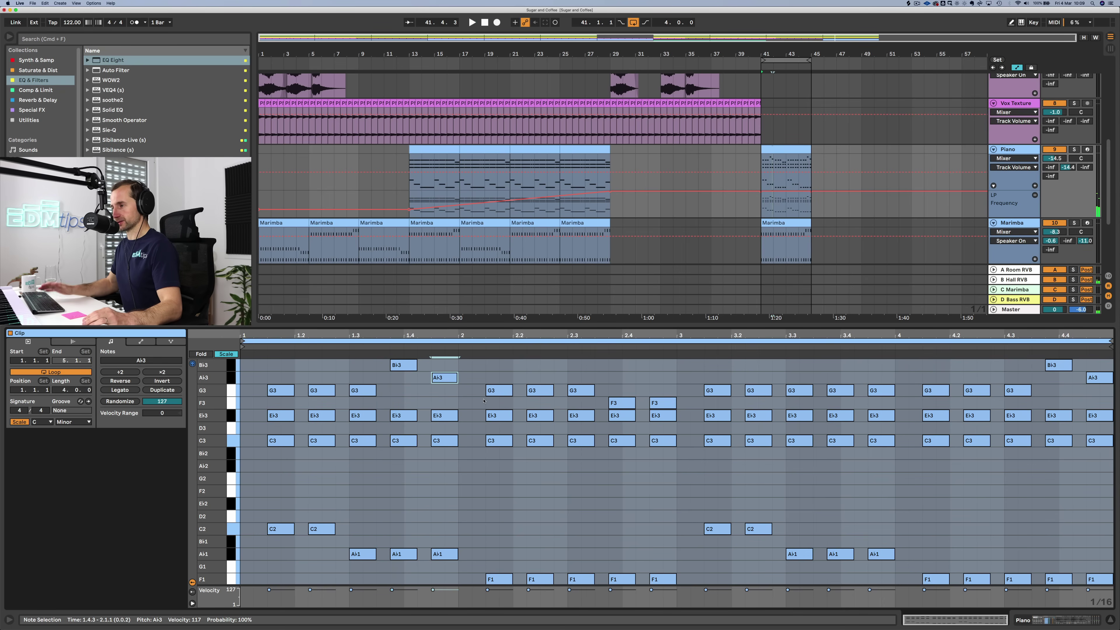
key(space)
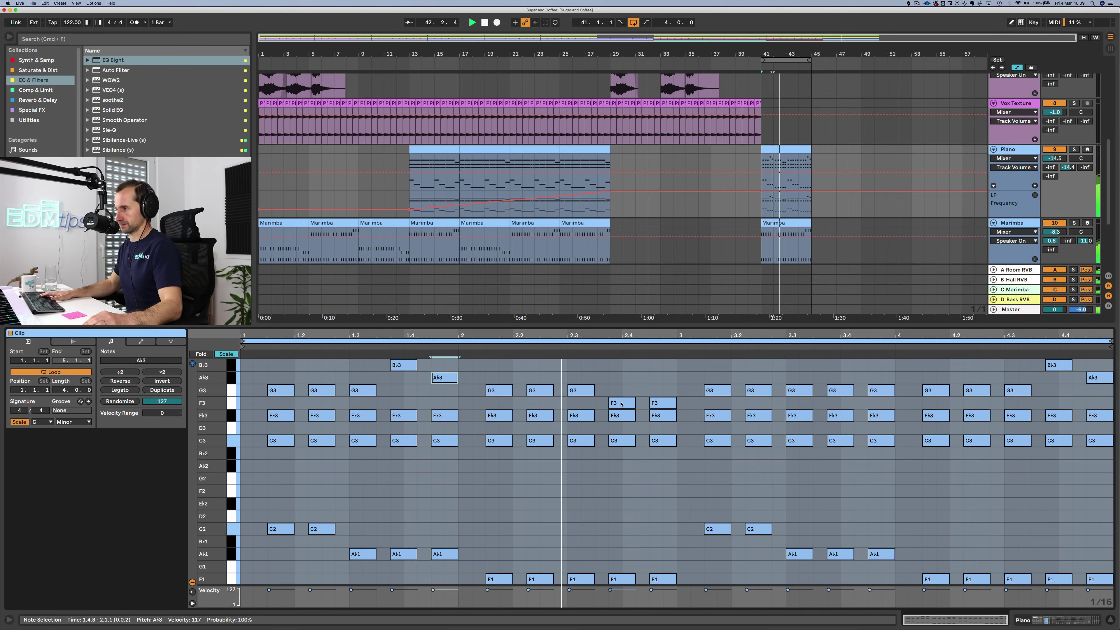
key(space)
click(840, 392)
key(Up)
key(Up)
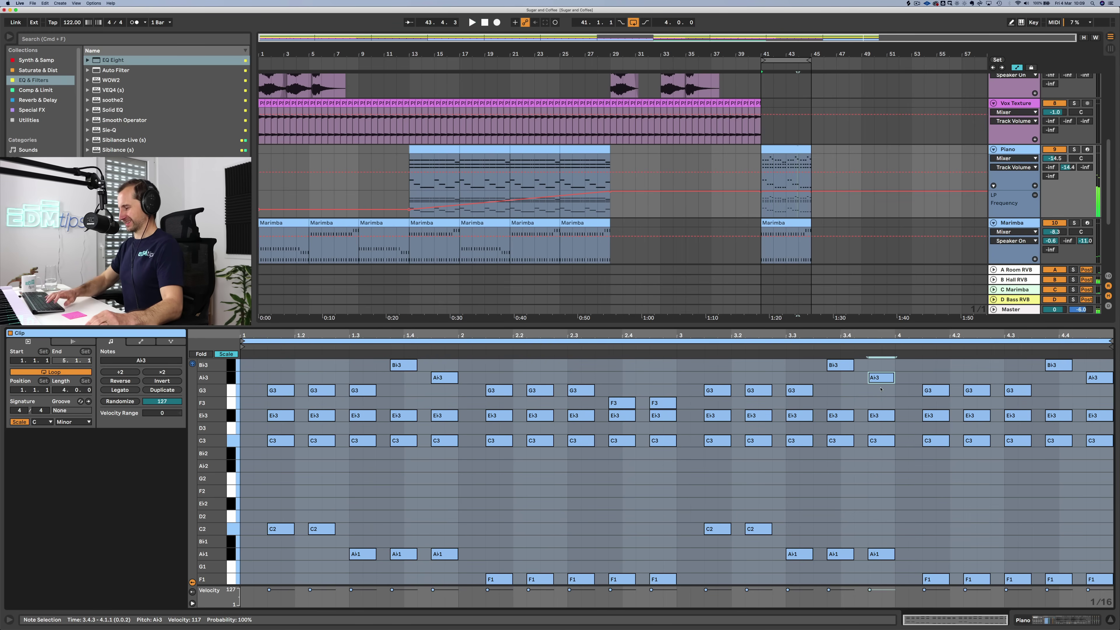
Step: Duplicate the last Vox Texture clip repeatedly to extend the texture from bar 41 to bar 45
key(shift+Tab)
click(755, 170)
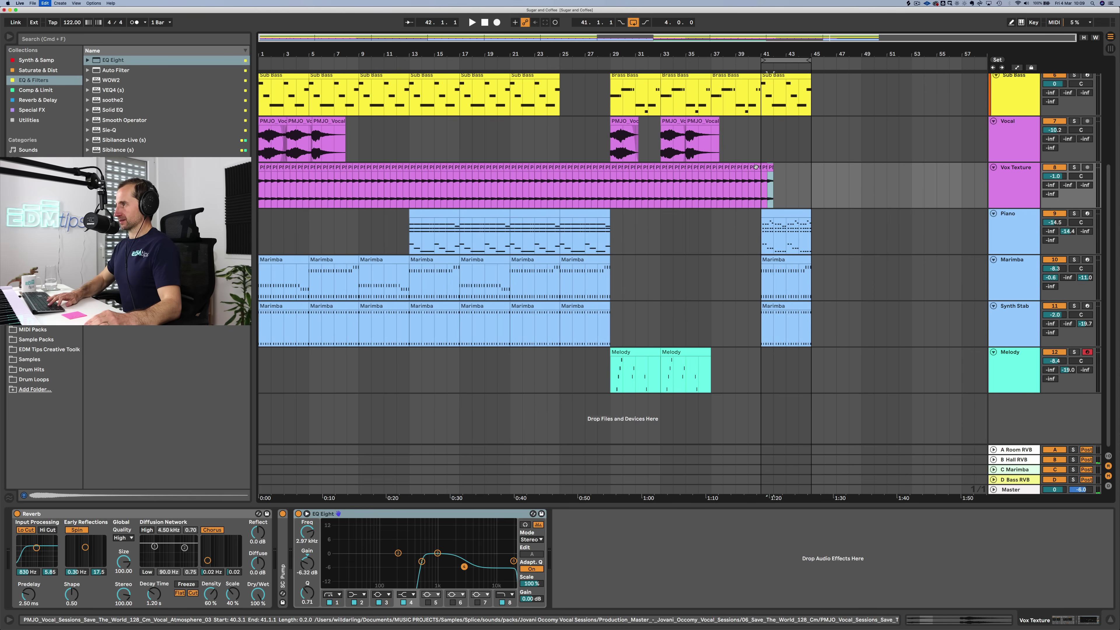
key(super+d)
Step: Copy the Vocal phrases from bars 29 to 35 to bar 41 and play the loop
drag(608, 143, 673, 143)
click(685, 142)
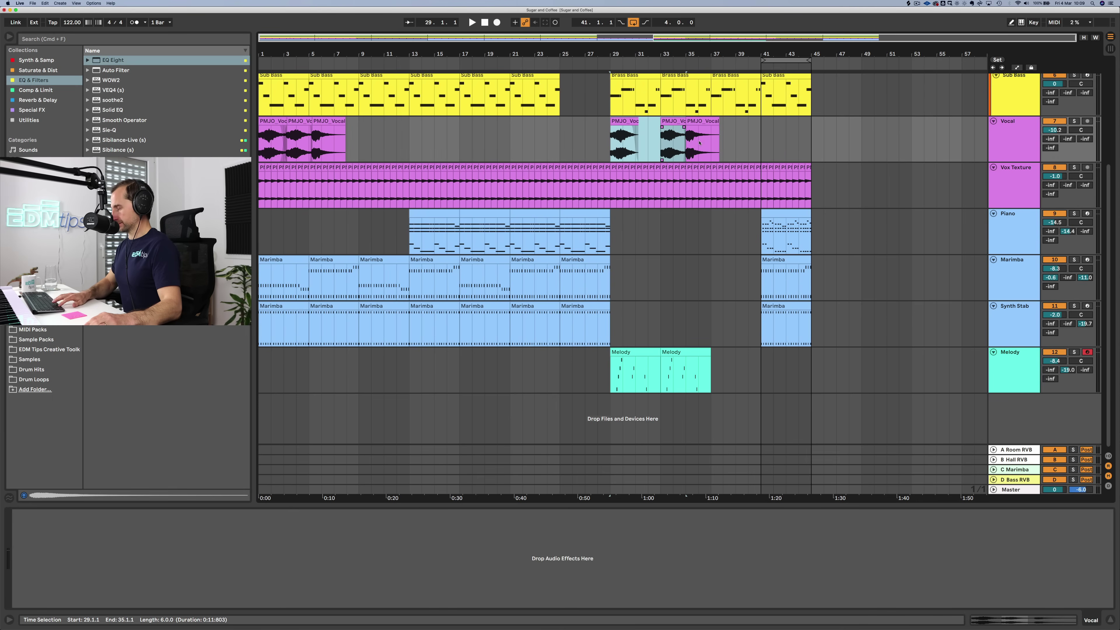
key(super+d)
key(space)
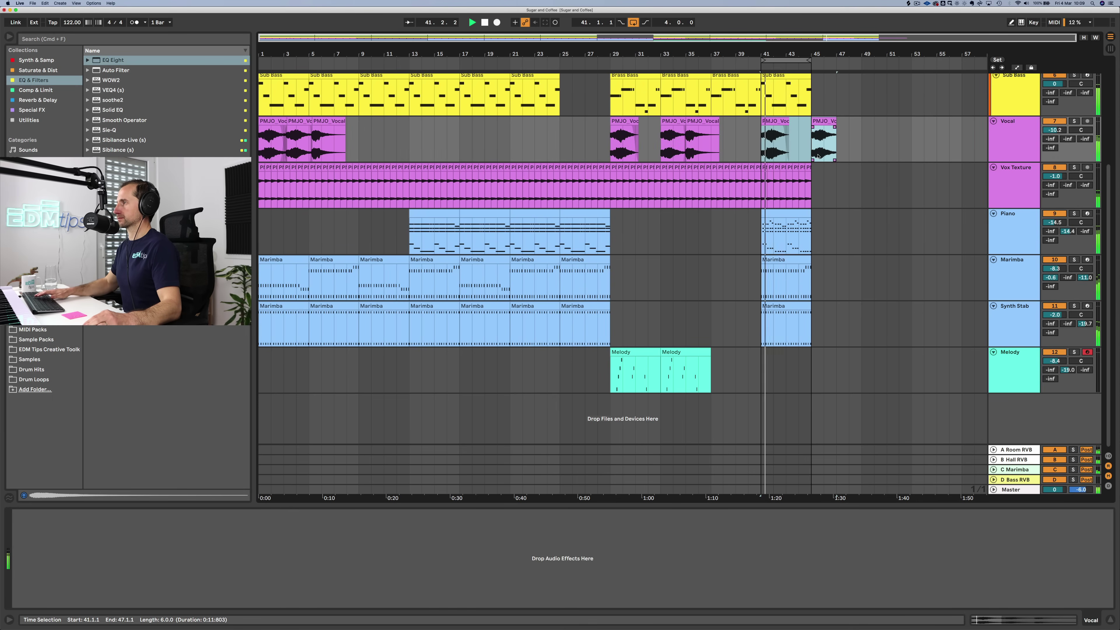
Step: Move the second copied Vocal clip from bar 45 back to bar 43
scroll(847, 159, up, 1)
scroll(846, 160, up, 3)
click(815, 175)
drag(816, 188, 791, 191)
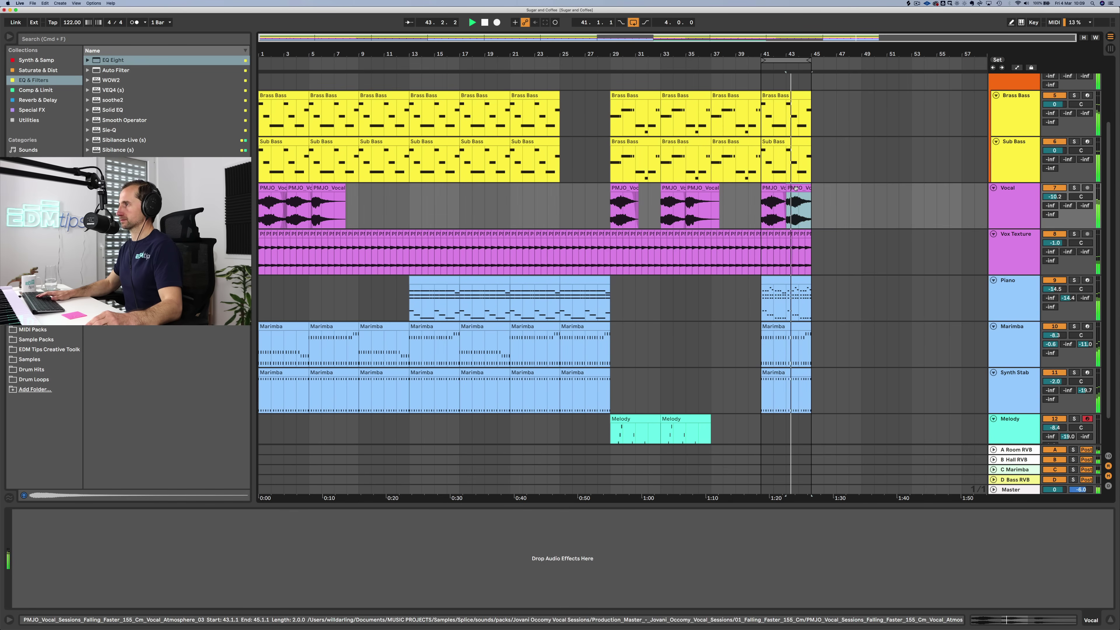
Step: Replace the Drums clip at bar 41 with a copy of the Drums clip from bar 17
scroll(828, 205, up, 5)
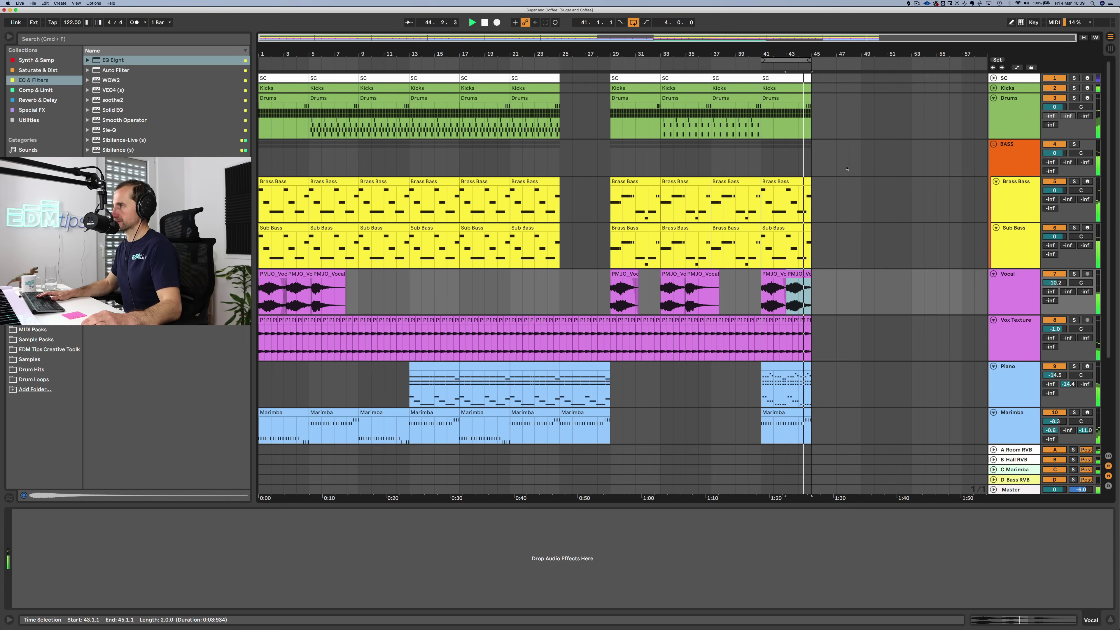
click(481, 99)
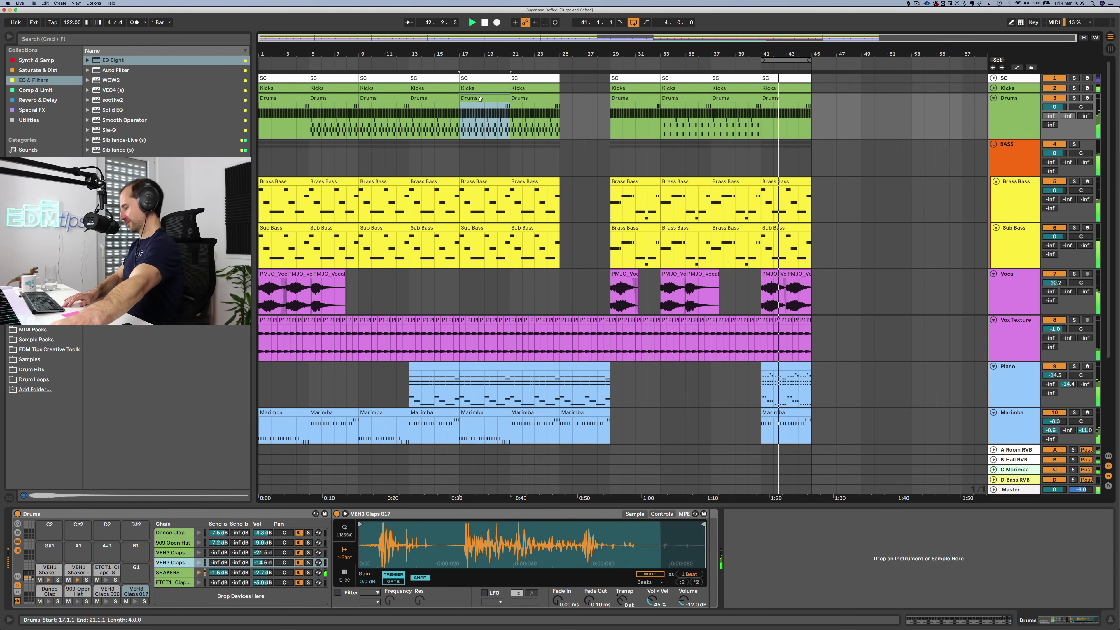
drag(480, 99, 779, 114)
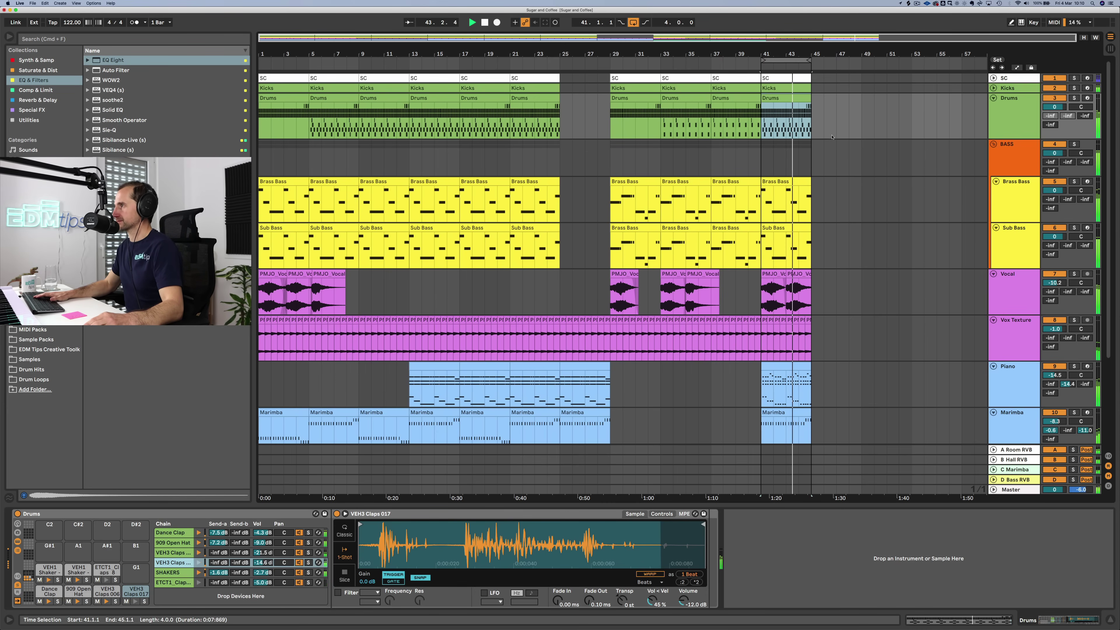
Step: Review the bar 41 Drums clip and open the tom samples in the Drum Hits folder
click(1023, 120)
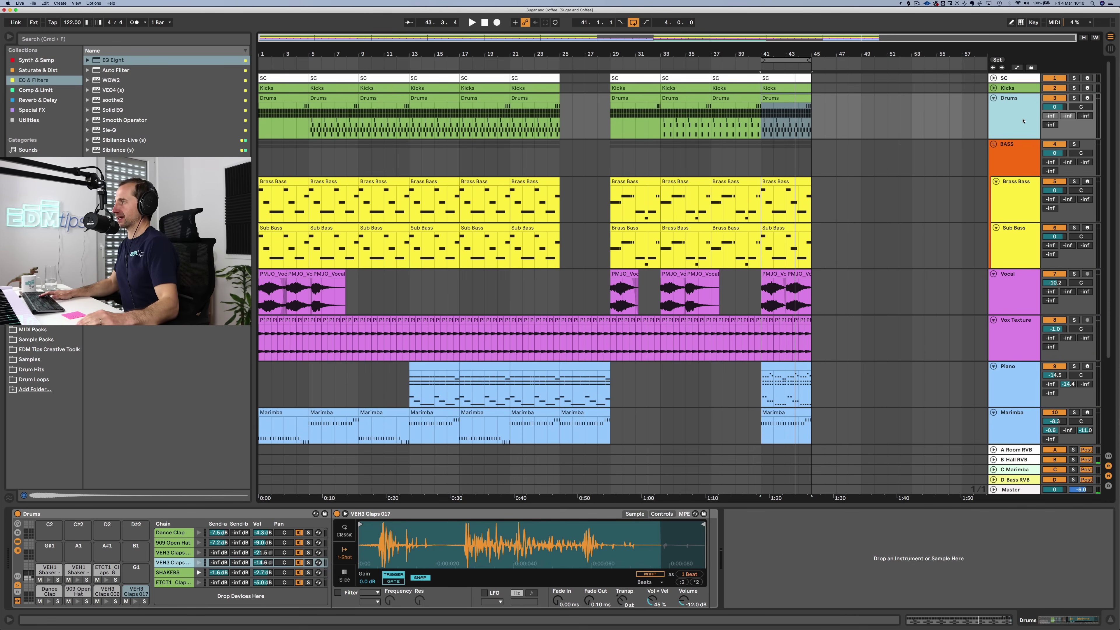
key(shift+Tab)
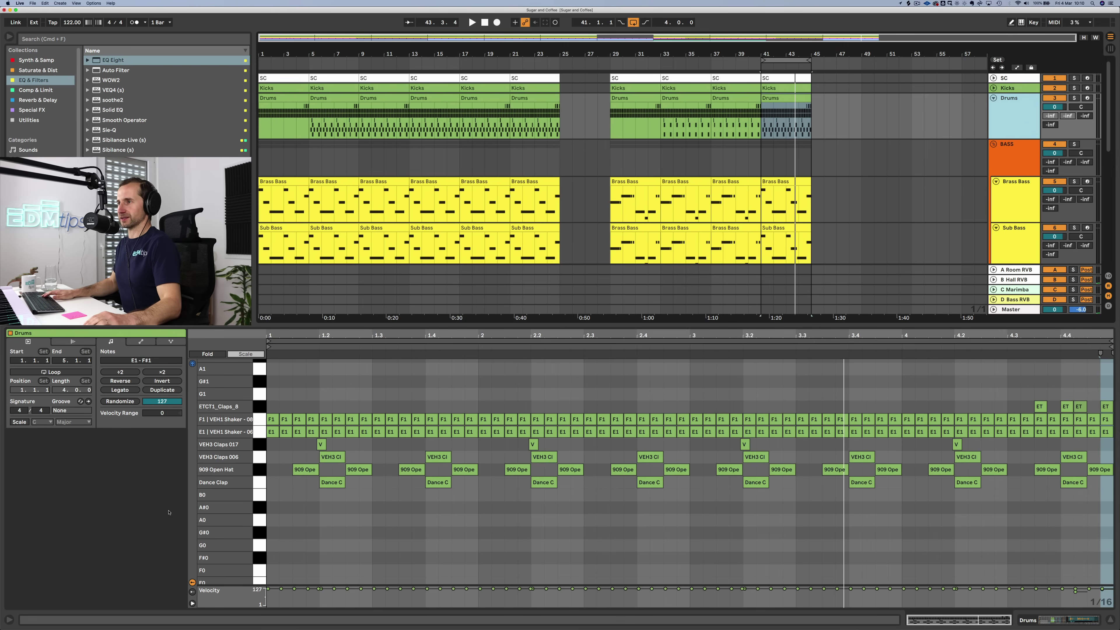
key(shift+Tab)
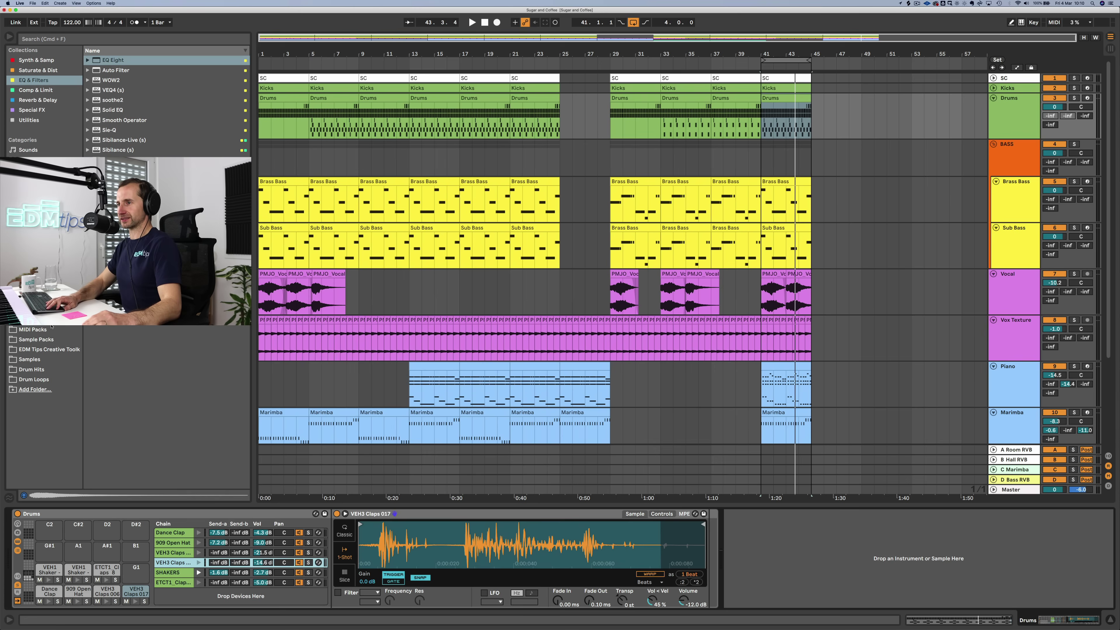
click(37, 361)
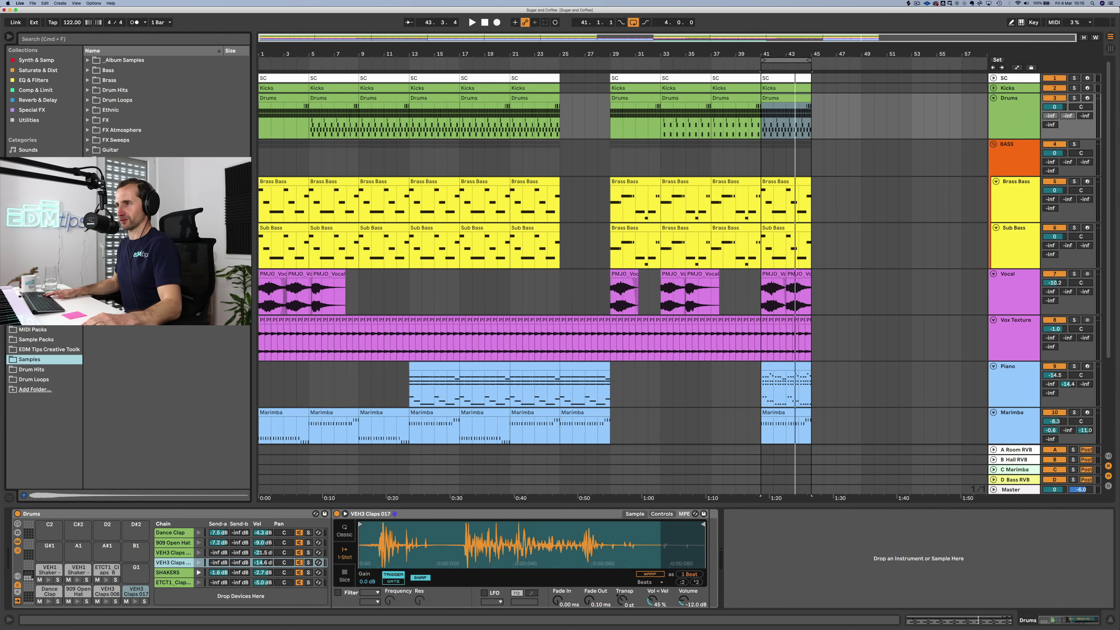
click(36, 369)
click(88, 280)
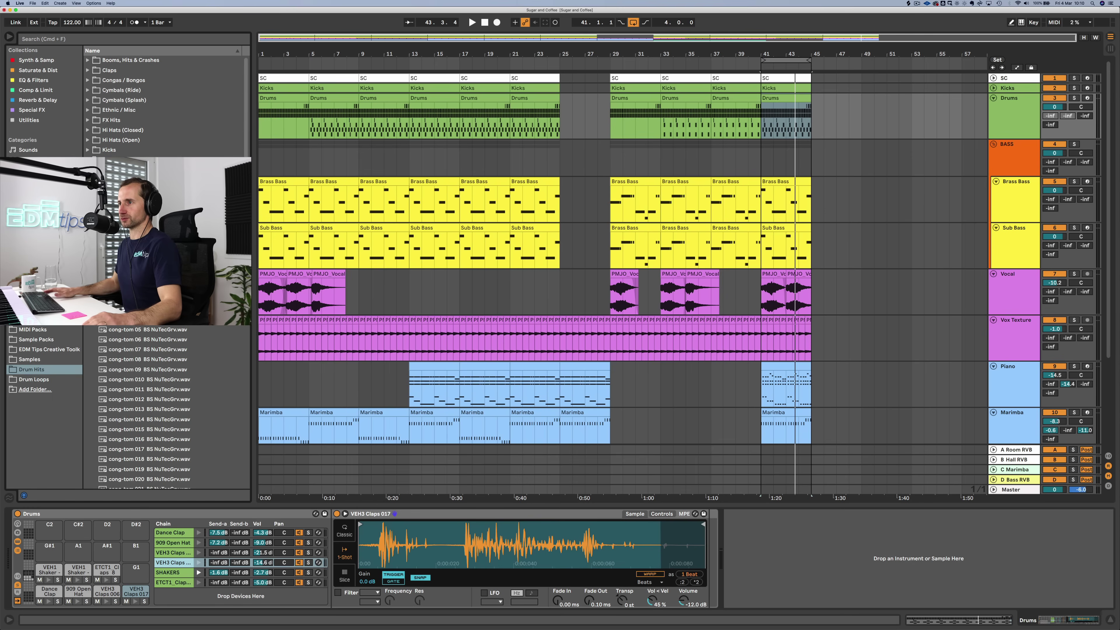
Step: Audition the VEH1 tom samples and add VEH1 Tom - 03 to the Drums rack
click(94, 199)
key(Down)
key(Down)
key(Down)
key(Down)
key(Down)
drag(139, 250, 189, 598)
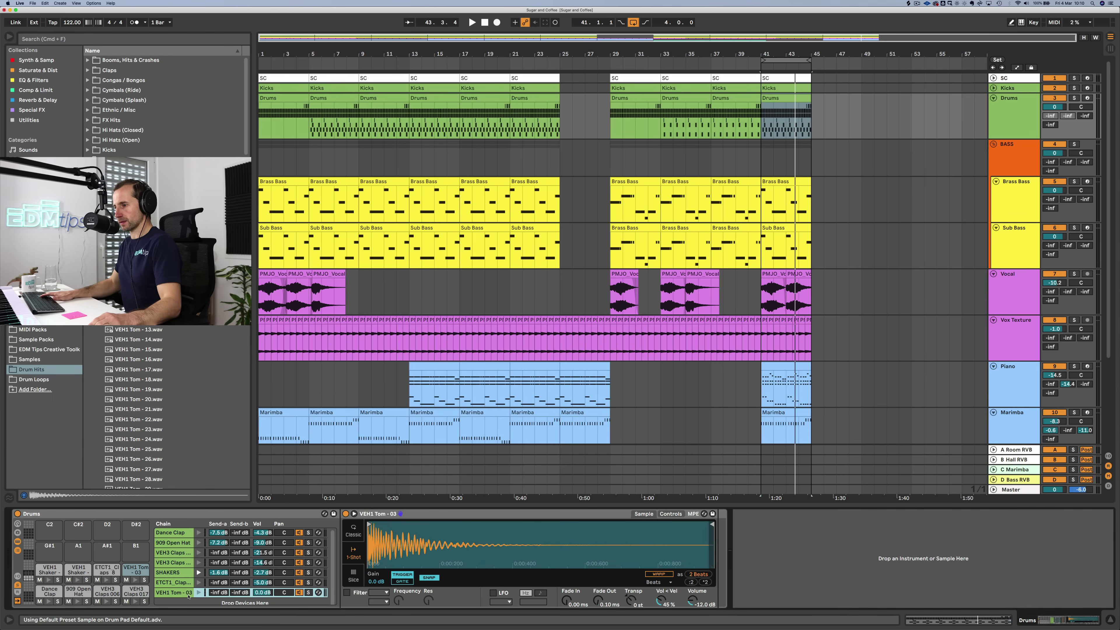
Step: Add VEH1 Tom - 03 hits at 1.3.4 and 1.4.3 in the bar 41 Drums clip
click(769, 94)
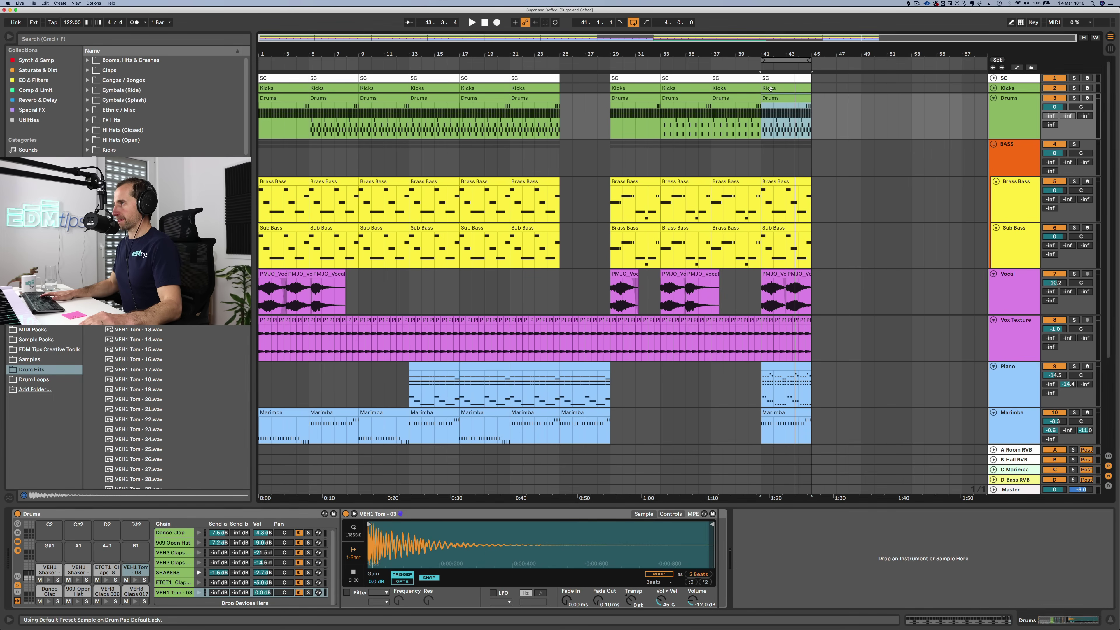
double_click(771, 99)
key(space)
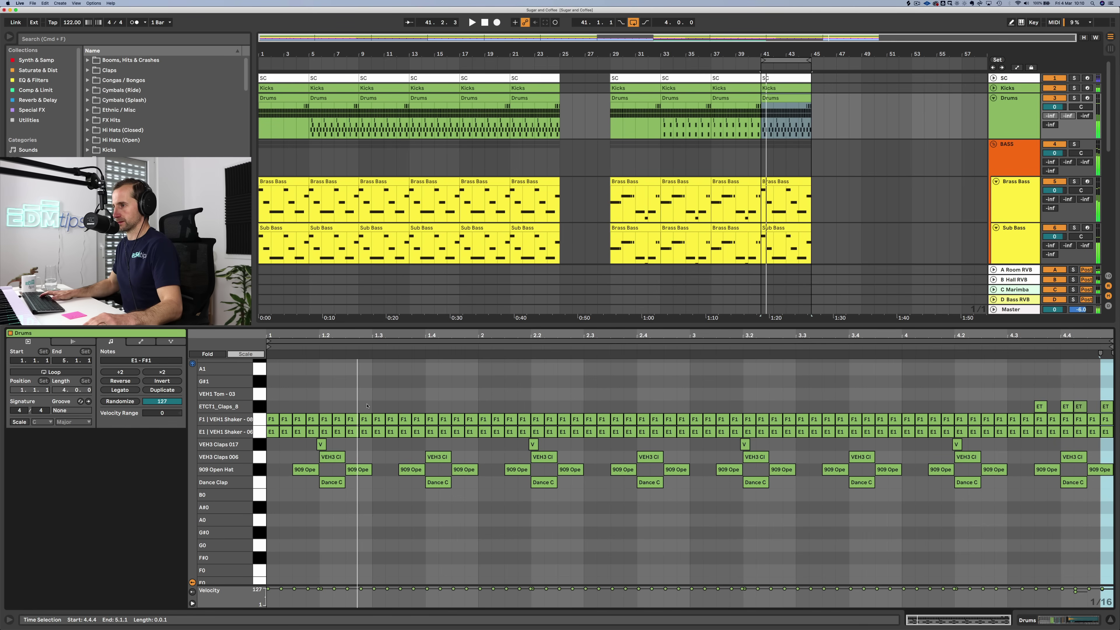
double_click(420, 407)
key(Up)
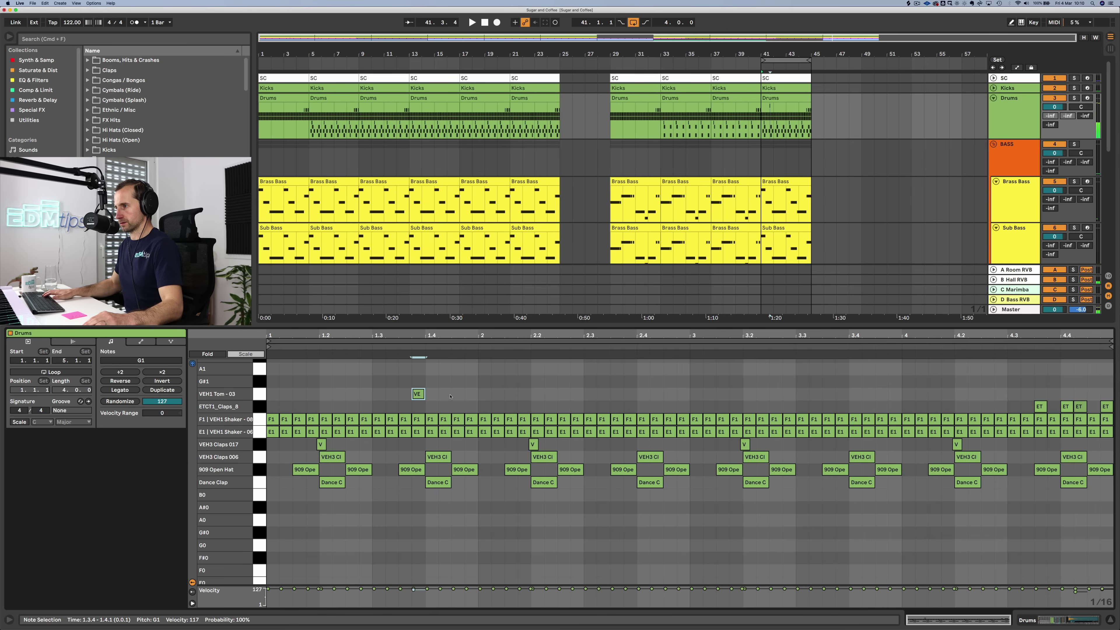
double_click(459, 394)
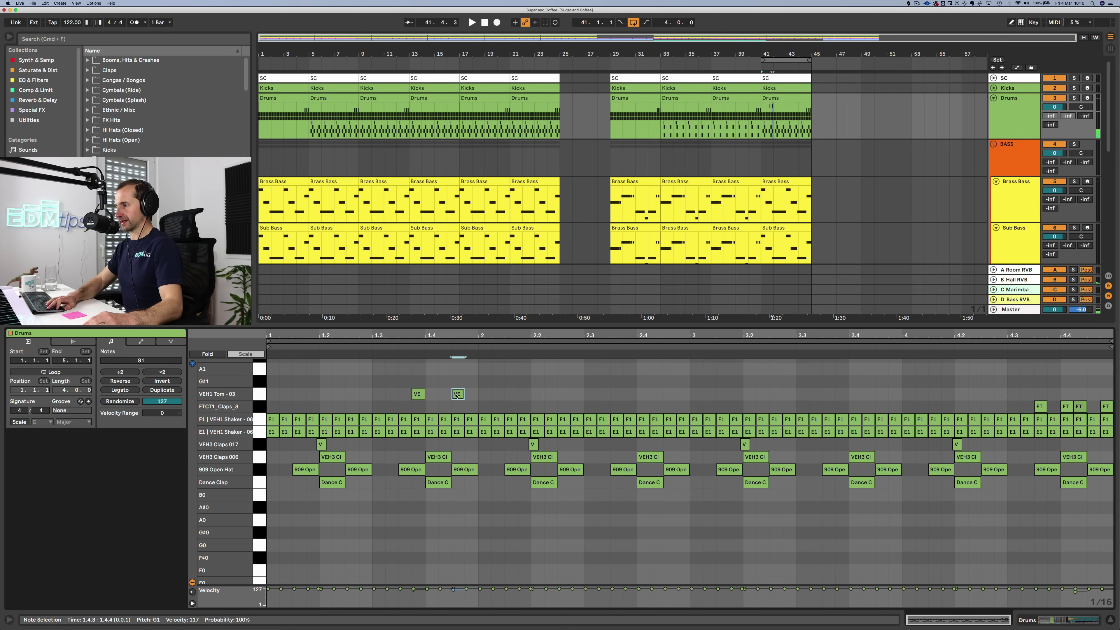
key(shift+Tab)
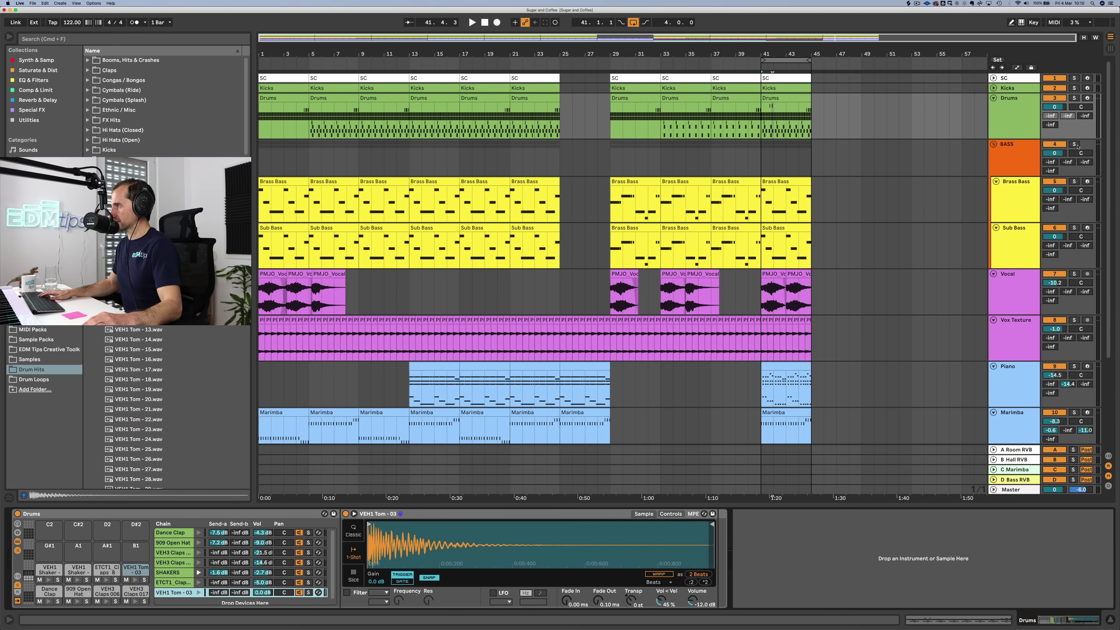
Step: Play the loop and lower the VEH1 Tom - 03 chain volume to -7.4 dB
key(space)
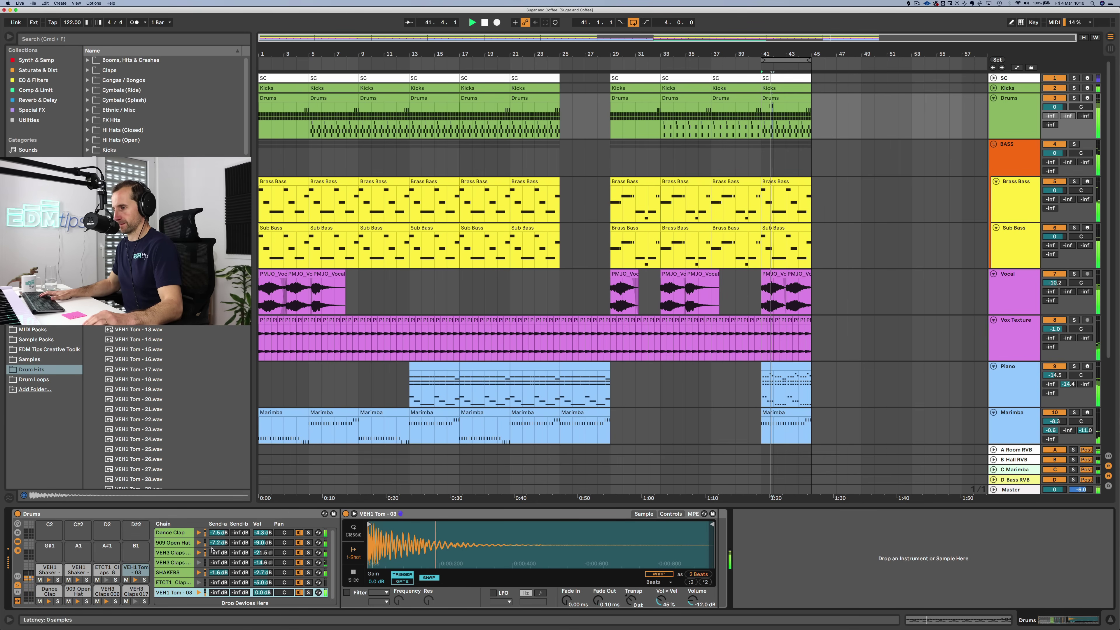
key(space)
mouse_move(262, 592)
mouse_down()
mouse_move(262, 610)
mouse_move(263, 582)
mouse_move(263, 596)
mouse_up()
key(space)
key(space)
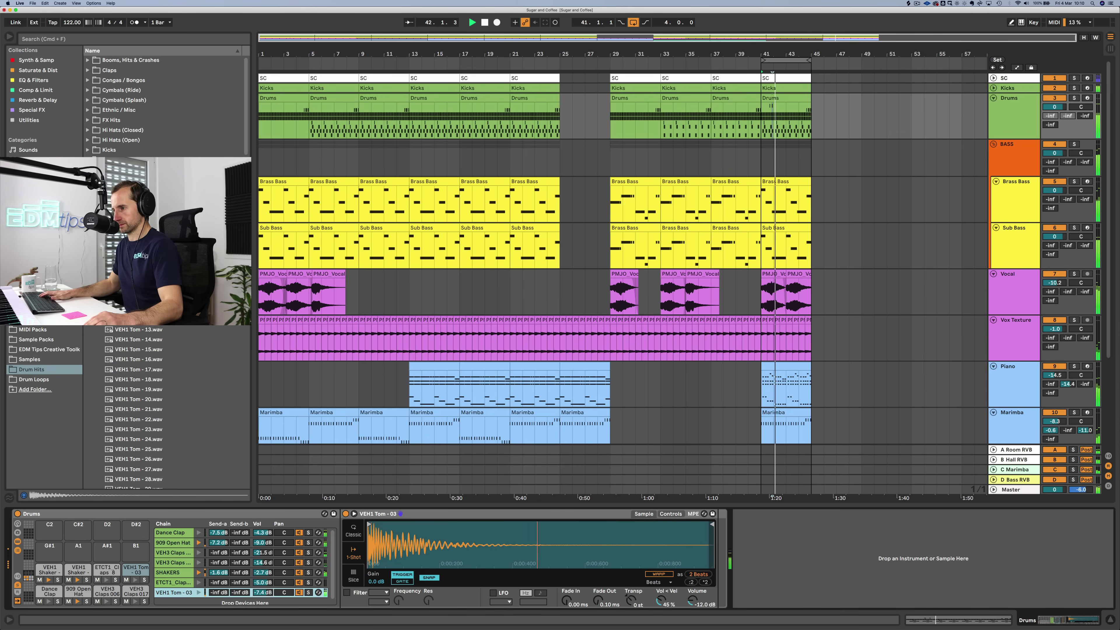
key(space)
Step: Duplicate the two tom hits from the clip's first bar into its second, third and fourth bars
double_click(772, 98)
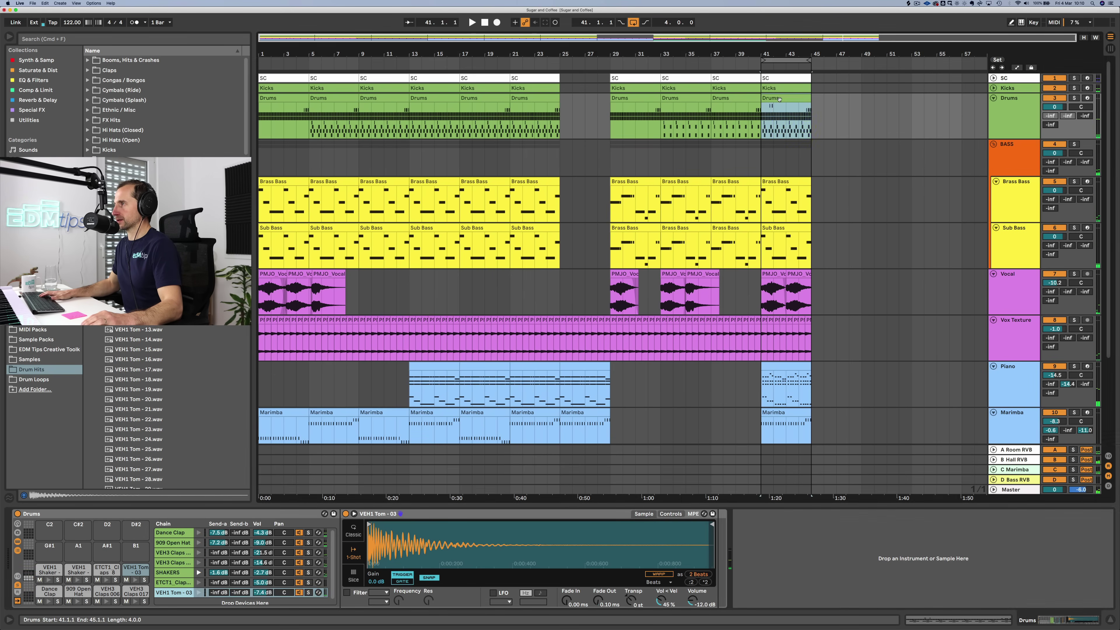
drag(276, 399, 478, 393)
key(super+d)
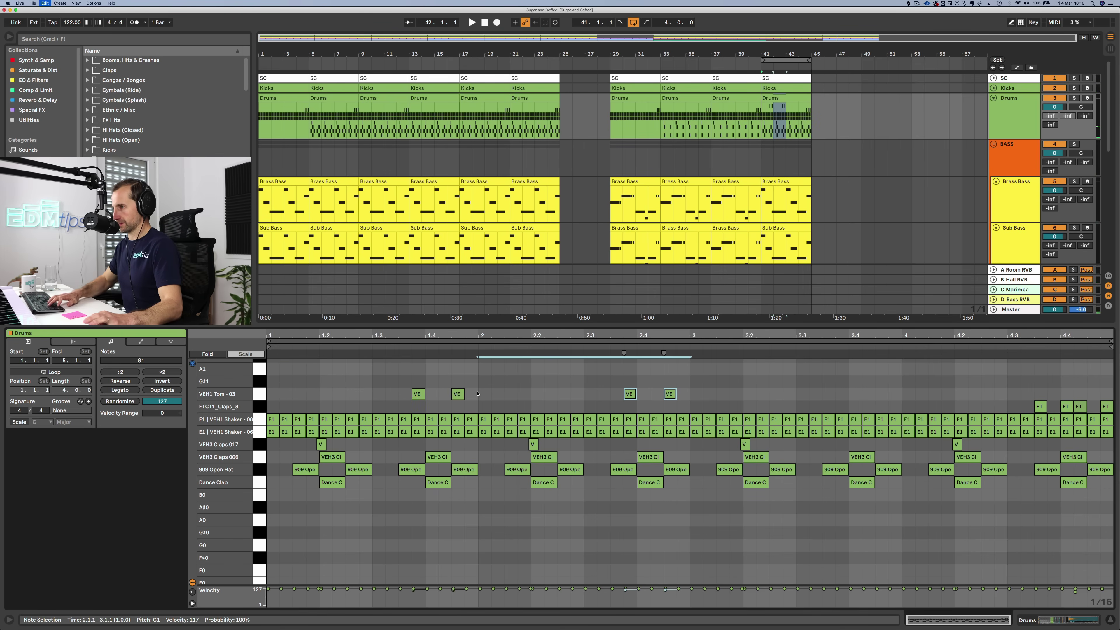
key(super+d)
key(super+d)
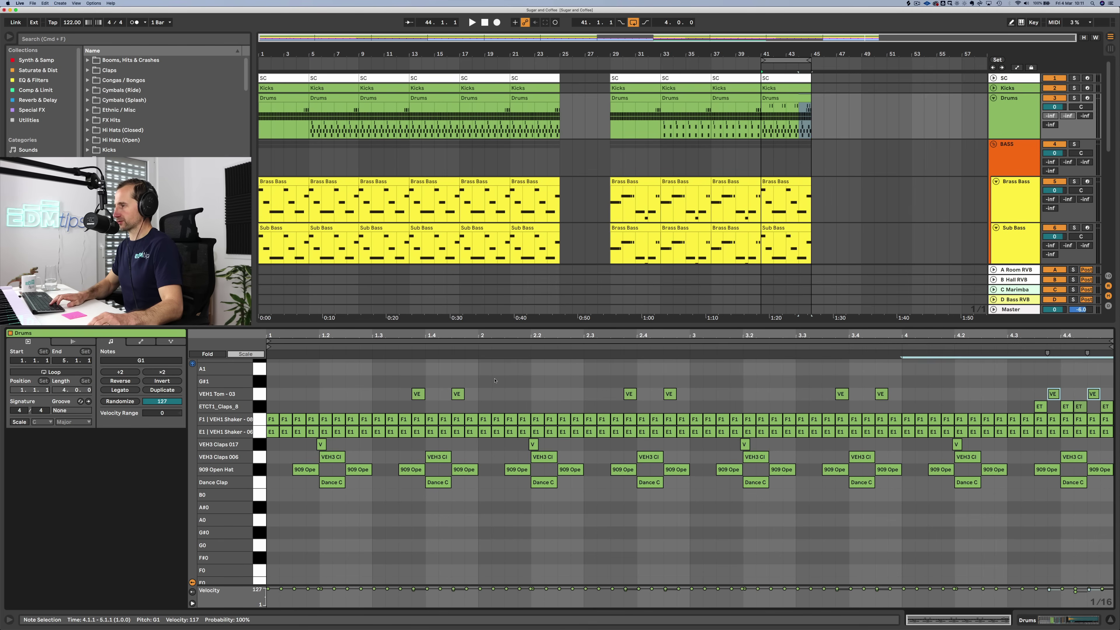
Step: Play the loop and set the VEH1 Tom - 03 chain volume to -8.0 dB
key(space)
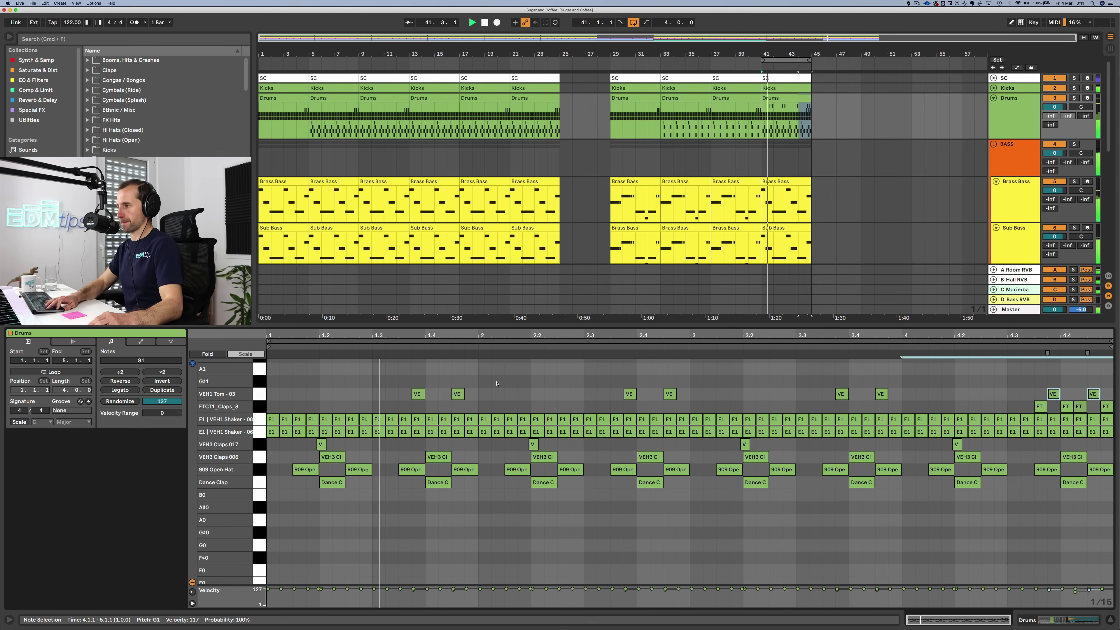
key(shift+Tab)
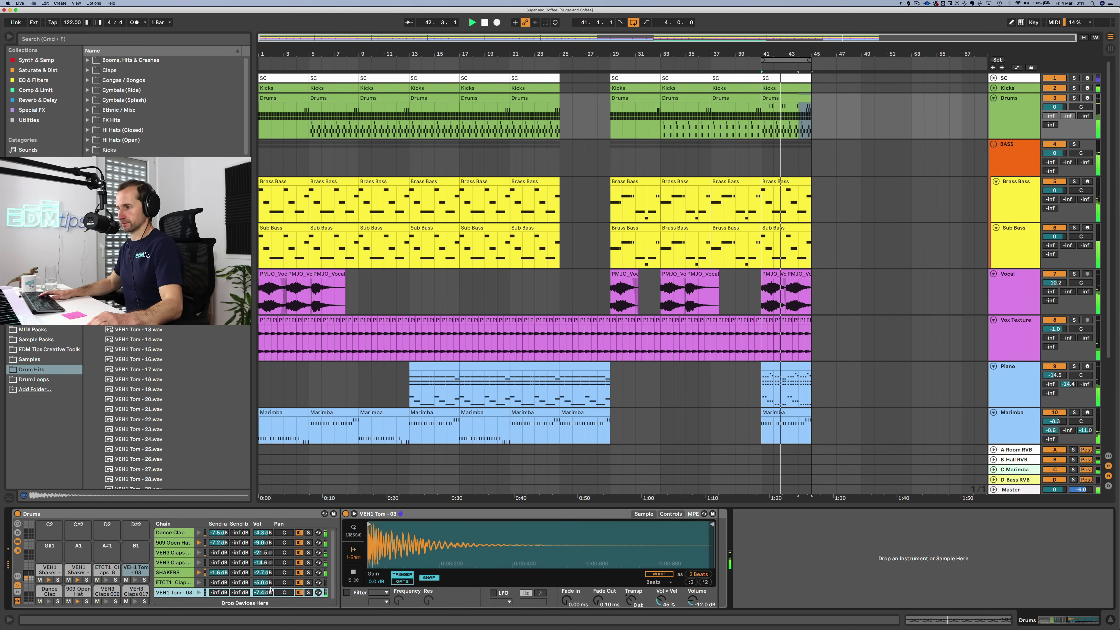
drag(267, 594, 267, 595)
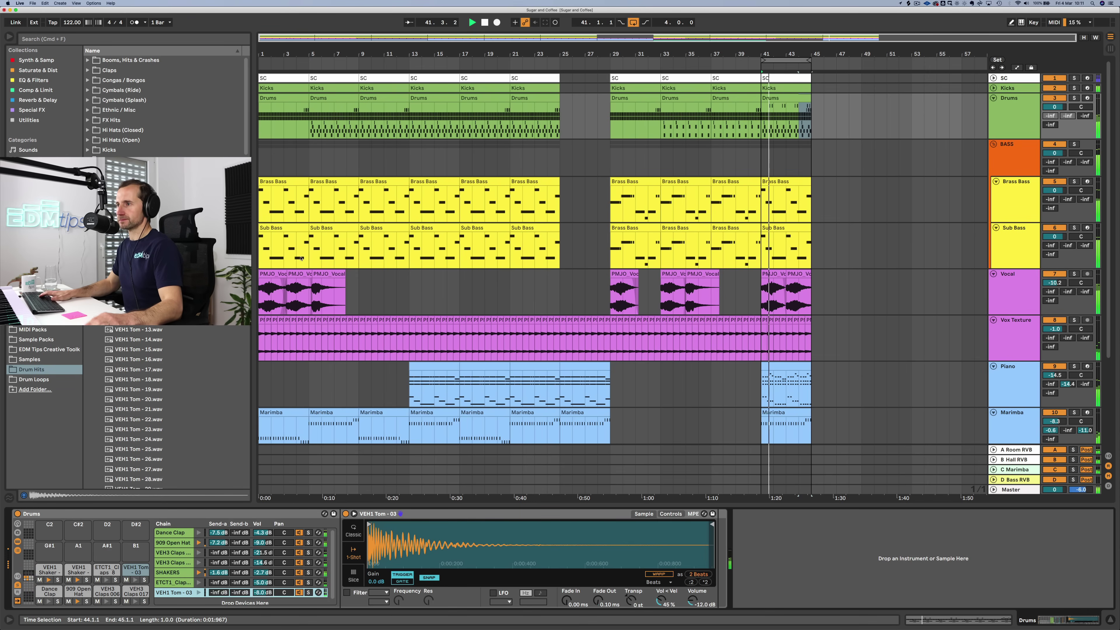
Step: Add AH_DHitB-Snare02 to pad G#1 and set it to Classic mode with 493 ms decay, -18 dB sustain and 1.00 ms release
scroll(167, 406, up, 10)
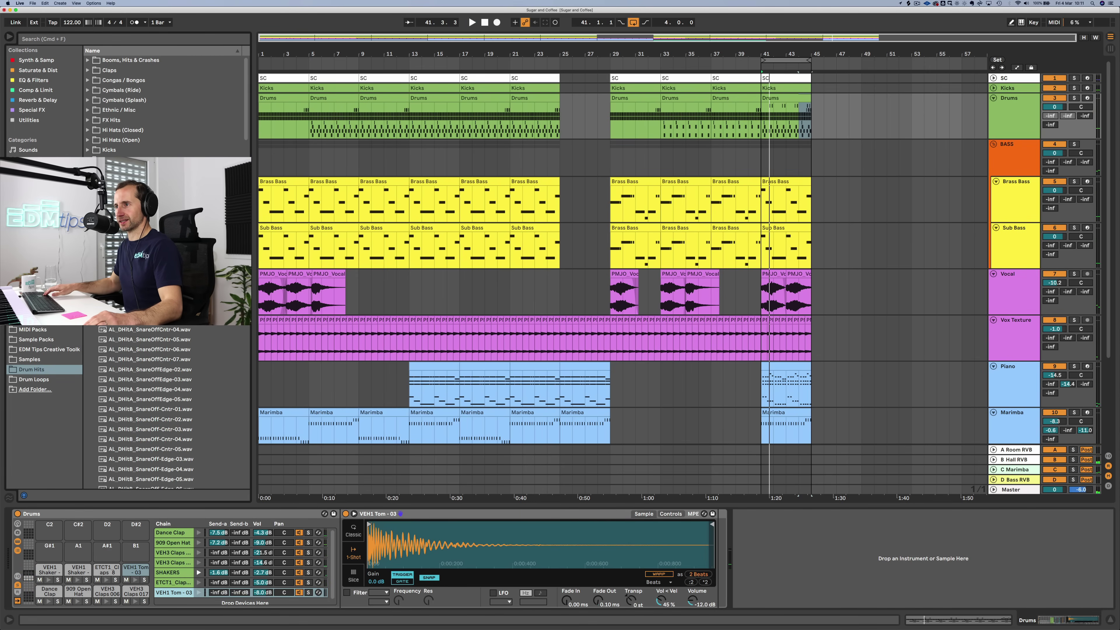
key(Down)
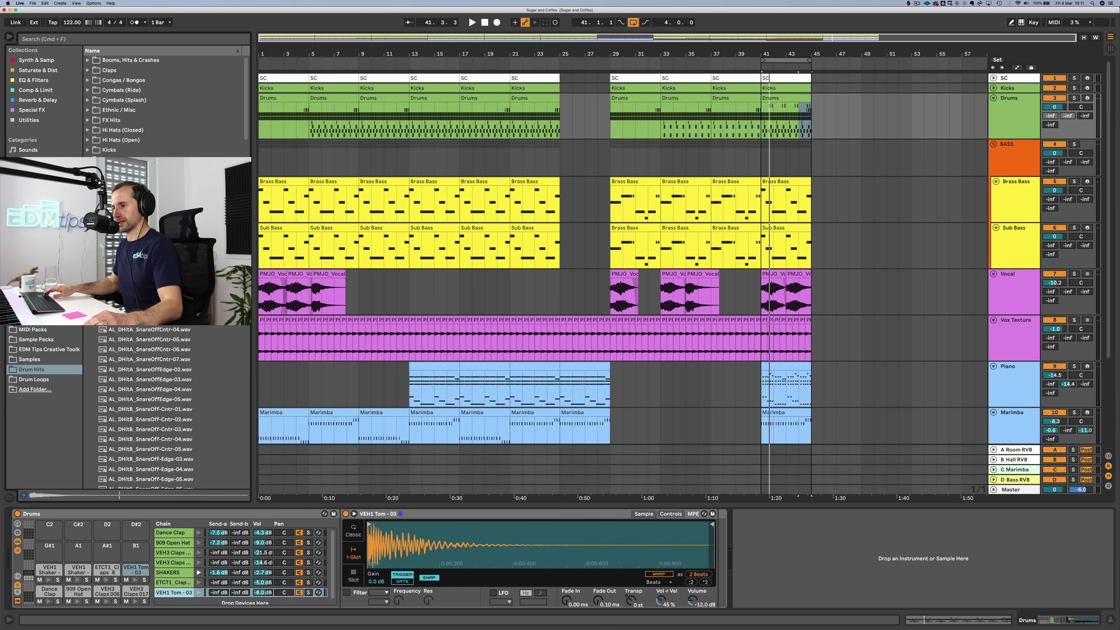
scroll(44, 555, up, 5)
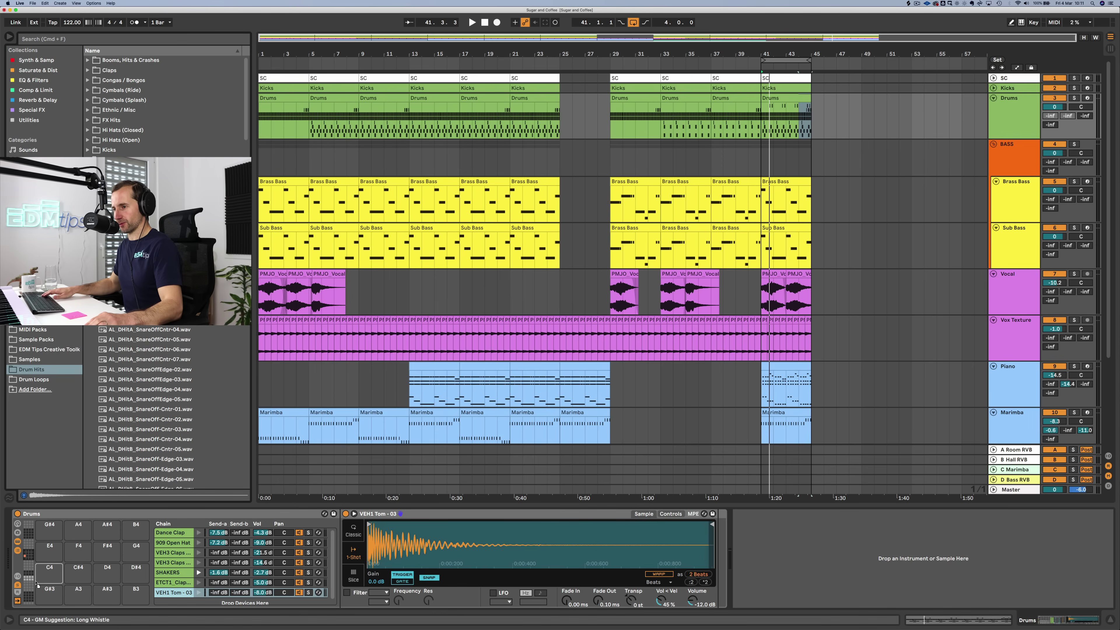
scroll(39, 583, down, 8)
drag(51, 553, 52, 552)
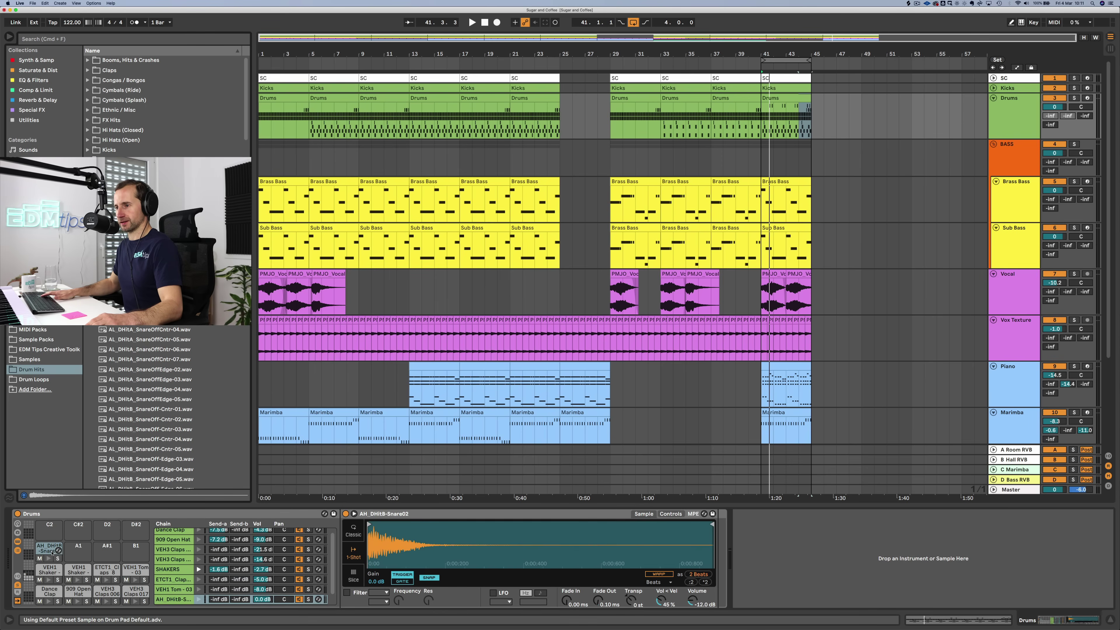
click(352, 528)
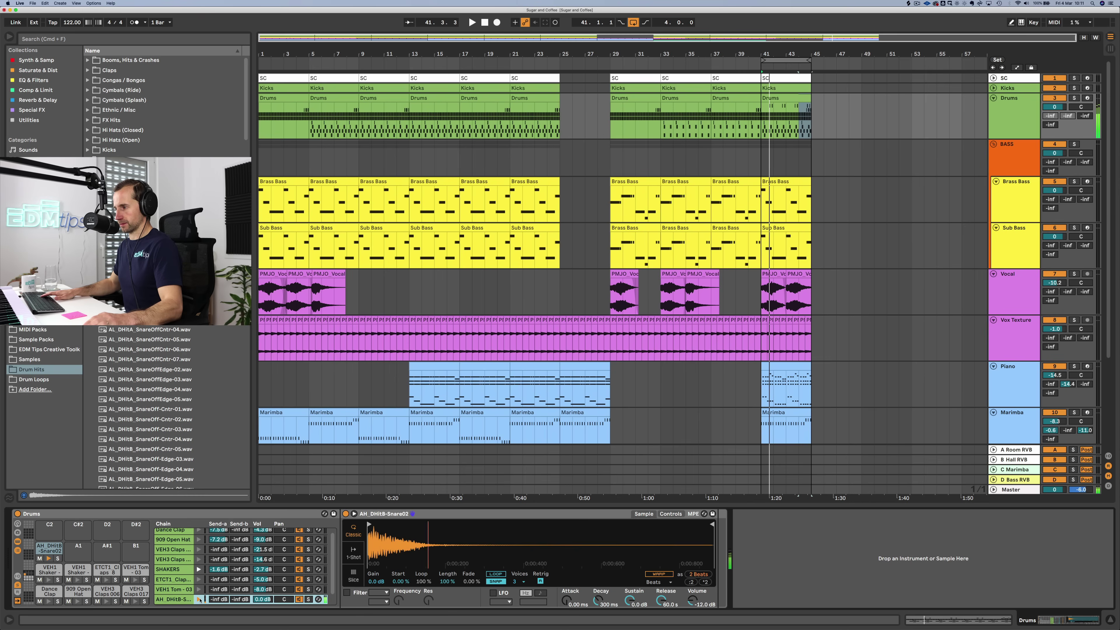
click(670, 603)
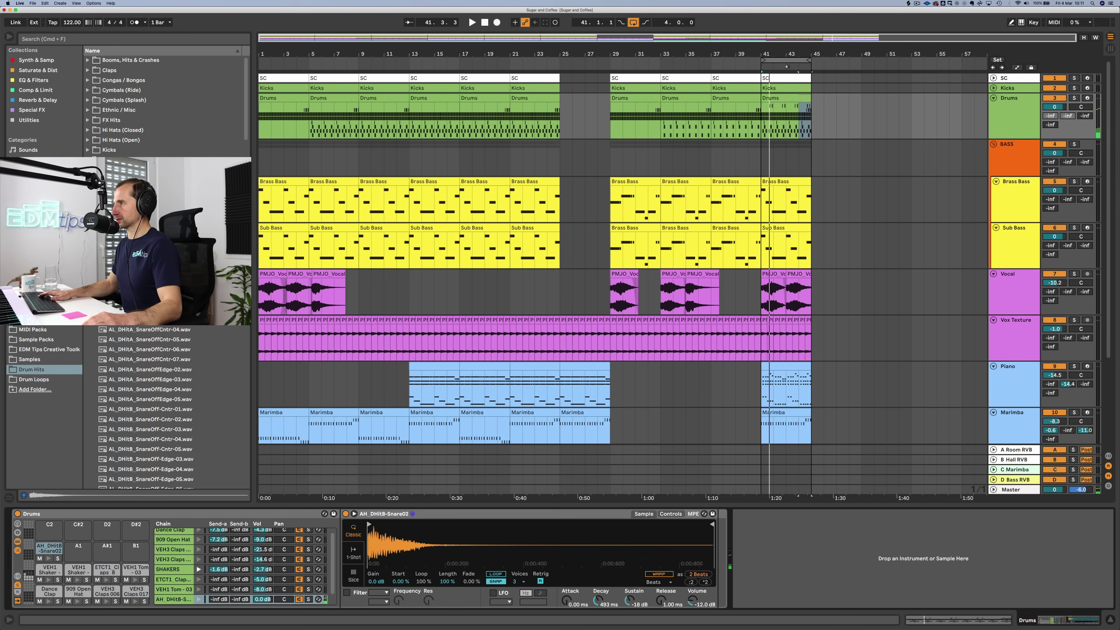
Step: Add an AH_DHitB-Snare02 hit at 1.2.4 in the bar 41 Drums clip
double_click(783, 105)
key(space)
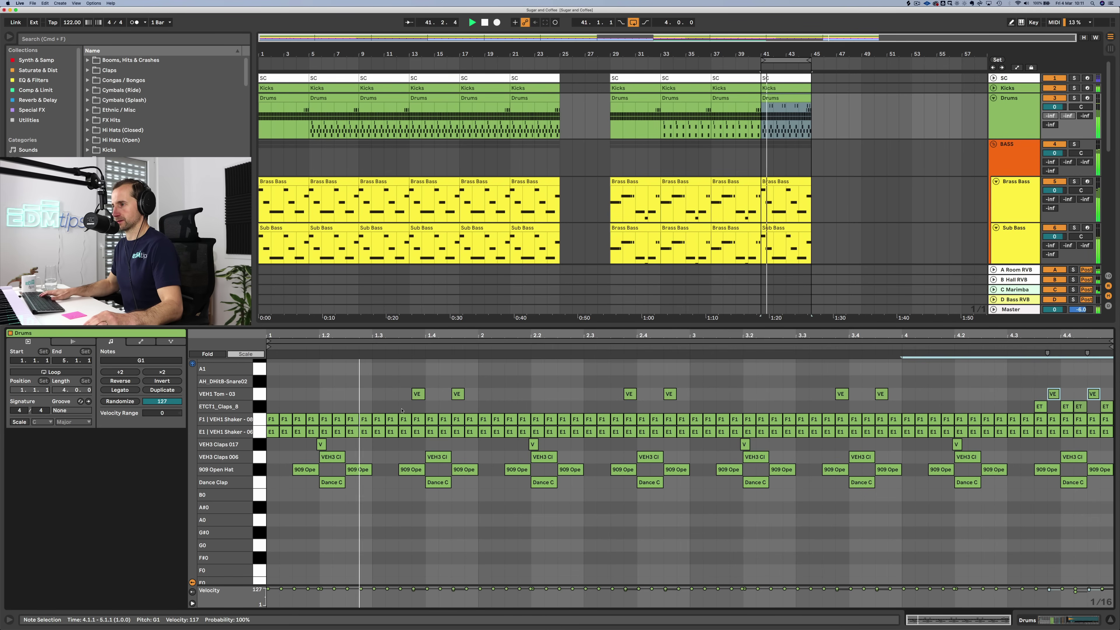
double_click(365, 382)
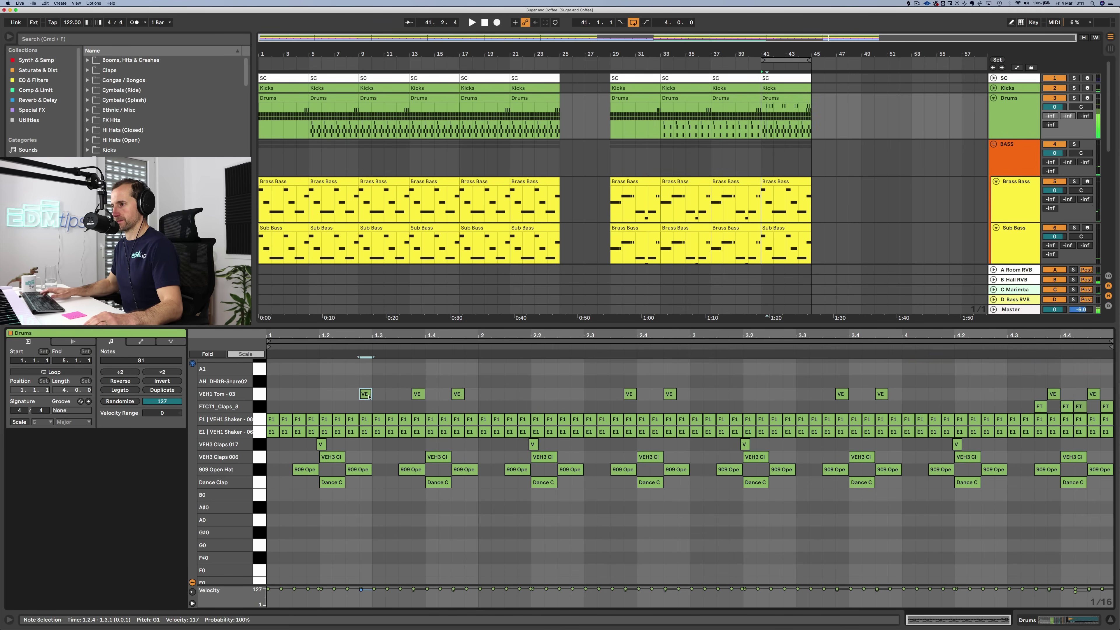
key(shift+Tab)
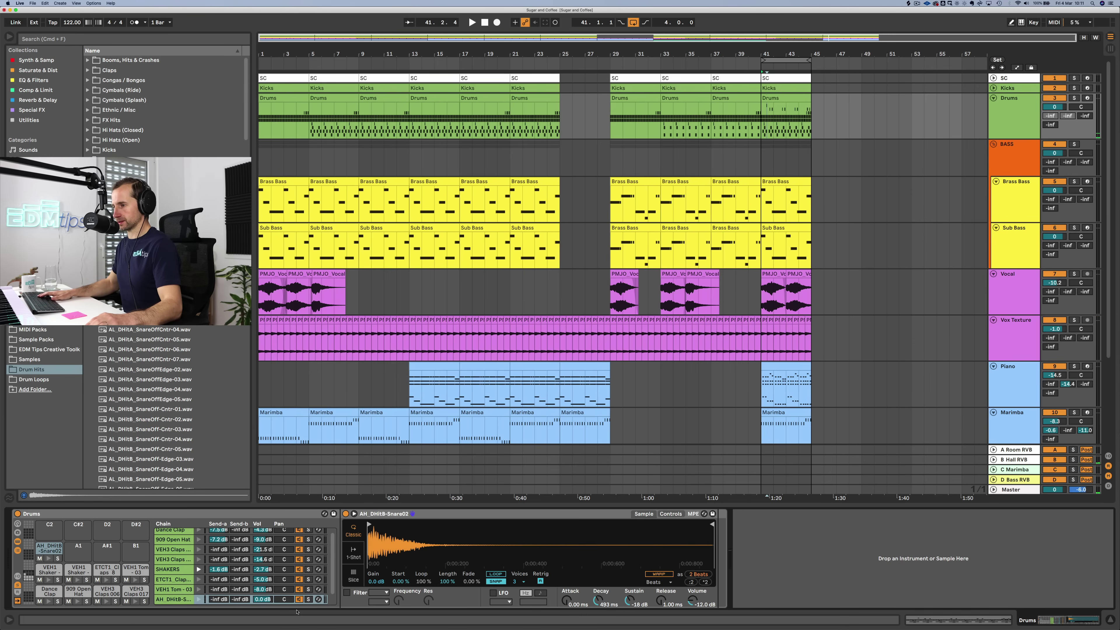
Step: Lower the AH_DHitB-Snare02 chain volume to -5.0 dB and play the loop
mouse_move(264, 600)
mouse_down()
mouse_move(263, 617)
mouse_move(263, 592)
mouse_up()
key(space)
key(space)
key(space)
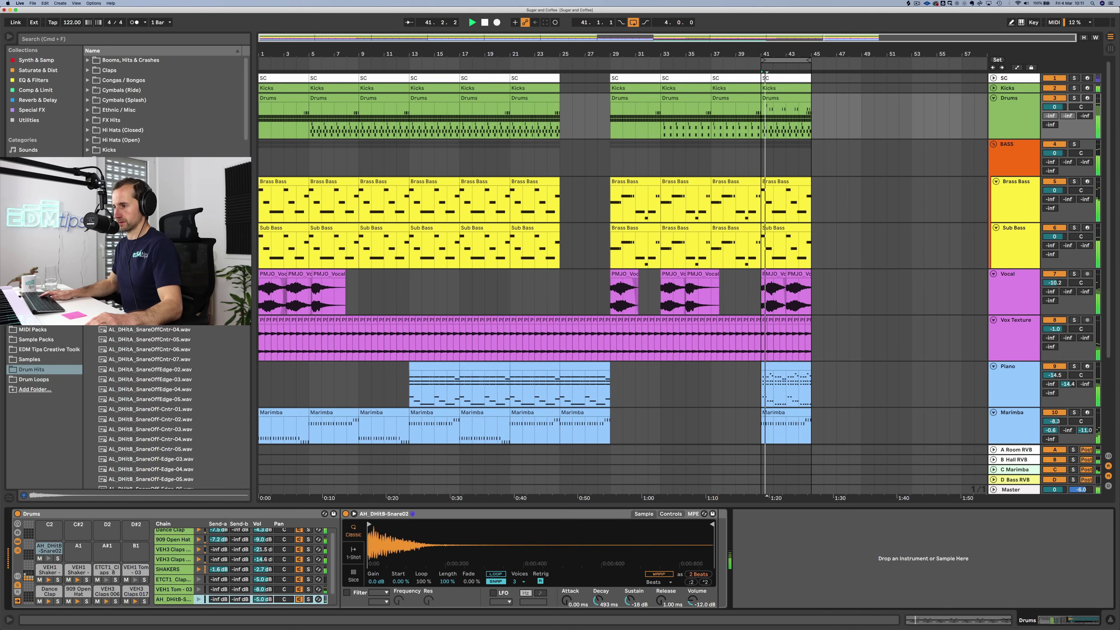
Step: Try a filter at 3.52 kHz on the AH_DHitB-Snare02 pad and audition the hit
double_click(778, 99)
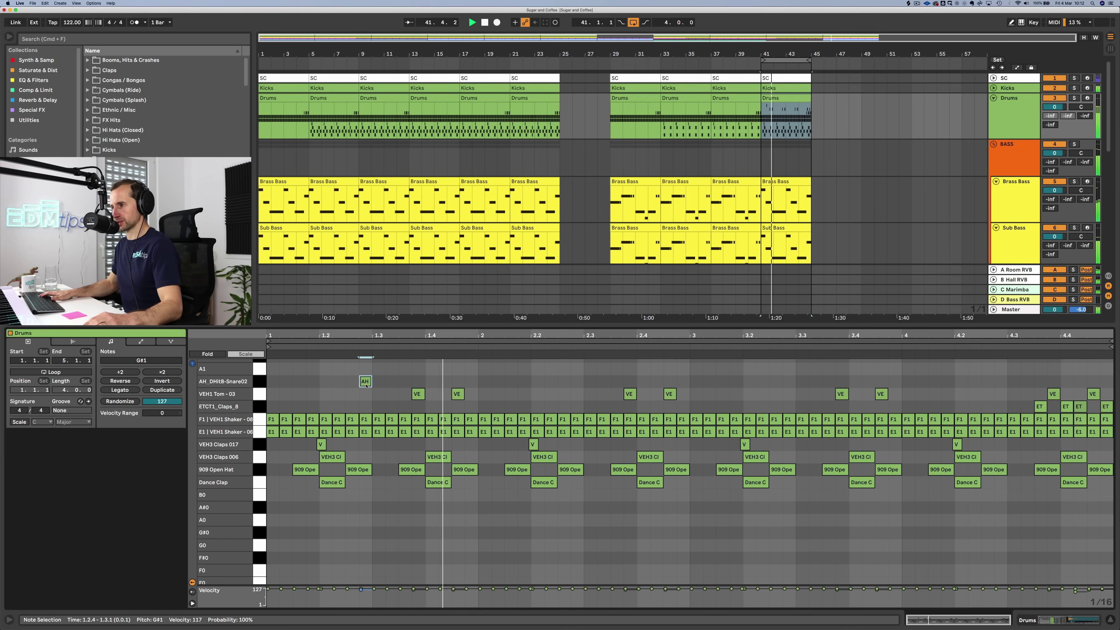
key(shift+Tab)
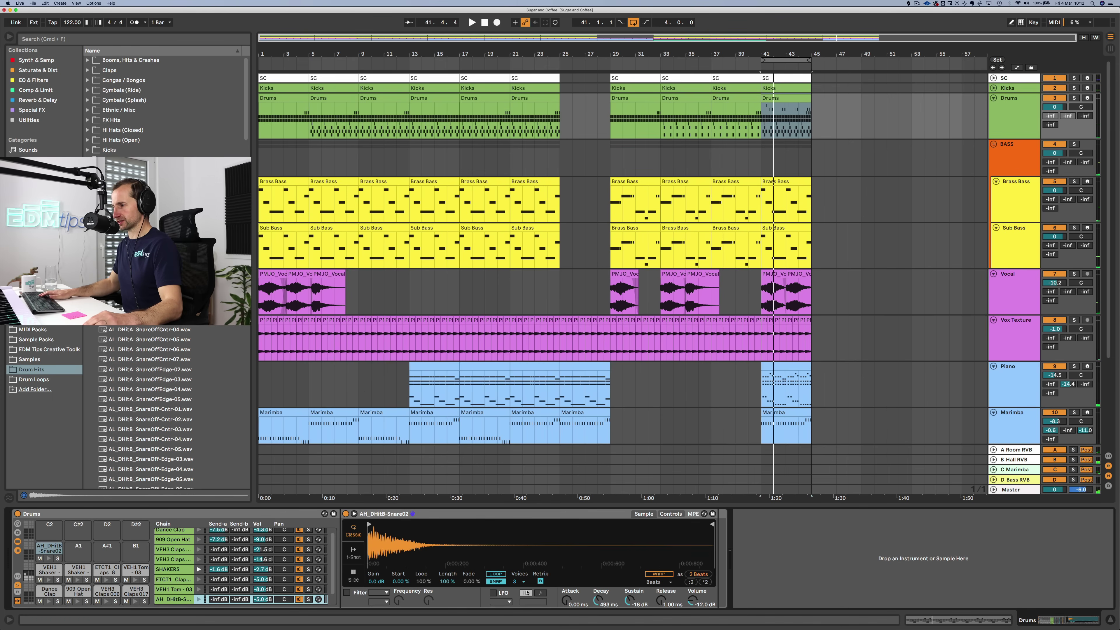
click(347, 592)
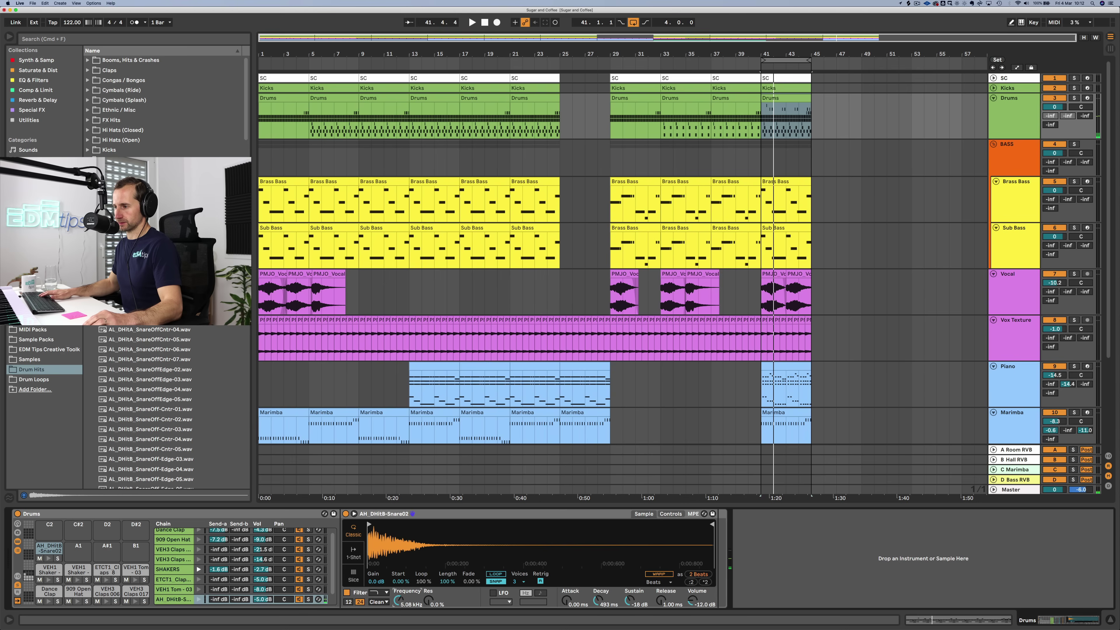
click(199, 599)
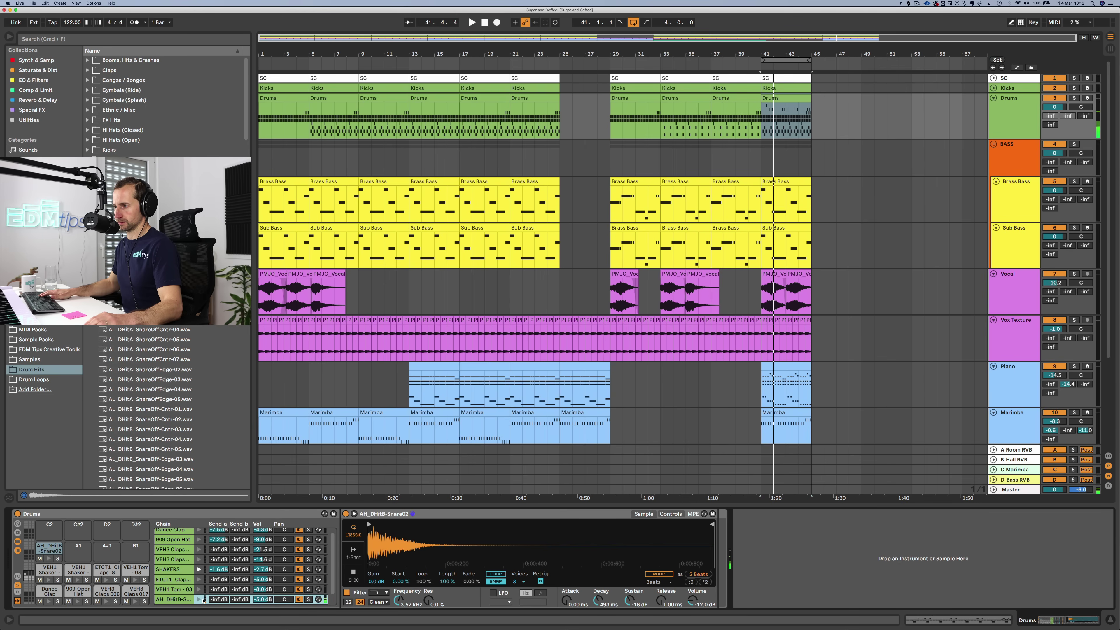
click(180, 598)
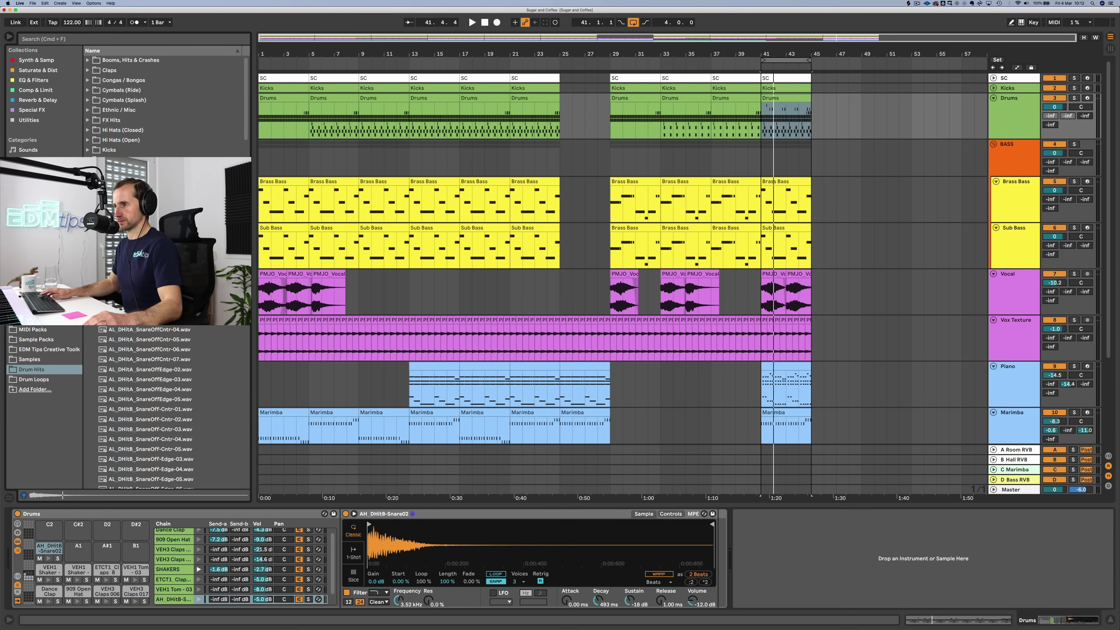
Step: Replace the snare pad's sample with AL_DHitA_SnareCntr-07, turn its filter off and play the loop
drag(150, 283, 450, 558)
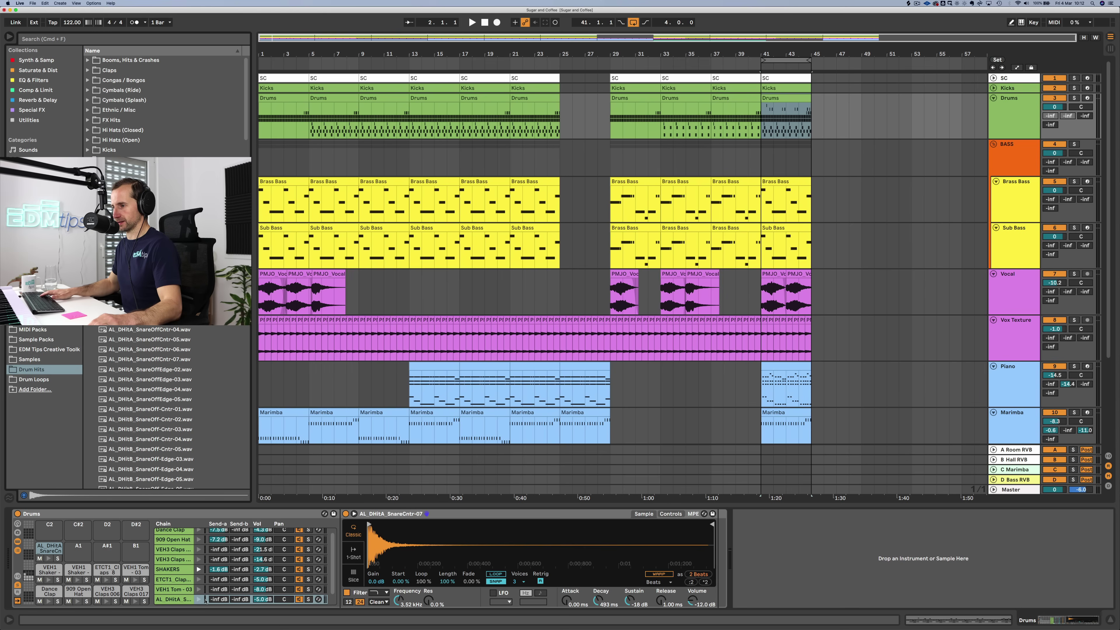
click(347, 593)
key(space)
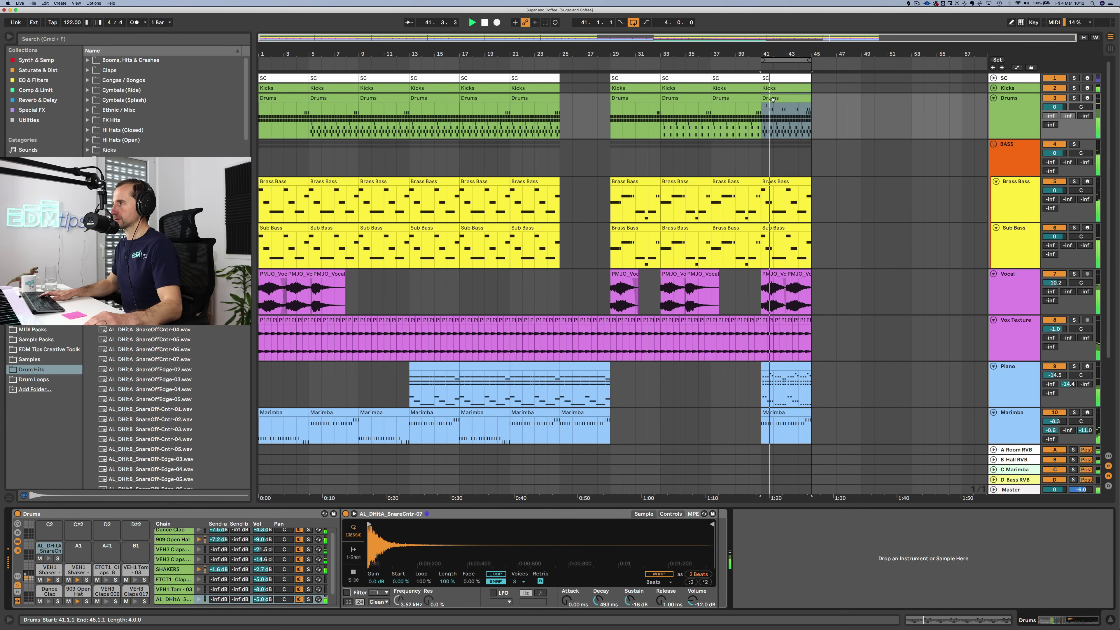
key(space)
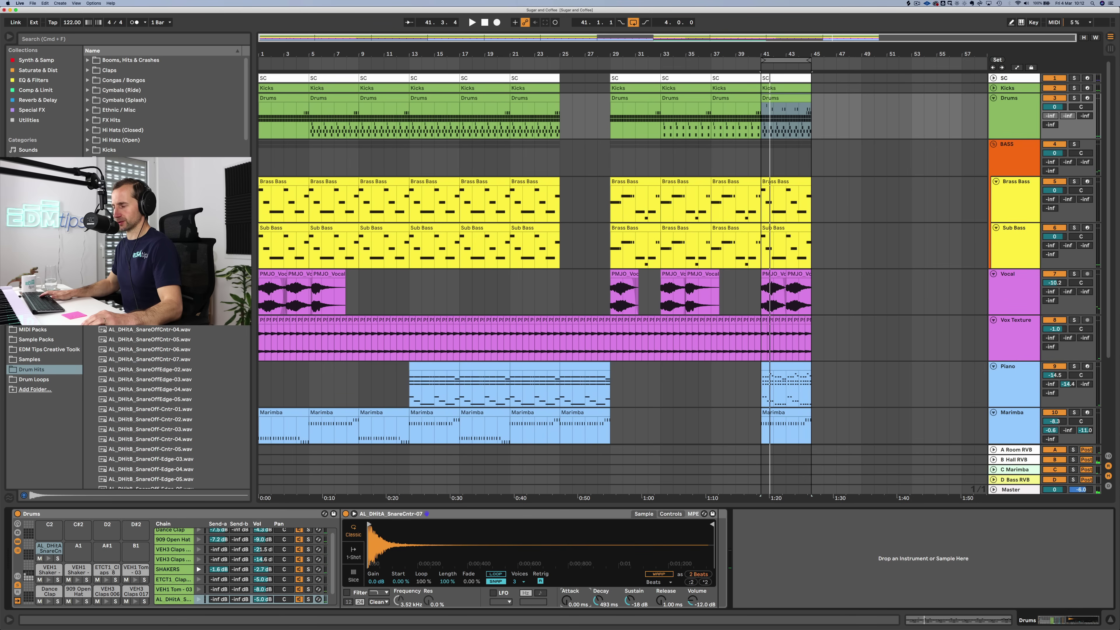
Step: Set the AL_DHitA_SnareCntr-07 attack to 6.44 ms while checking it against the loop
key(space)
key(space)
drag(566, 600, 566, 597)
key(space)
key(space)
key(space)
key(space)
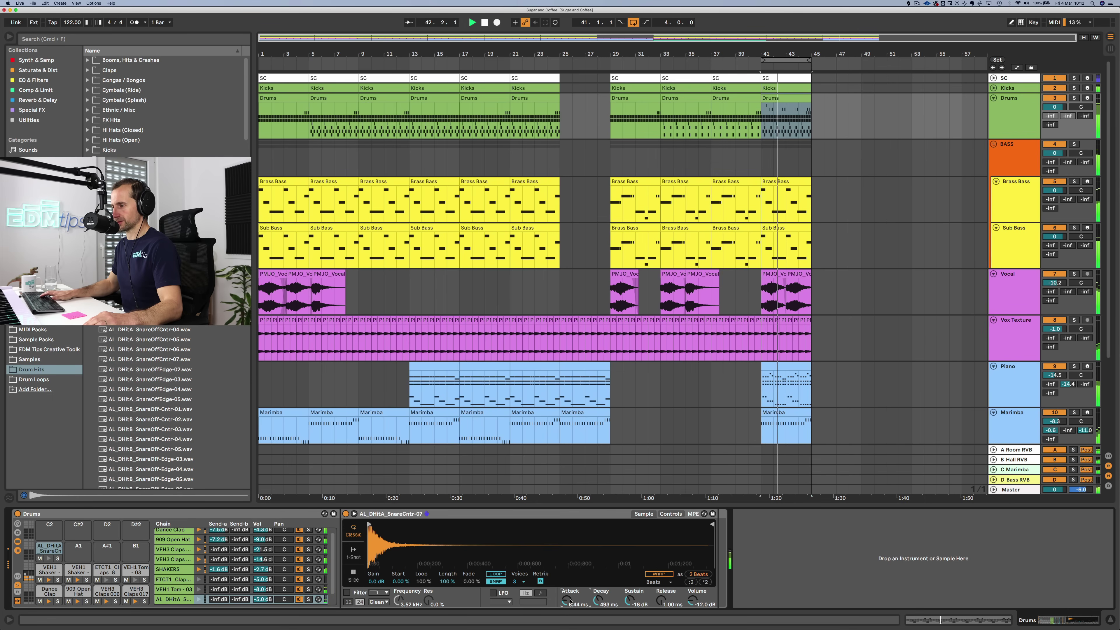
Step: Add two AL_DHitA_SnareCntr-07 hits starting at 2.1.4 in the bar 41 Drums clip and play the loop
key(space)
double_click(786, 98)
key(space)
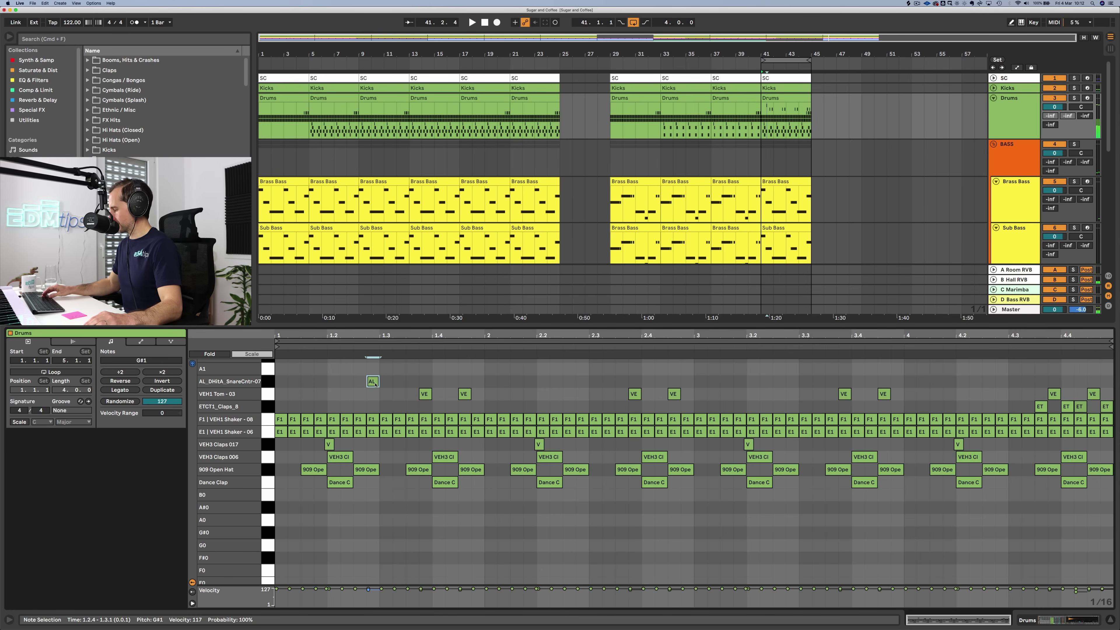
drag(375, 383, 480, 386)
key(space)
key(Right)
key(Right)
key(space)
key(shift+Tab)
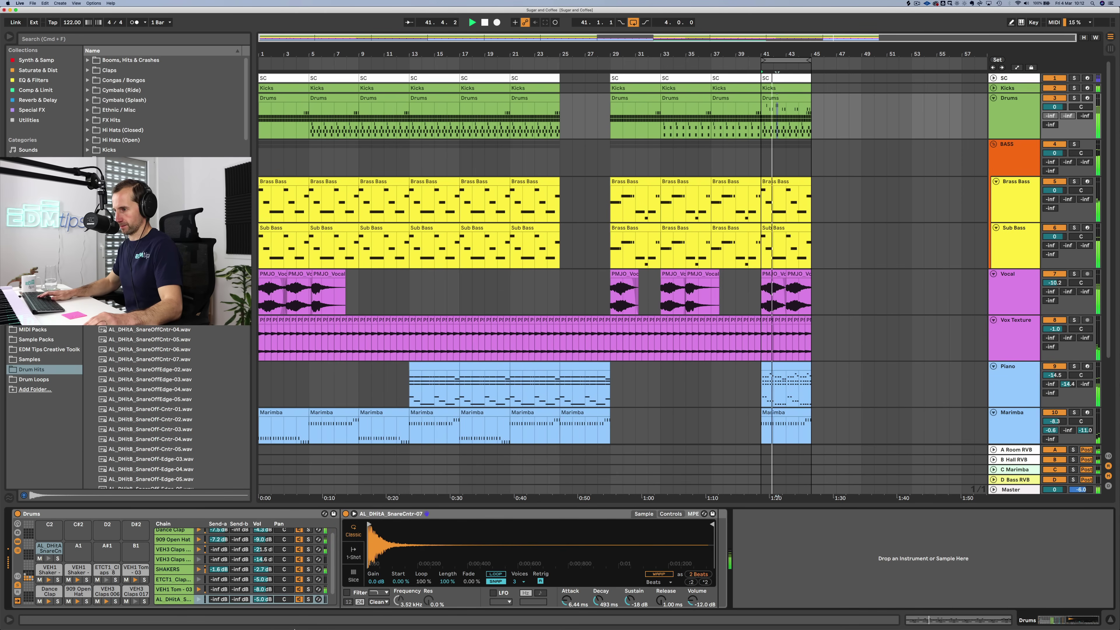
Step: Lower the AL_DHitA_SnareCntr-07 chain volume to -7.4 dB and move the two second-bar hits to 2.2.4 and 2.3.2
click(766, 99)
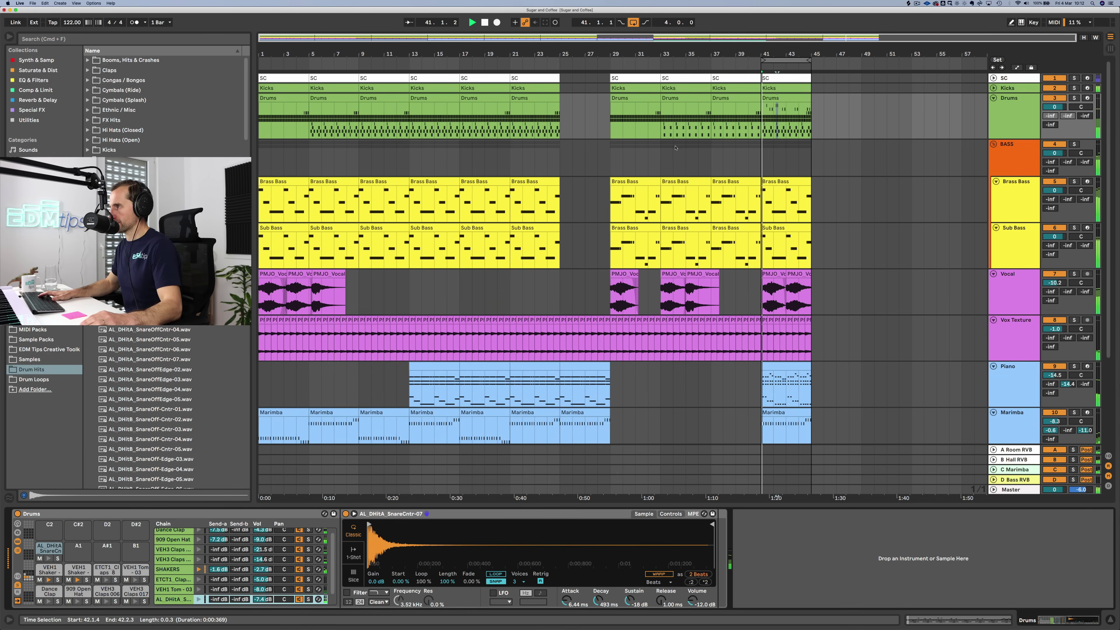
double_click(766, 99)
key(space)
drag(513, 370, 554, 385)
key(Right)
key(Right)
key(Right)
key(Right)
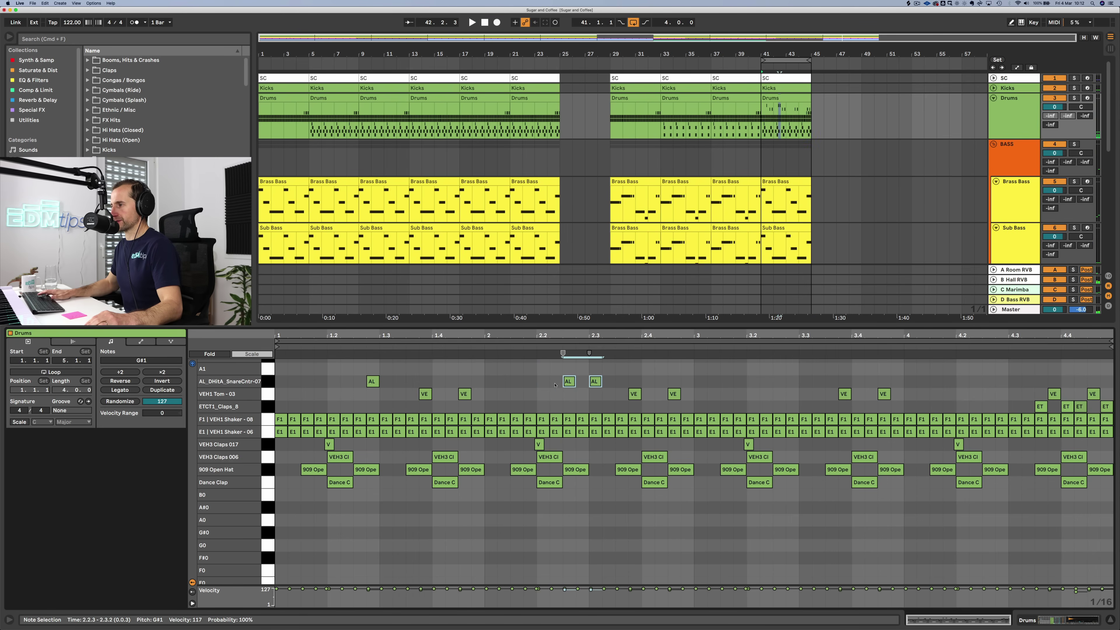
key(space)
key(shift+Tab)
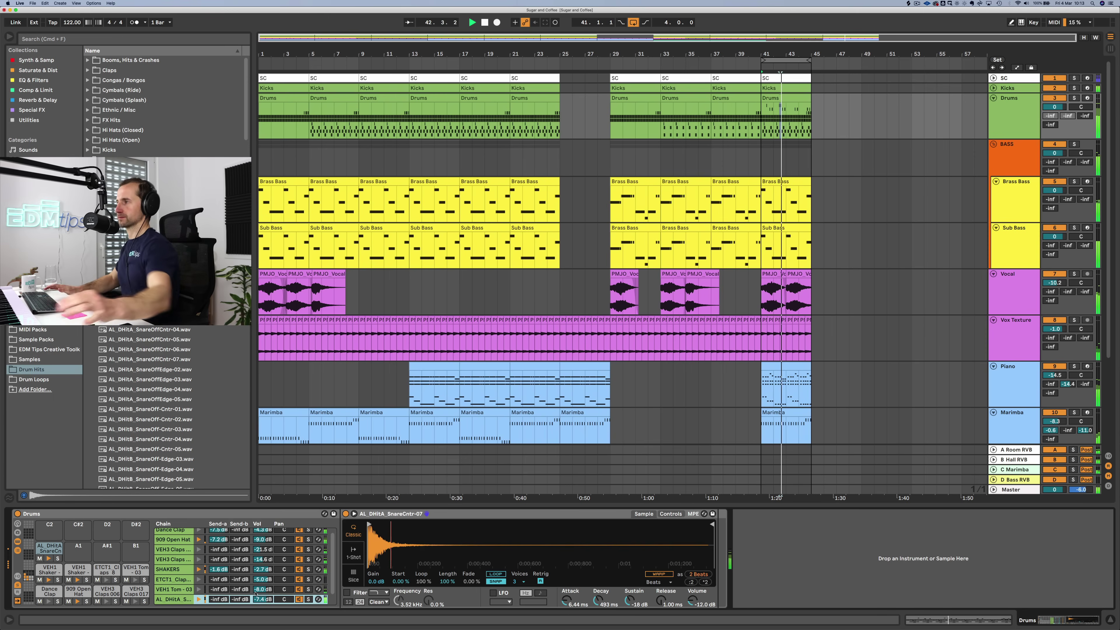
key(space)
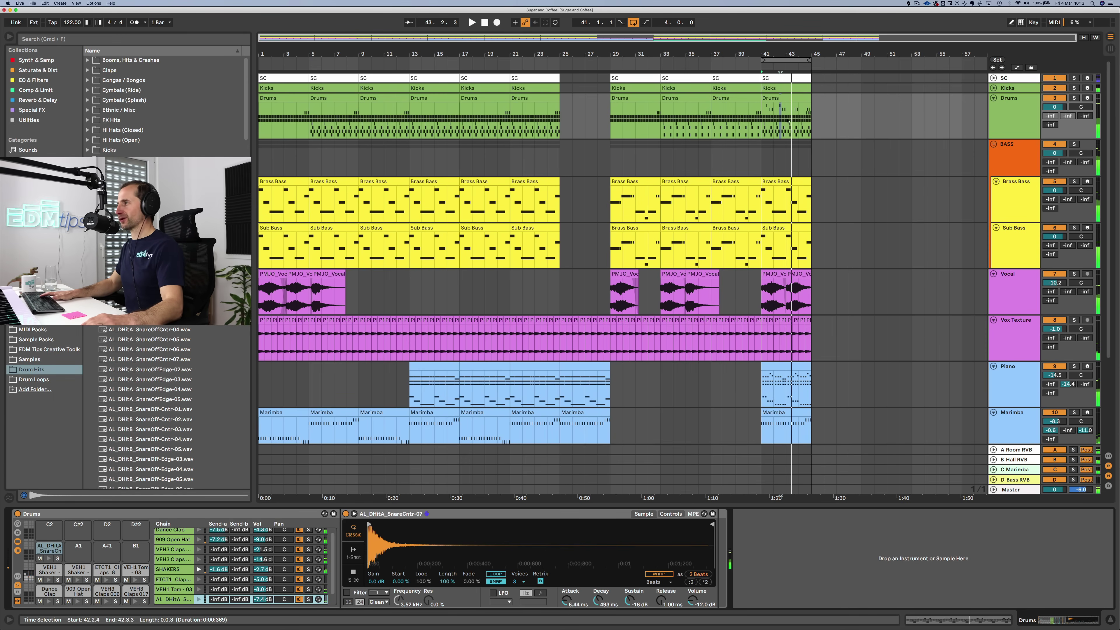
Step: Duplicate the AL_DHitA_SnareCntr-07 hits from the first two bars of the bar 41 Drums clip into its last two bars
key(shift+Tab)
drag(692, 383, 278, 383)
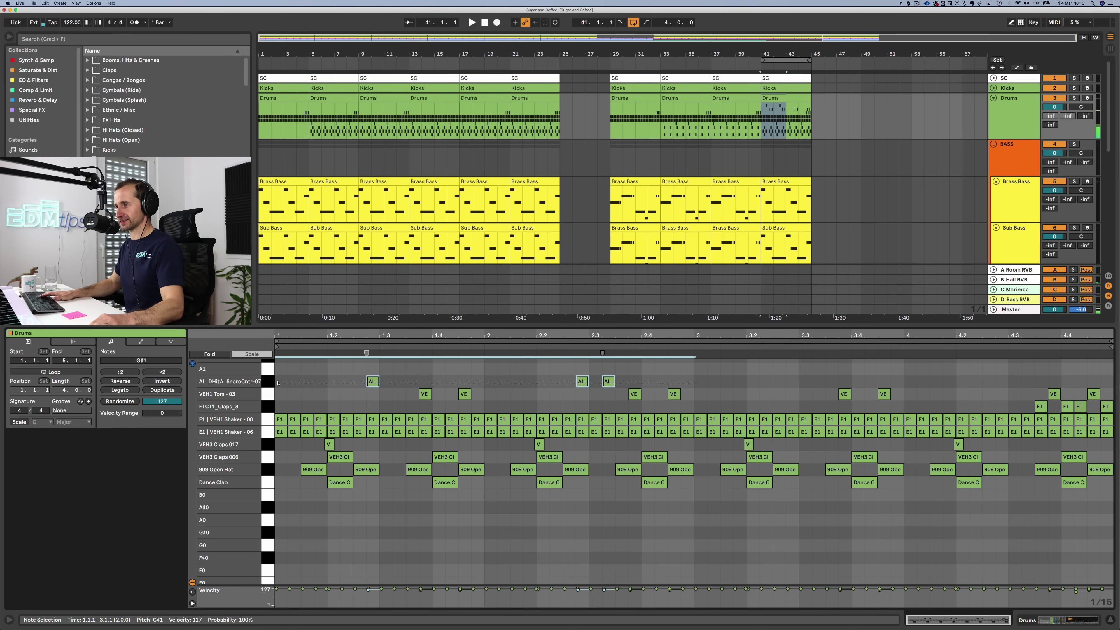
key(super+d)
key(shift+Tab)
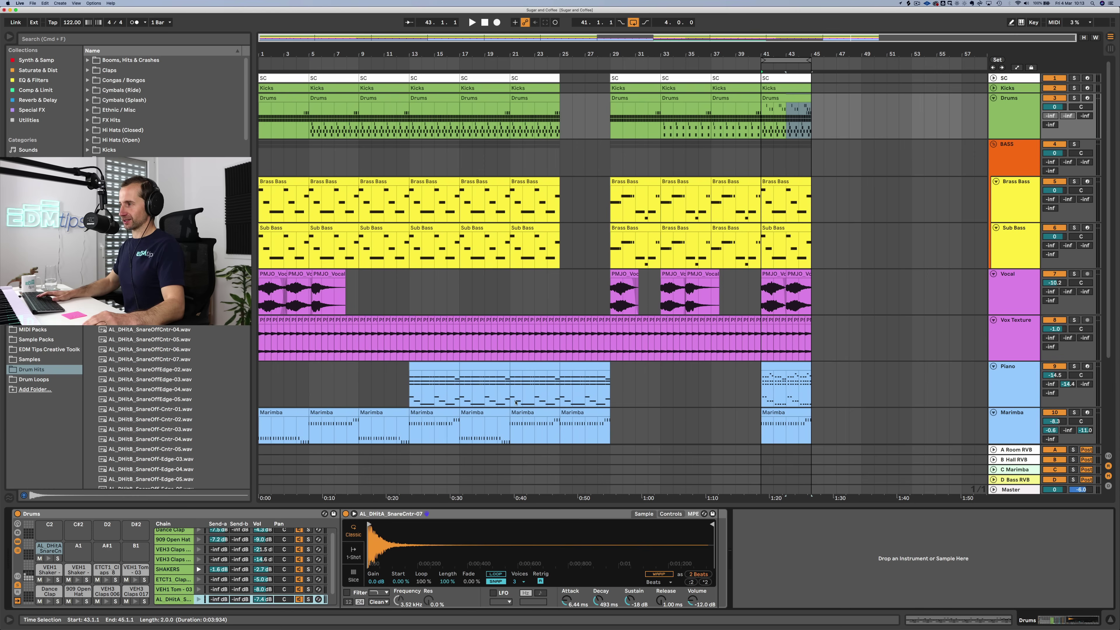
Step: Add a Glue Compressor after the Utility on the Master track and play the loop
scroll(1018, 315, down, 5)
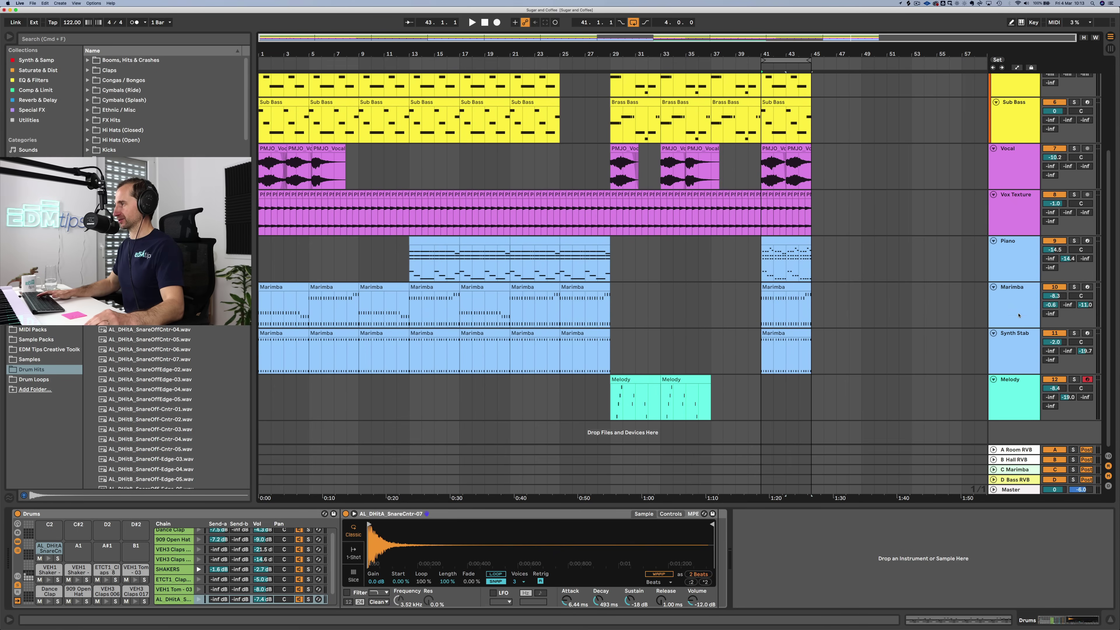
click(1014, 489)
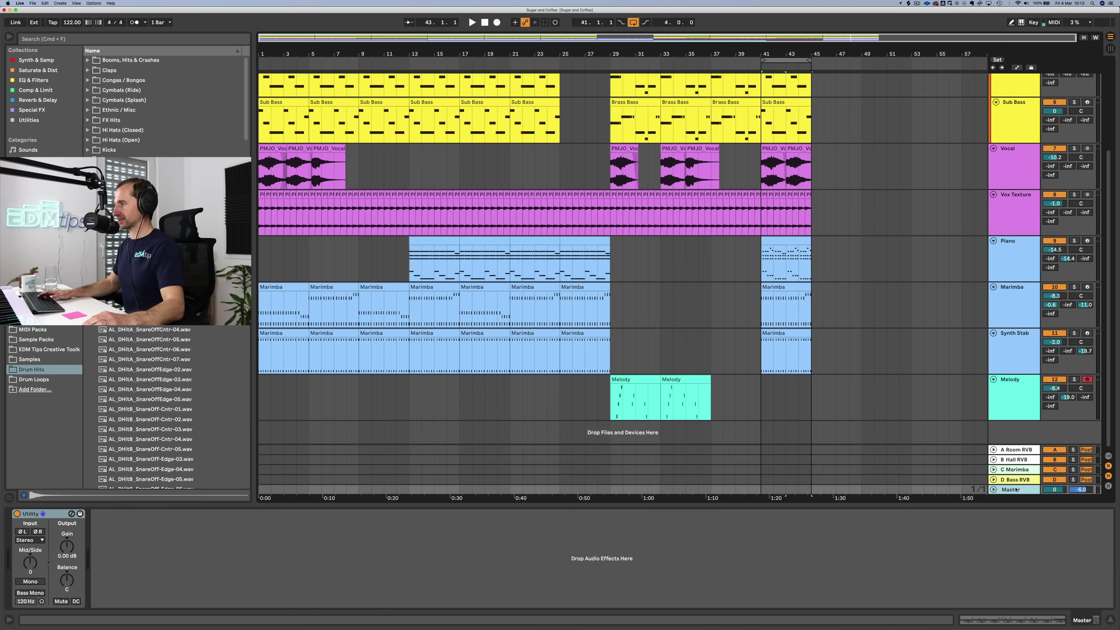
click(27, 90)
drag(119, 82, 152, 609)
key(space)
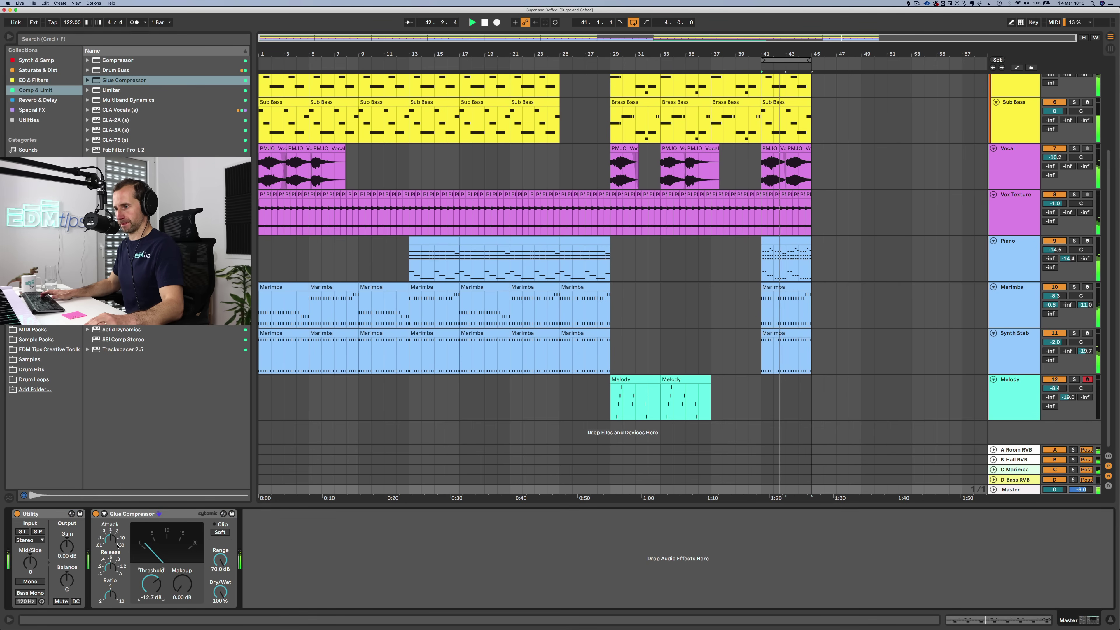
Step: Set the Glue Compressor's threshold to -18.4 dB and makeup to 4 dB, enable Soft clipping, and compare the sound with the compressor bypassed
drag(152, 579, 153, 593)
click(180, 599)
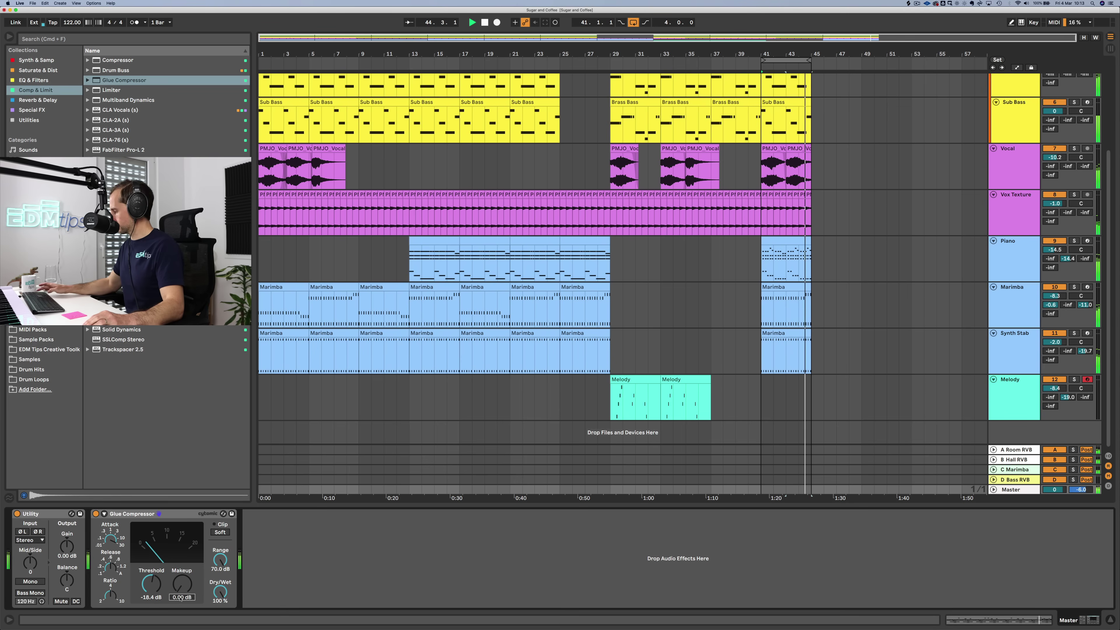
key(BackSpace)
text(4)
key(Return)
click(225, 534)
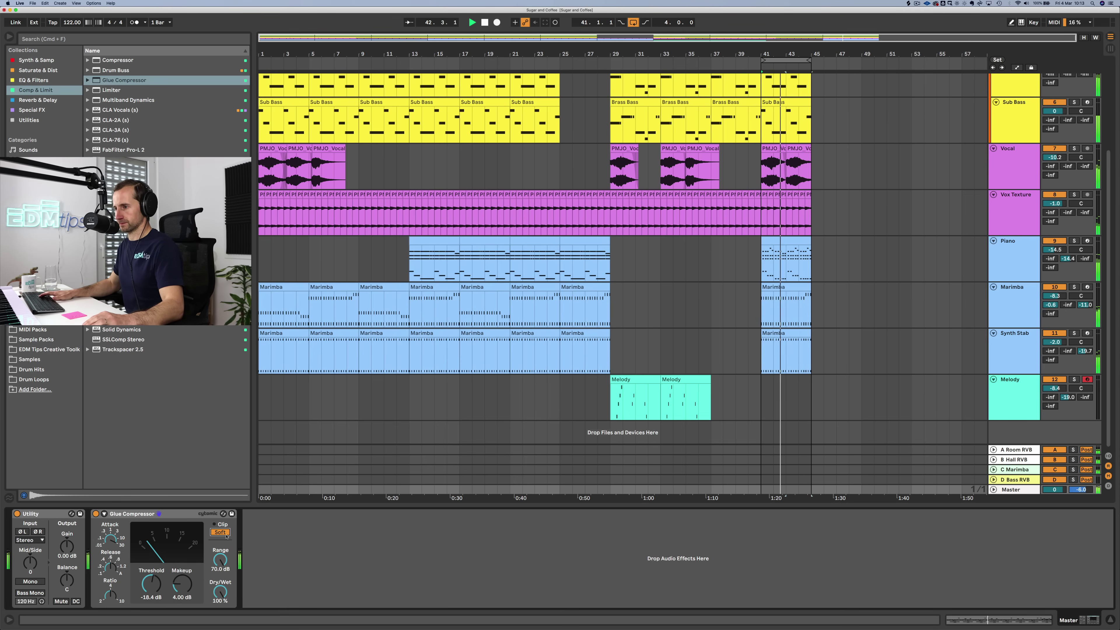
click(96, 513)
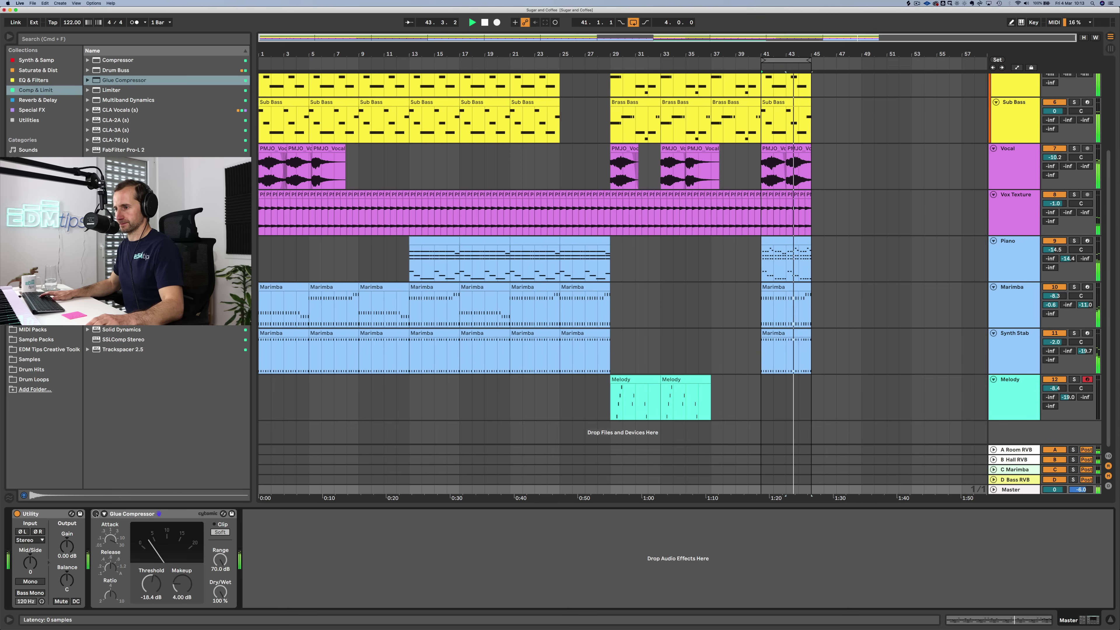
click(96, 514)
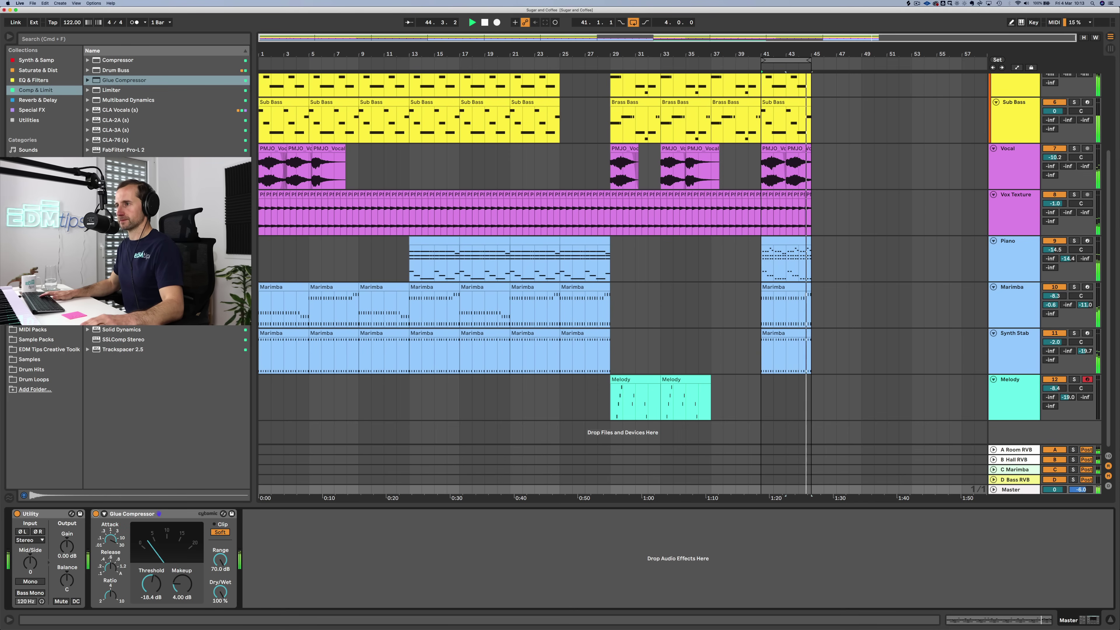
Step: Lower the ETCT1 Claps 8 chain volume in the Drums rack to -9.0 dB and check the Drums clip's notes
scroll(1052, 127, up, 5)
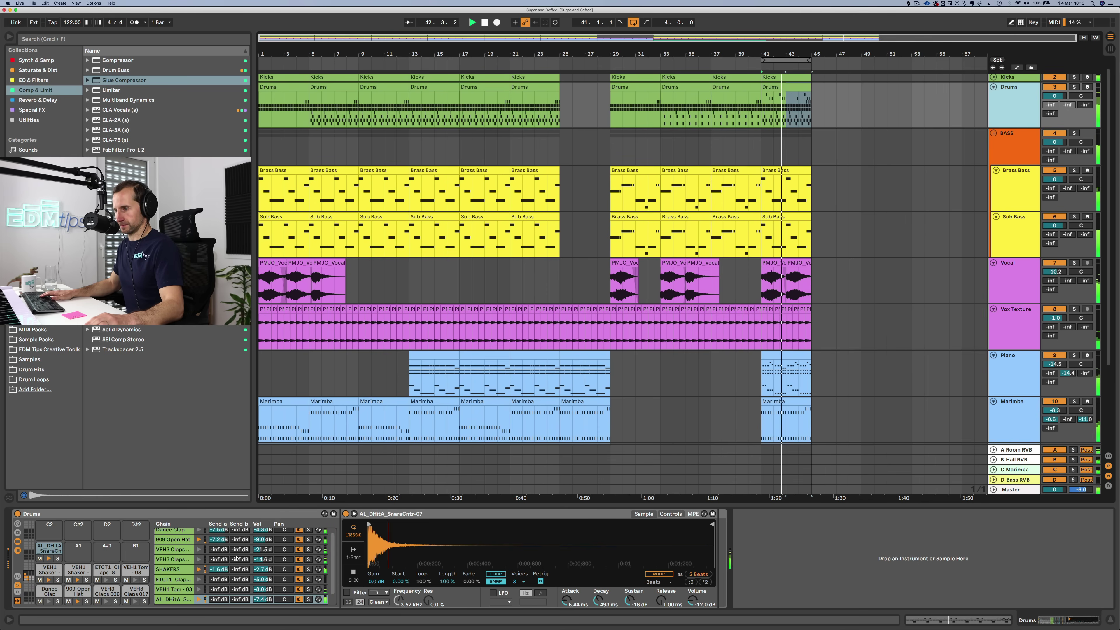
click(260, 579)
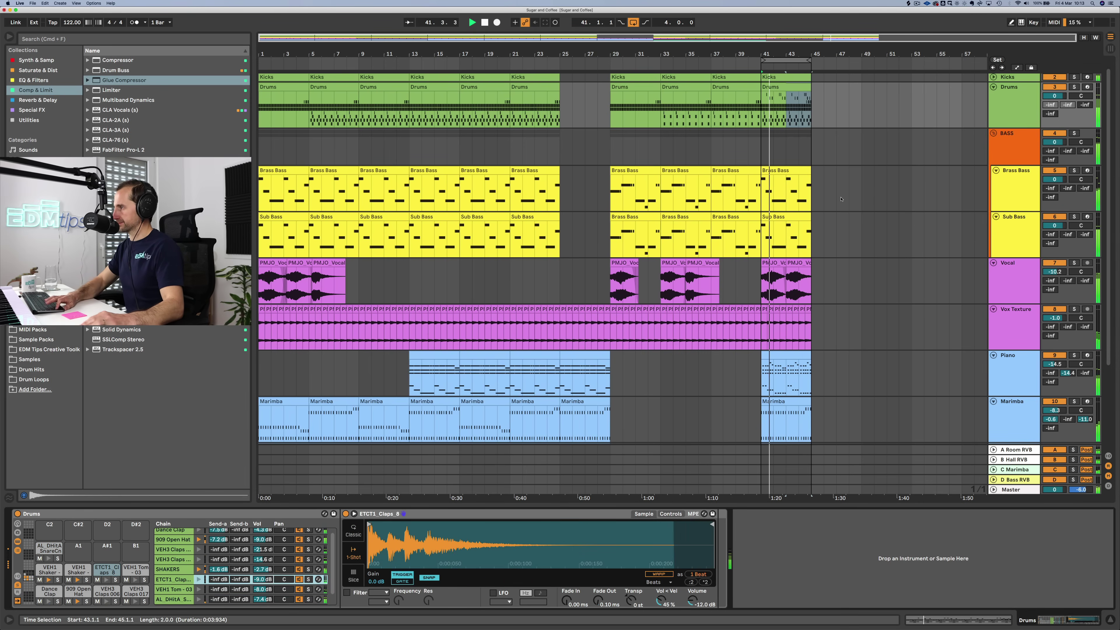
key(shift+Tab)
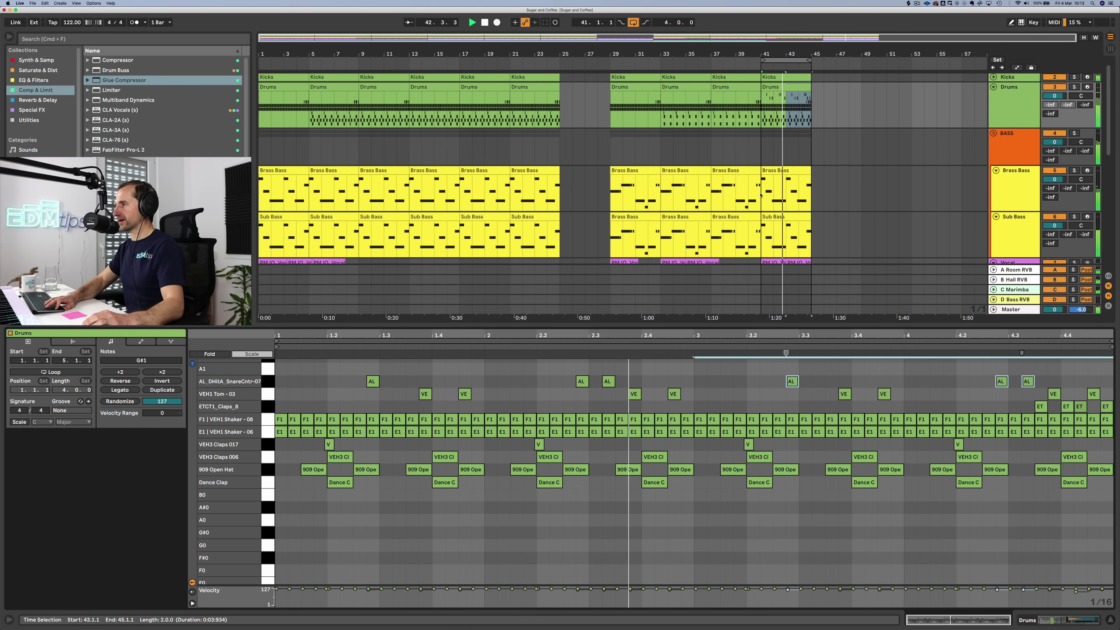
key(shift+Tab)
scroll(691, 225, down, 5)
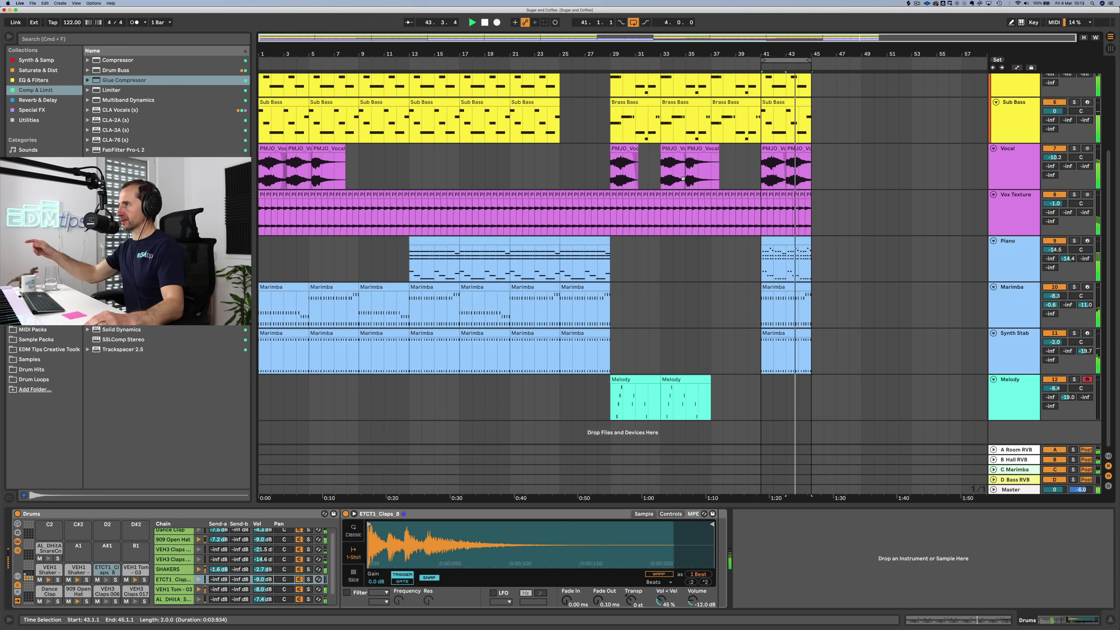
Step: Play from bar 25 and duplicate the Marimba and Synth Stab clips at bar 25 to fill bars 29 to 37
click(558, 64)
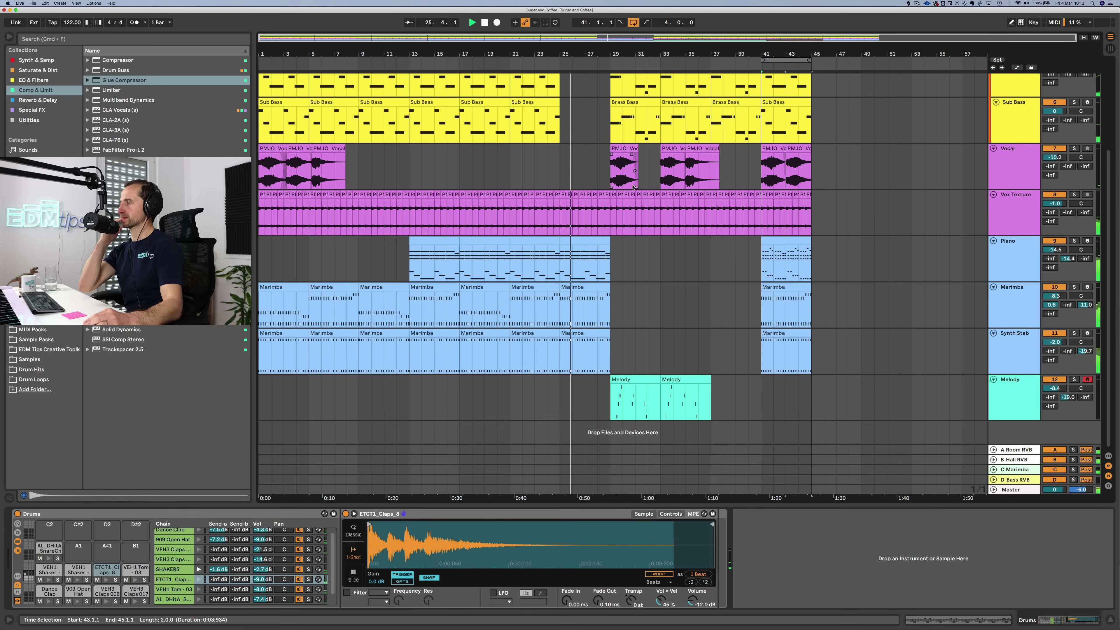
click(587, 334)
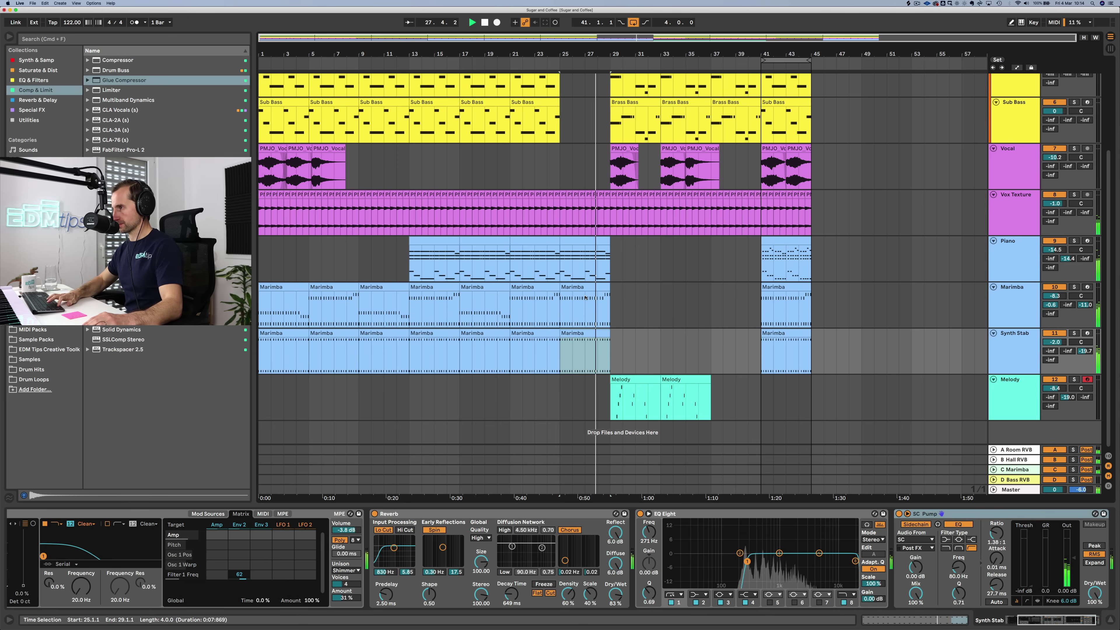
key(super+d)
click(599, 289)
key(super+d)
key(super+d)
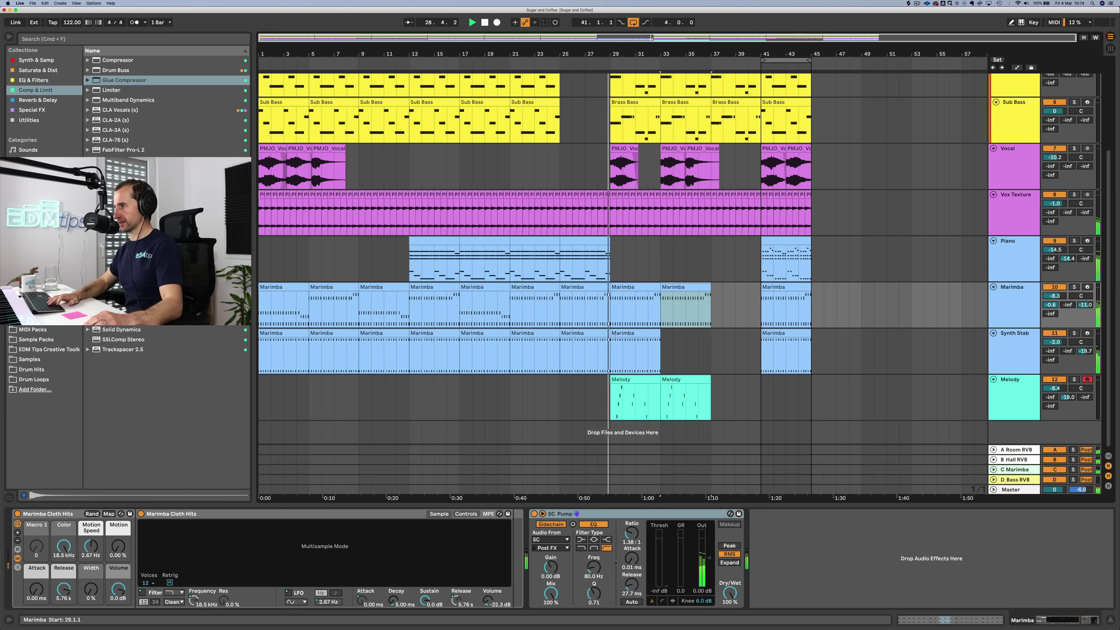
click(618, 334)
key(super+d)
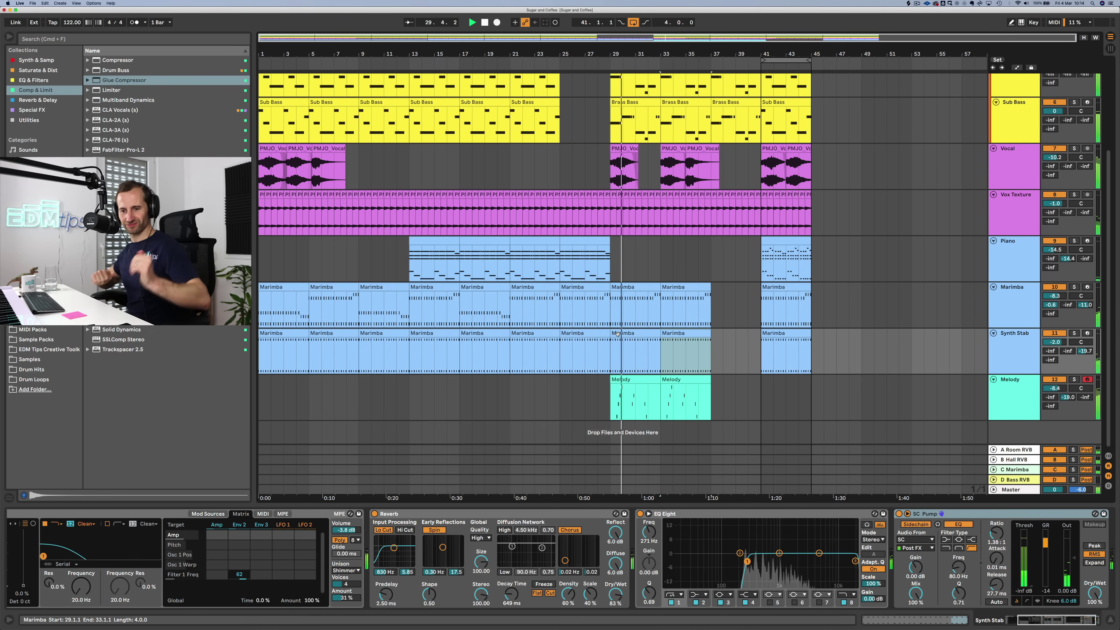
Step: Show the Melody track's Wavetable and EQ Eight devices while the arrangement plays
click(1003, 398)
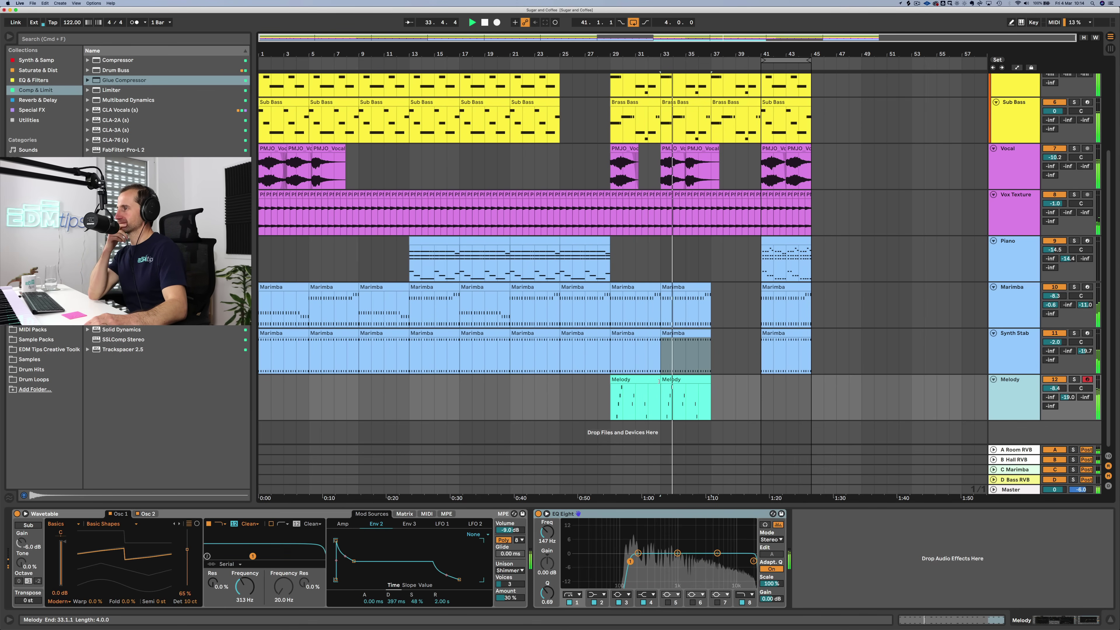
scroll(1016, 173, up, 3)
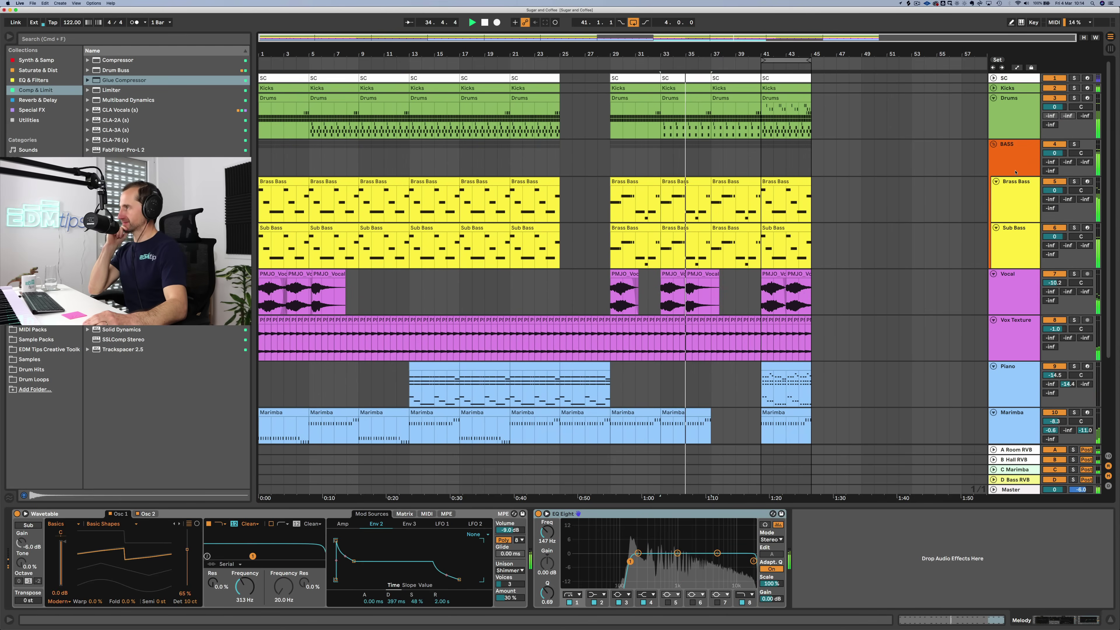